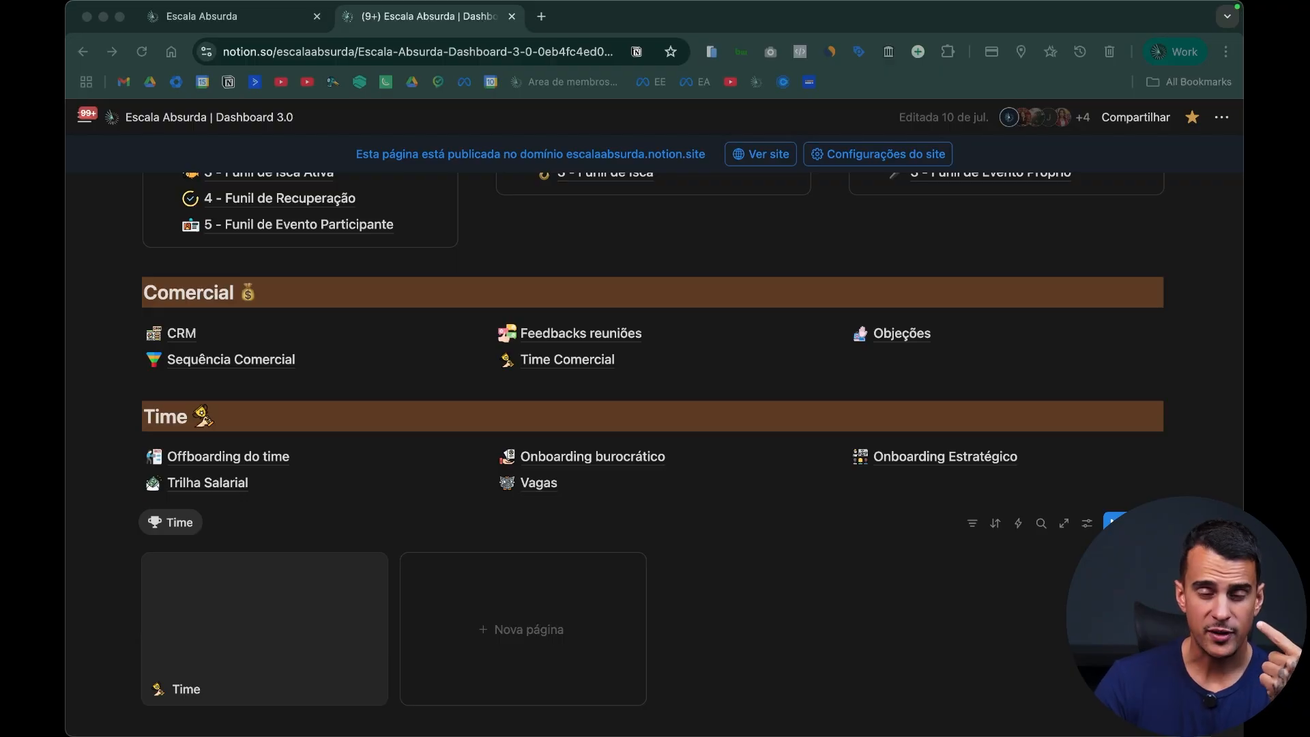
Step: Look over the dashboard's Time, Comercial, Funis, Marketing, Clientes and A empresa sections
scroll(1078, 551, "up", 3)
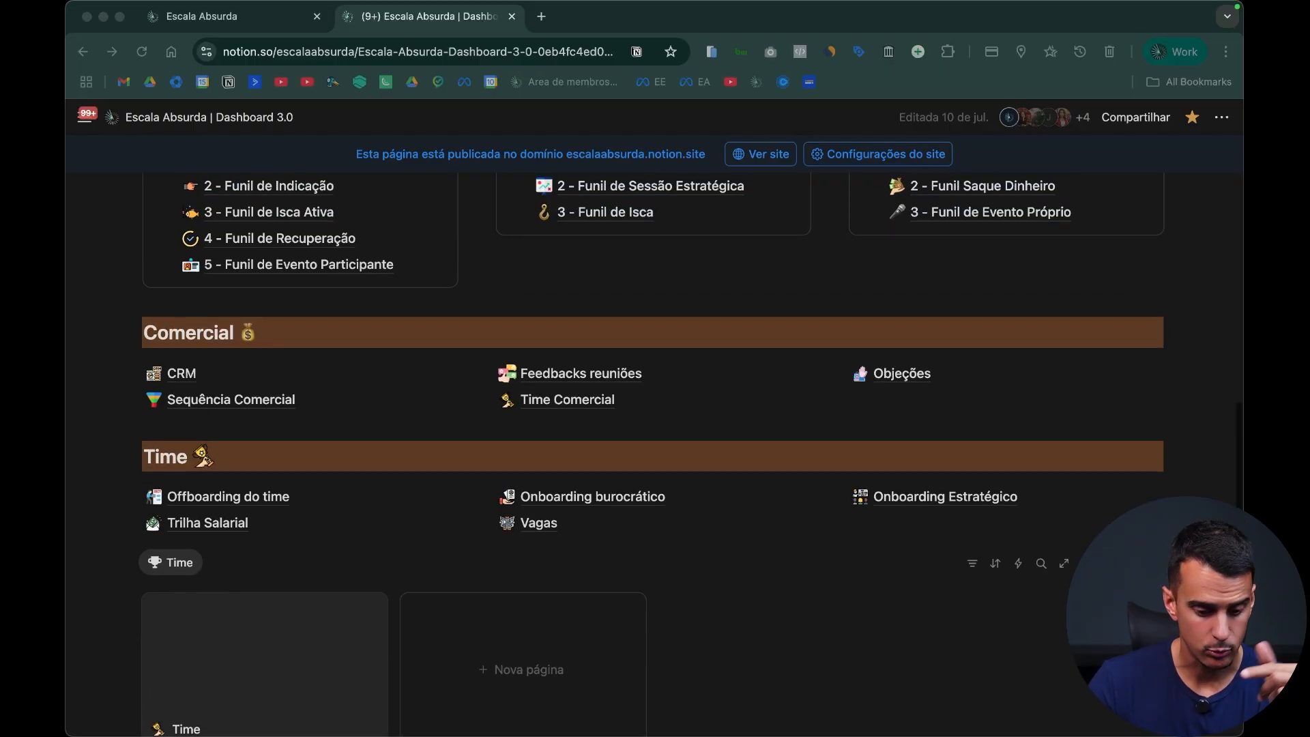
scroll(1076, 551, "up", 1)
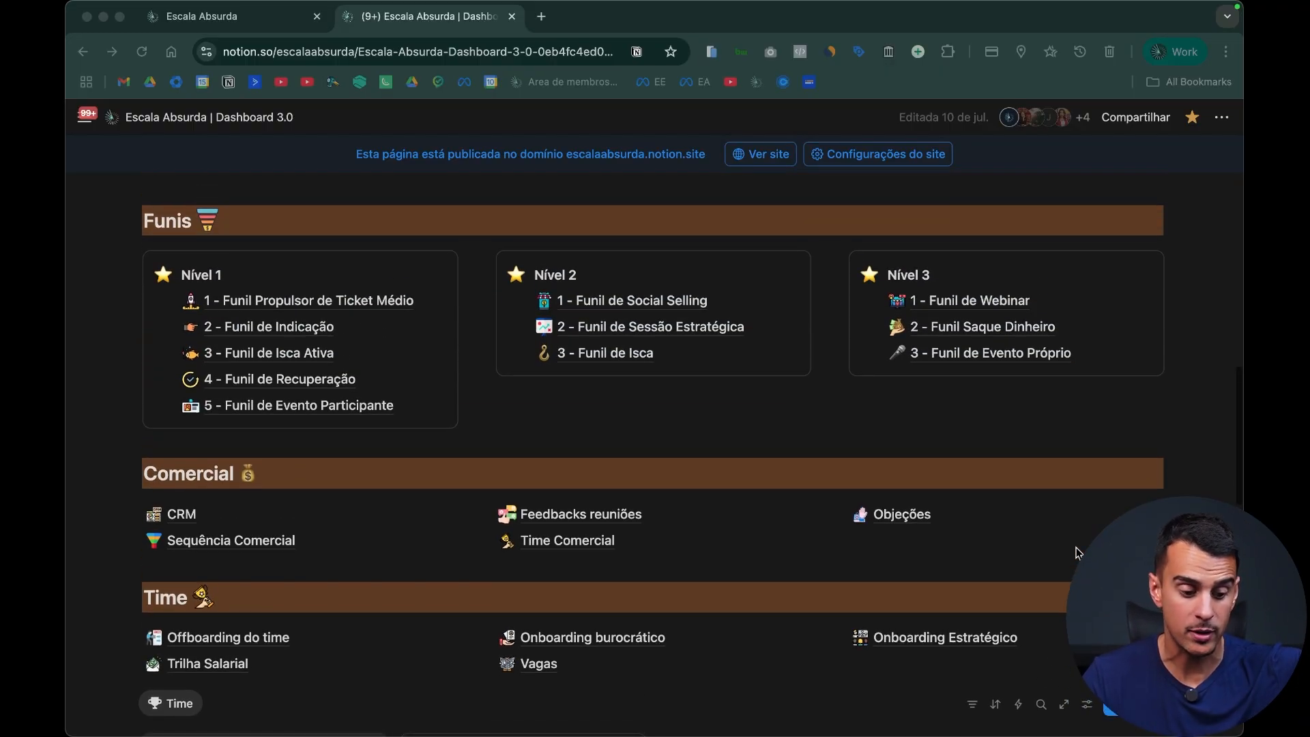
scroll(1077, 553, "up", 2)
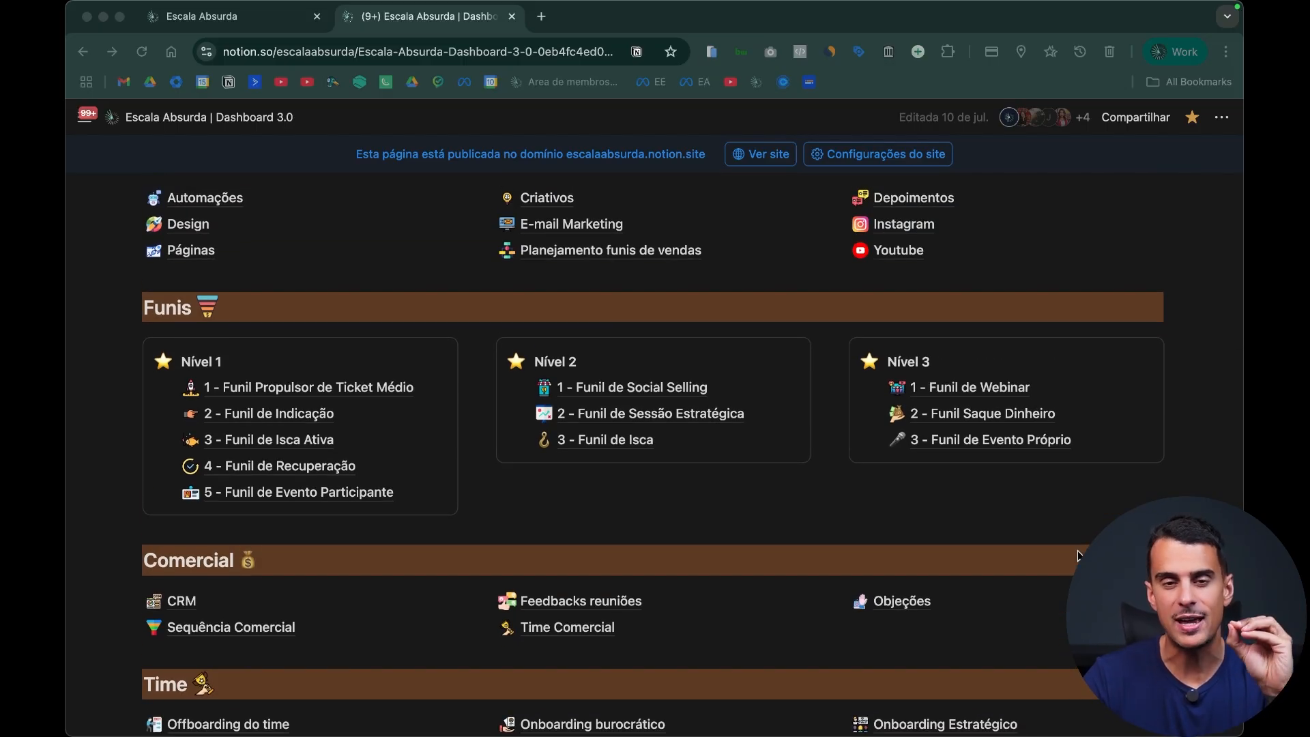
scroll(1078, 556, "up", 1)
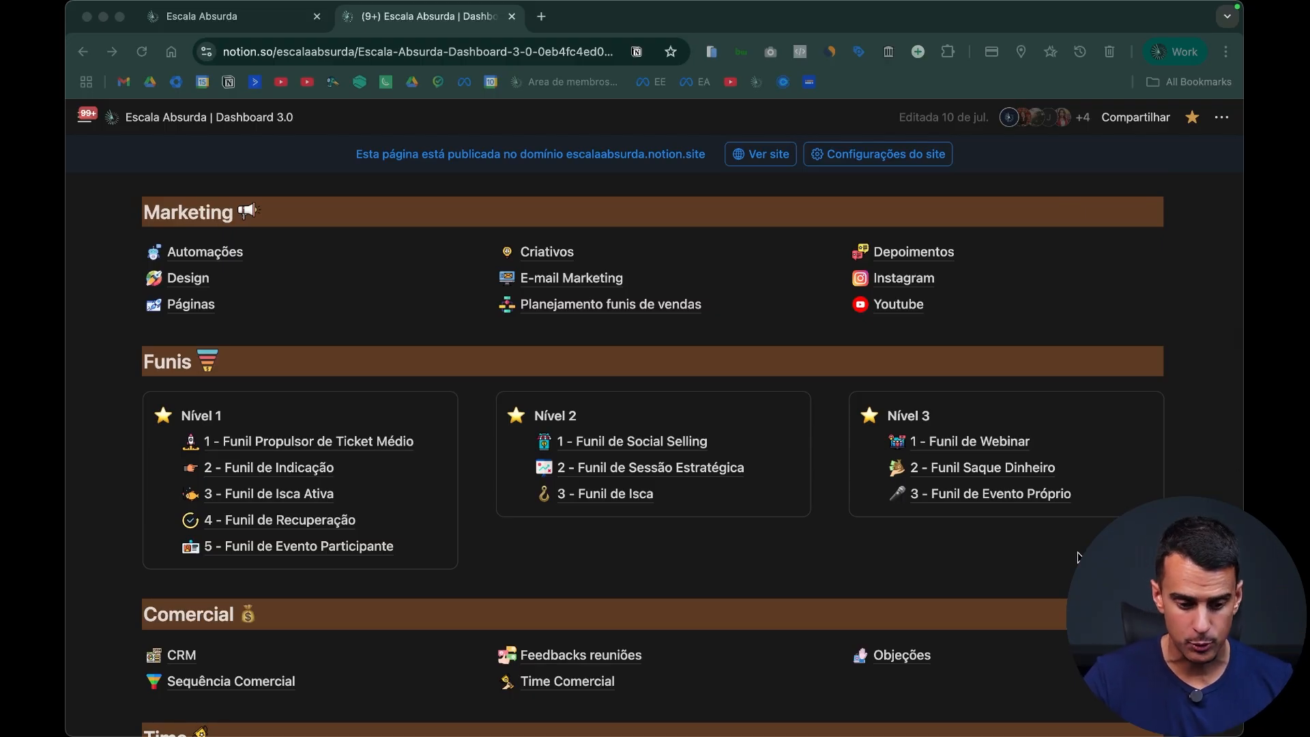
scroll(1078, 557, "up", 4)
scroll(1078, 557, "up", 4)
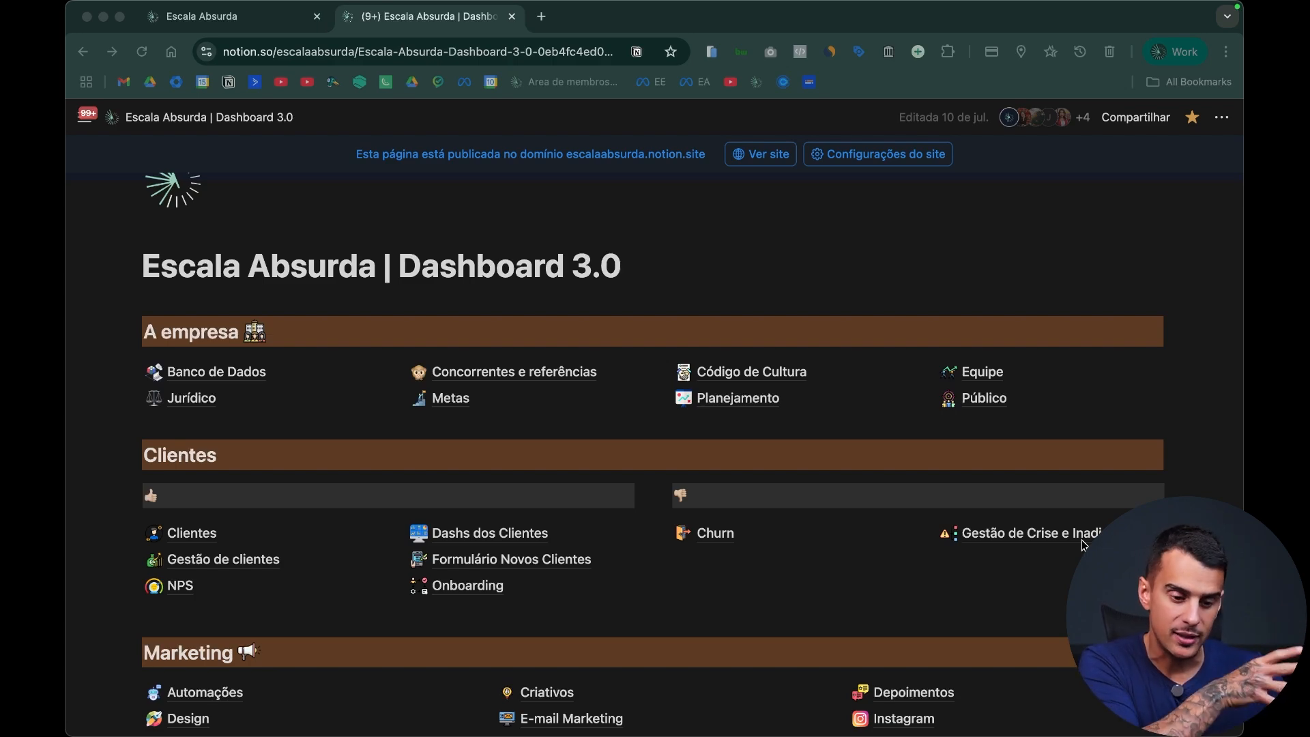
scroll(1084, 542, "up", 3)
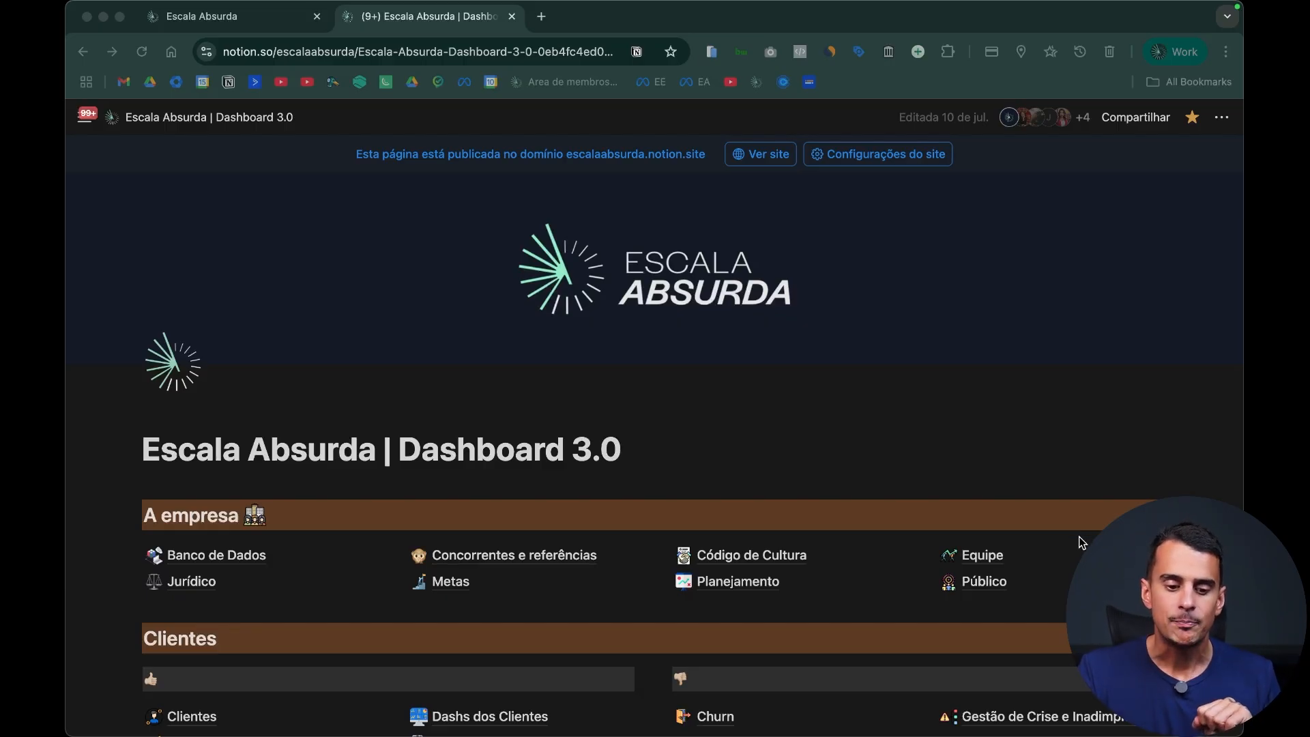
left_click(873, 447)
scroll(873, 449, "down", 10)
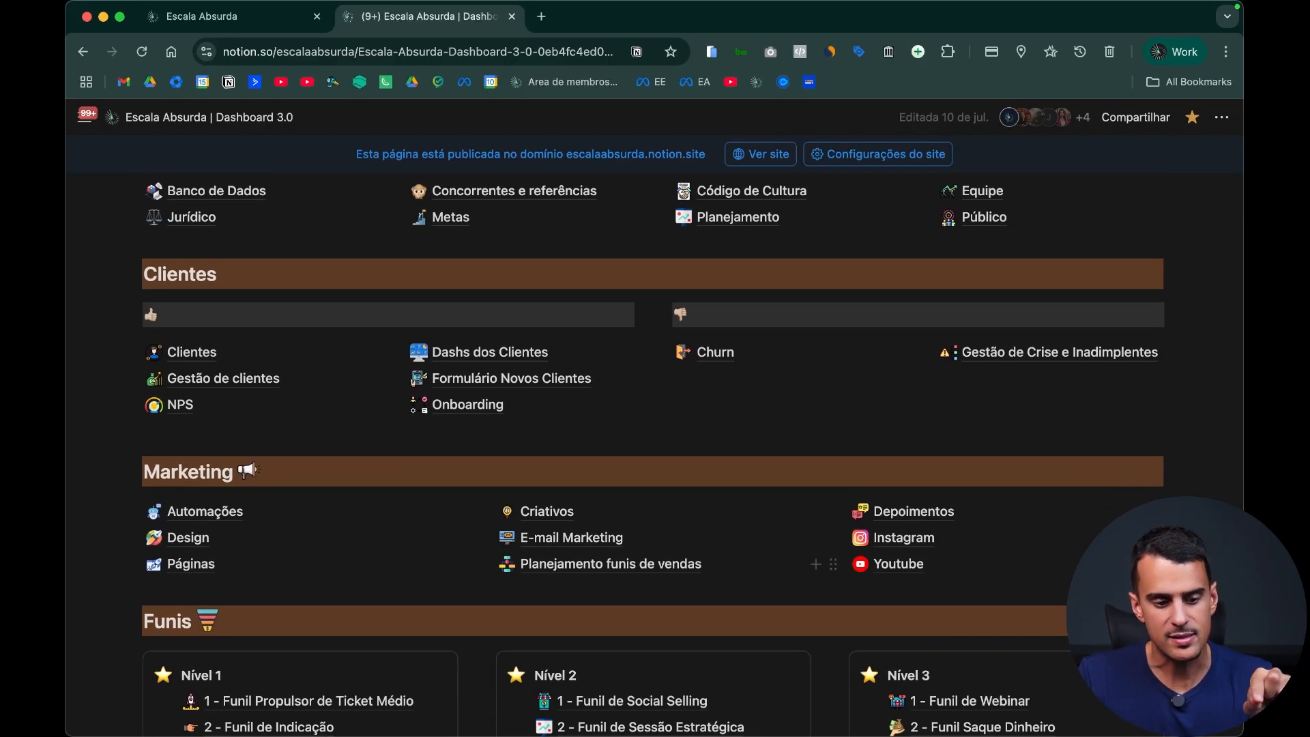
scroll(653, 450, "up", 8)
scroll(1187, 492, "up", 2)
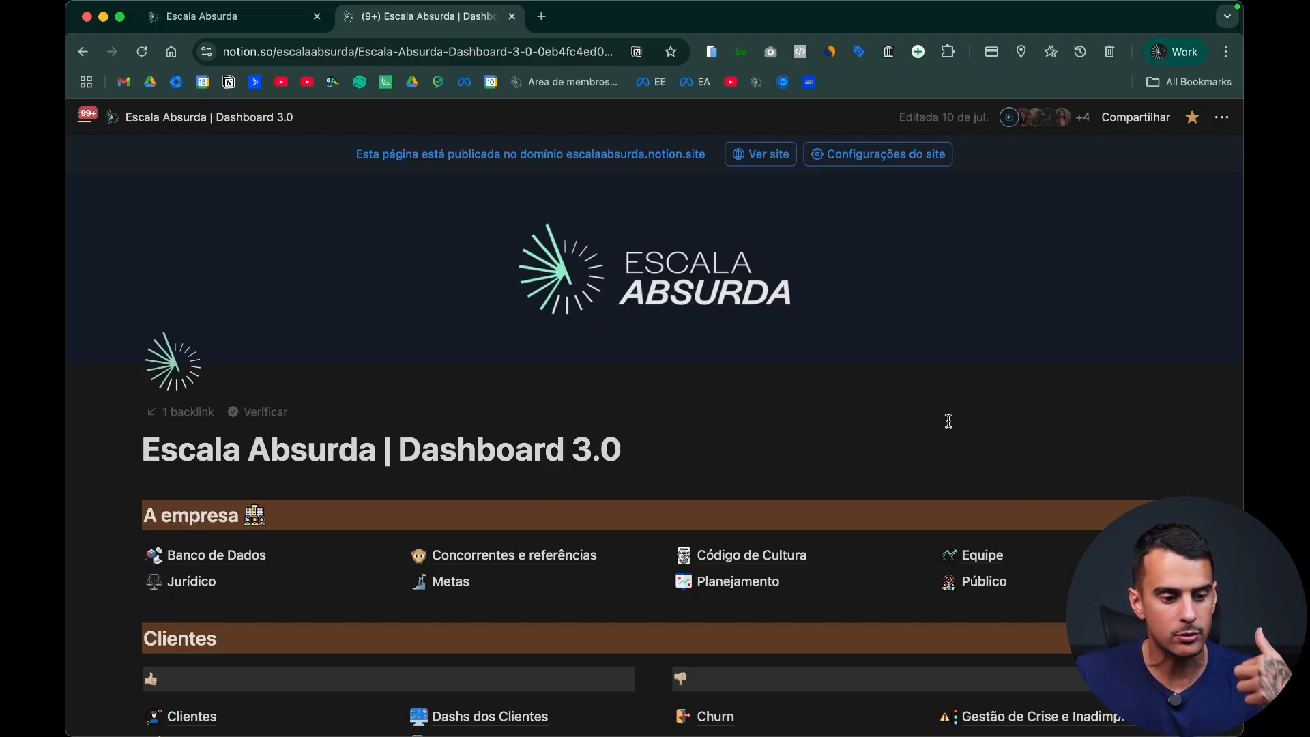
Step: Create a new blank page in the Escala Absurda workspace and start its empty body
mouse_move(86, 117)
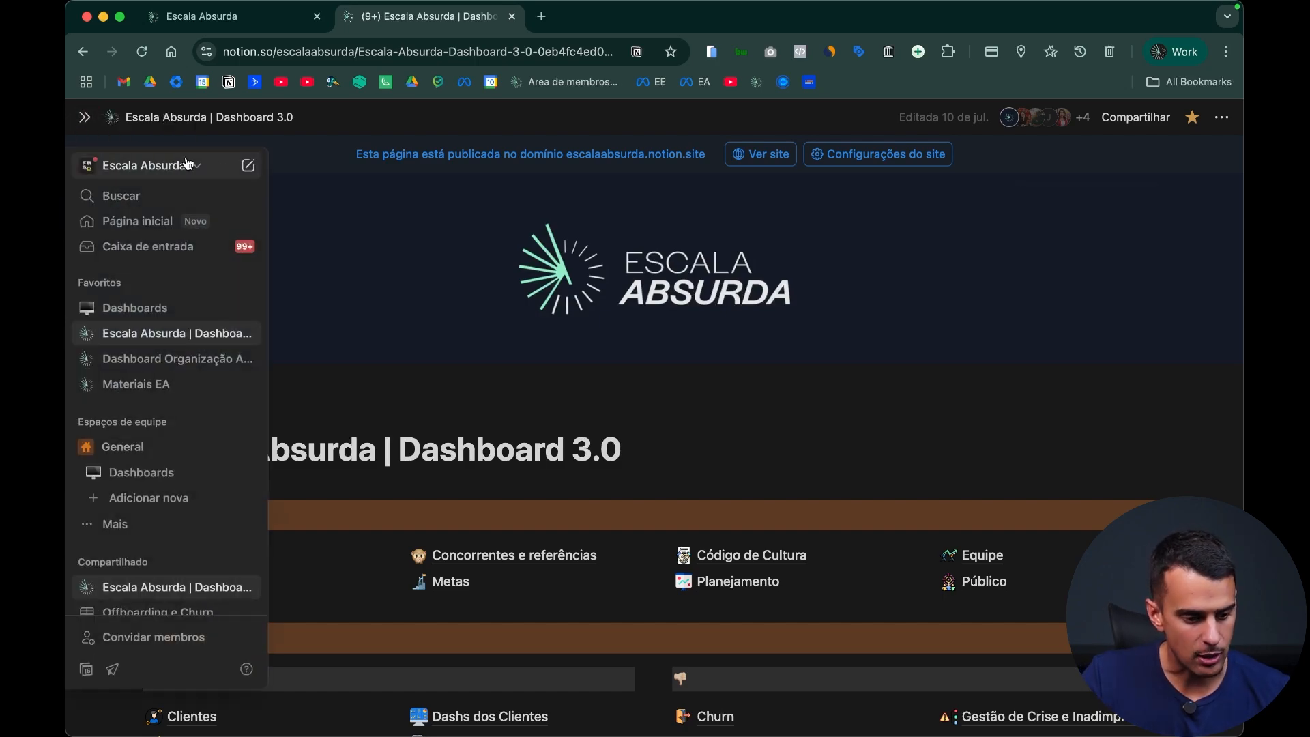
left_click(247, 165)
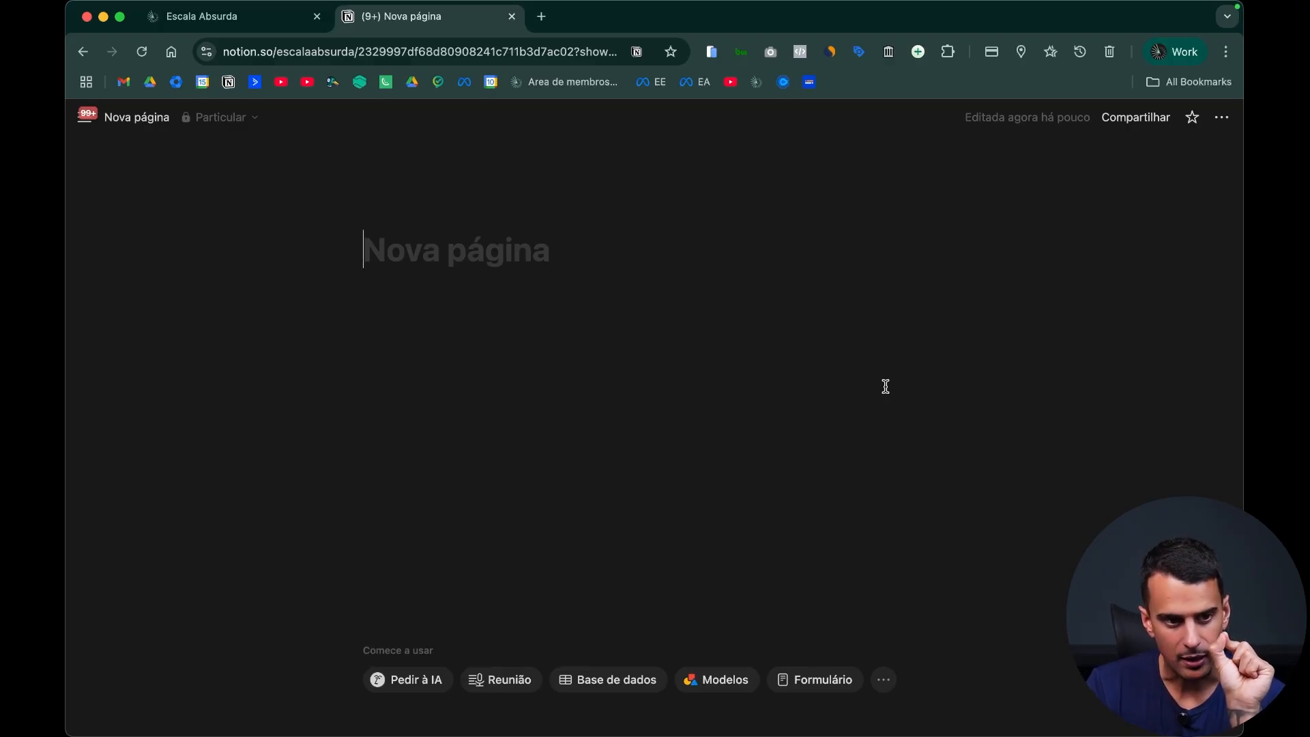
key("Return")
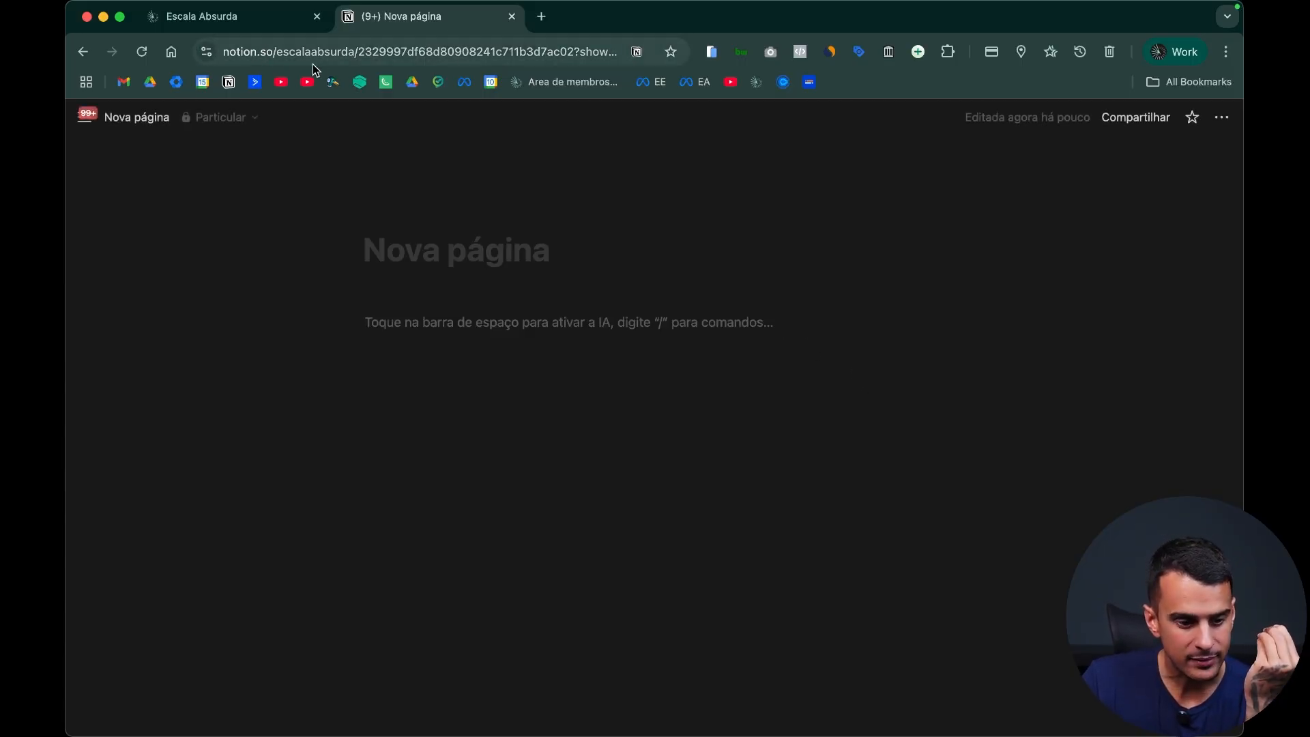
Step: Open the Escala Absurda dashboard in a separate tab, examine its page layout, and close that tab
left_click(229, 86, "super")
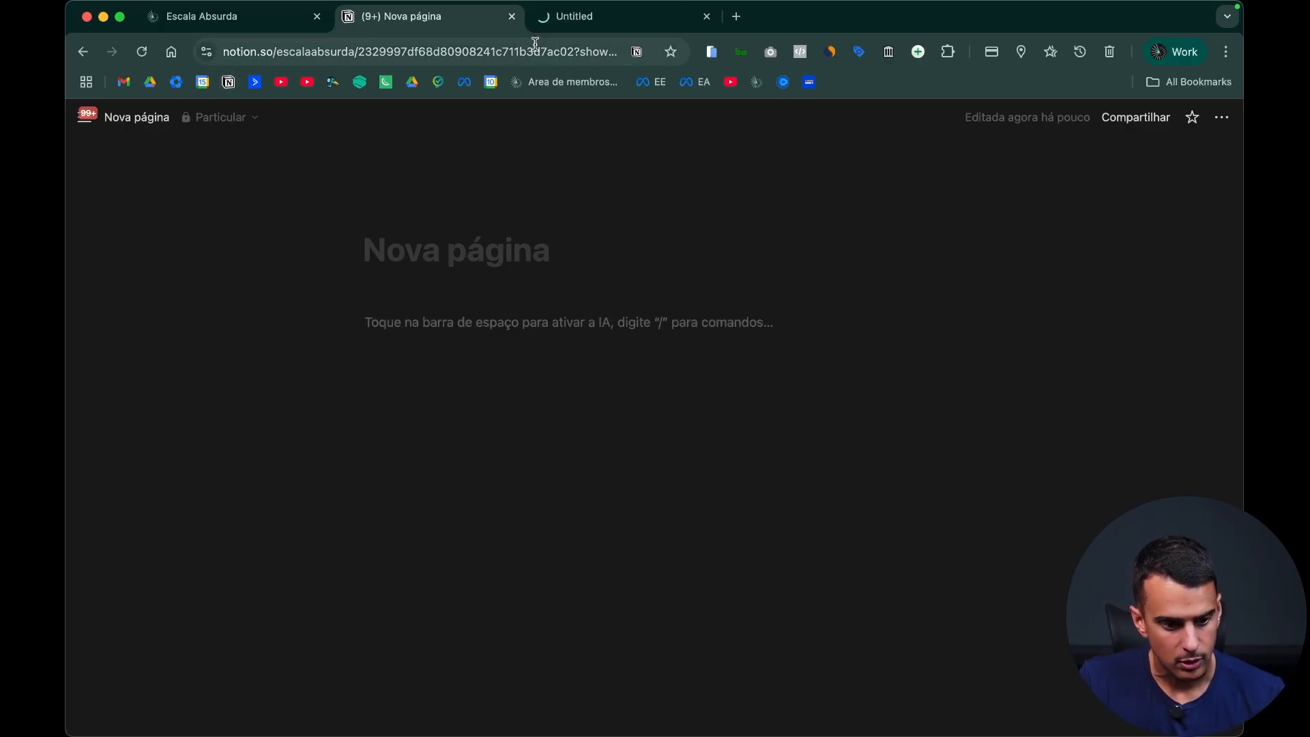
left_click(619, 20)
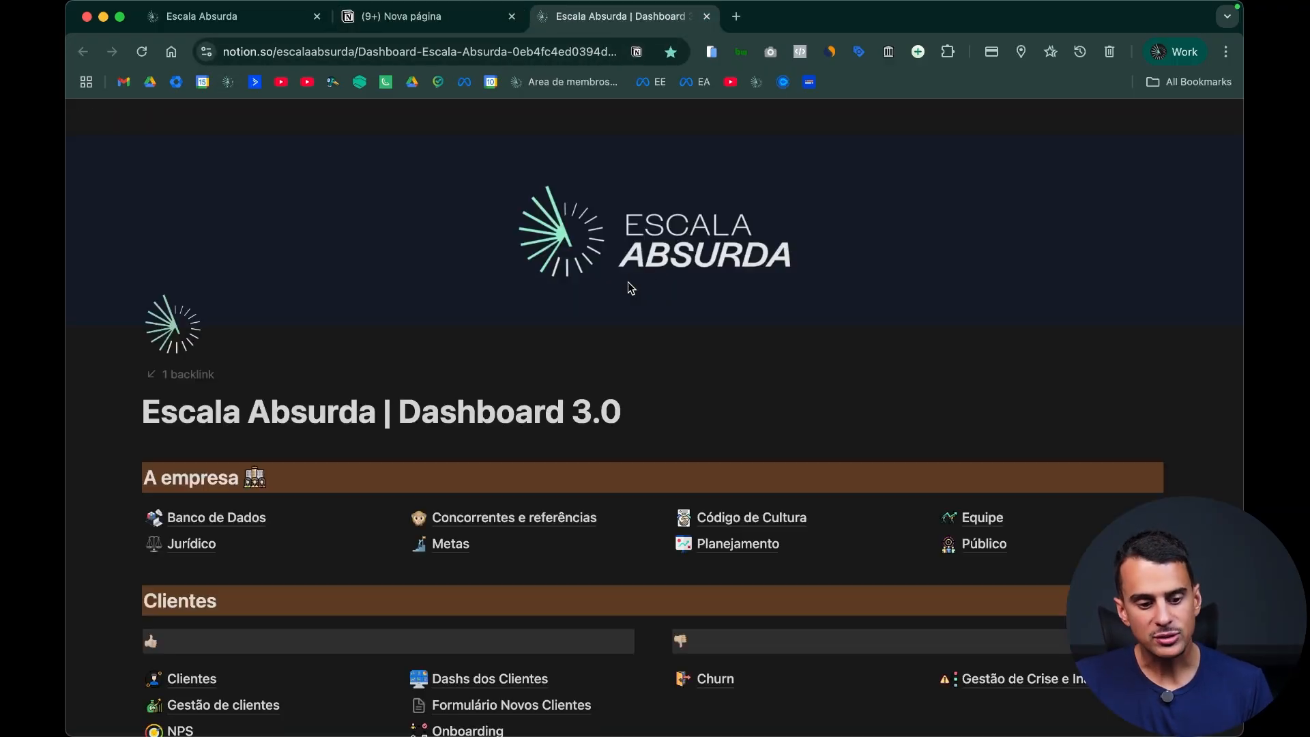
scroll(663, 314, "down", 5)
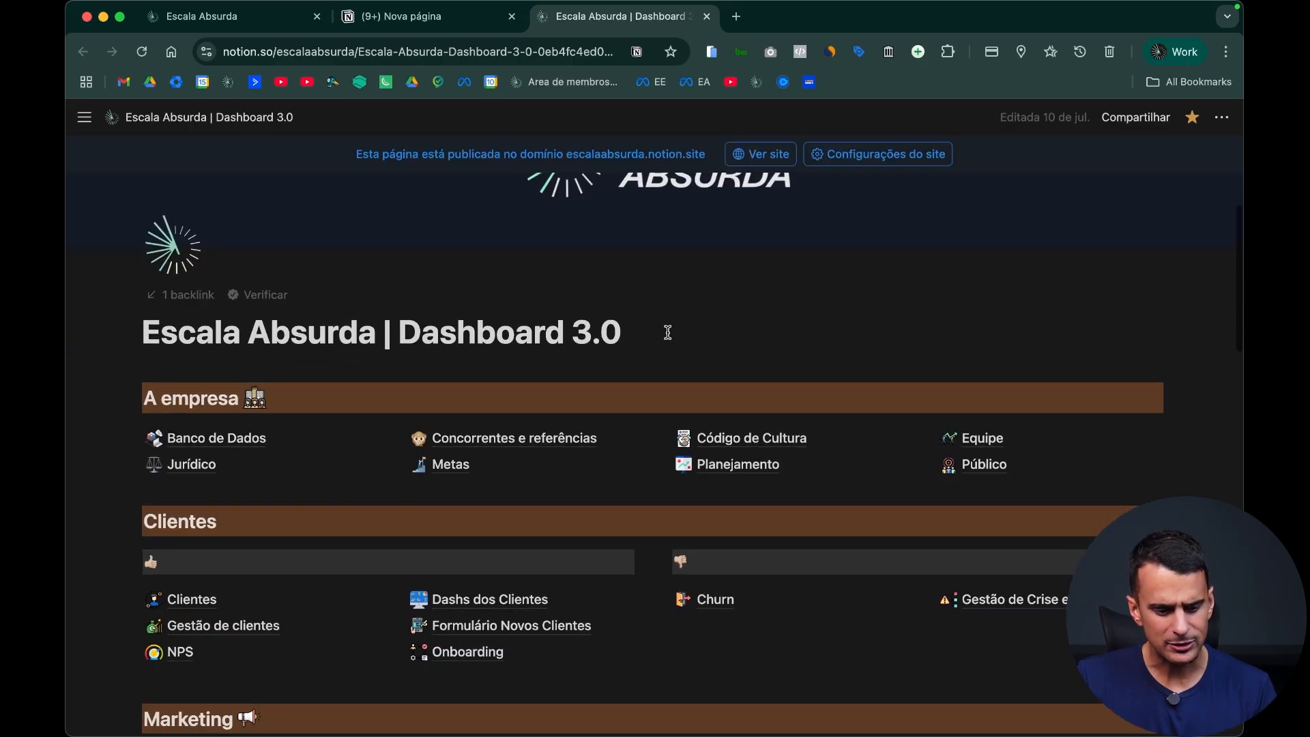
mouse_move(996, 355)
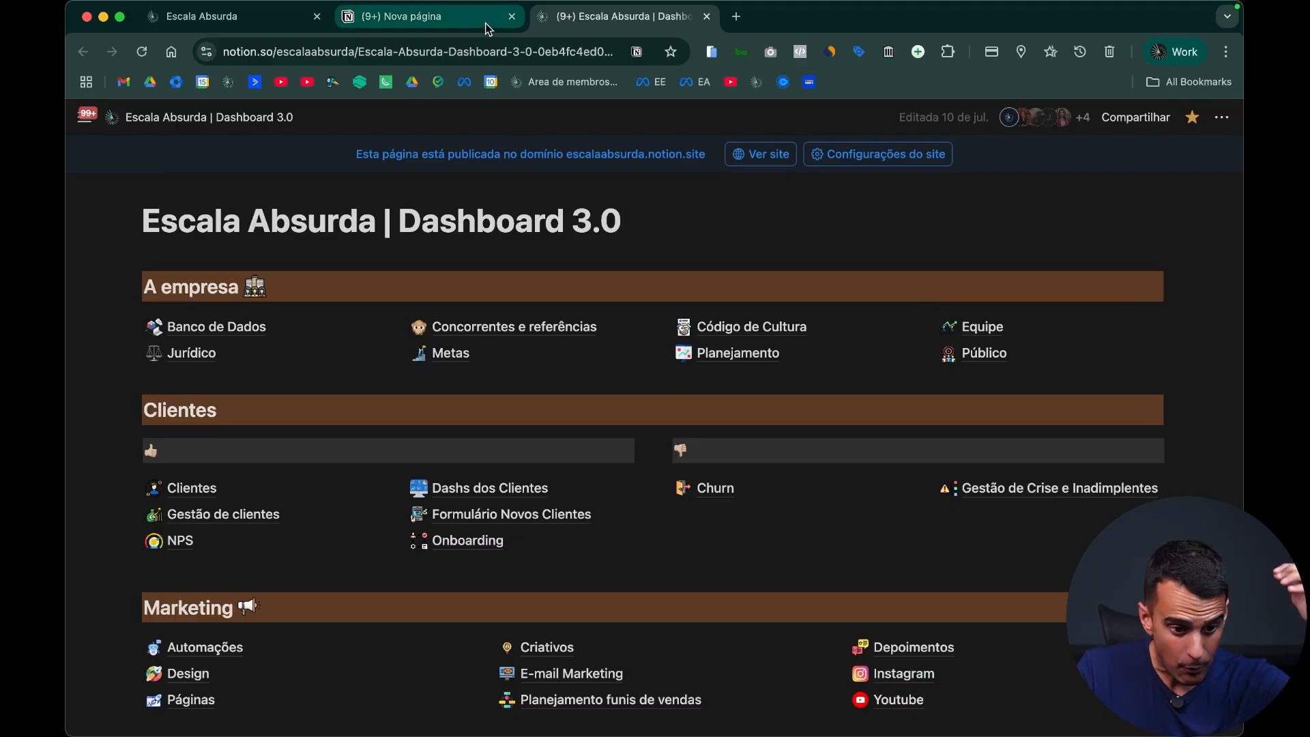
left_click(707, 16)
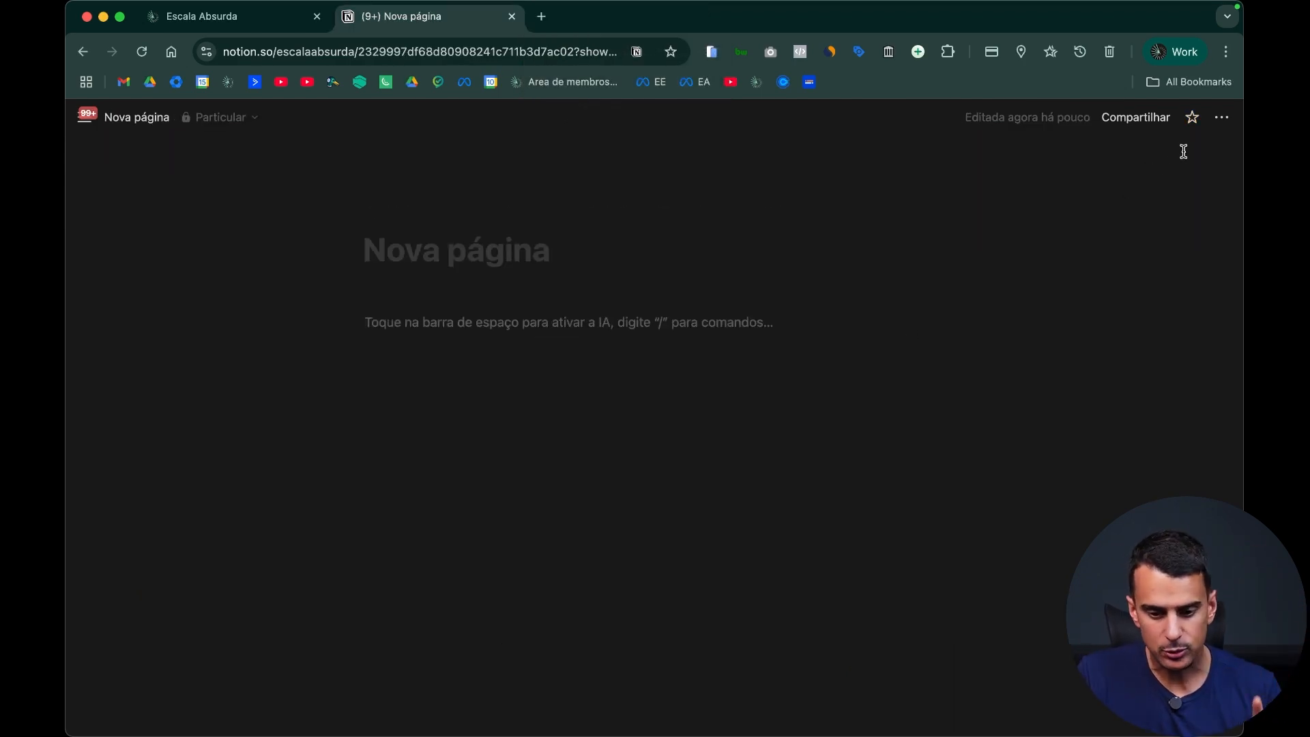
Step: Set the new page to full width and turn off its table of contents (Índice)
left_click(1215, 124)
left_click(1208, 367)
left_click(1155, 396)
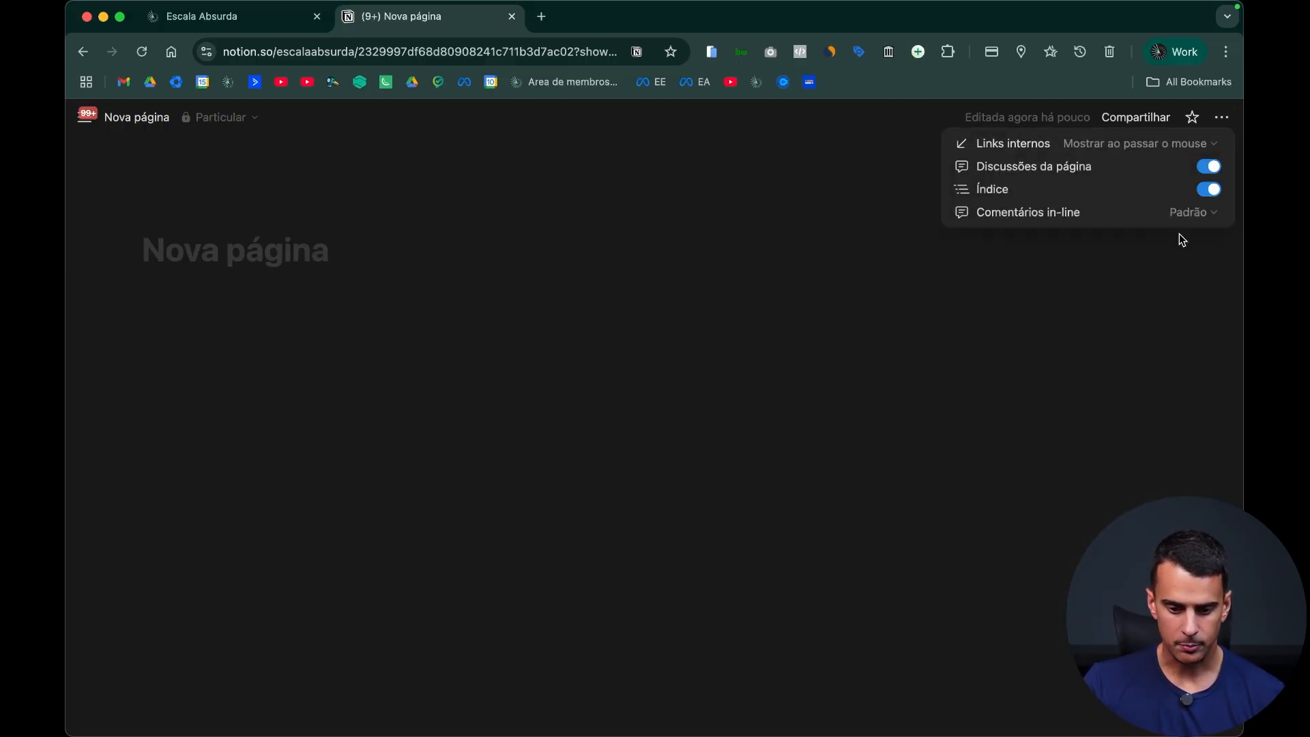
left_click(1207, 187)
Step: Title the new page "Dashboard Planejamento de Conteúdos"
left_click(305, 231)
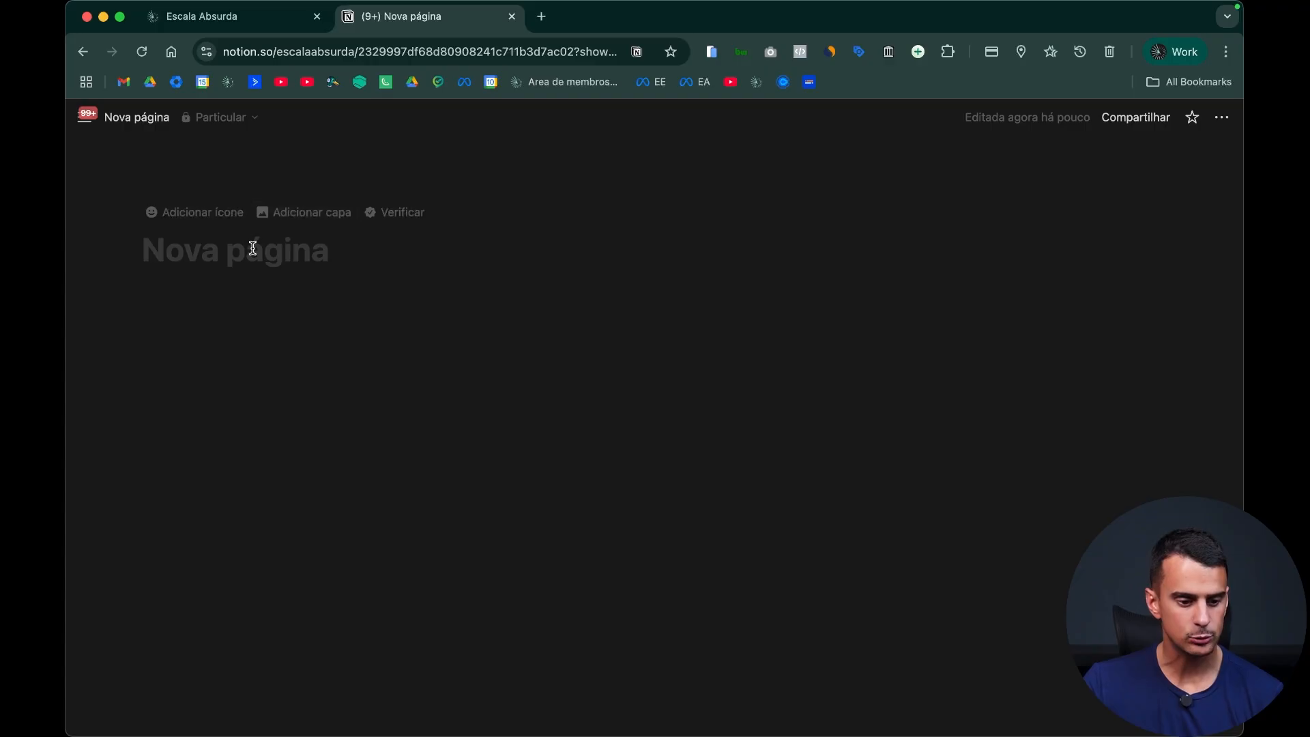
type("Dashboard")
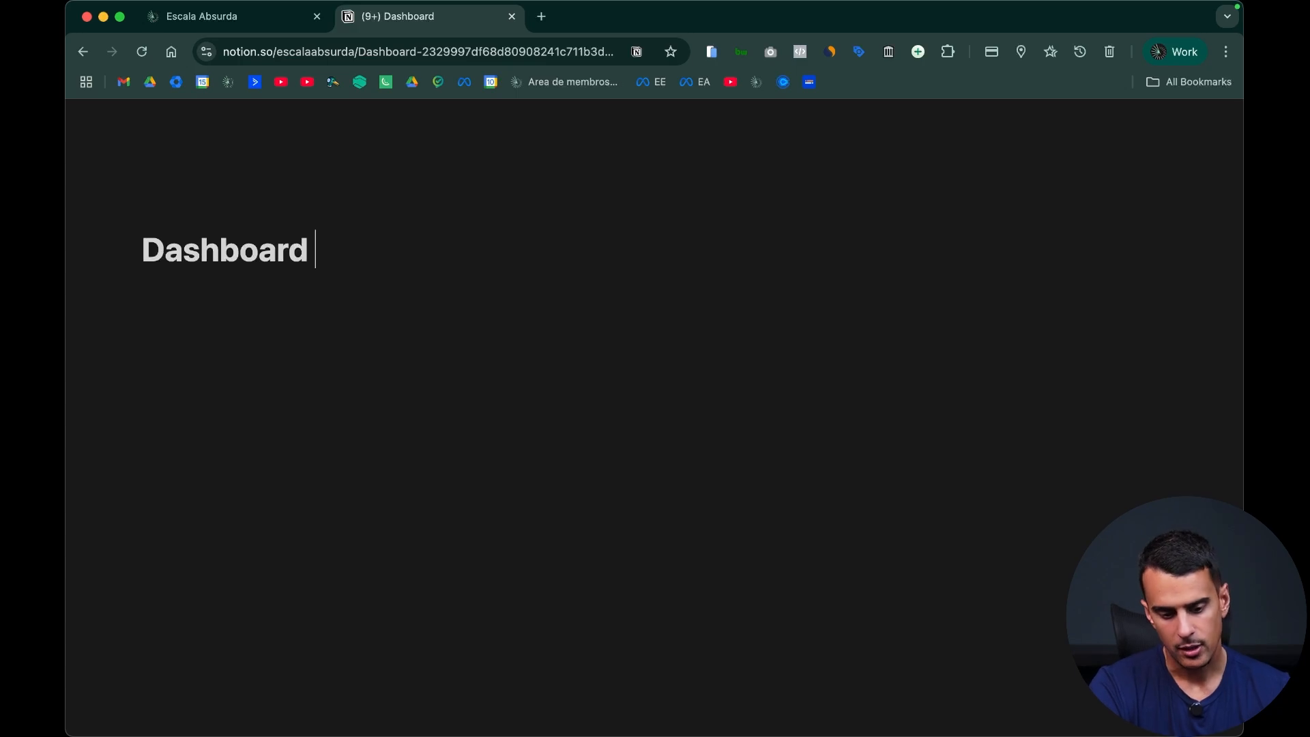
type("Planejamento de ")
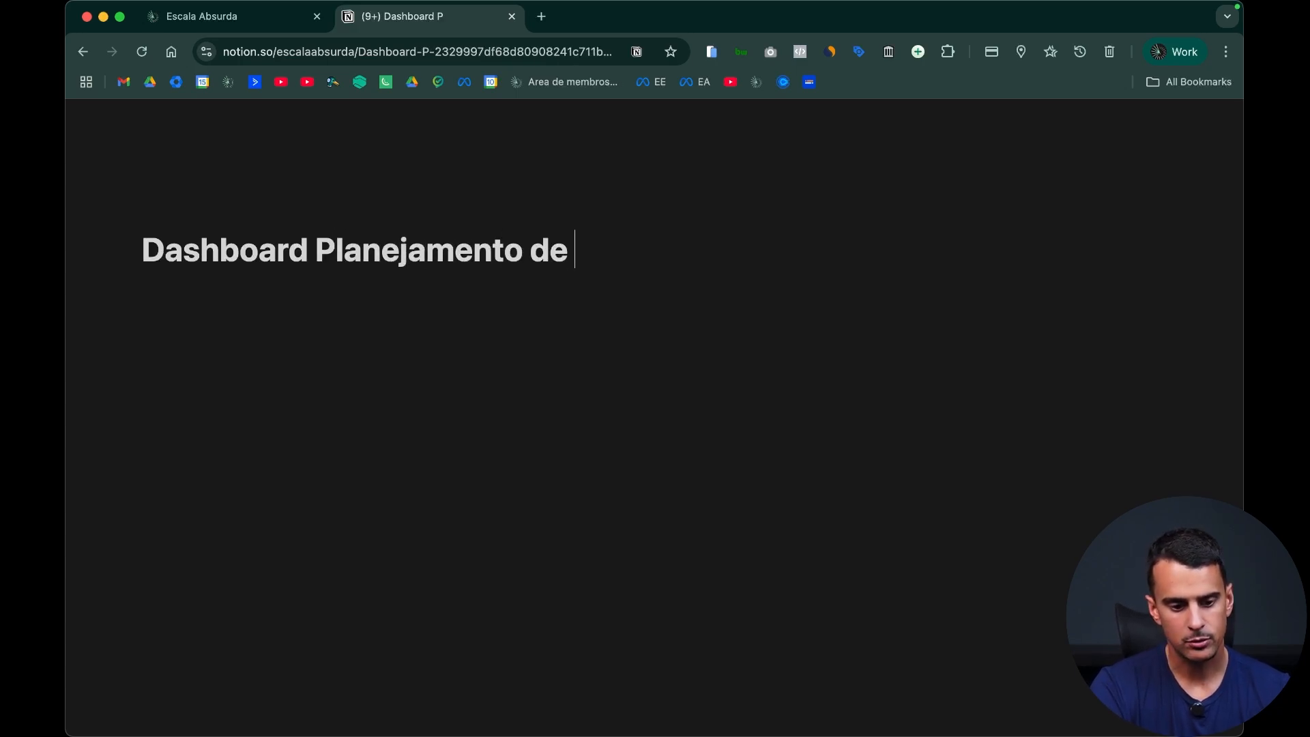
type("Conteúdos")
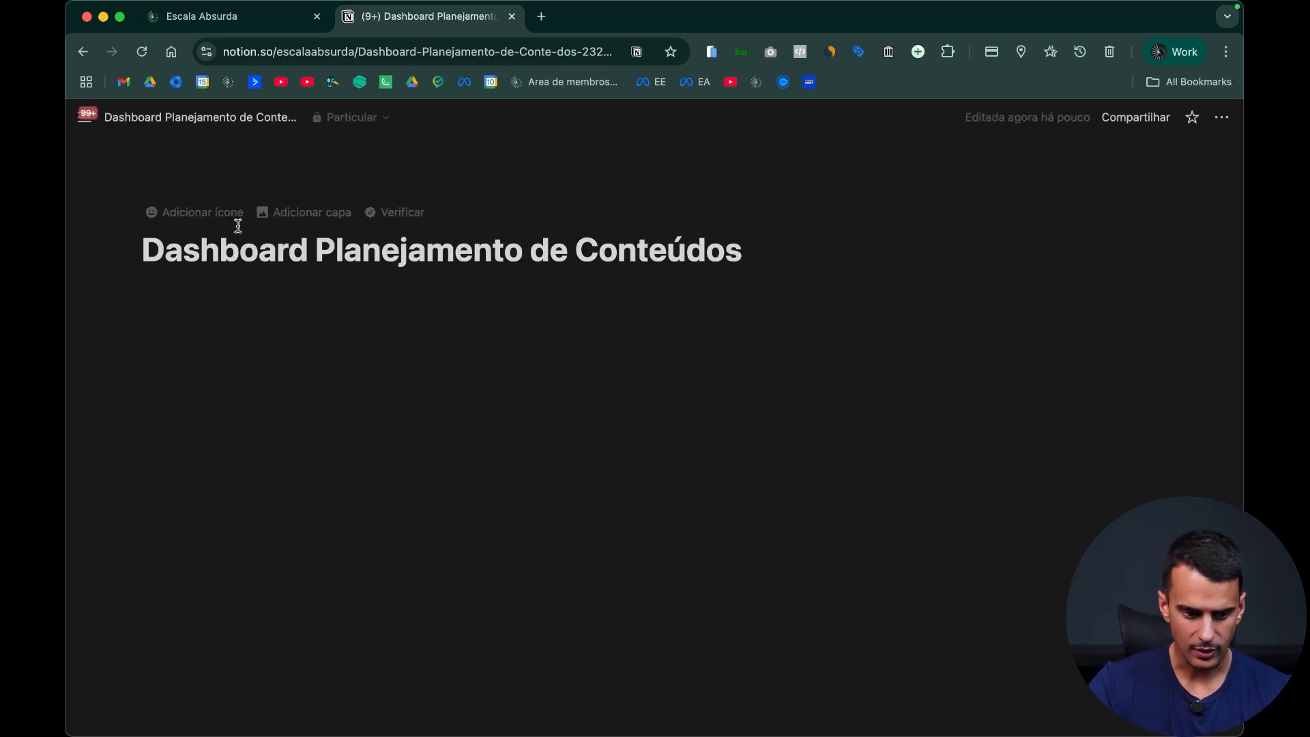
Step: Add a dark blue cover image uploaded from the Notion folder and use the Instagram logo as the page icon
left_click(352, 215)
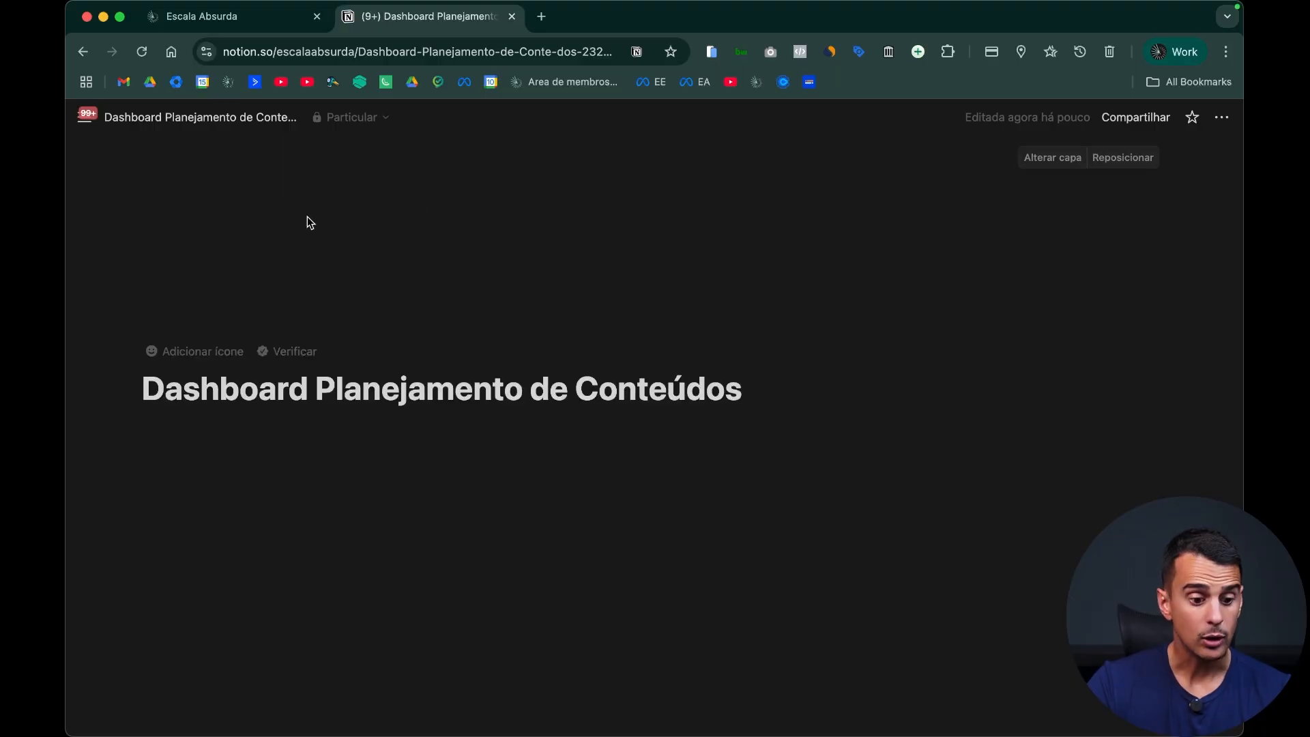
left_click(1066, 162)
left_click(873, 189)
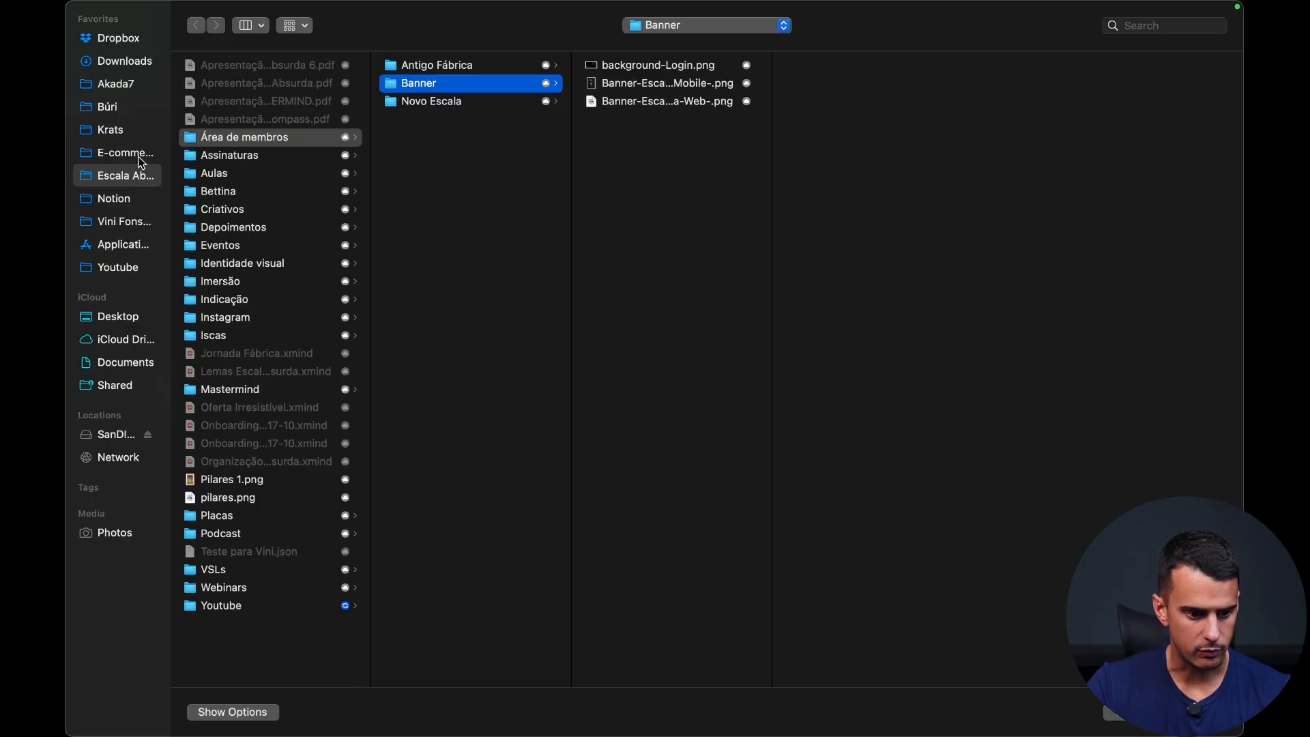
left_click(138, 195)
double_click(268, 87)
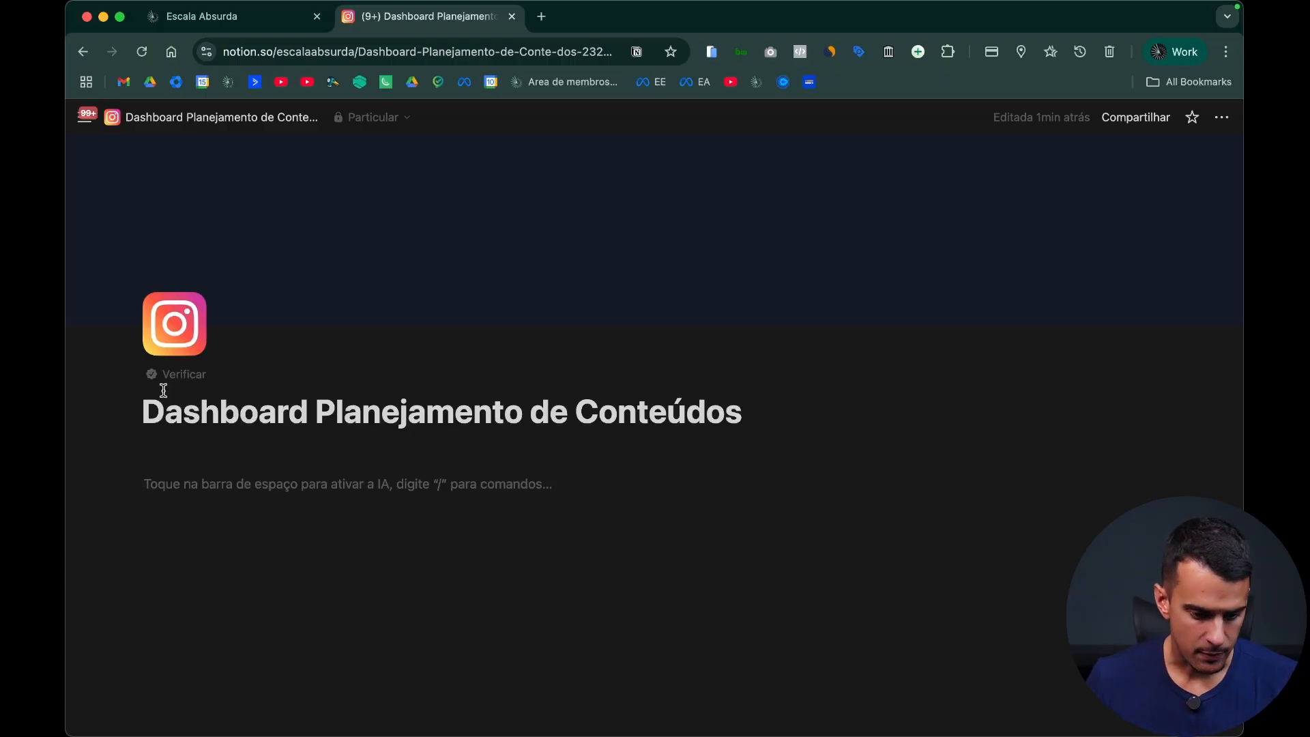
Step: View the page icon's form for adding a custom emoji and close it without adding one
left_click(194, 337)
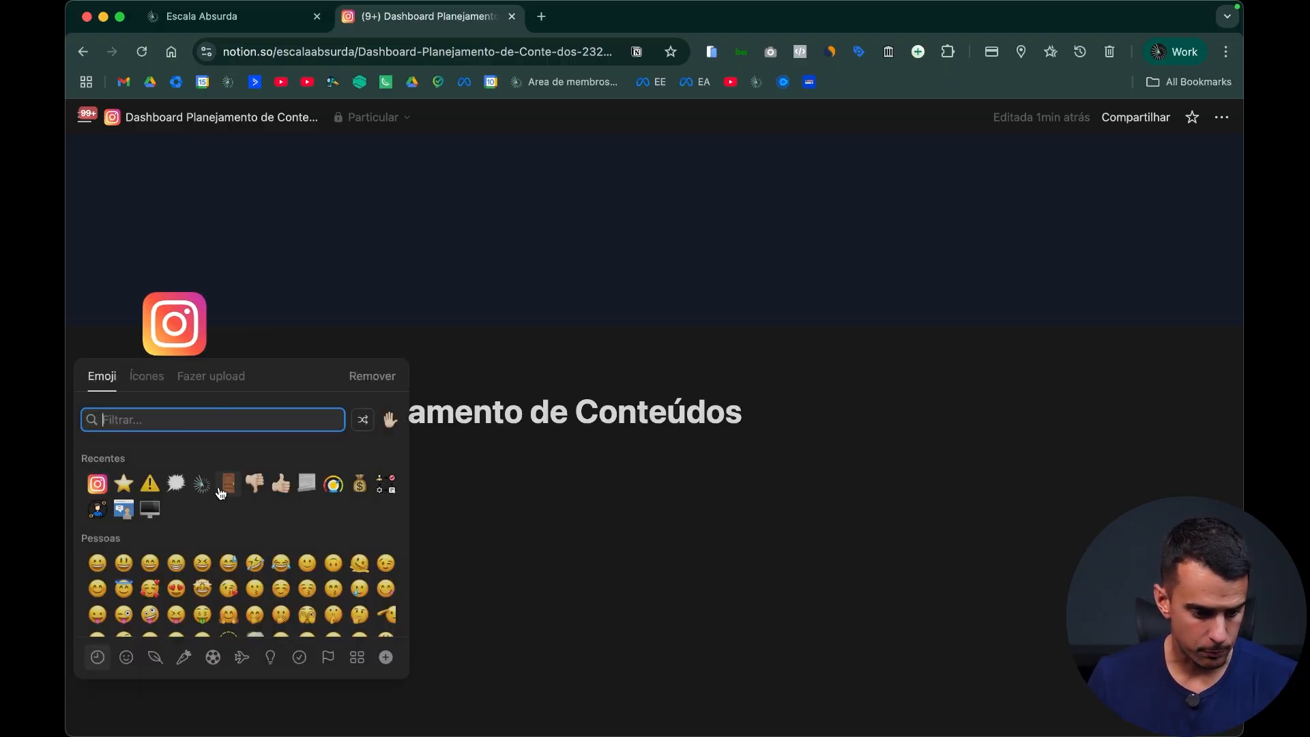
left_click(385, 658)
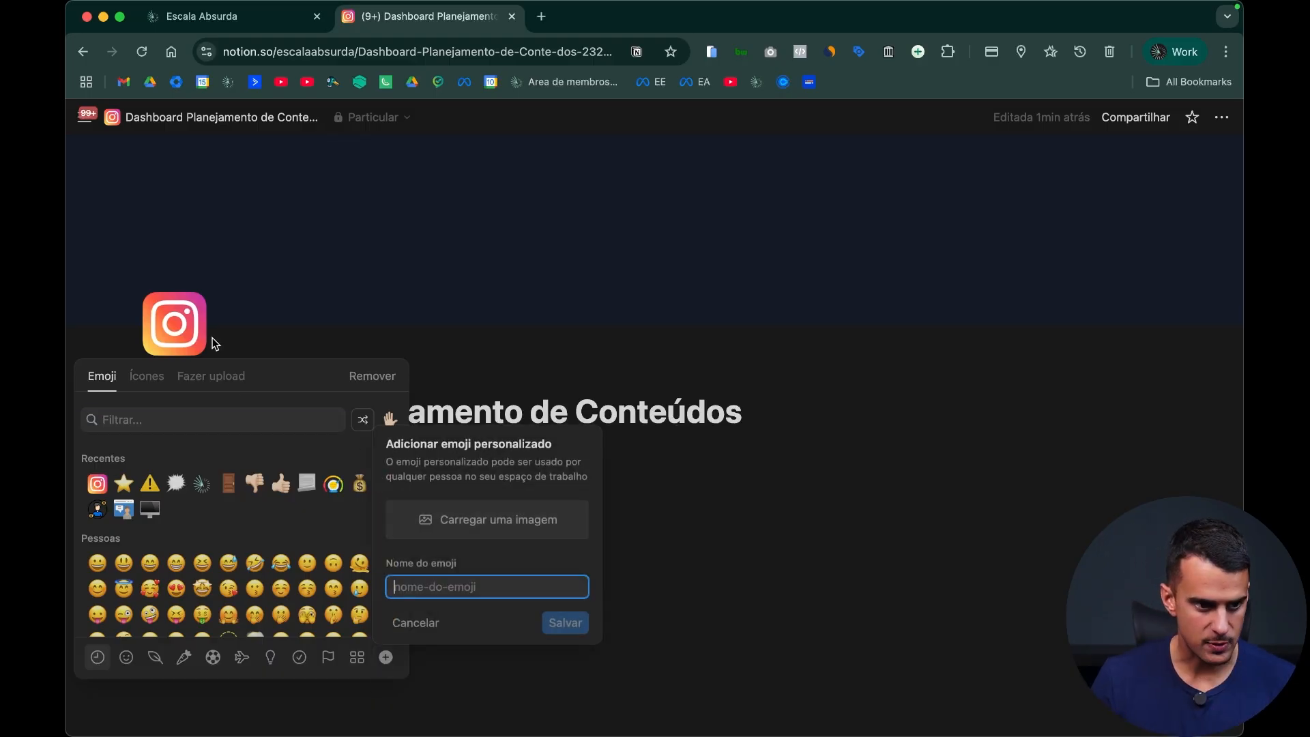
left_click(645, 493)
left_click(647, 487)
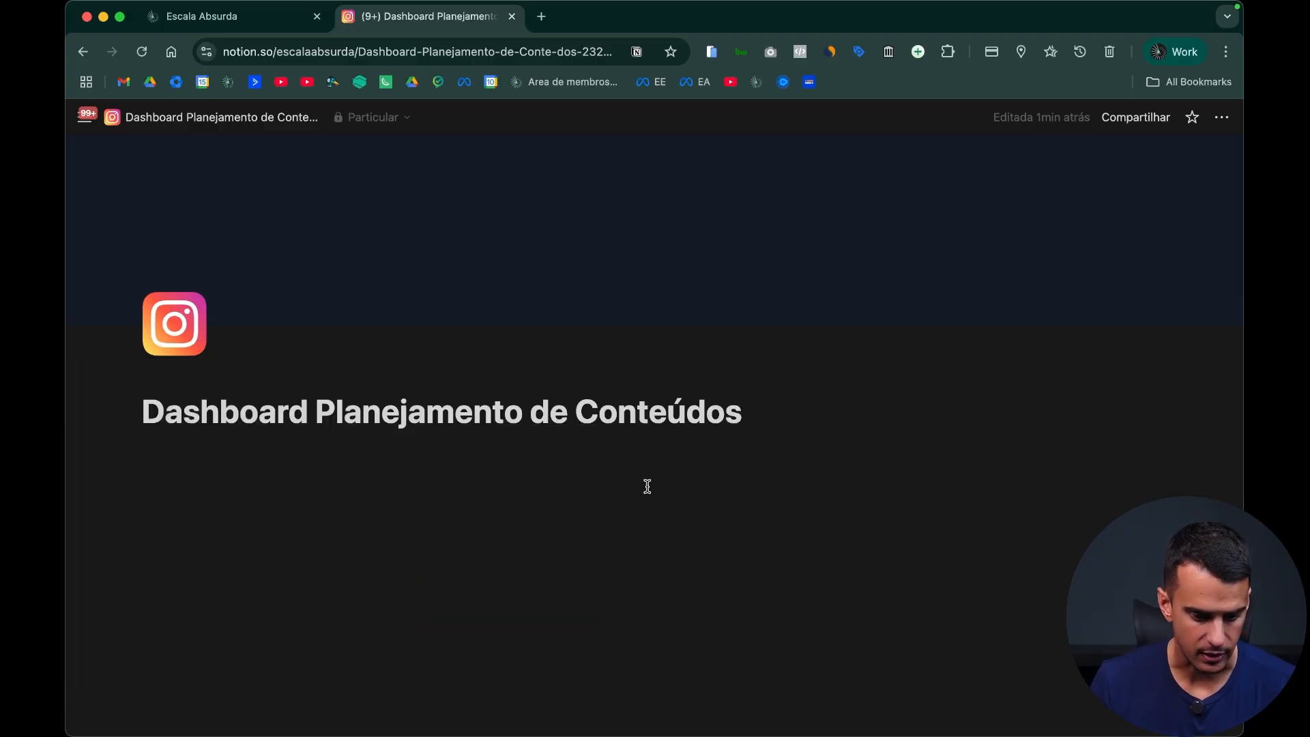
Step: Write two placeholder text lines in the page body, followed by a bulleted list with two placeholder items
left_click(869, 487)
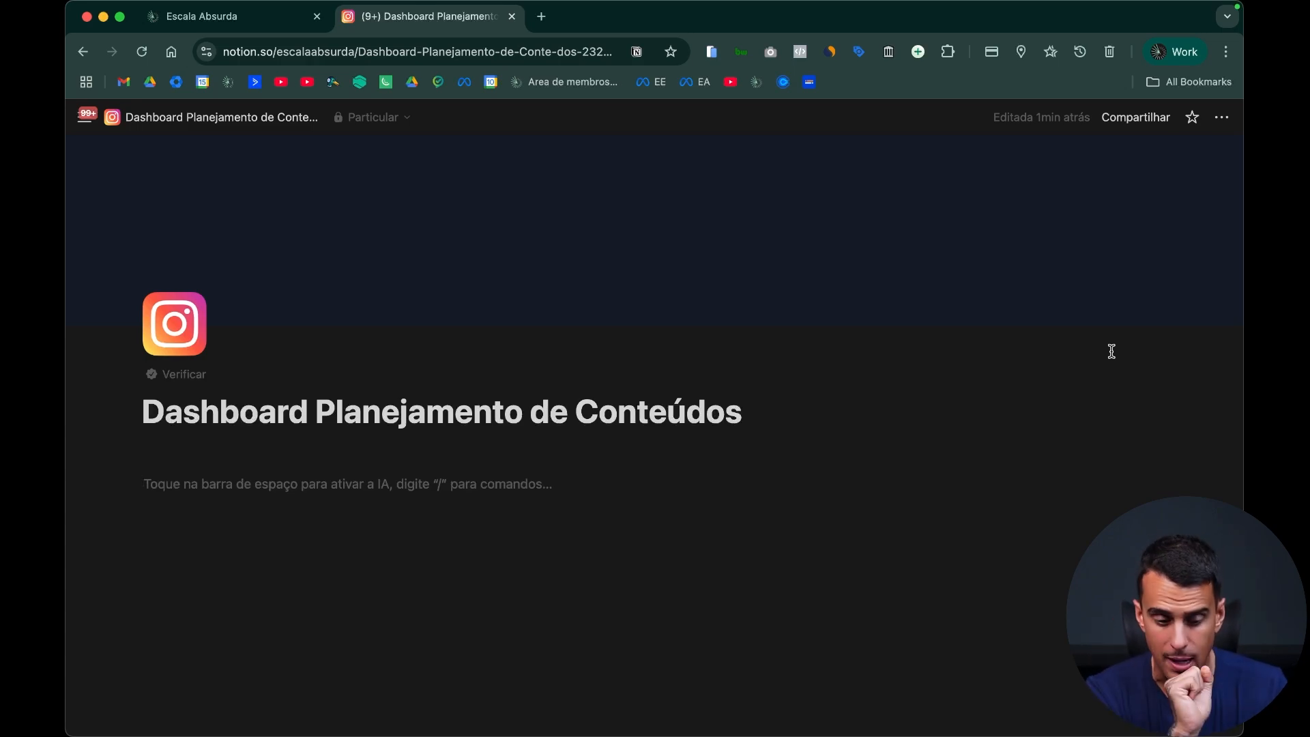
type("asfnaiodhaiohd")
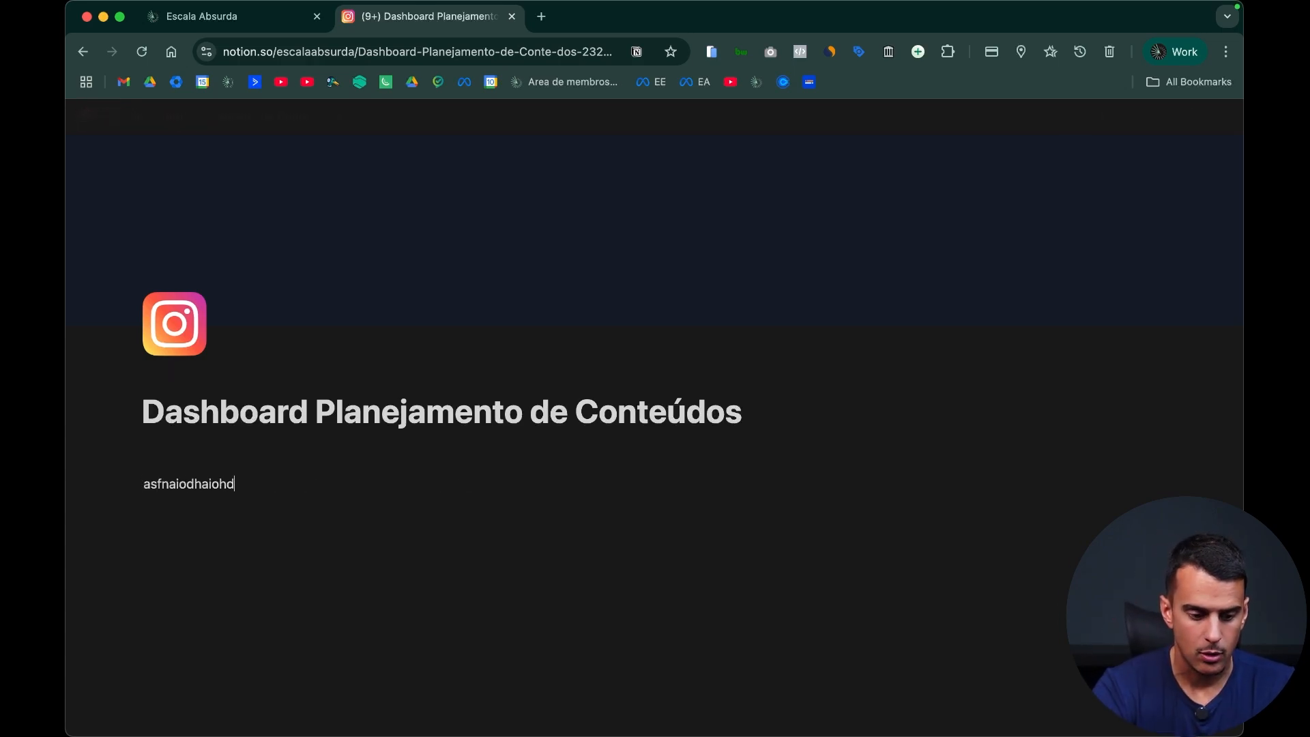
type("oiajhd]")
key("Return")
type("aojndoajndajnsda")
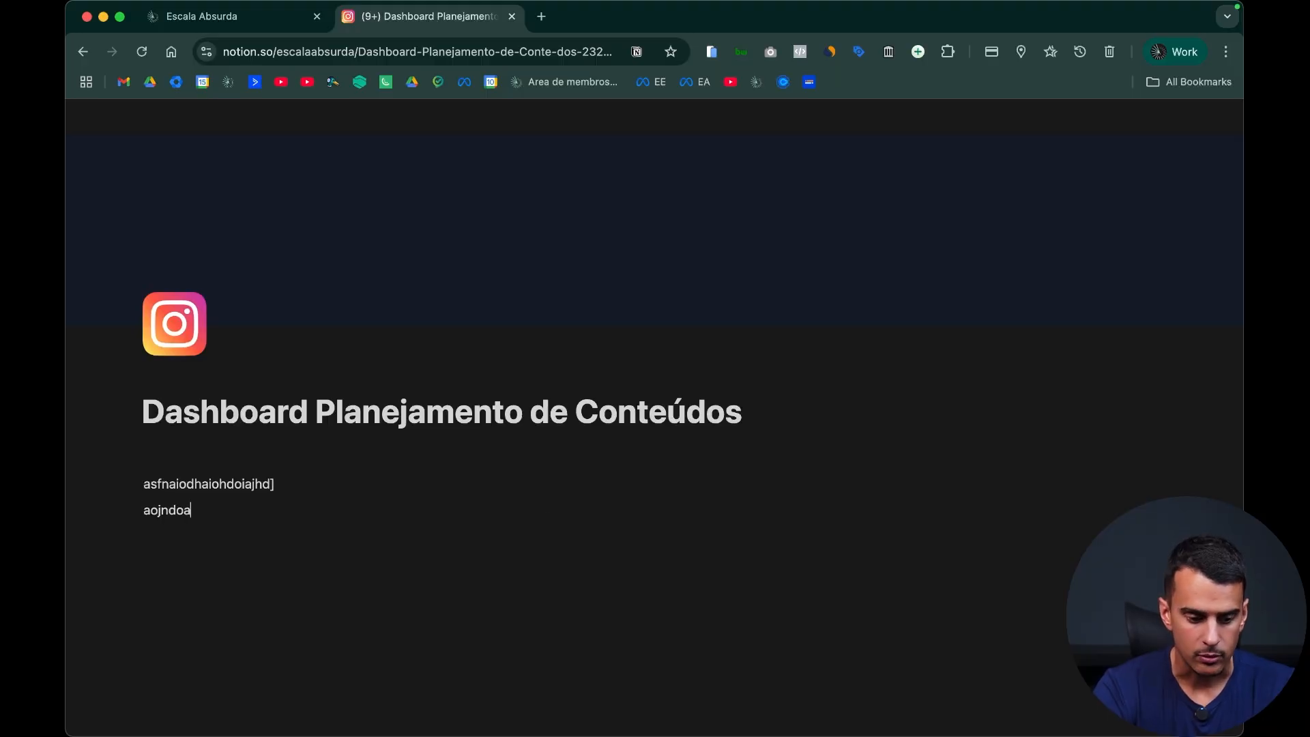
key("Return")
key("Return")
type("-0")
key("BackSpace")
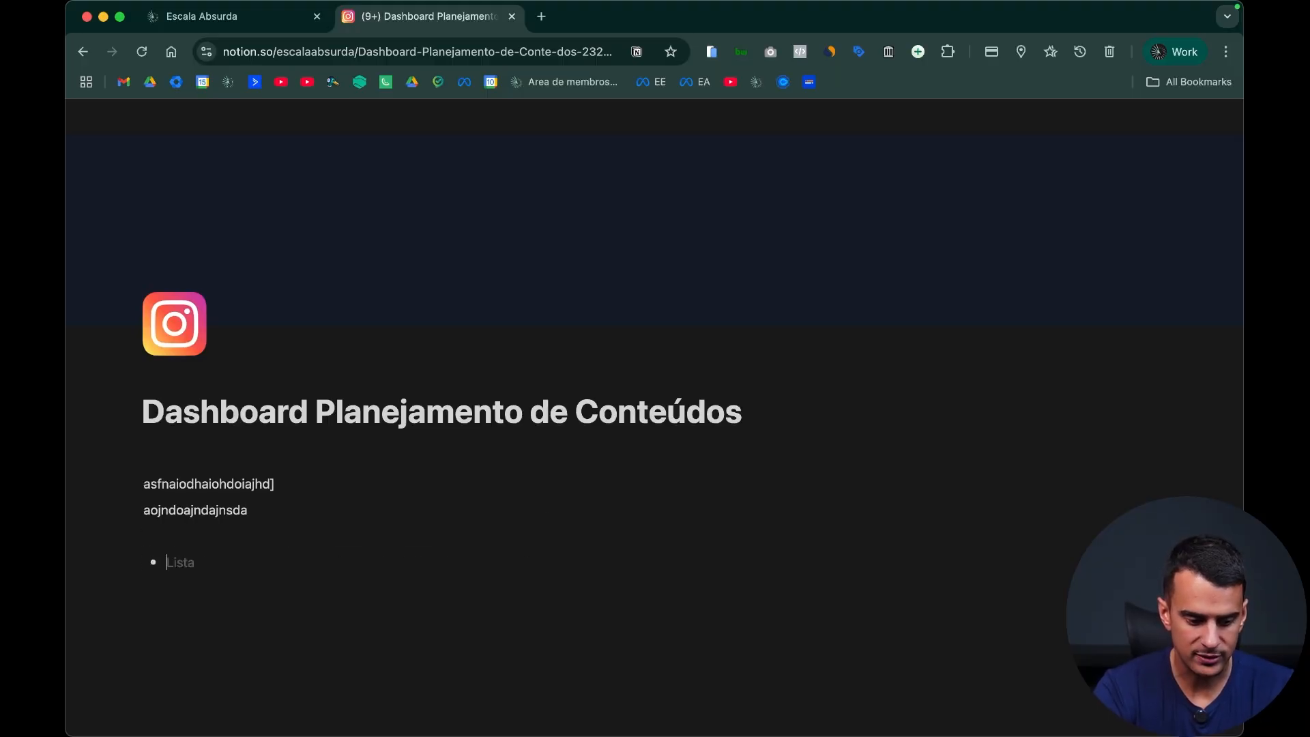
type("ajnsdajndaojnsda")
key("Return")
type("oknasdkjona")
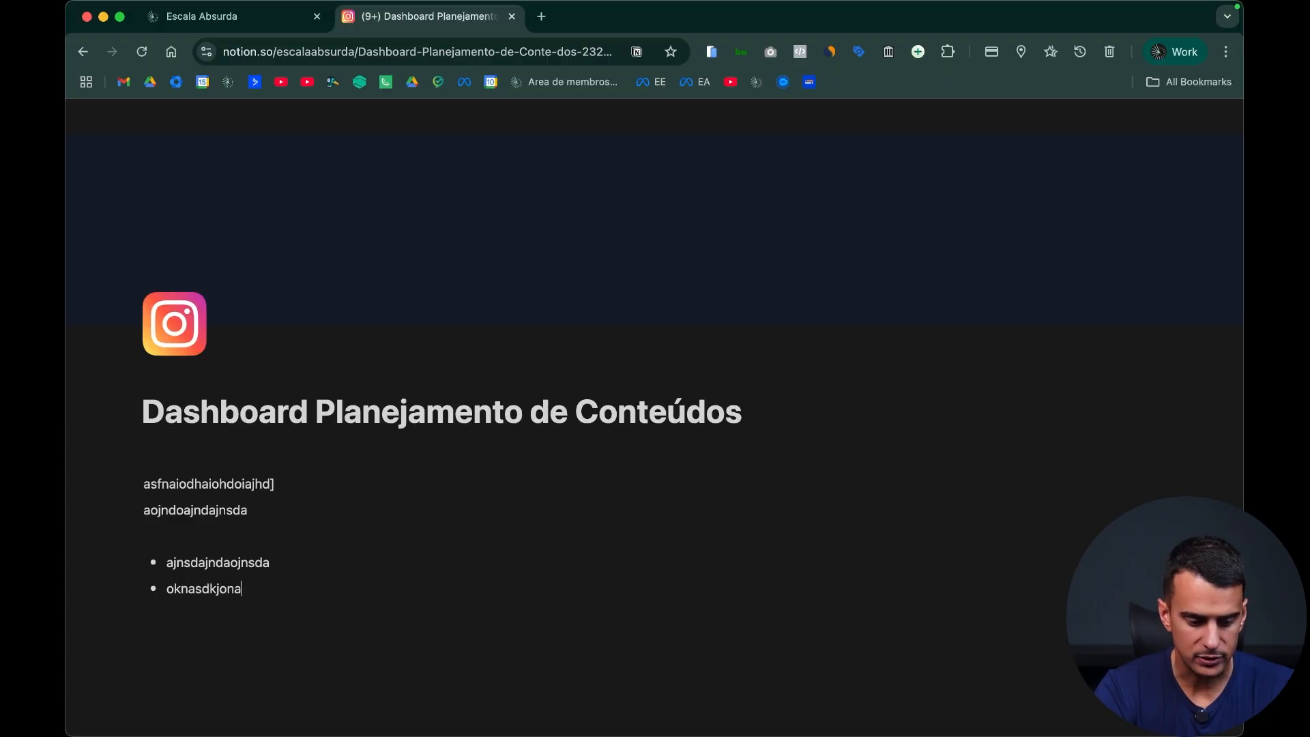
Step: Delete all the placeholder bullets and text lines to leave the page body empty
key("super+shift+Left")
key("BackSpace")
key("BackSpace")
key("BackSpace")
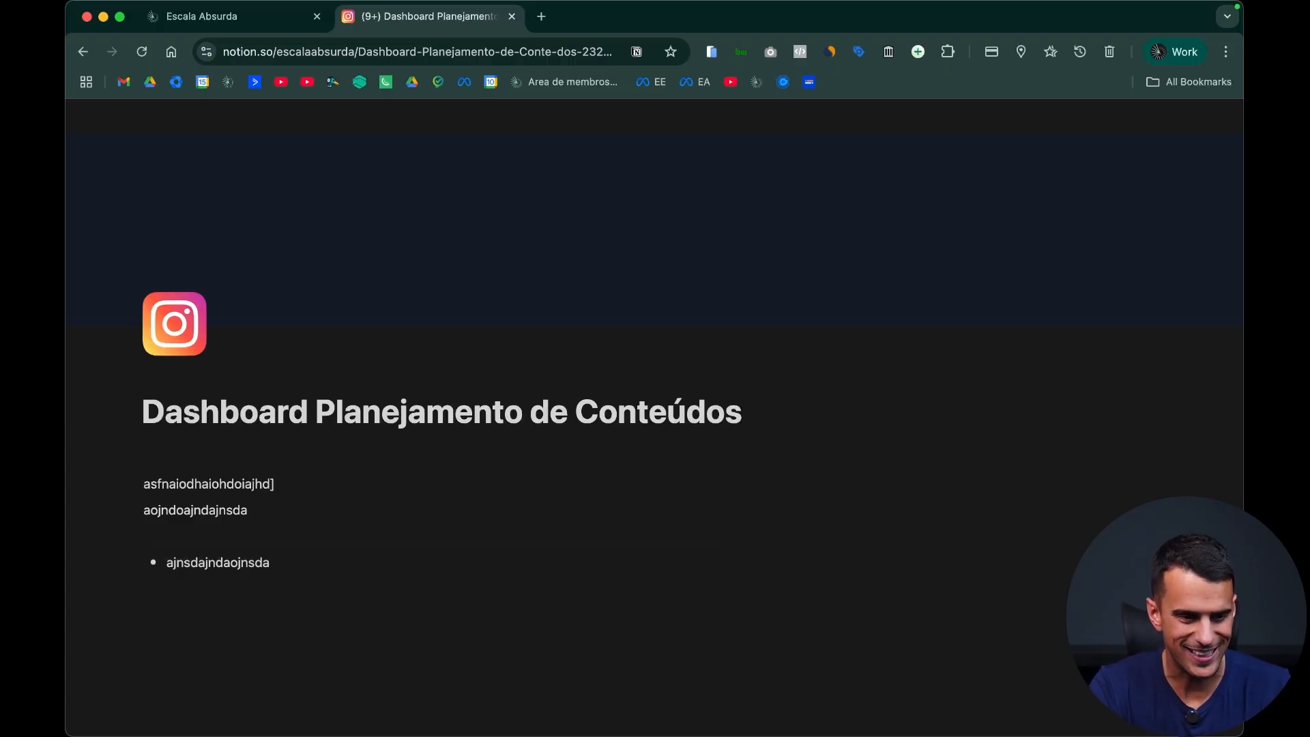
key("super+shift+Left")
key("BackSpace")
key("BackSpace")
key("BackSpace")
key("BackSpace")
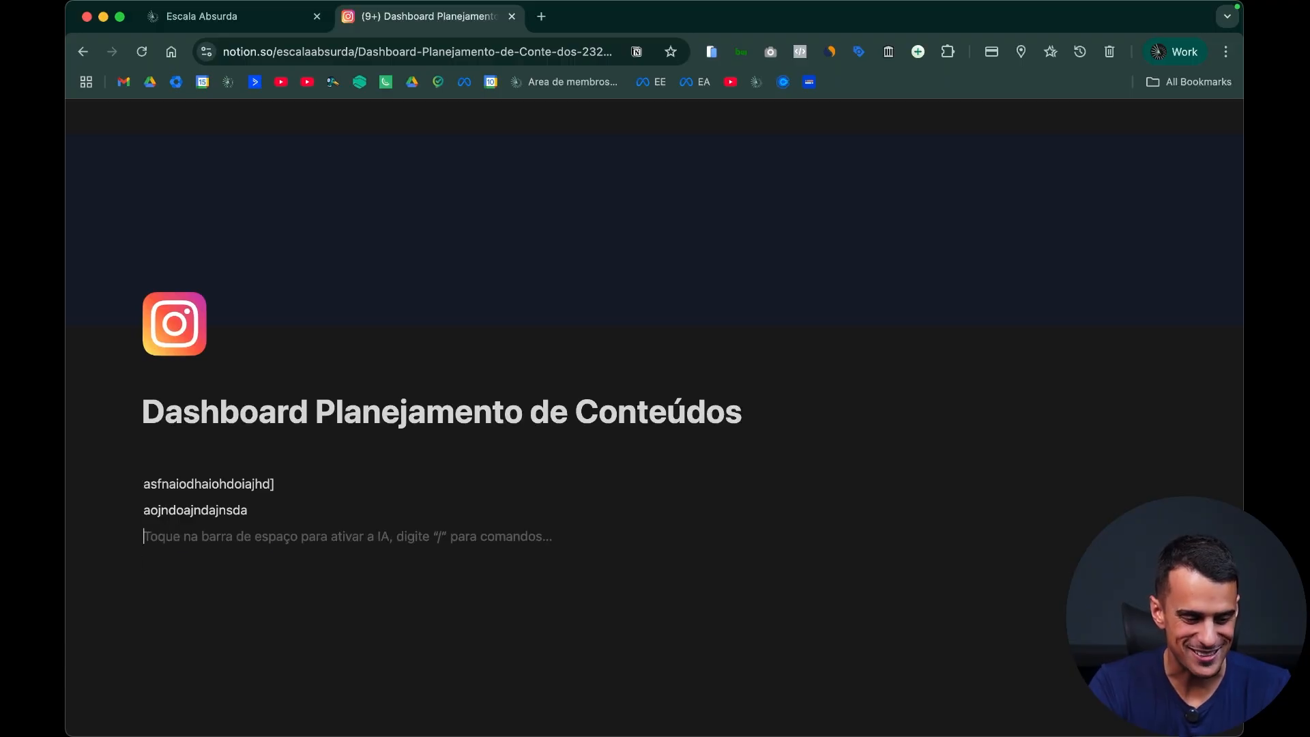
key("super+shift+Left")
key("BackSpace")
key("BackSpace")
key("super+shift+Left")
key("BackSpace")
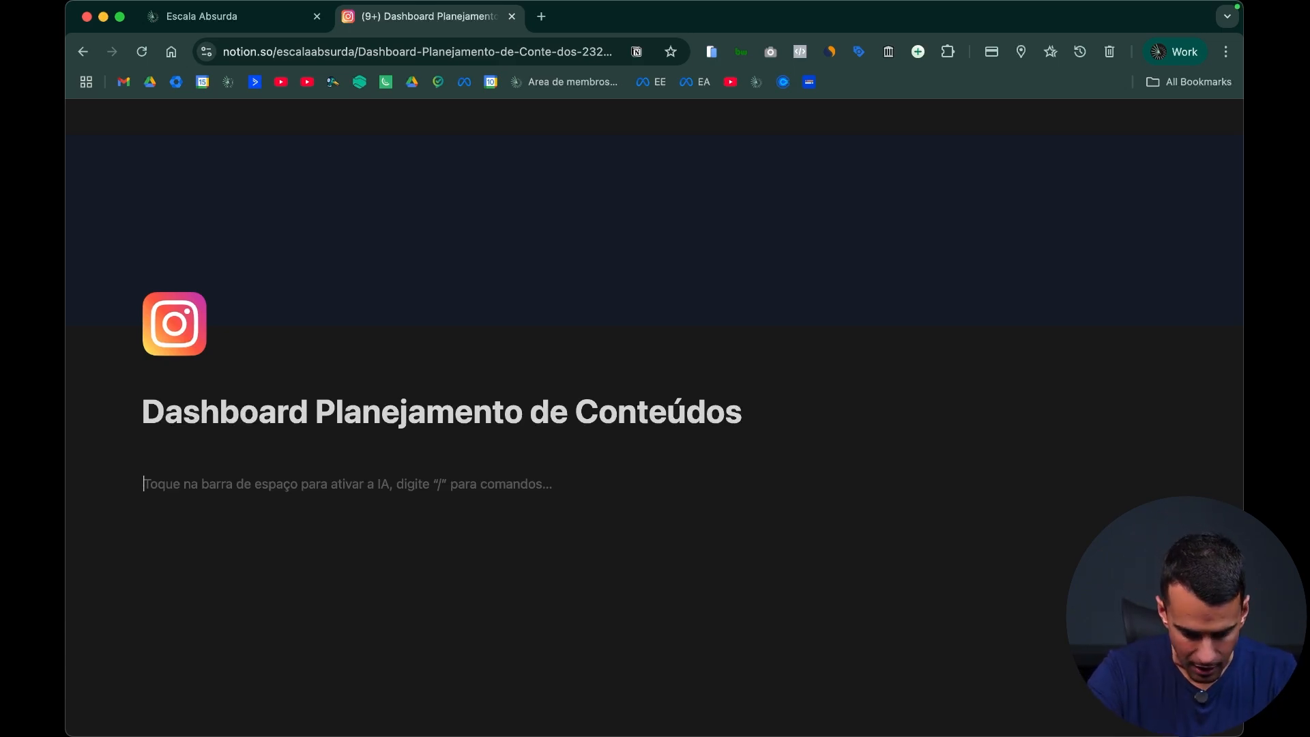
Step: Insert a plain text block in the empty page body with the placeholder text "liasjdioajda"
type("/")
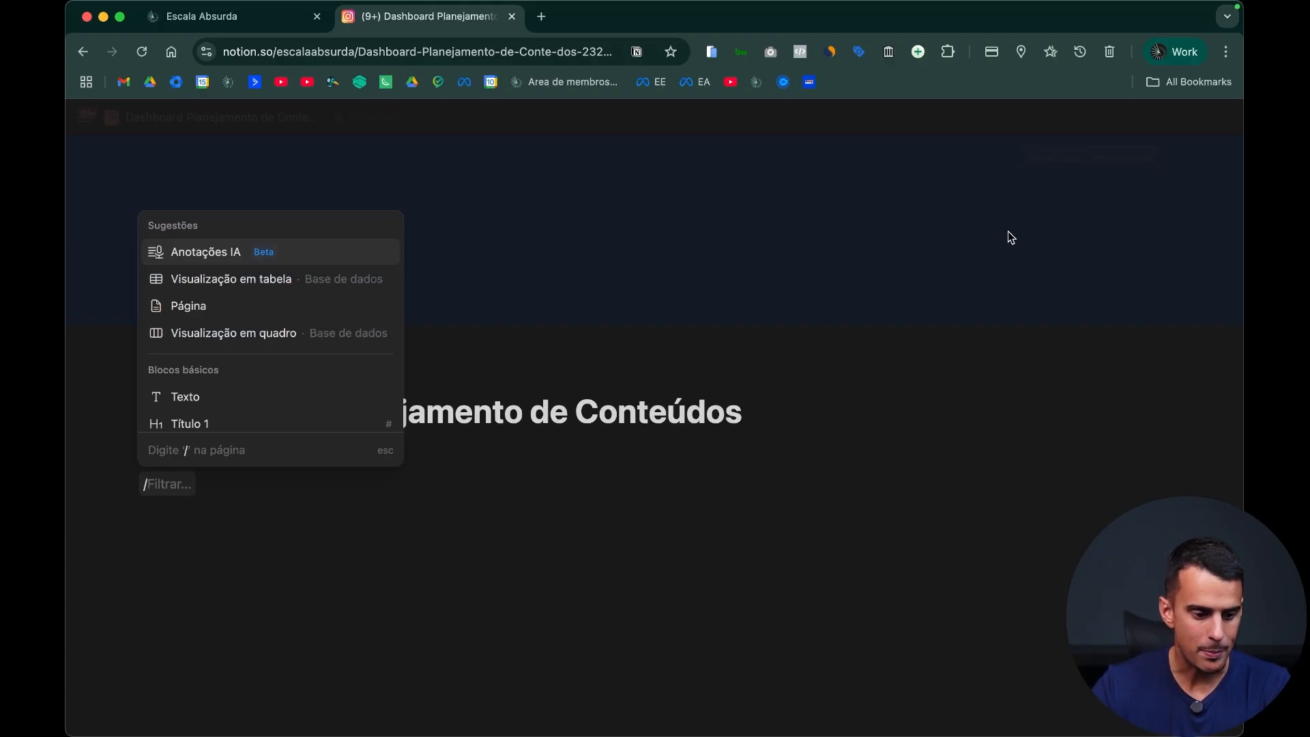
scroll(334, 331, "down", 3)
scroll(245, 242, "up", 1)
left_click(227, 265)
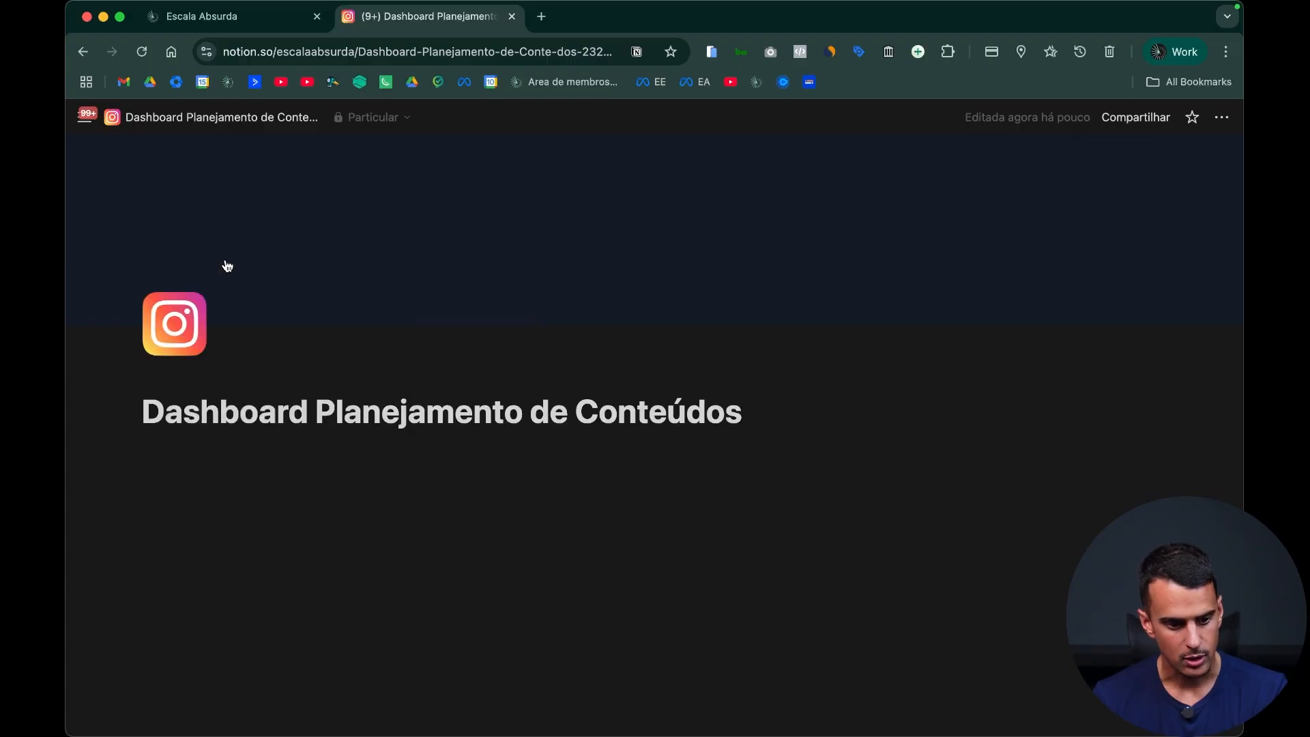
type("liasjdioajda")
key("Return")
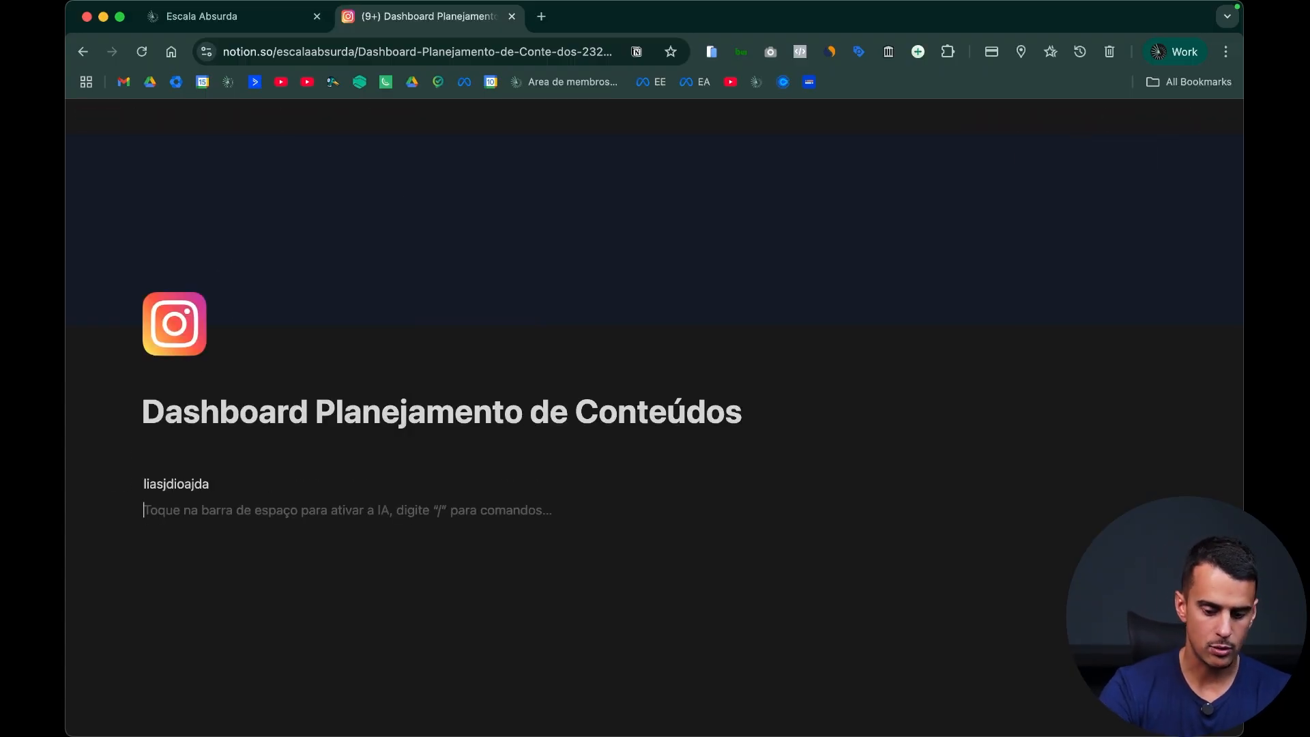
Step: Add a "Título 1" heading below the text reading "aiodhaidhnasd", followed by an empty line
type("/")
key("Down")
key("Down")
key("Down")
key("Down")
key("Down")
key("Down")
key("Up")
key("Return")
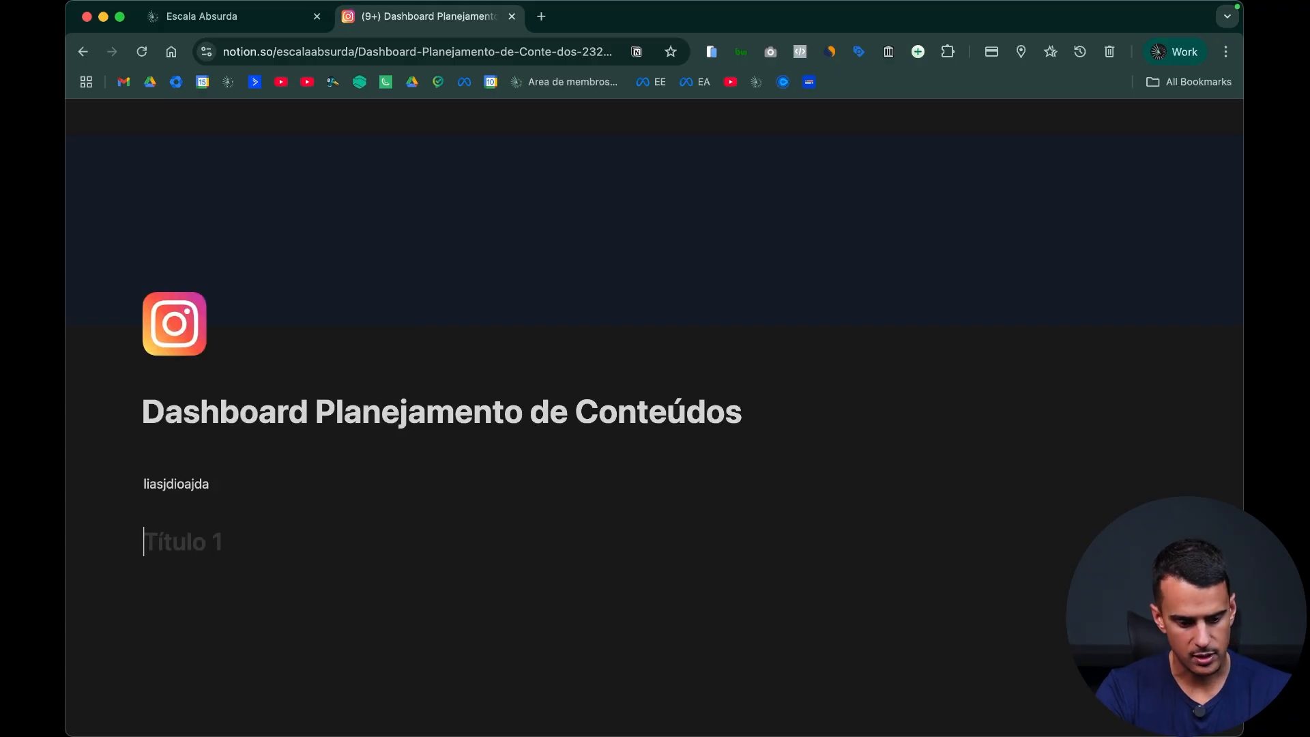
type("aiodhaidhnasd")
key("Return")
key("Return")
Step: Add a level 2 heading "ionasiandiansd" and a level 3 heading "ainsioansdioansdioa" beneath it
type("#")
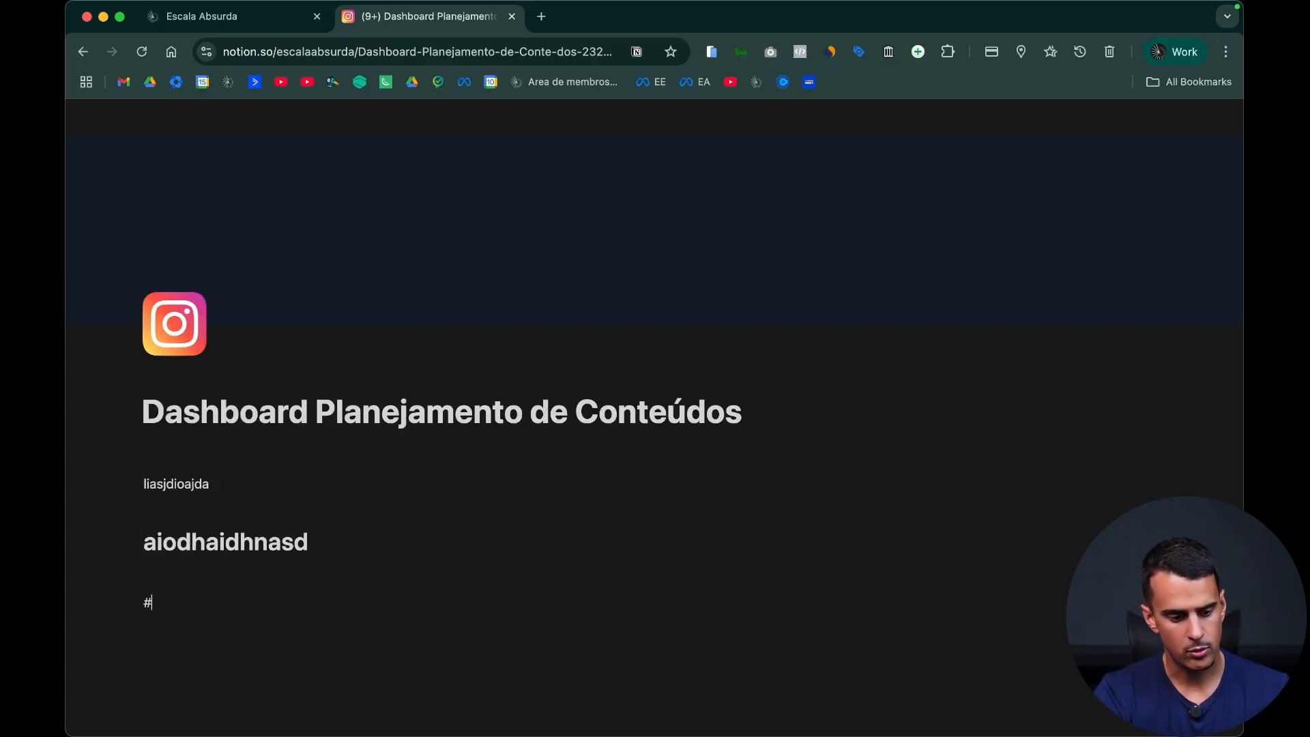
key("BackSpace")
type("#")
type("ionasiand")
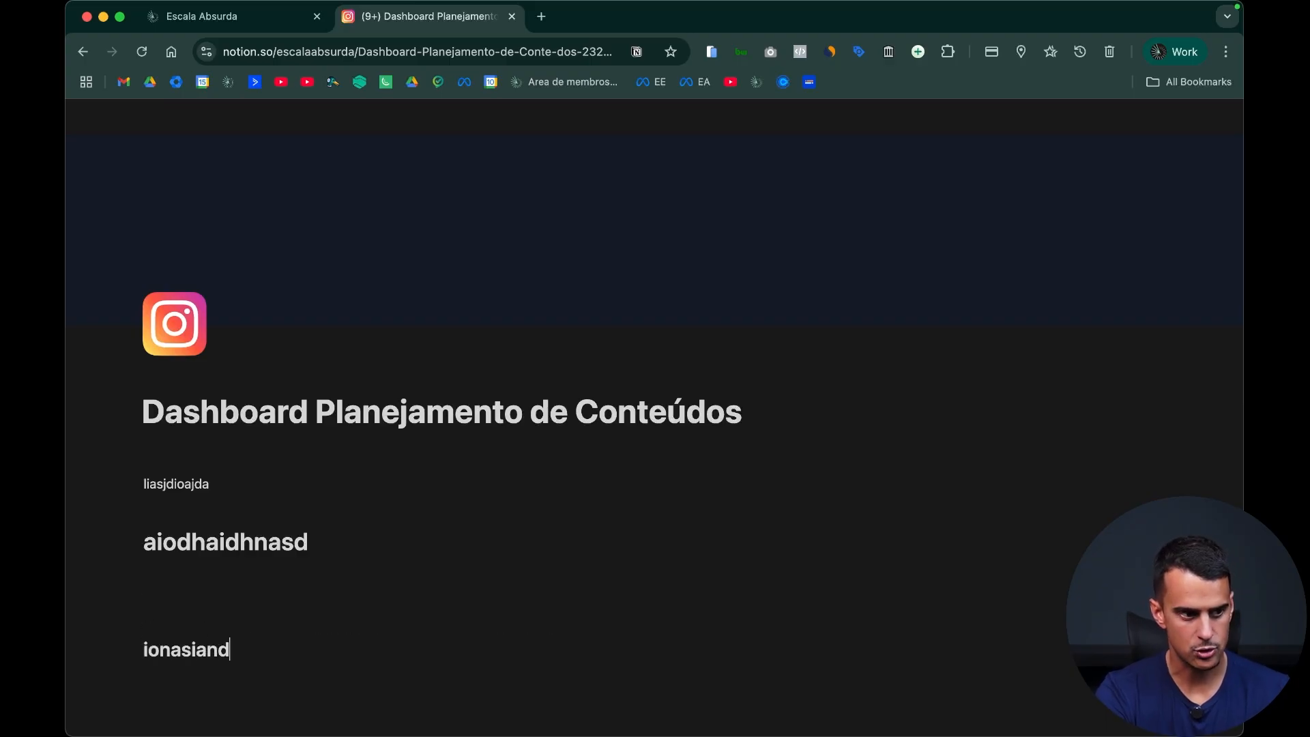
type("iansd")
key("Return")
type("##")
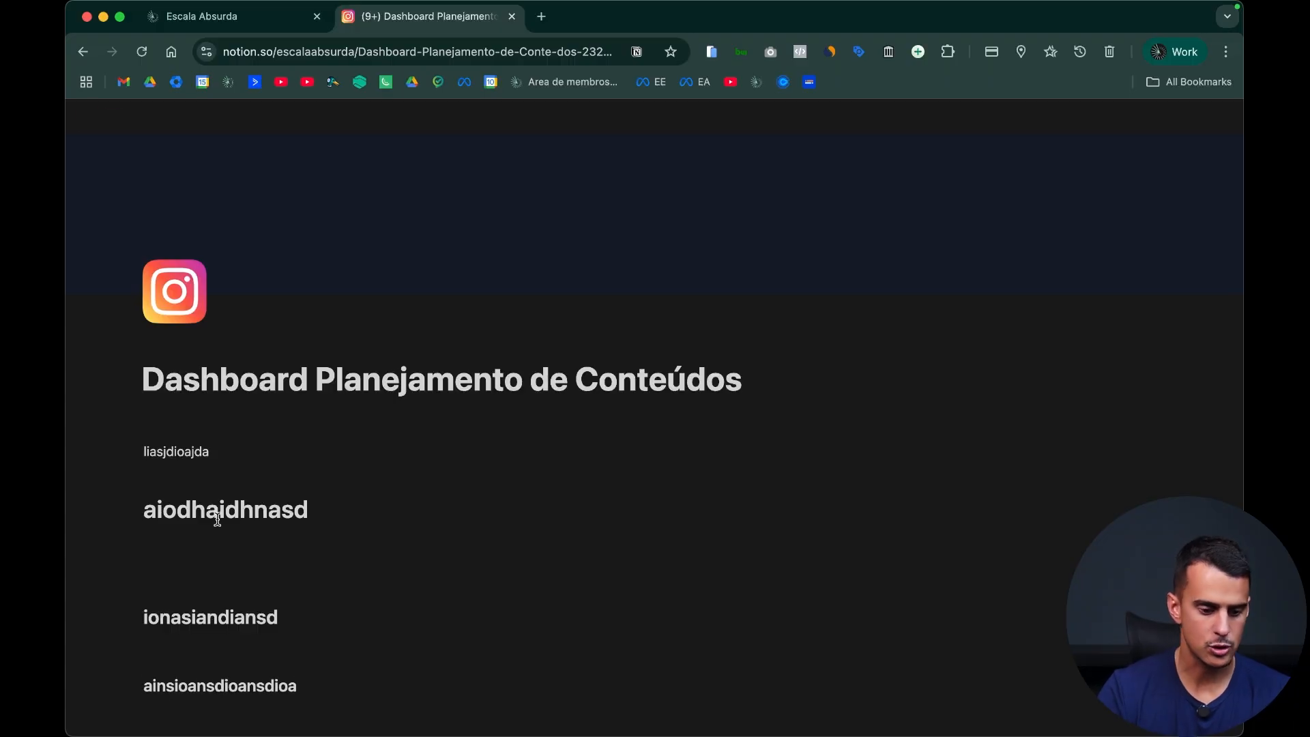
Step: Insert a bulleted list below the last heading with the item "oiasjdioahsidah"
scroll(371, 641, "down", 5)
left_click(390, 638)
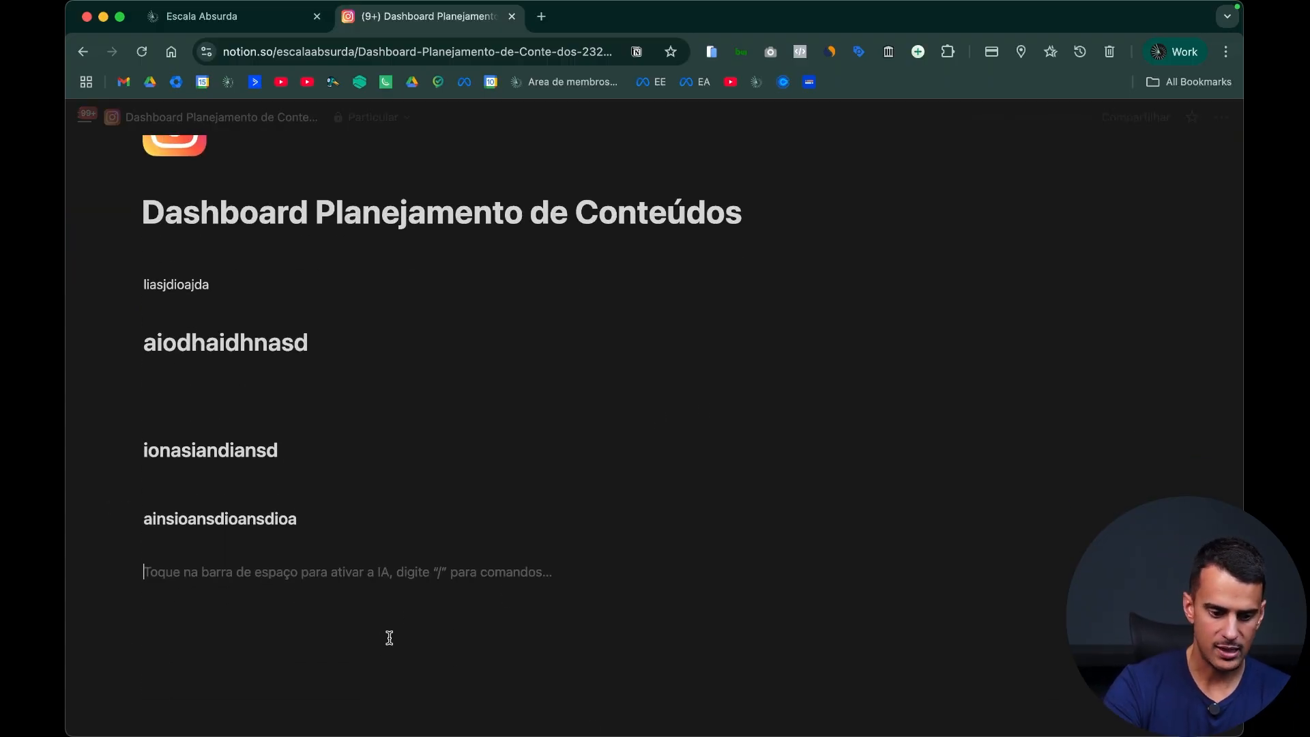
type("/")
scroll(311, 470, "down", 3)
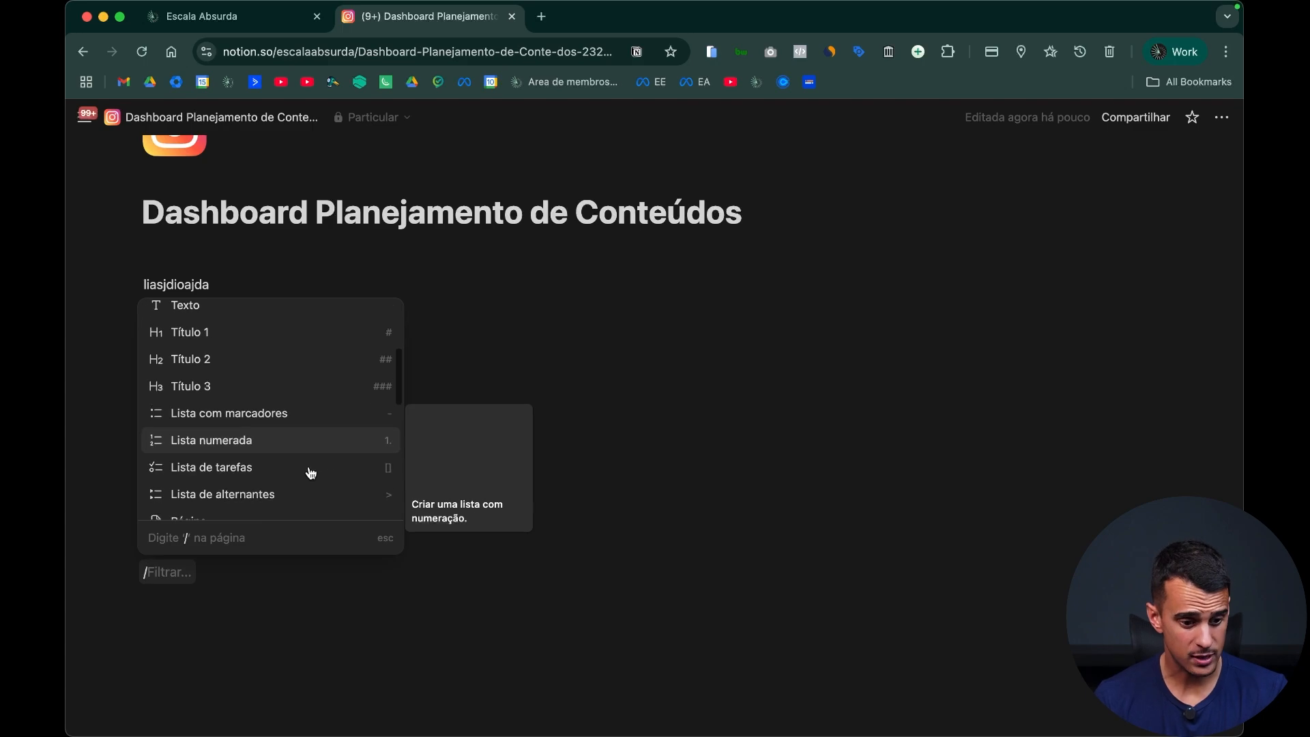
scroll(311, 473, "down", 1)
left_click(307, 401)
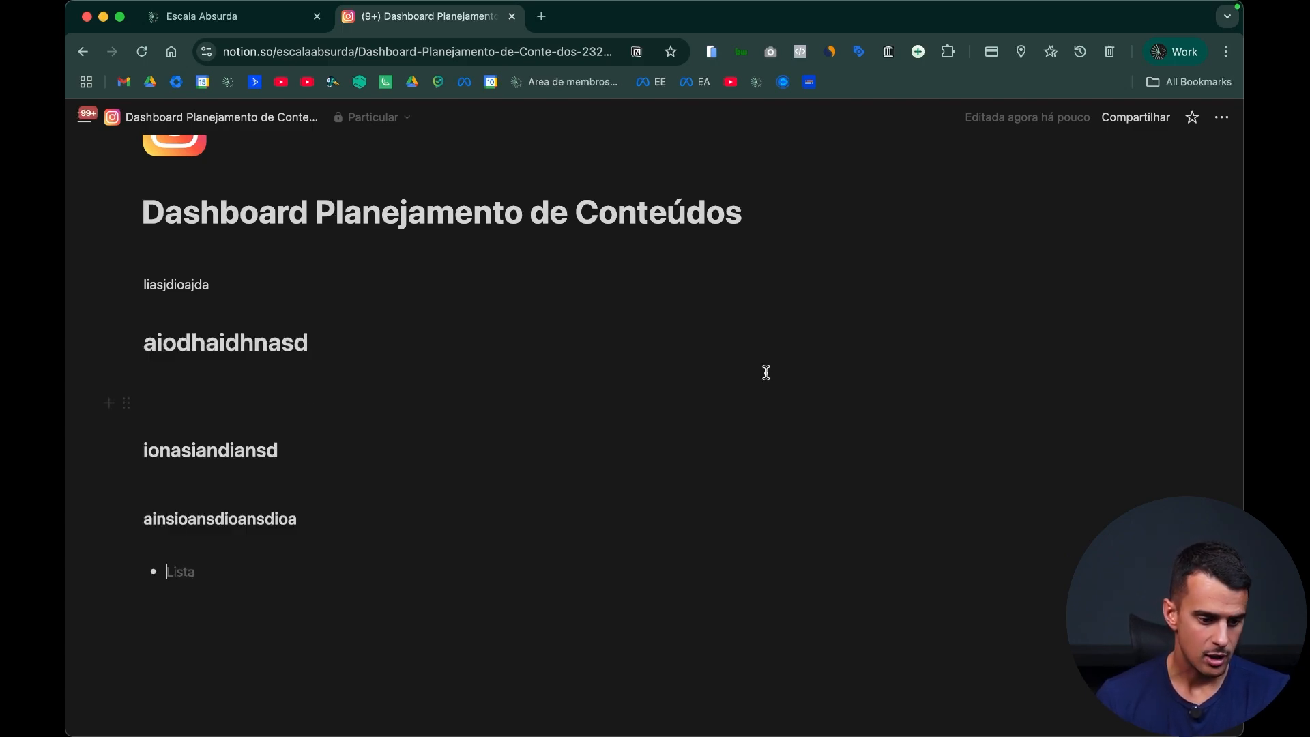
type("oiasjdioahsidah")
Step: Add the line "iudijasdjiabsjd" below the list and make it a bullet nested under the first item
key("Return")
key("Return")
key("Return")
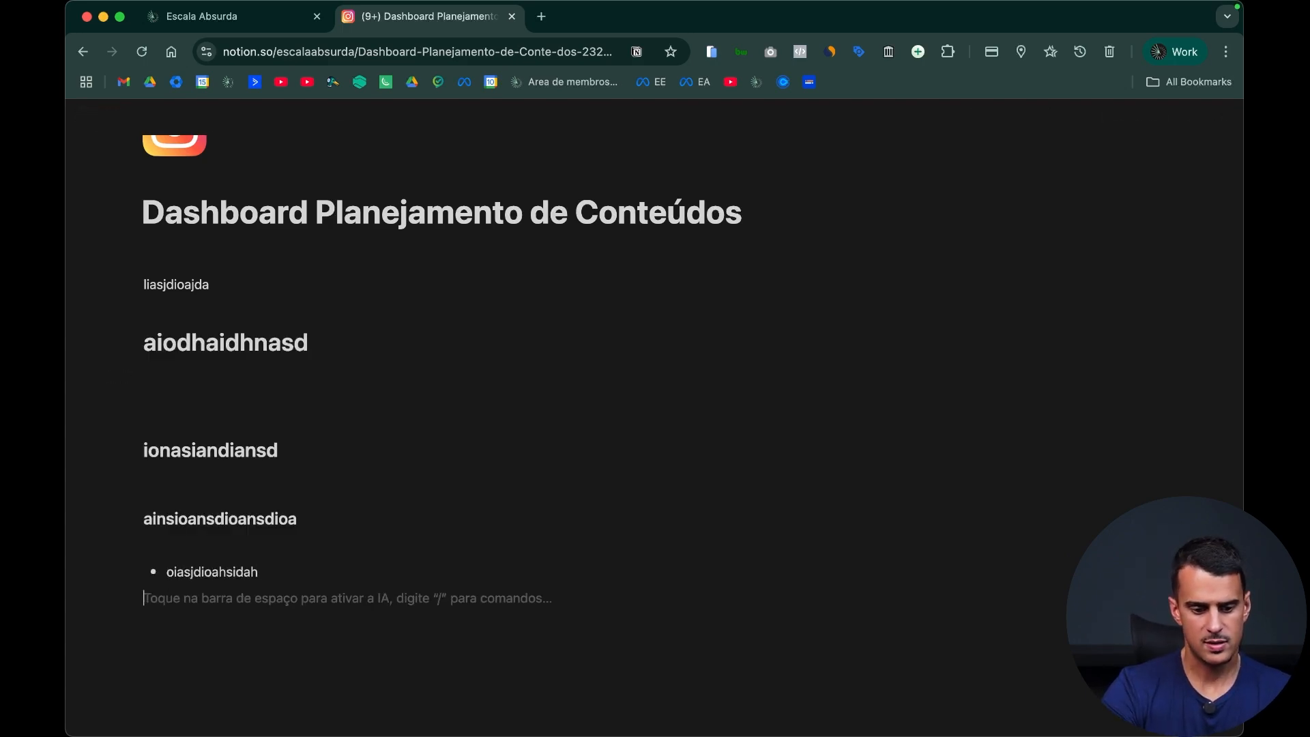
type("iudijasdjiabsjd")
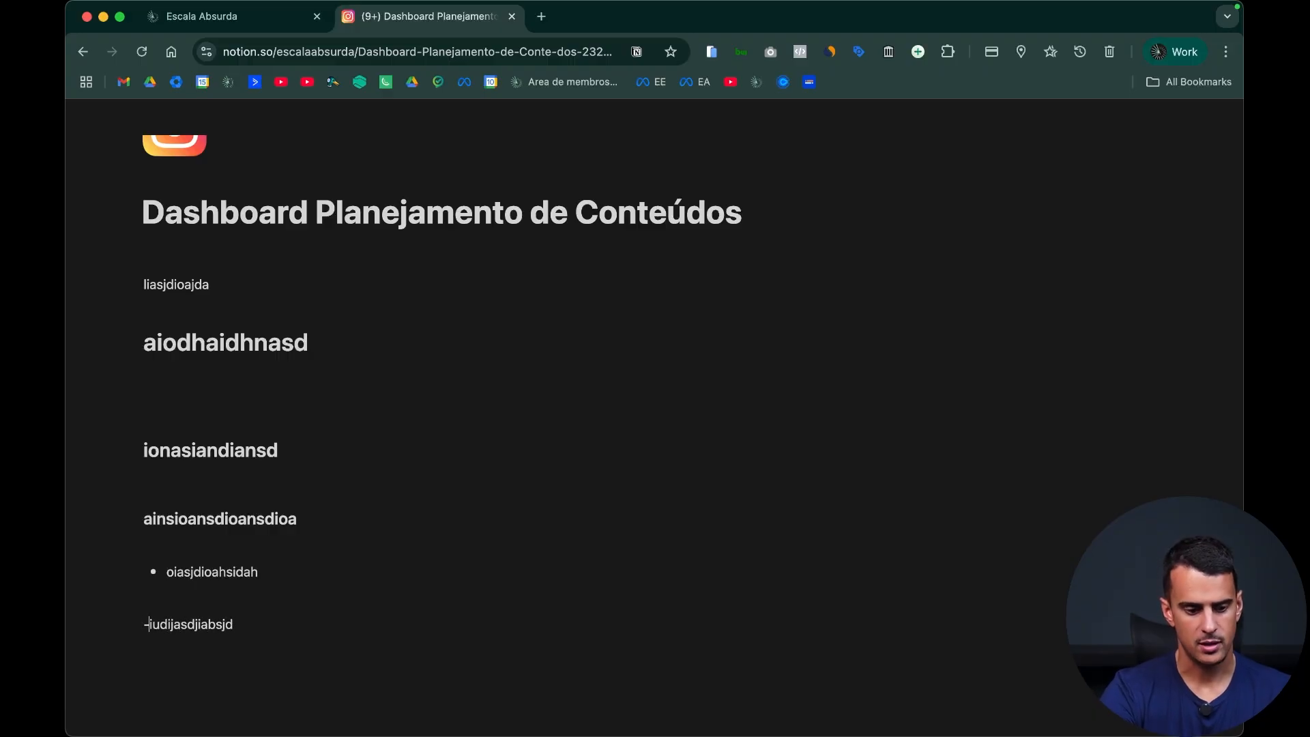
key("Up")
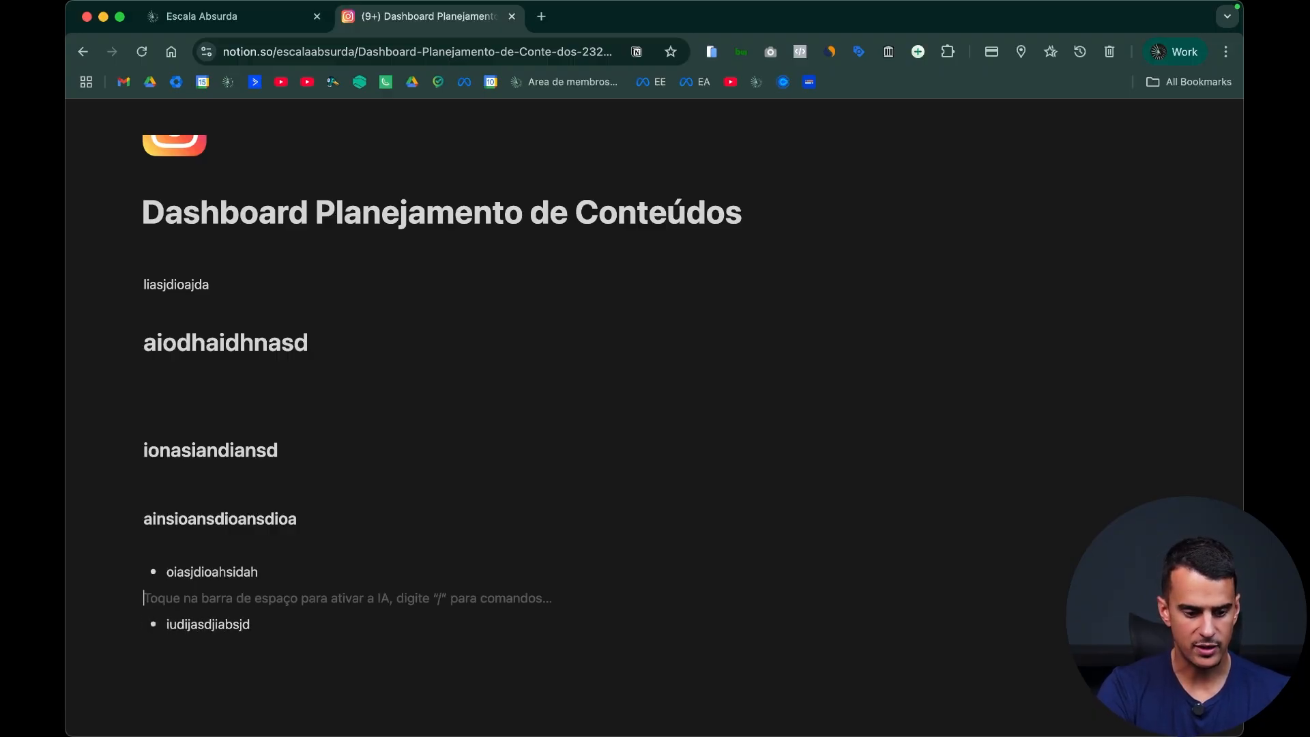
key("BackSpace")
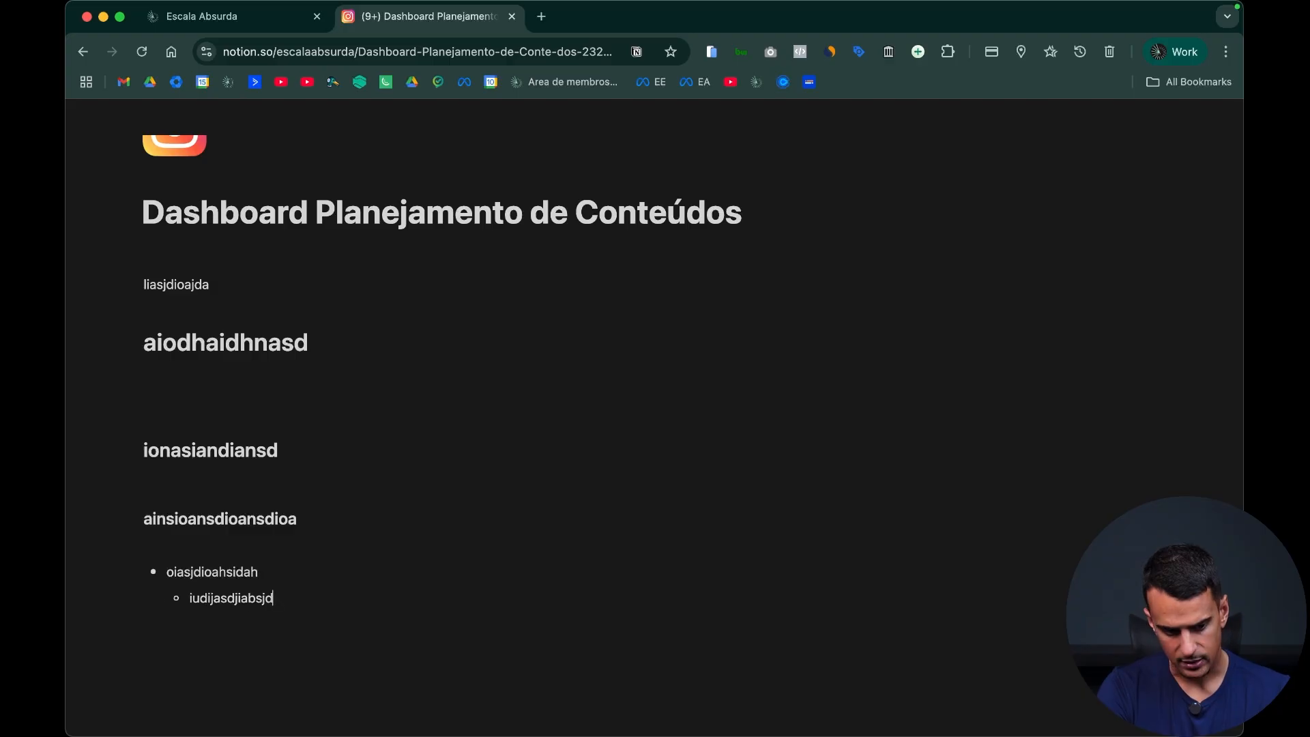
Step: Insert a numbered list below the bullets with the items "ijasndjiahdiuas" and "iuahdsiuahdiuahd"
key("Return")
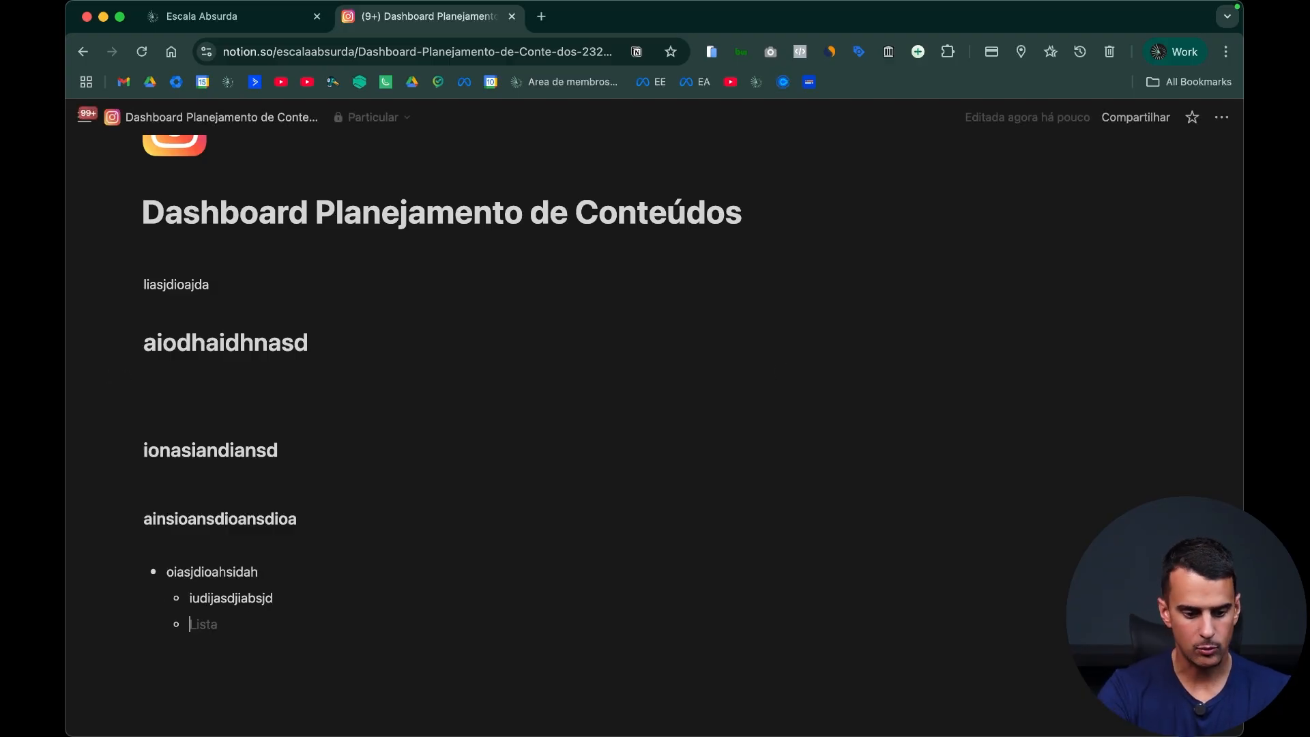
key("Return")
key("Return")
type("/")
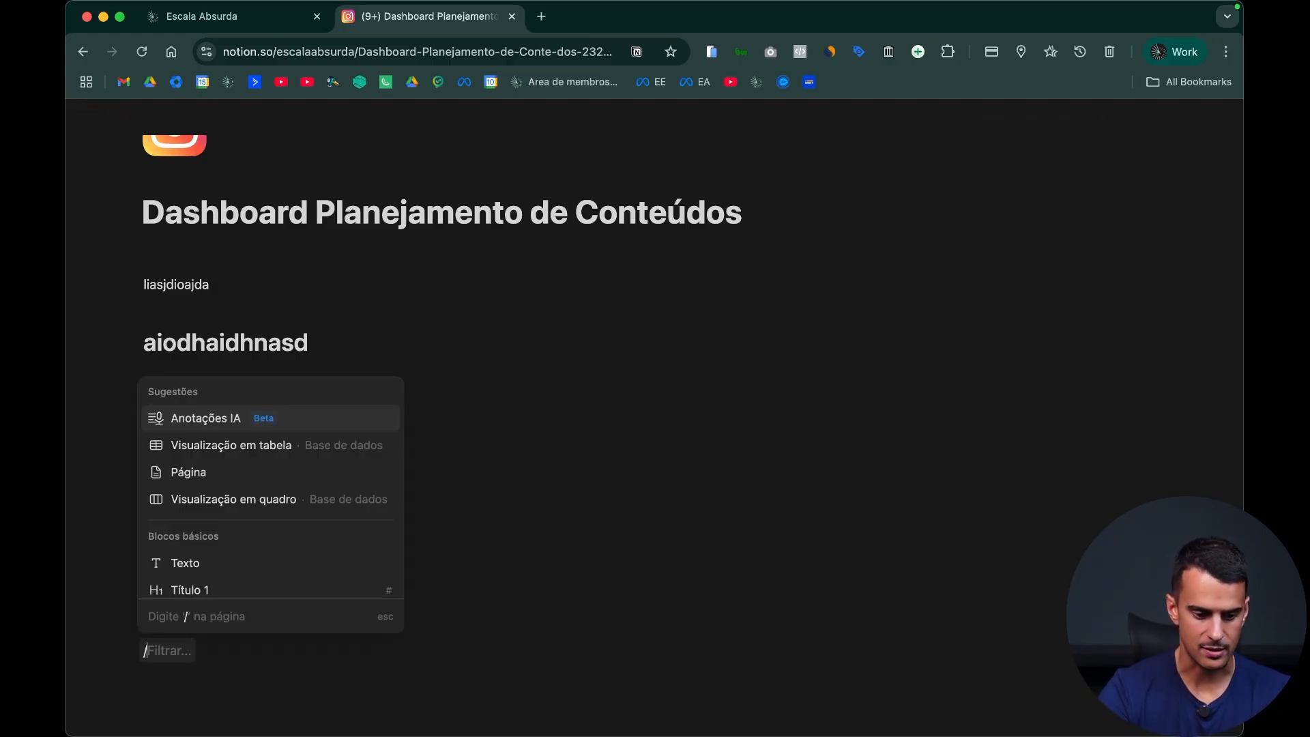
scroll(338, 522, "down", 3)
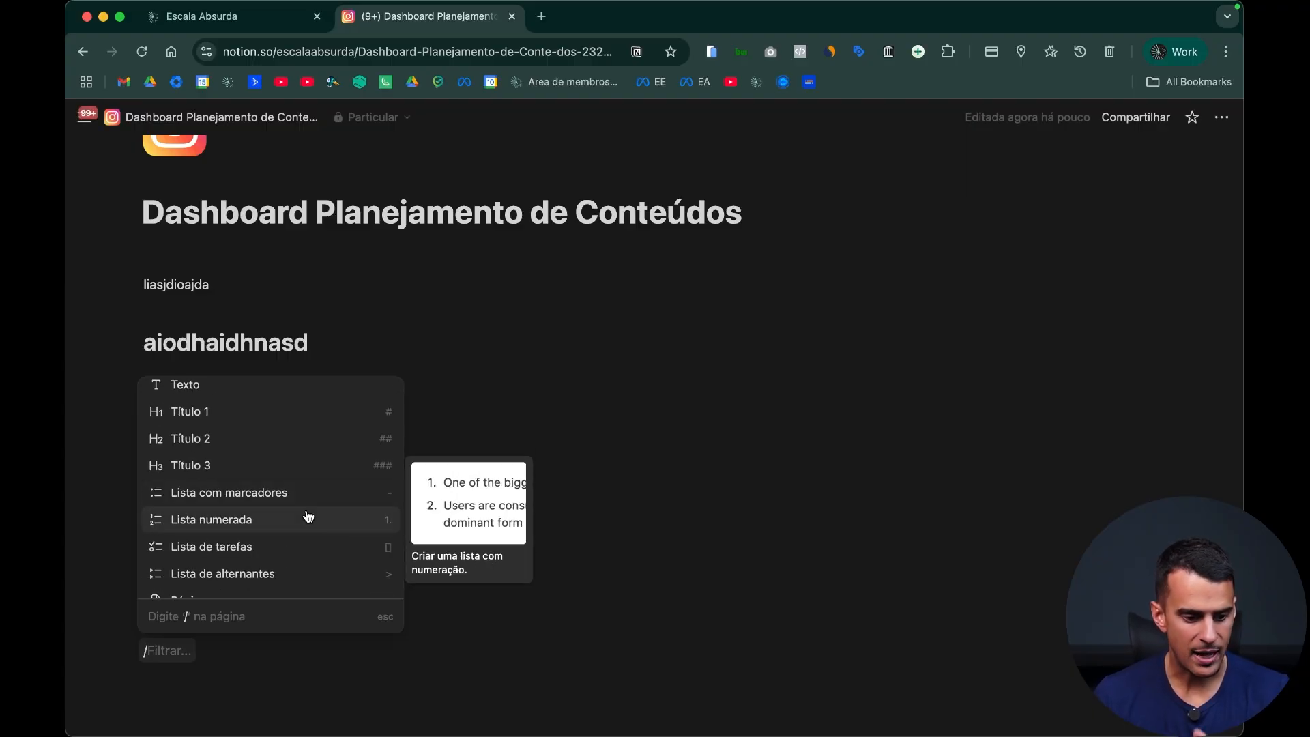
left_click(308, 517)
type("ijasndjiahdiuas")
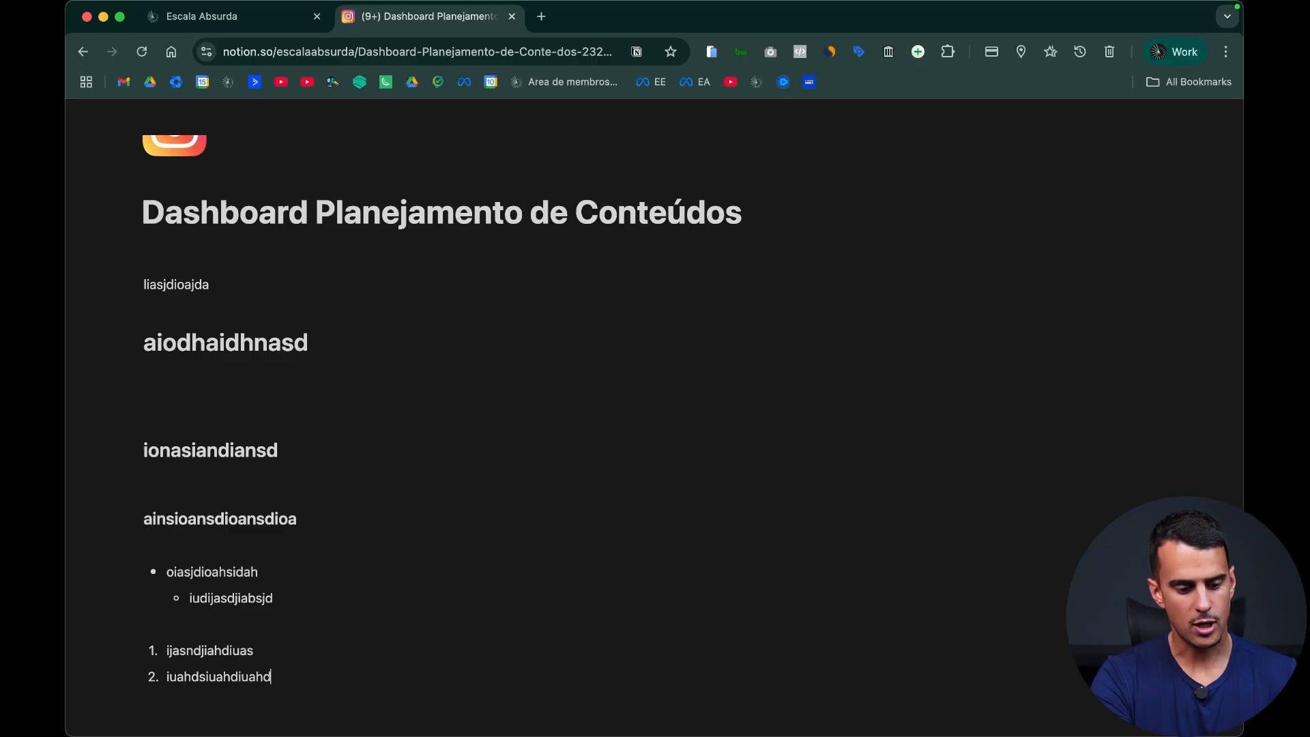
Step: Start a separate numbered list further down with "akjnsjand" and the nested sub-item "kiasuhfiuahdfiuah"
key("Return")
key("Return")
type("1")
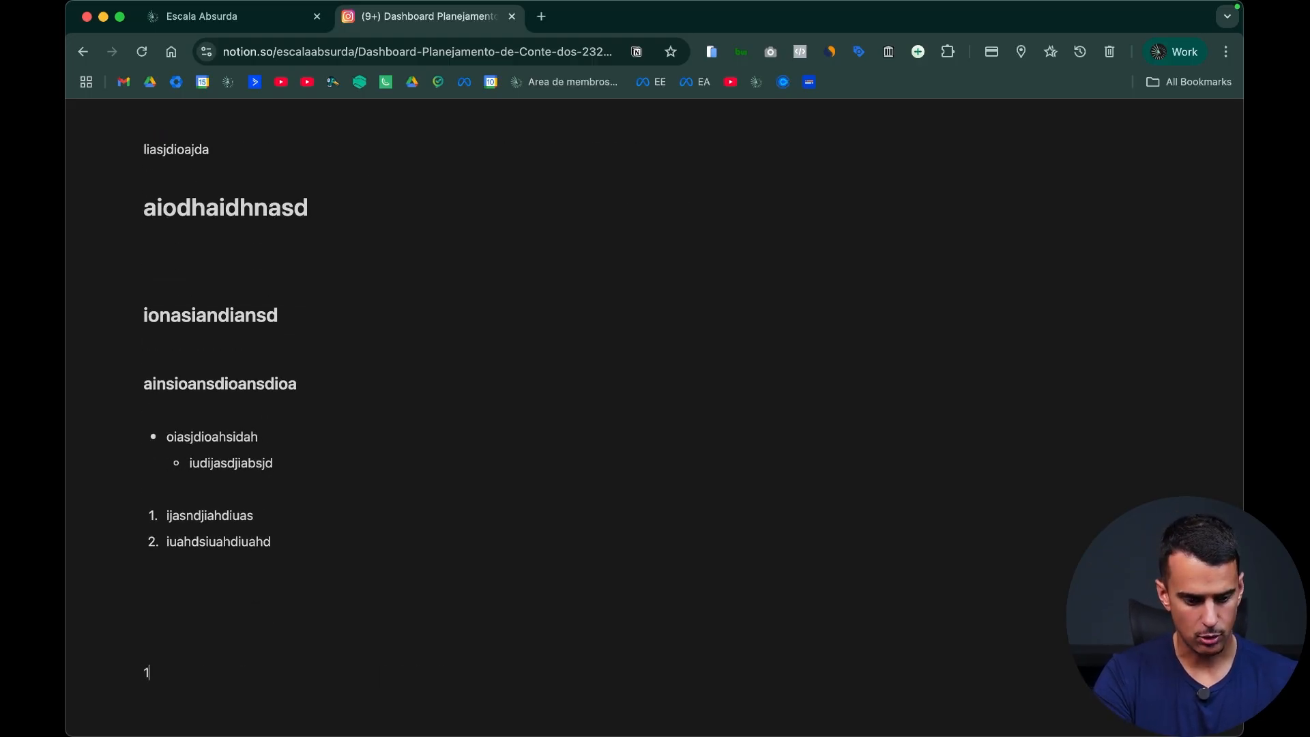
scroll(319, 526, "down", 3)
type("akjnsjand")
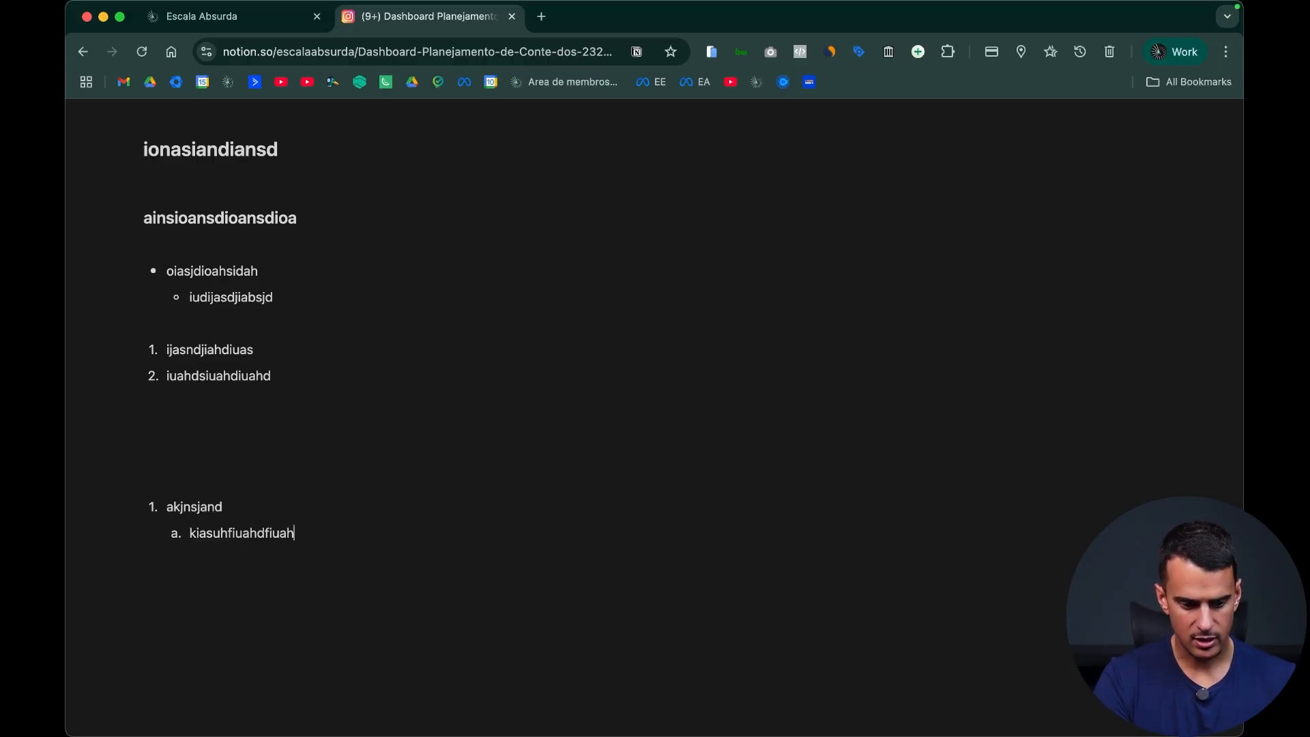
Step: Insert a callout block (Frase de destaque) below the numbered list with the text "aiuhsiuahdiuahdas"
key("Return")
key("Return")
key("Return")
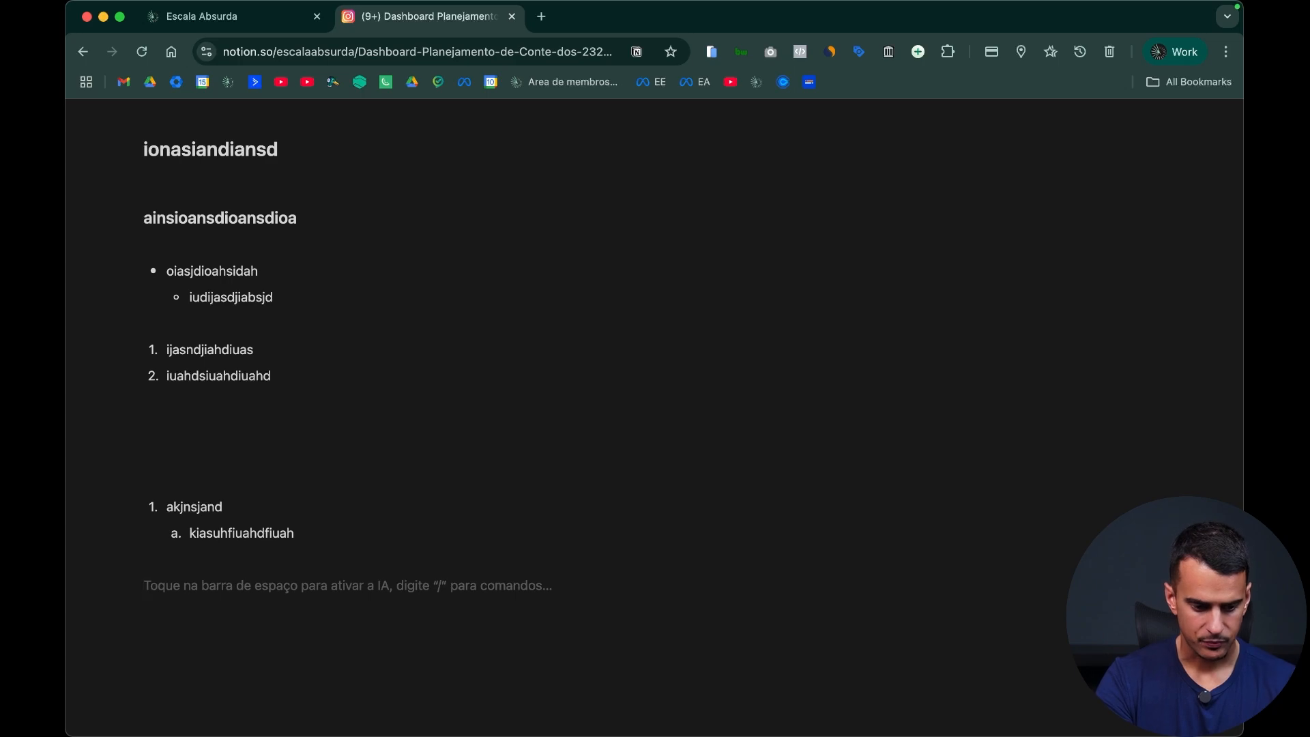
type("/")
scroll(280, 505, "down", 5)
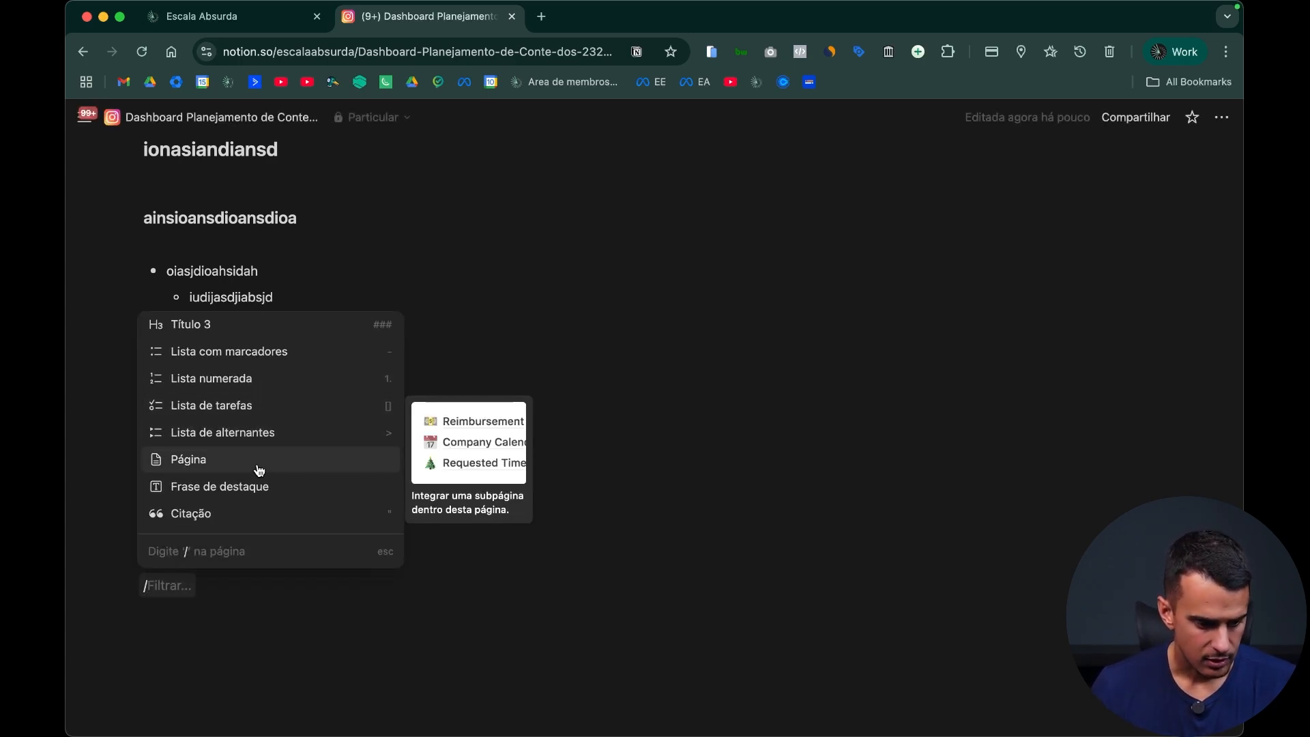
scroll(259, 457, "down", 2)
left_click(266, 418)
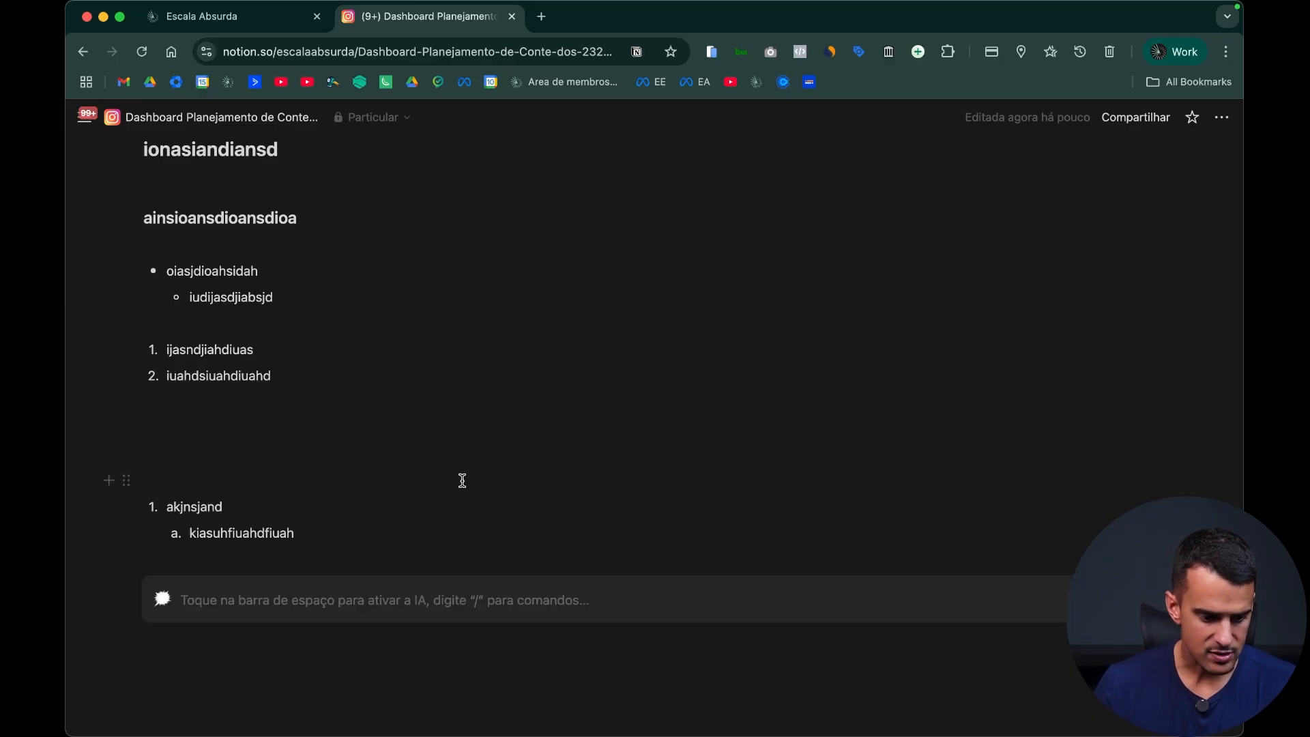
type("aiuhsiuahdiuahdas")
Step: Add a second callout block below the first with the text "uahsdiuahiudsad"
key("Return")
key("Return")
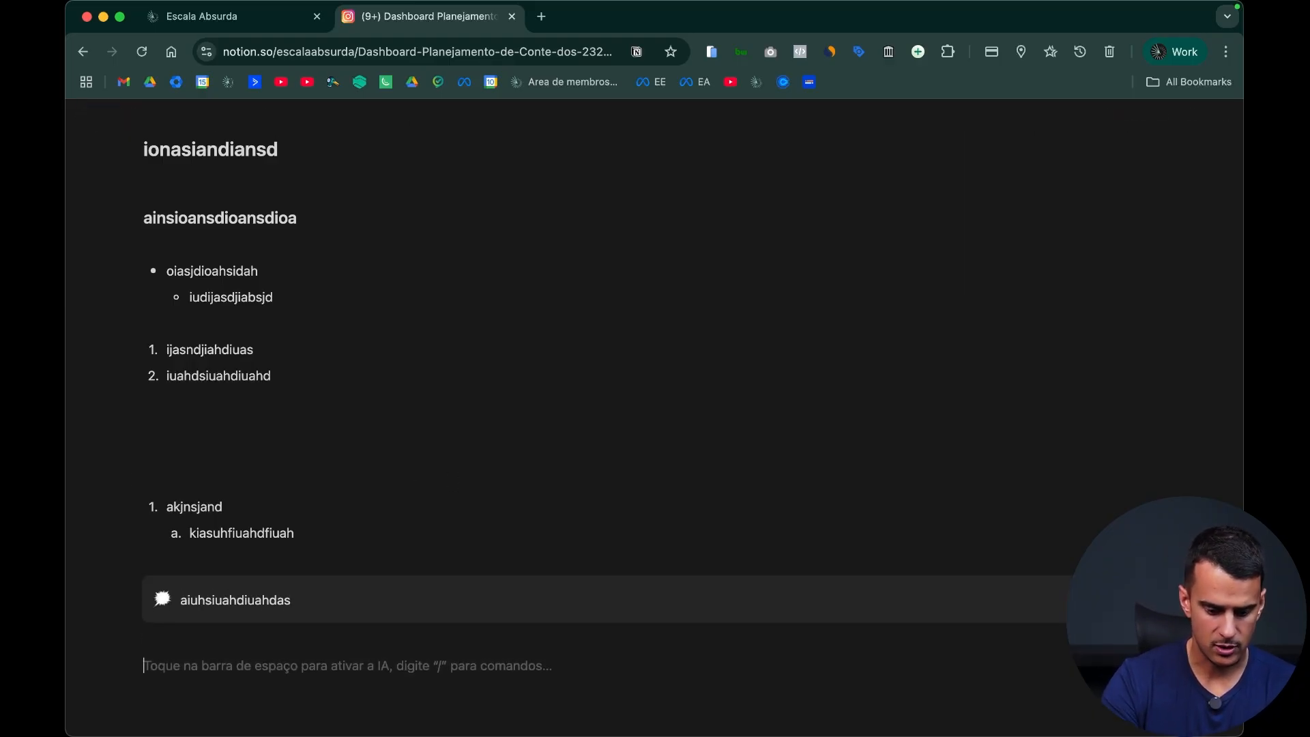
type("/cal")
key("Return")
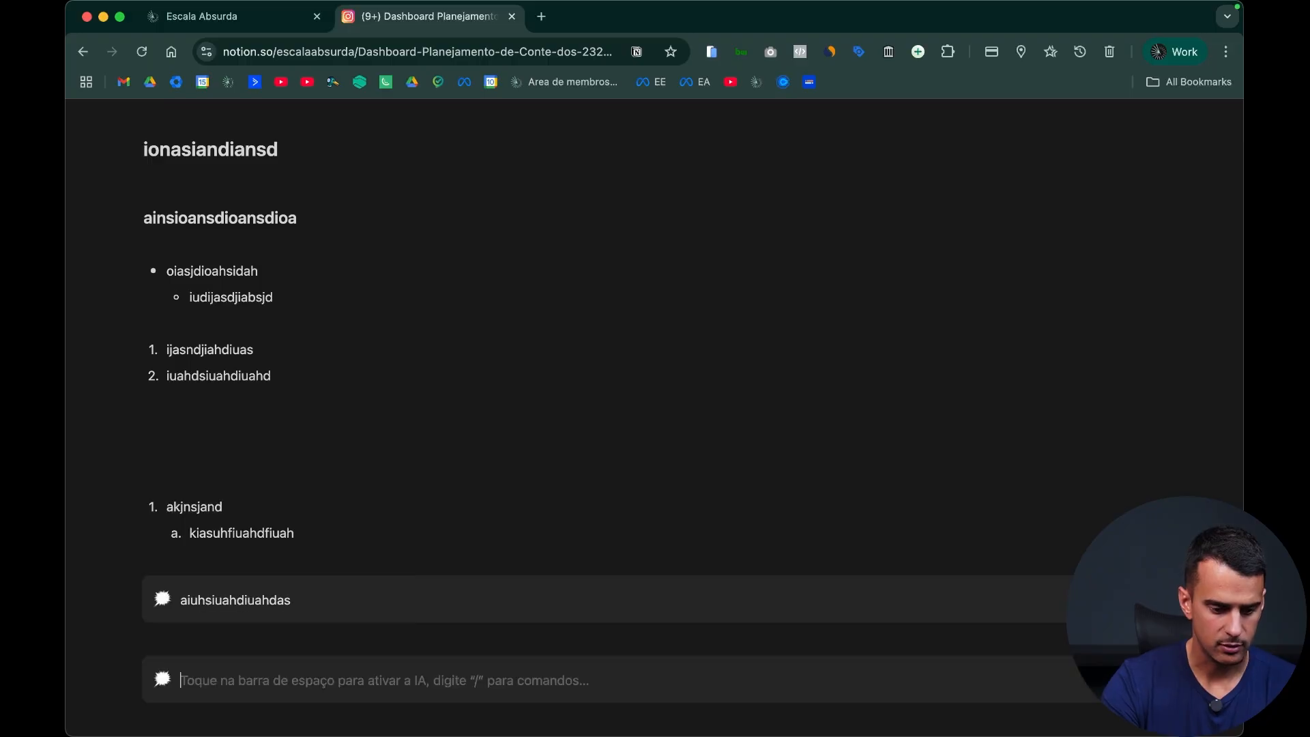
scroll(461, 480, "down", 2)
type("uahsdiuahiudsad")
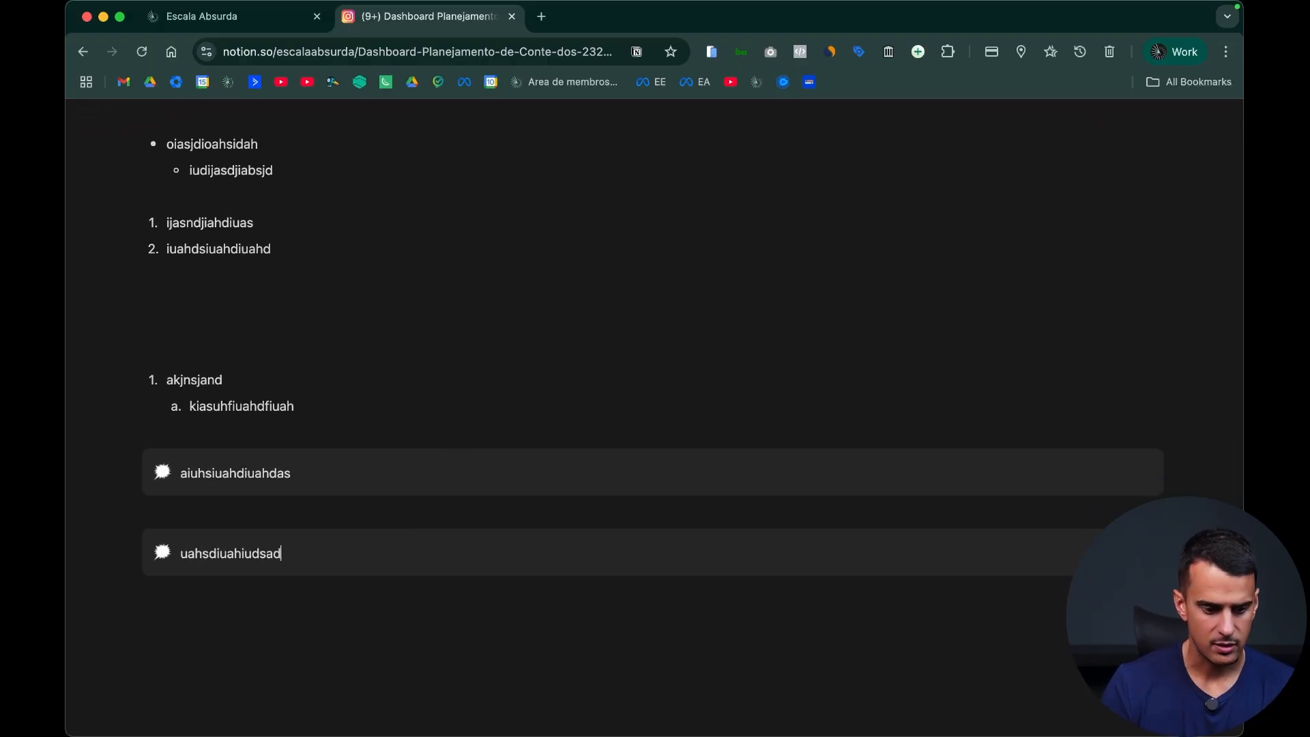
Step: Give the "aiuhsiuahdiuahdas" callout an orange background (Fundo laranja) and place the cursor below the second callout
left_click(126, 462)
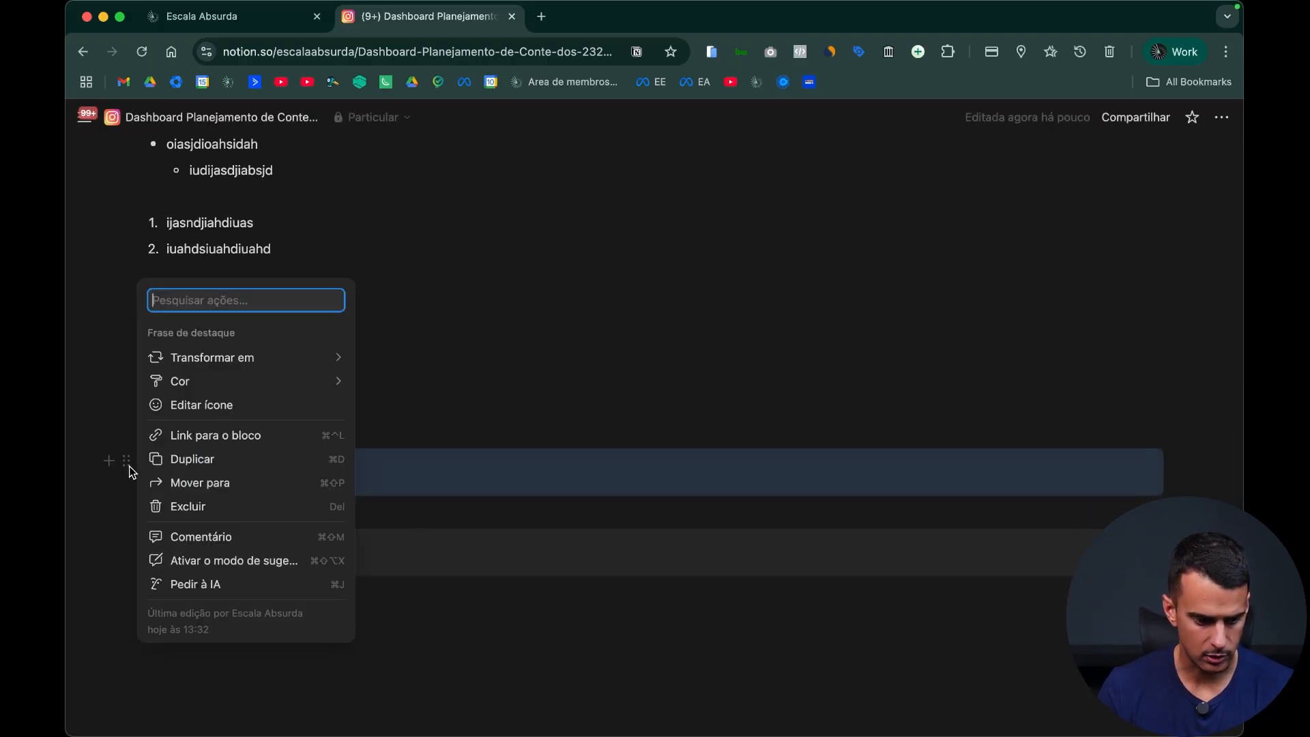
mouse_move(263, 379)
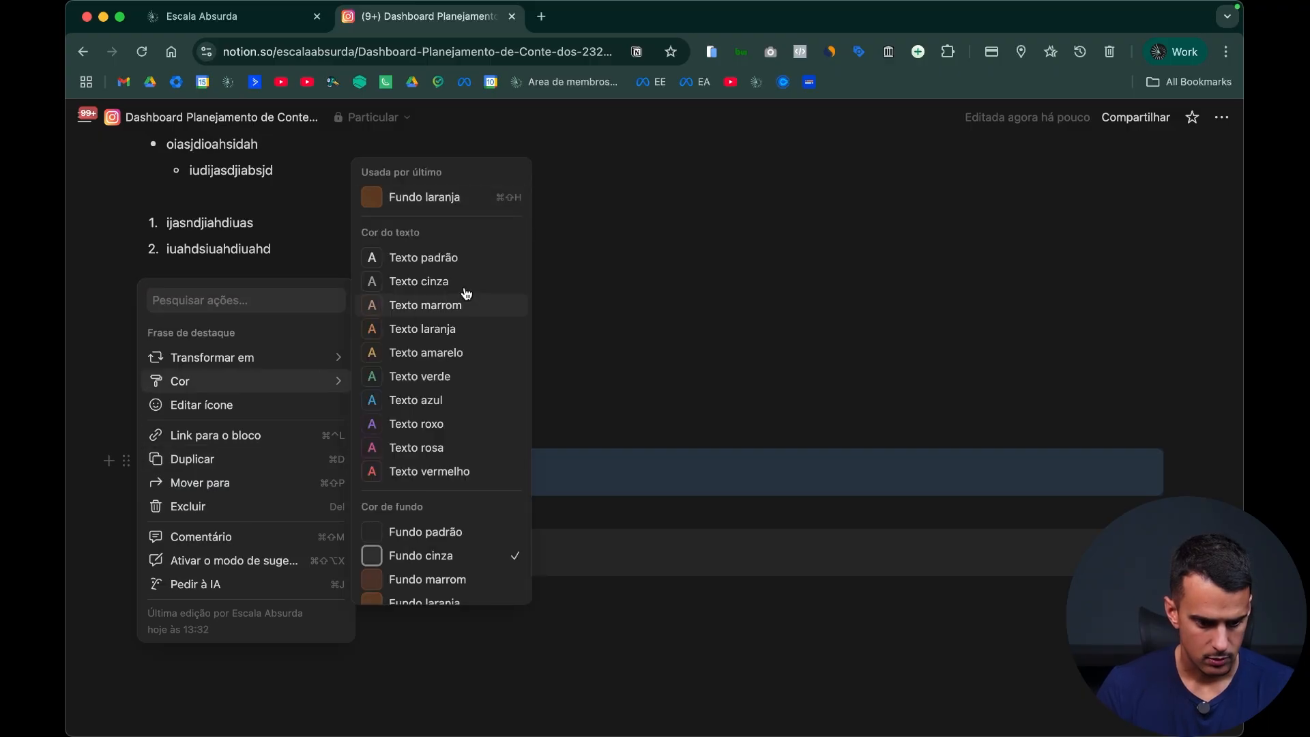
left_click(452, 199)
left_click(456, 593)
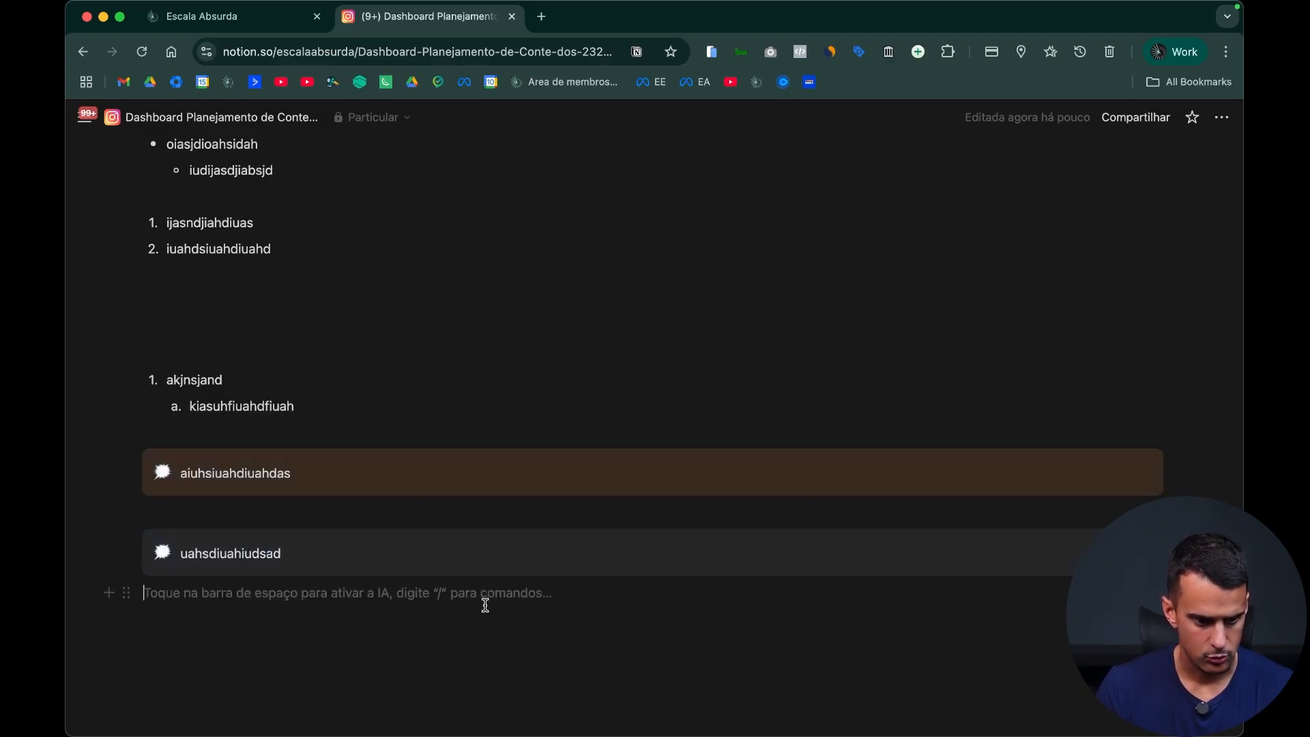
Step: Open the bookmarked "Escala Absurda | Dashboard 3.0" page in its own tab before the planning dashboard and look through its layout
key("super+1")
left_click(229, 87, "super")
left_click_drag(641, 9, 446, 11)
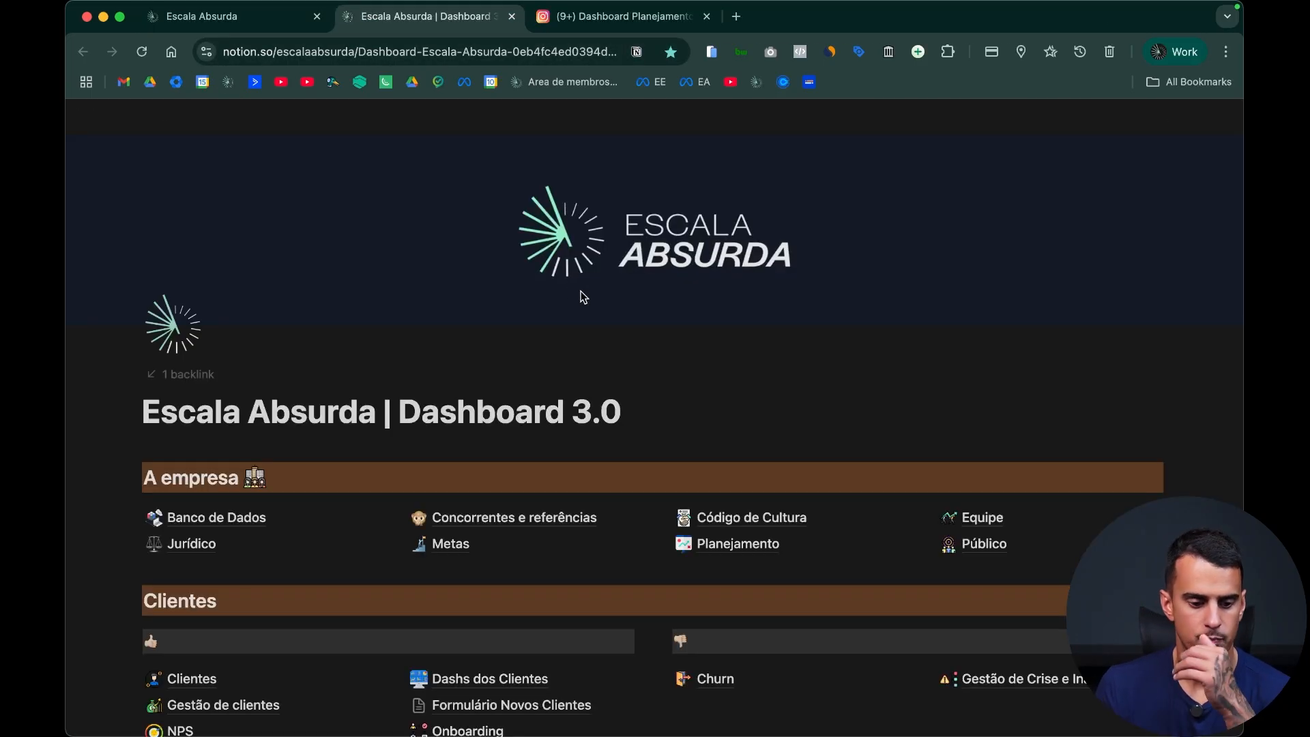
scroll(579, 297, "down", 3)
scroll(345, 346, "up", 4)
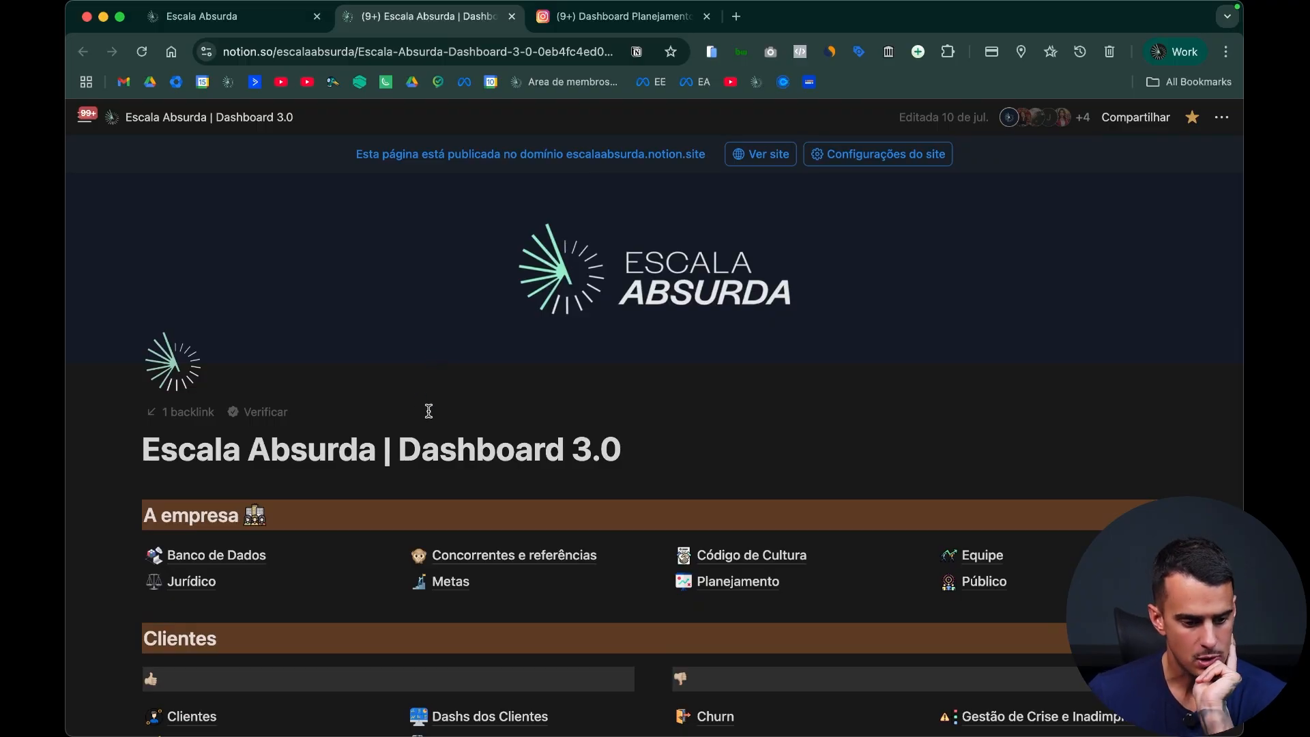
scroll(428, 411, "down", 2)
Step: Examine the block type and color options of the "A empresa" heading, and return to the content planning dashboard
triple_click(270, 414)
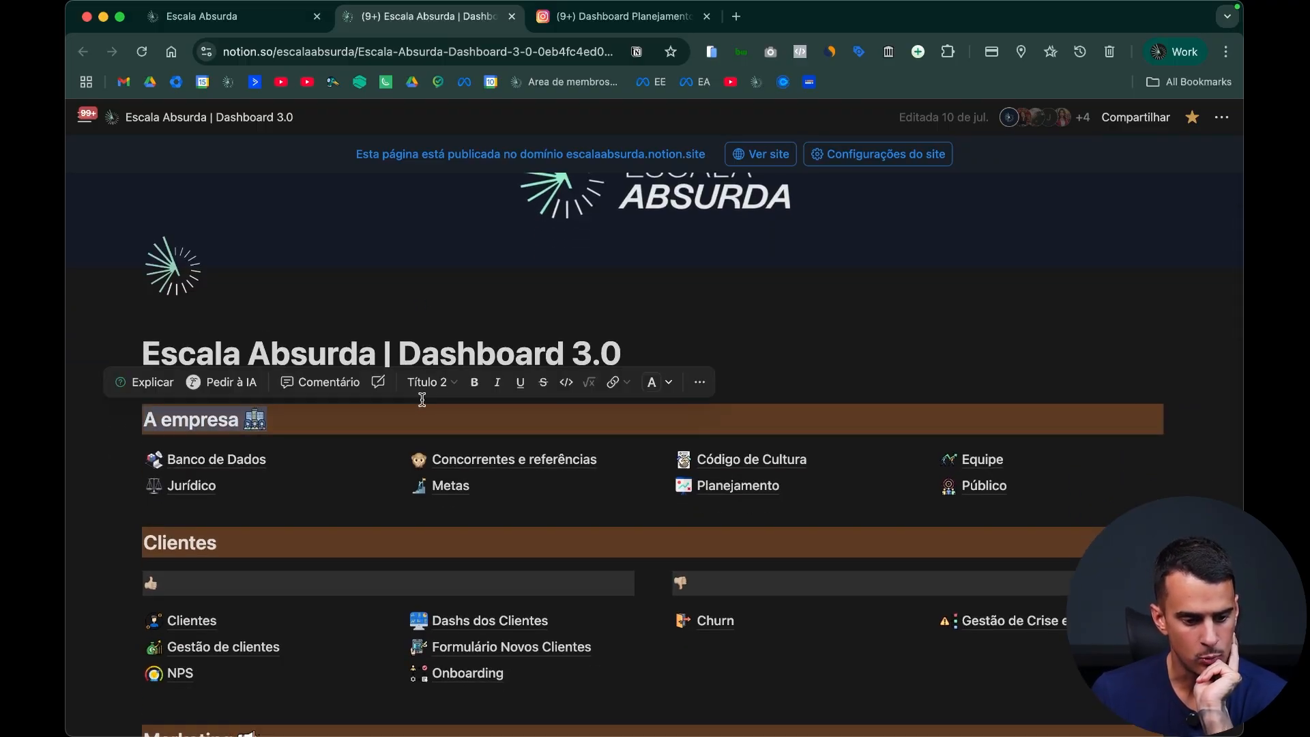
left_click(273, 414)
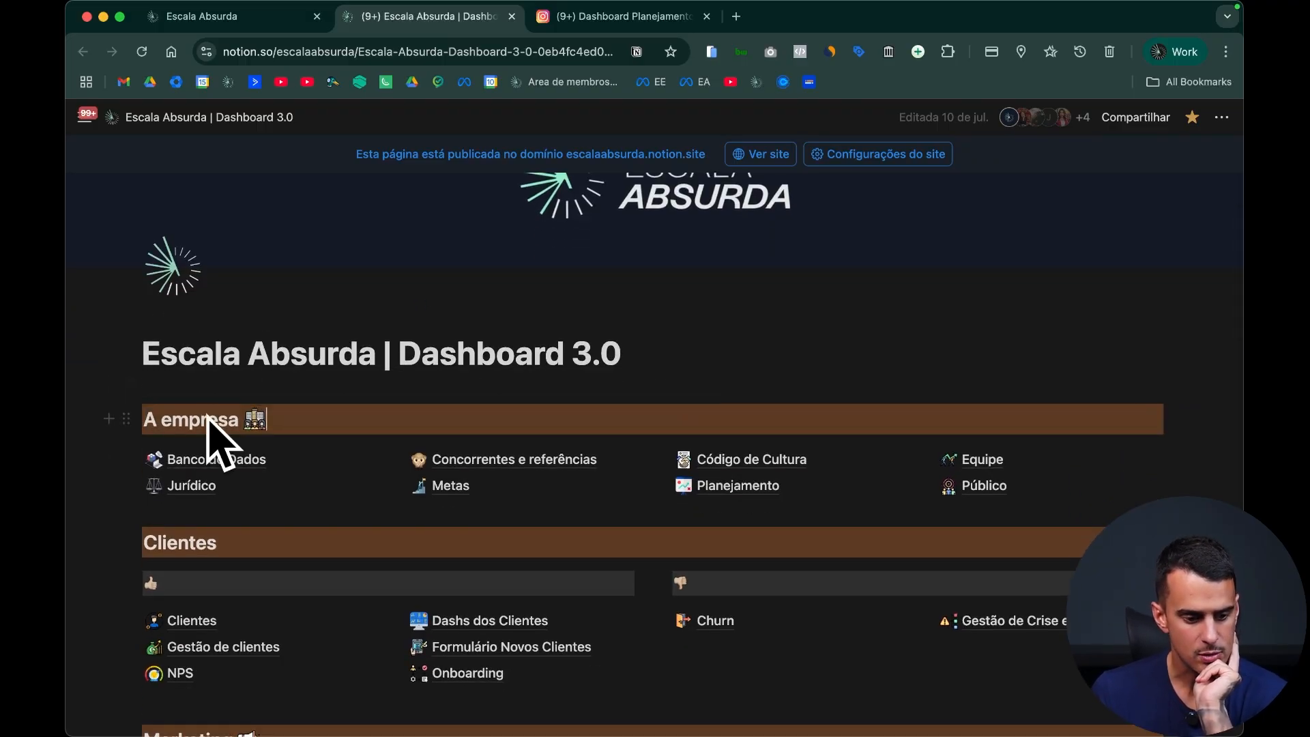
left_click(126, 418)
mouse_move(259, 351)
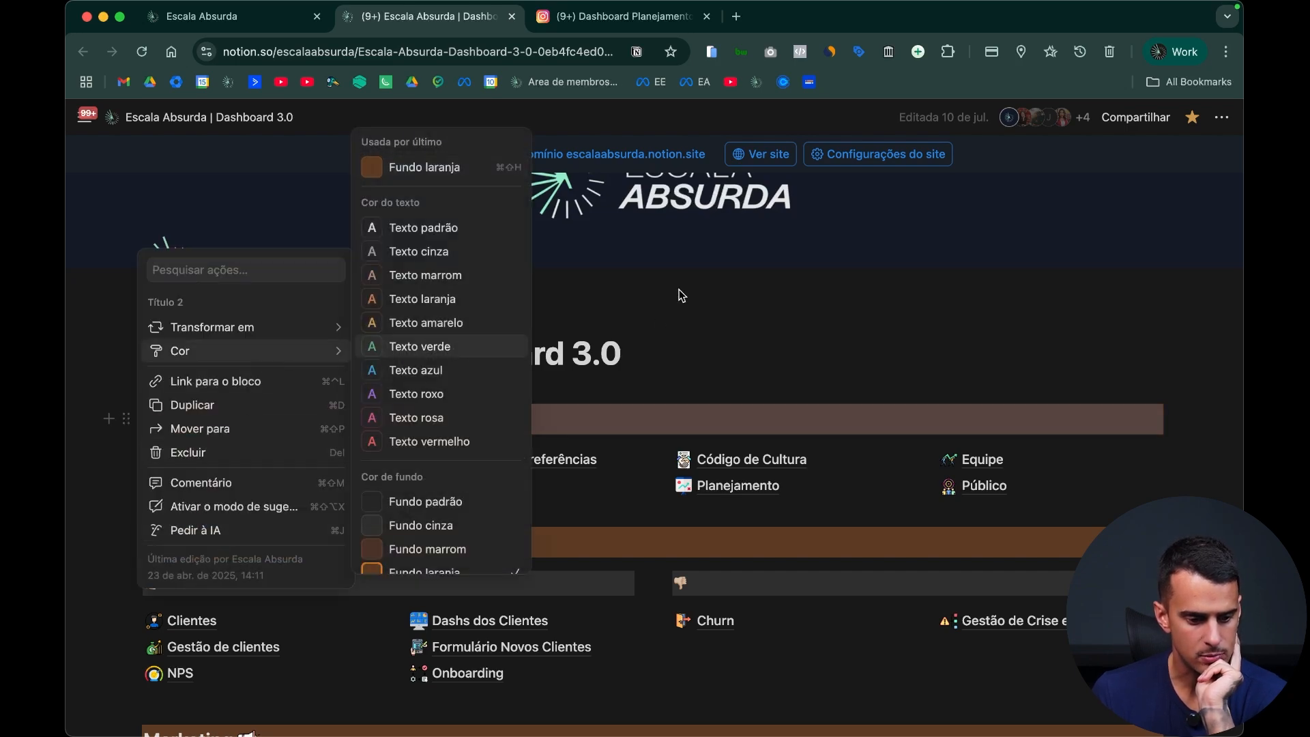
left_click(621, 16)
scroll(503, 655, "down", 2)
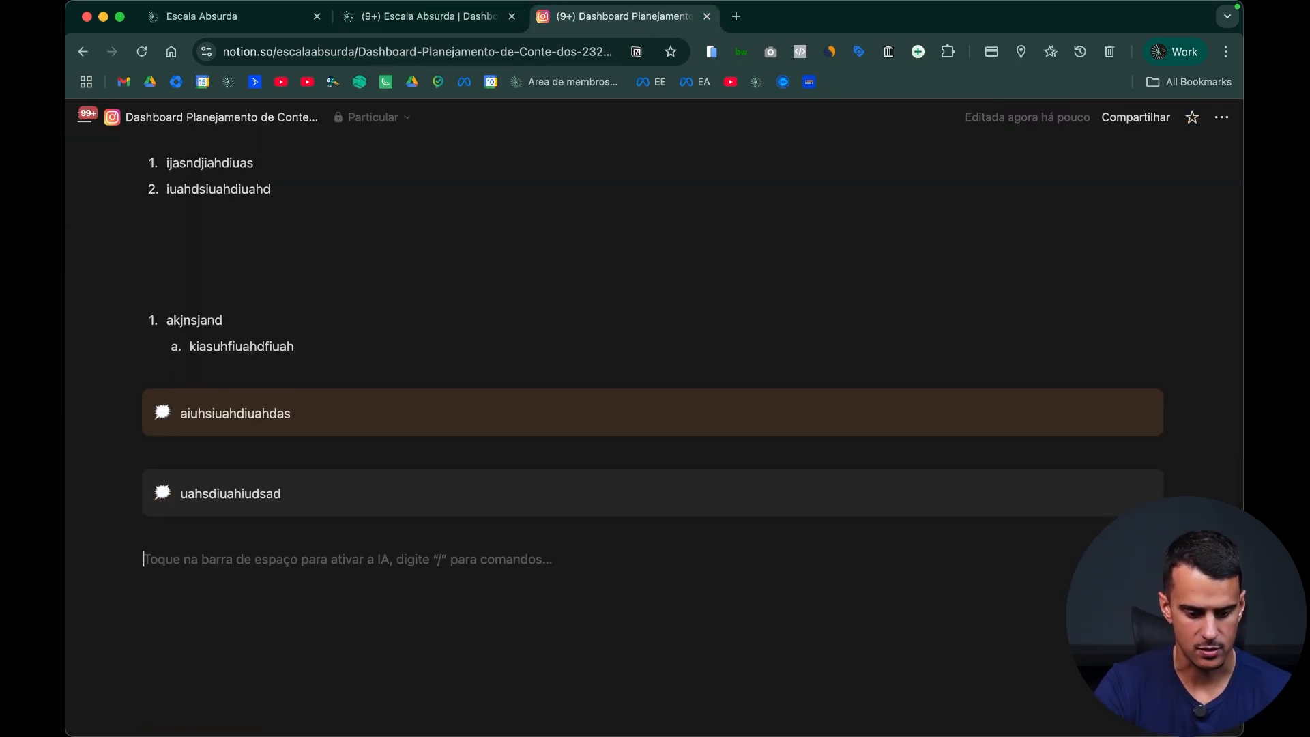
Step: Add a second-level heading "Planejamento Instagram" below the callouts and give it an orange background (Fundo laranja)
key("Return")
type("##")
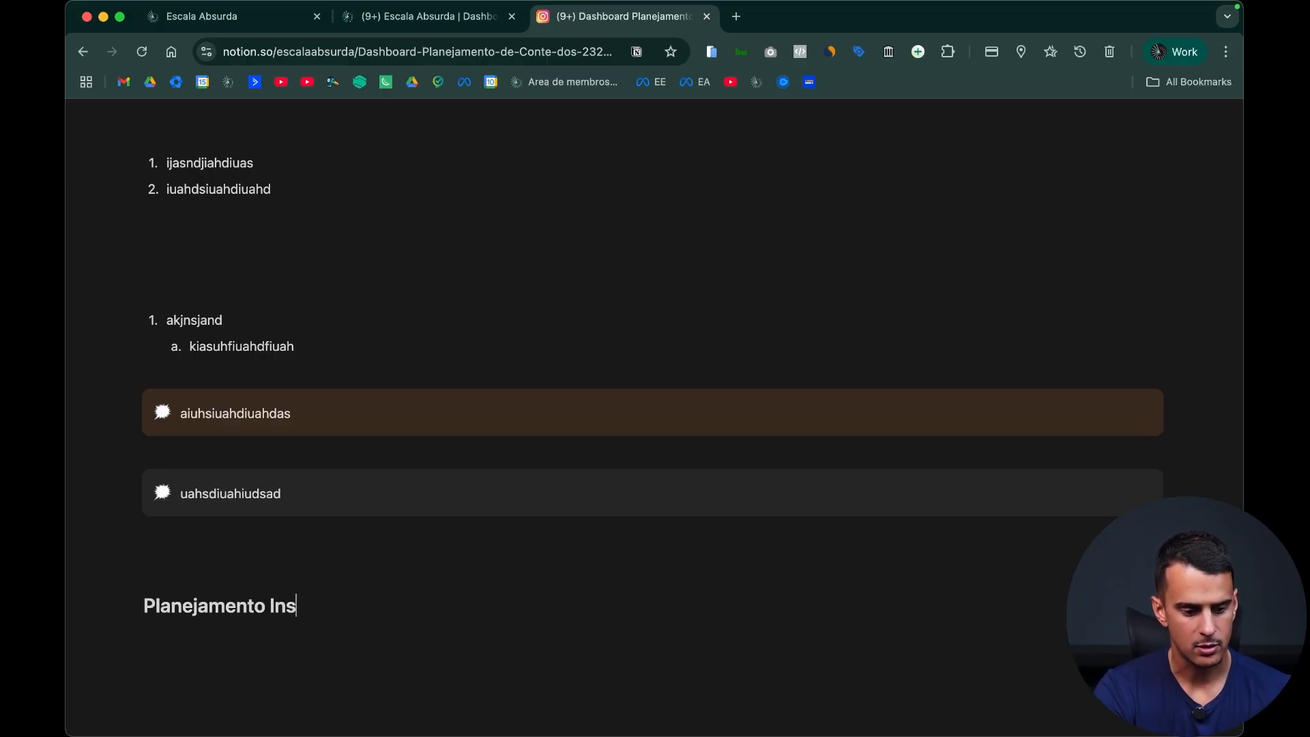
scroll(469, 602, "down", 2)
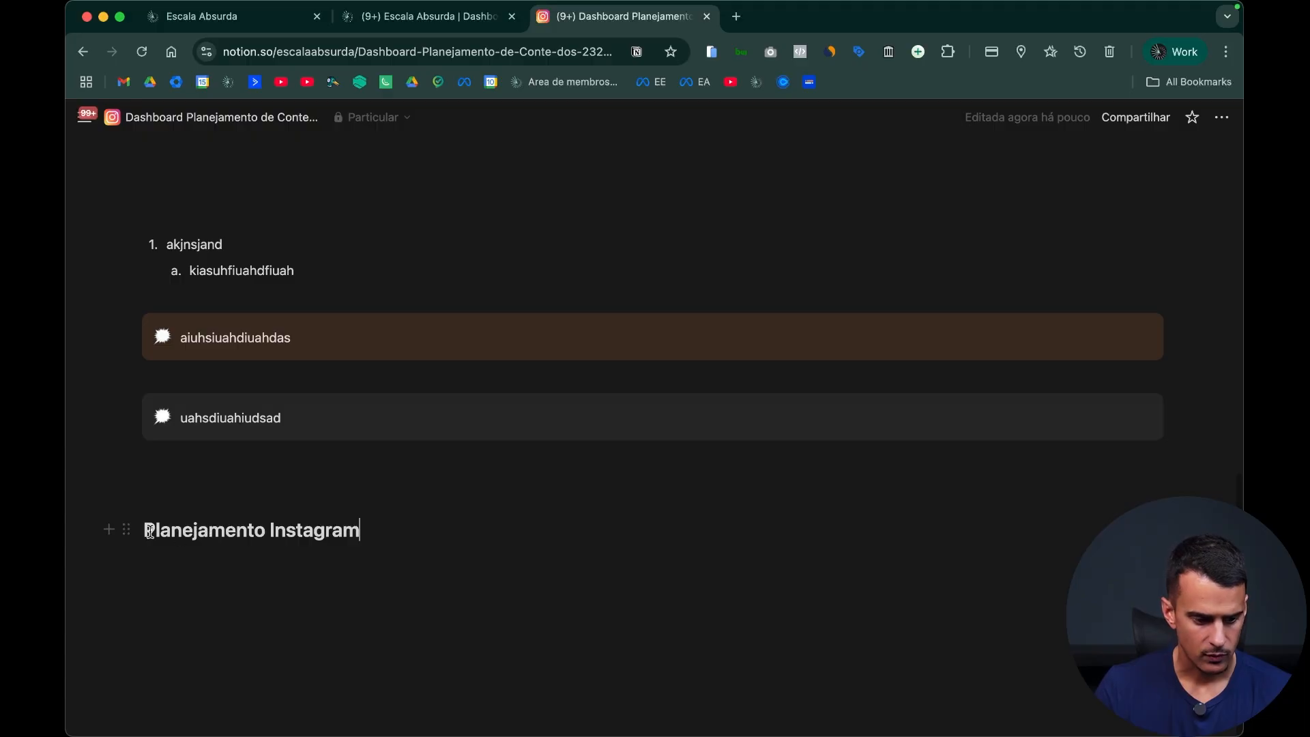
left_click(127, 528)
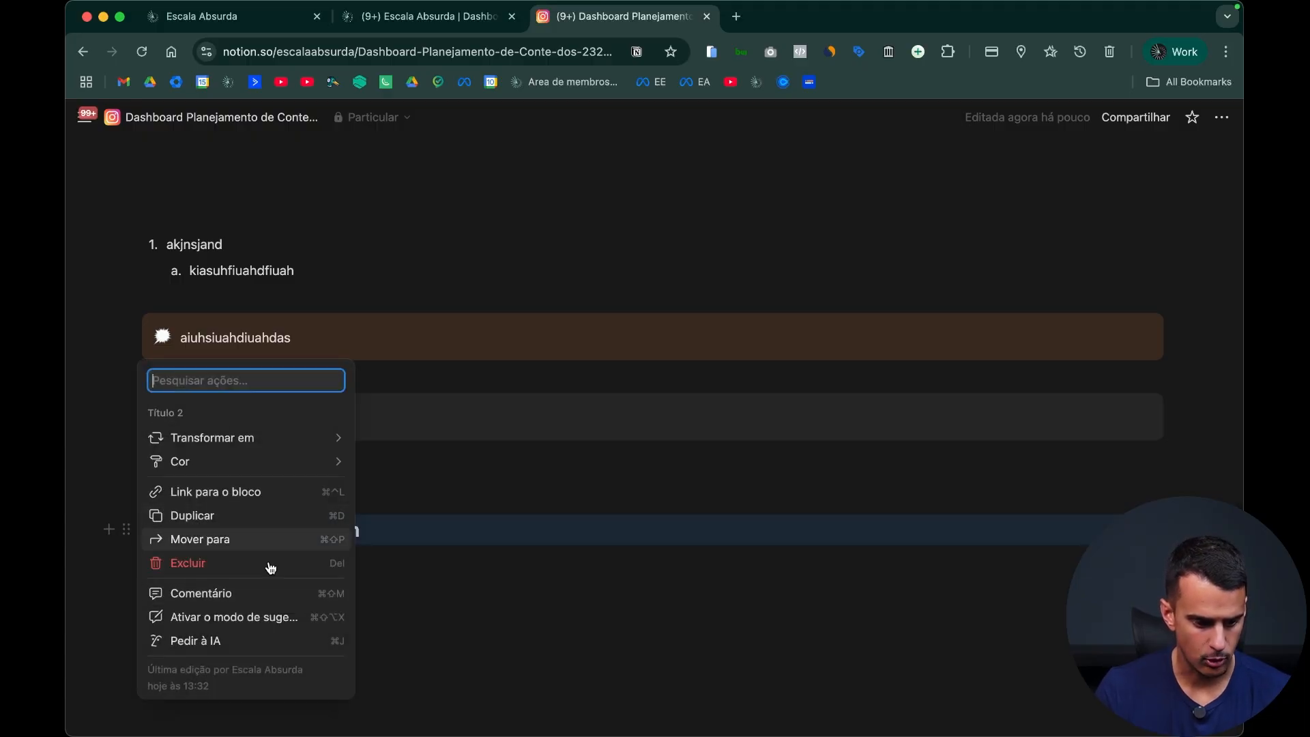
mouse_move(292, 469)
left_click(483, 664)
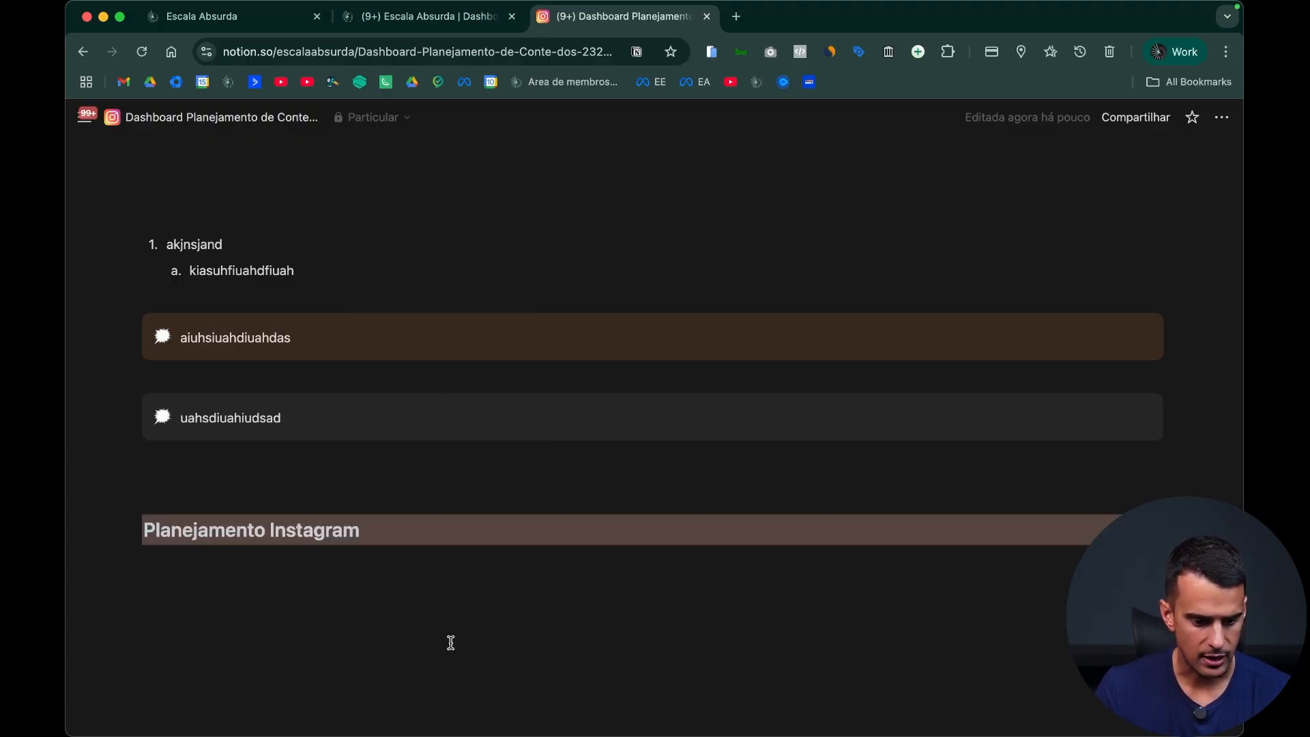
Step: Delete all the trial text, heading, list and callout blocks between the page title and the "Planejamento Instagram" heading
left_click_drag(1160, 491, 190, 193)
key("BackSpace")
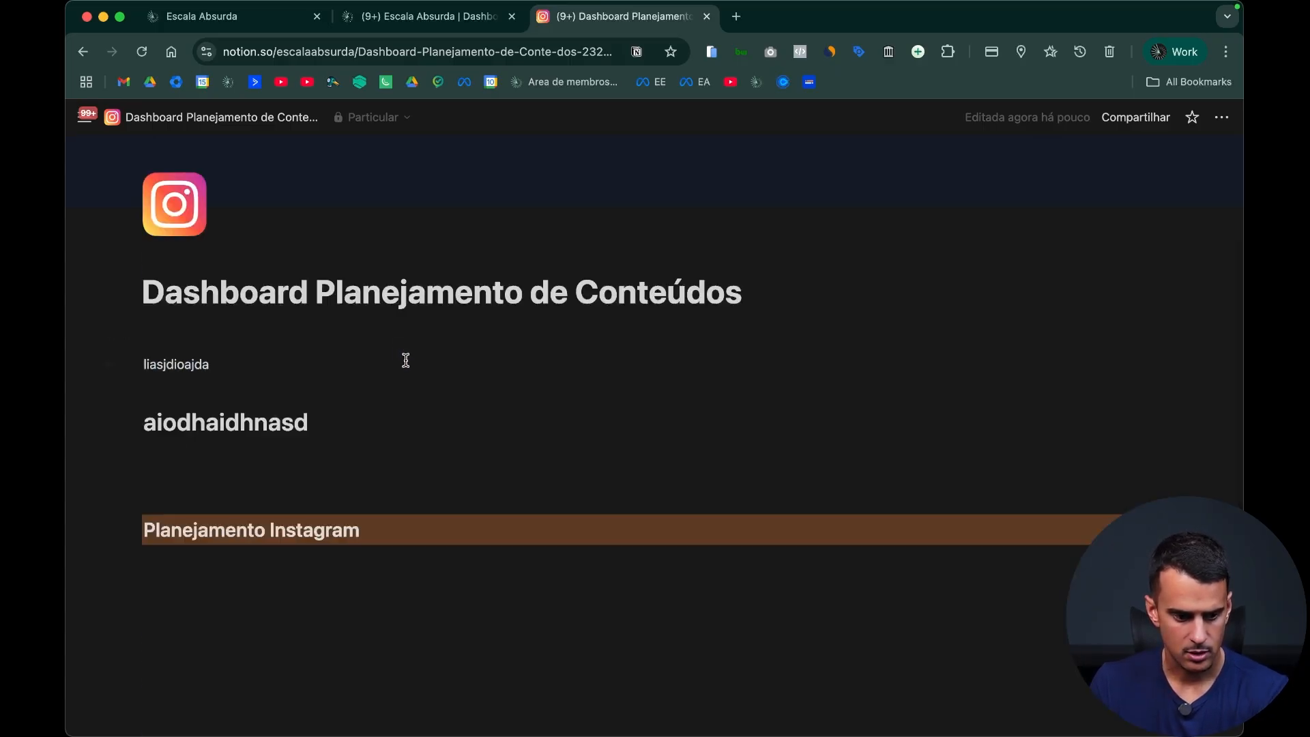
scroll(402, 382, "up", 1)
key("BackSpace")
key("BackSpace")
key("BackSpace")
key("BackSpace")
key("BackSpace")
key("BackSpace")
key("BackSpace")
key("BackSpace")
key("BackSpace")
key("BackSpace")
key("BackSpace")
key("BackSpace")
key("BackSpace")
key("BackSpace")
key("BackSpace")
key("BackSpace")
key("BackSpace")
key("BackSpace")
key("BackSpace")
key("BackSpace")
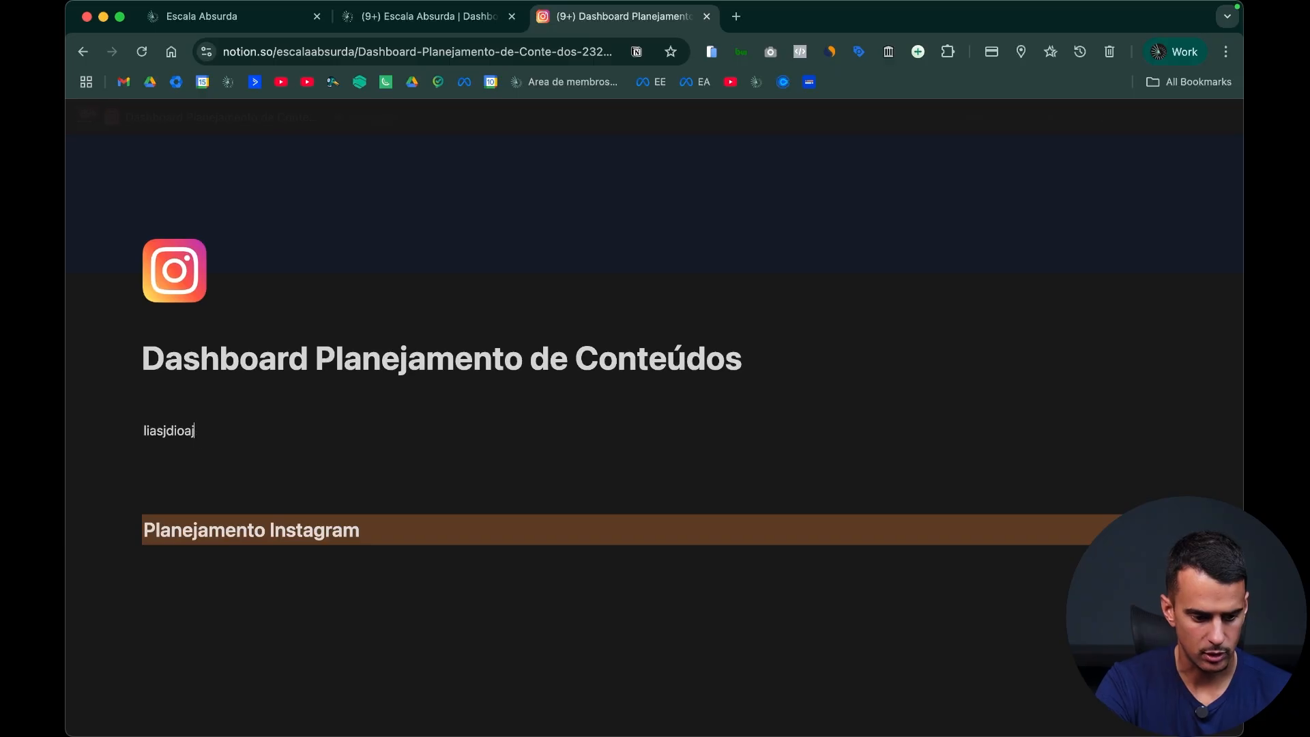
key("BackSpace")
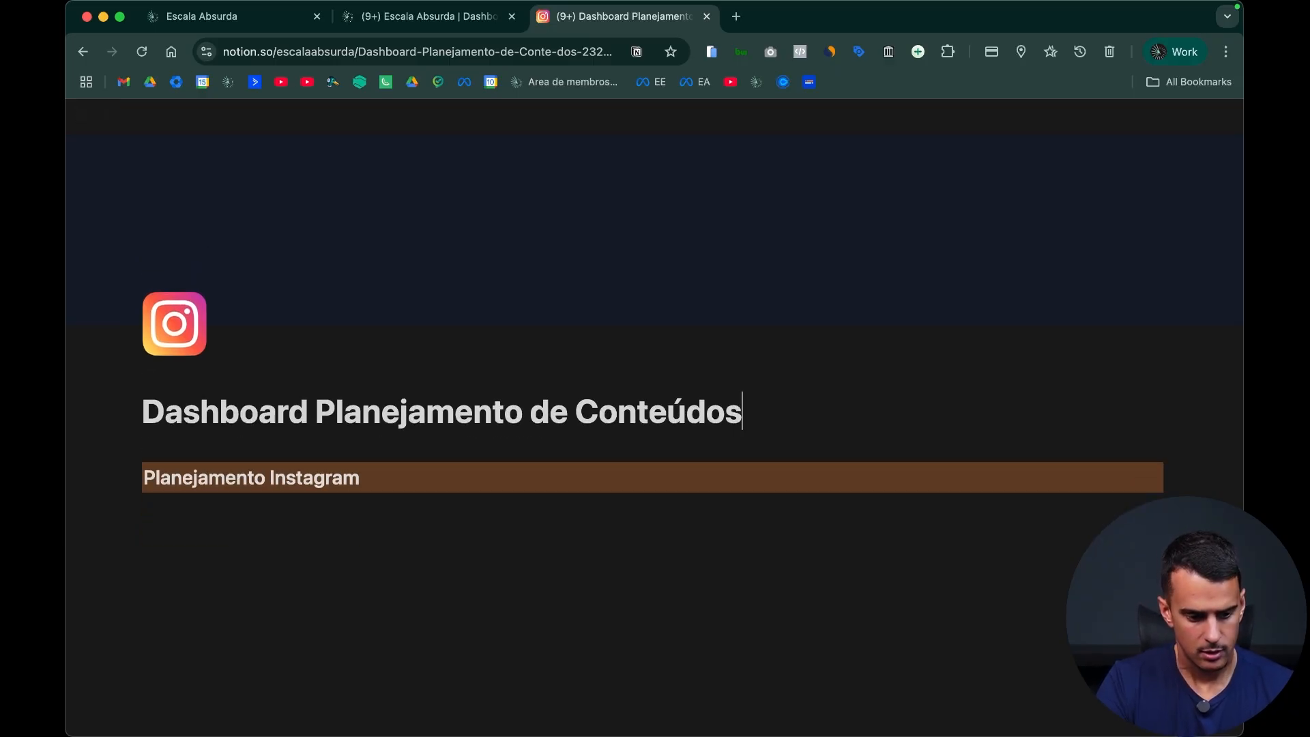
Step: Insert a quote block (Citação) below the "Planejamento Instagram" heading with the text "asdadsjhadijhasd"
left_click(379, 506)
type("/")
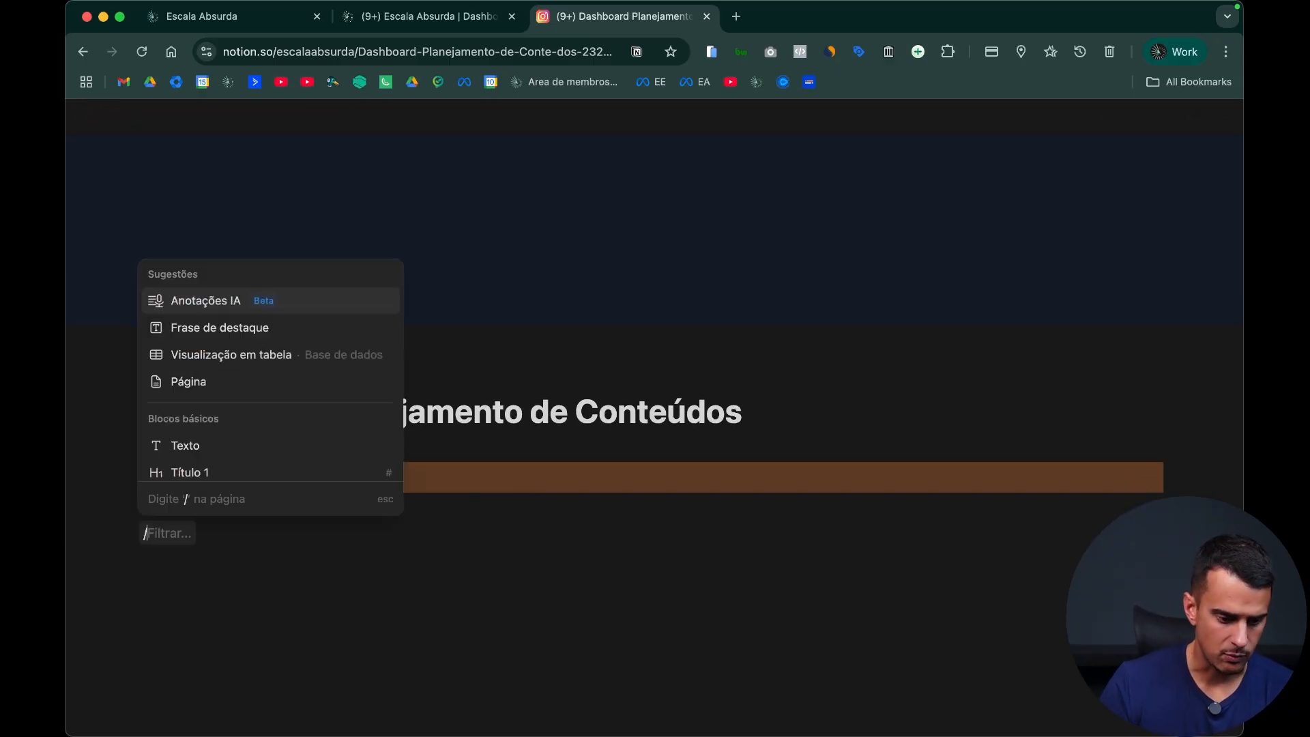
scroll(259, 382, "down", 3)
scroll(261, 384, "down", 4)
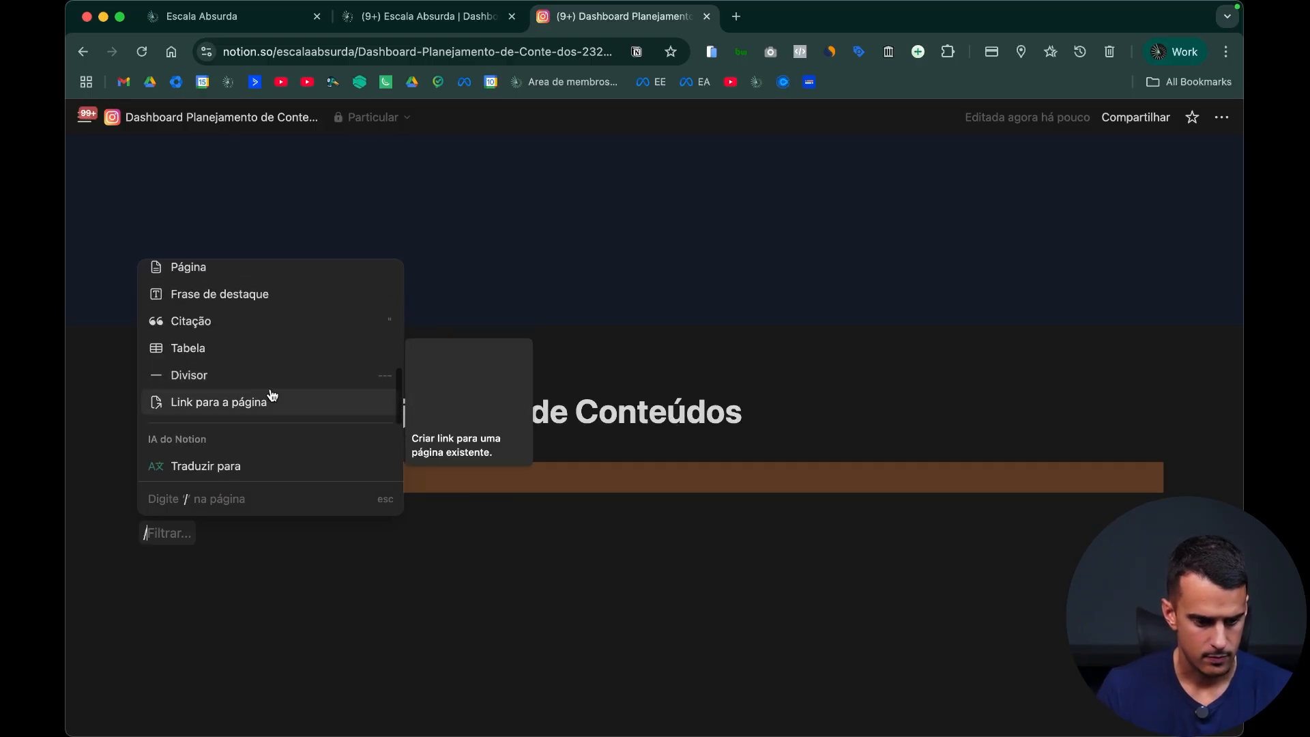
left_click(251, 336)
type("asdadsjhadijhasd")
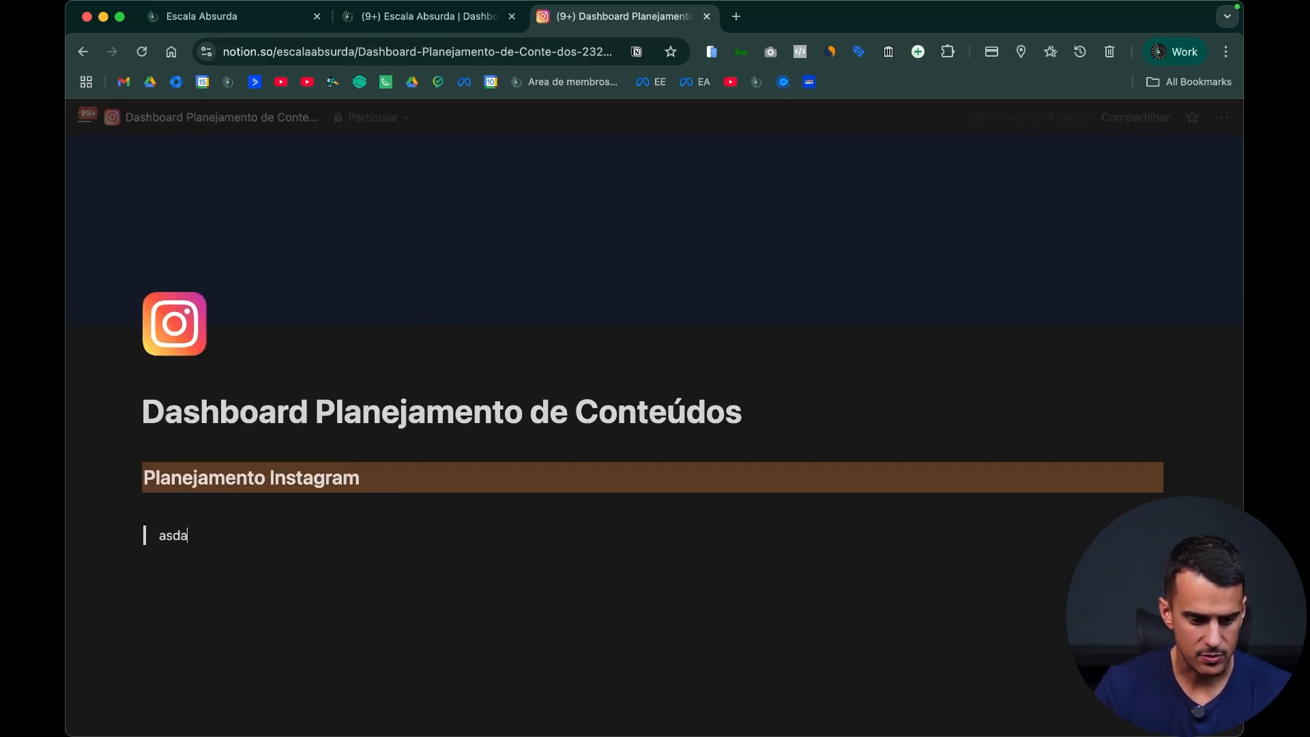
Step: Insert a simple table (Tabela) below the quote and fill its first row with "aiuhsdiuahdiuahsd" and "aiuhsdiuahdsiuauds"
key("Return")
type("/")
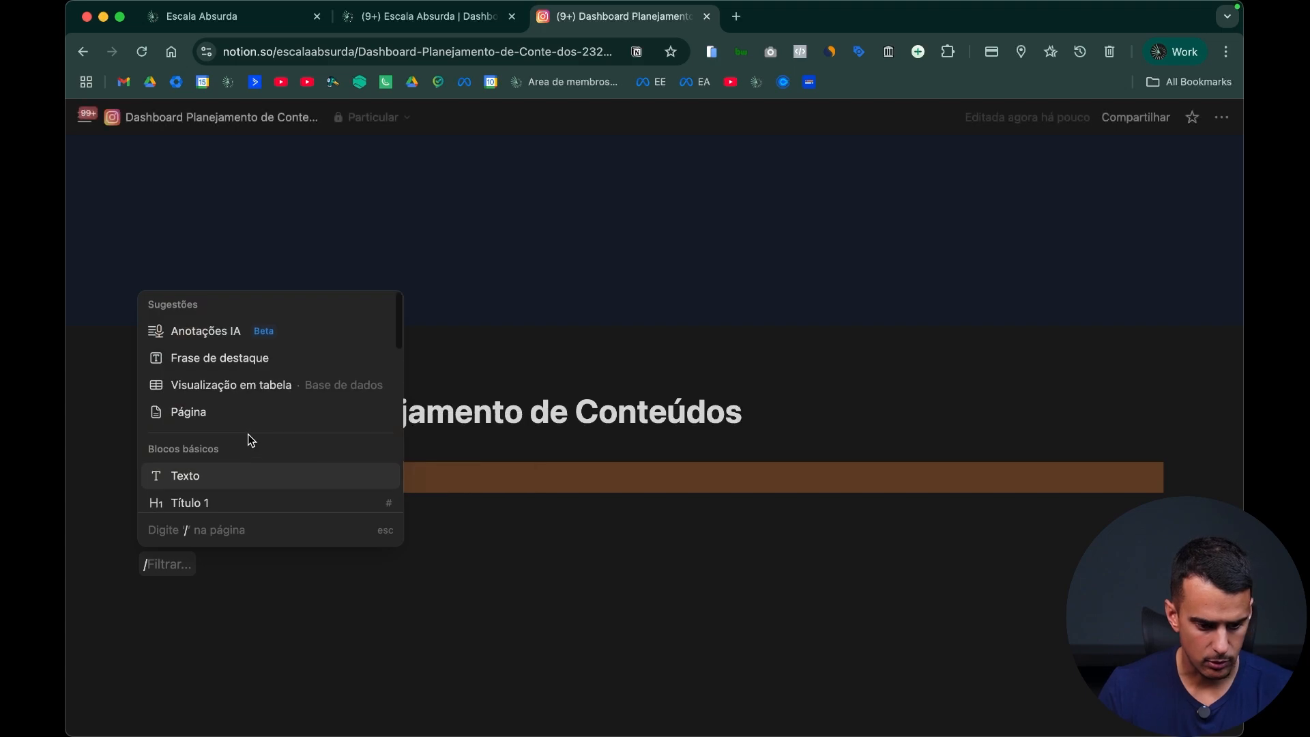
scroll(262, 433, "down", 3)
scroll(269, 428, "down", 5)
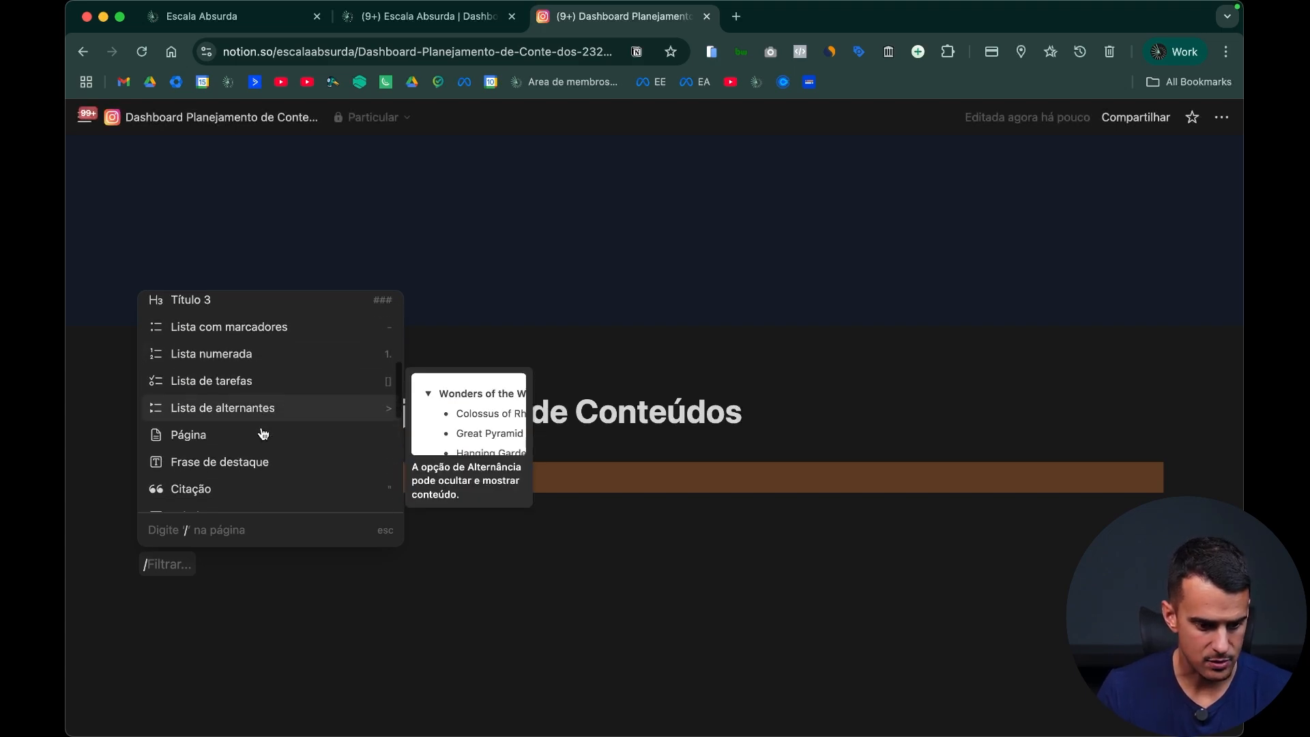
scroll(282, 426, "down", 2)
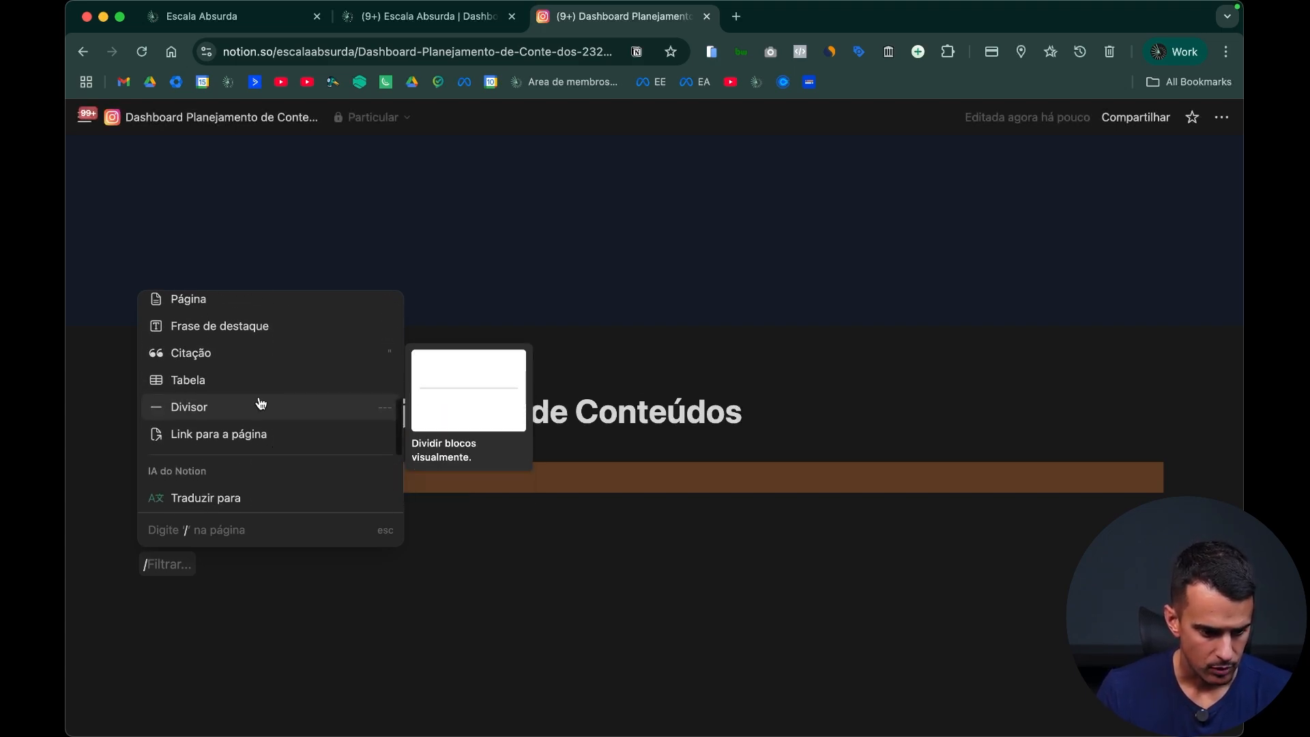
left_click(257, 384)
left_click(218, 561)
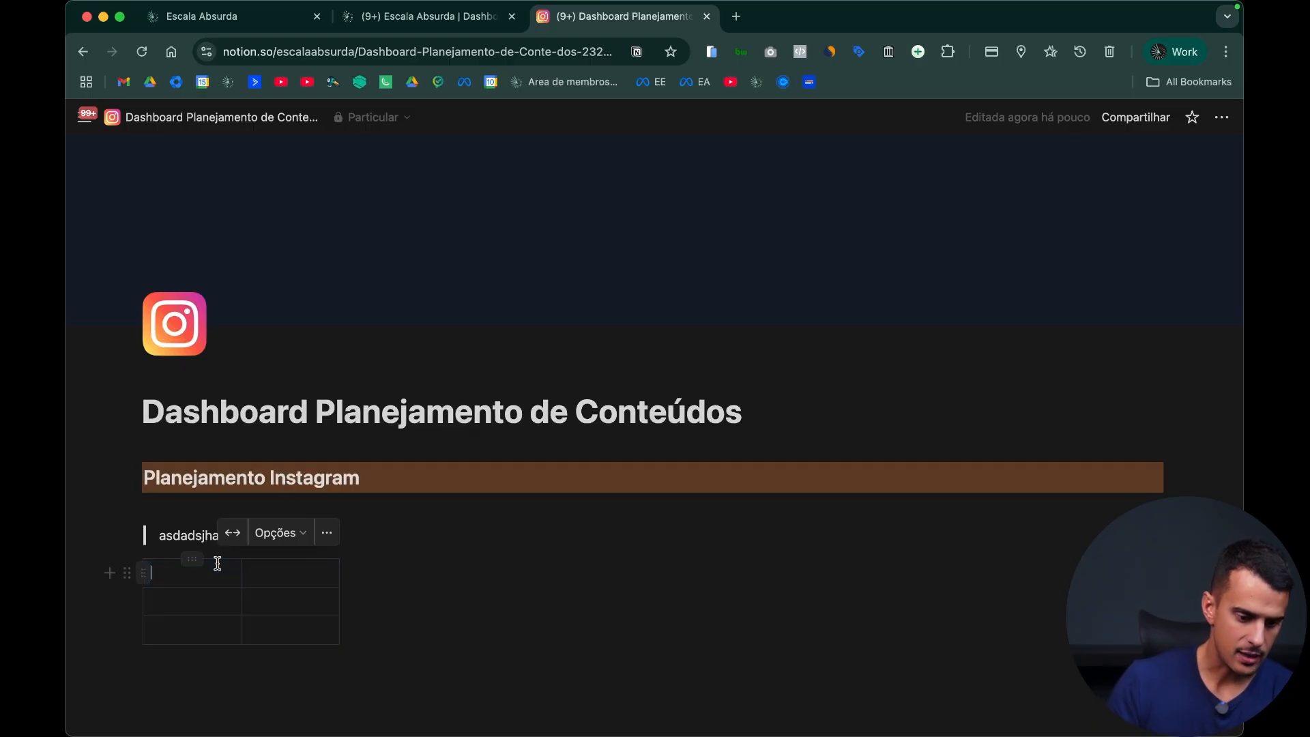
type("aiuhsdiuahdiuahsd")
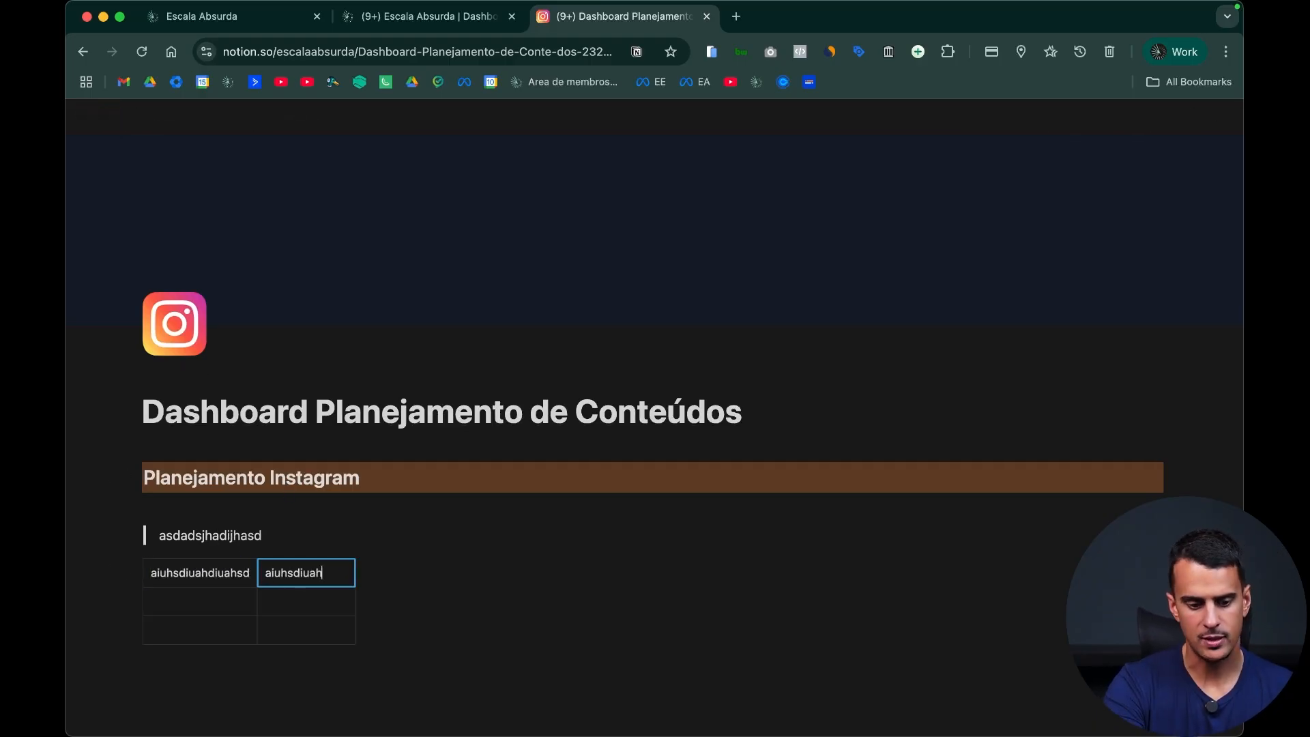
key("Tab")
Step: Give the table's first column a brown background (Fundo marrom) and make it the header column (Coluna do cabeçalho)
left_click(203, 558)
mouse_move(301, 427)
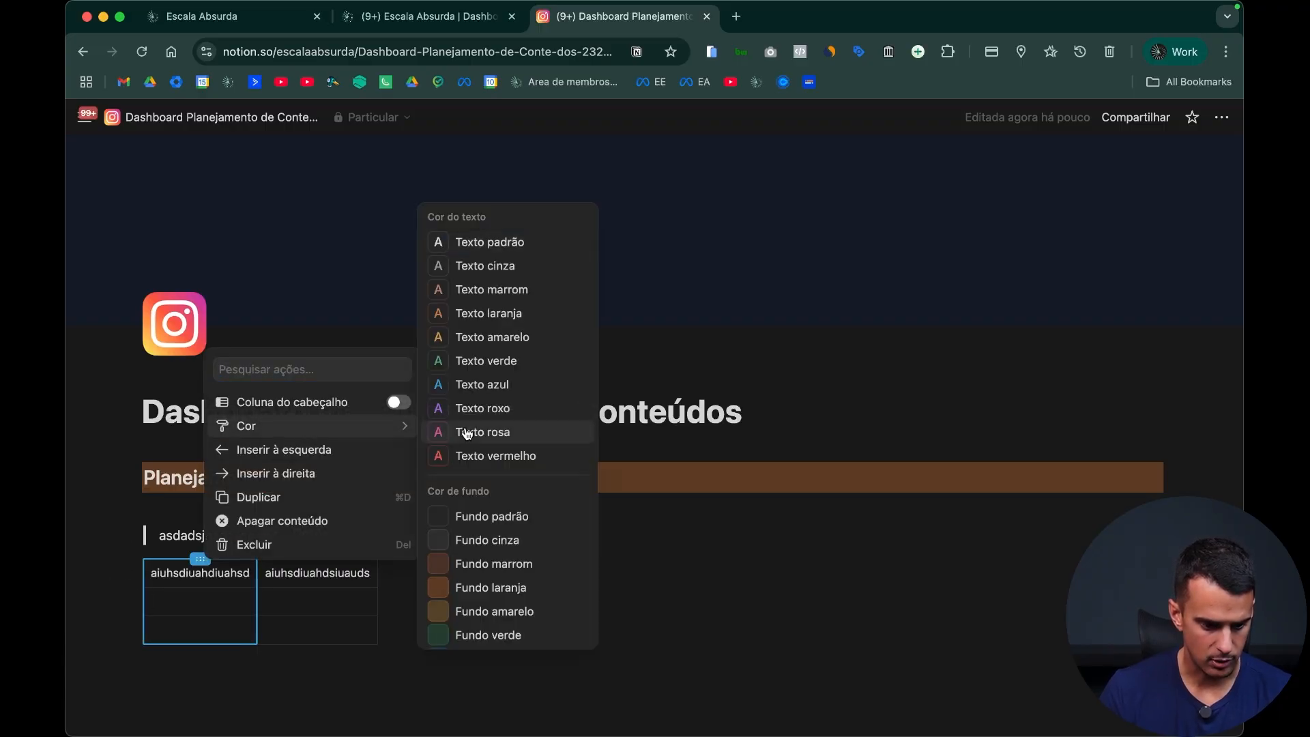
left_click(481, 562)
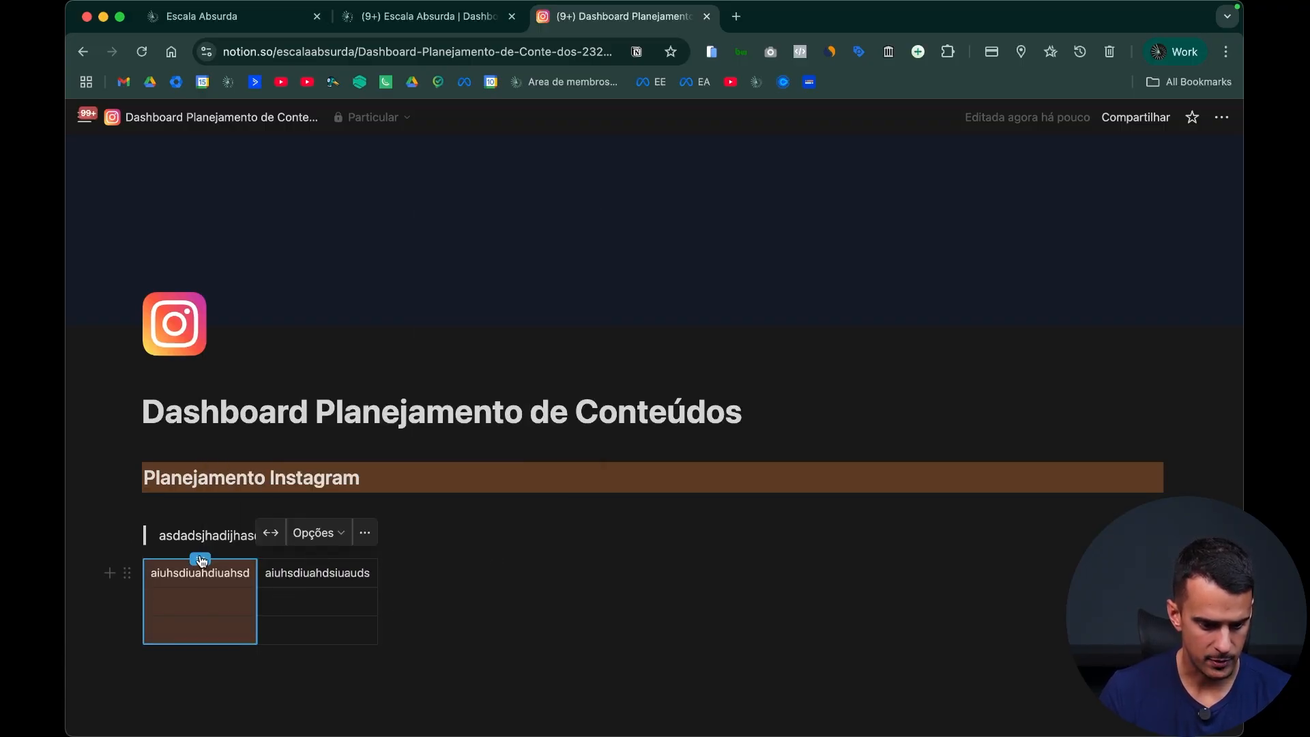
left_click(201, 559)
left_click(394, 398)
left_click(283, 606)
Step: Add a third column to the table
left_click(130, 573)
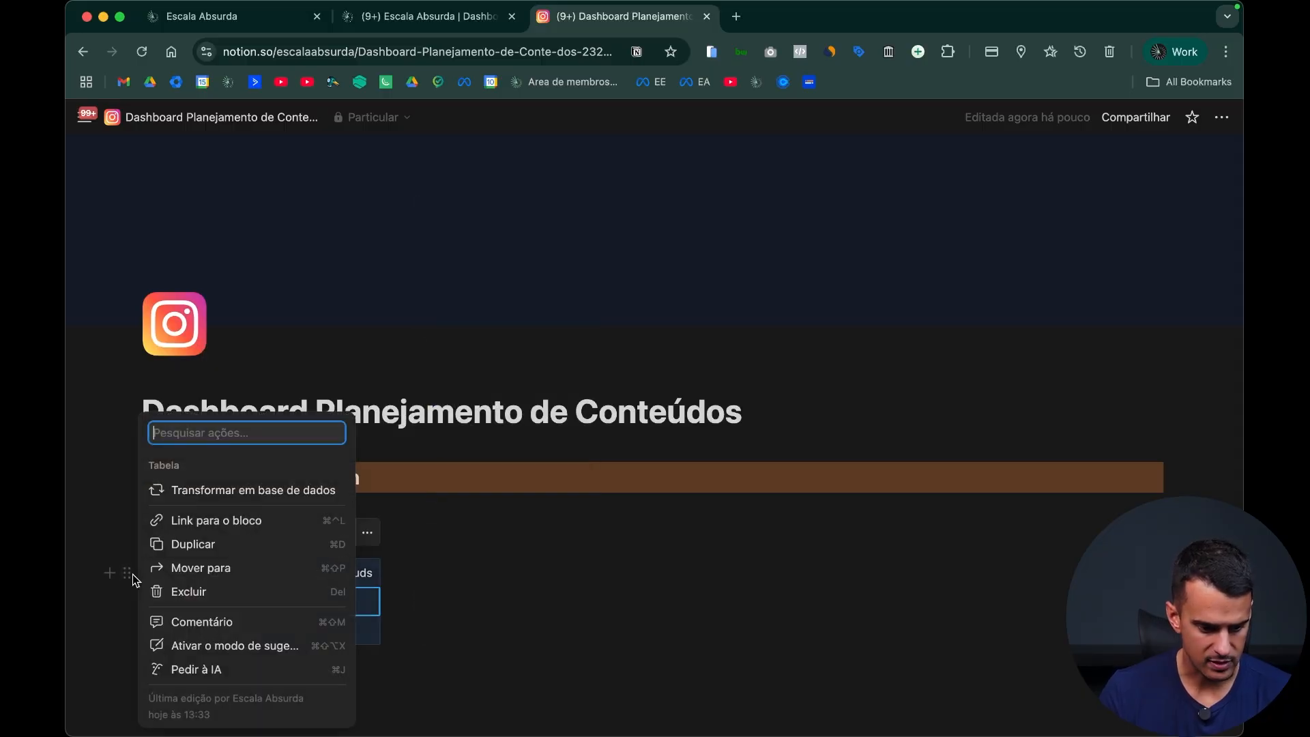
key("Escape")
left_click(358, 595)
scroll(517, 619, "down", 3)
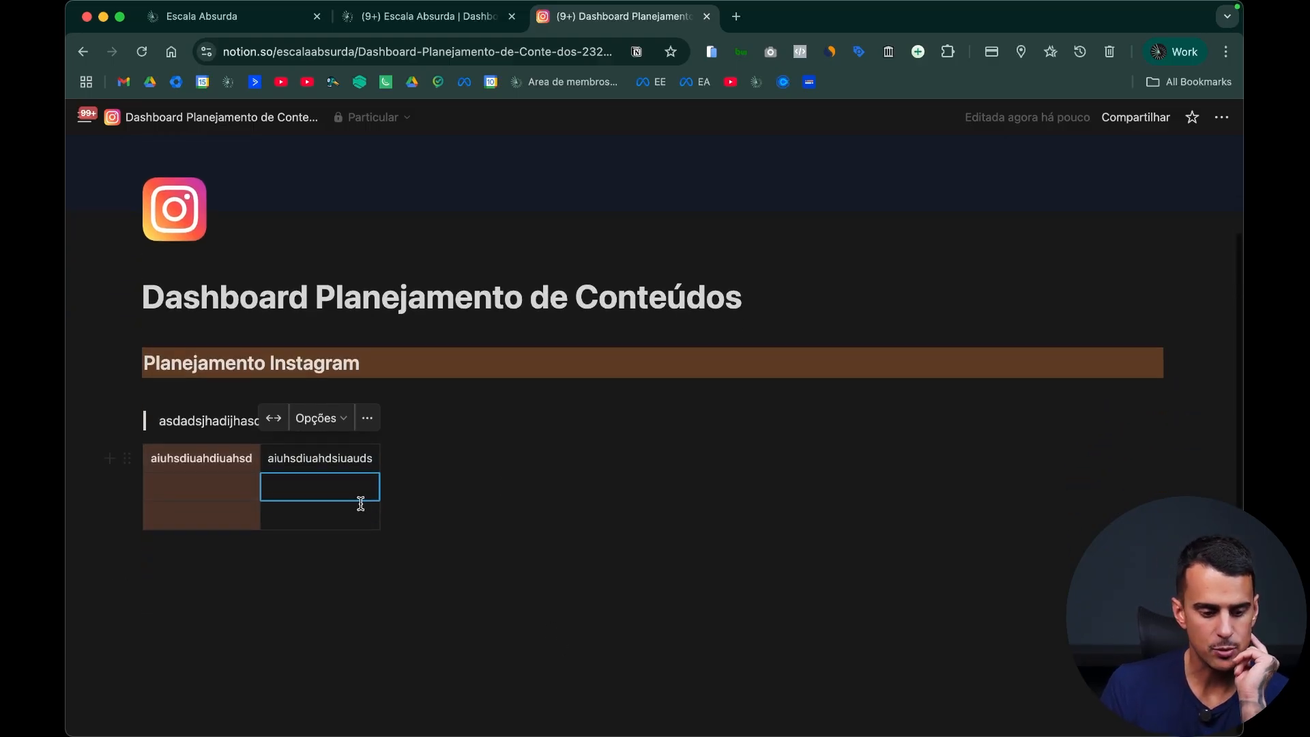
left_click(388, 486)
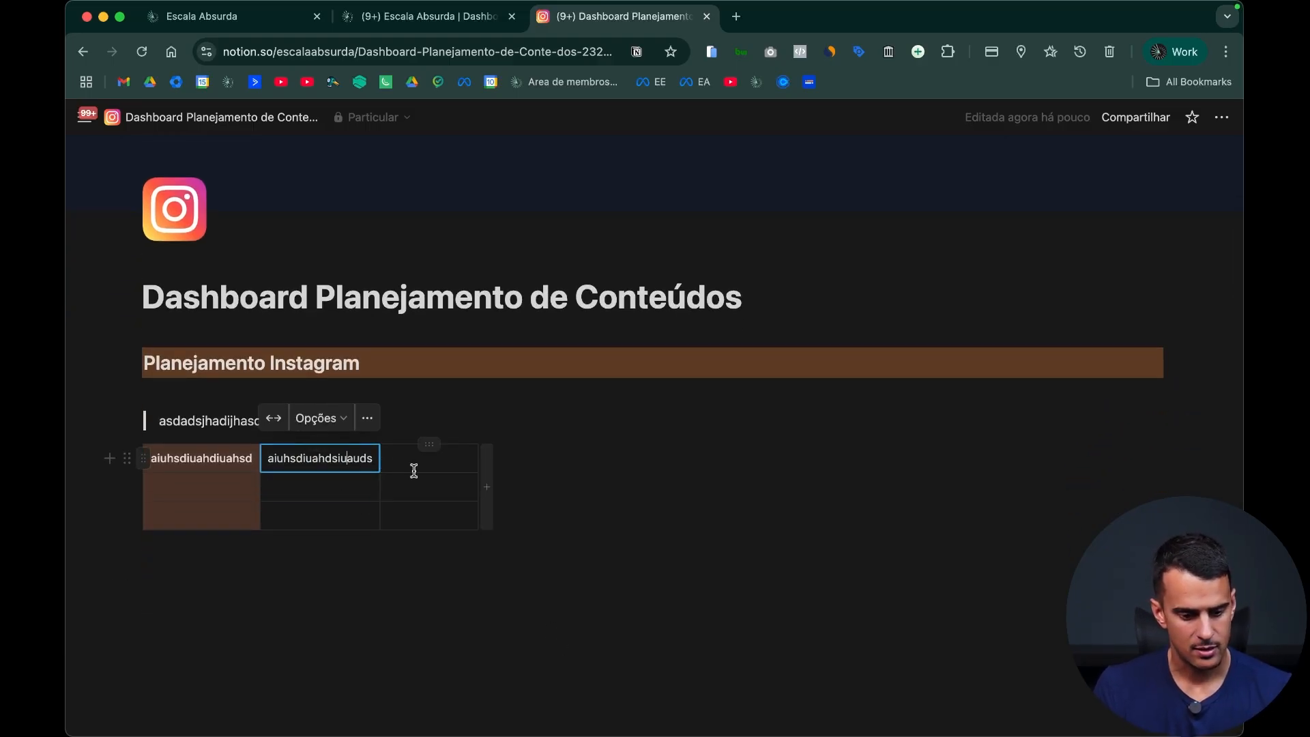
left_click(476, 470)
left_click(630, 504)
Step: Switch to the "Escala Absurda | Dashboard 3.0" page, dismiss its open color options and open the Instagram page under Marketing
key("ctrl+shift+Tab")
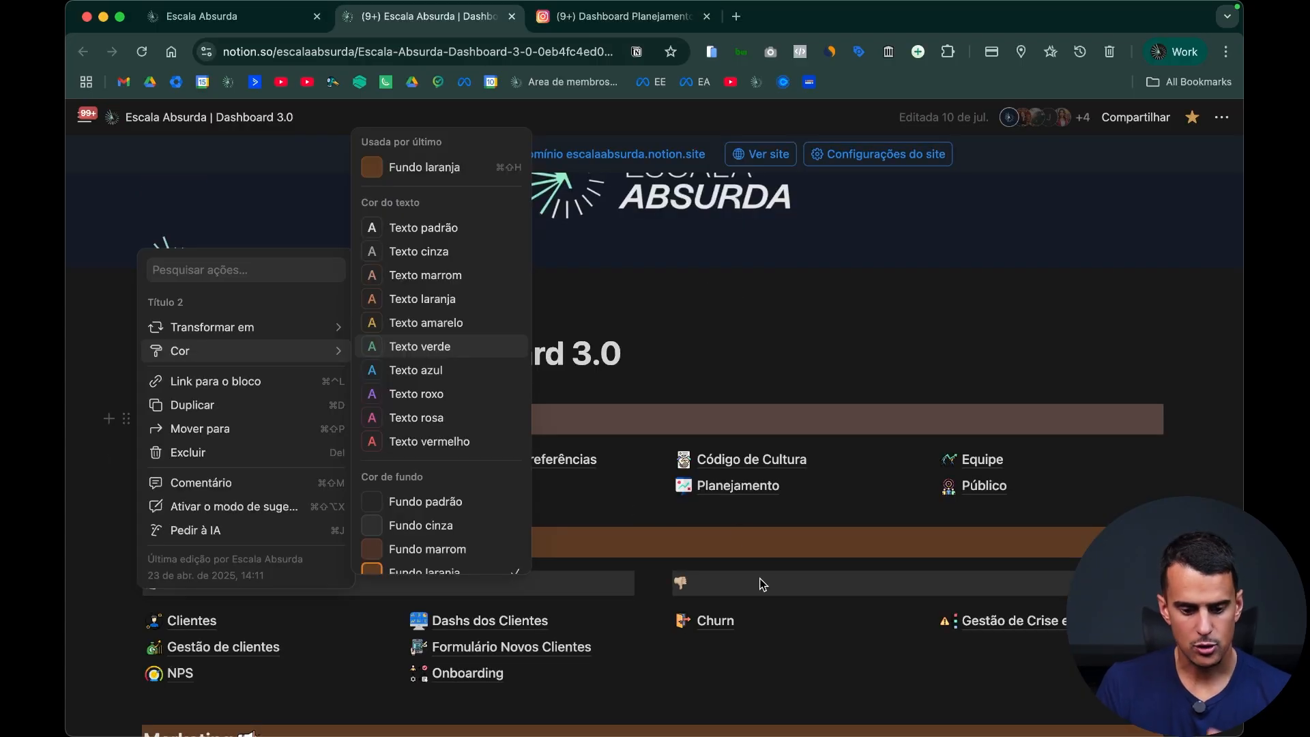
left_click(741, 549)
scroll(784, 658, "down", 8)
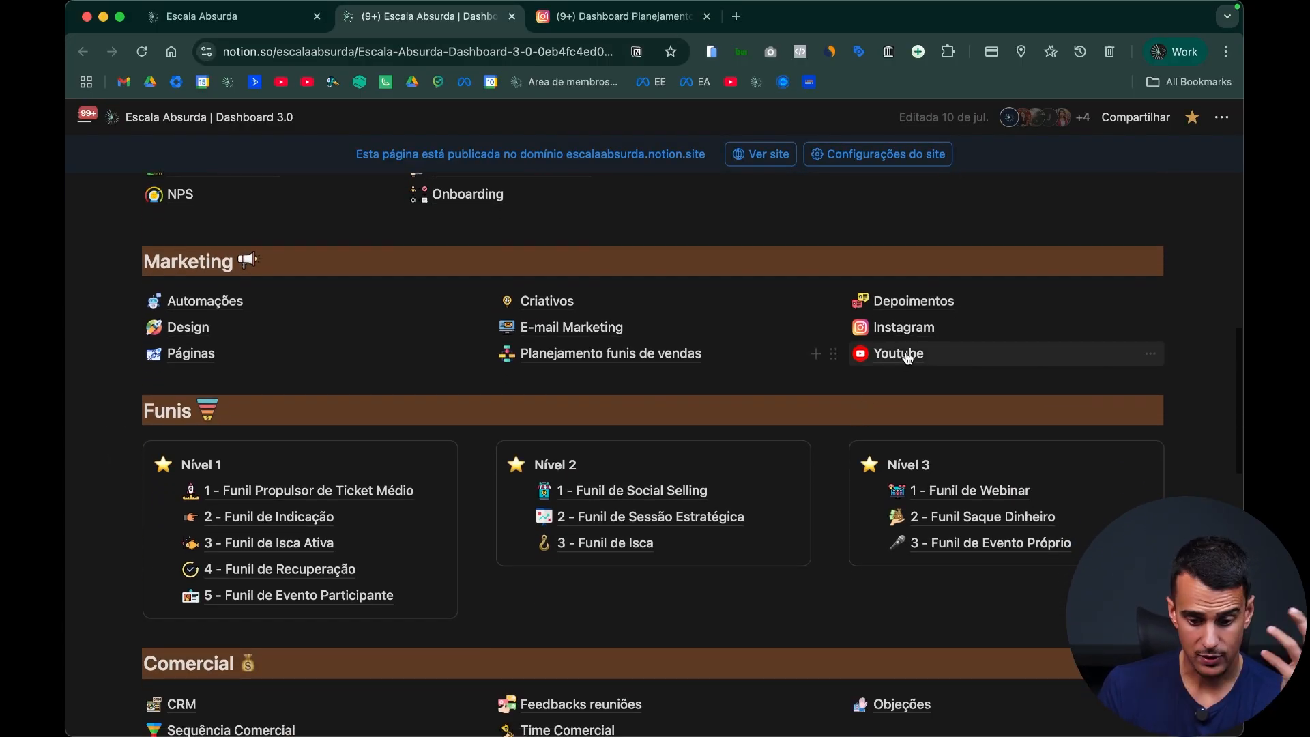
left_click(914, 329)
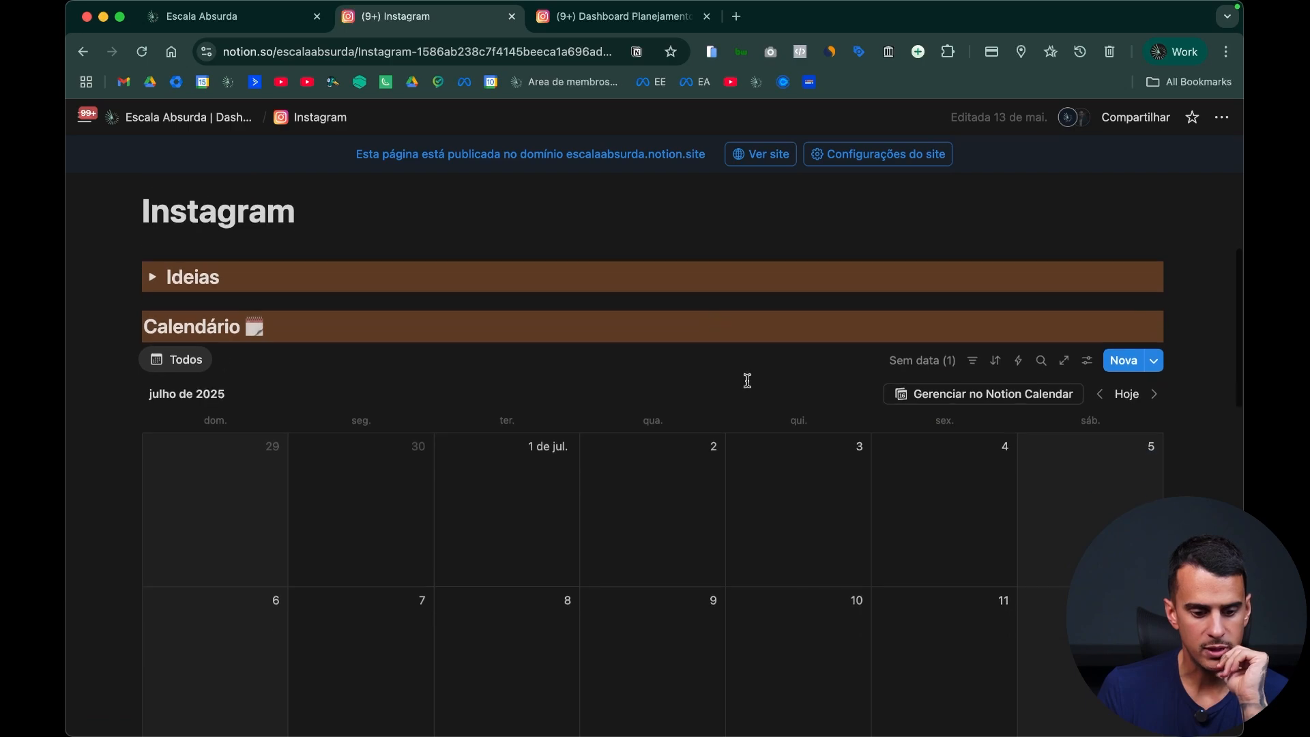
Step: Create a calendar entry on 16 July 2025 from the Carrossel template, look through its sections and close it
scroll(748, 389, "down", 6)
left_click(676, 323)
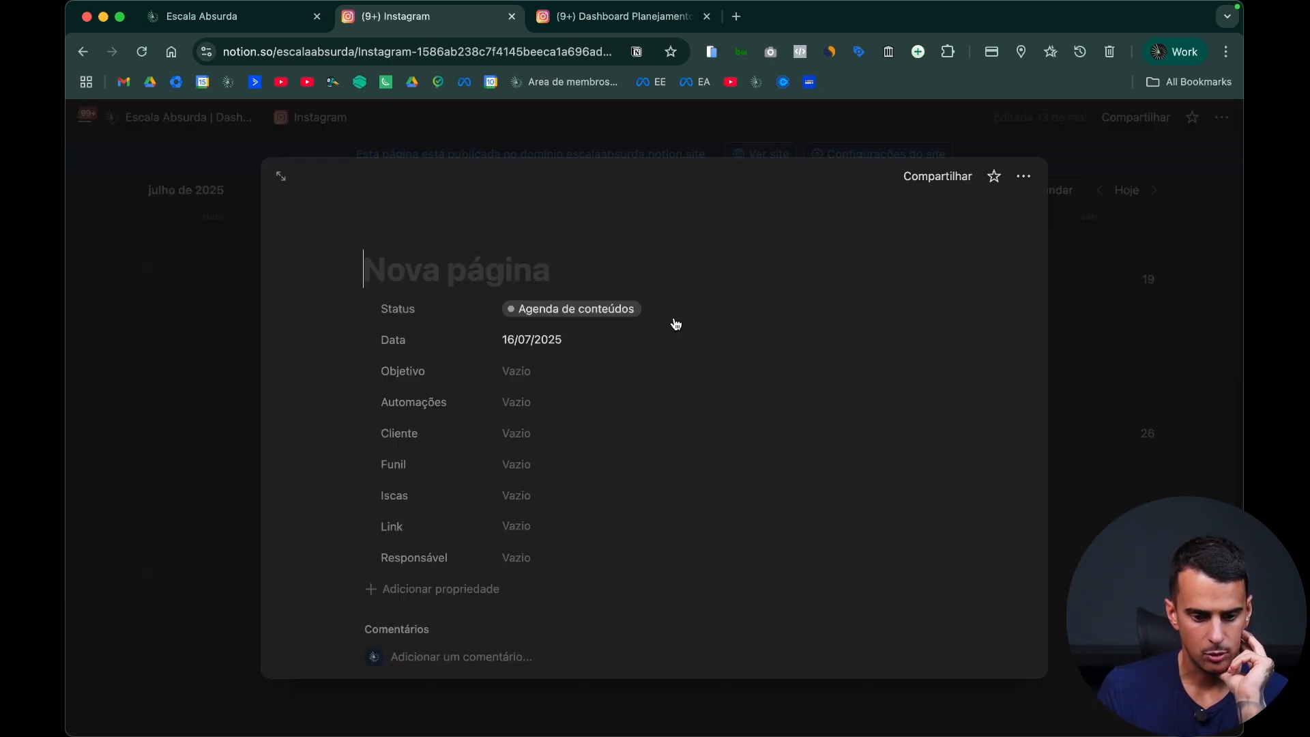
scroll(591, 444, "down", 5)
left_click(460, 514)
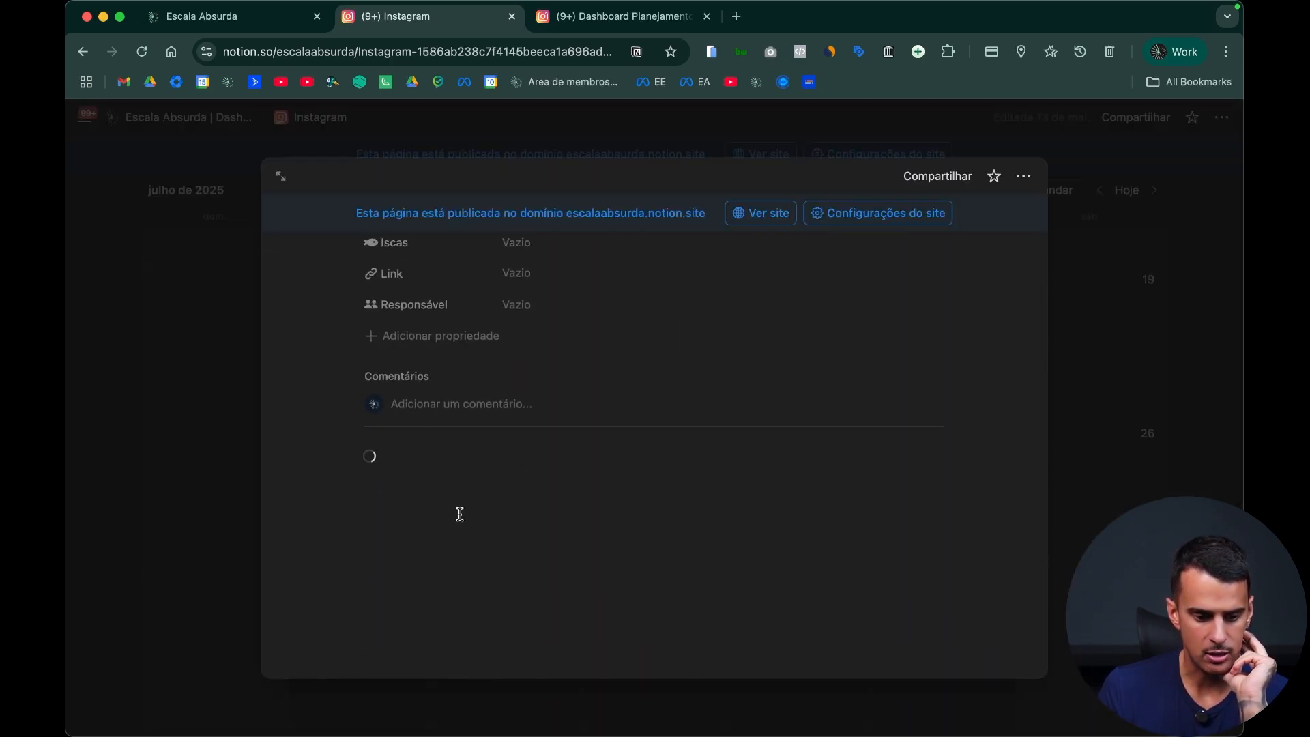
scroll(649, 532, "down", 10)
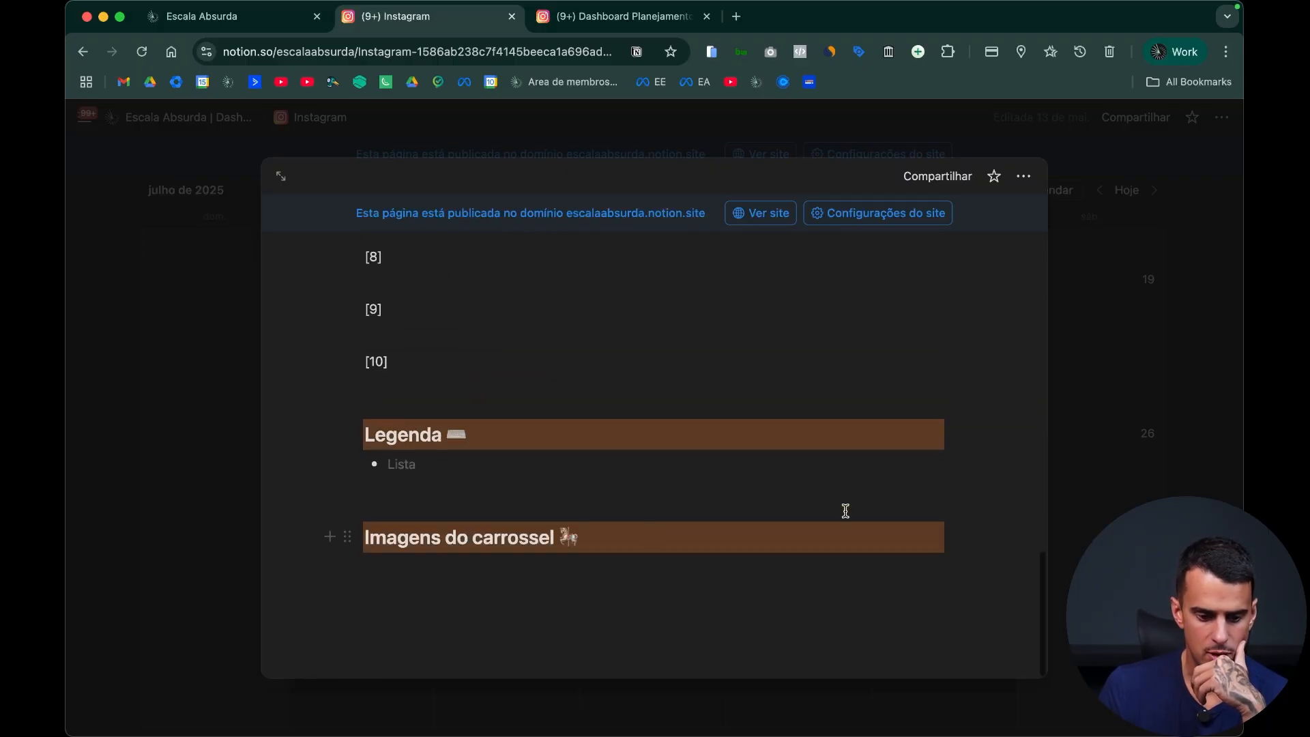
left_click(1067, 444)
Step: Create a calendar entry on 17 July 2025 from the Vídeo template, look through its script and caption sections, and close it
left_click(740, 279)
scroll(606, 462, "down", 3)
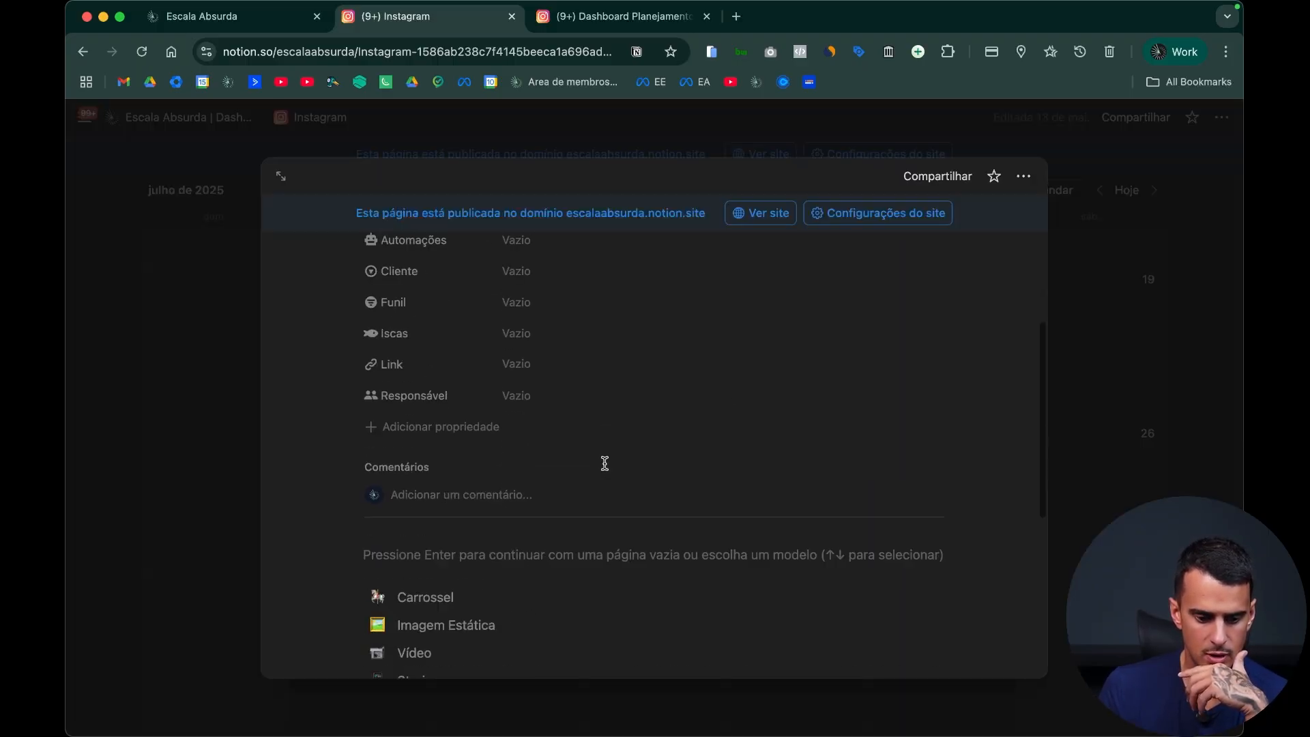
left_click(418, 657)
scroll(628, 505, "down", 8)
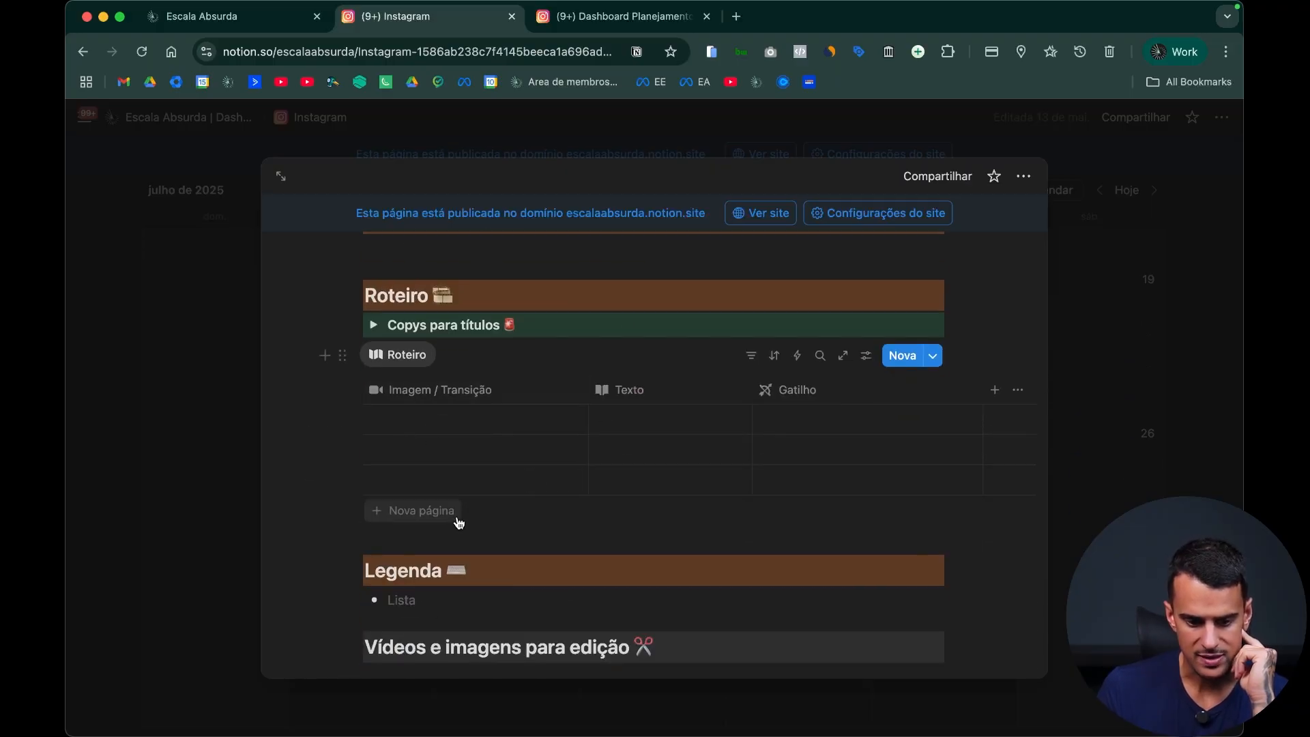
scroll(752, 456, "down", 3)
scroll(753, 456, "down", 3)
scroll(453, 375, "up", 8)
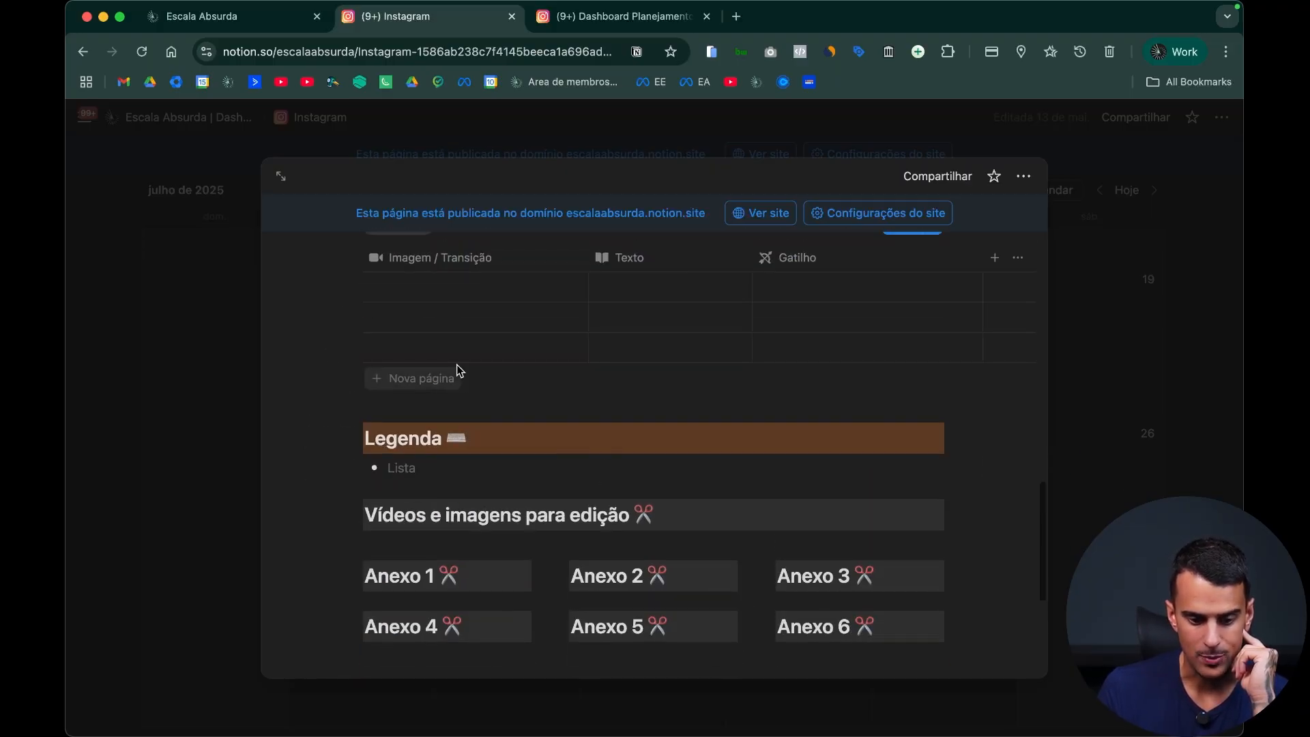
left_click(1136, 331)
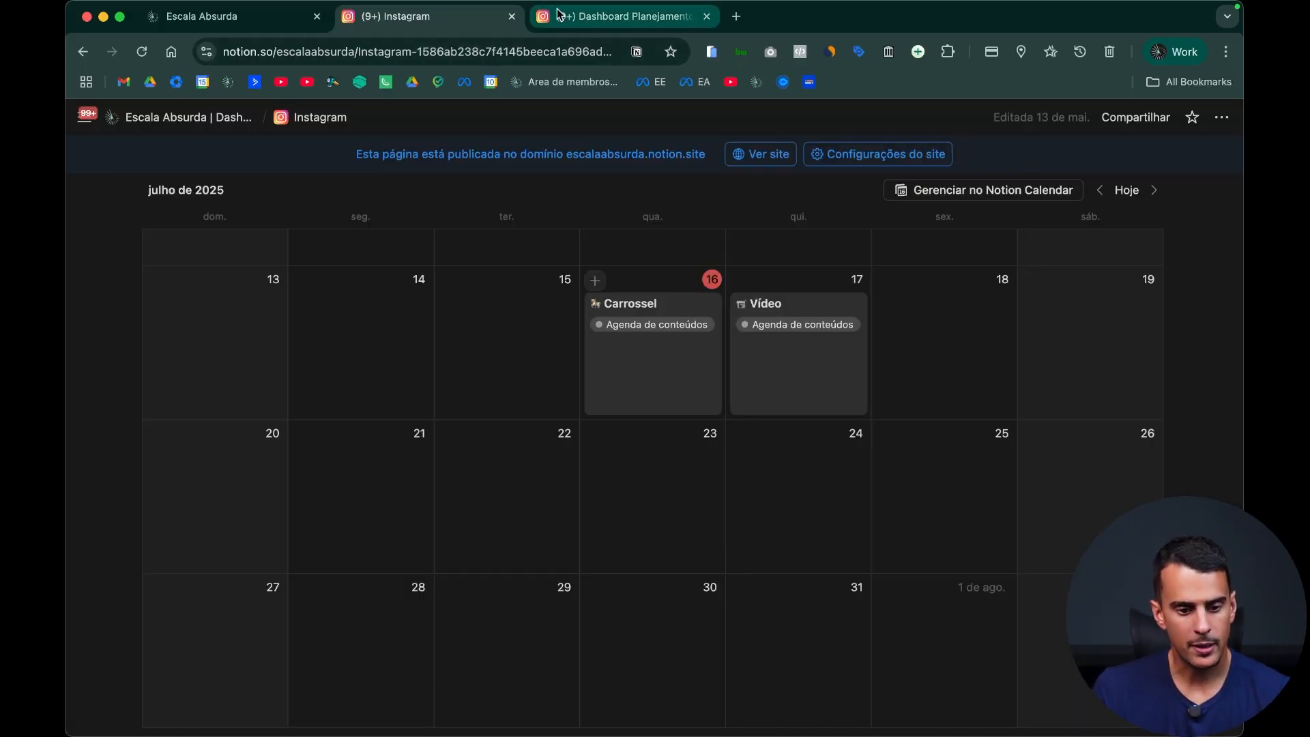
Step: Return to the content planning dashboard, delete the trial quote and table, and leave an empty line below the "Planejamento Instagram" heading
left_click(662, 21)
left_click_drag(715, 502, 211, 399)
key("BackSpace")
left_click(392, 532)
key("Return")
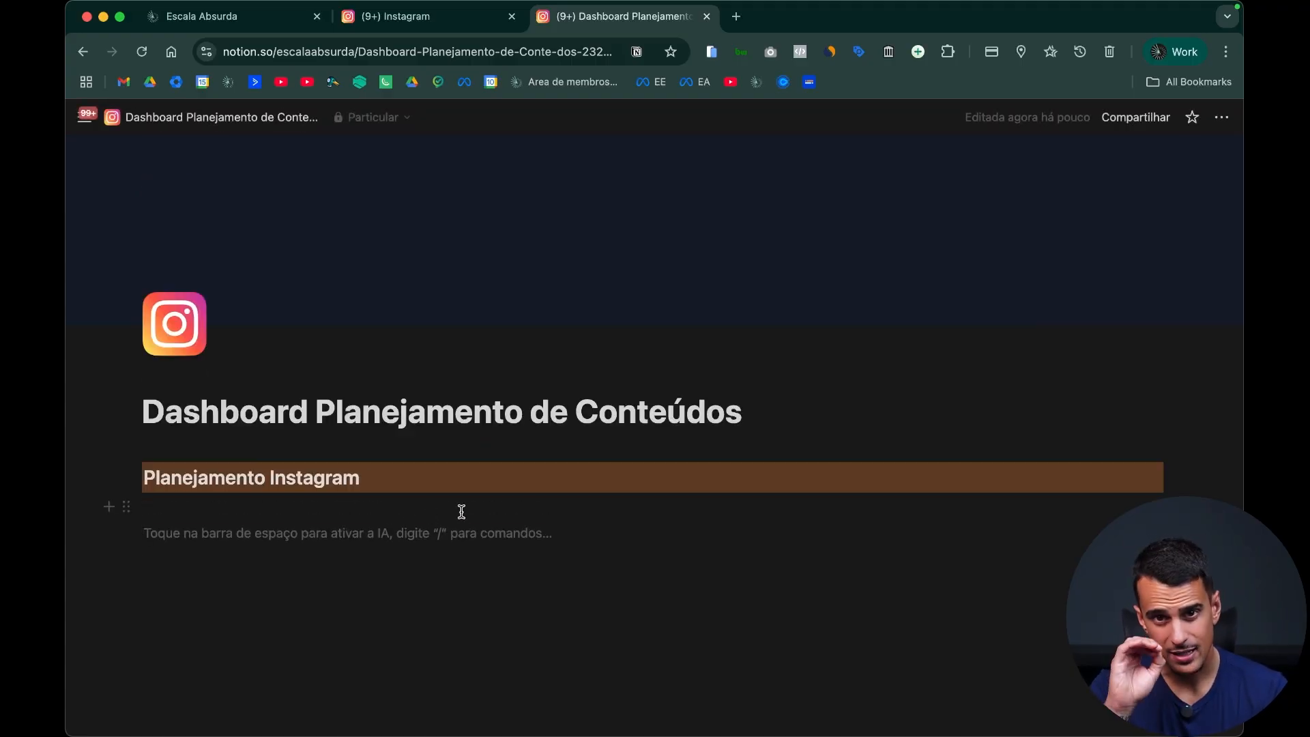
Step: Insert an image block below the "Planejamento Instagram" heading and upload "Preto Fábrica.png" from the Notion folder
type("/")
scroll(273, 369, "down", 8)
scroll(237, 394, "down", 10)
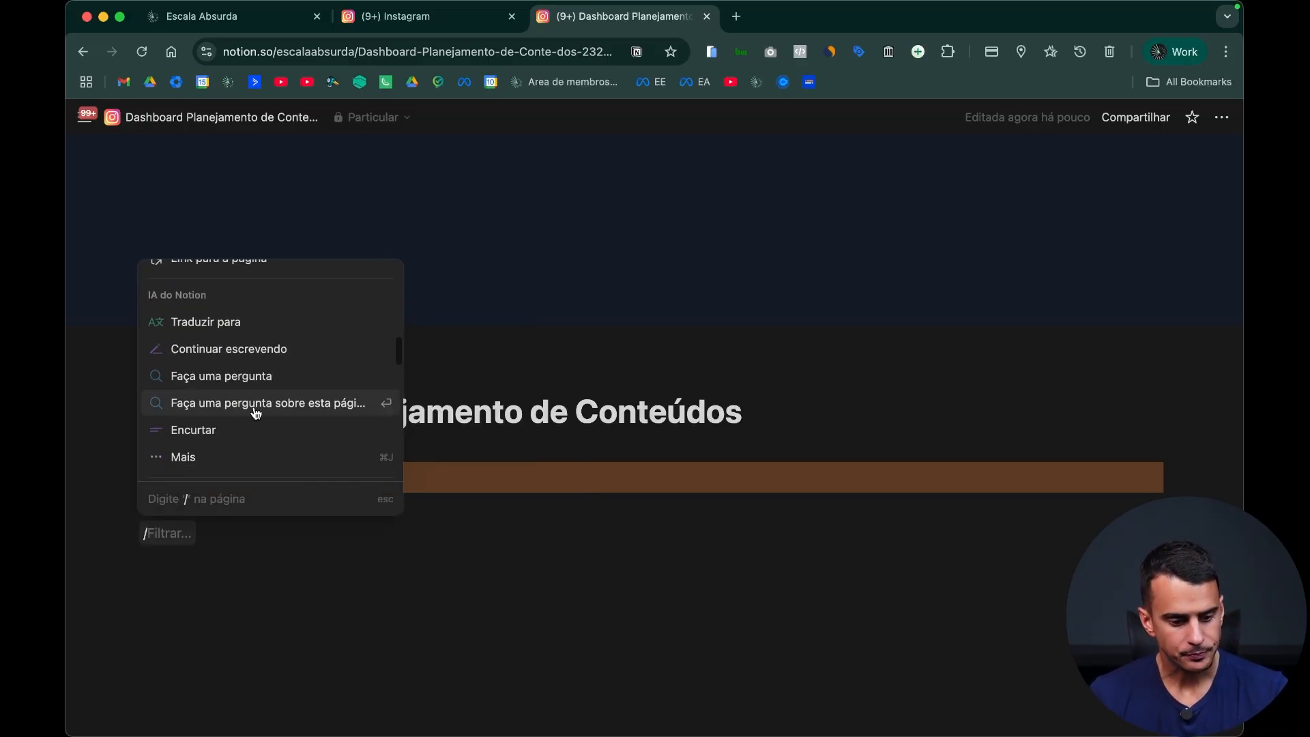
scroll(254, 409, "up", 3)
scroll(255, 414, "down", 5)
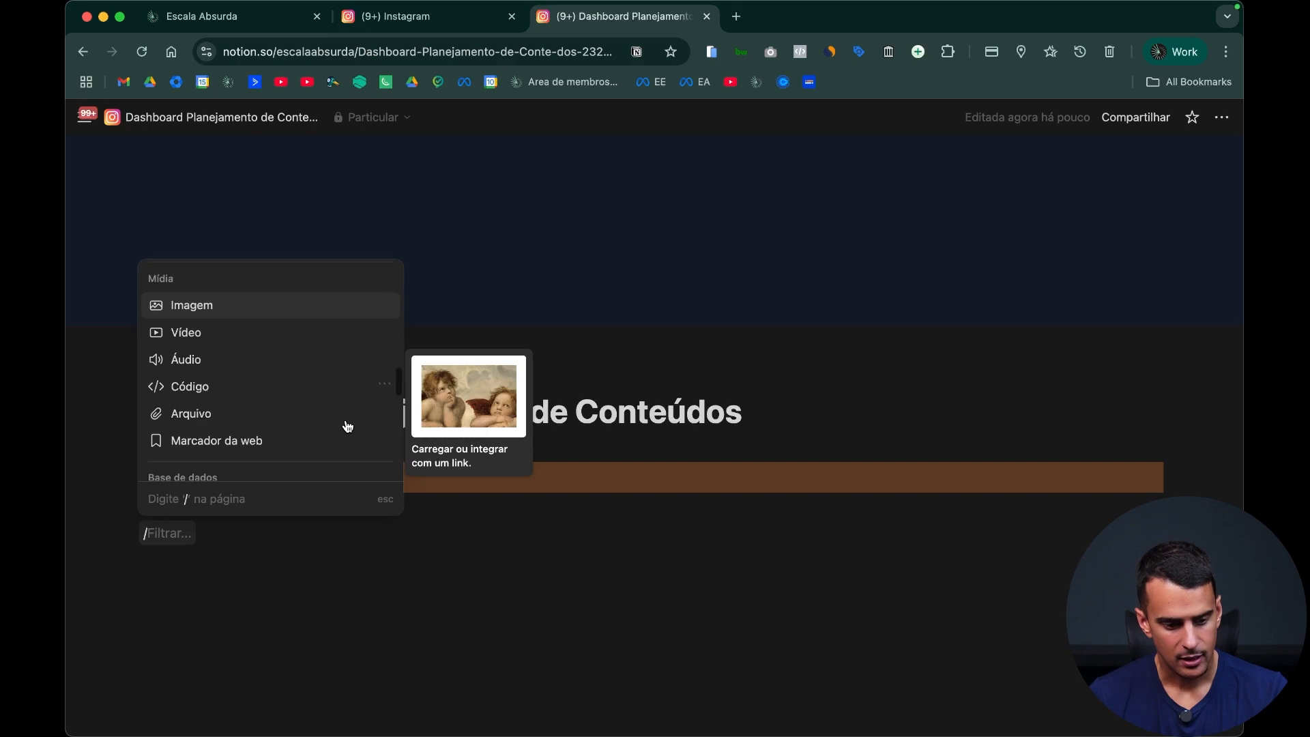
left_click(253, 316)
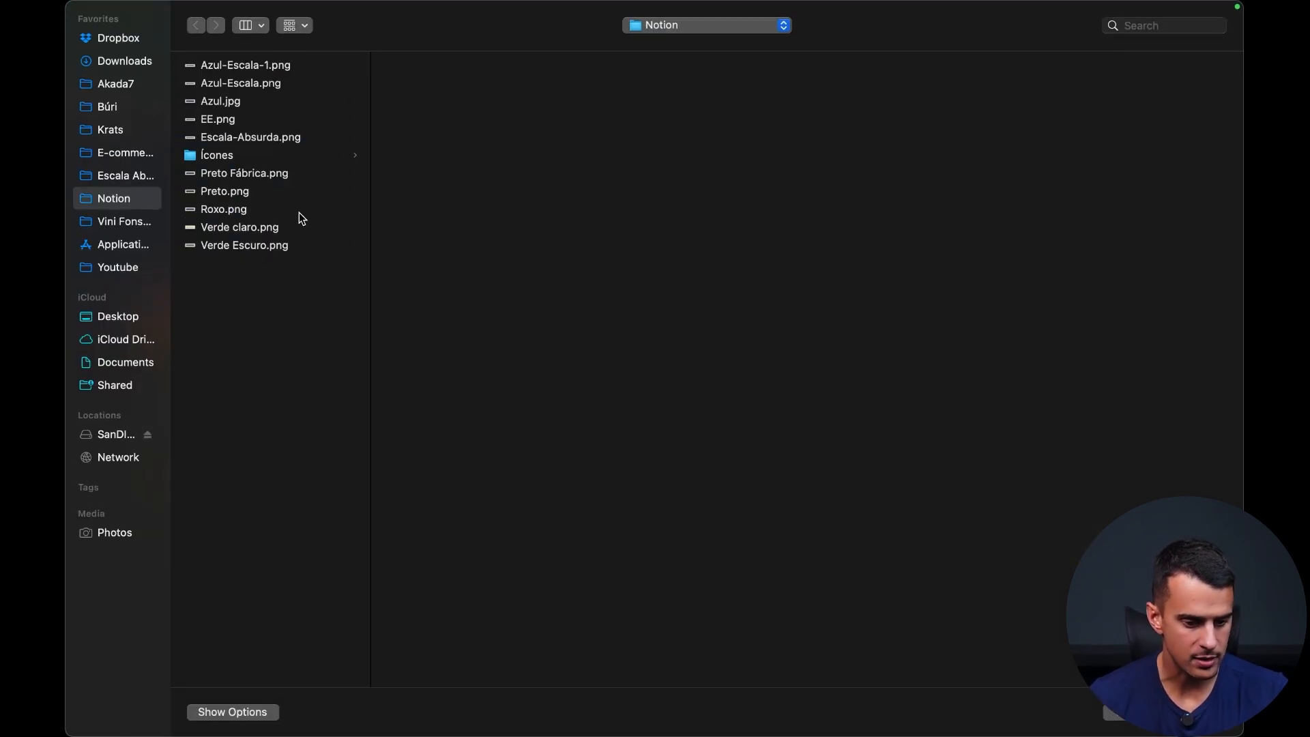
double_click(280, 179)
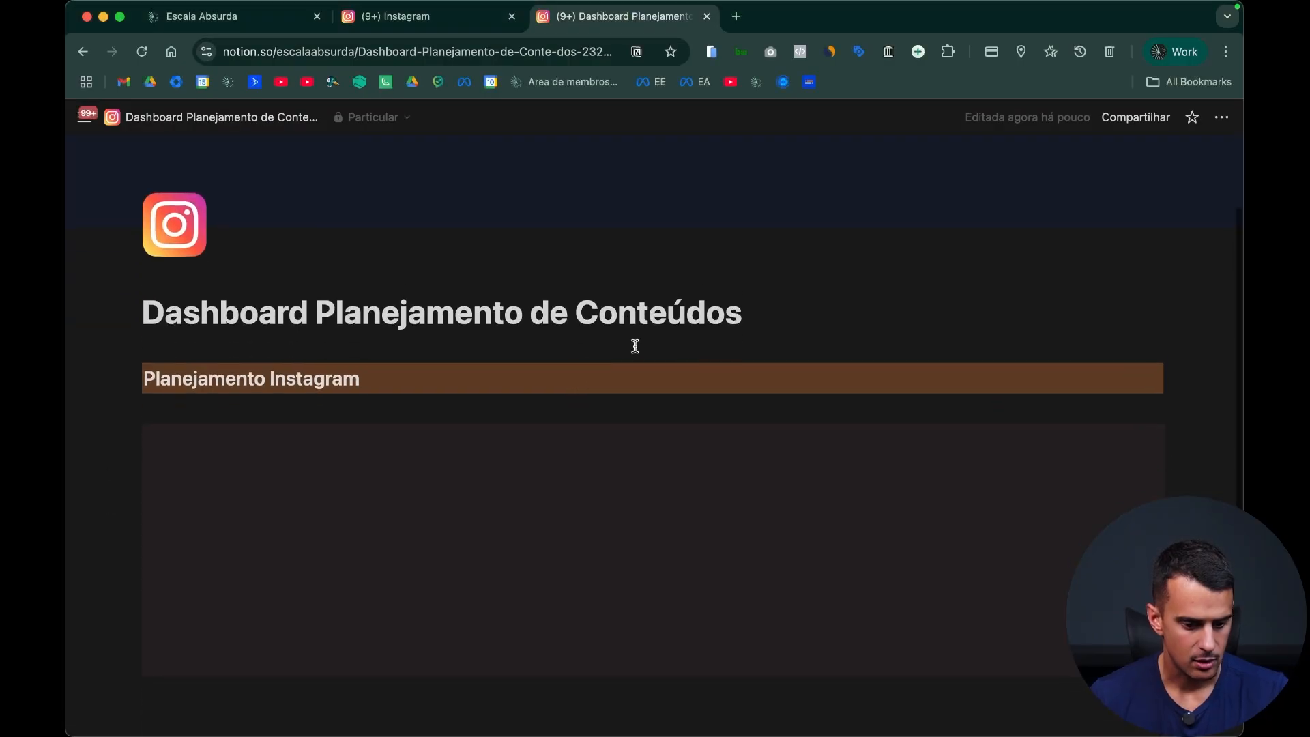
Step: Bring a second image file from Finder's Notion folder into the page, directly below the uploaded image
key("super+Tab")
key("super+Tab")
mouse_move(219, 716)
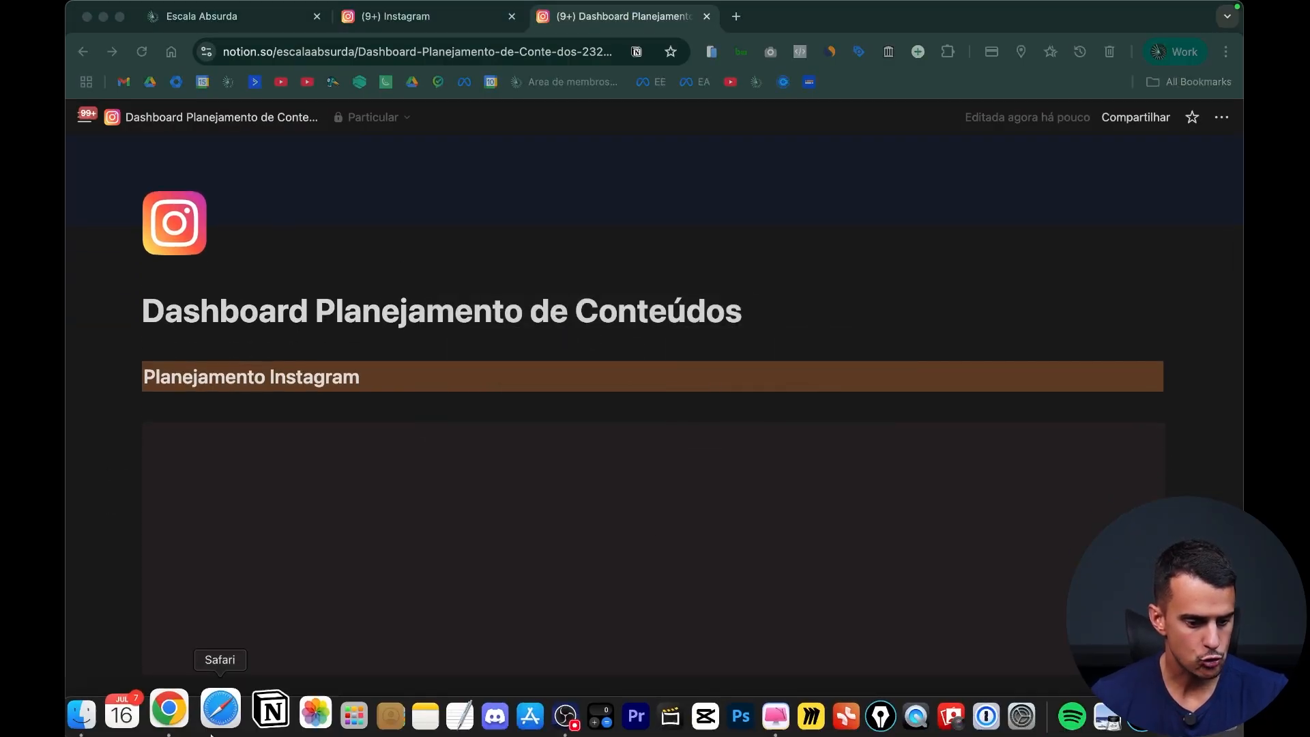
left_click(110, 713)
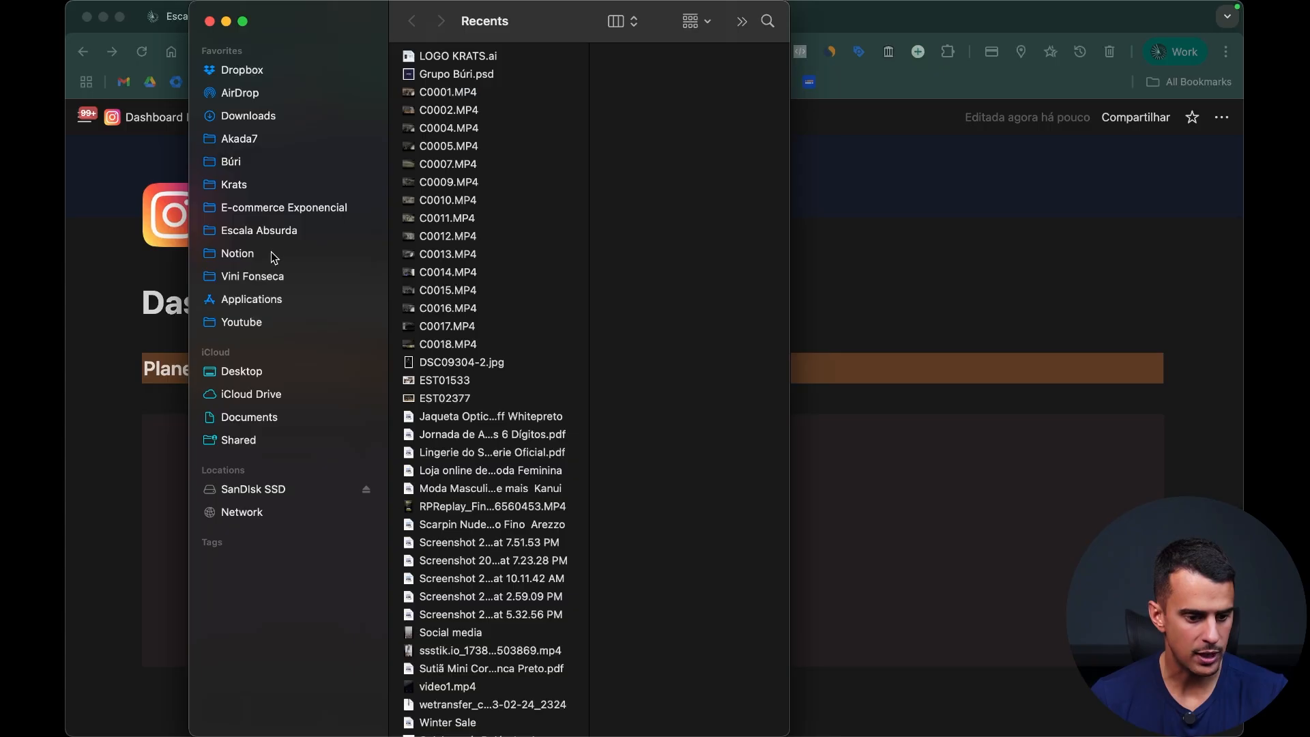
left_click(271, 252)
left_click_drag(491, 187, 951, 653)
left_click(698, 670)
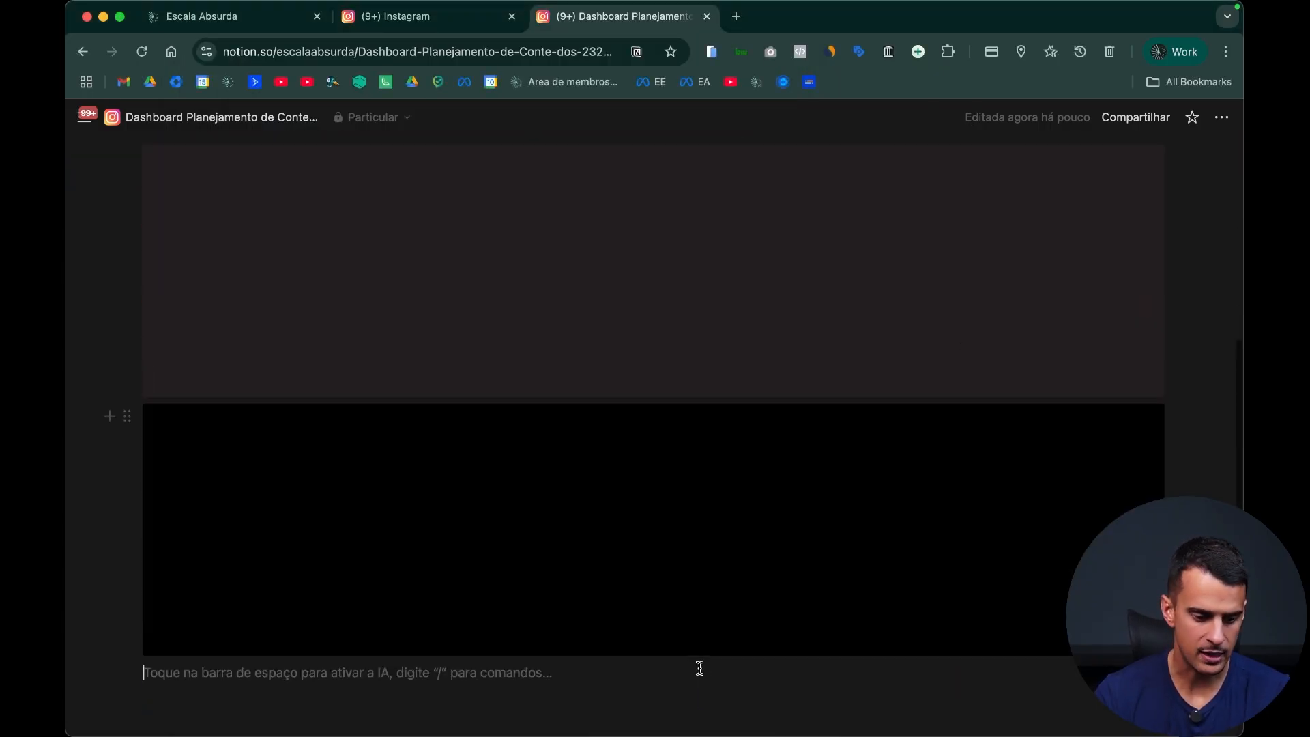
type("/")
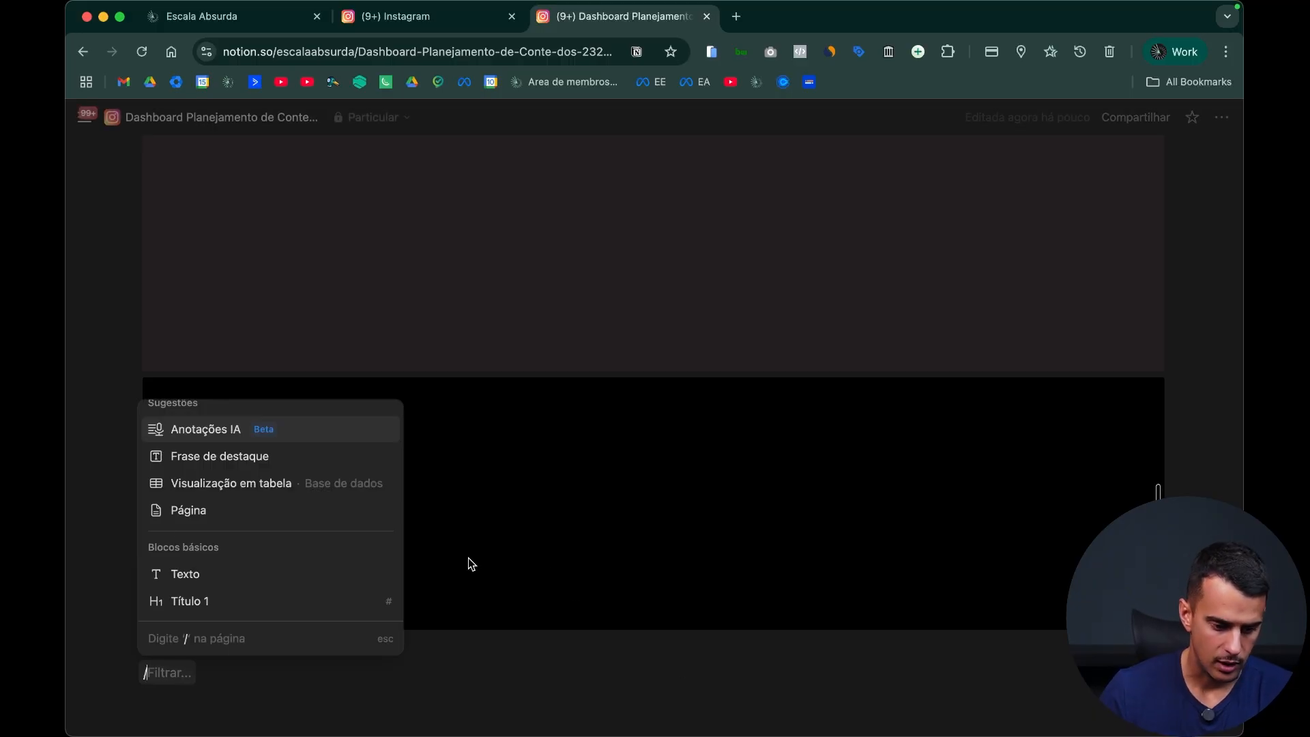
scroll(171, 532, "down", 10)
scroll(194, 532, "down", 4)
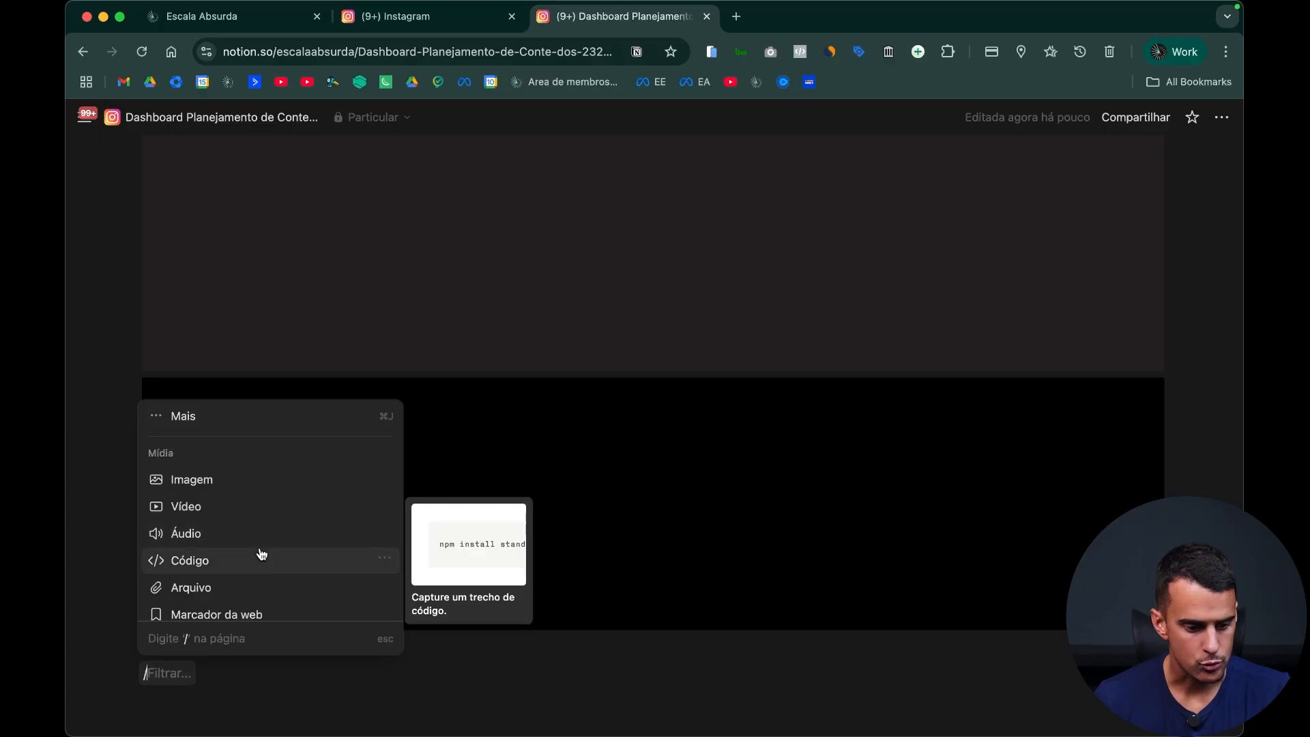
scroll(257, 544, "down", 2)
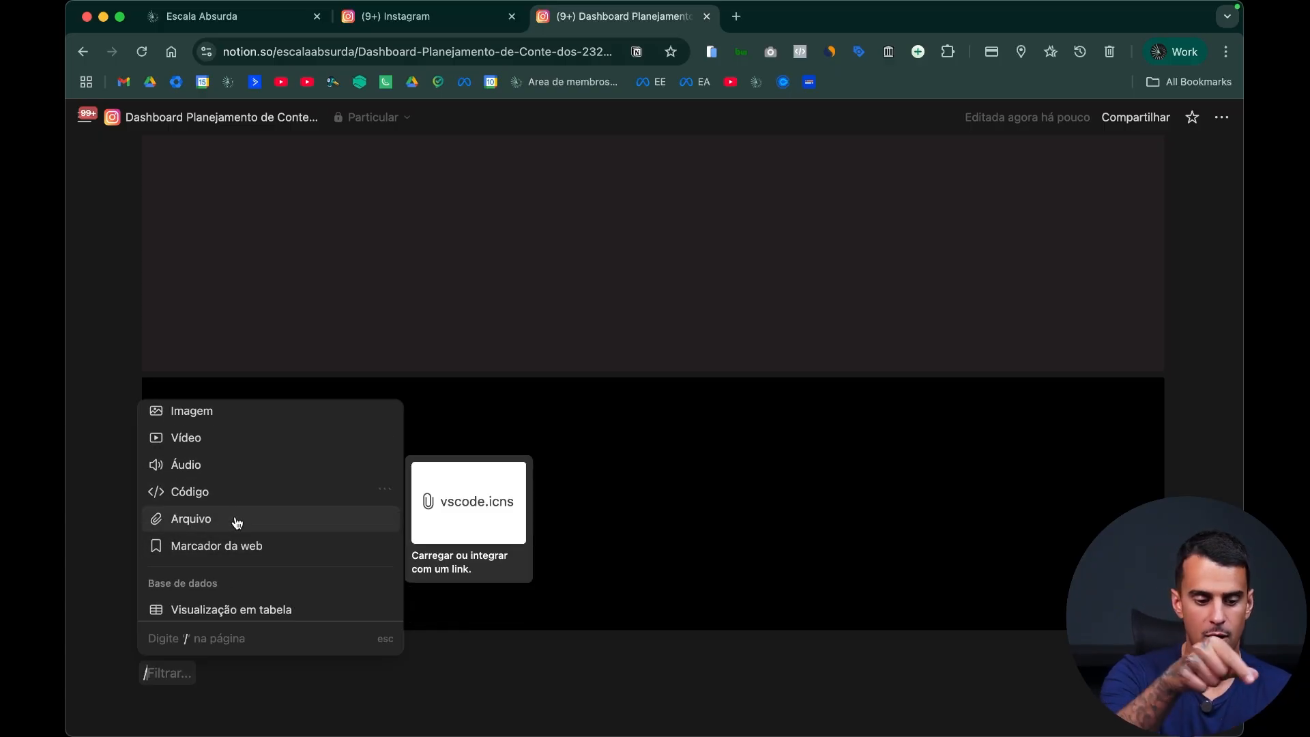
left_click(646, 670)
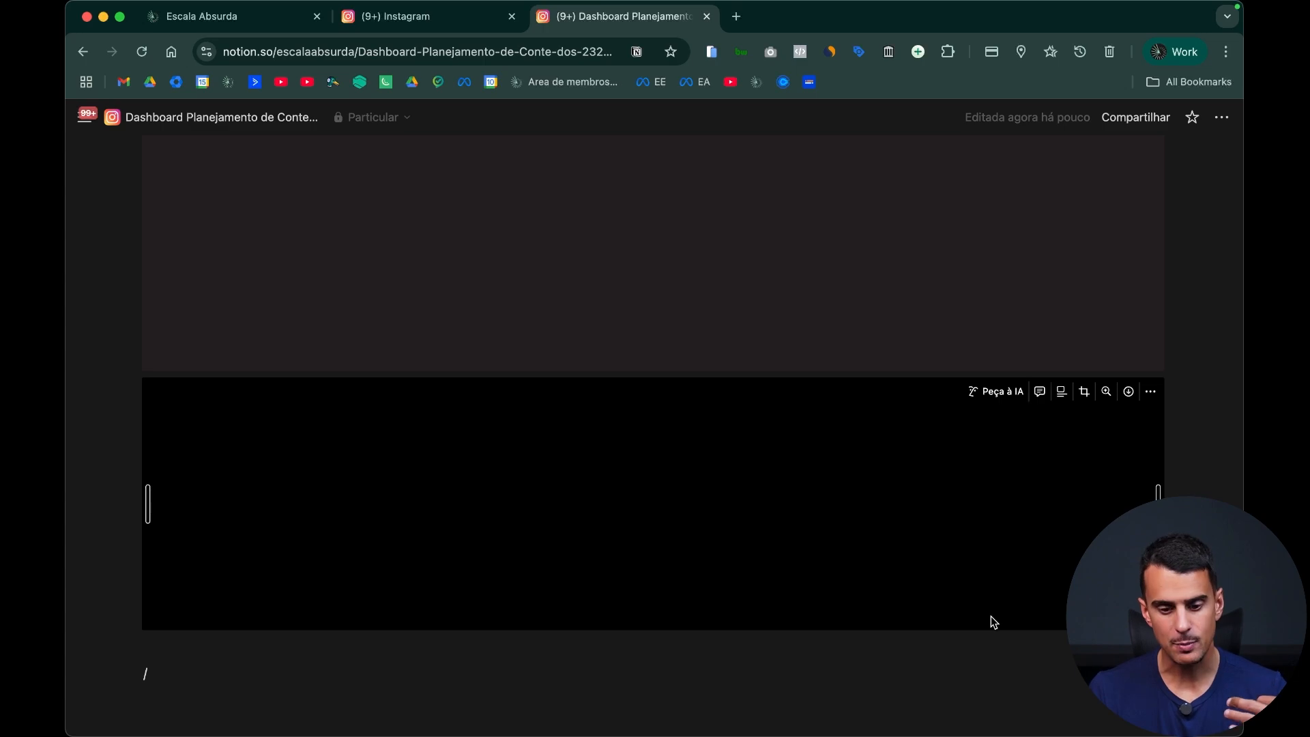
Step: Delete both trial images and the stray slash, leaving an empty line below the "Planejamento Instagram" heading
scroll(1011, 613, "down", 1)
left_click(1043, 632)
left_click_drag(1166, 623, 380, 497)
scroll(554, 434, "up", 1)
scroll(472, 443, "up", 3)
key("BackSpace")
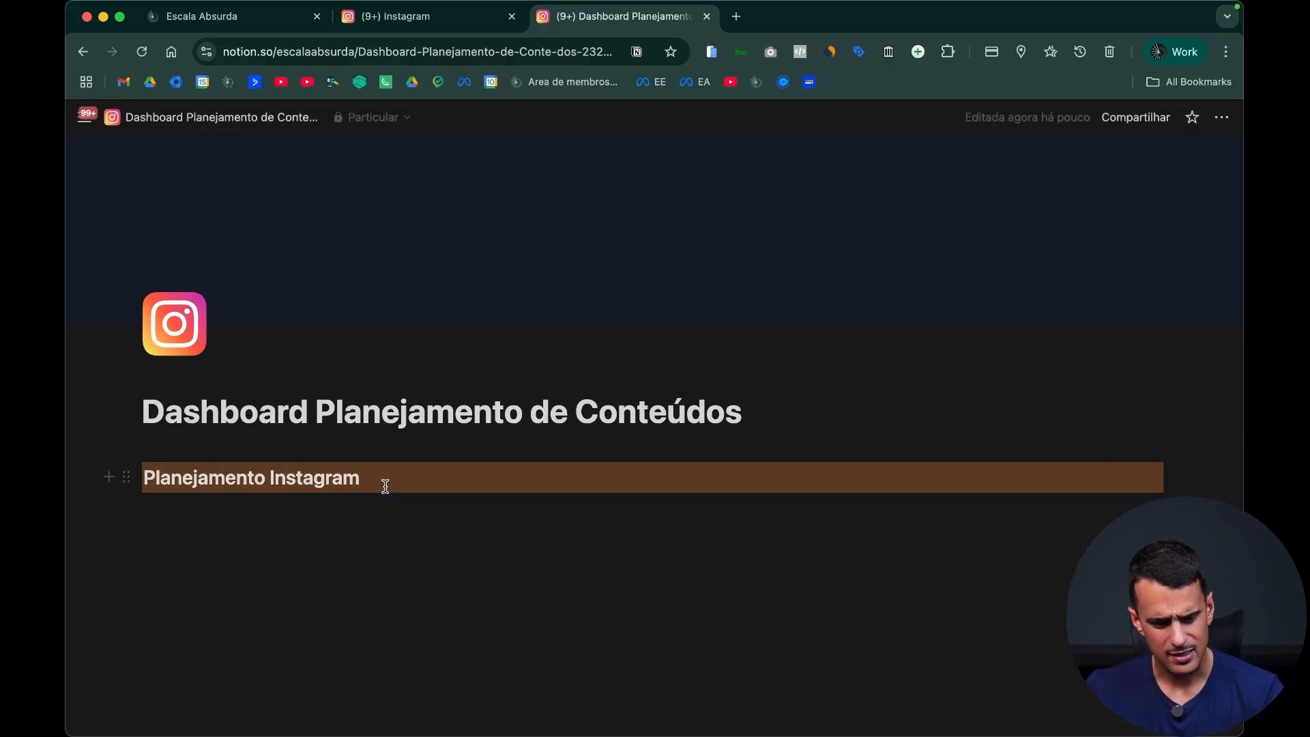
left_click(473, 521)
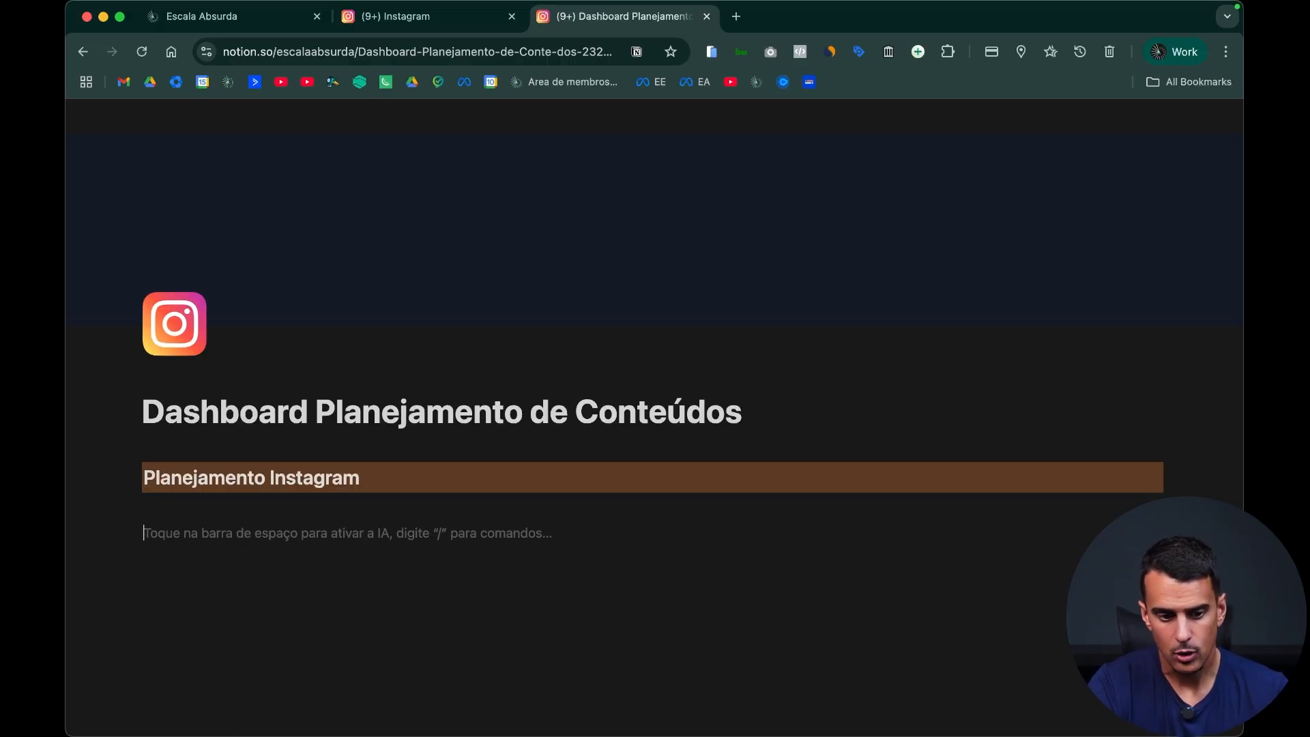
Step: Look at the Posts board and the July 2025 content calendar on the existing Instagram page, and return to the dashboard
key("ctrl+shift+Tab")
scroll(503, 568, "up", 4)
scroll(506, 569, "down", 12)
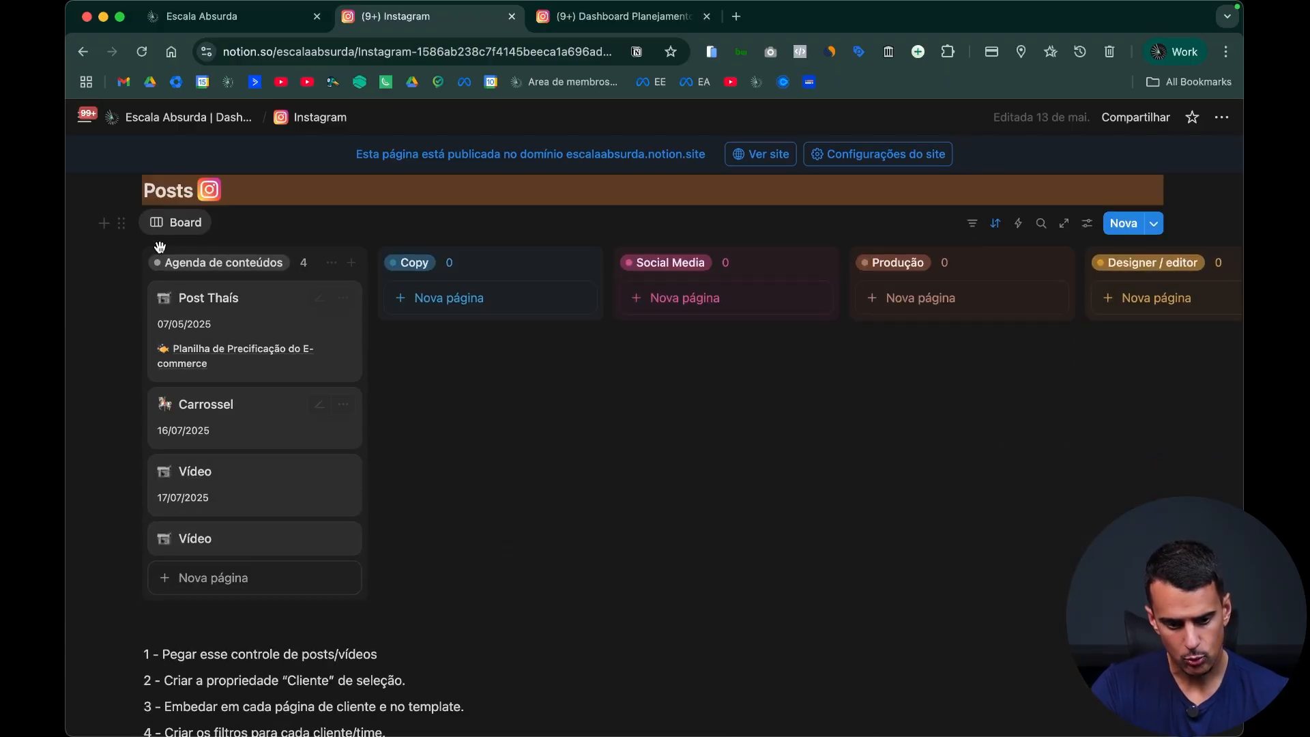
scroll(615, 607, "up", 8)
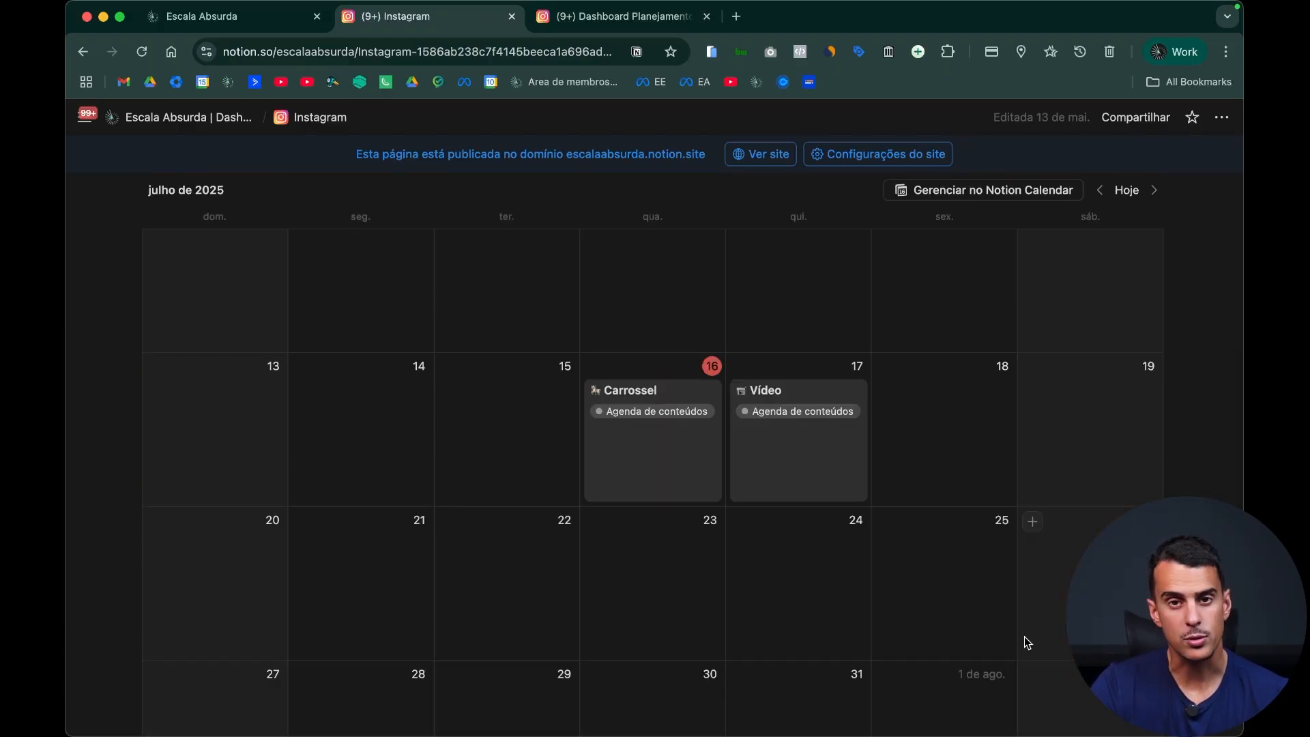
key("ctrl+Tab")
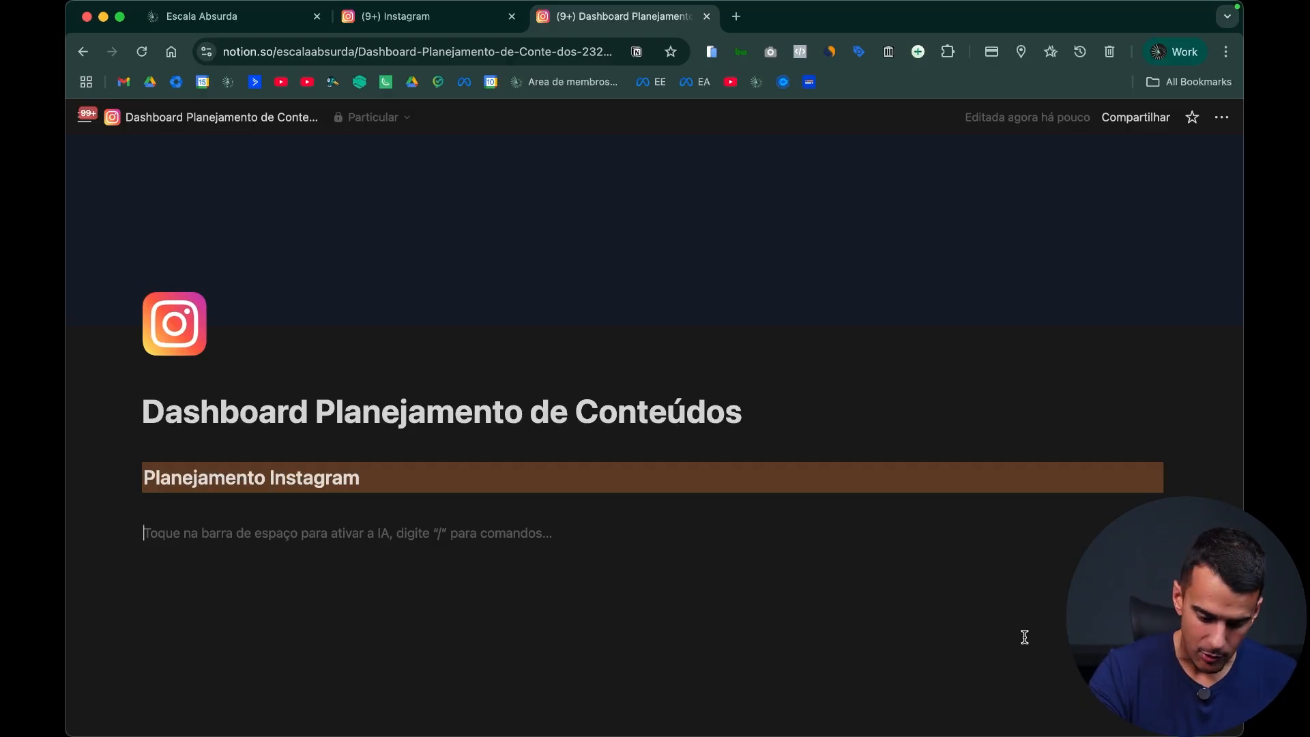
Step: Examine the database views and chart types offered as blocks for the empty line, and remove the leftover slash
type("/")
scroll(222, 380, "down", 3)
scroll(263, 357, "down", 8)
scroll(307, 368, "down", 10)
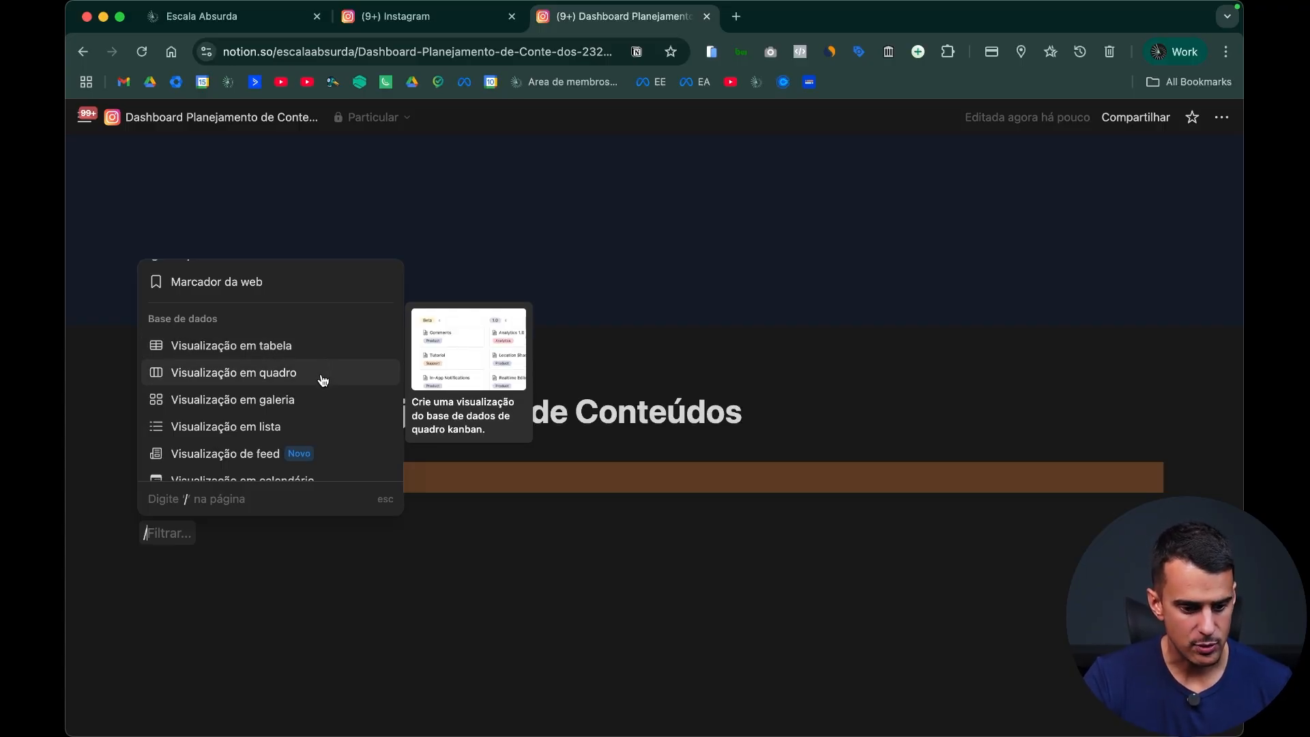
scroll(323, 380, "down", 1)
scroll(319, 378, "down", 3)
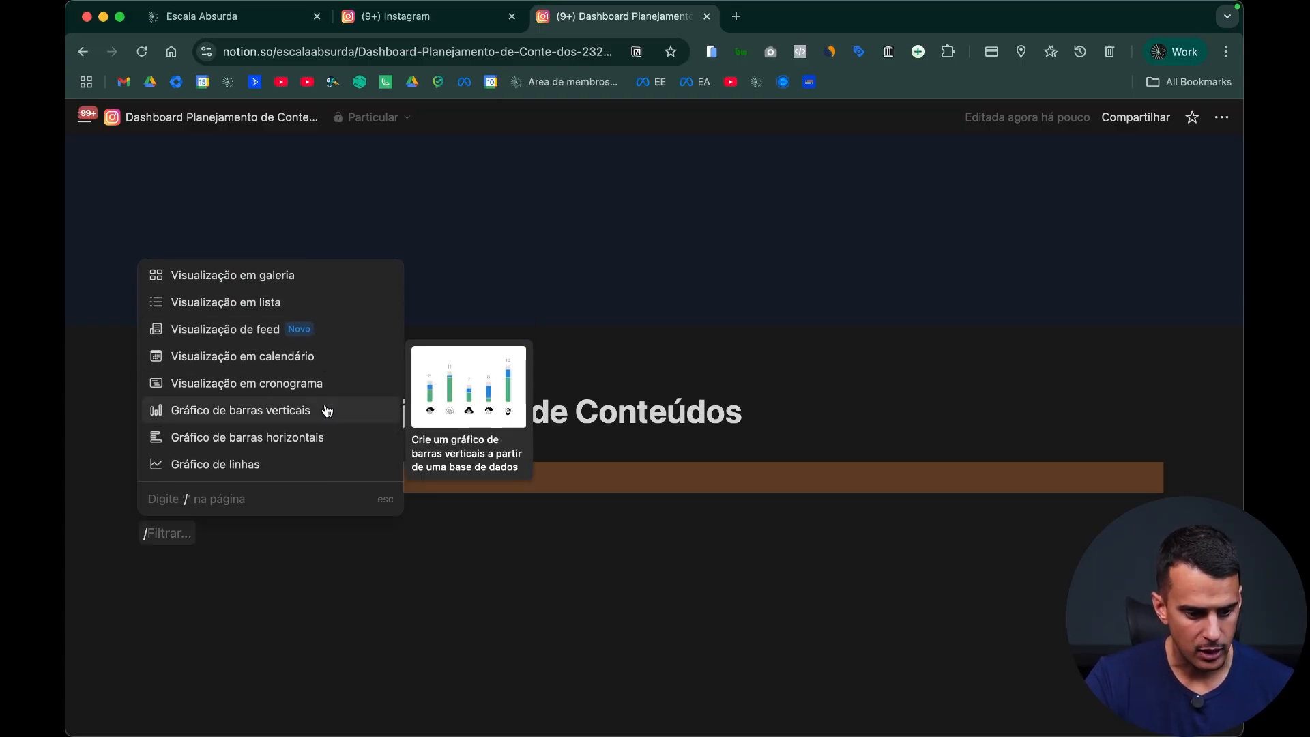
scroll(326, 412, "down", 1)
scroll(321, 413, "down", 2)
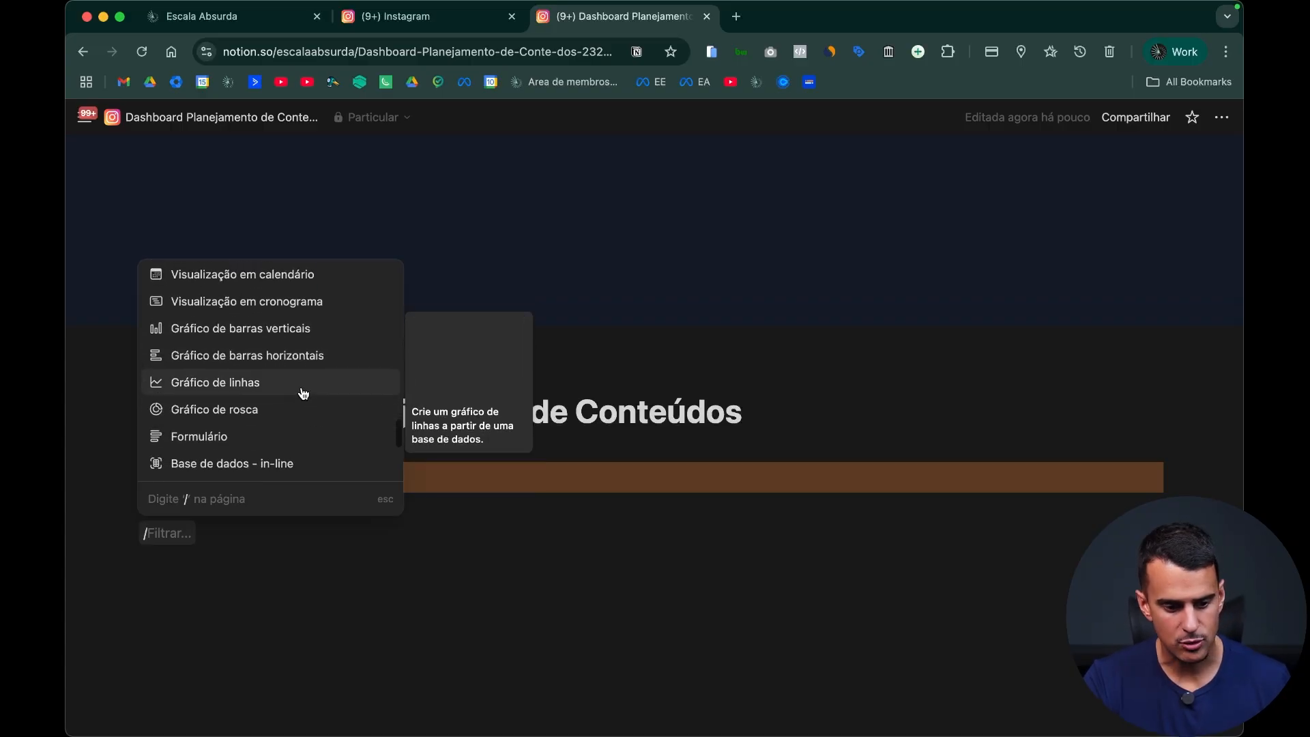
key("Escape")
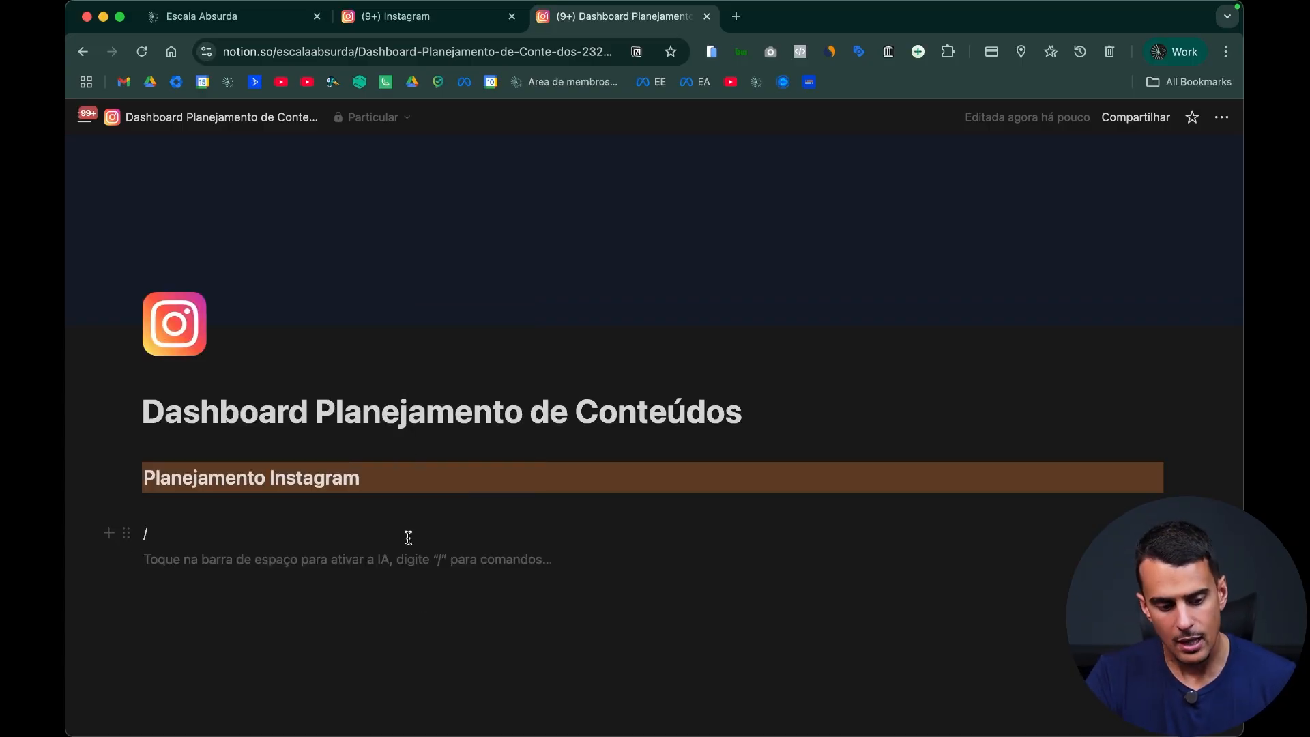
key("BackSpace")
Step: Insert a "Visualização em tabela" database below the "Planejamento Instagram" heading
type("/")
scroll(327, 319, "down", 3)
scroll(266, 382, "down", 10)
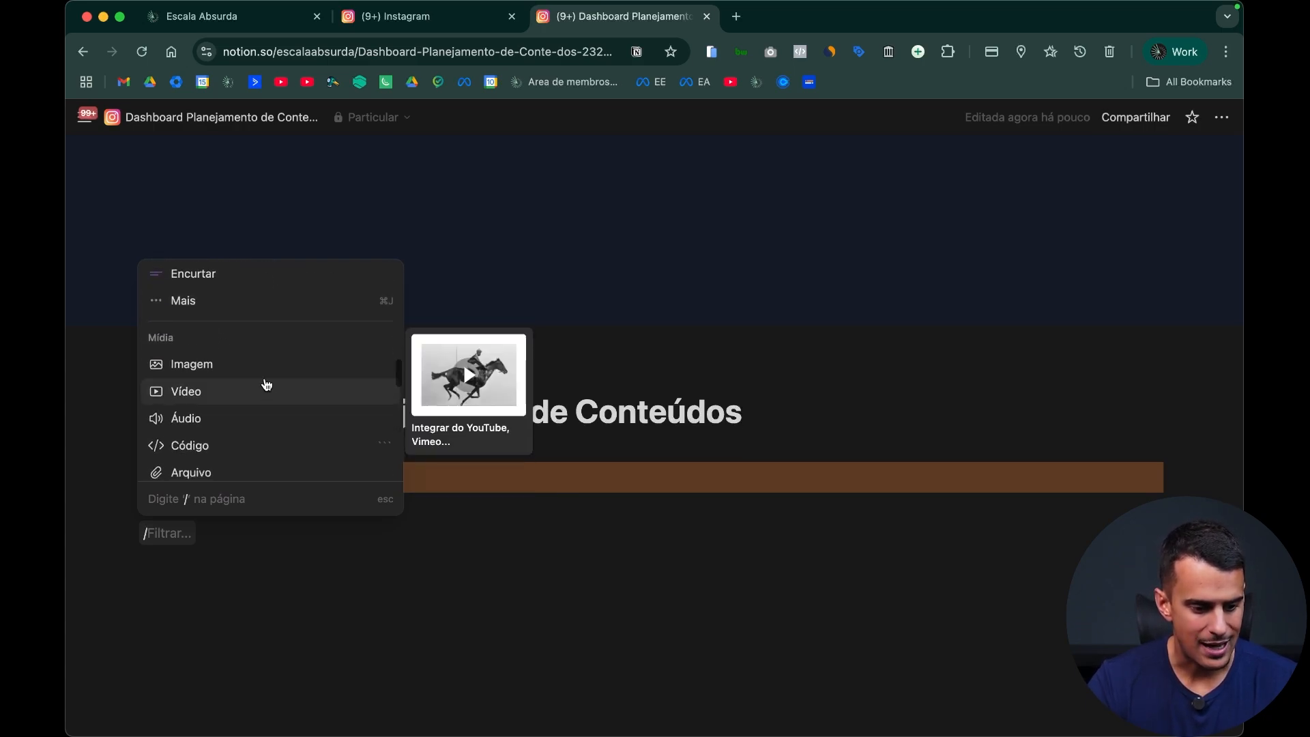
scroll(263, 384, "down", 3)
left_click(275, 359)
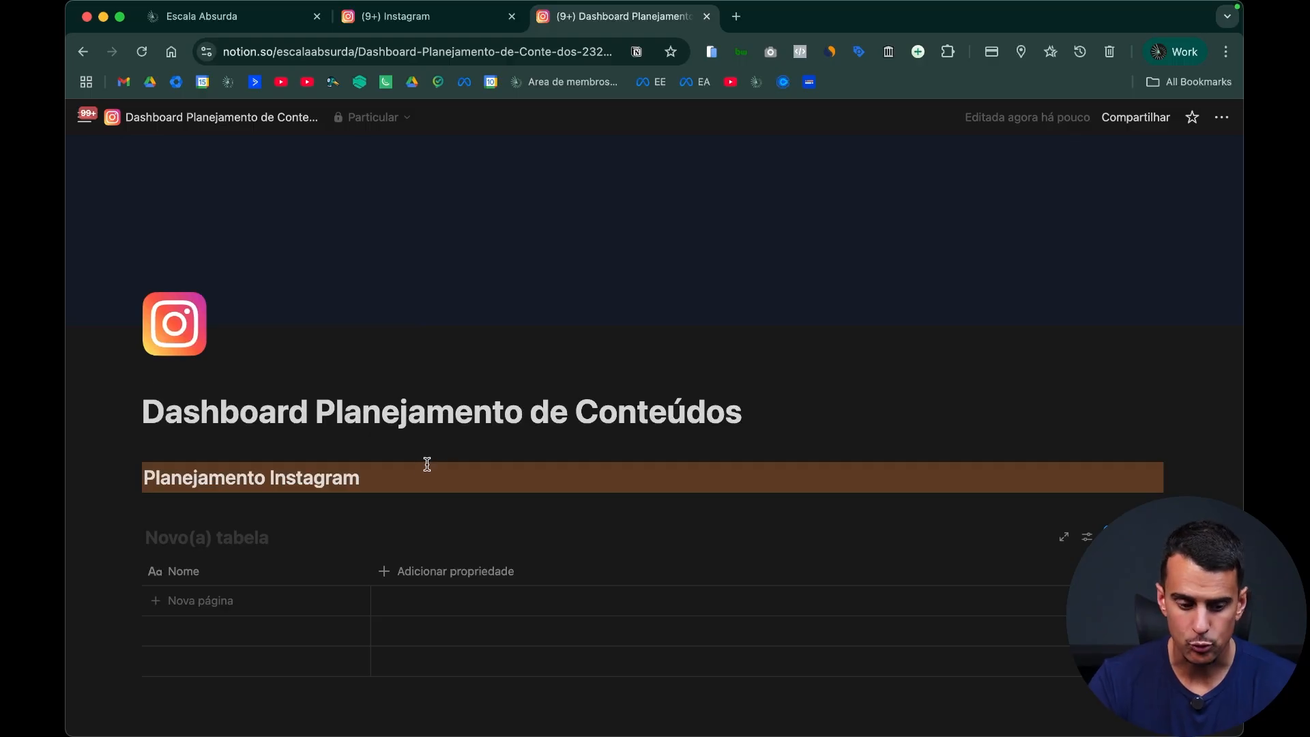
Step: Remove the empty line above the new table database and title the database "Instagram"
scroll(382, 471, "down", 3)
left_click(296, 418)
key("Delete")
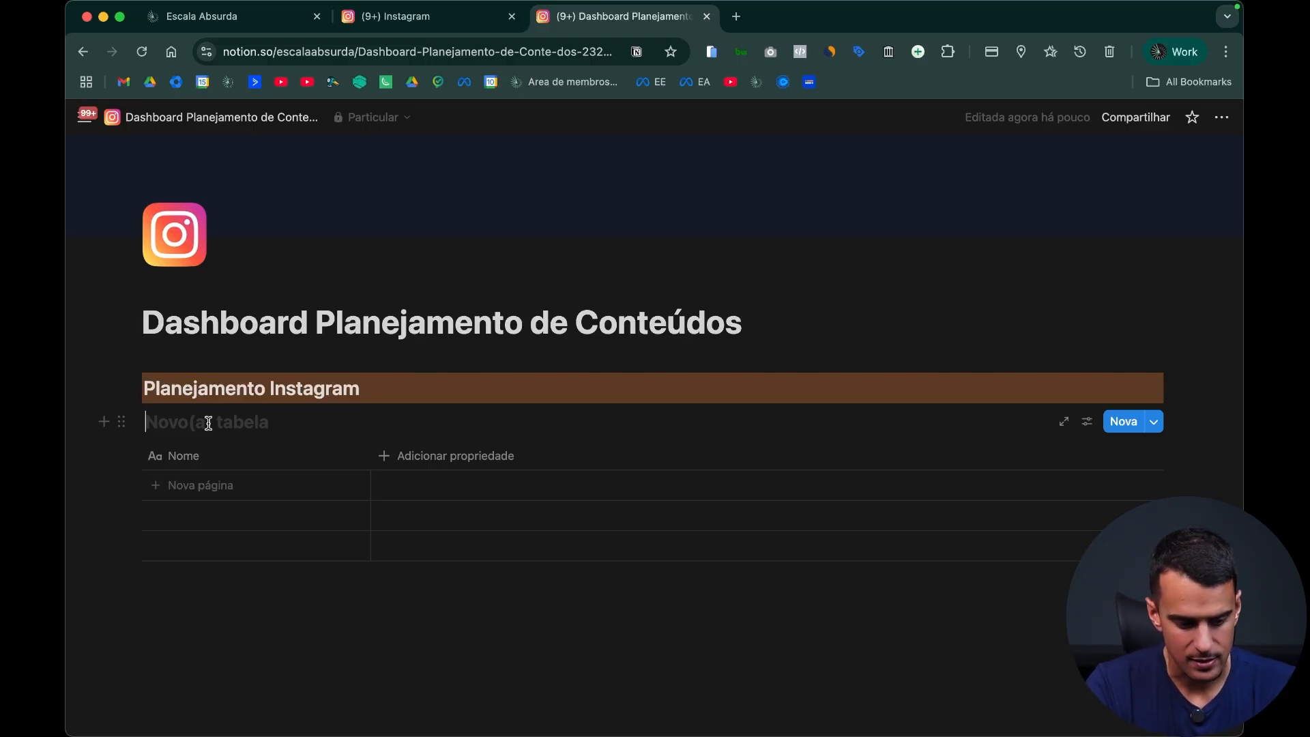
type("Instagram")
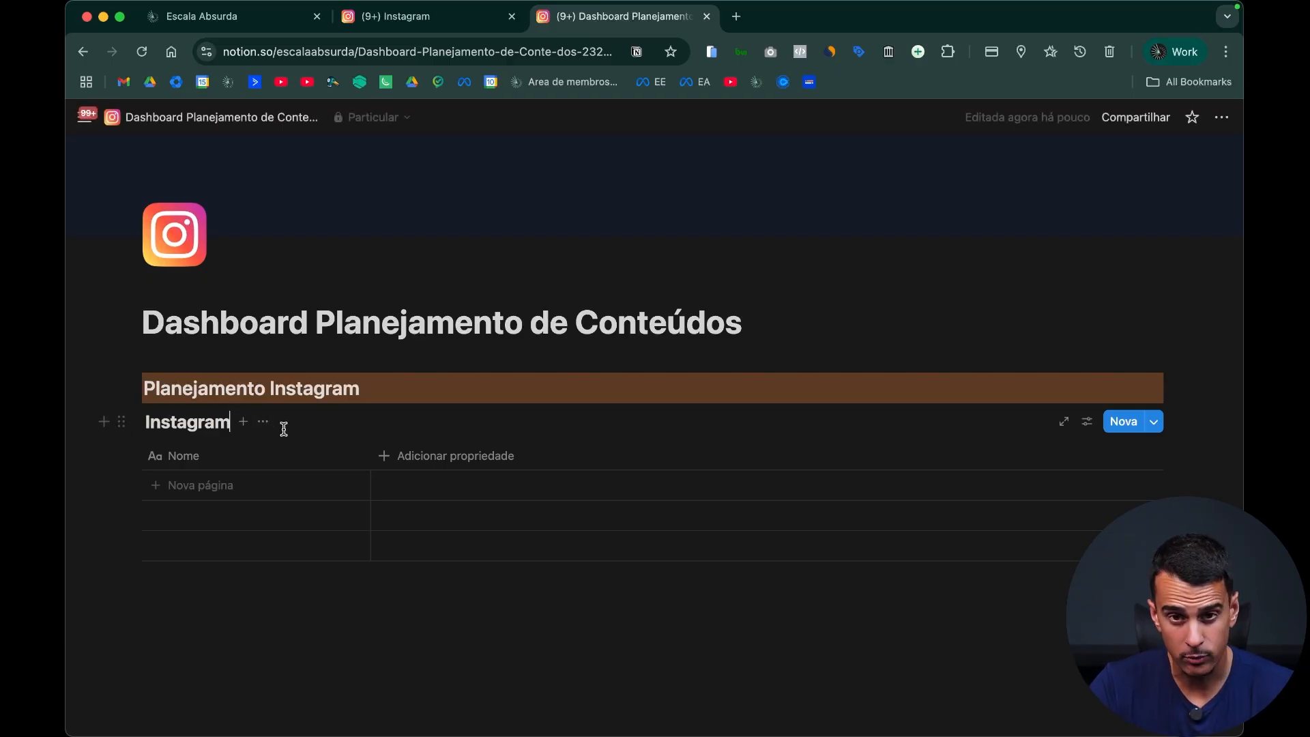
Step: Hide the database title and rename its table view as "Instagram"
left_click(263, 422)
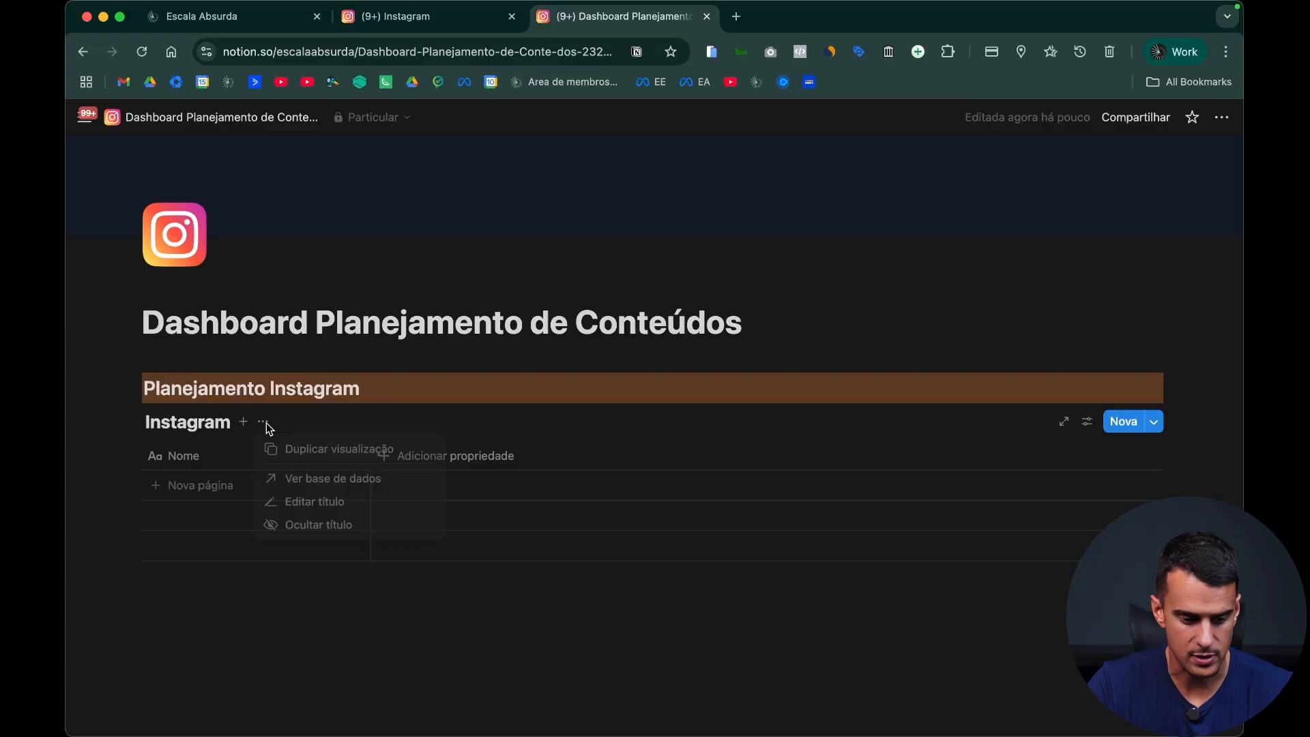
left_click(337, 529)
left_click(188, 421)
left_click(246, 454)
type("Instagram")
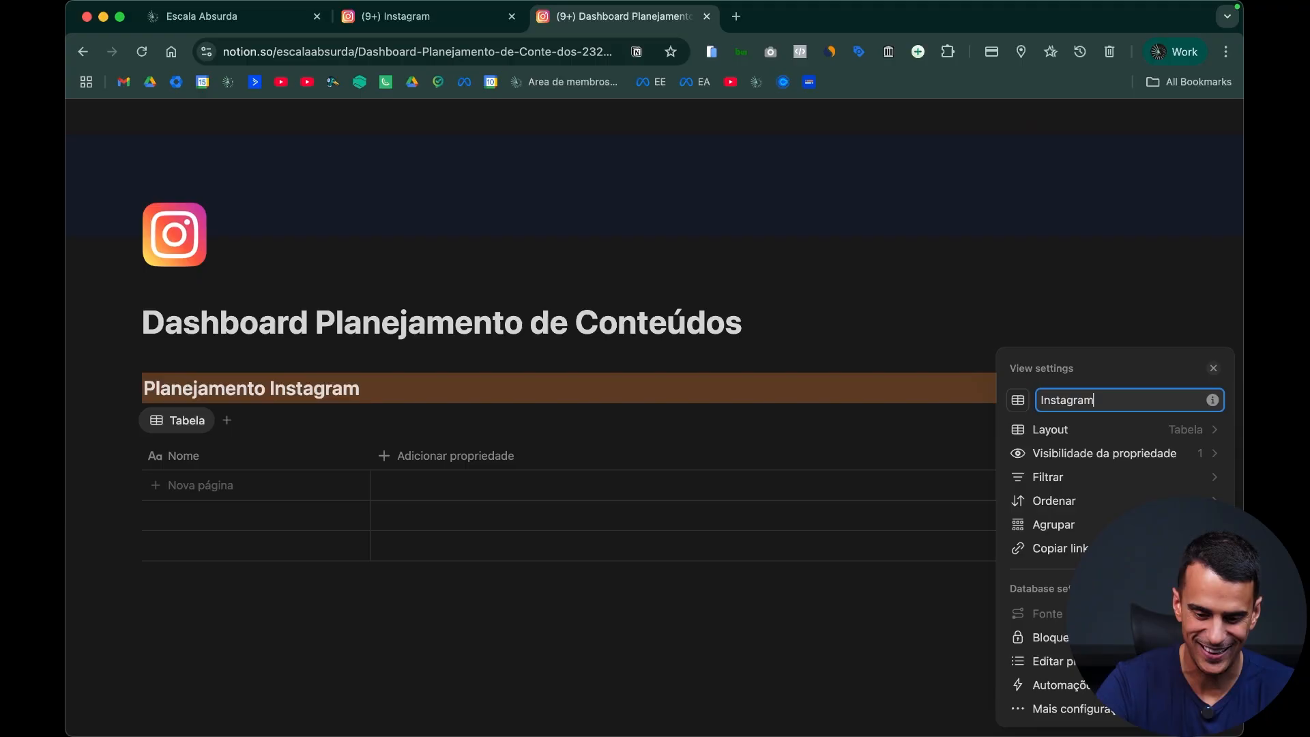
Step: Give the Instagram view a mobile phone icon found by searching for "phone", and close the view settings
left_click(1018, 400)
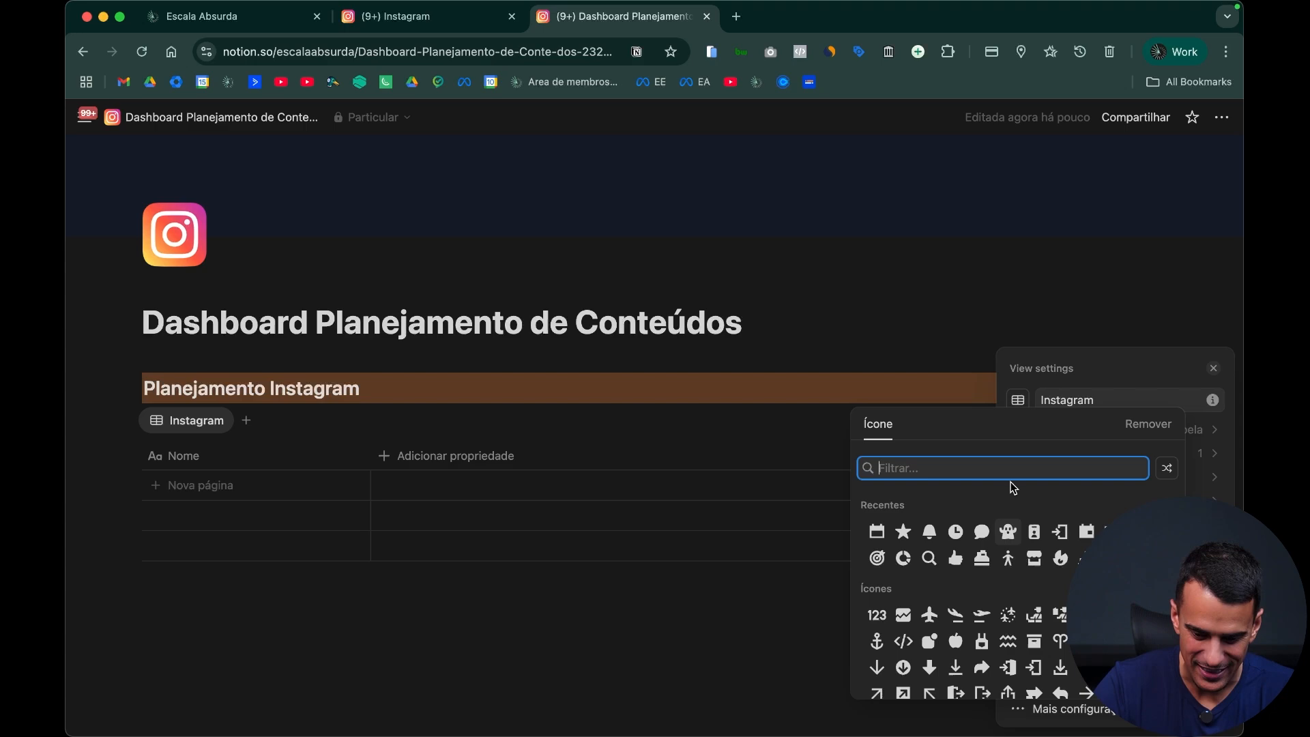
type("phone")
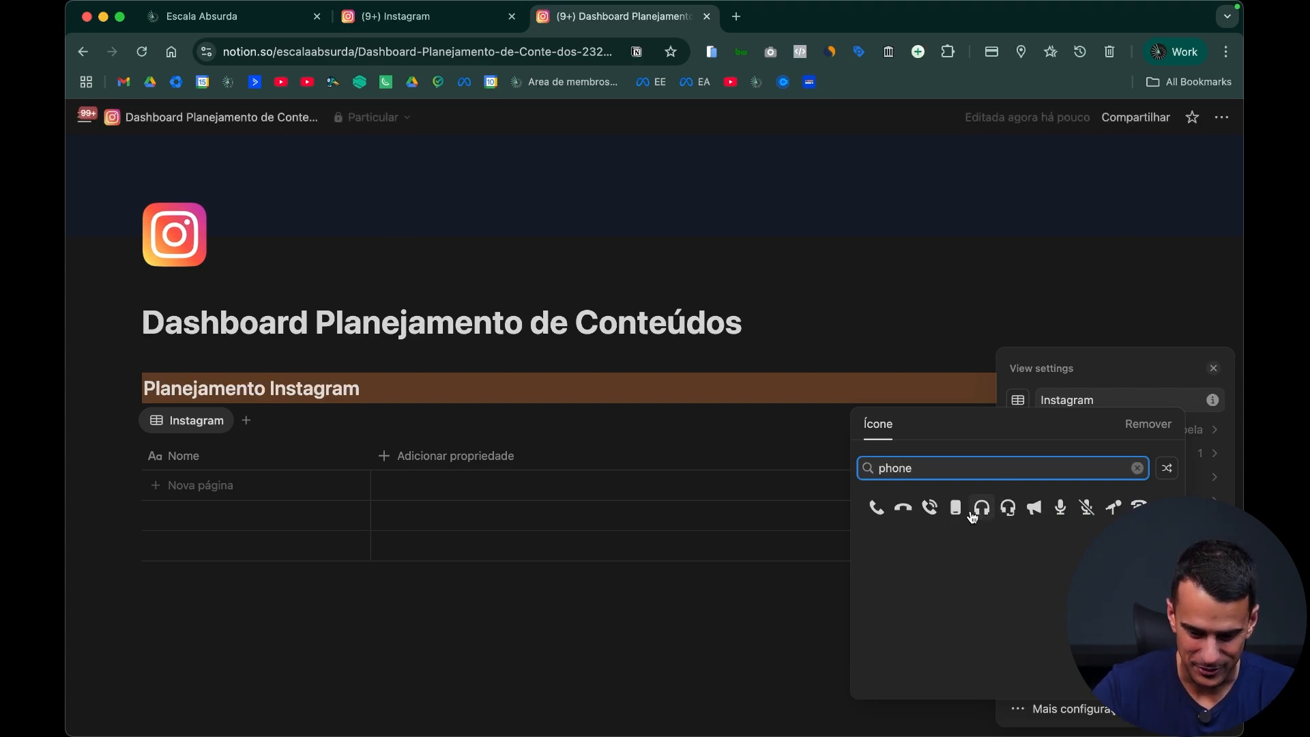
left_click(957, 510)
key("Escape")
left_click(490, 653)
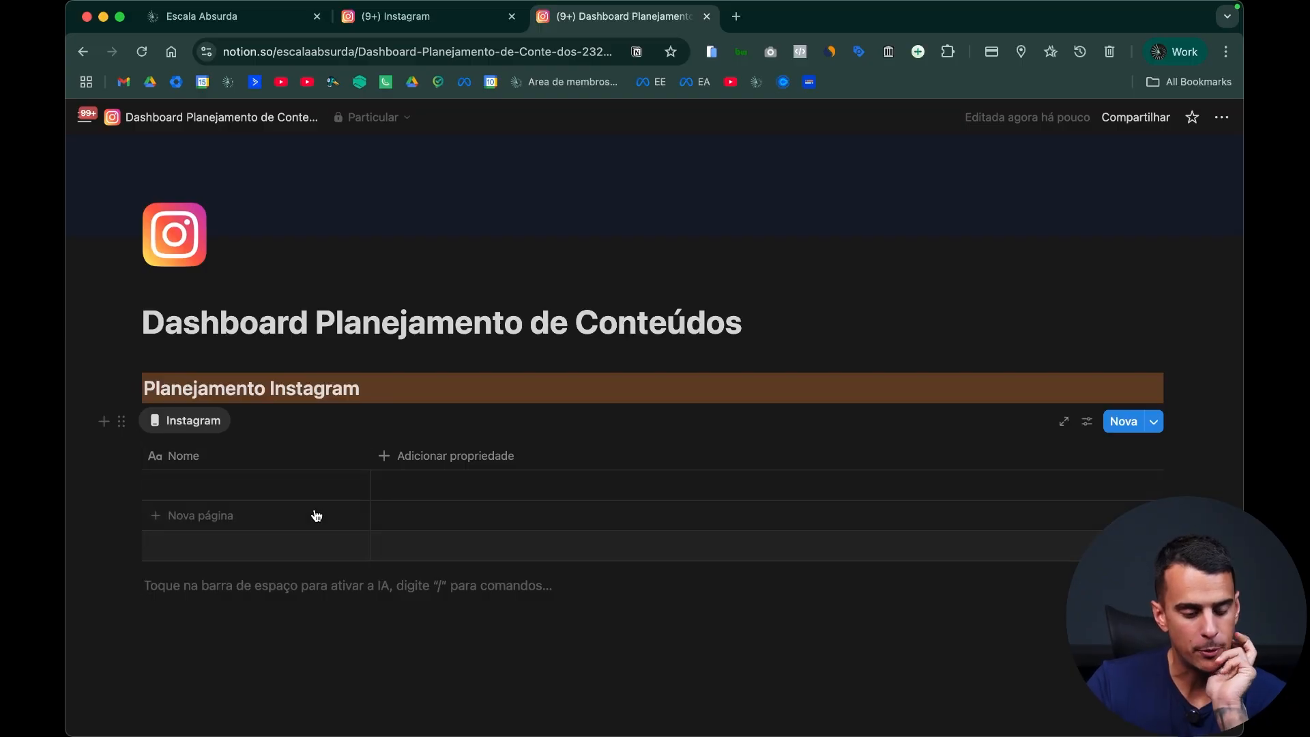
Step: Rename the "Nome" property of the Instagram table as "Conteúdo"
left_click(275, 465)
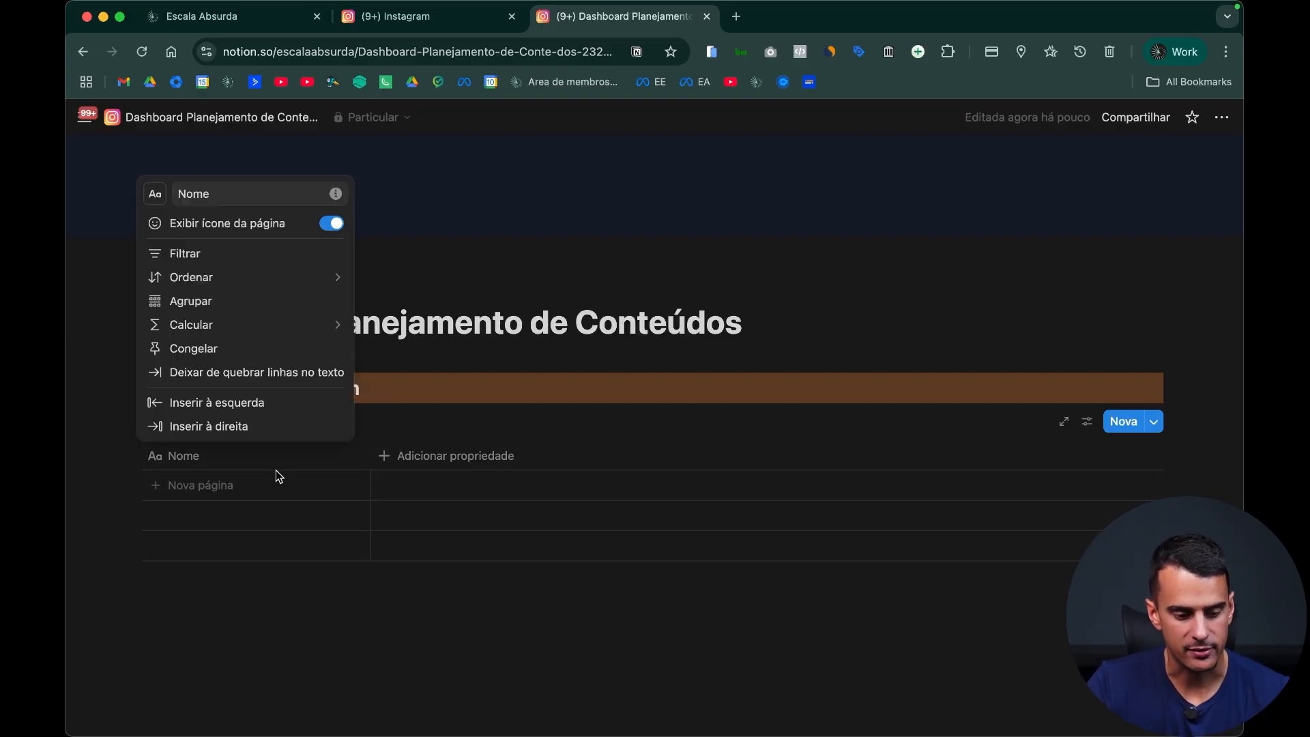
double_click(272, 191)
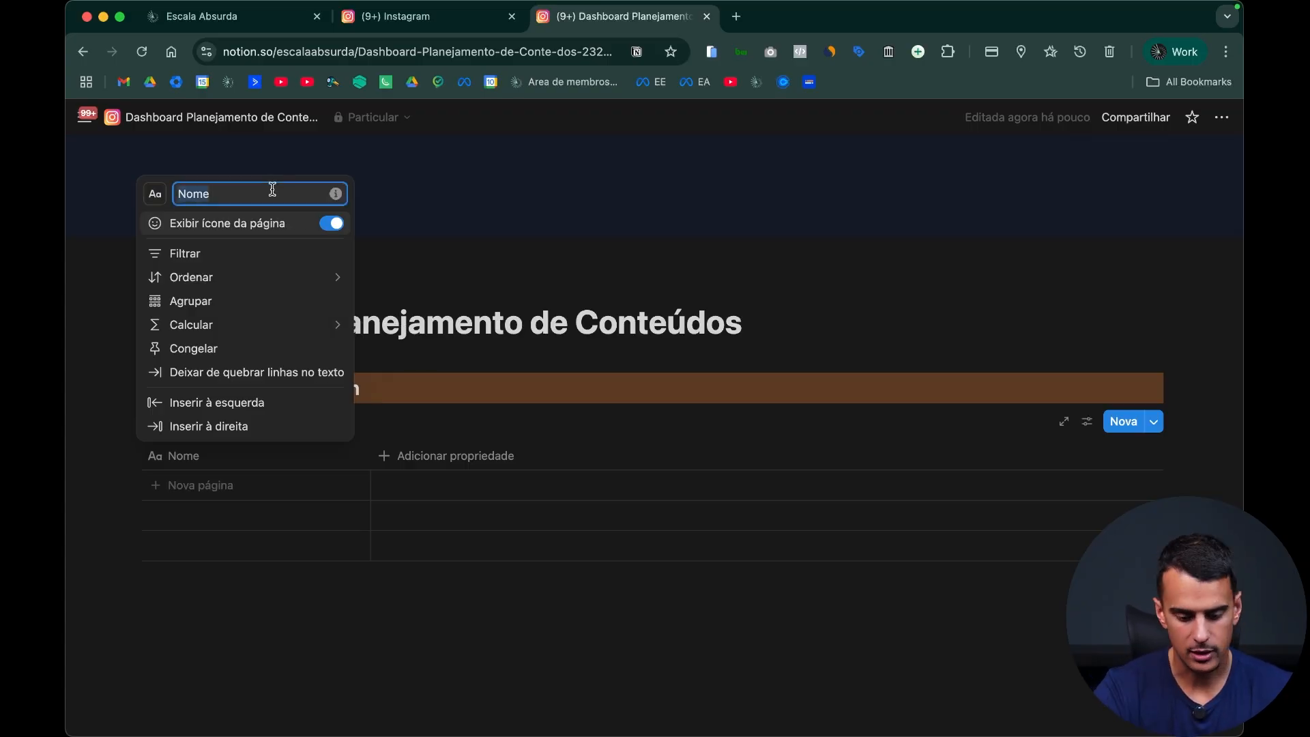
type("Cont")
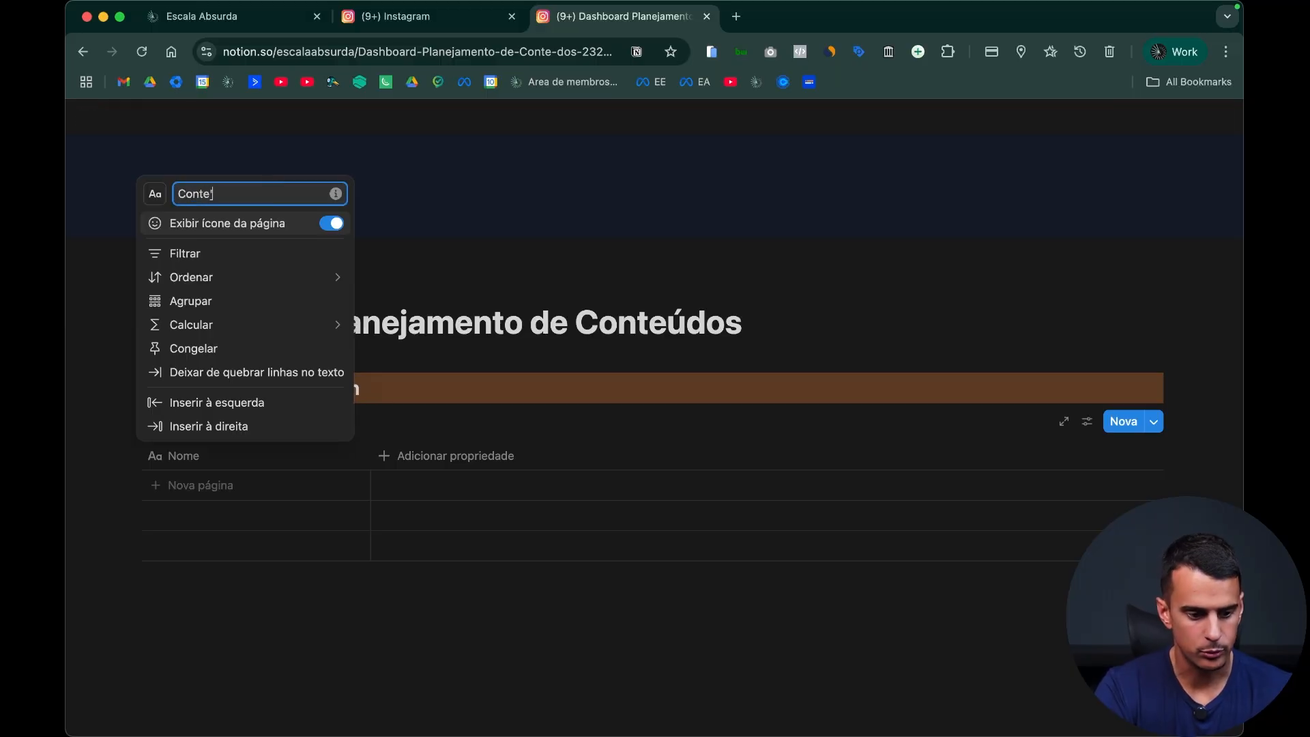
left_click(460, 507)
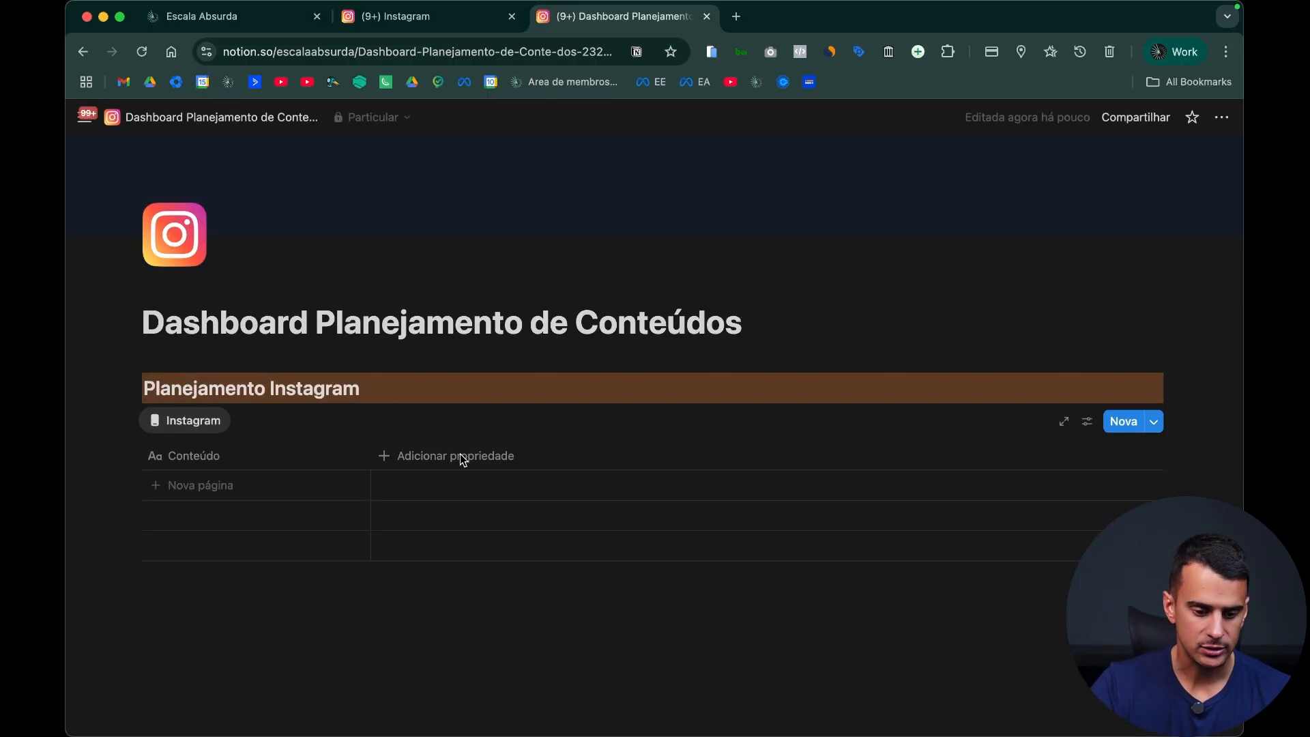
Step: Add a "Data" date property to the Instagram table and set its date format to Dia/Mês/Ano
left_click(462, 459)
scroll(554, 519, "down", 1)
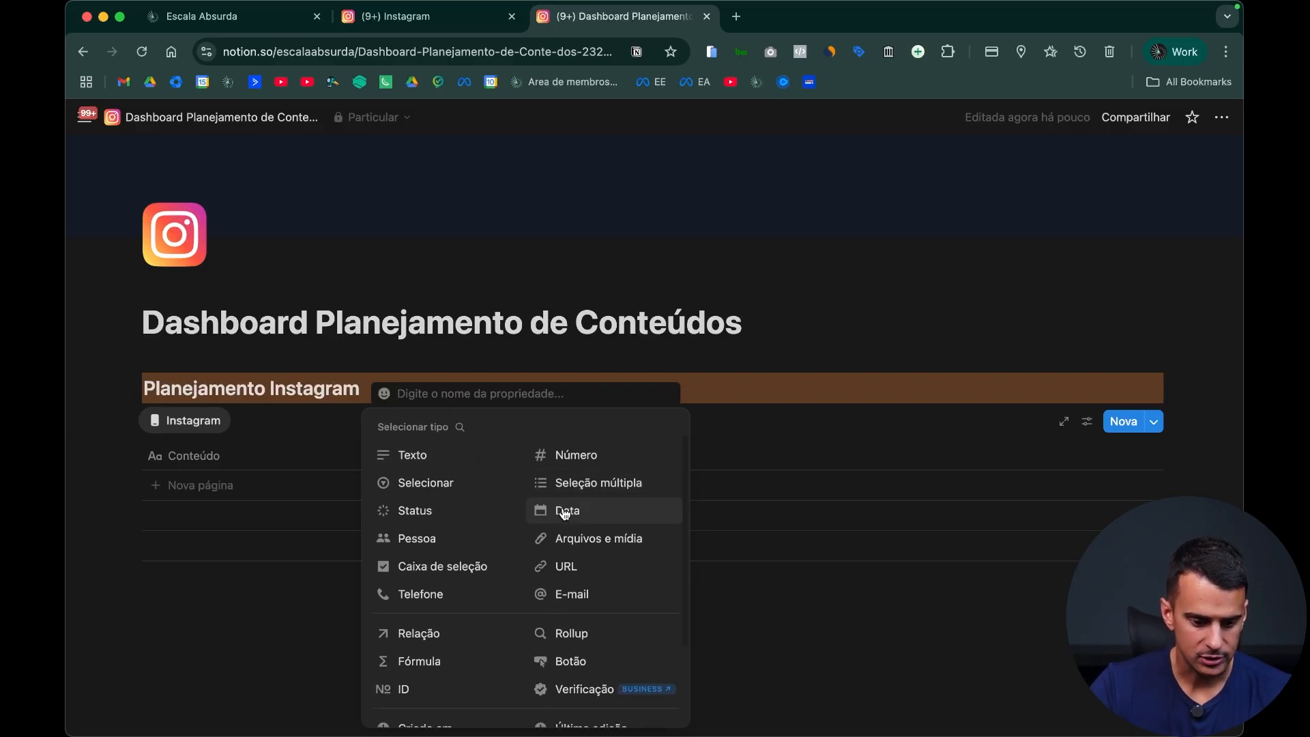
left_click(556, 517)
left_click(446, 460)
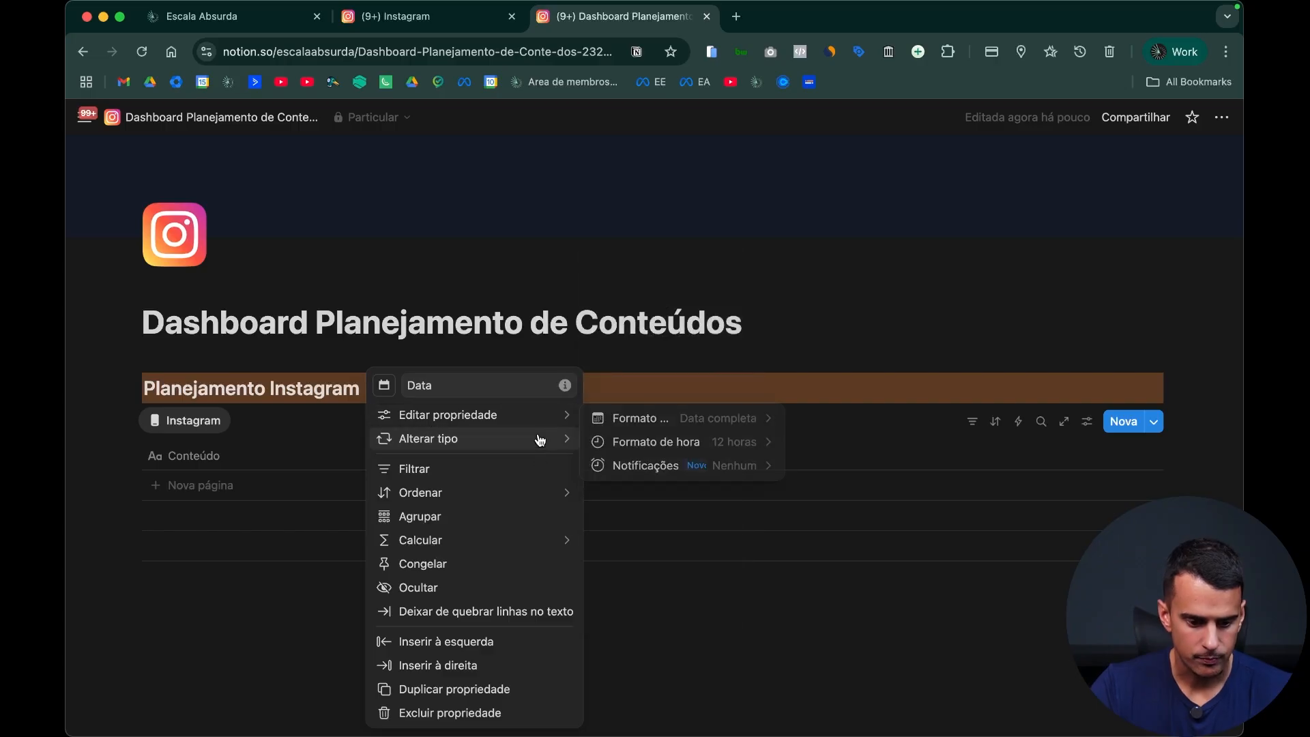
mouse_move(543, 423)
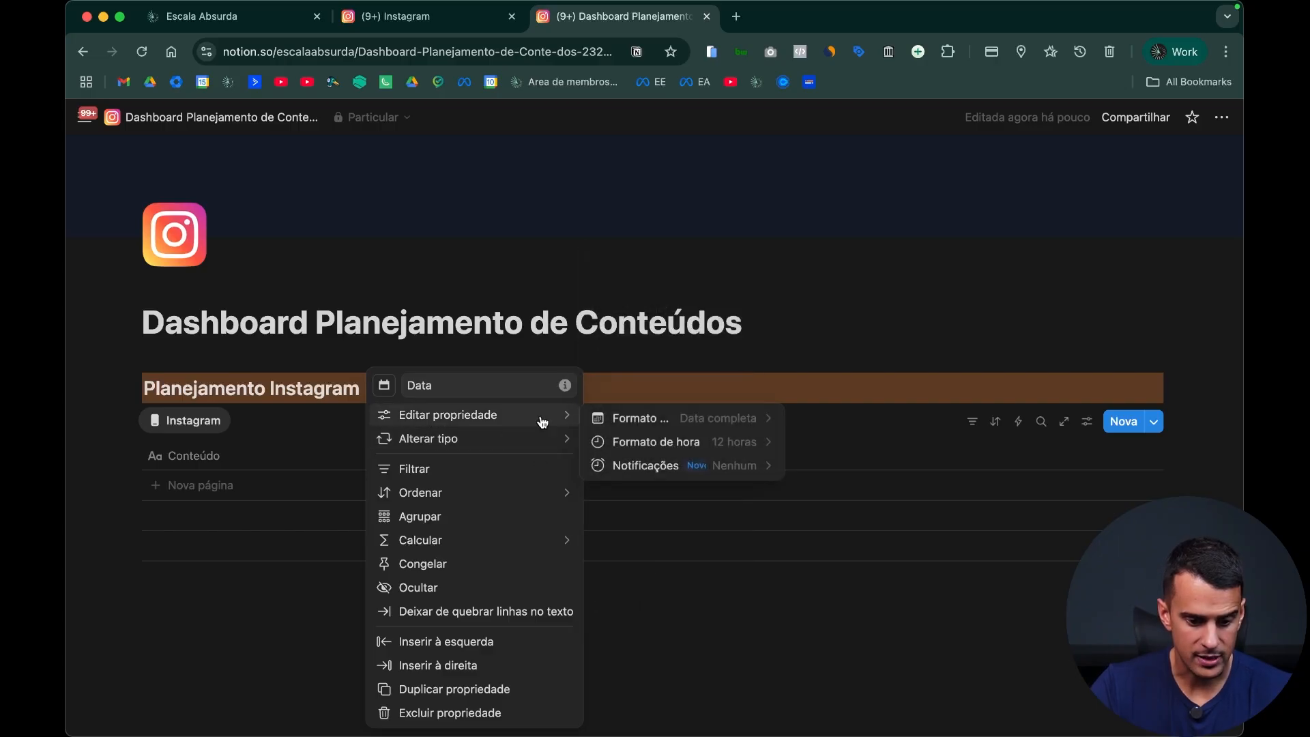
left_click(717, 427)
left_click(696, 491)
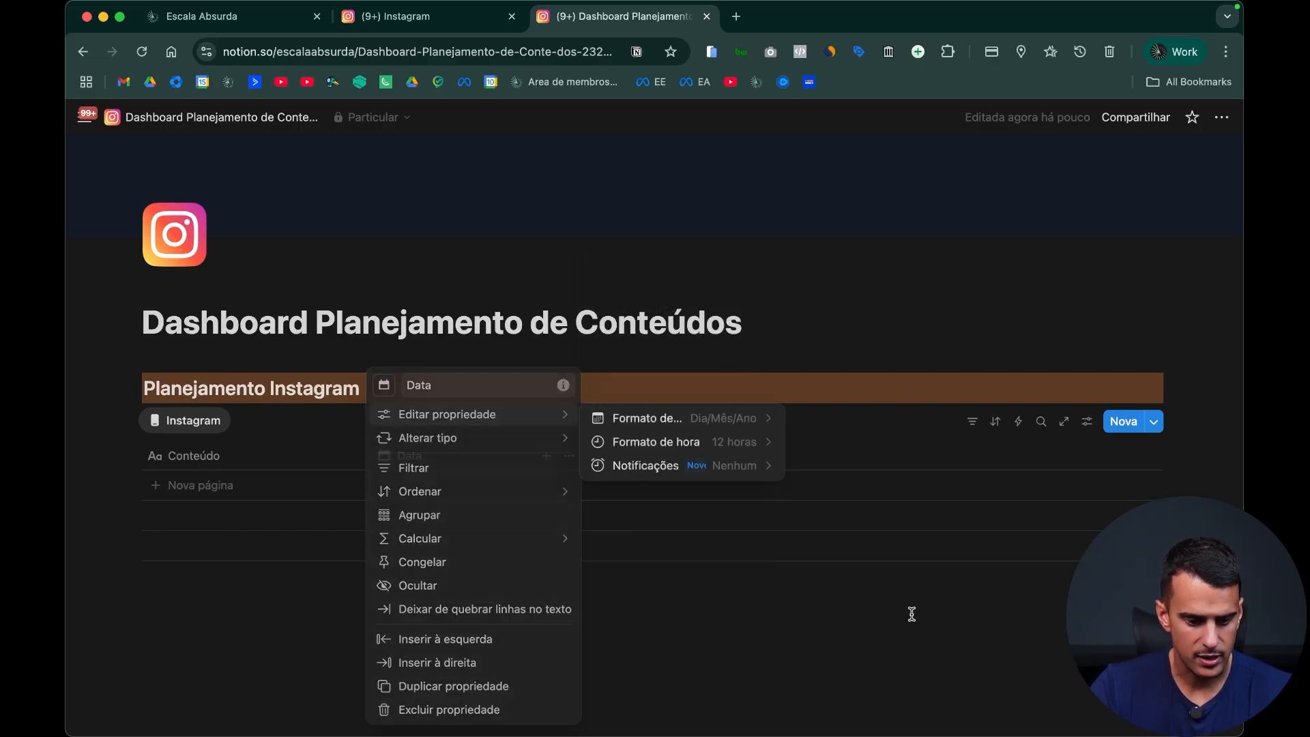
left_click(912, 615)
left_click(912, 626)
Step: Open the Carrossel entry of 16 July 2025 in the existing Instagram calendar and examine its property list
key("ctrl+shift+Tab")
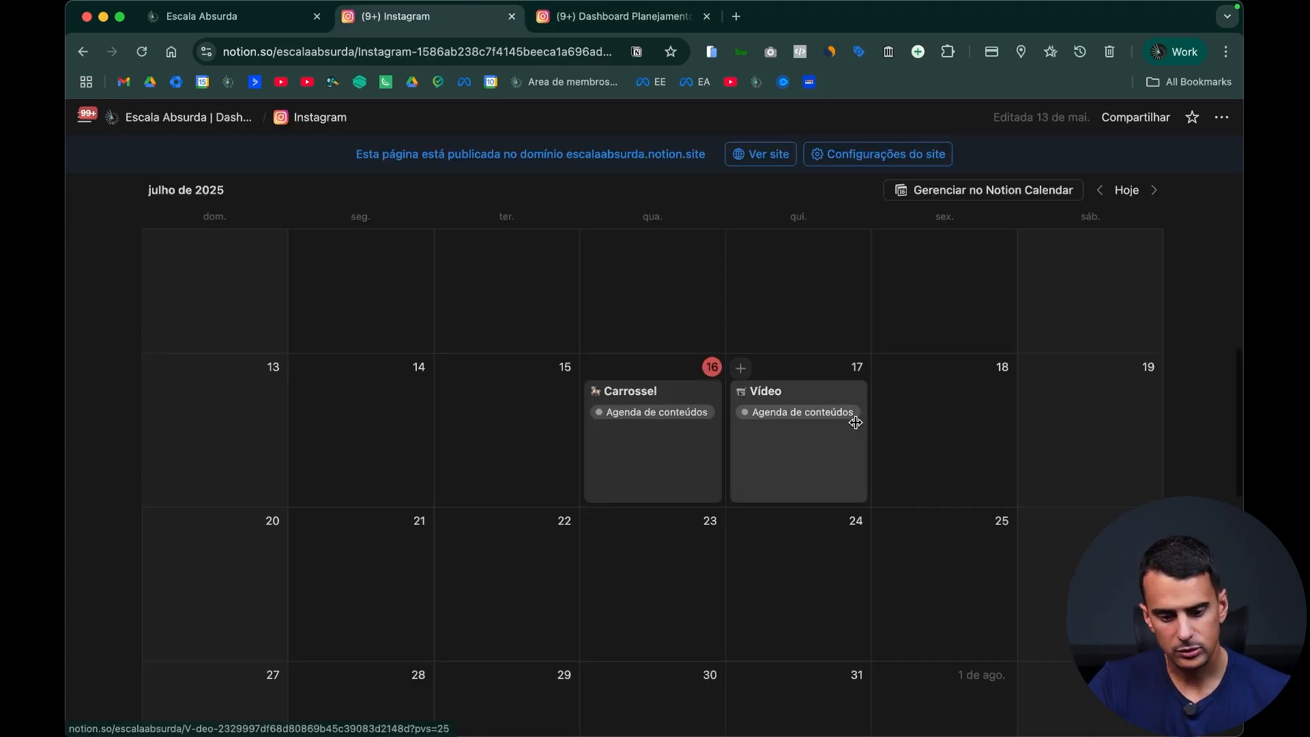
left_click(665, 464)
scroll(511, 487, "down", 3)
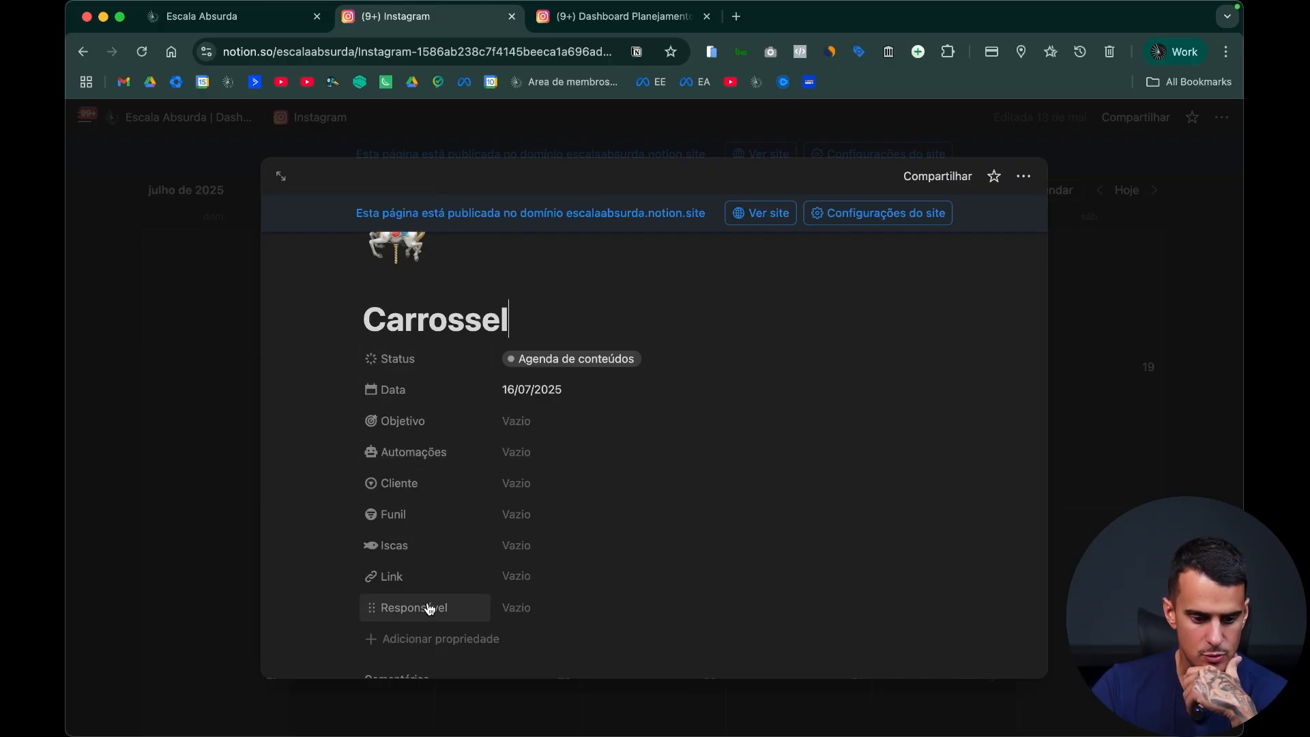
Step: Return from the Carrossel entry to the planning dashboard and add a select property named "Cliente" to the Instagram table
left_click(1190, 389)
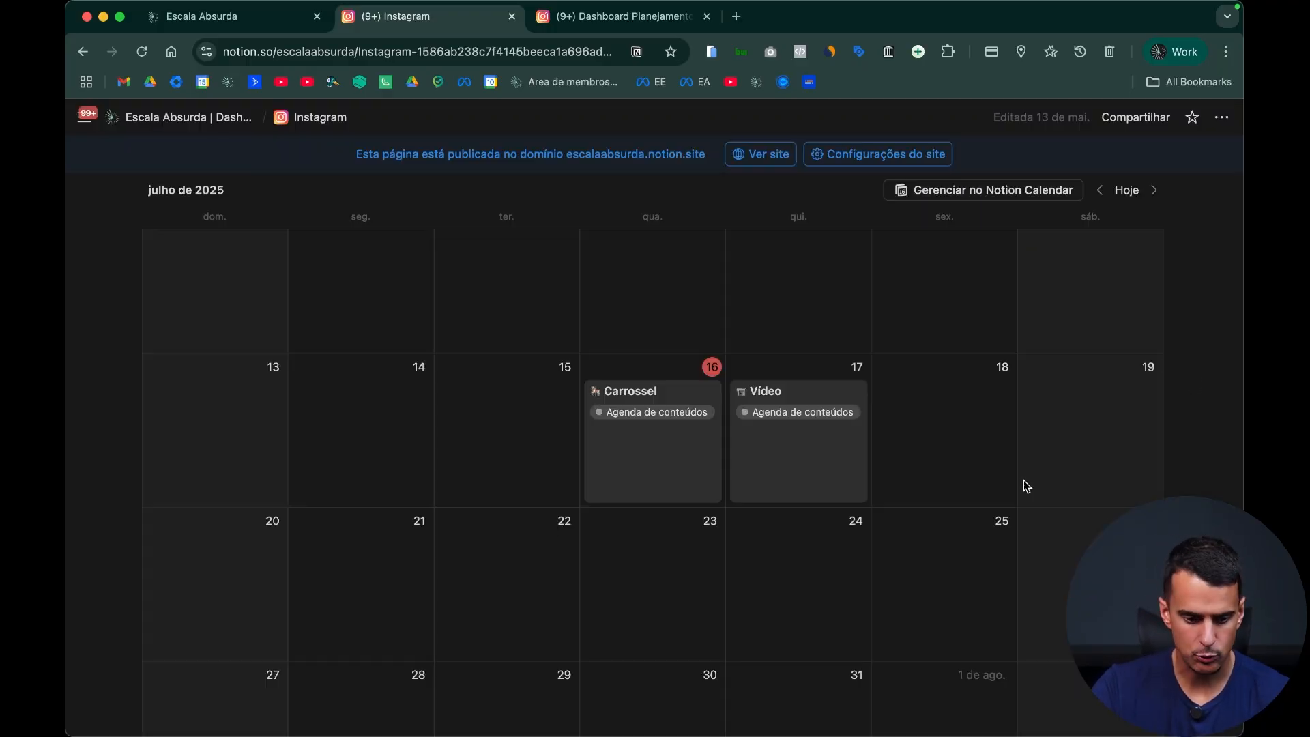
key("ctrl+Tab")
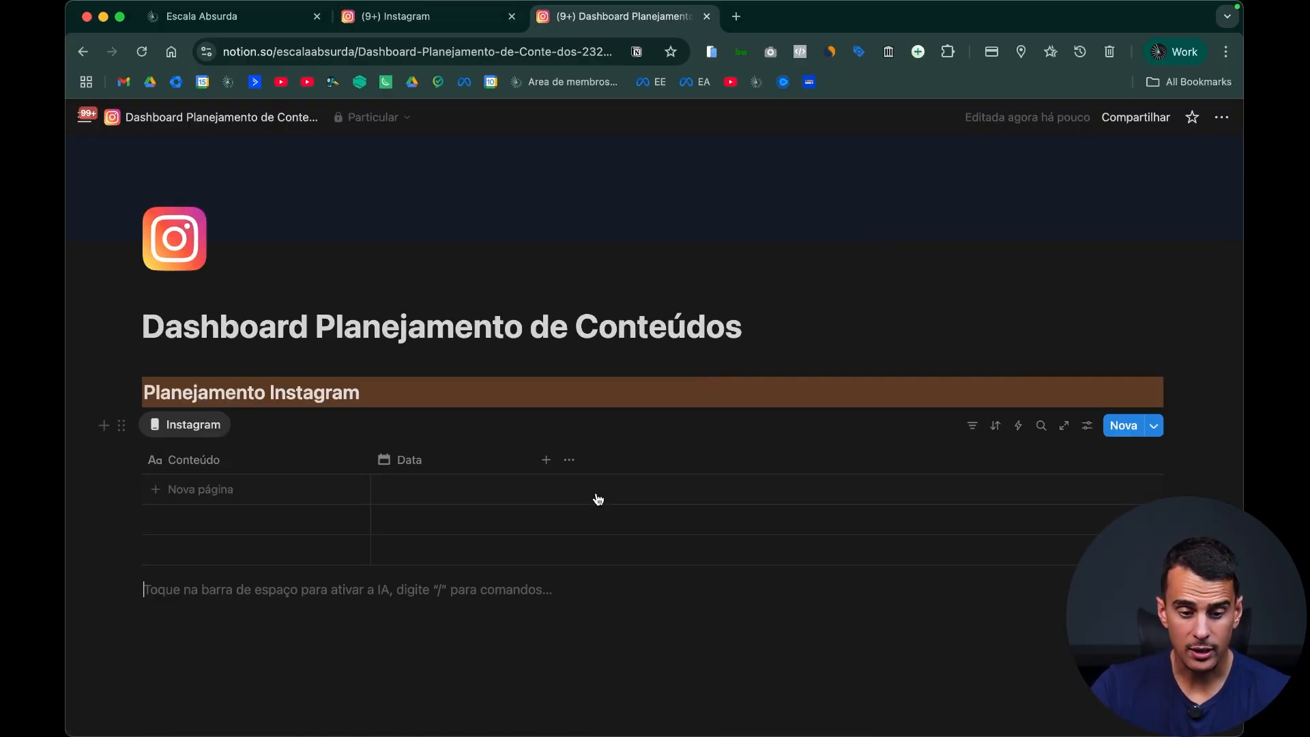
left_click(546, 459)
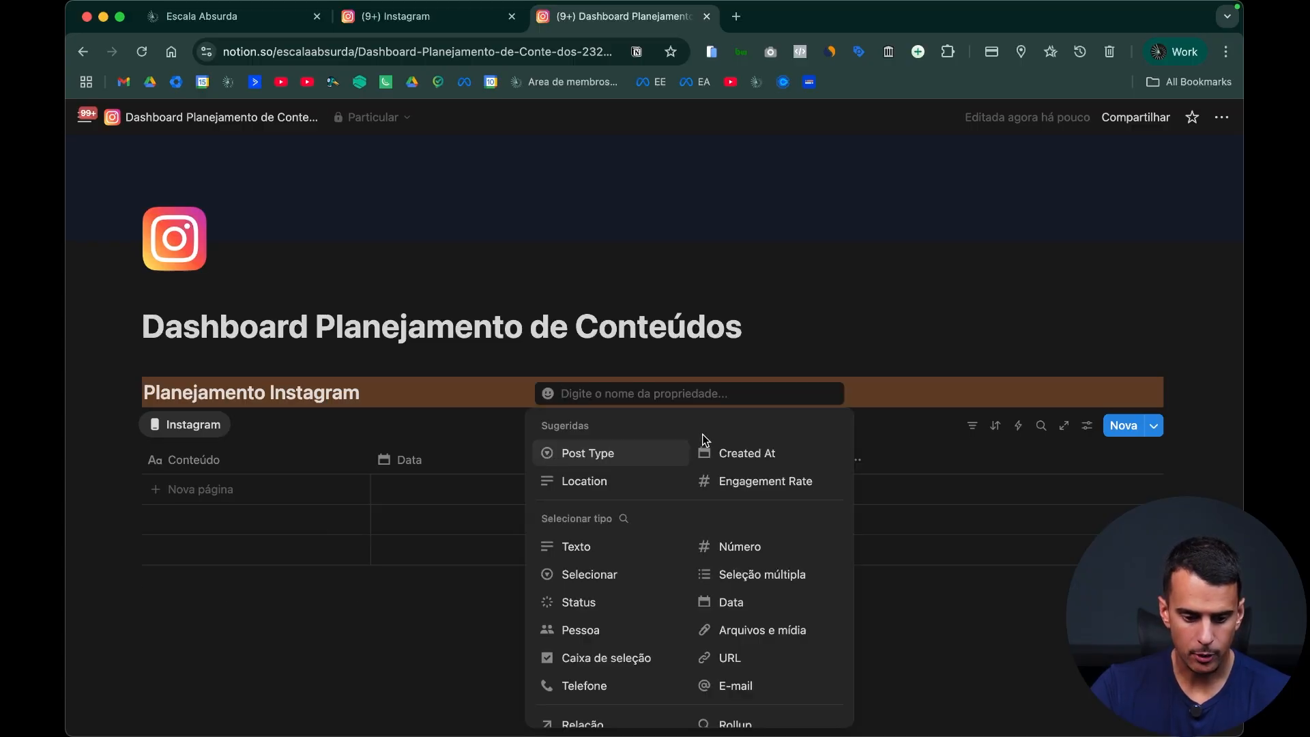
left_click(626, 575)
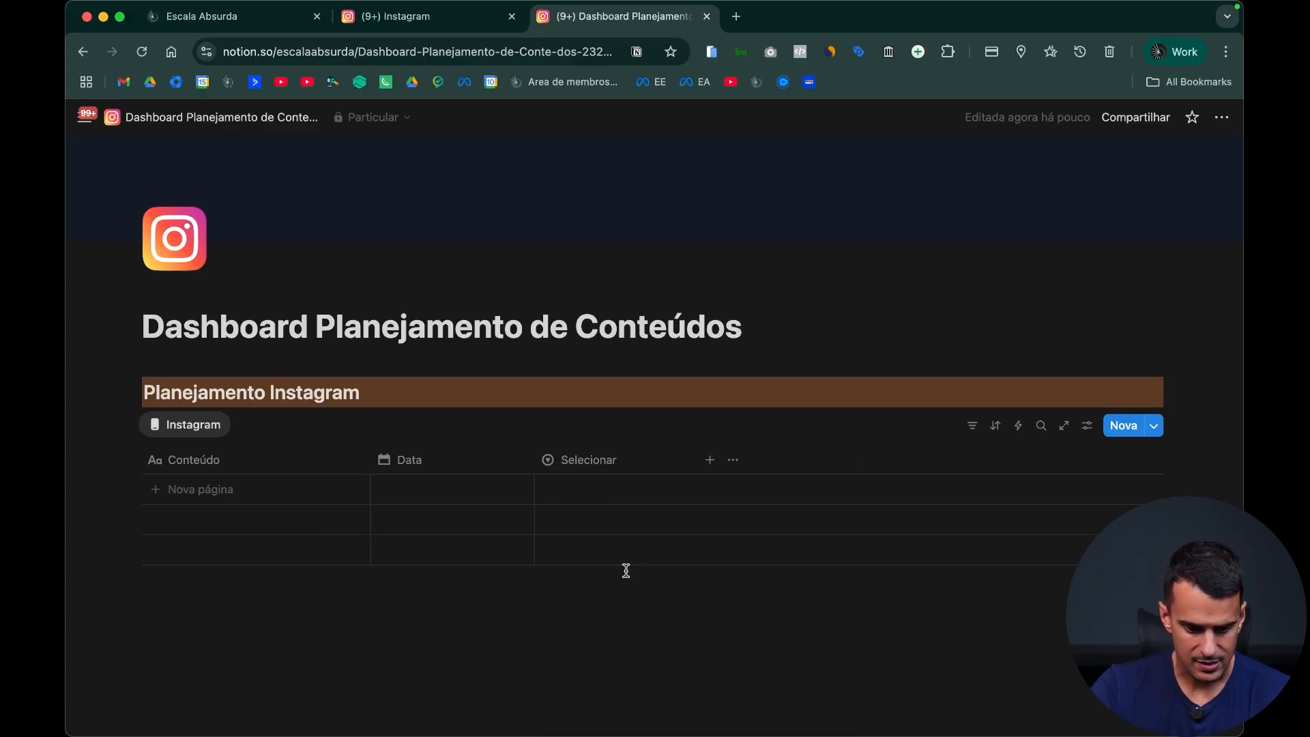
left_click(625, 464)
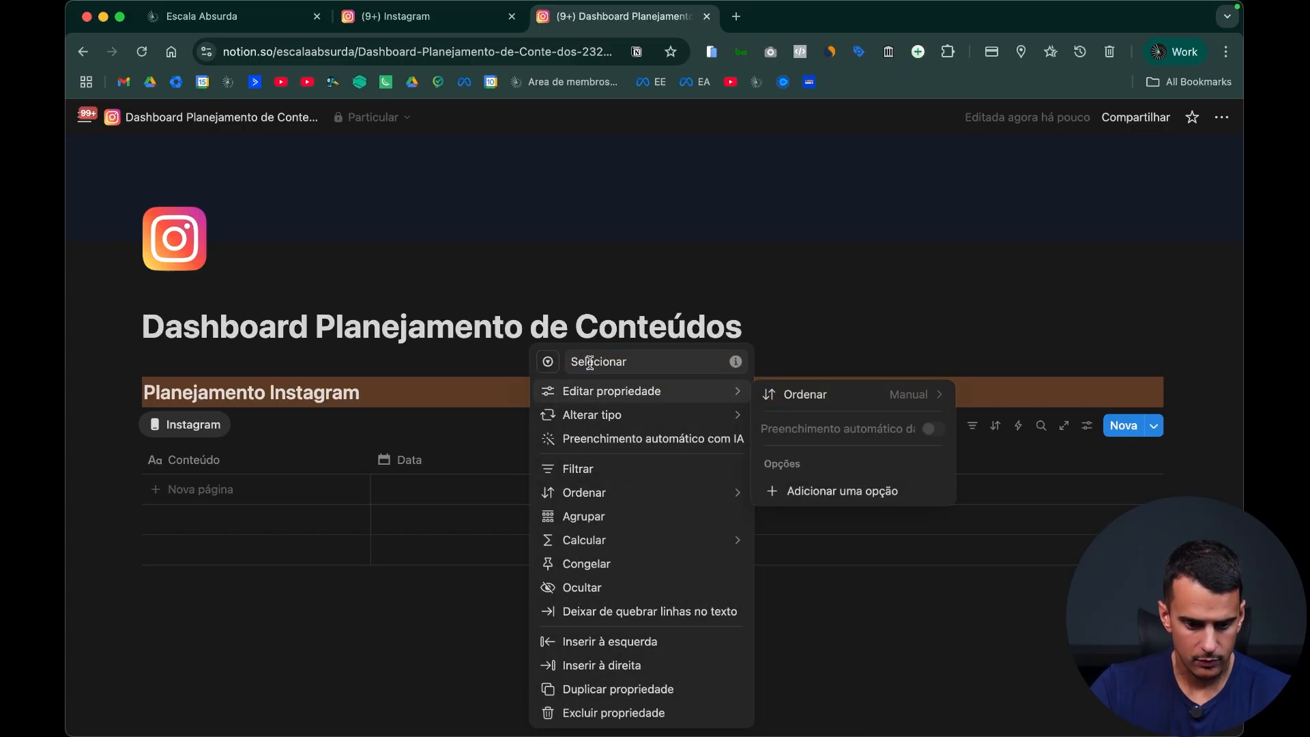
key("super+a")
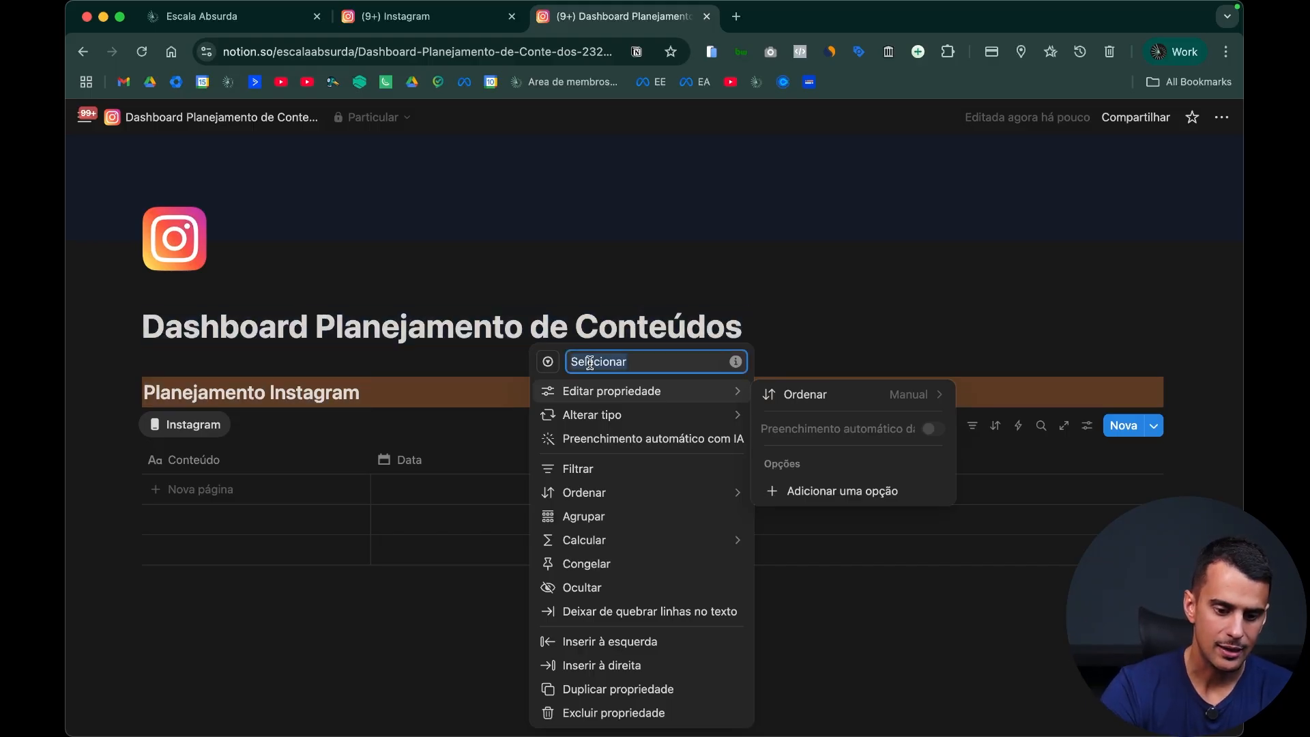
type("Cliente")
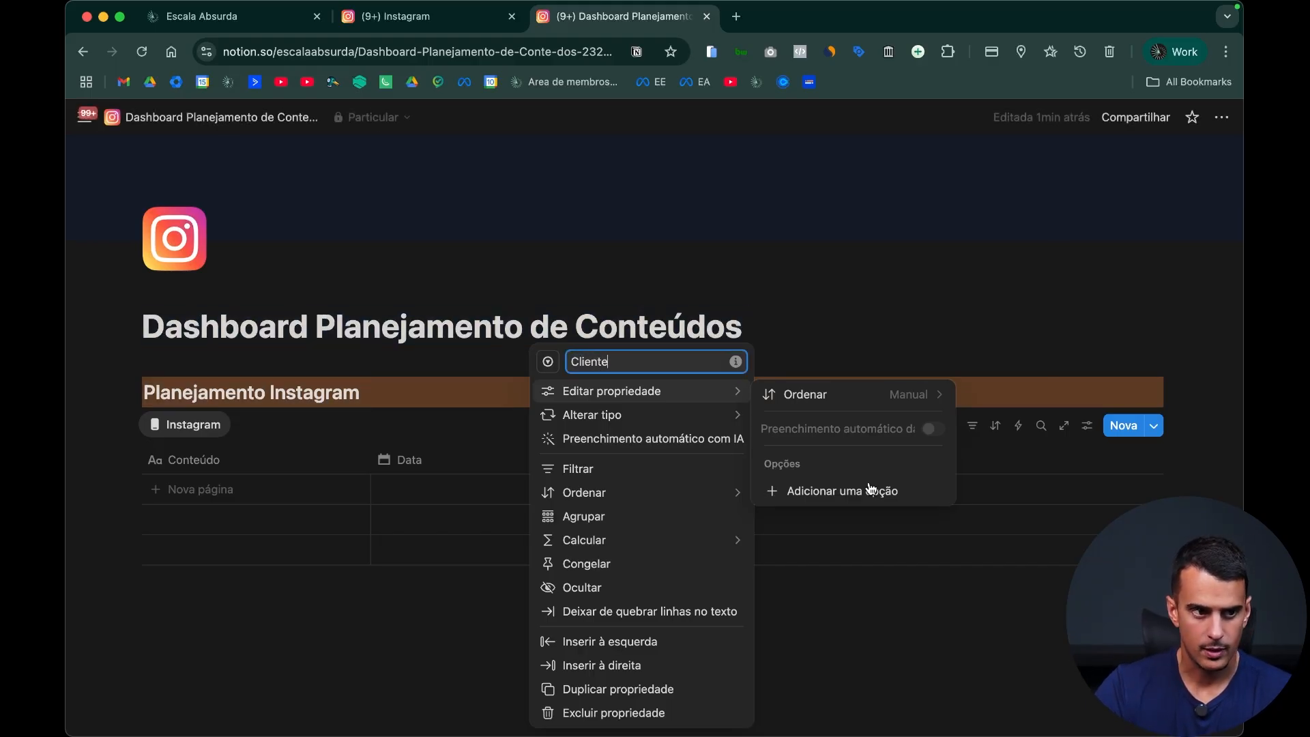
left_click(919, 626)
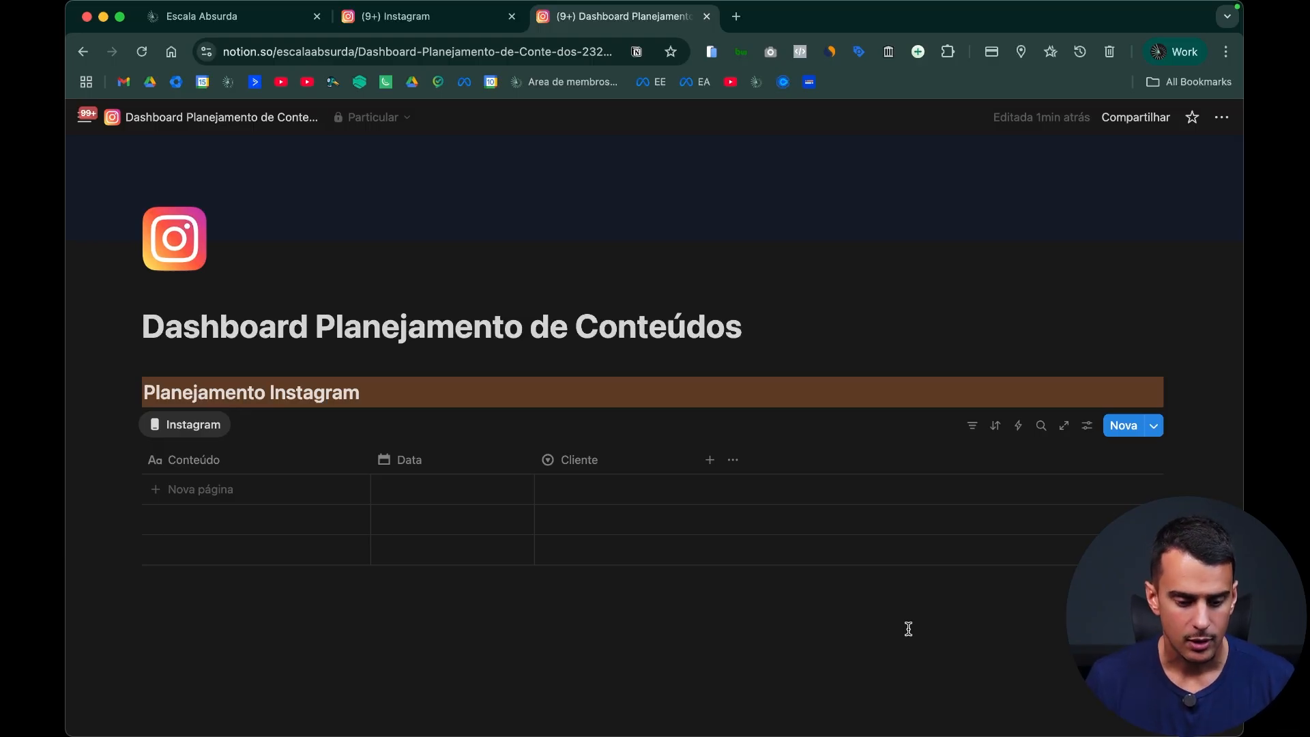
Step: Add the options "Cliente A" and "Cliente B" to the Cliente property
left_click(626, 465)
mouse_move(650, 390)
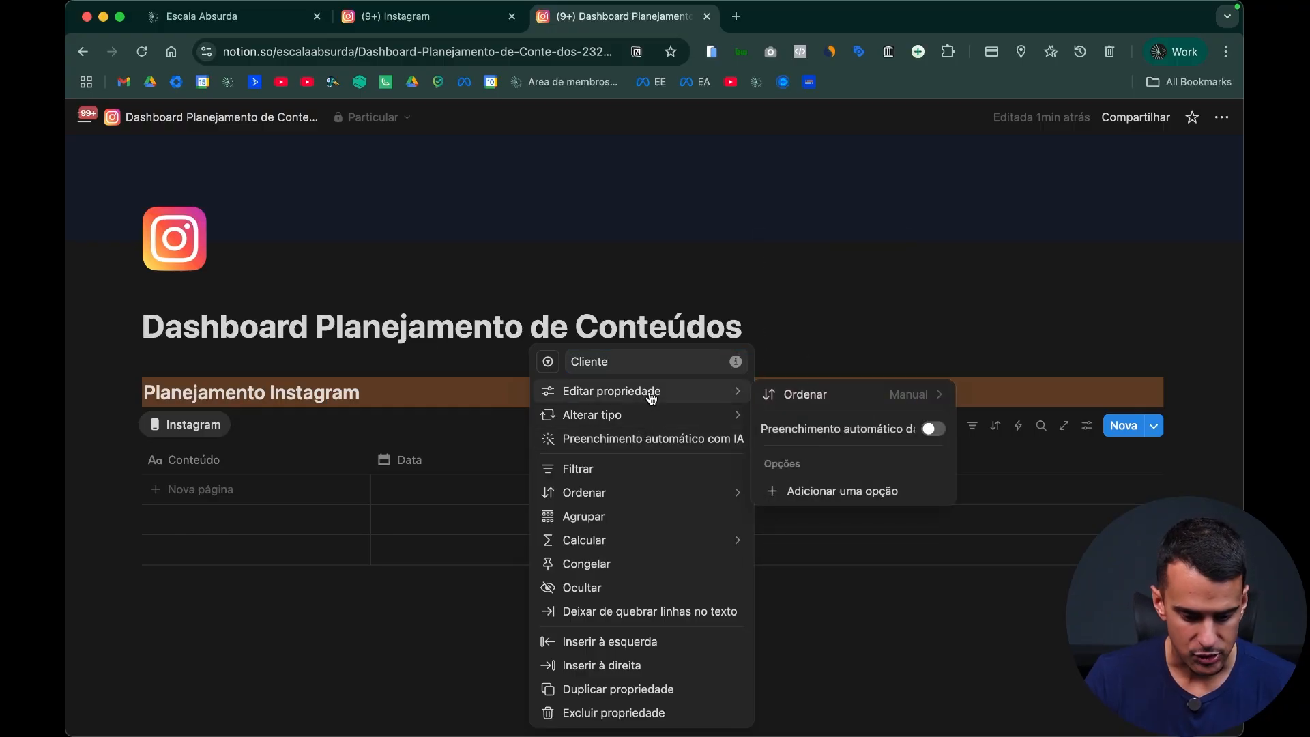
left_click(876, 486)
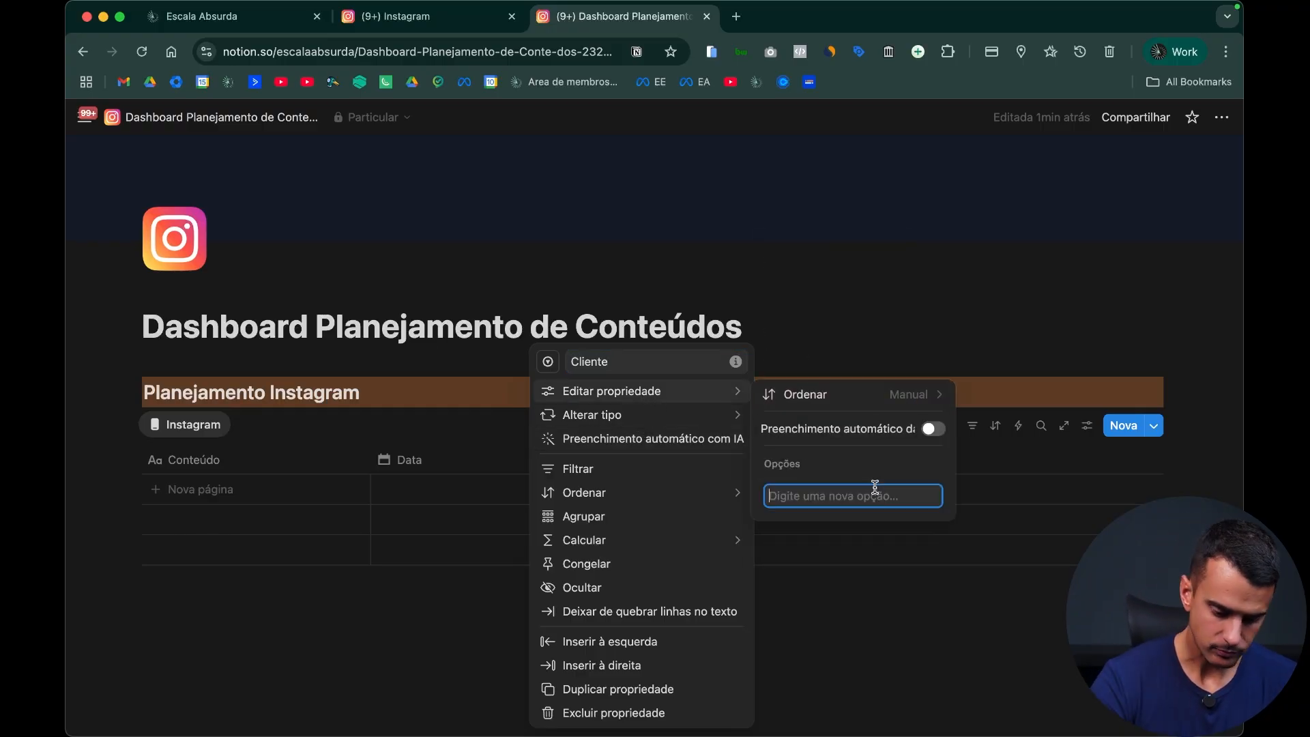
type("Cliente A")
key("Return")
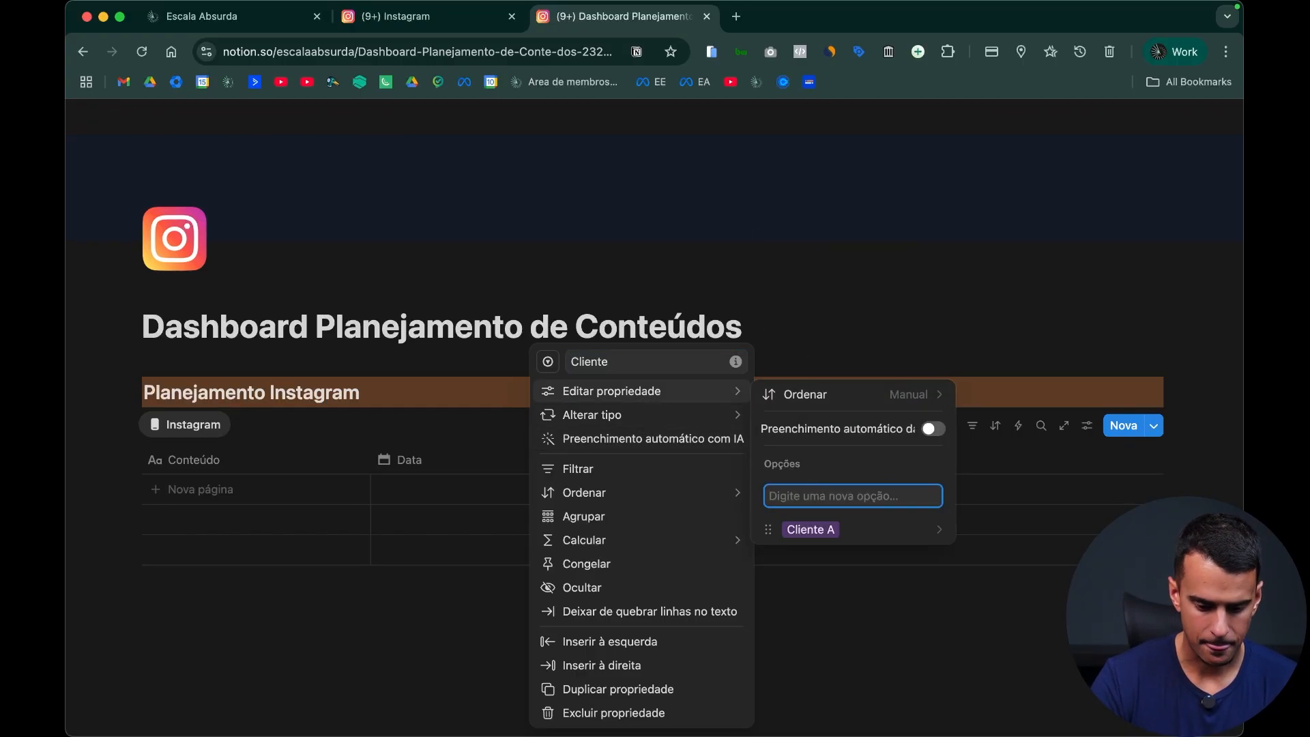
type("Cliente B")
key("Return")
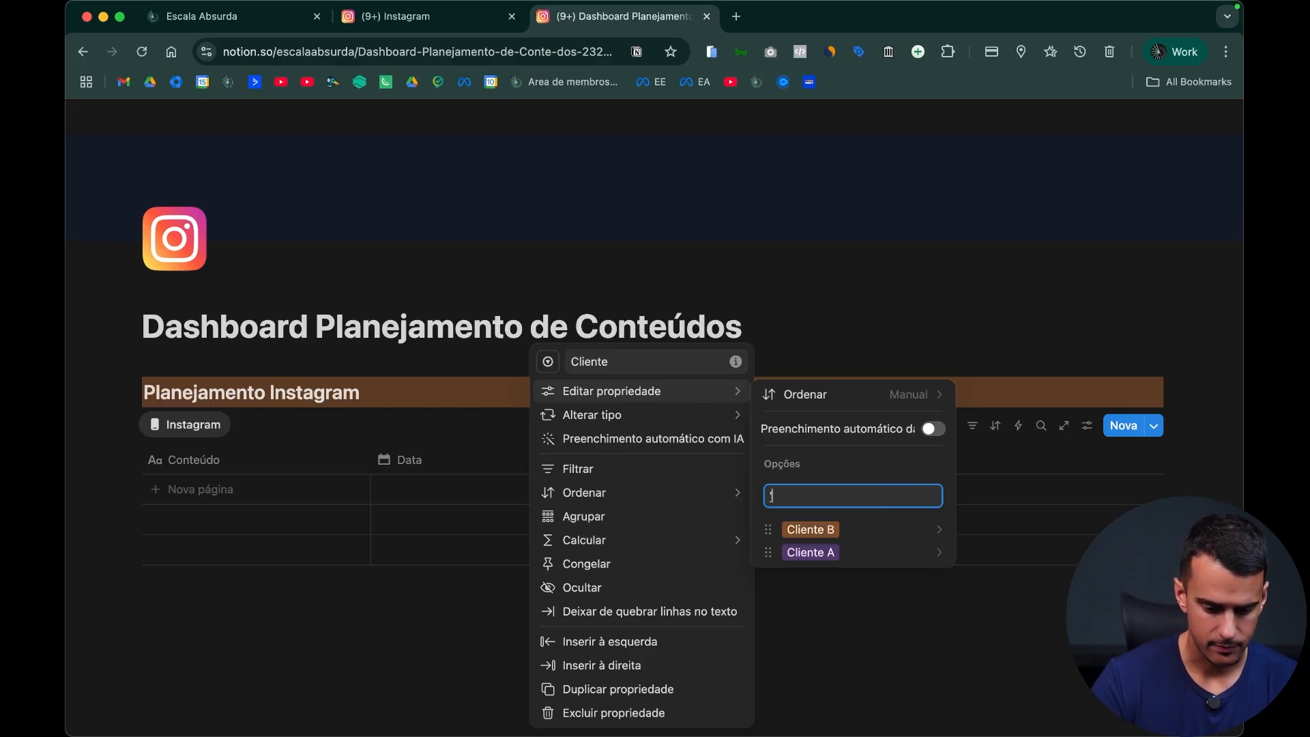
Step: Rename the Cliente B and Cliente A options with two clients' first names
type("Cliente")
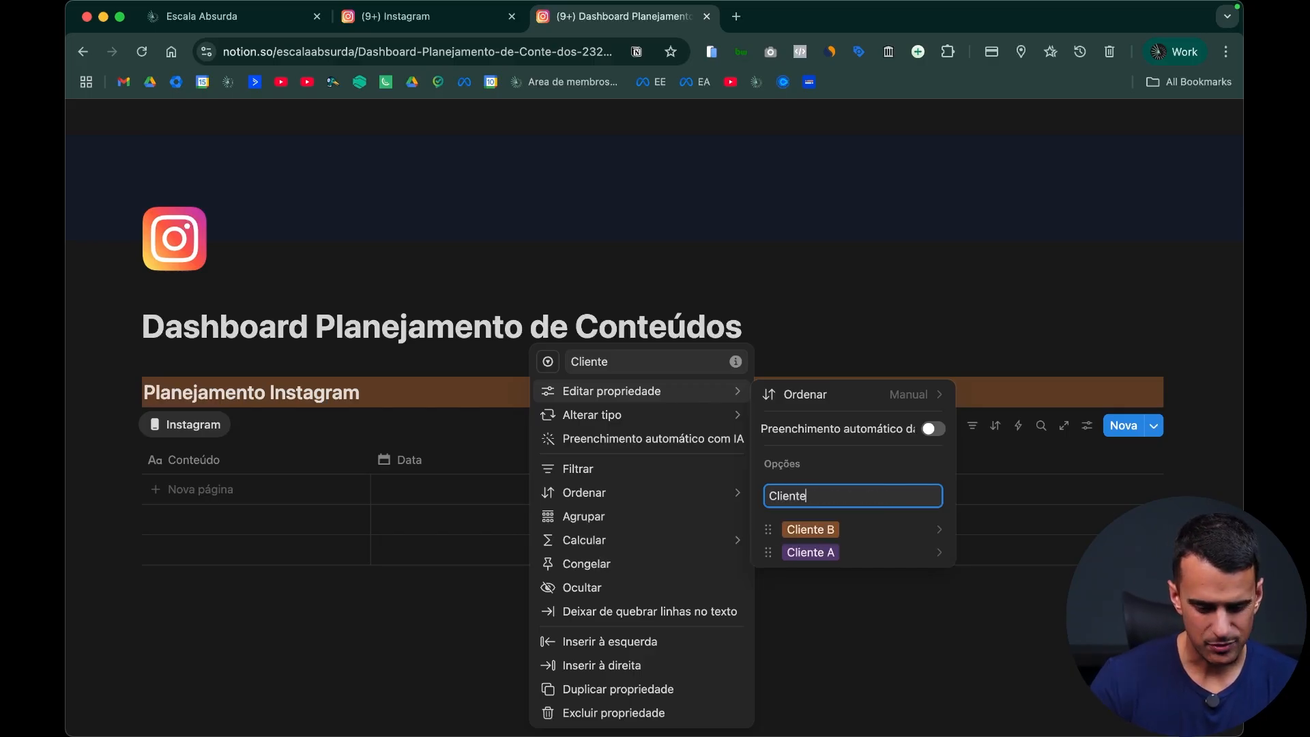
left_click(876, 534)
left_click(872, 496)
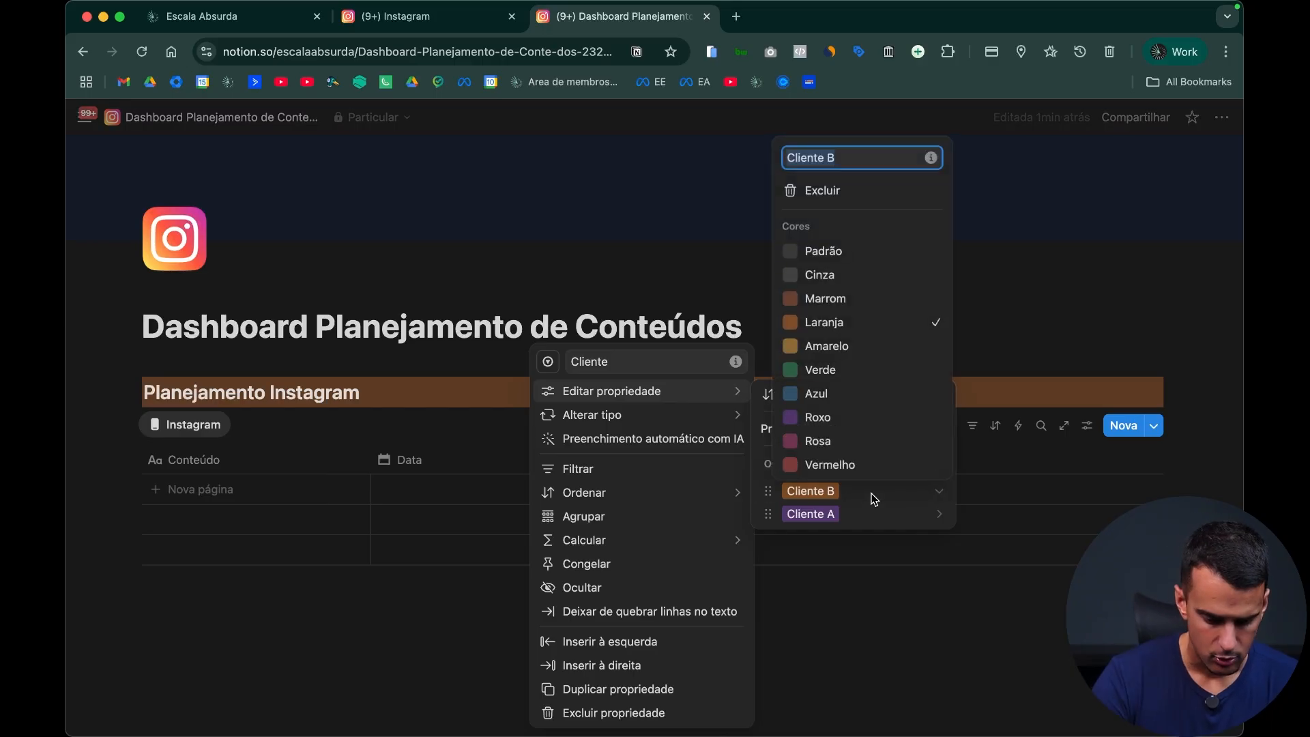
type("Jran")
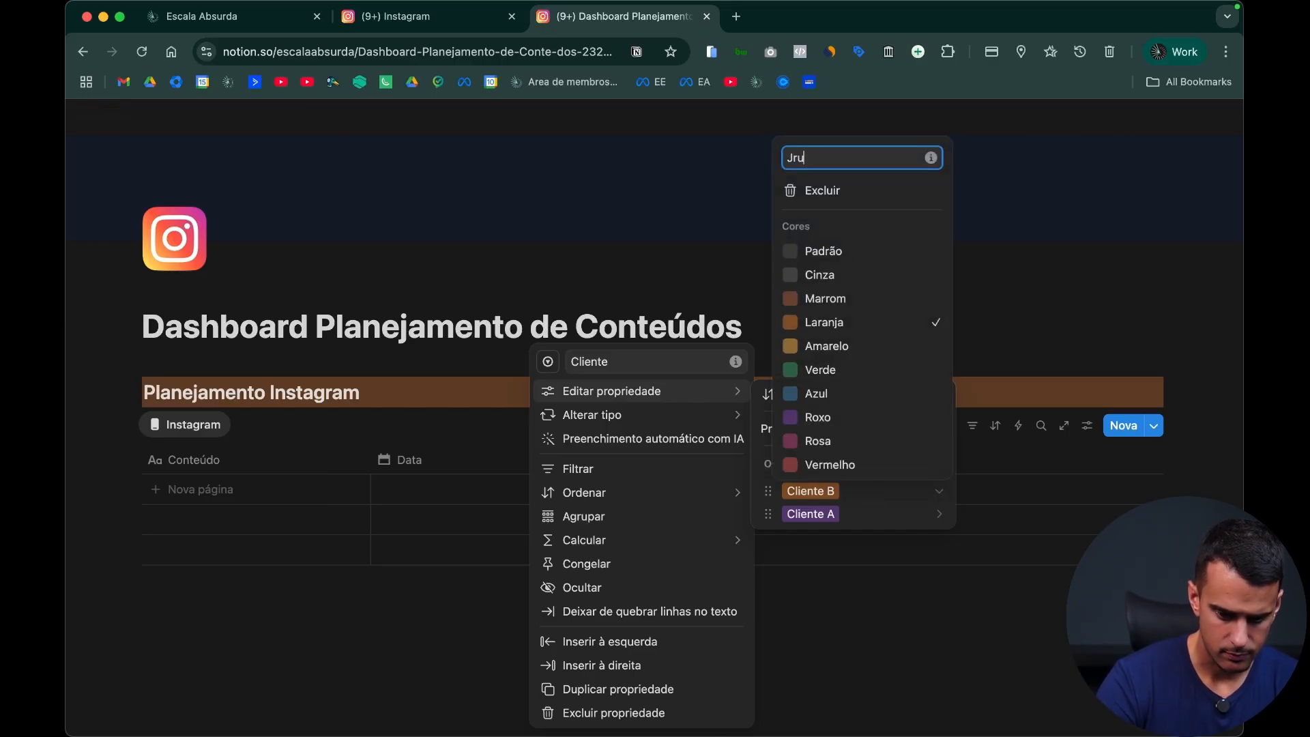
key("Escape")
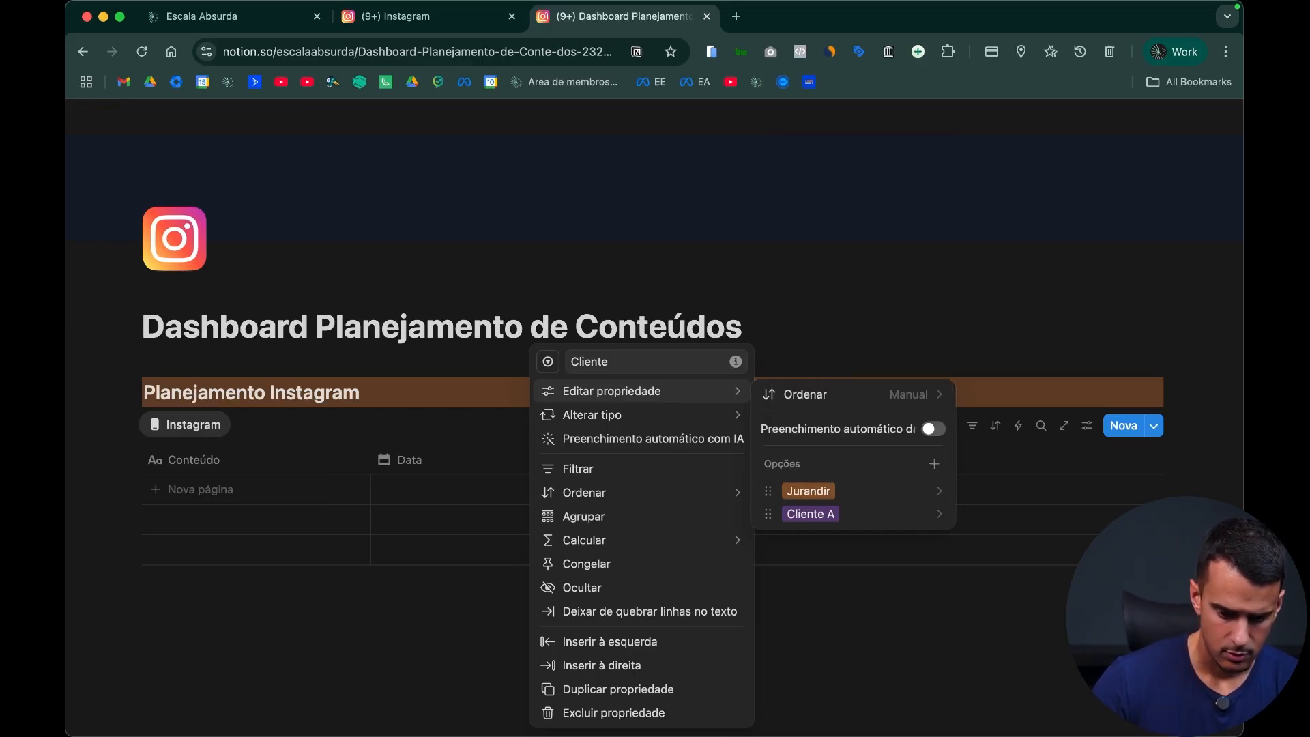
left_click(876, 513)
type("Enzo")
key("Escape")
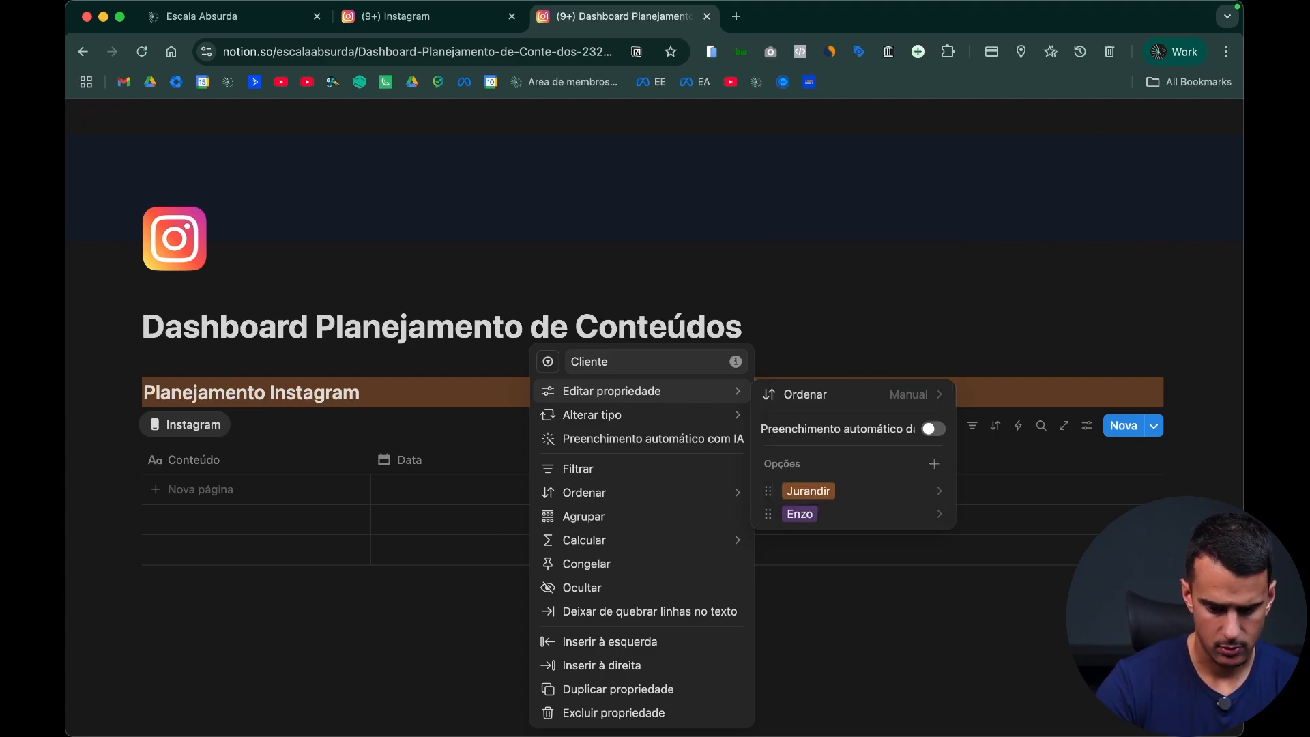
Step: Add a third option with another client's first name to the Cliente property and close its settings
left_click(936, 464)
type("Bento")
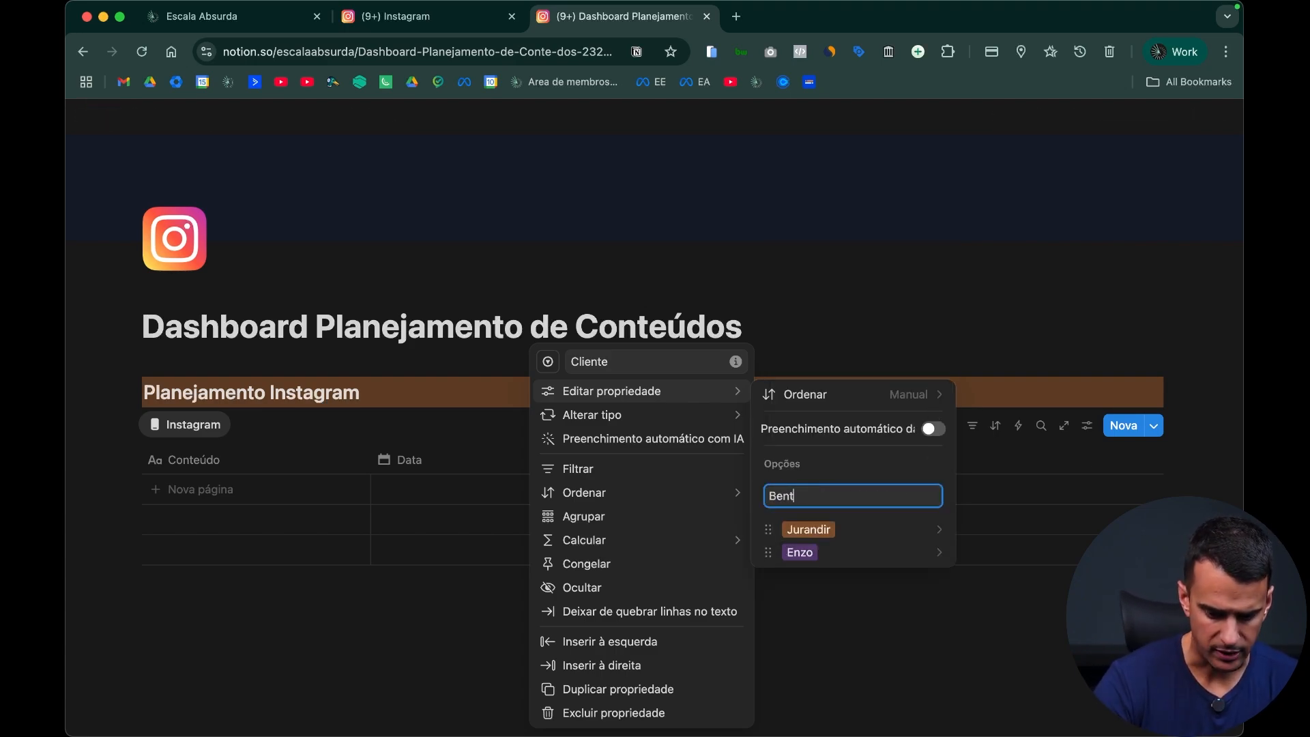
key("Return")
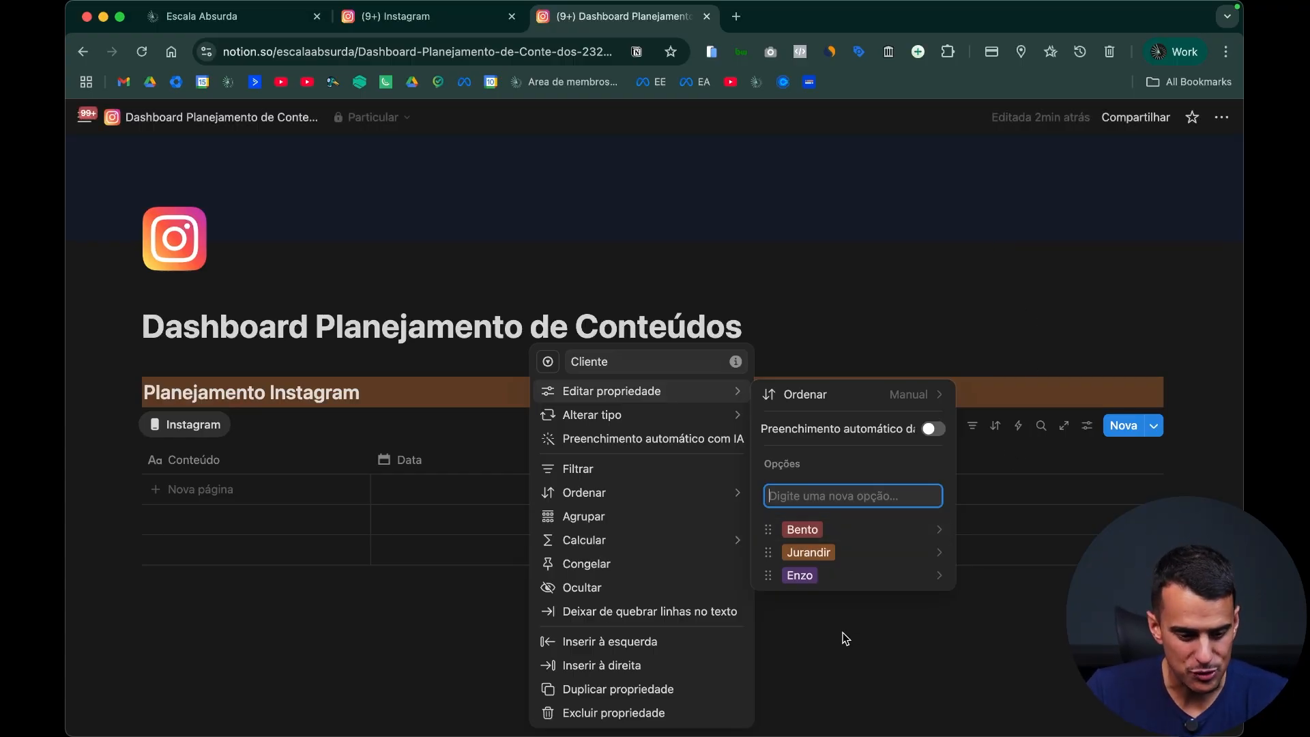
left_click(355, 600)
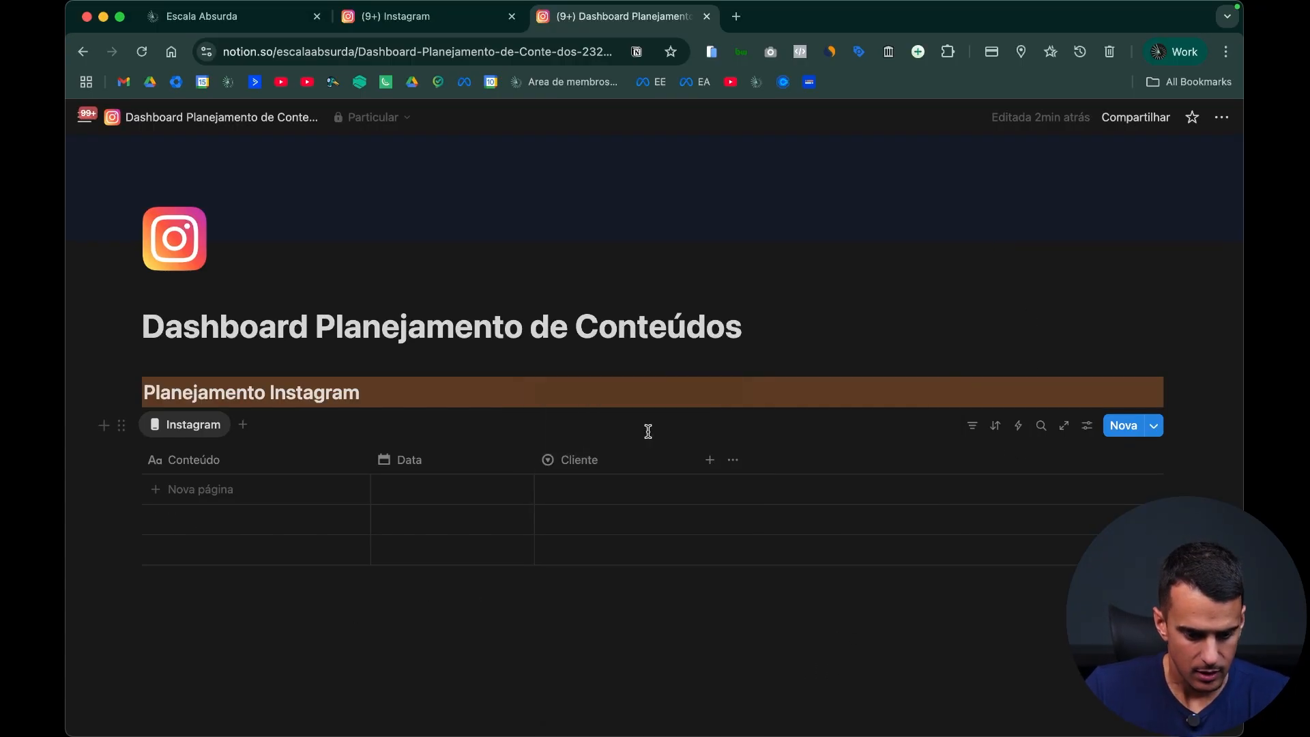
Step: Give the Cliente property a briefcase icon found by searching for "work"
left_click(567, 460)
left_click(548, 363)
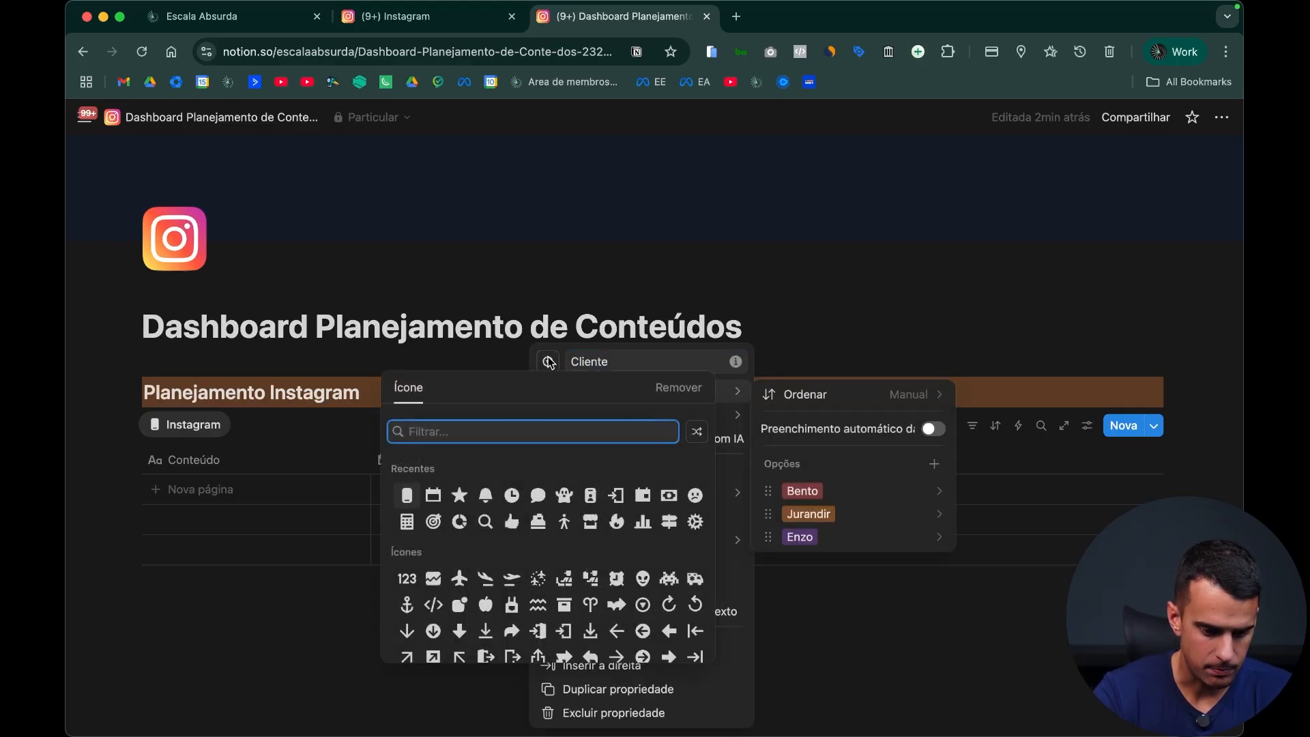
type("work")
left_click(406, 473)
left_click(453, 640)
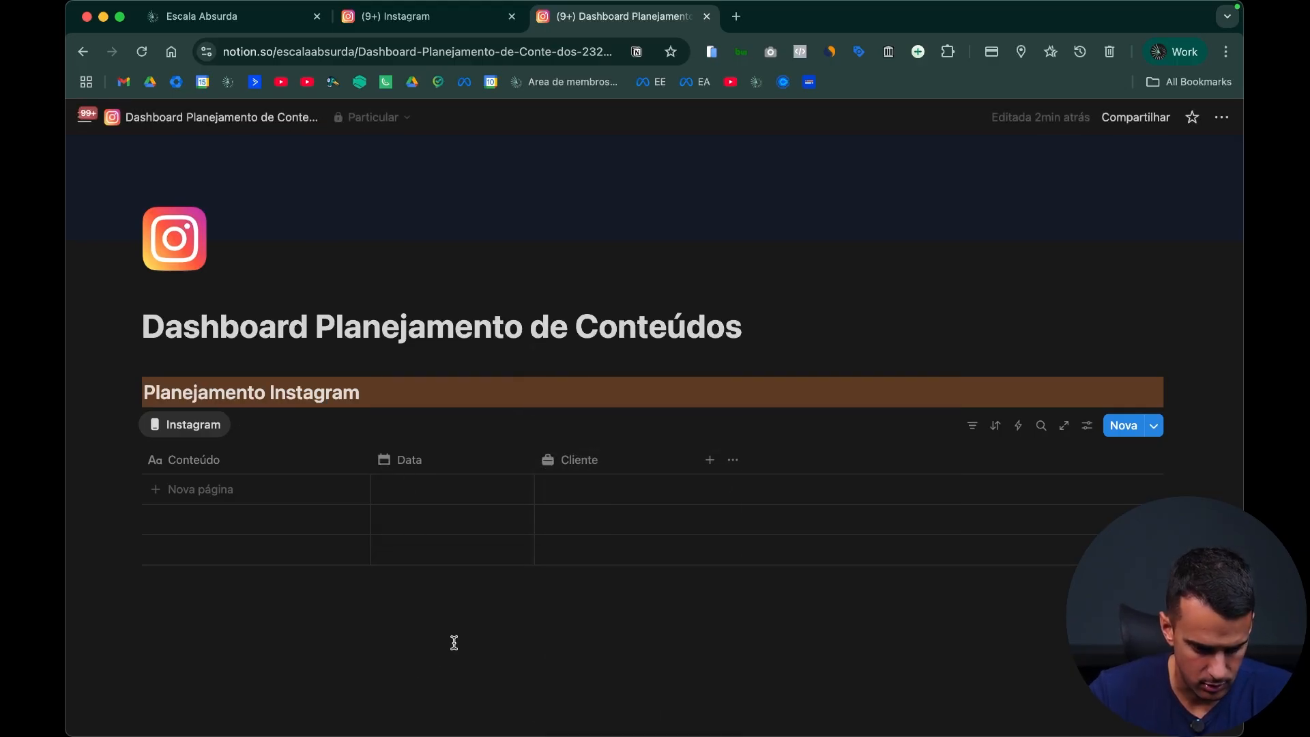
Step: Add another select property to the Instagram table and name it "Colaborador"
left_click(710, 464)
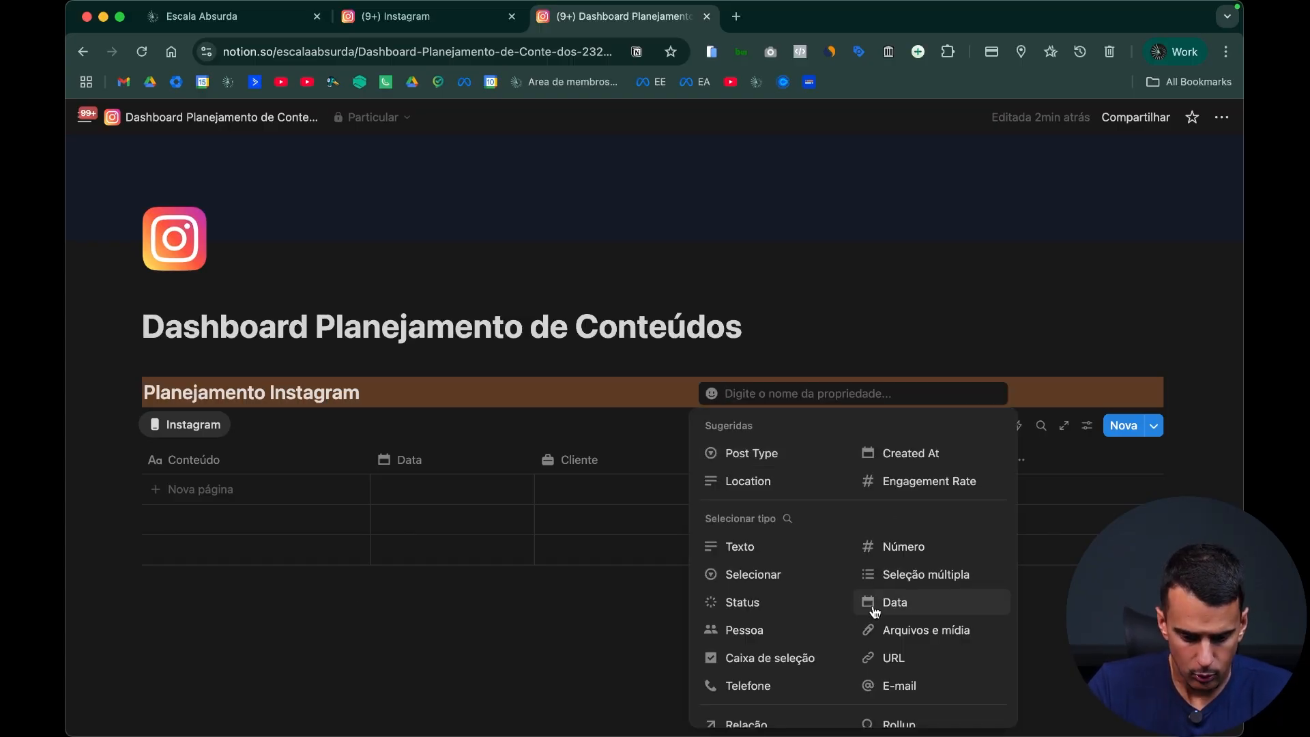
left_click(783, 580)
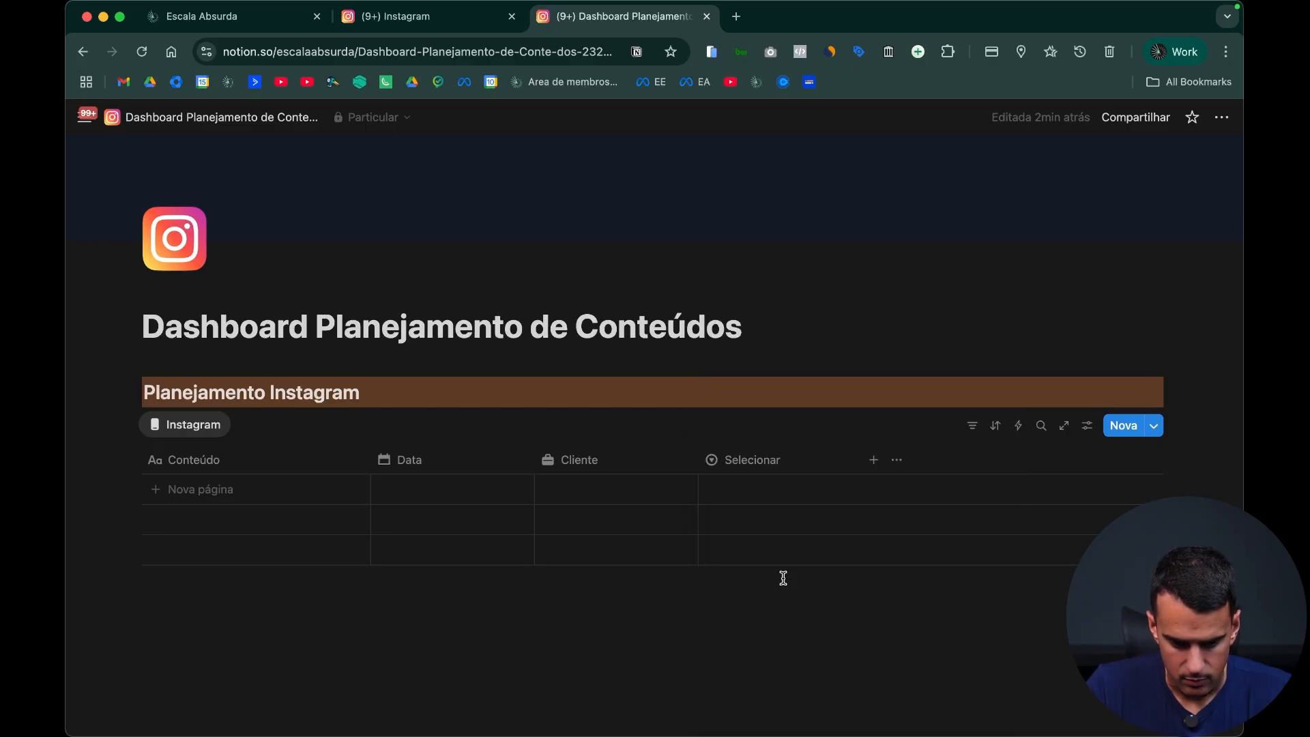
left_click(763, 468)
type("Co")
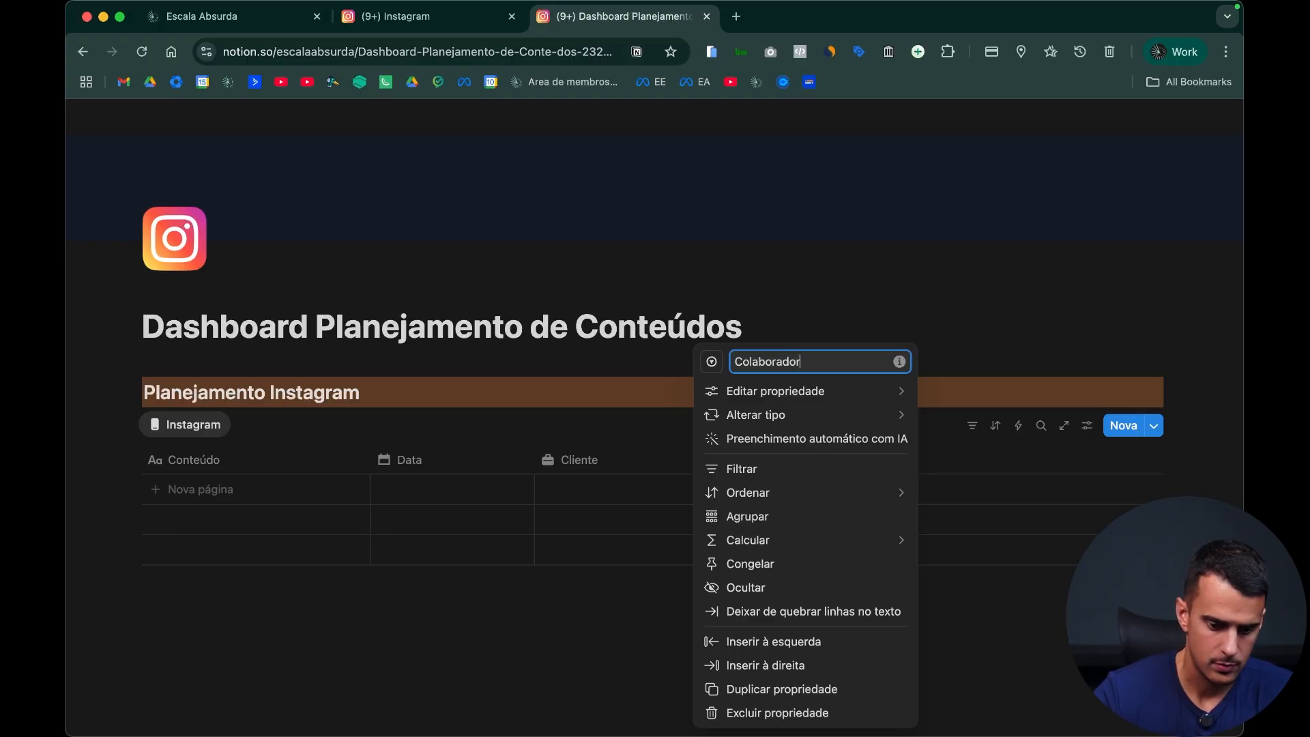
type("laborador")
Step: Give the Colaborador property a walking-person icon found by searching for "person"
mouse_move(740, 393)
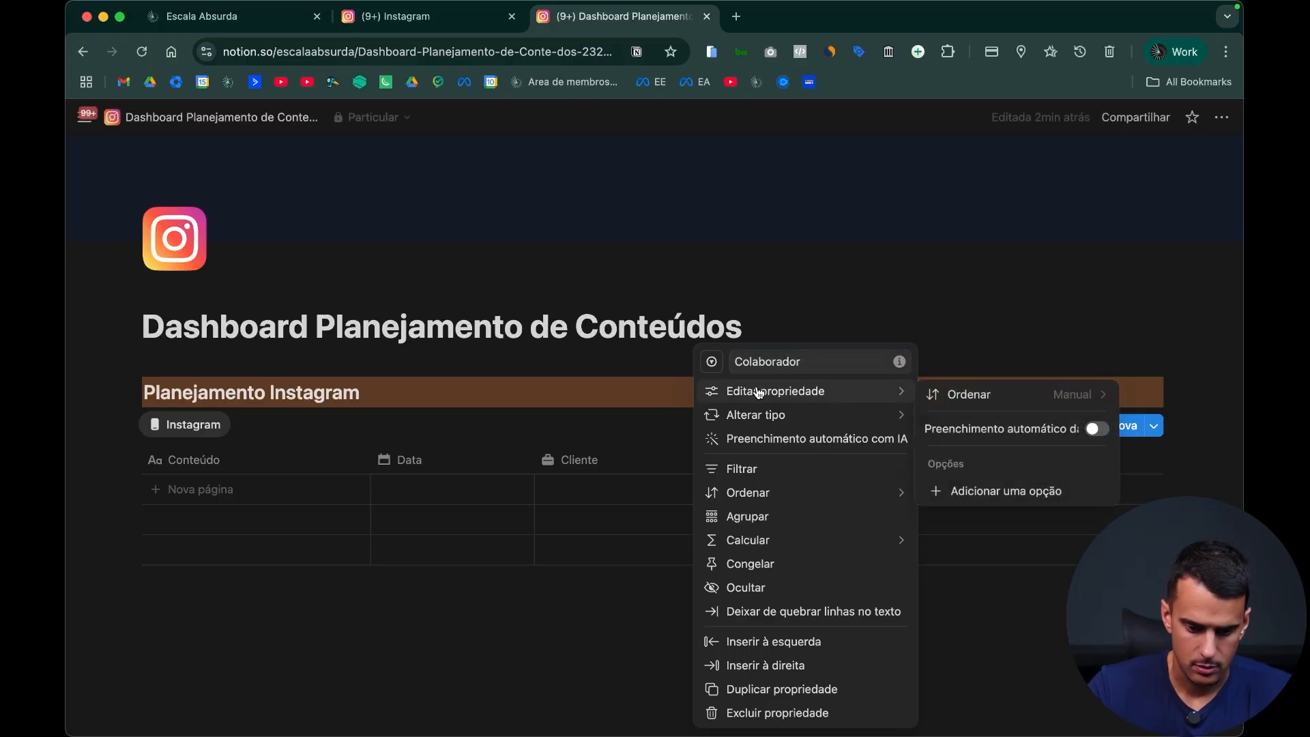
left_click(711, 362)
type("person")
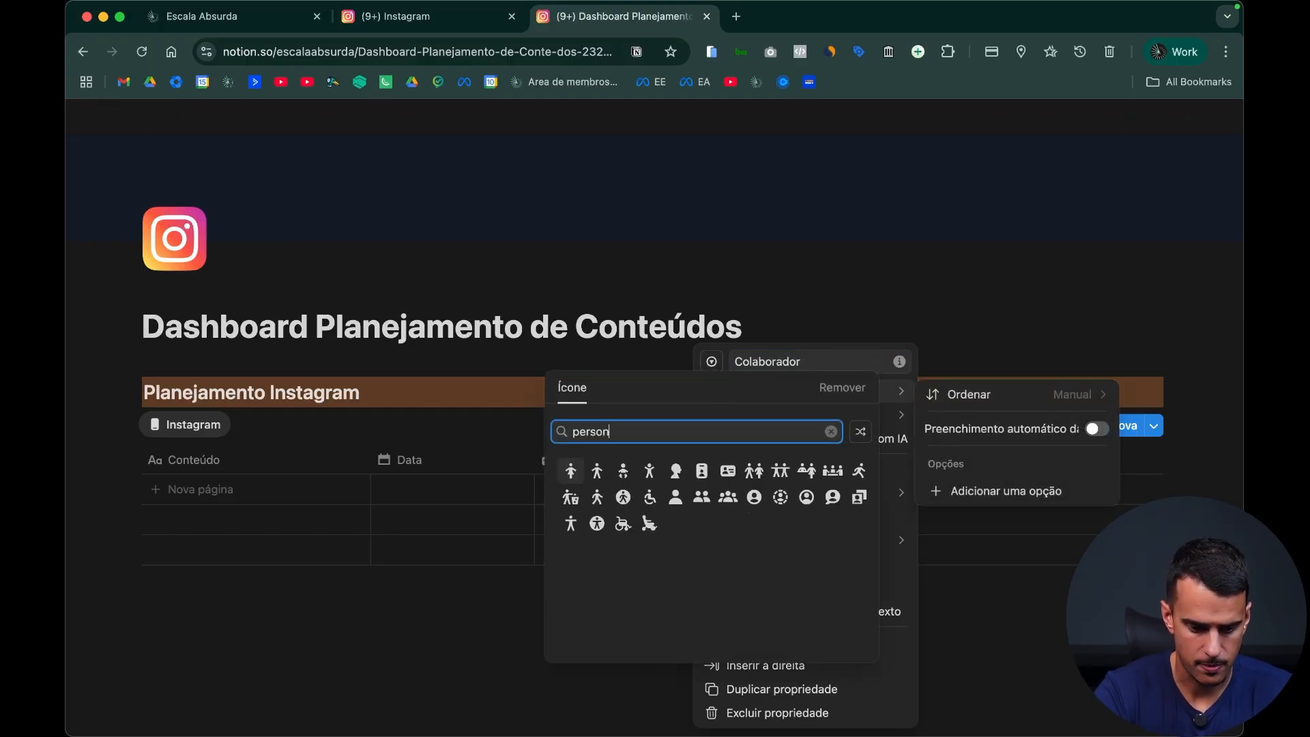
left_click(597, 471)
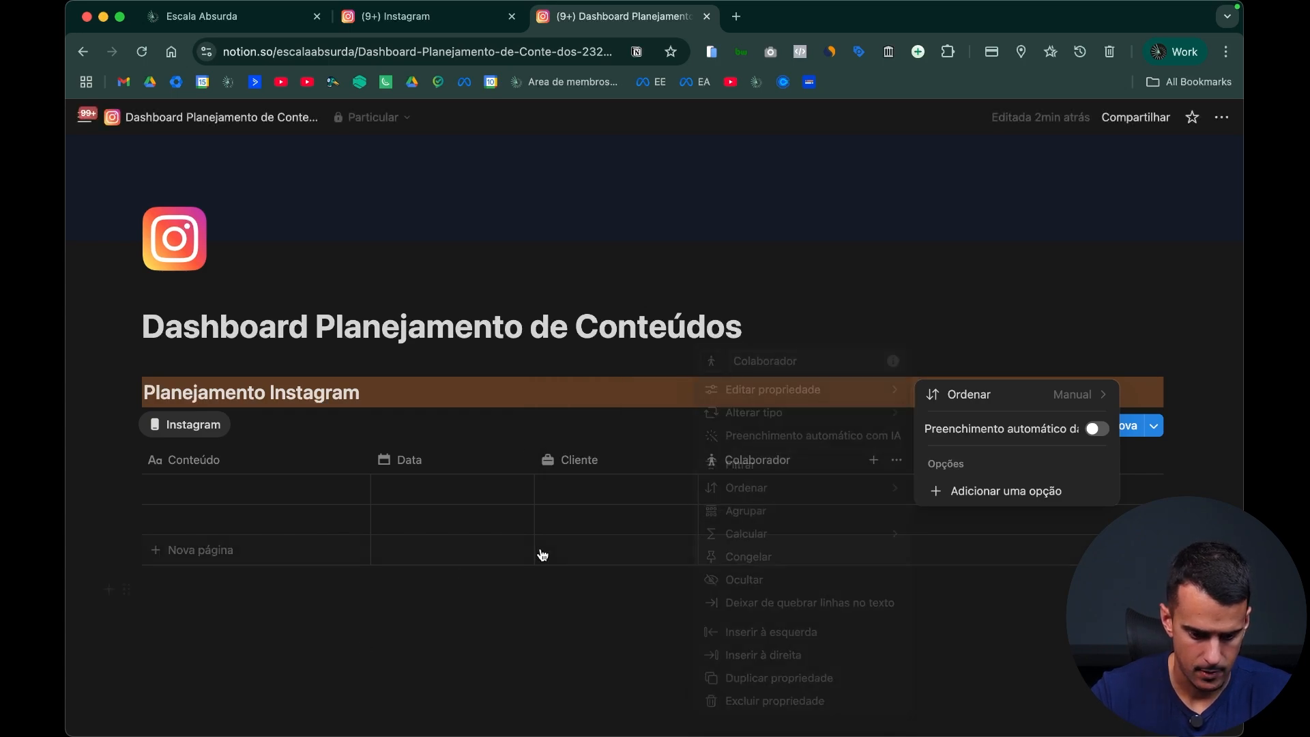
Step: Add three options with the collaborators' names to the Colaborador property and close its settings
left_click(758, 469)
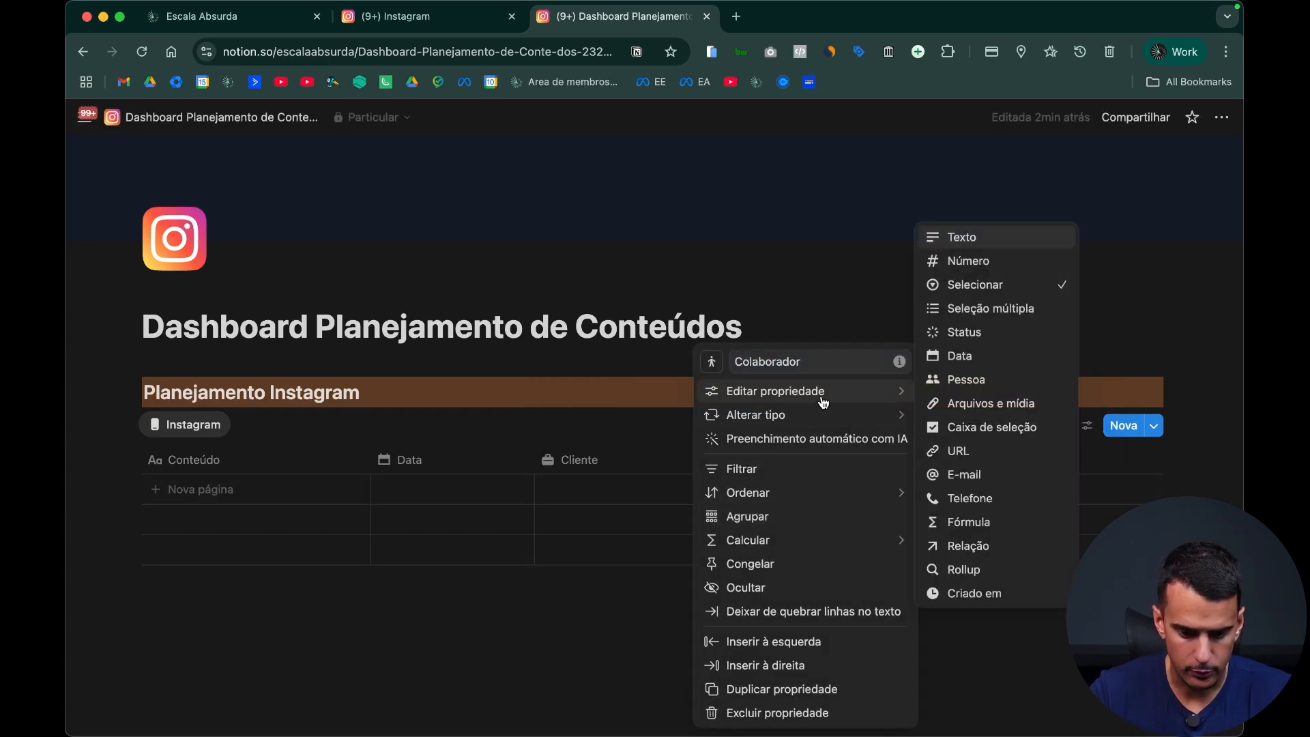
mouse_move(824, 403)
left_click(1022, 485)
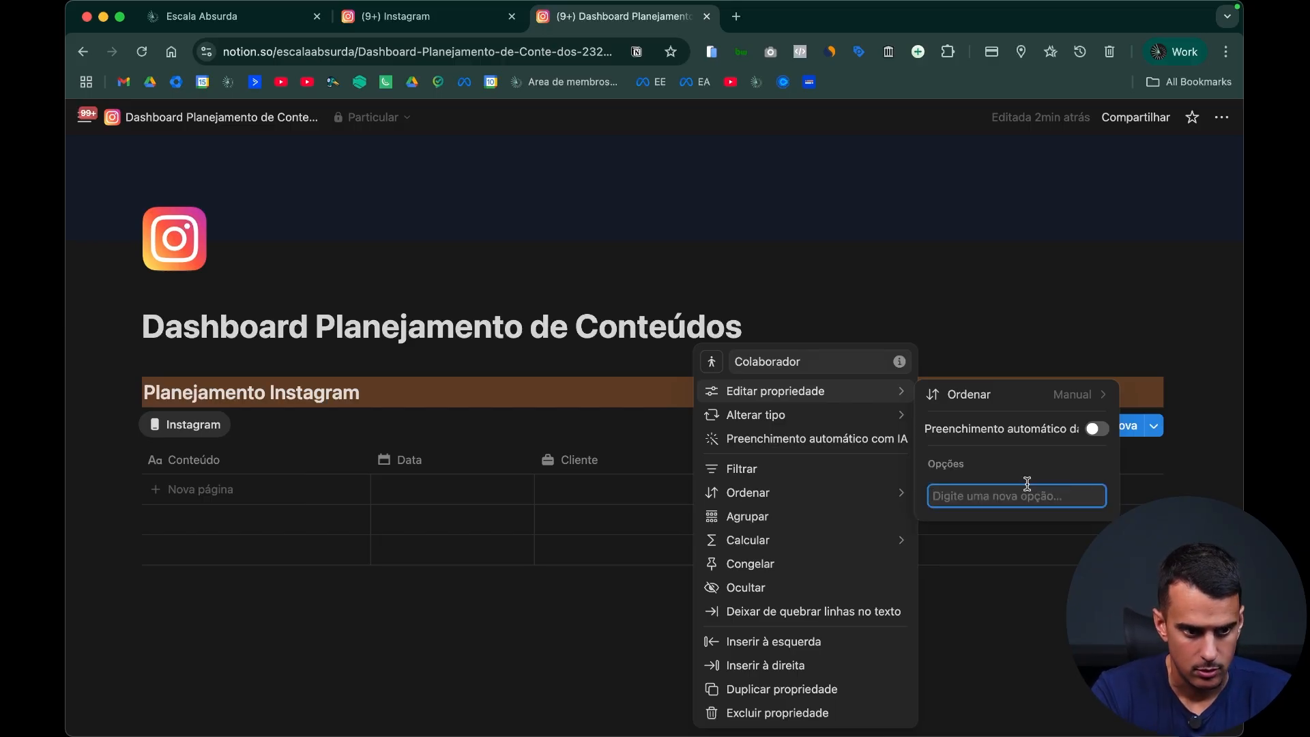
type("Romario")
key("Return")
type("B")
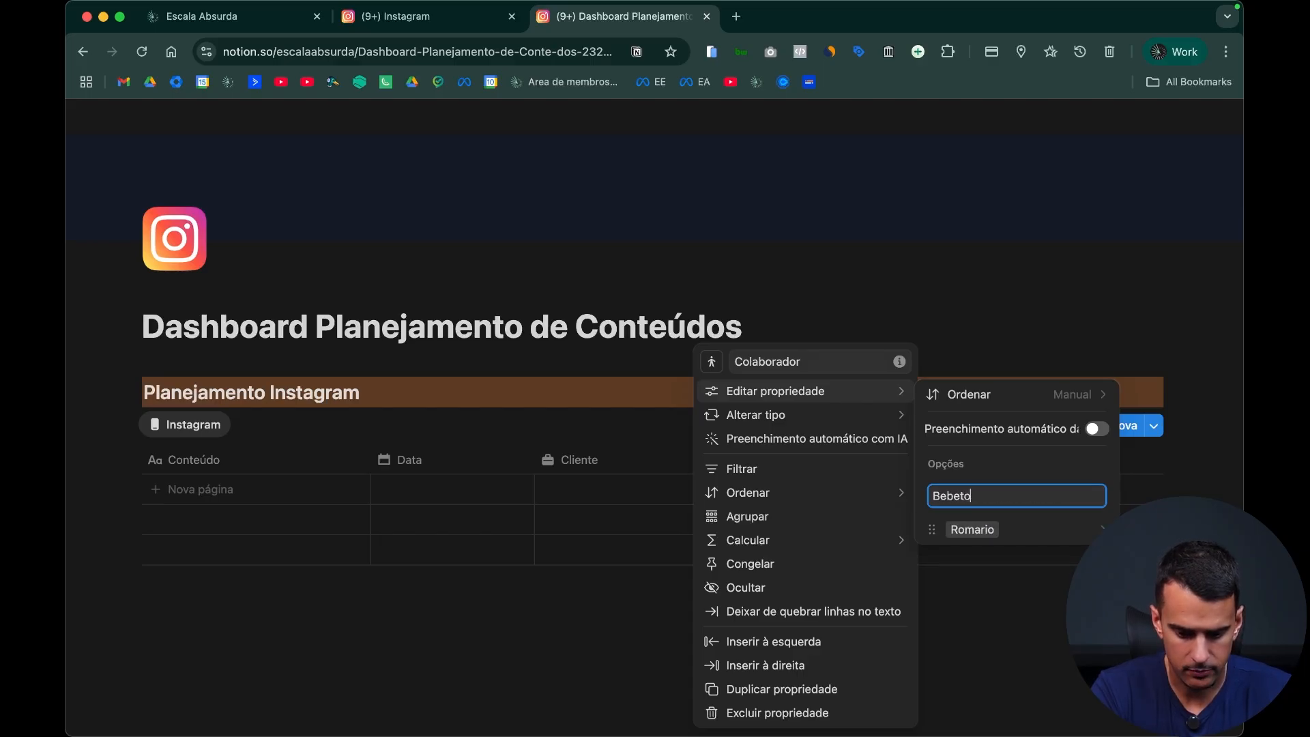
type("ebeto")
key("Return")
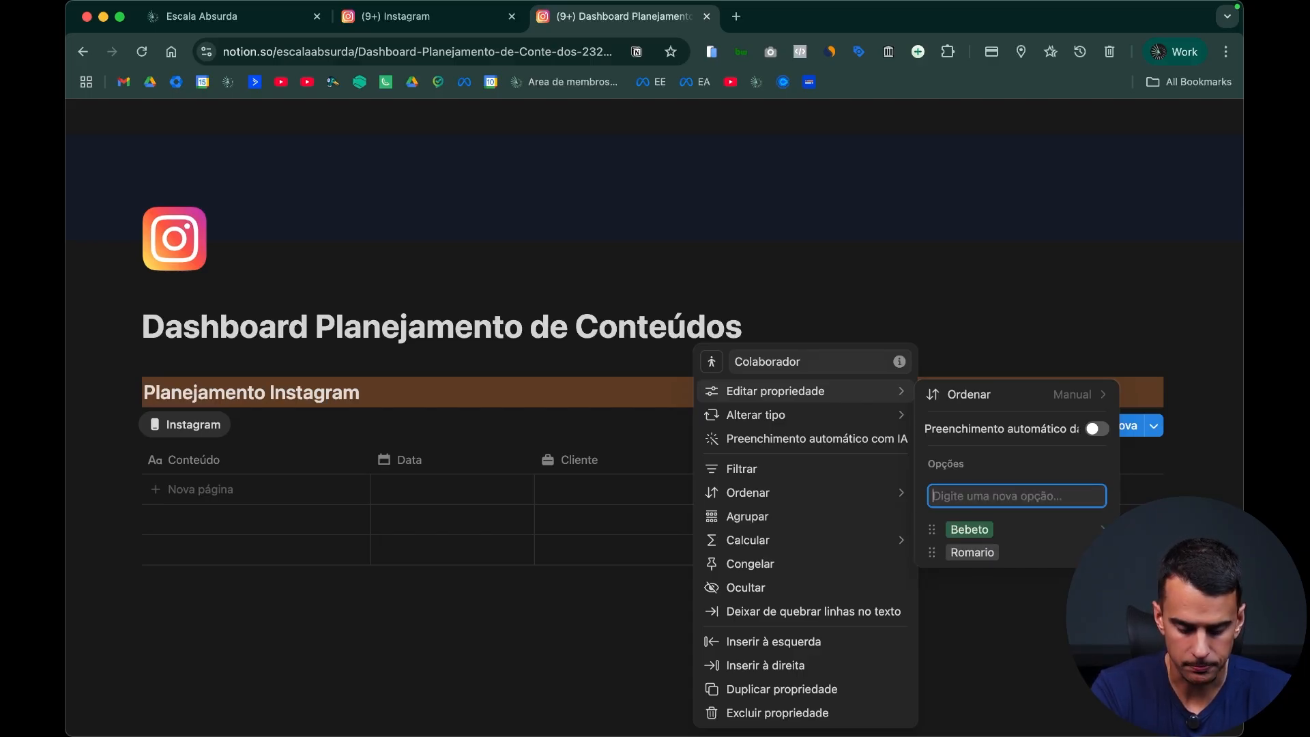
type("Mauro")
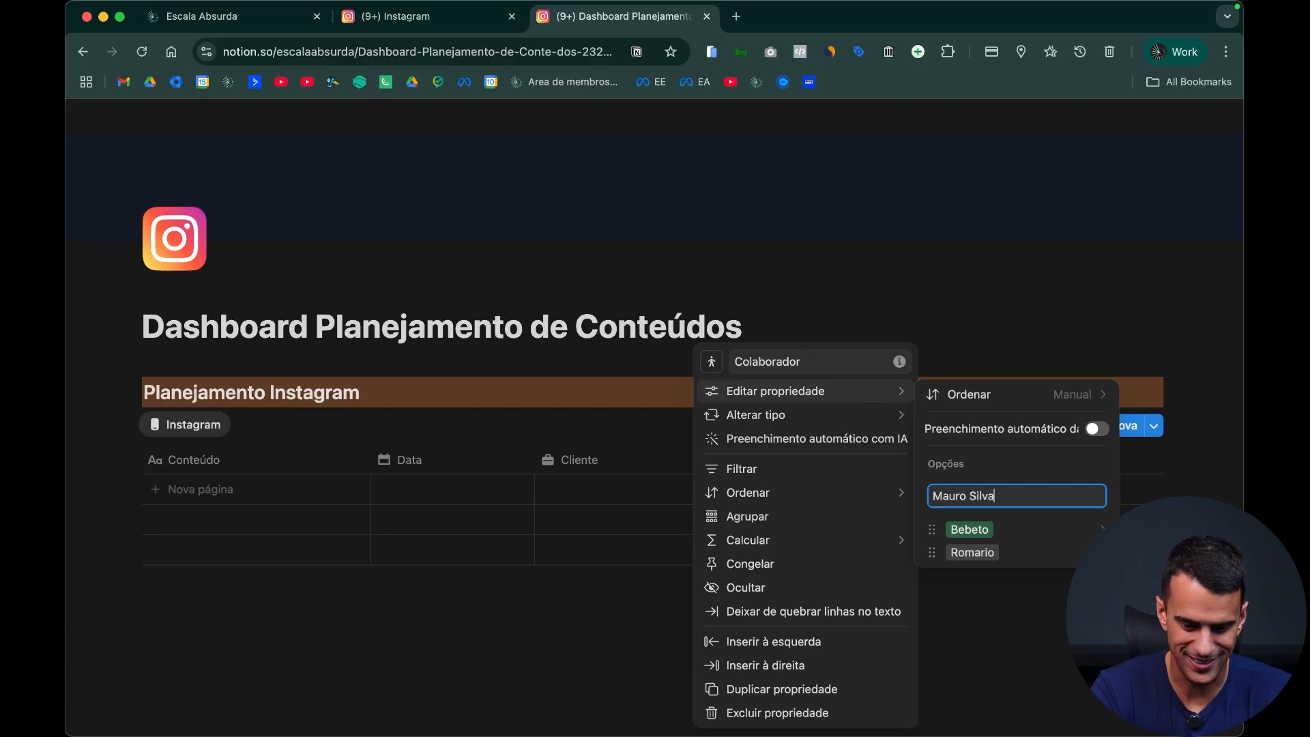
type(" Silva")
key("Return")
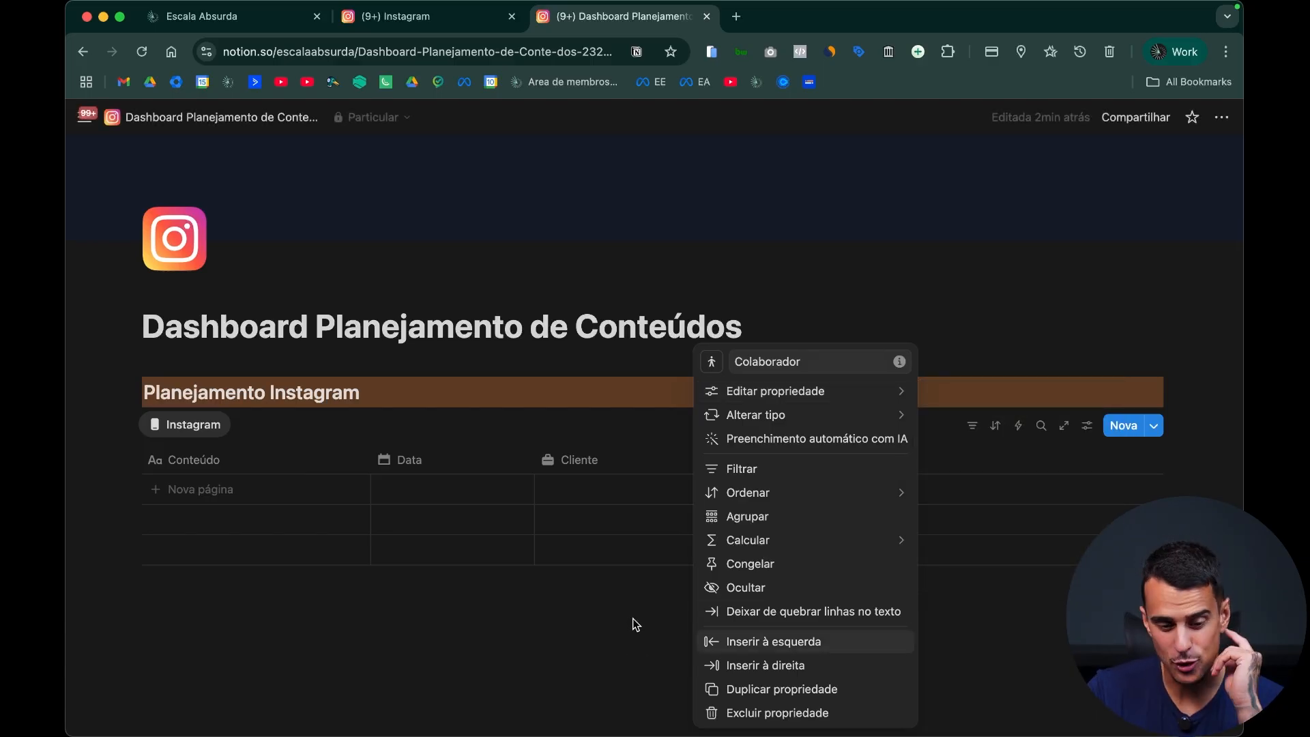
left_click(601, 638)
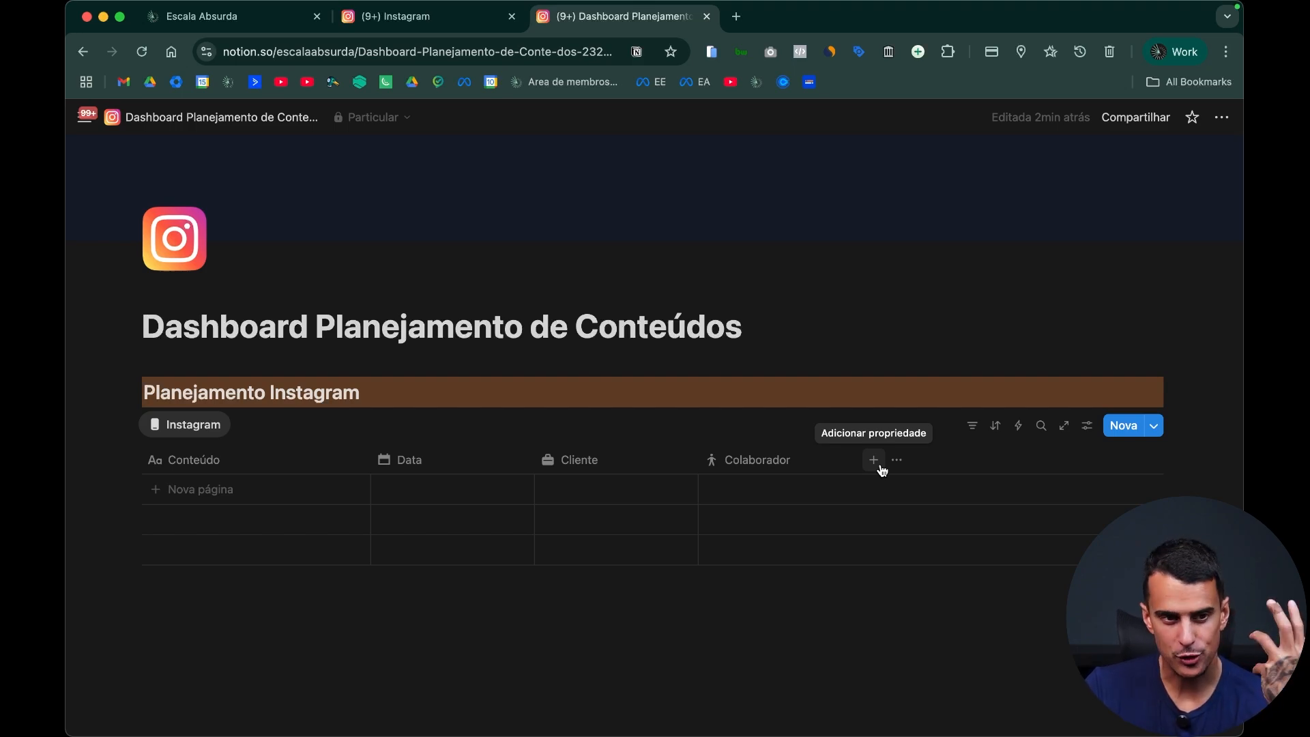
Step: Check the Objetivo options of the Carrossel entry on the existing Instagram page and return to the dashboard page
left_click(438, 24)
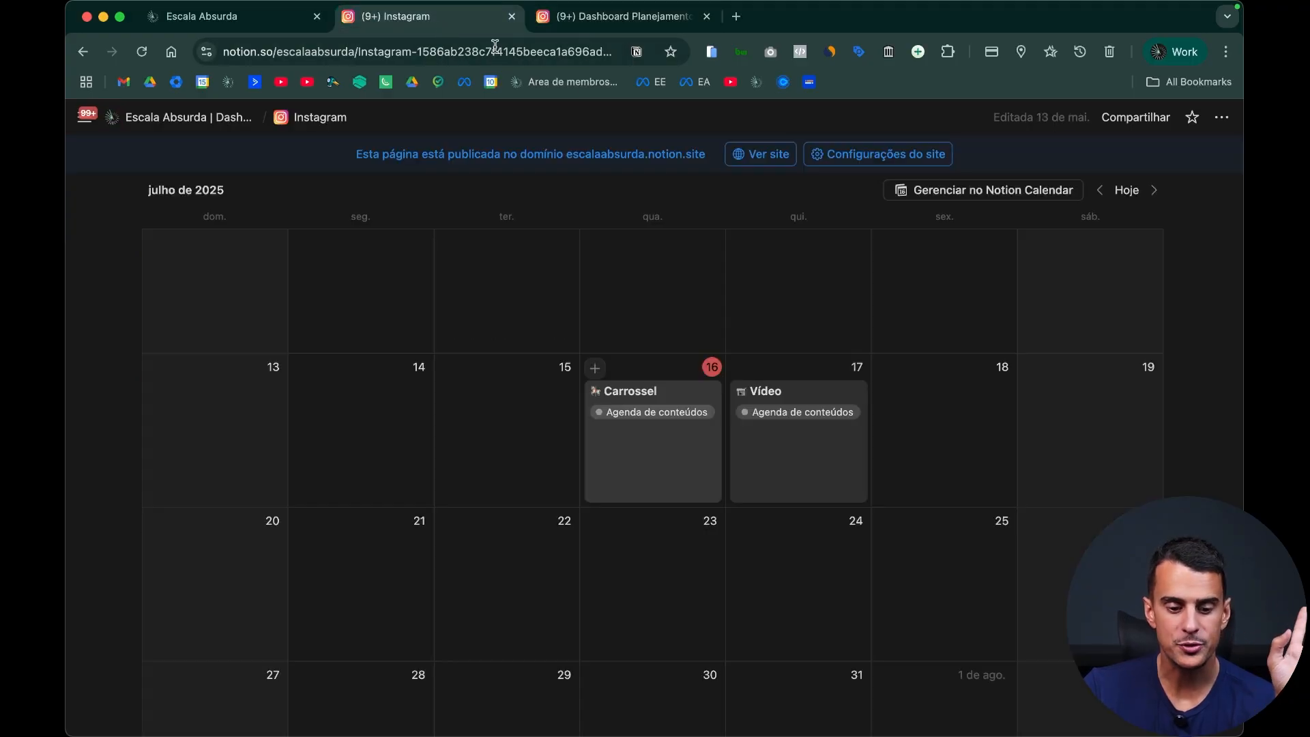
left_click(689, 482)
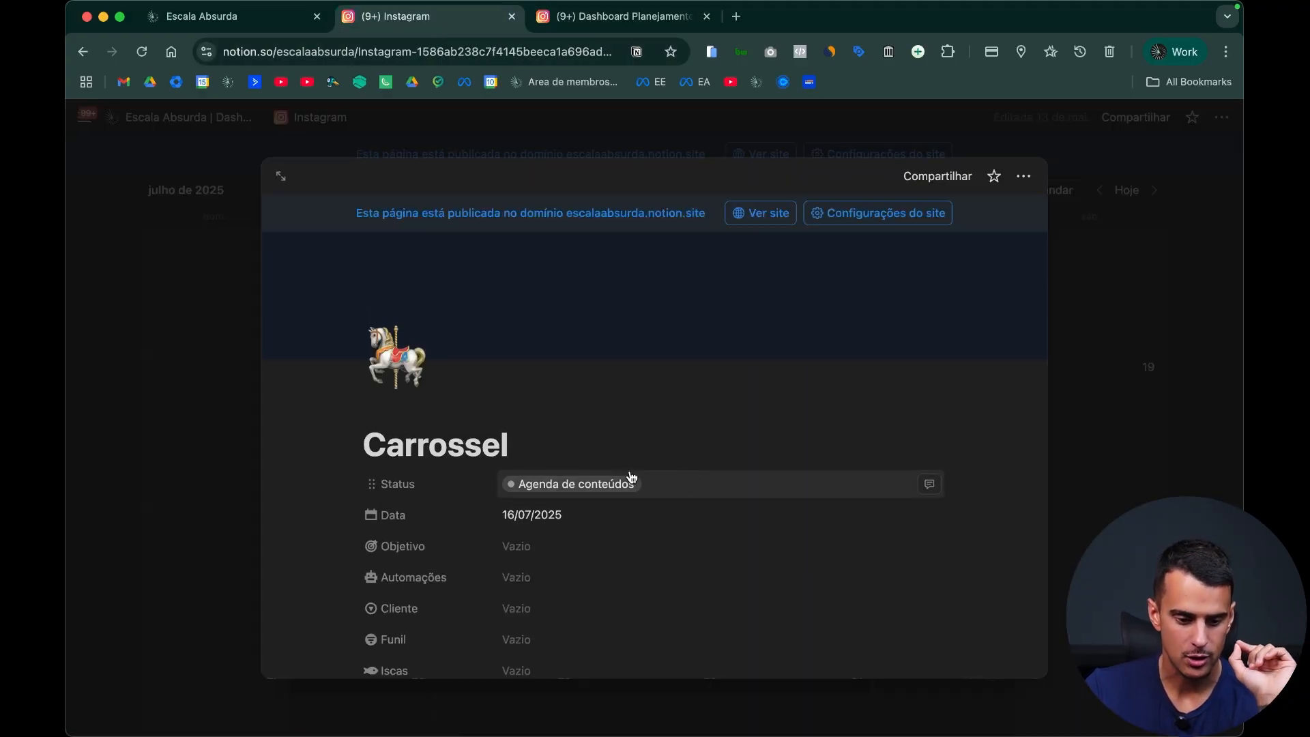
scroll(614, 464, "down", 3)
left_click(609, 413)
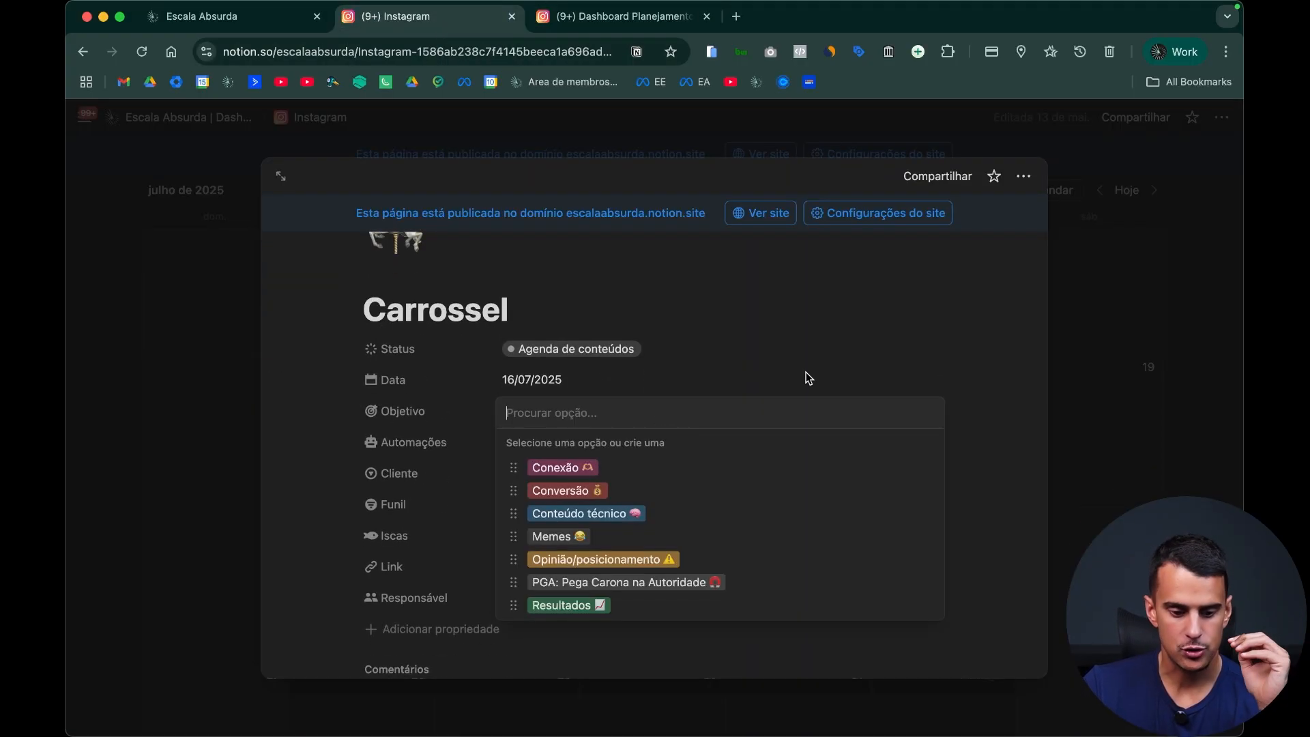
left_click(1125, 415)
left_click(599, 28)
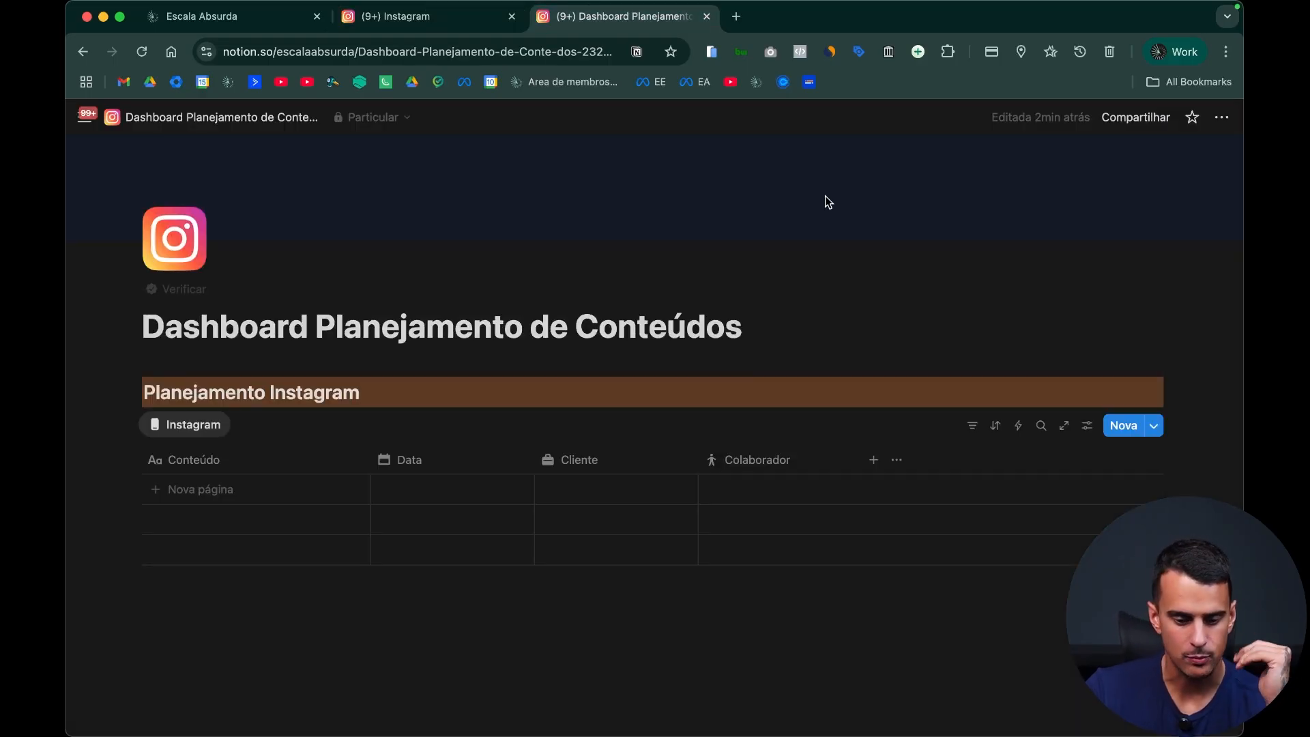
Step: Add another select property to the Instagram table and name it "Objetivo"
left_click(876, 461)
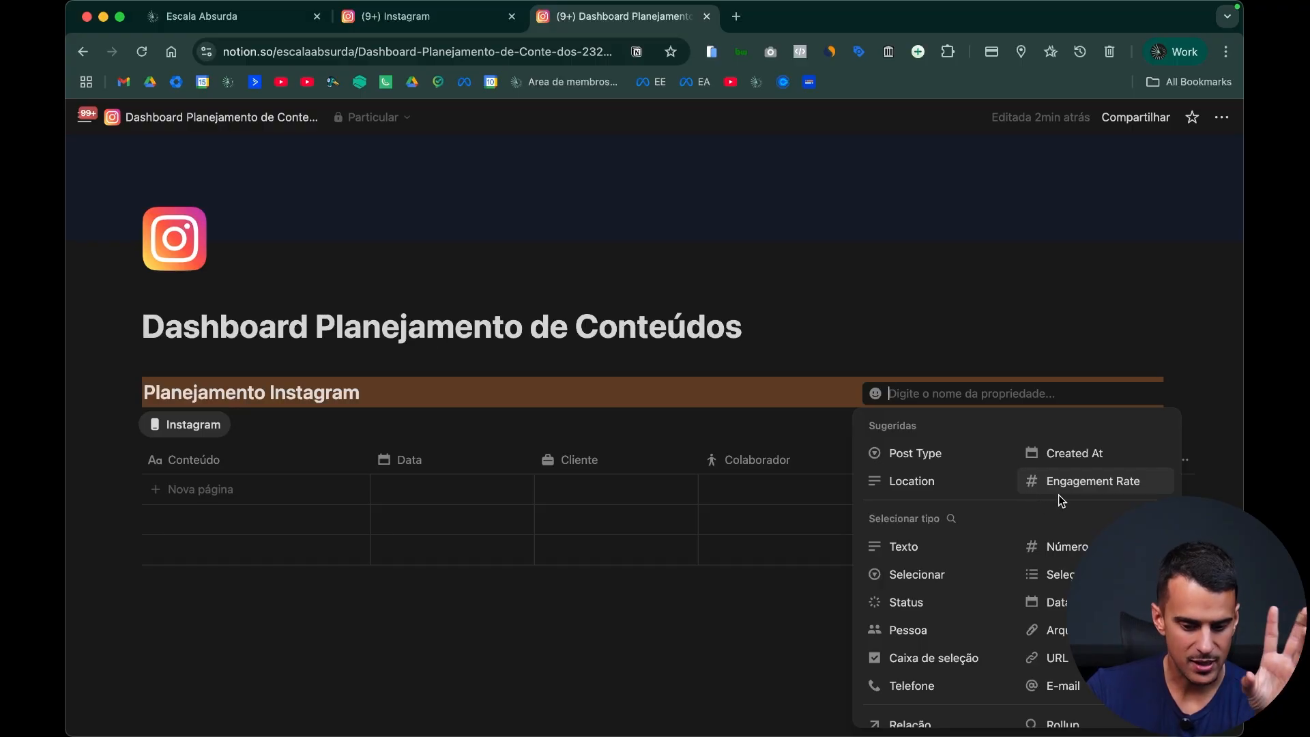
left_click(949, 578)
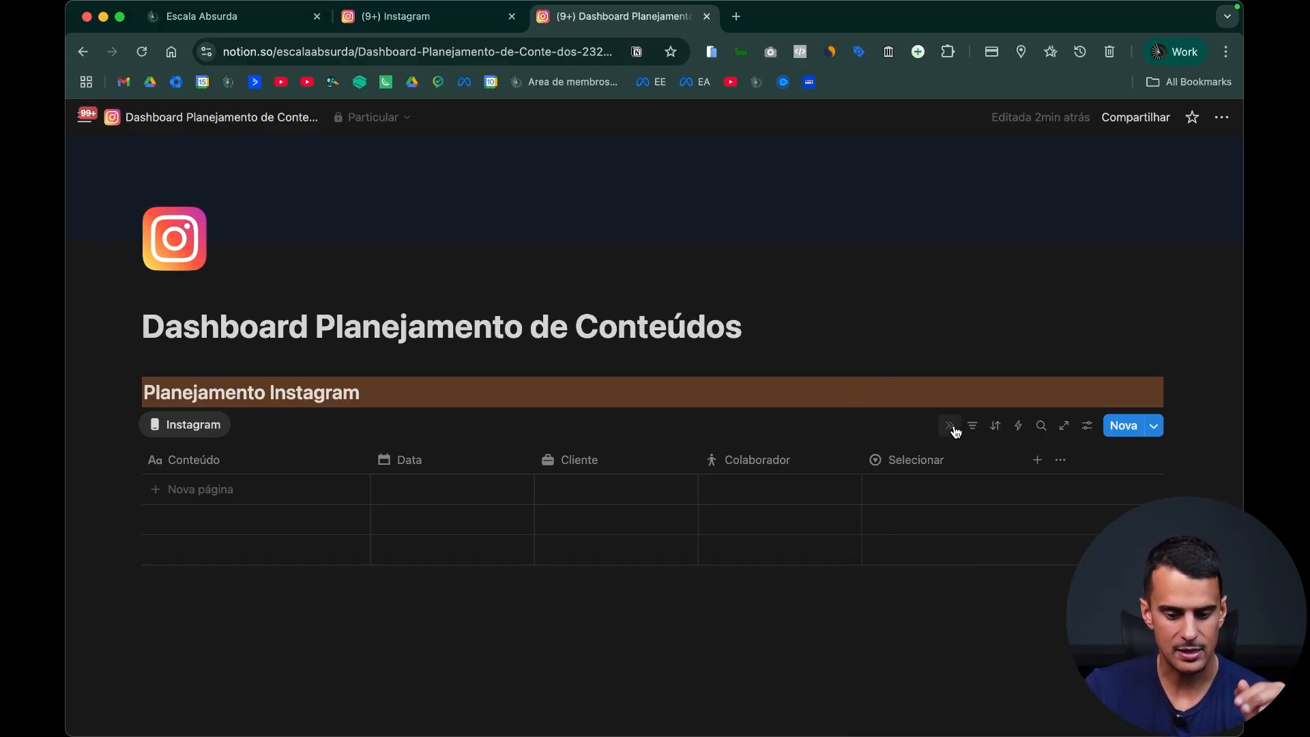
left_click(943, 456)
type("Objetivo")
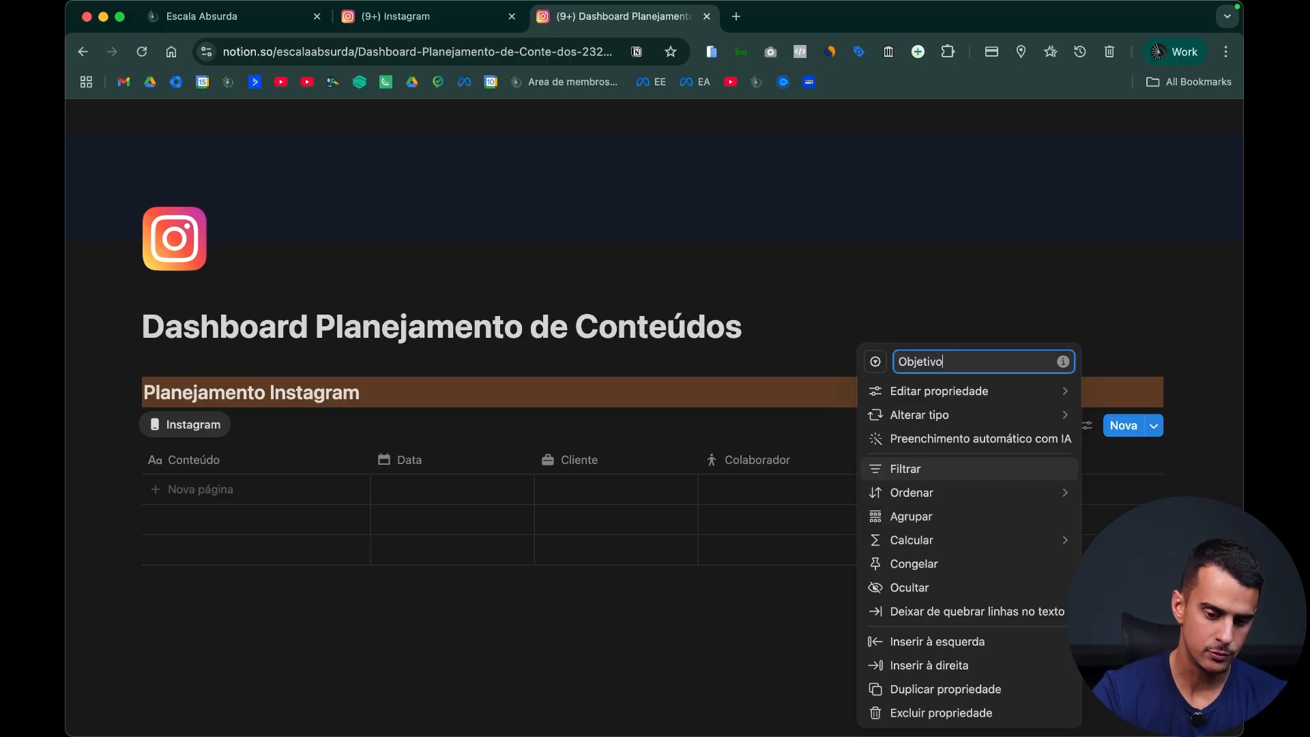
Step: Give the Objetivo property a target icon found by searching for "target"
left_click(875, 362)
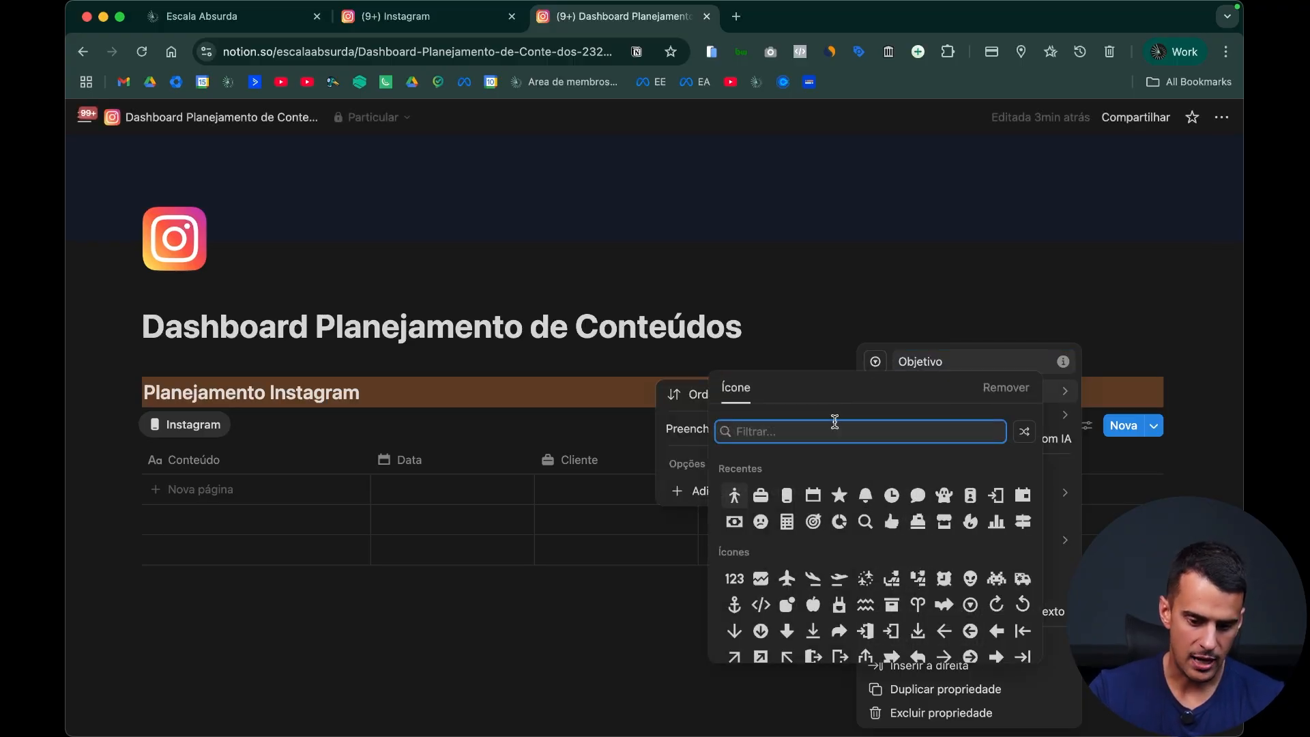
type("targe")
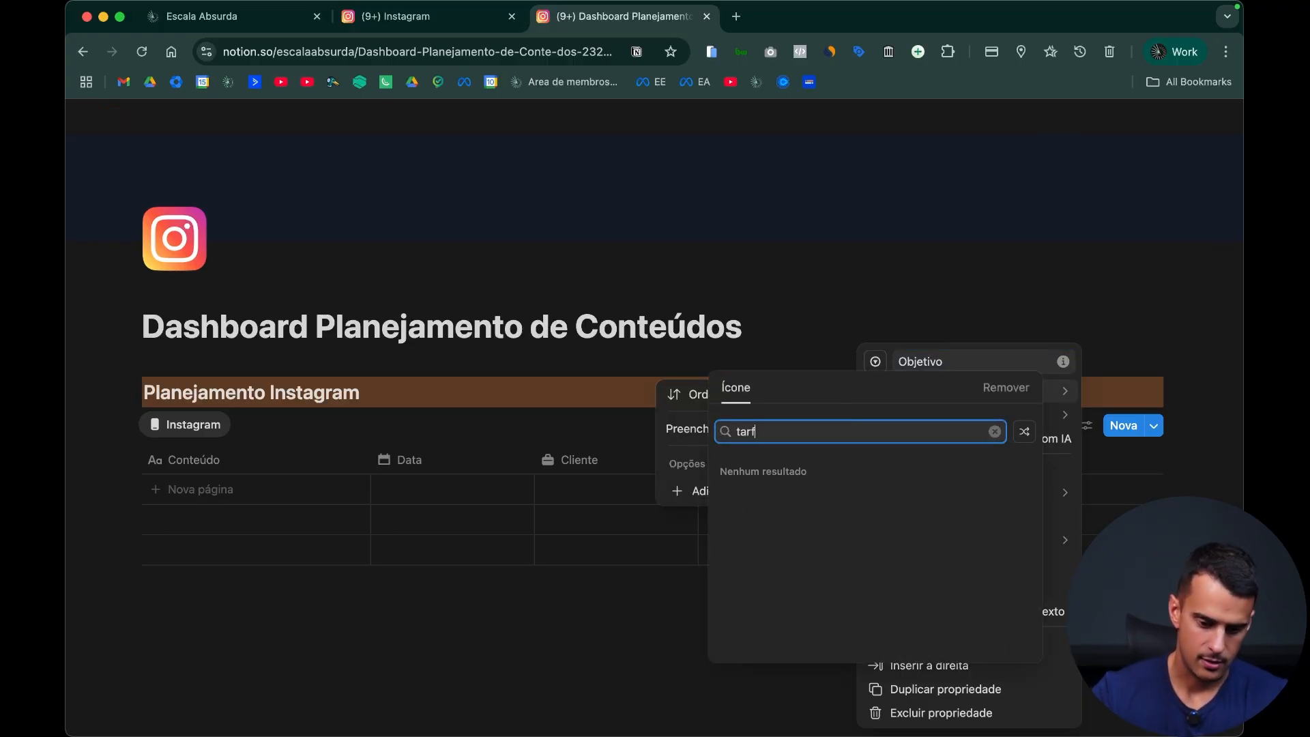
left_click(761, 471)
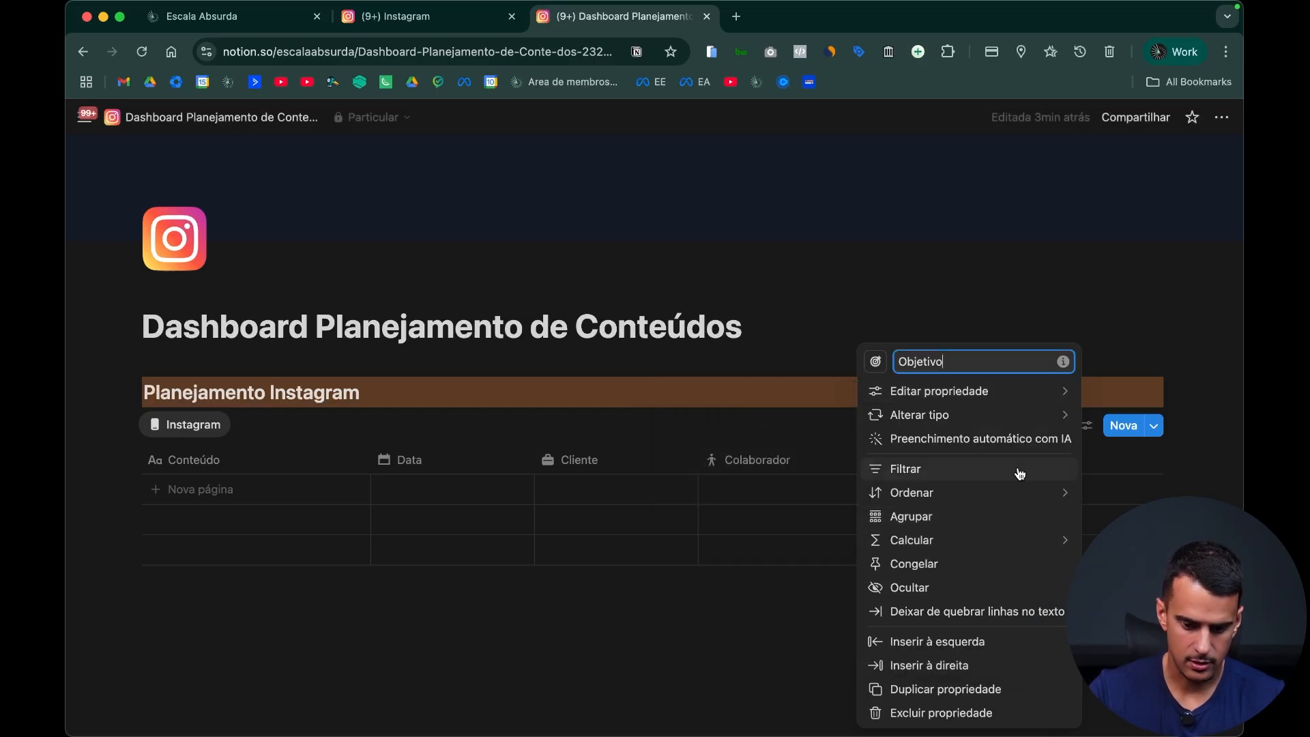
Step: Add the options Conversão, Conexão, Crescimento and Autoridade to the Objetivo property and close its settings
mouse_move(1025, 409)
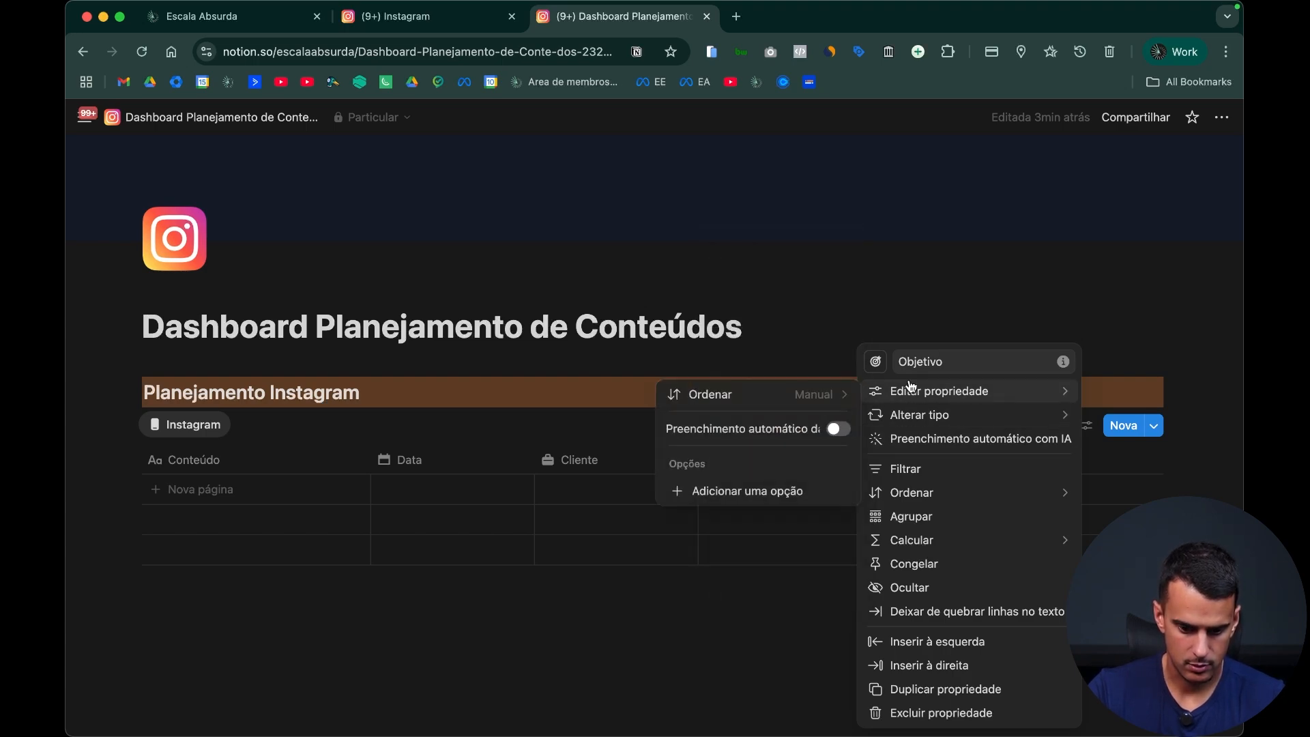
left_click(730, 488)
type("Co")
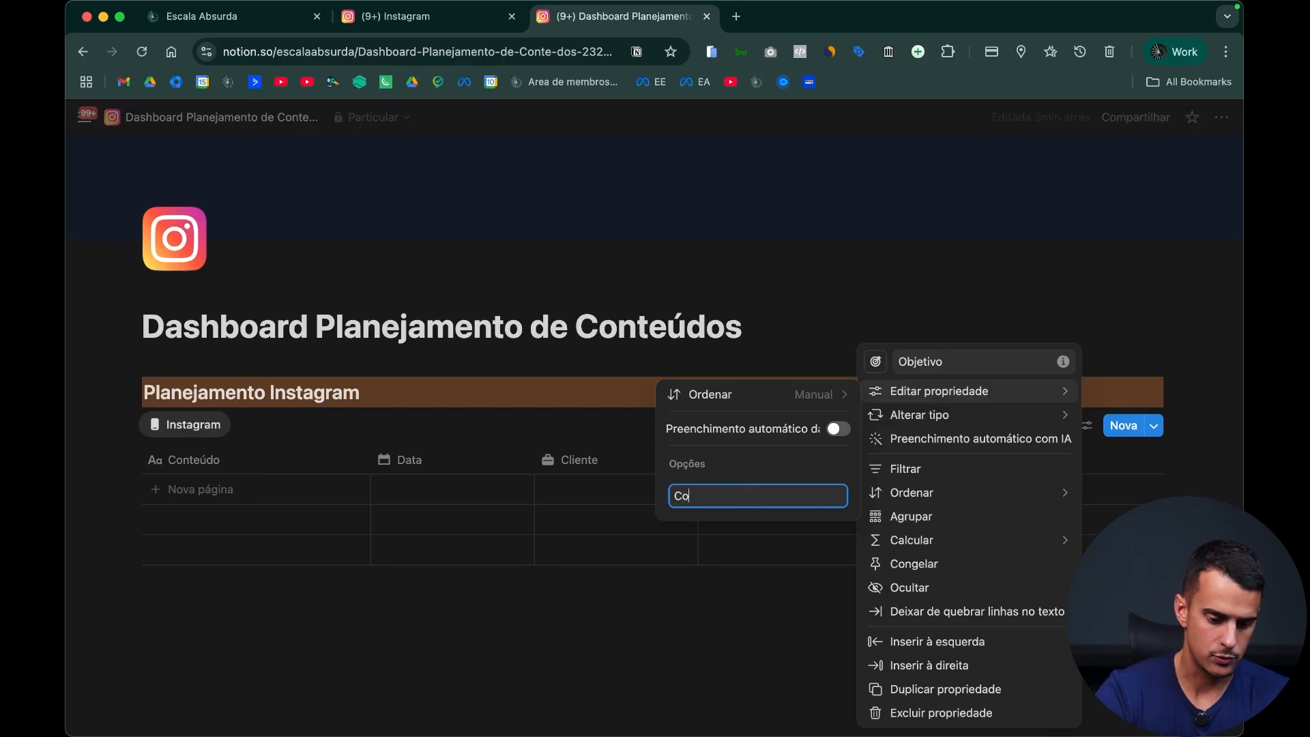
type("nversão")
key("Return")
type("C")
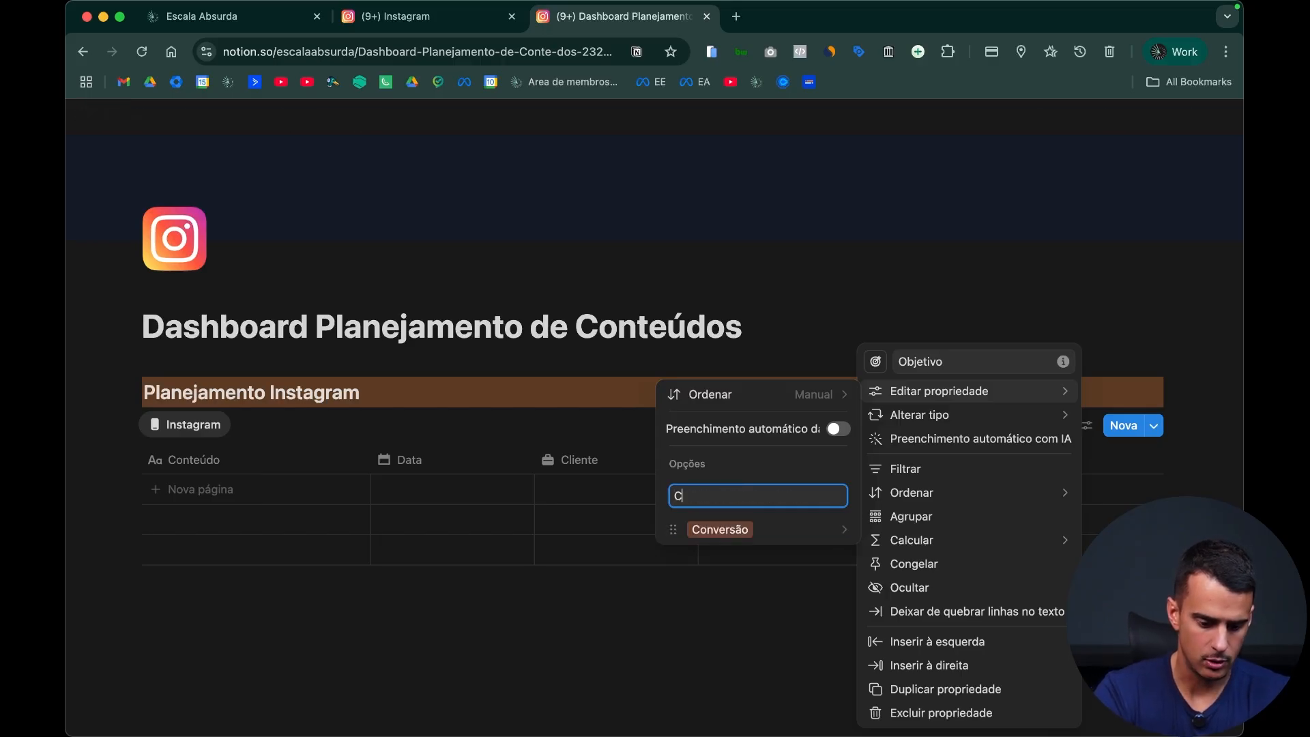
type("onexão")
key("Return")
type("C")
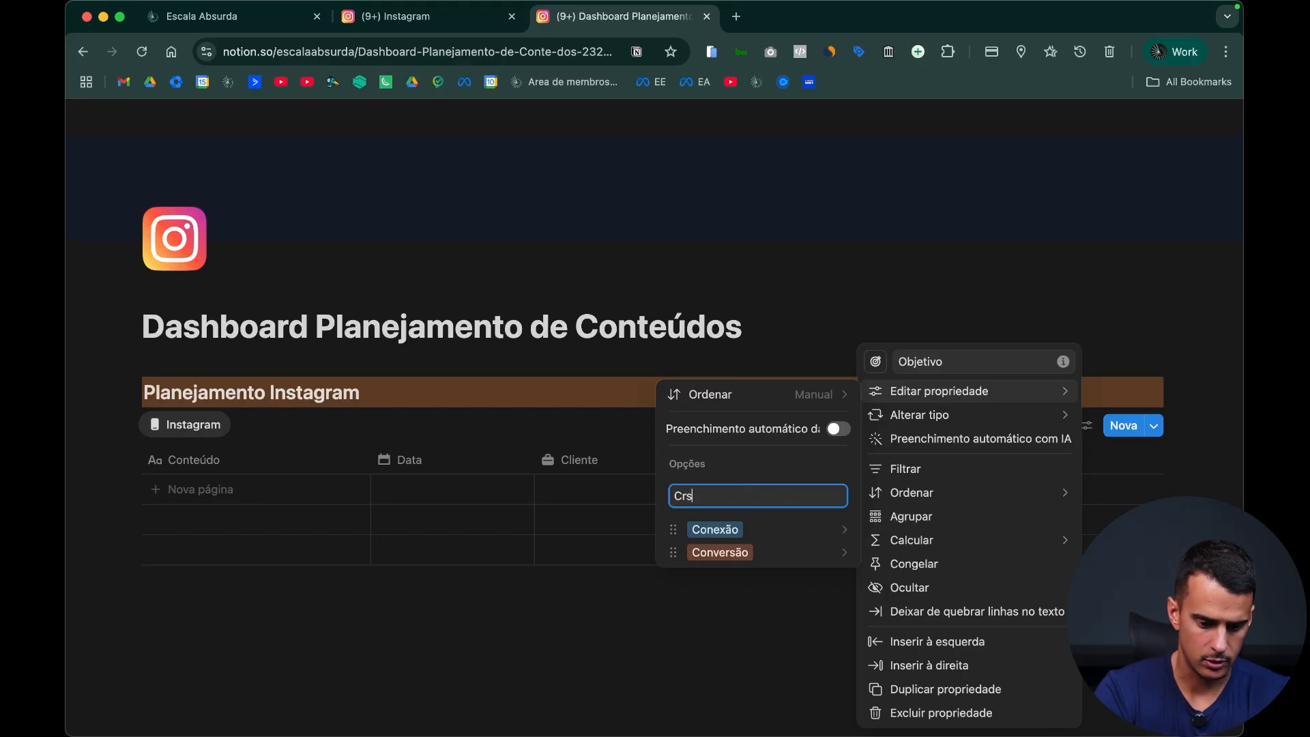
type("rescimento")
key("Return")
type("Autoridade")
key("Return")
left_click(523, 616)
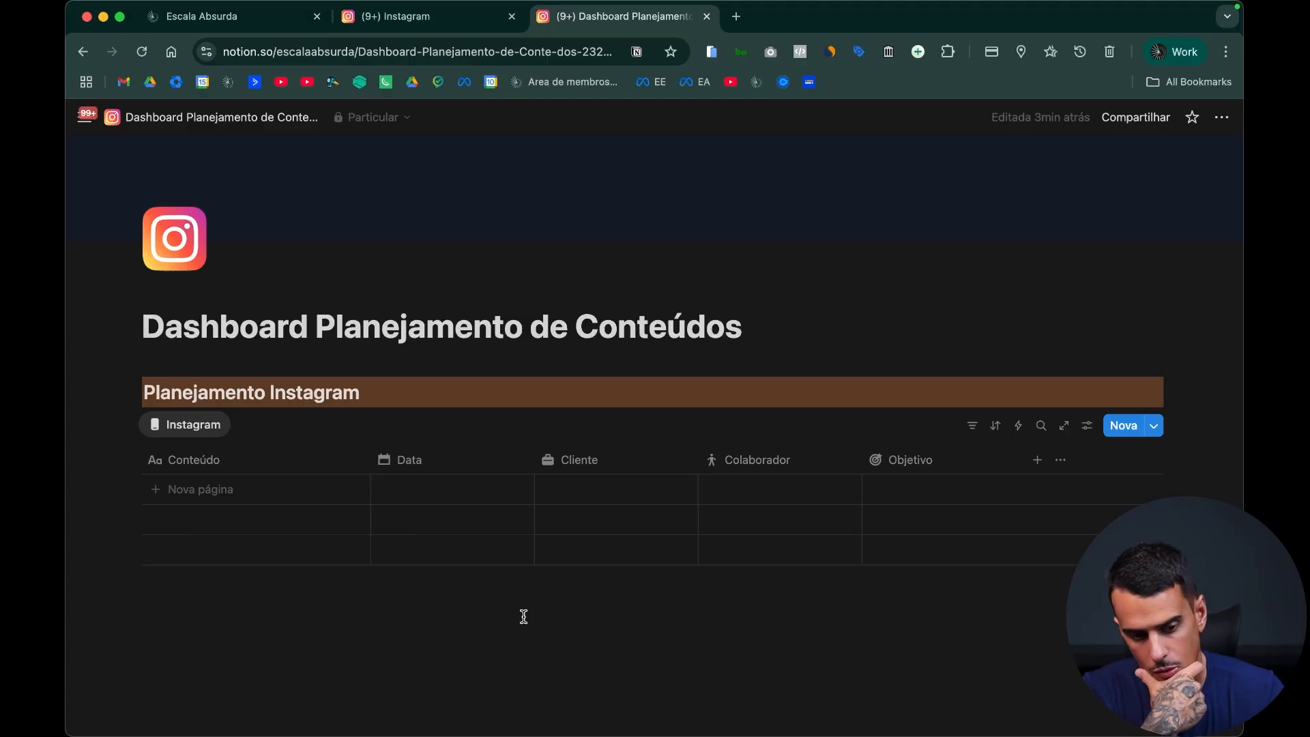
Step: Close the open Carrossel entry on the existing Instagram page and return to the dashboard page
key("ctrl+shift+Tab")
key("Escape")
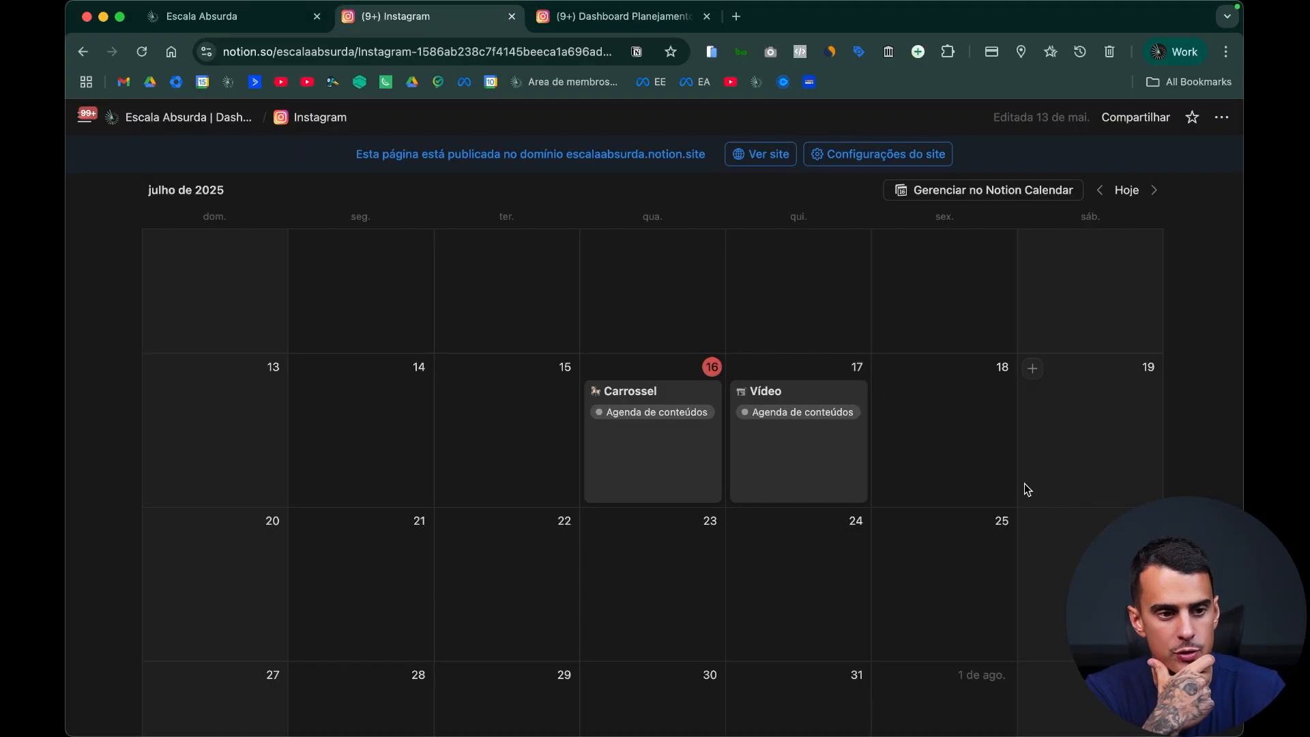
key("ctrl+Tab")
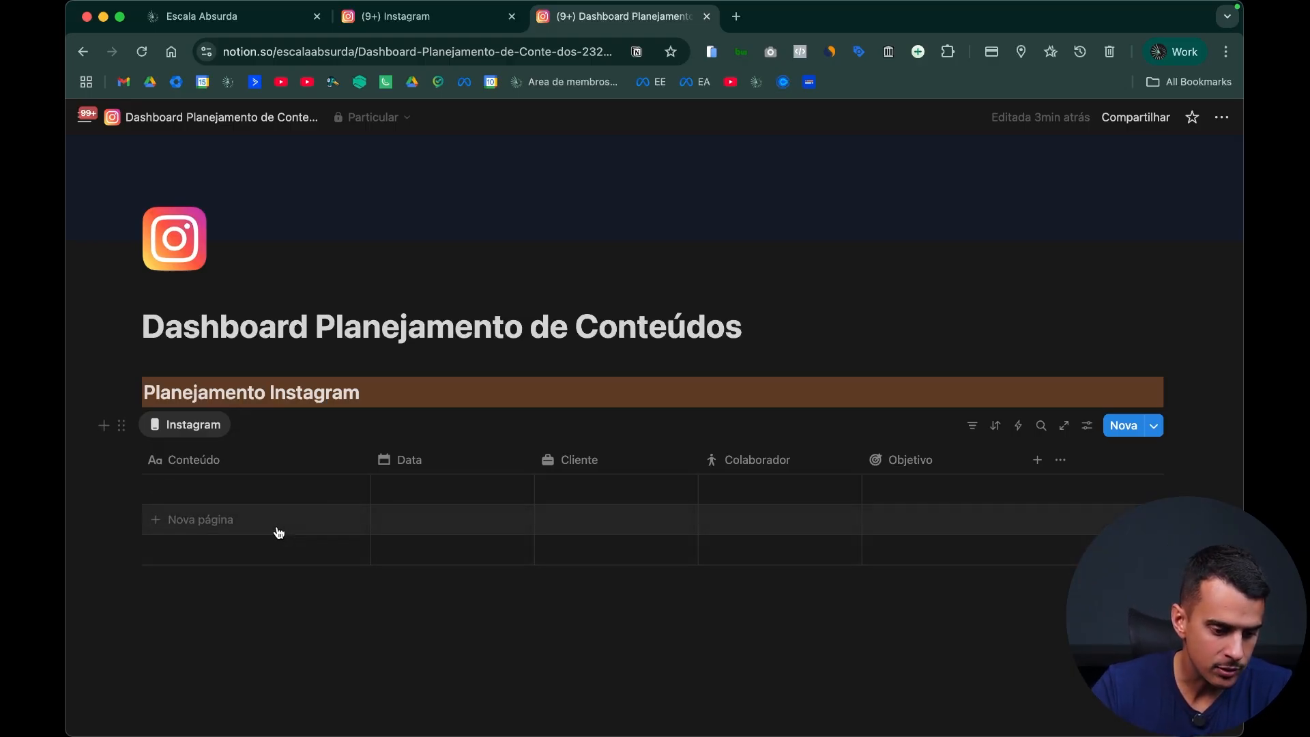
Step: Add blank pages to the Instagram table until it has four empty rows
left_click(276, 529)
left_click(219, 526)
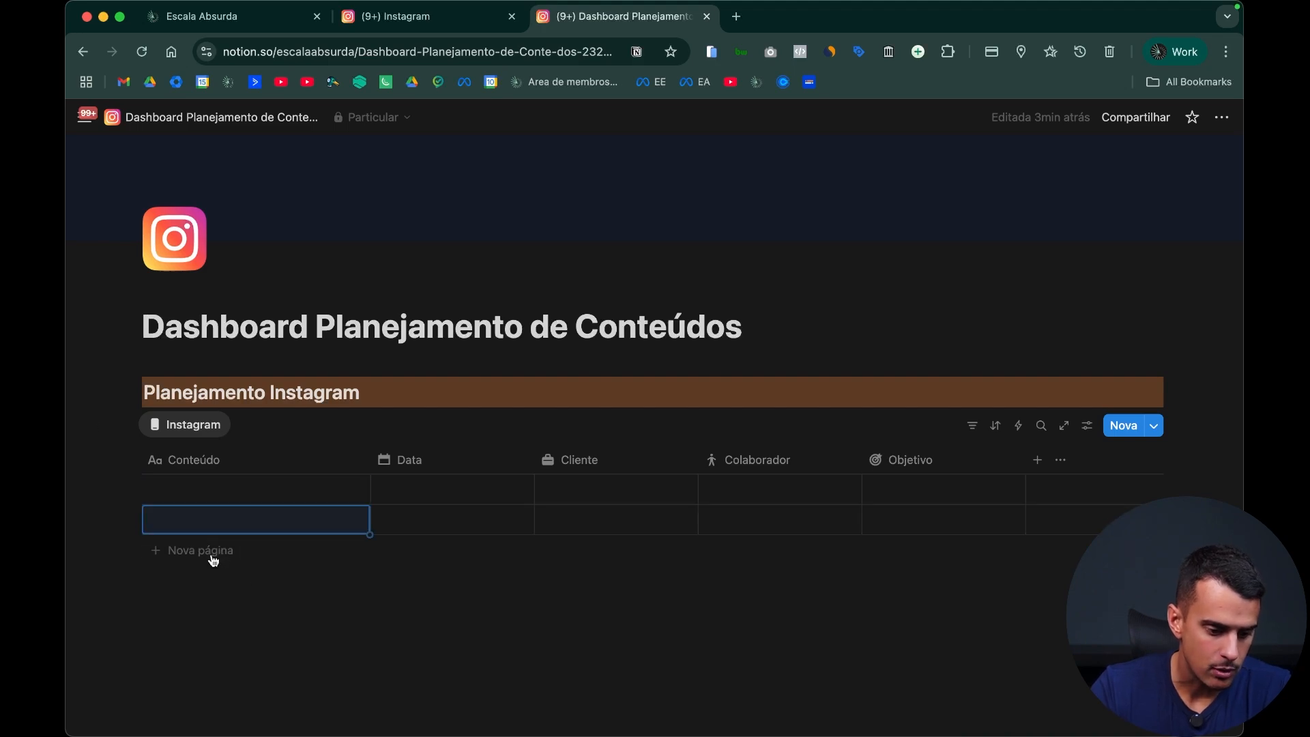
left_click(218, 551)
left_click(212, 588)
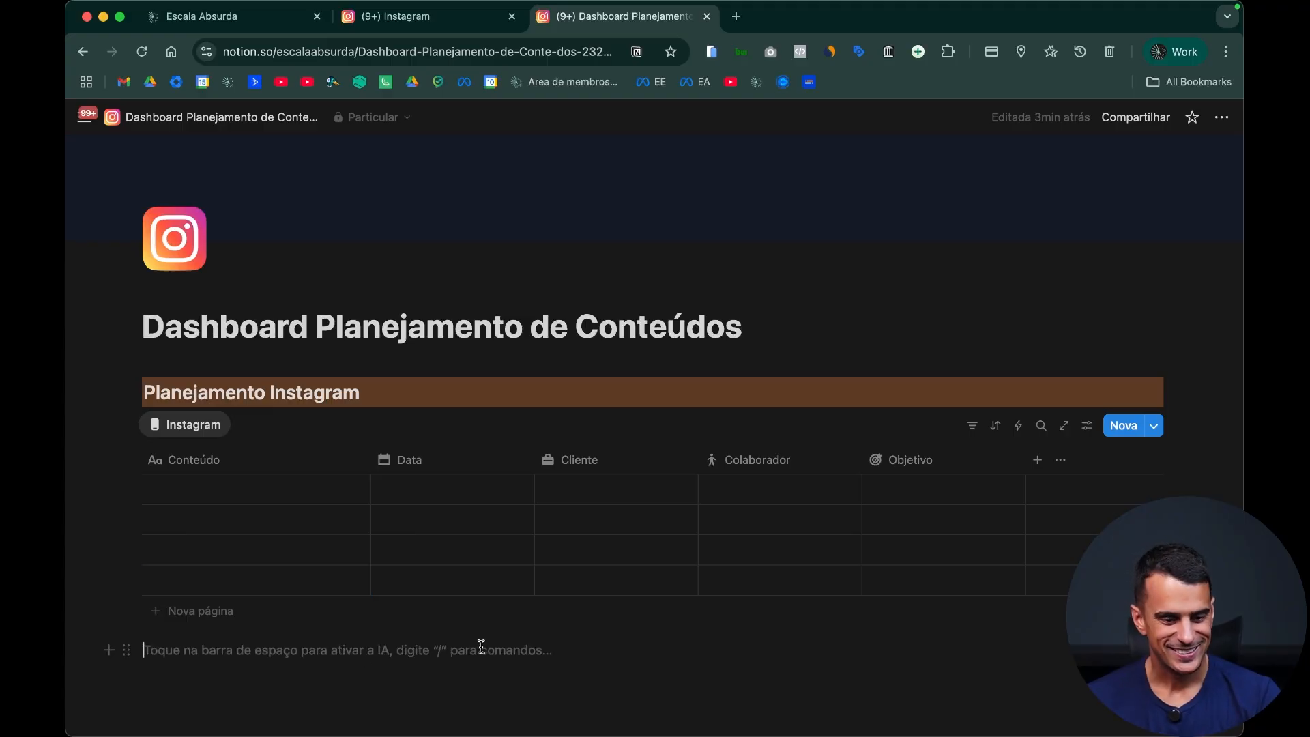
Step: Examine the status columns of the Posts board on the existing Instagram page and return to the dashboard page
key("ctrl+shift+Tab")
scroll(553, 497, "up", 10)
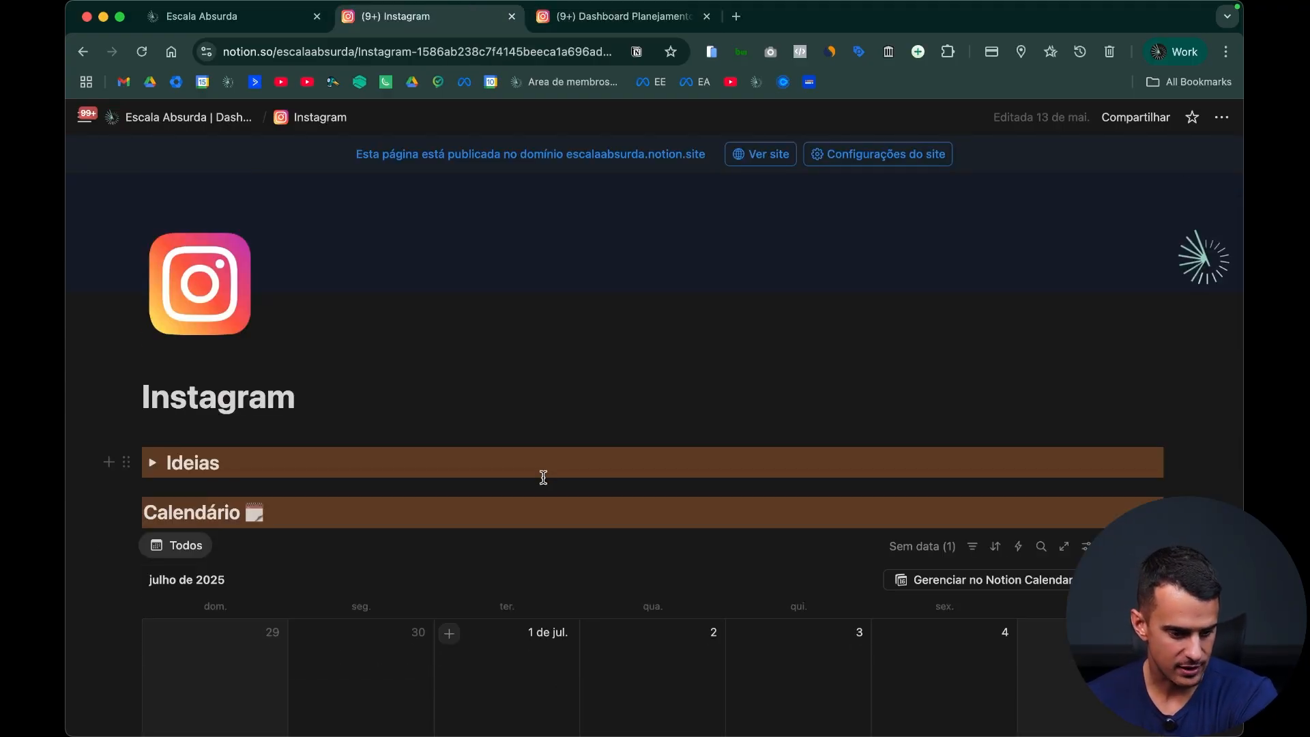
scroll(542, 474, "down", 15)
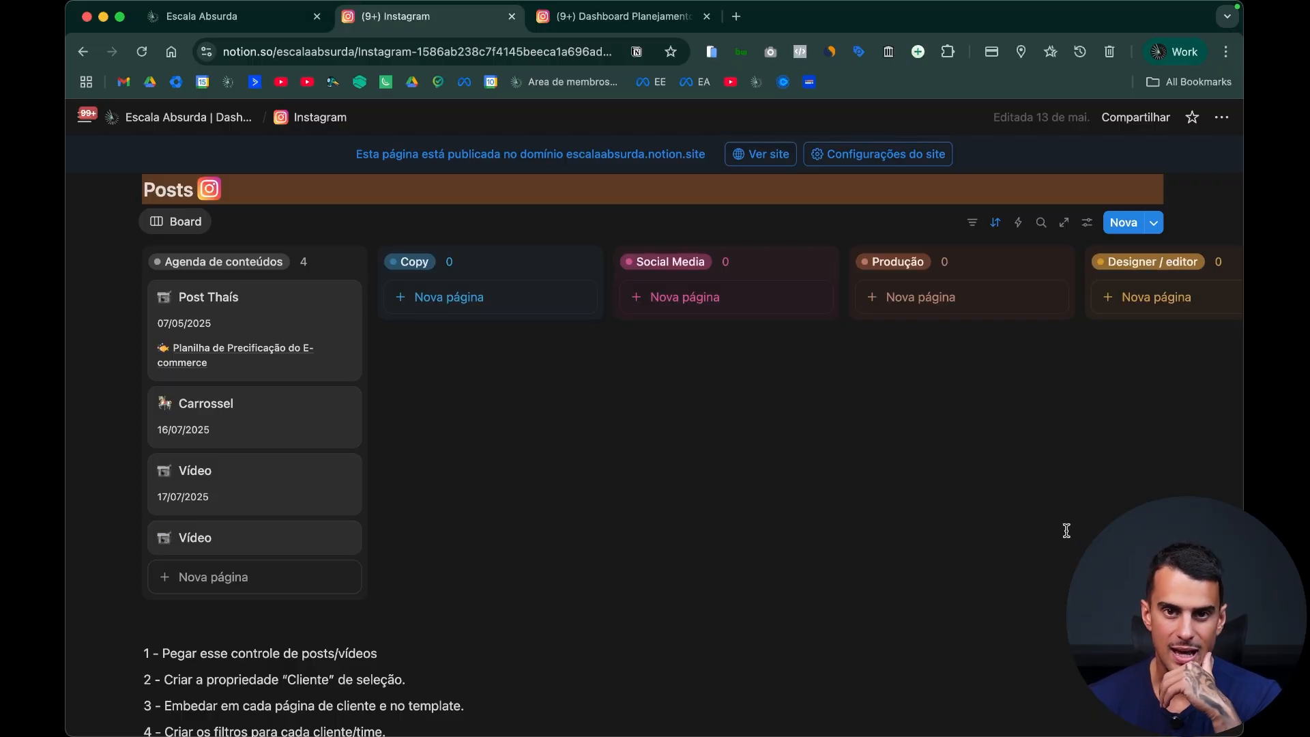
scroll(1012, 515, "up", 5)
key("ctrl+Tab")
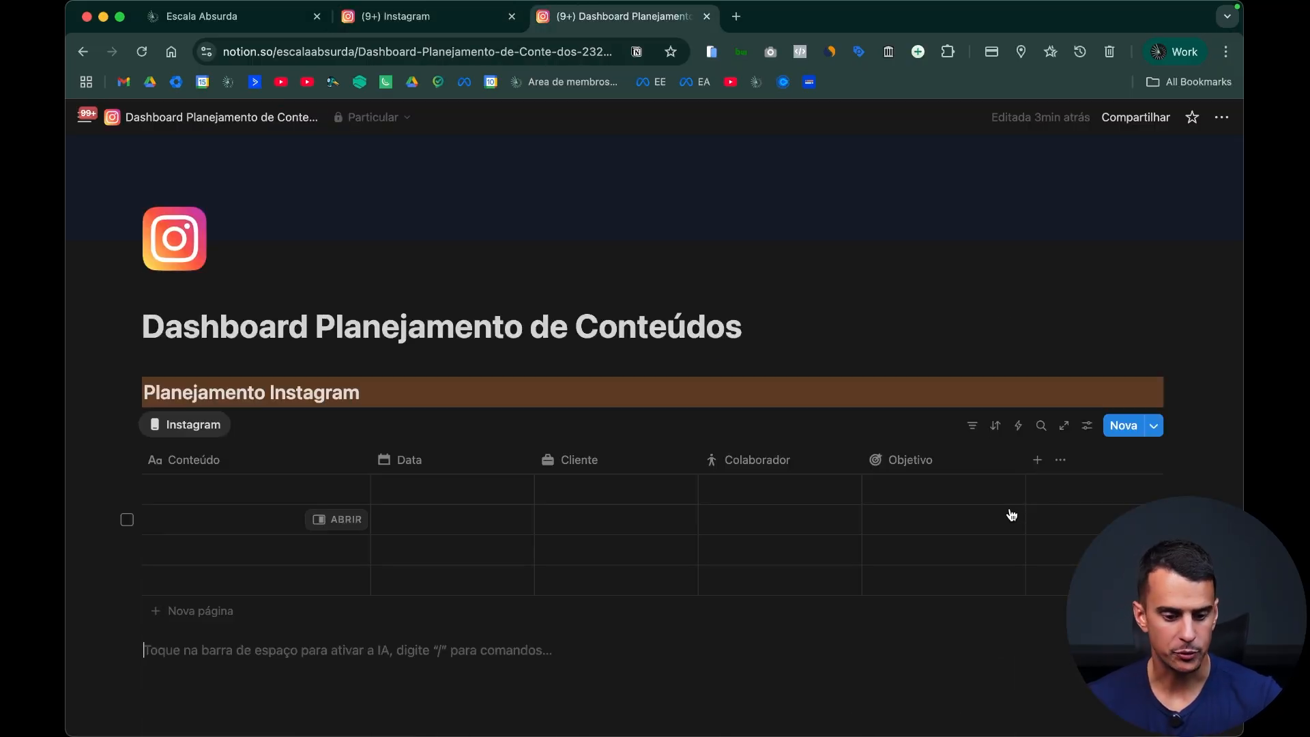
Step: Add a status-type property to the Instagram table after Objetivo
left_click(1037, 459)
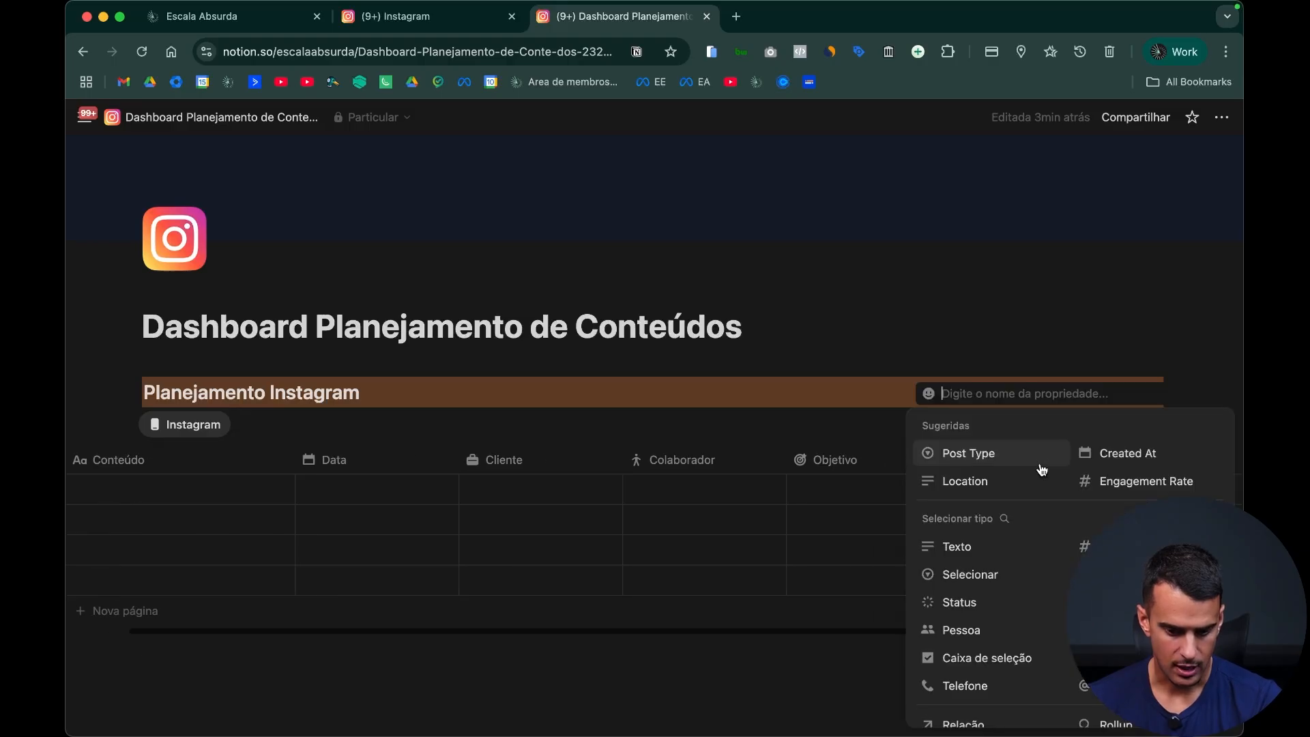
scroll(1068, 580, "down", 2)
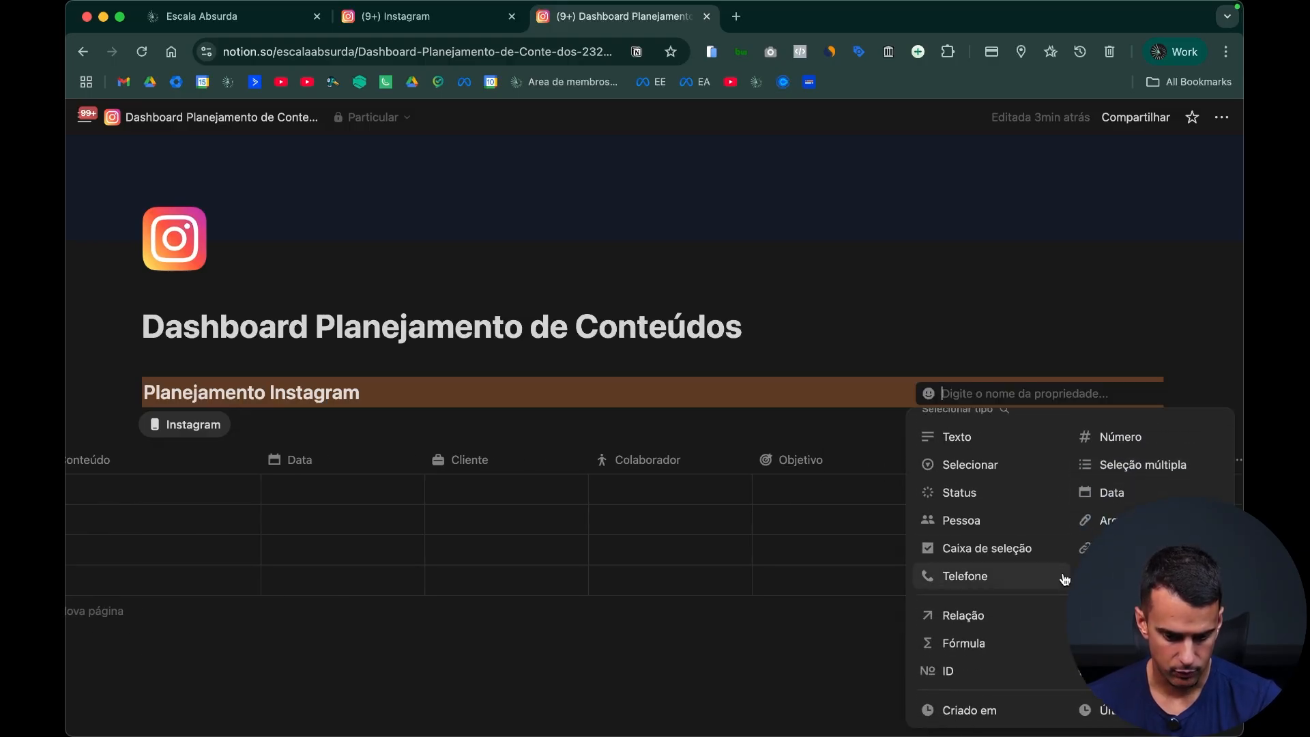
left_click(986, 492)
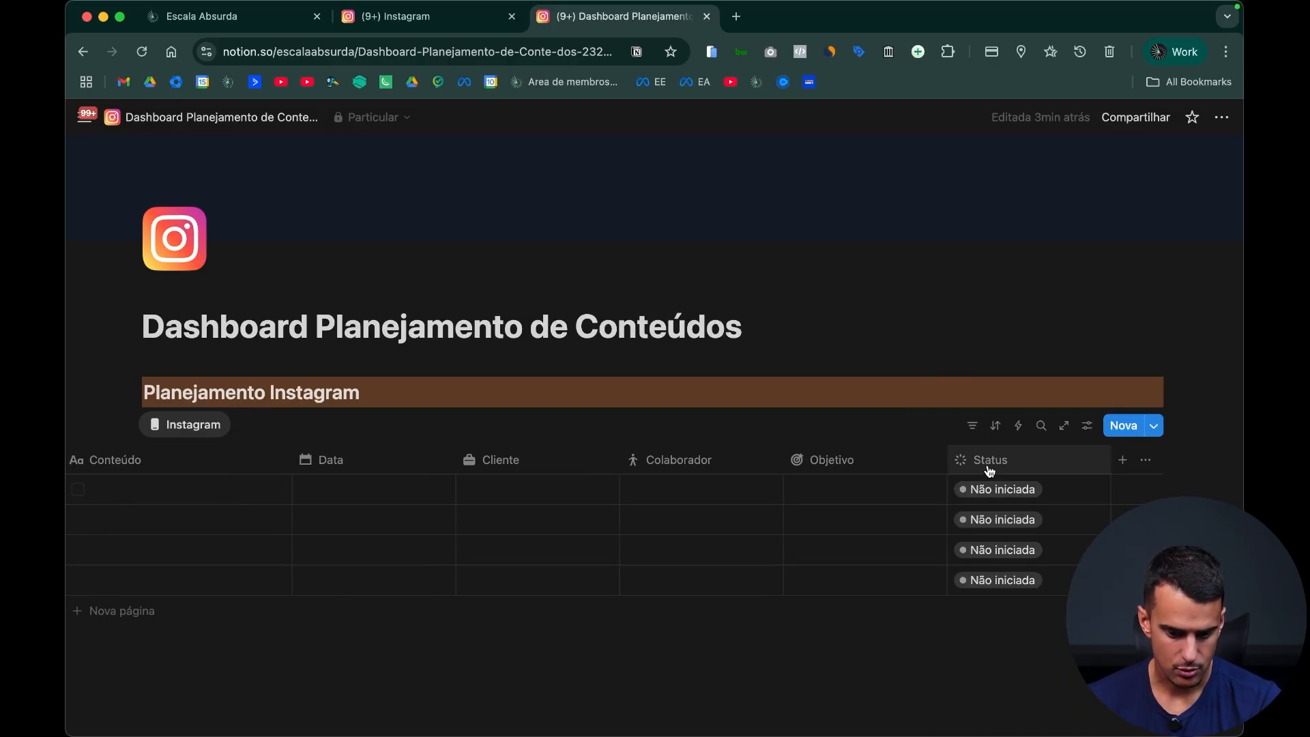
Step: Rename the Status property's "Em andamento" option to "Planejamento"
left_click(989, 469)
mouse_move(979, 414)
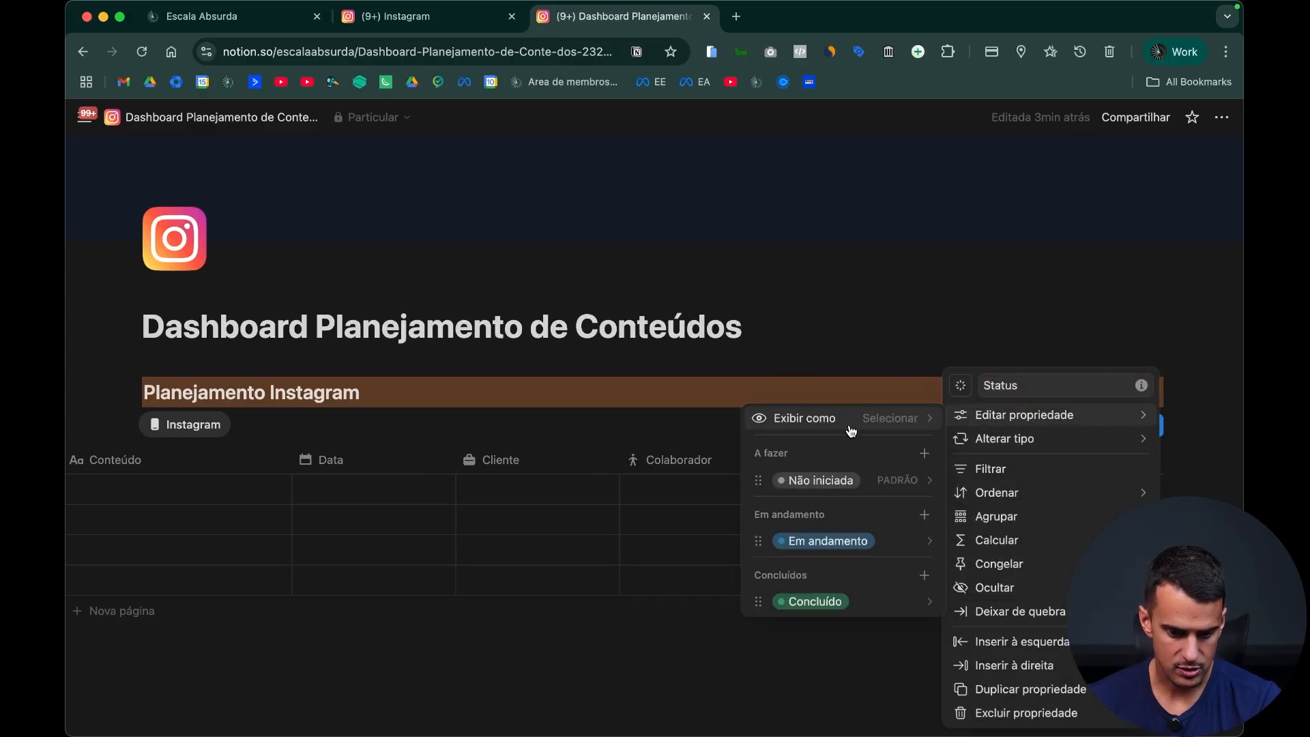
left_click(852, 480)
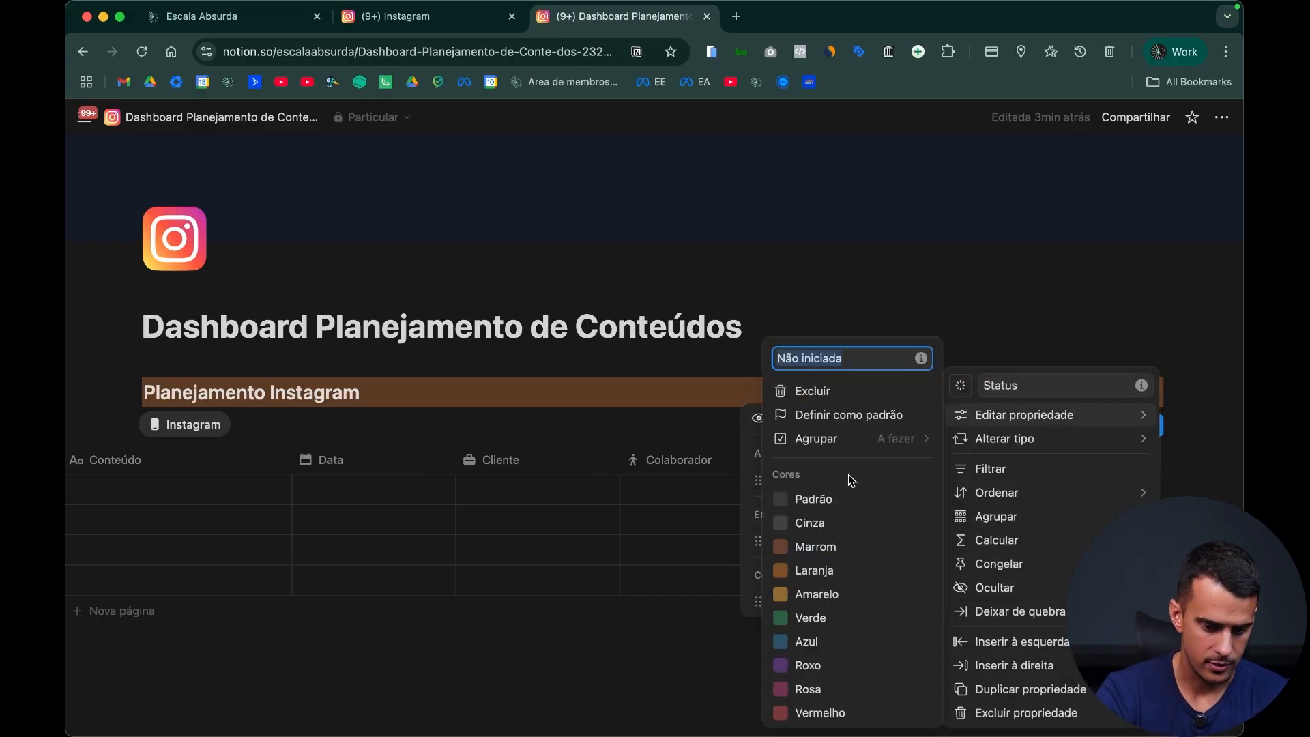
key("Escape")
left_click(829, 540)
type("la")
key("BackSpace")
type("anejamento")
key("Return")
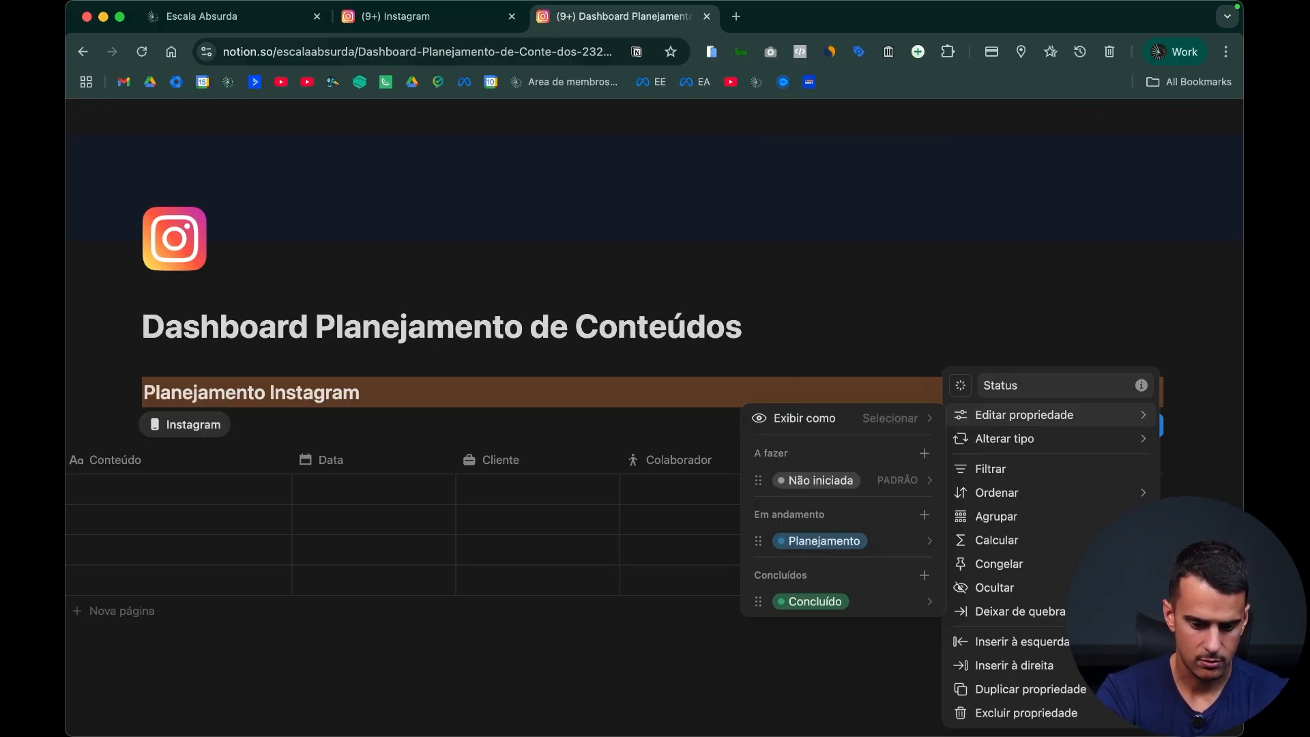
Step: Add "Copy" and "Aprovação do cliente" to the Em andamento status group, ordered as Planejamento, Copy, Aprovação do cliente
left_click(924, 521)
type("Cop")
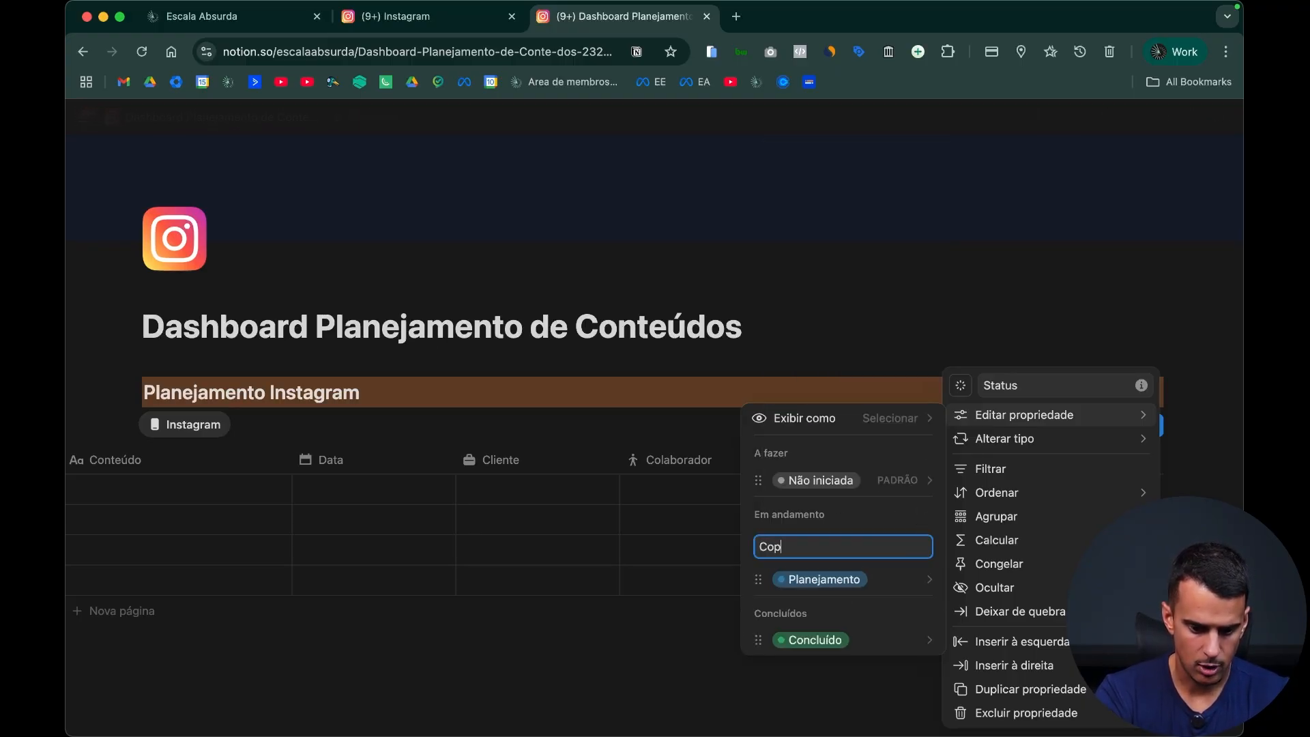
type("y")
key("Return")
type("Aprovação do cliente")
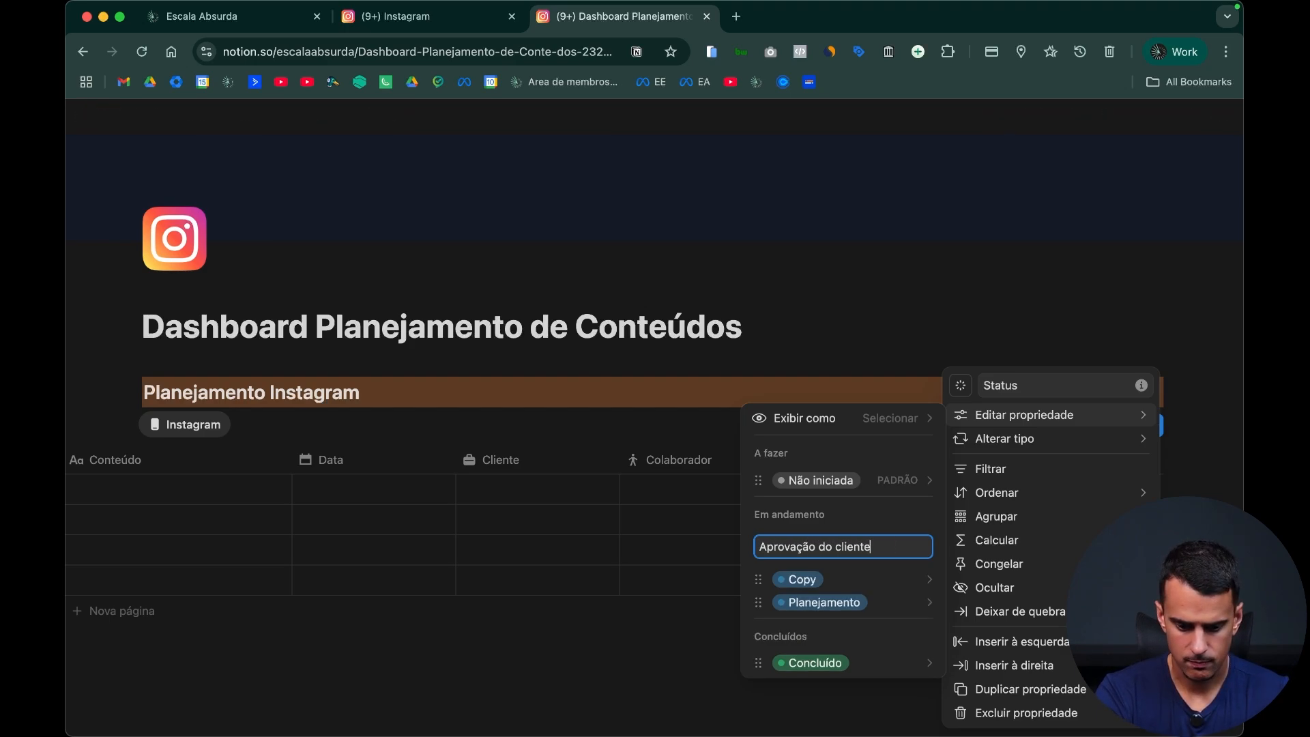
key("Return")
left_click_drag(758, 579, 760, 619)
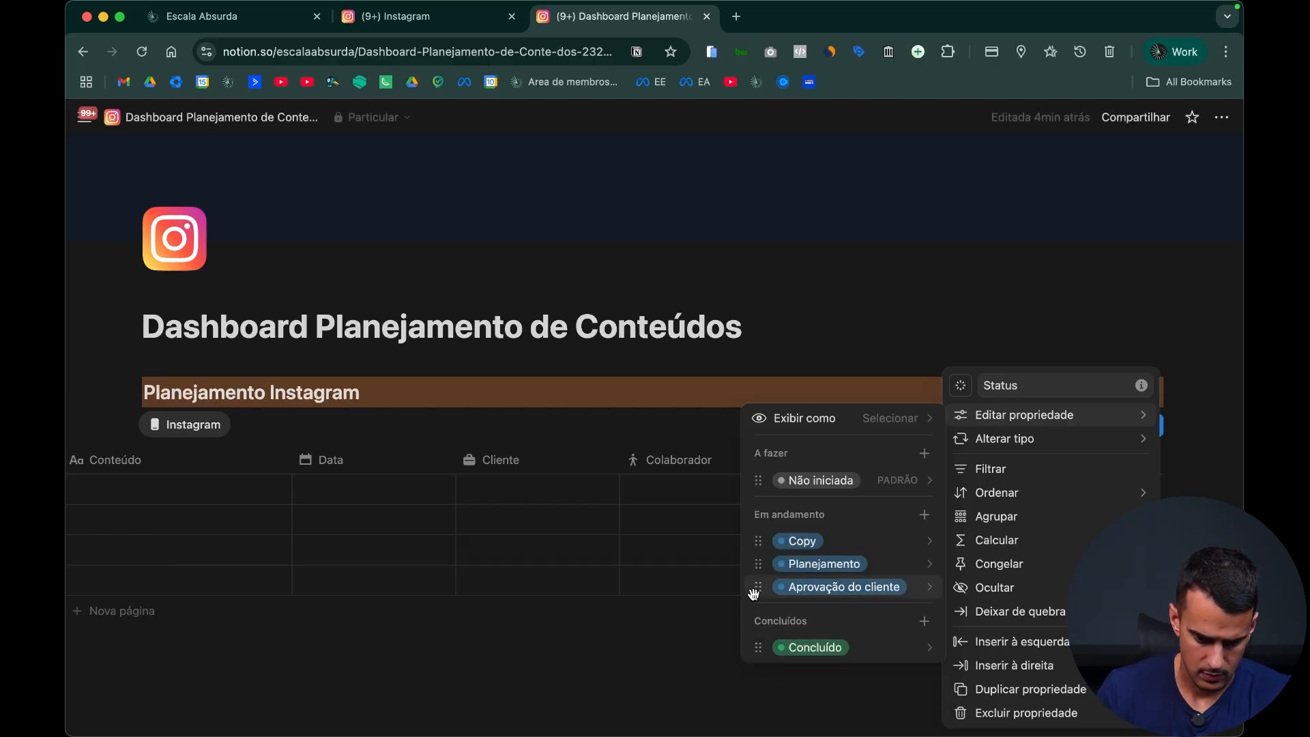
left_click_drag(758, 540, 756, 574)
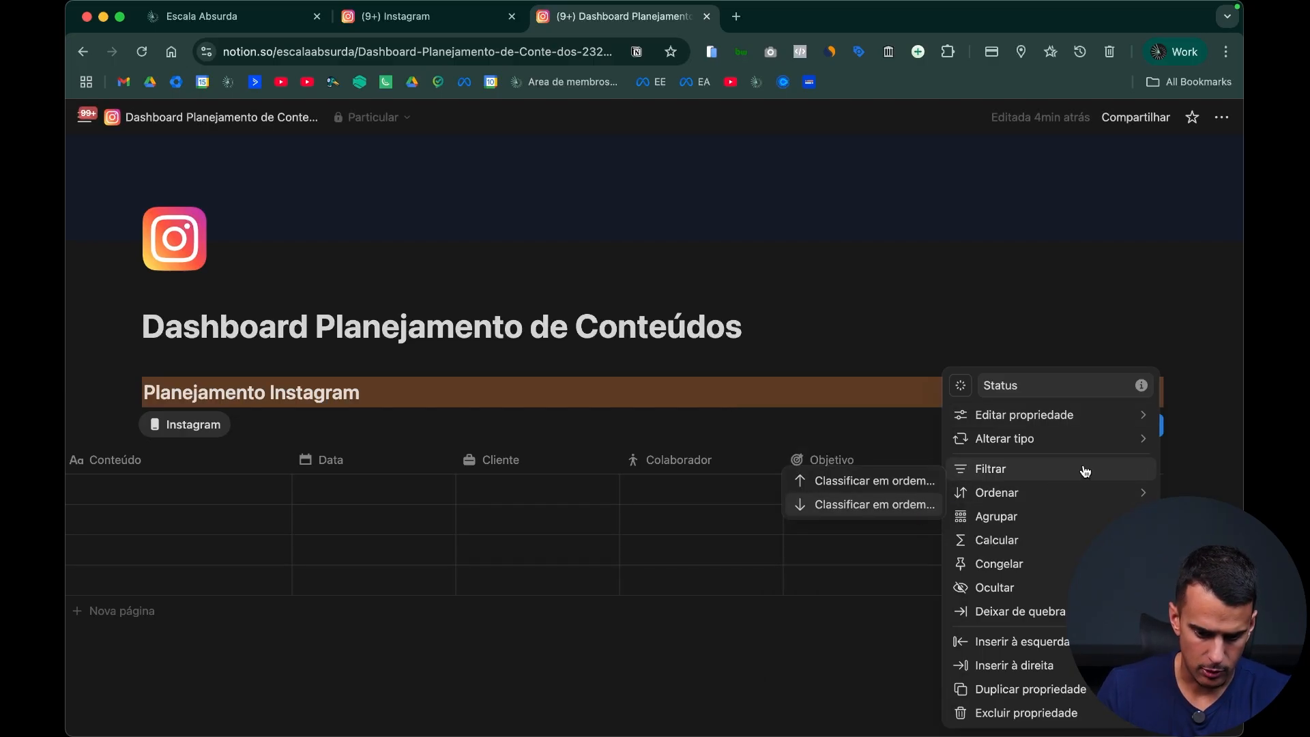
Step: Add a "Design" option to the Em andamento status group and move it further down the list
mouse_move(1091, 414)
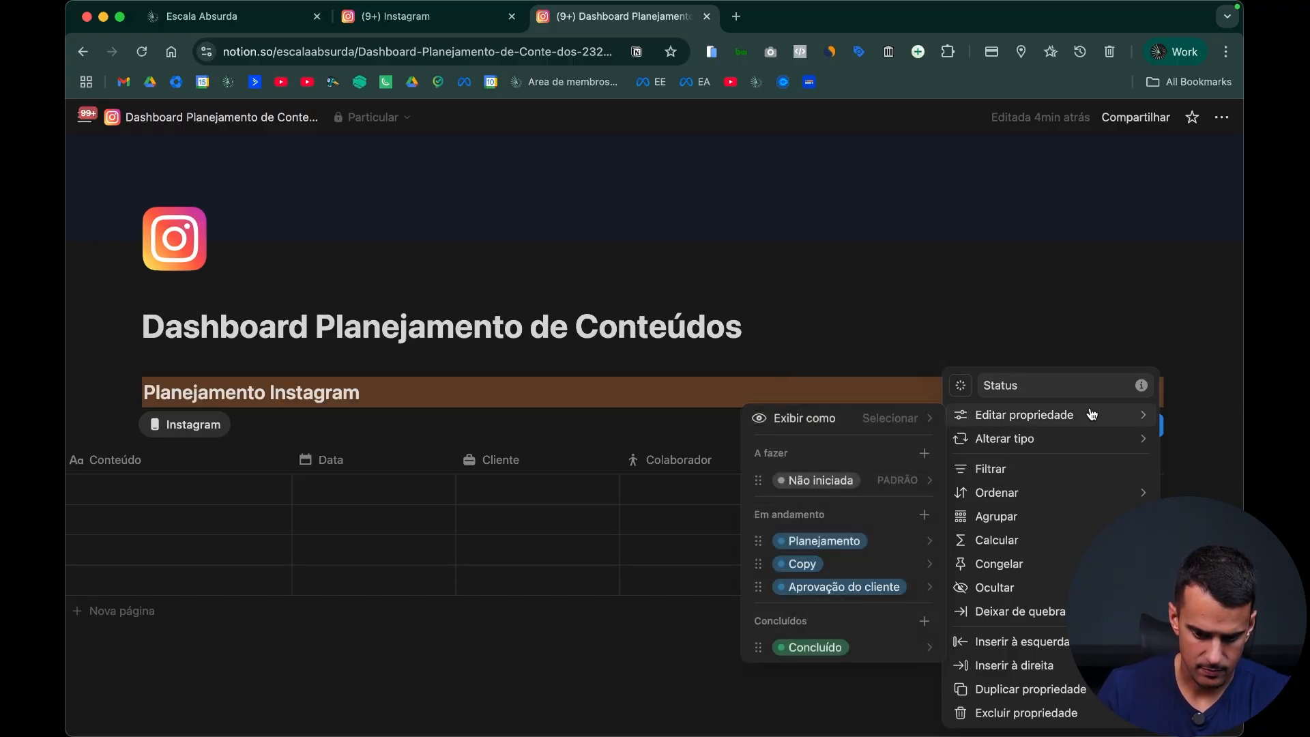
left_click(925, 514)
type("Criaç")
key("alt+BackSpace")
type("Design")
key("Return")
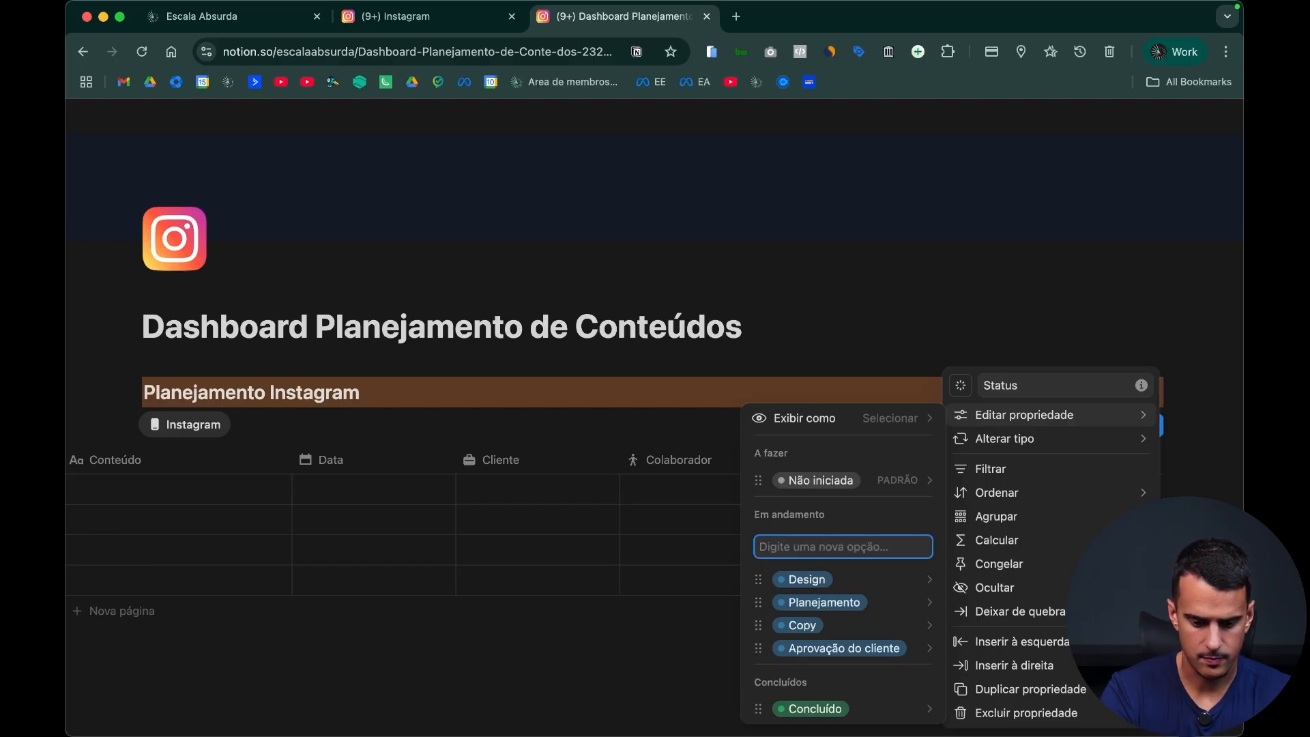
left_click_drag(759, 578, 610, 647)
Step: Rename the Status property's "Concluído" option to "Postado" and close the property settings
left_click(856, 675)
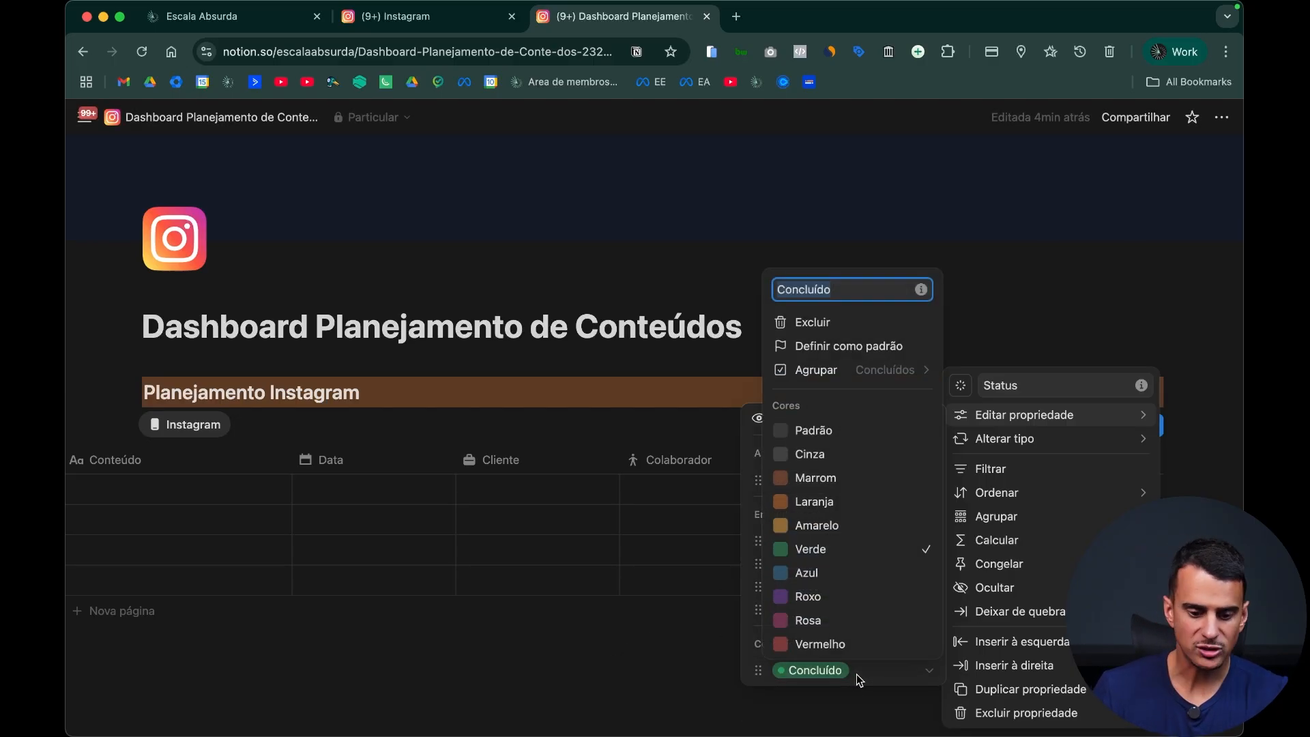
type("Posta")
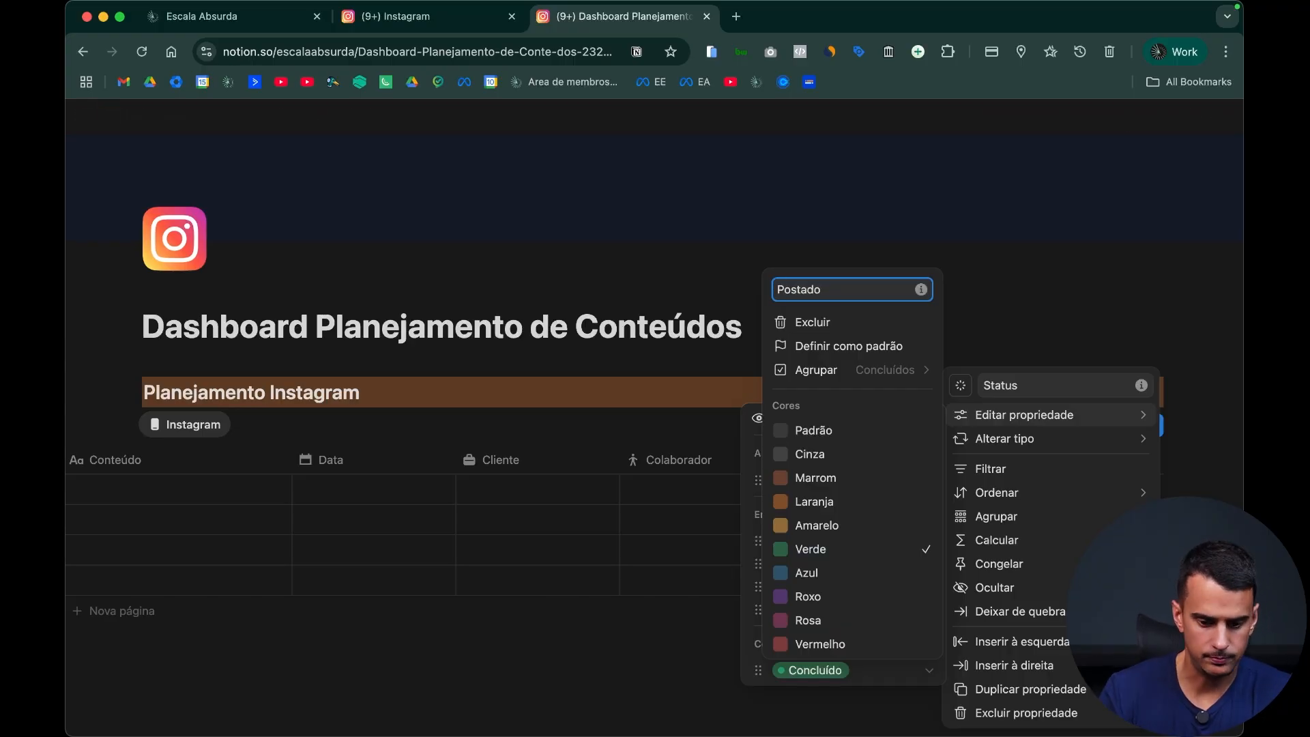
type("do")
key("Return")
left_click(570, 681)
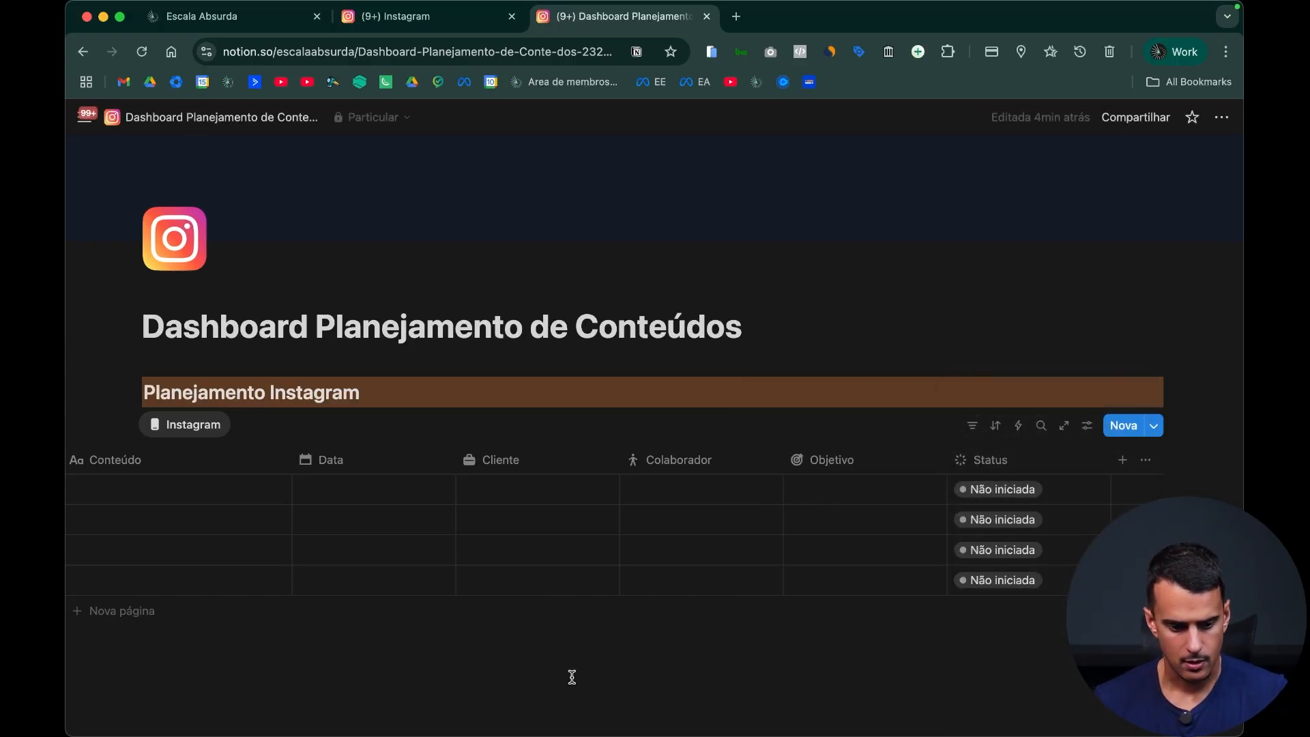
Step: Add a fifth row to the Instagram table and set the first two rows' Data to 17/07/2025 and 18/07/2025
scroll(714, 547, "left", 3)
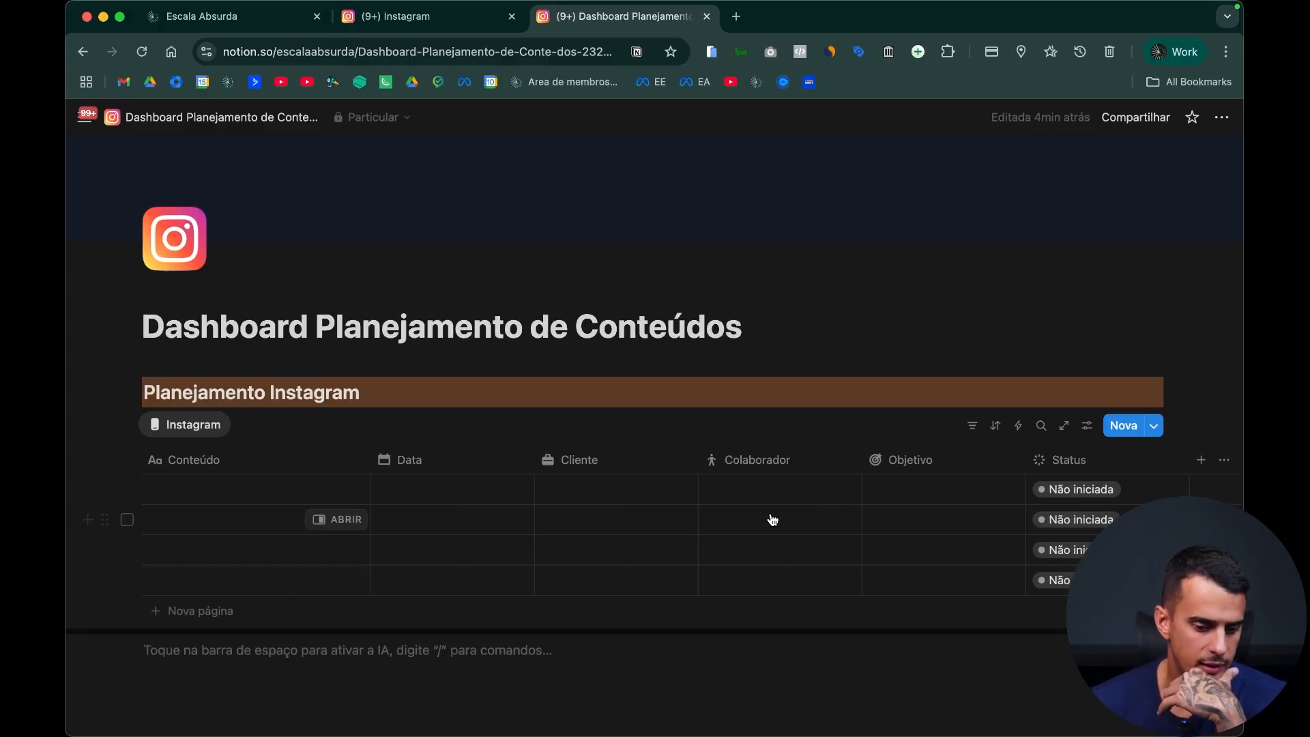
left_click(225, 612)
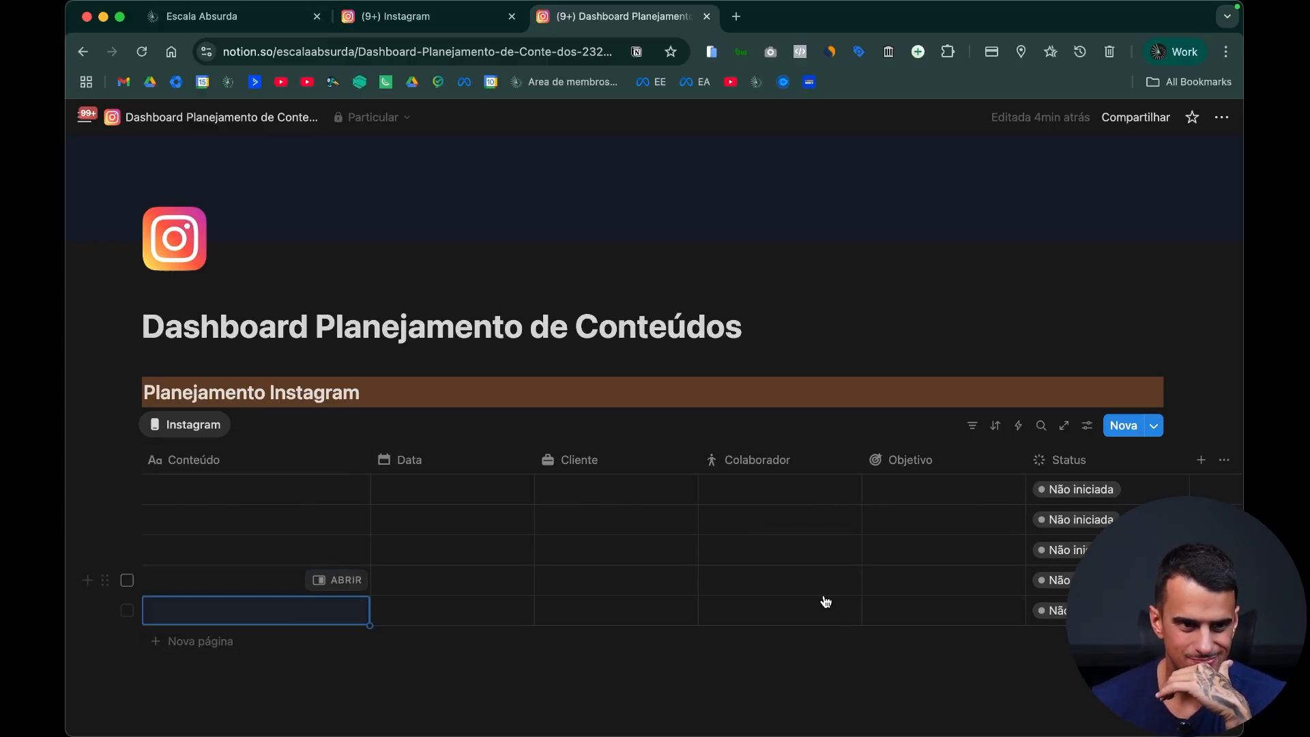
left_click(491, 497)
left_click(496, 469)
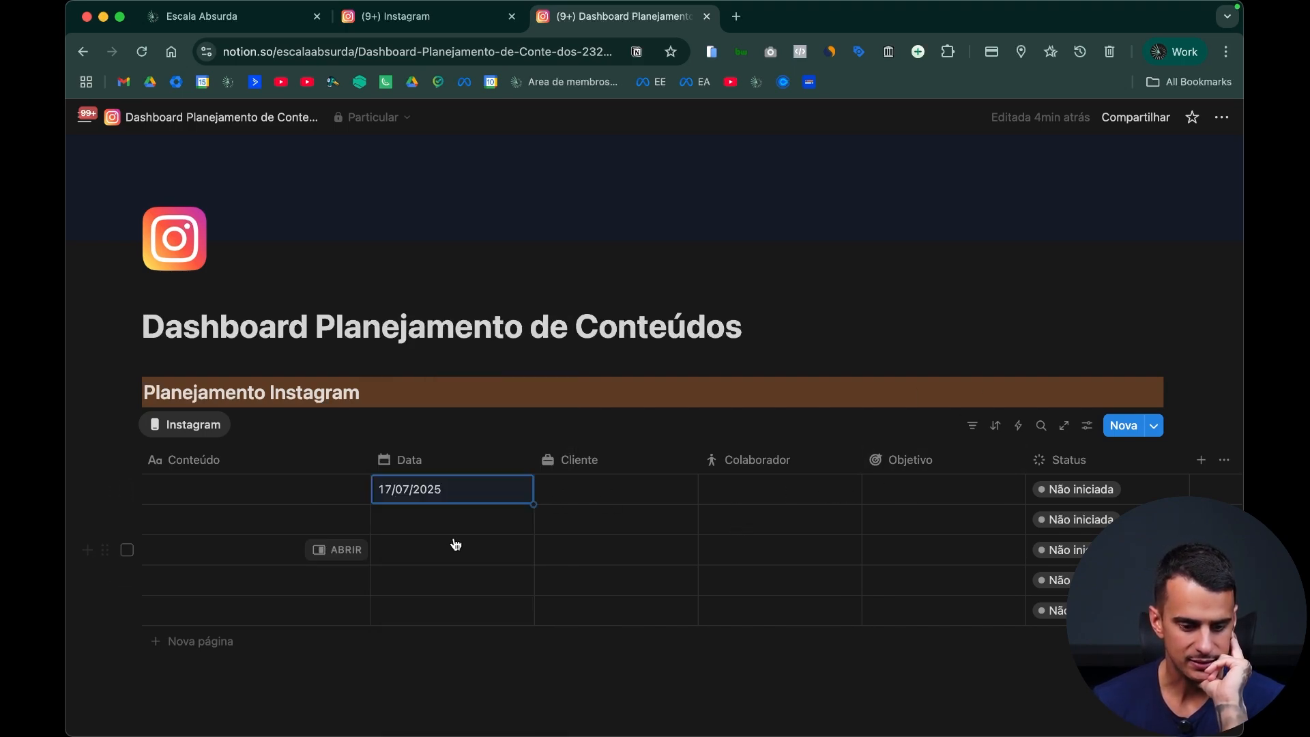
left_click(439, 522)
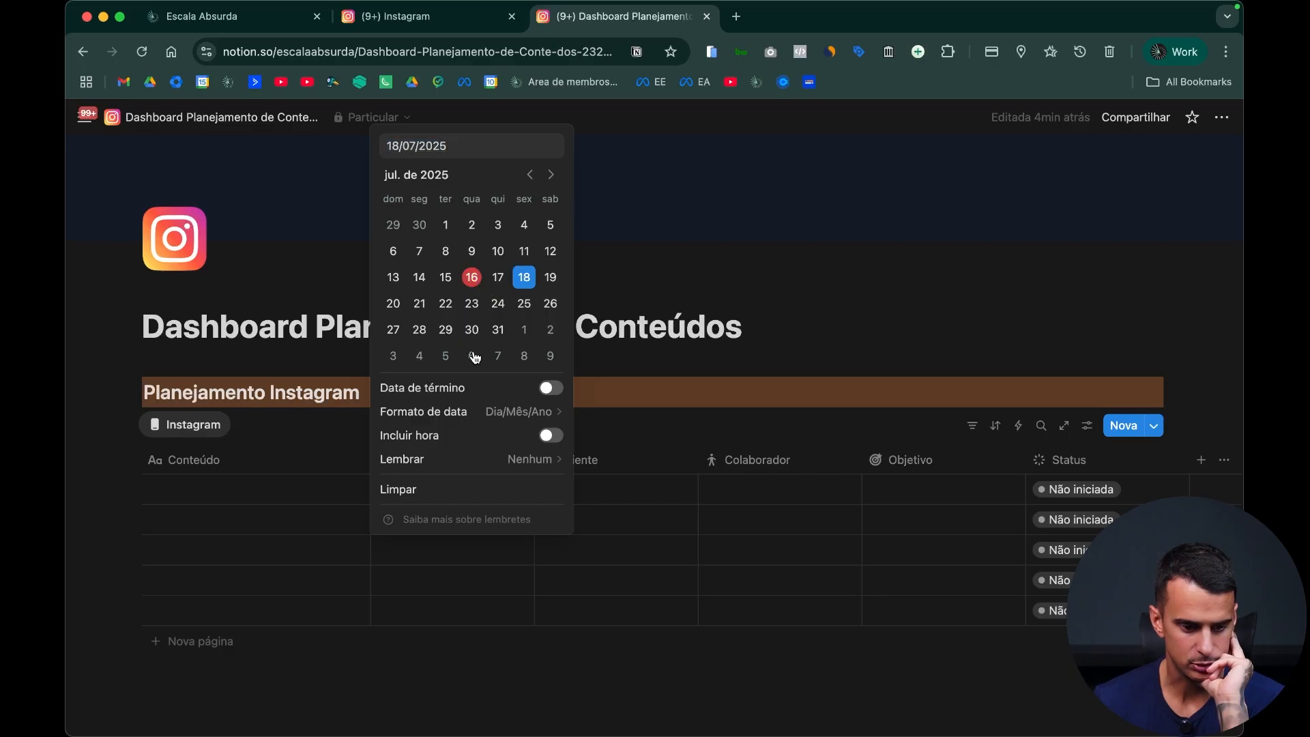
left_click(523, 278)
Step: Set the Data of the third, fourth and fifth rows to 03/07/2025, 30/07/2025 and 19/07/2025
left_click(427, 552)
left_click(499, 255)
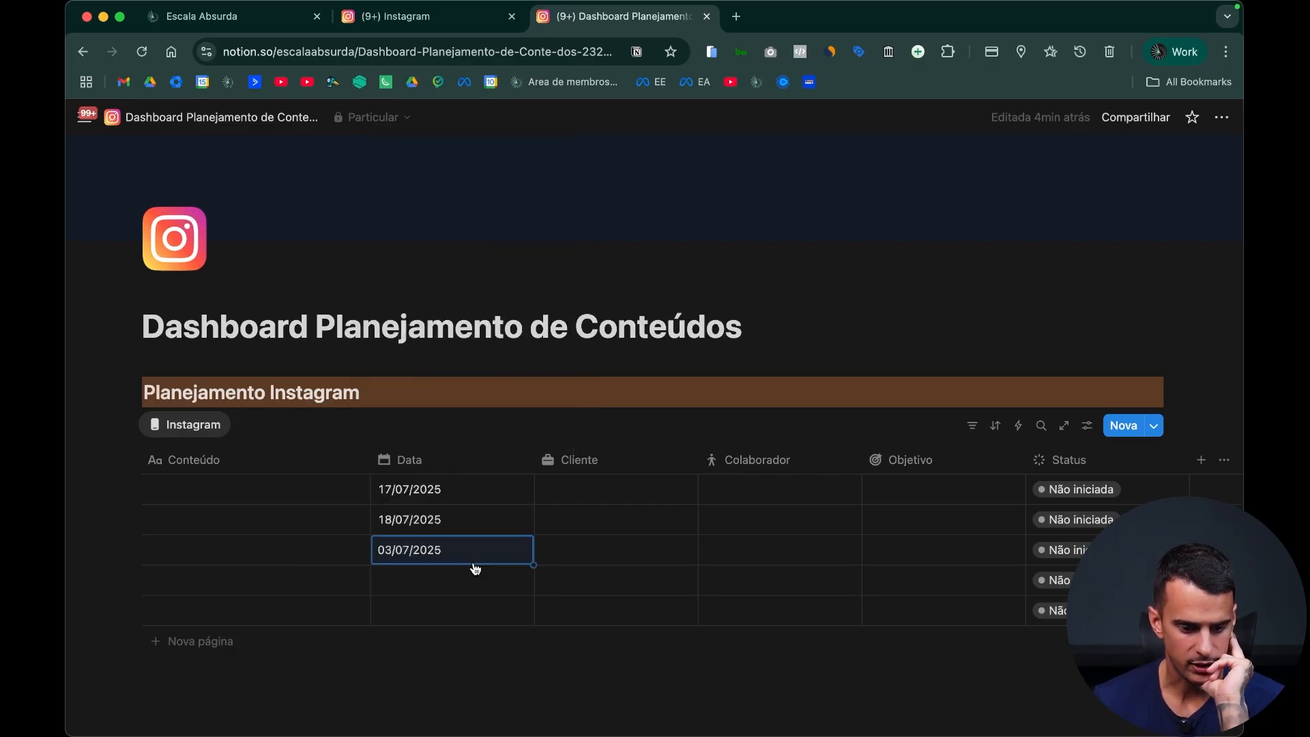
left_click(416, 580)
left_click(476, 394)
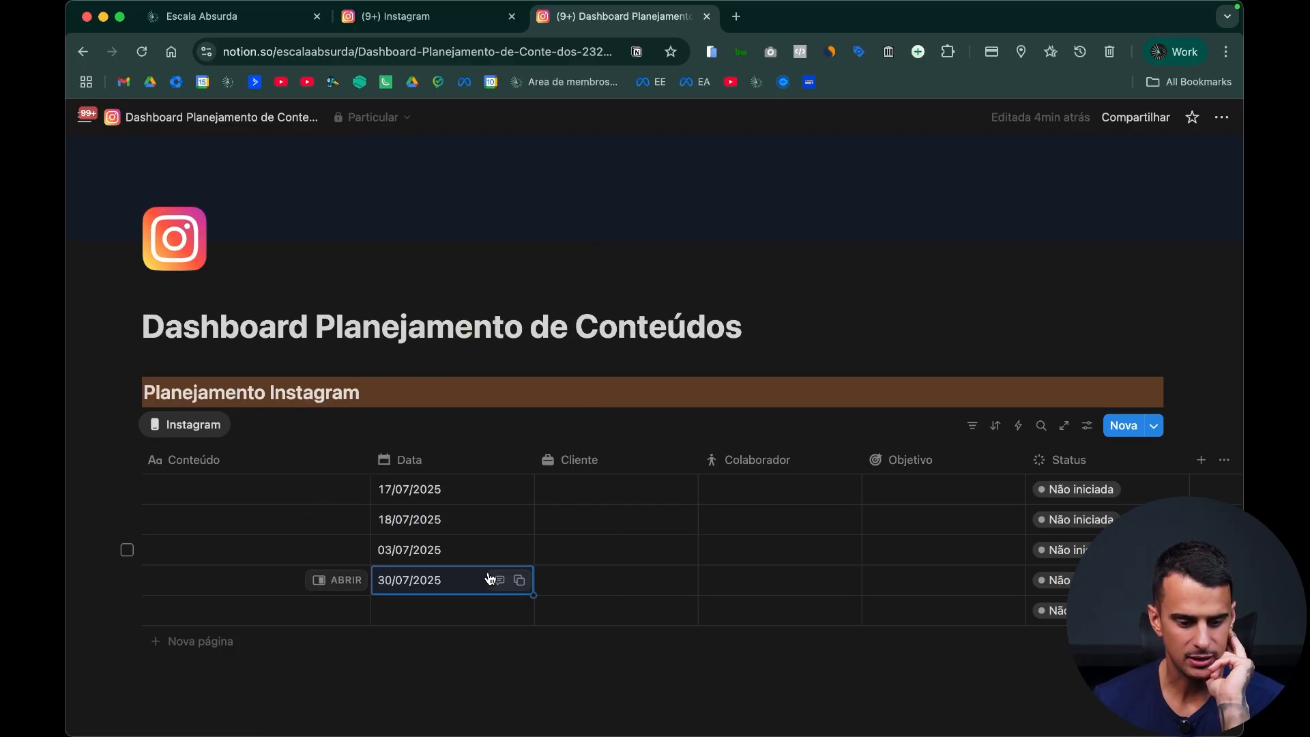
left_click(494, 611)
left_click(550, 368)
left_click(791, 645)
scroll(807, 628, "down", 3)
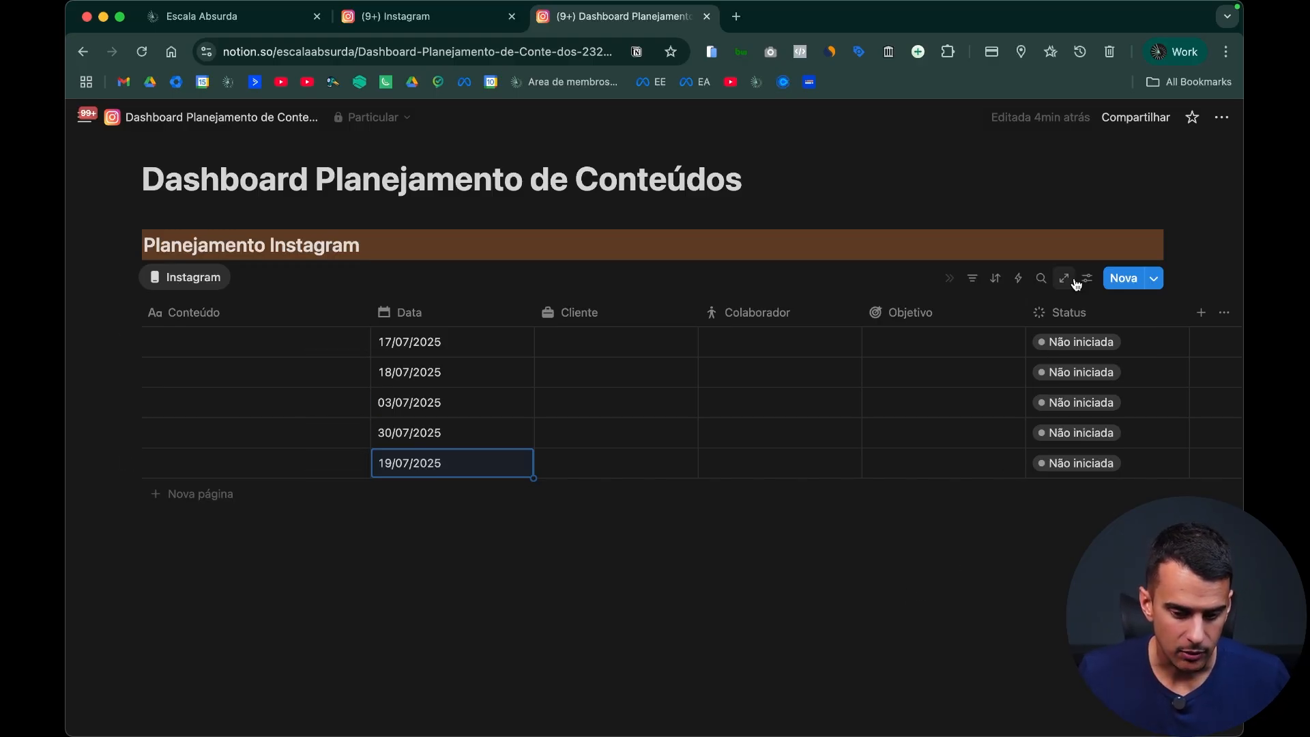
left_click(424, 539)
key("Return")
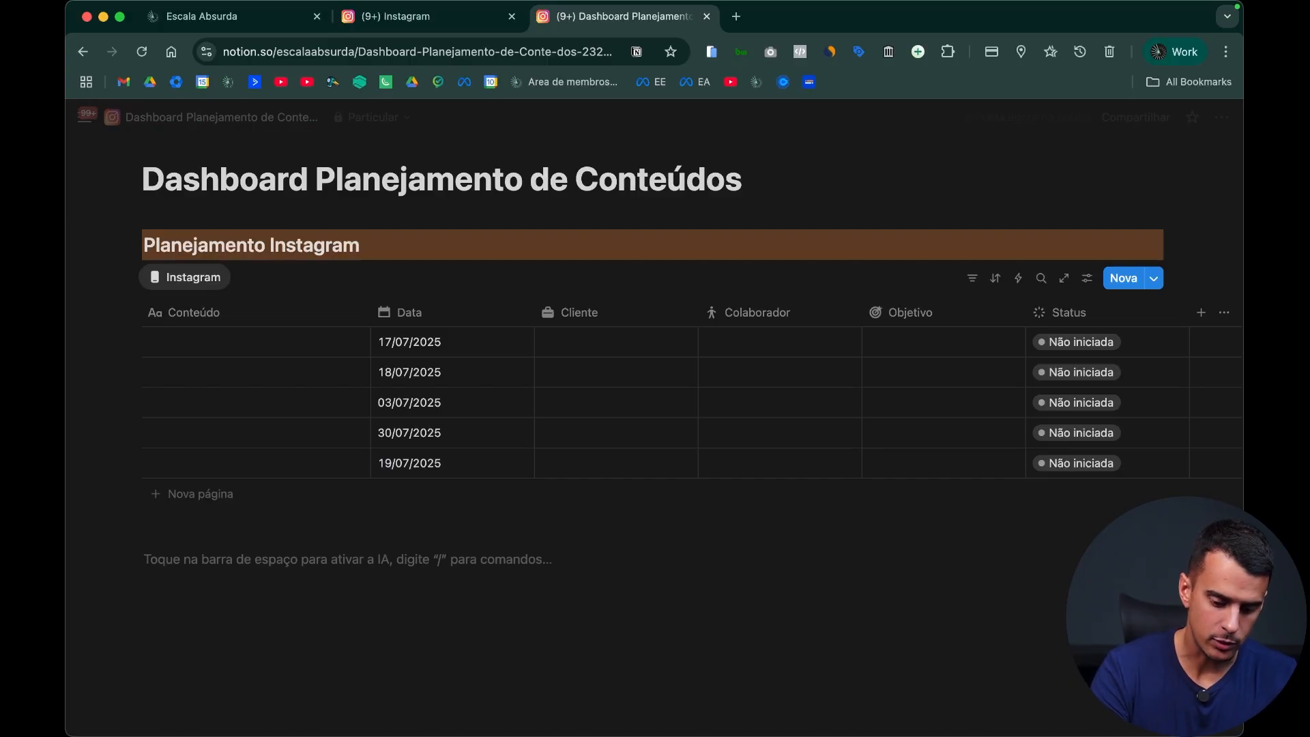
type("/")
scroll(239, 423, "down", 3)
scroll(246, 430, "down", 3)
scroll(245, 429, "down", 10)
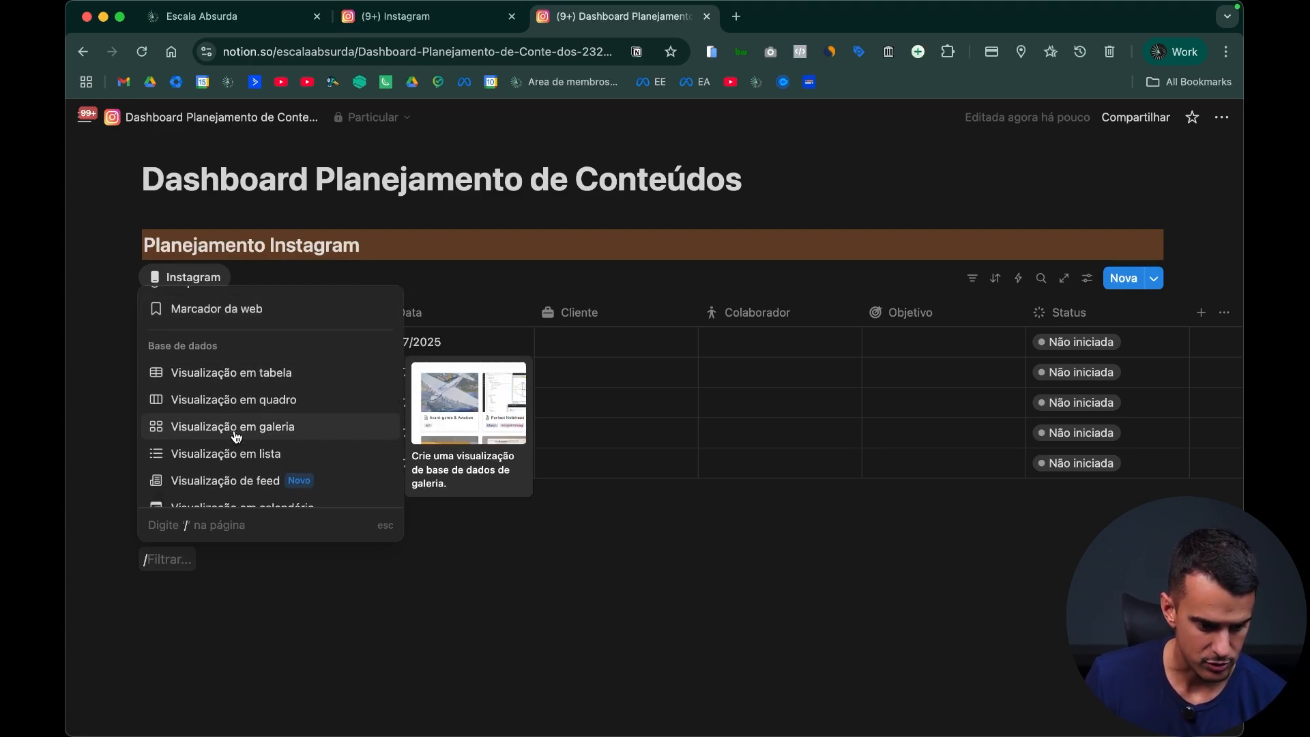
scroll(236, 440, "down", 2)
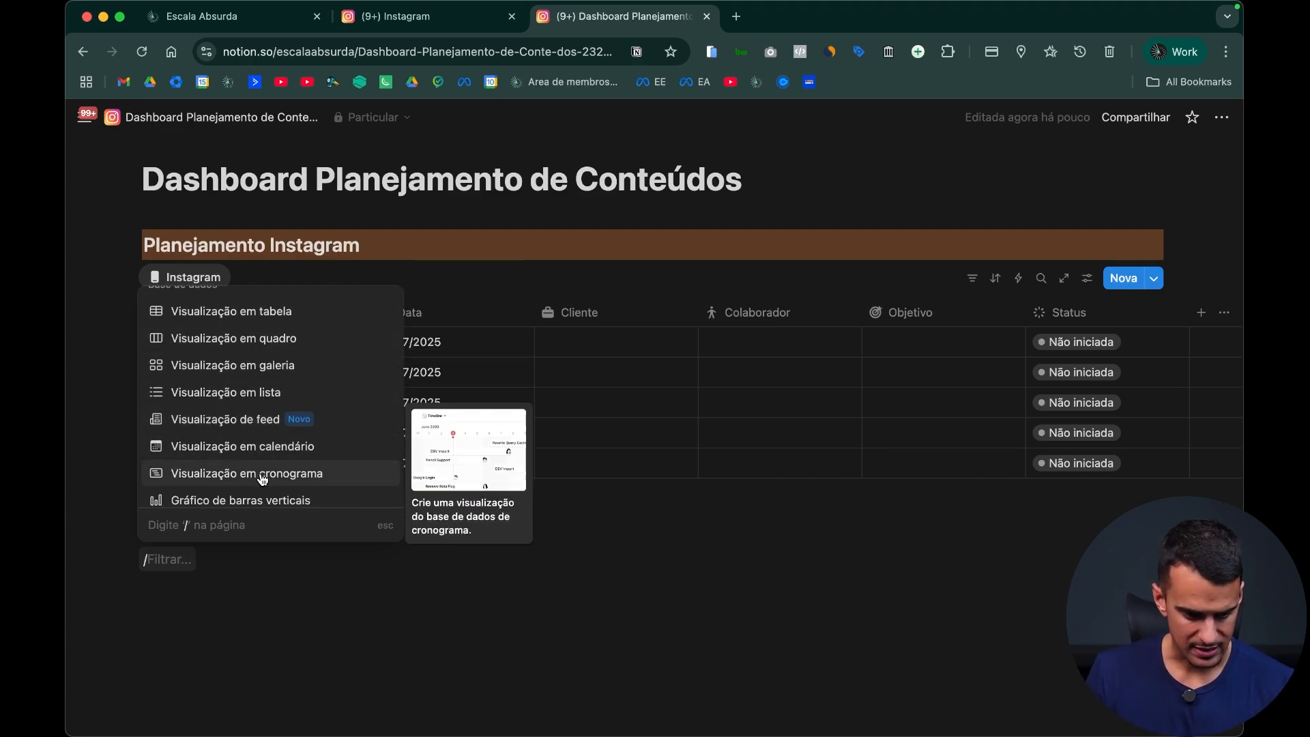
scroll(266, 464, "down", 1)
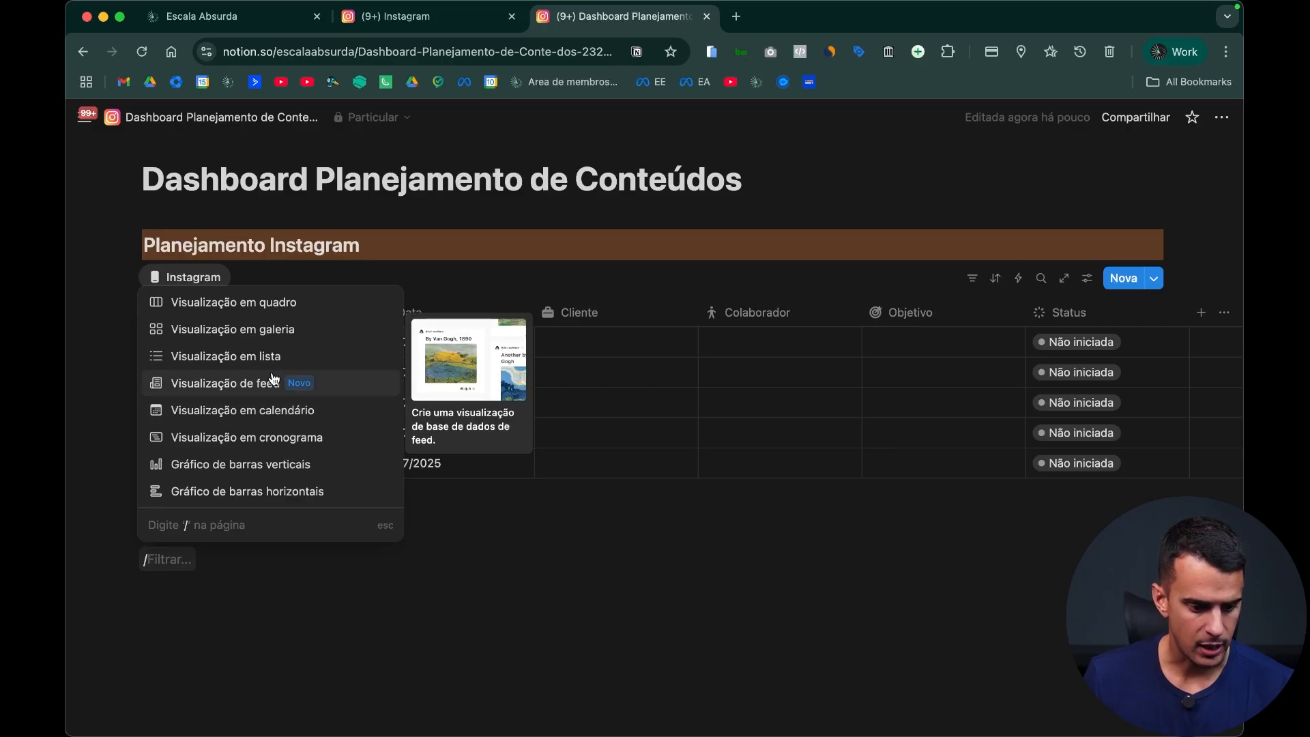
left_click(293, 603)
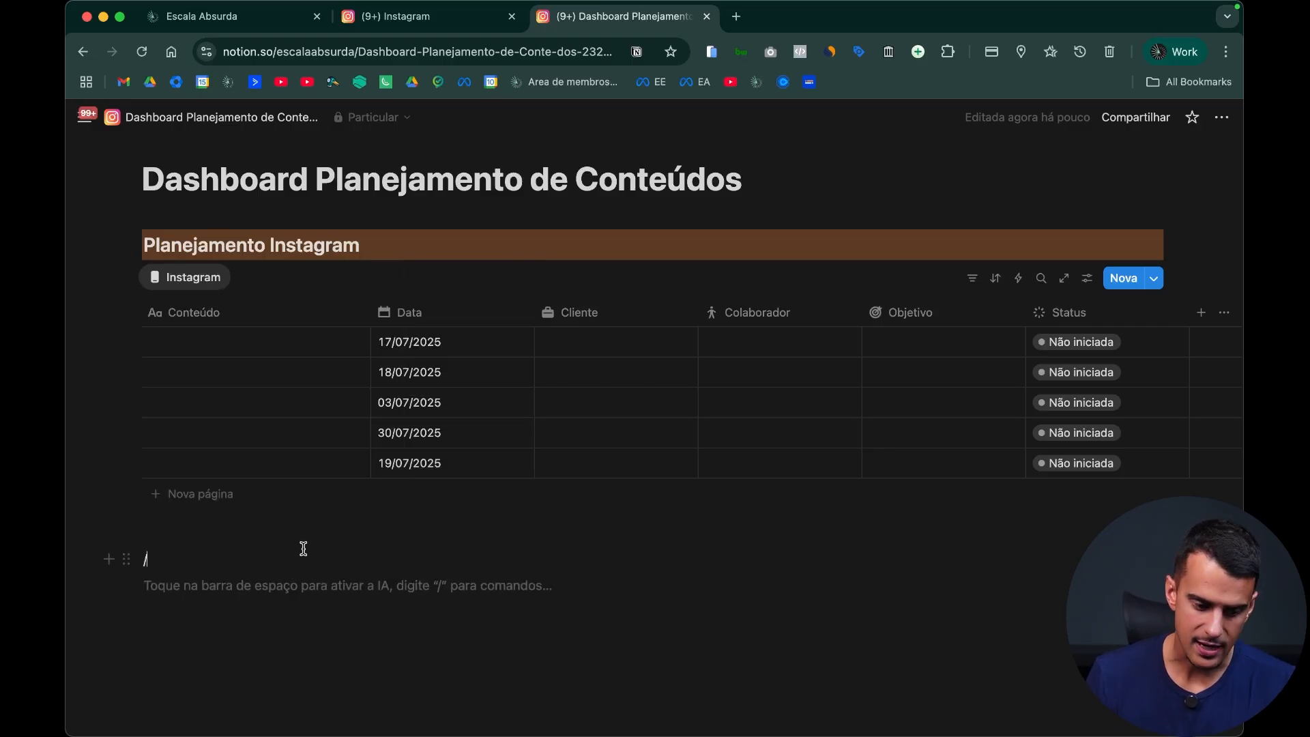
left_click(304, 548)
key("BackSpace")
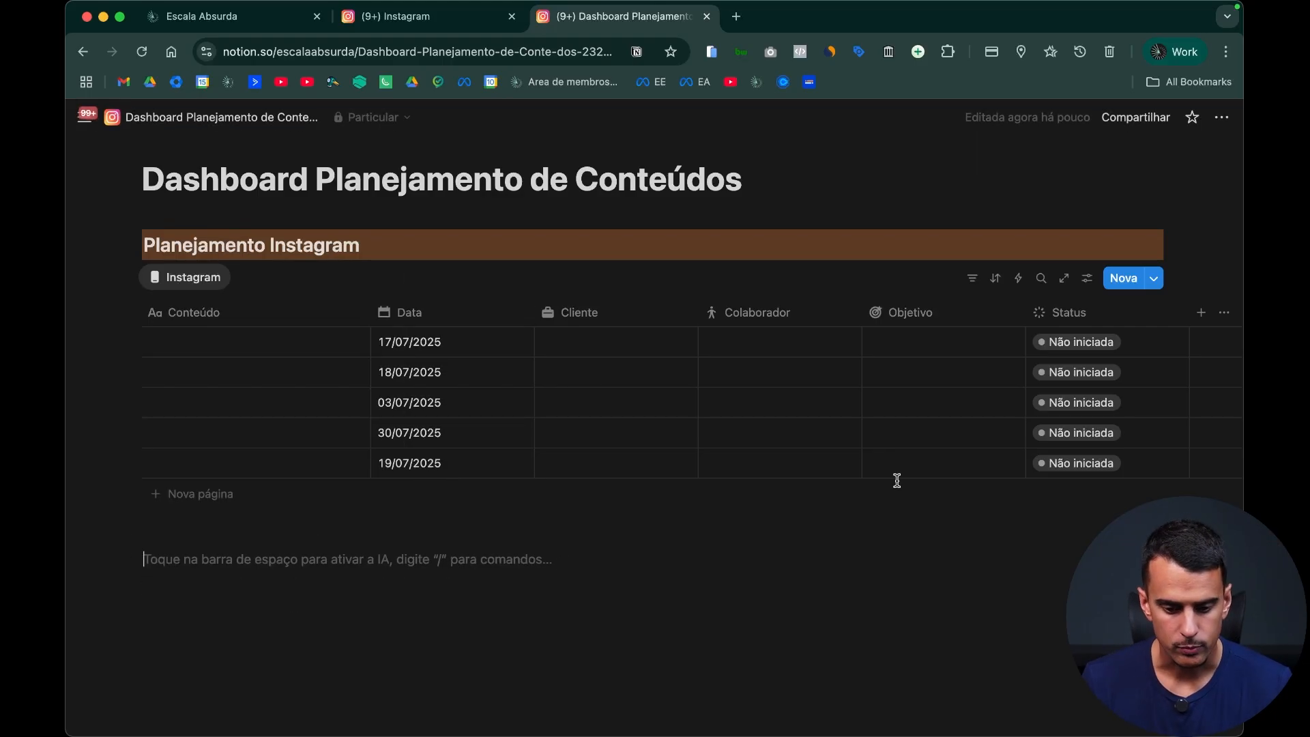
Step: Examine the sections of the Escala Absurda Dashboard 3.0 page, from Funis down to Time
key("ctrl+shift+Tab")
scroll(734, 473, "down", 4)
scroll(734, 473, "up", 4)
scroll(735, 474, "down", 5)
scroll(375, 219, "up", 5)
left_click(219, 130)
scroll(826, 470, "down", 4)
scroll(827, 472, "down", 7)
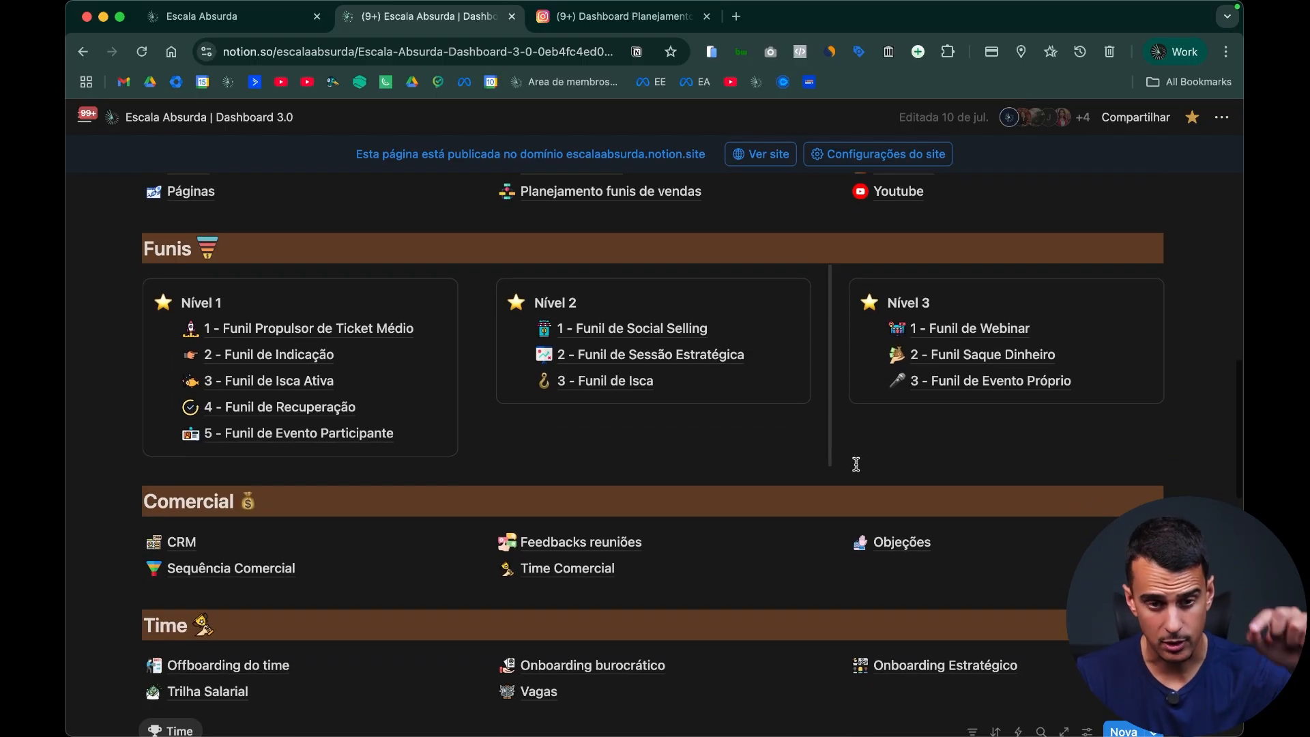
scroll(923, 464, "down", 5)
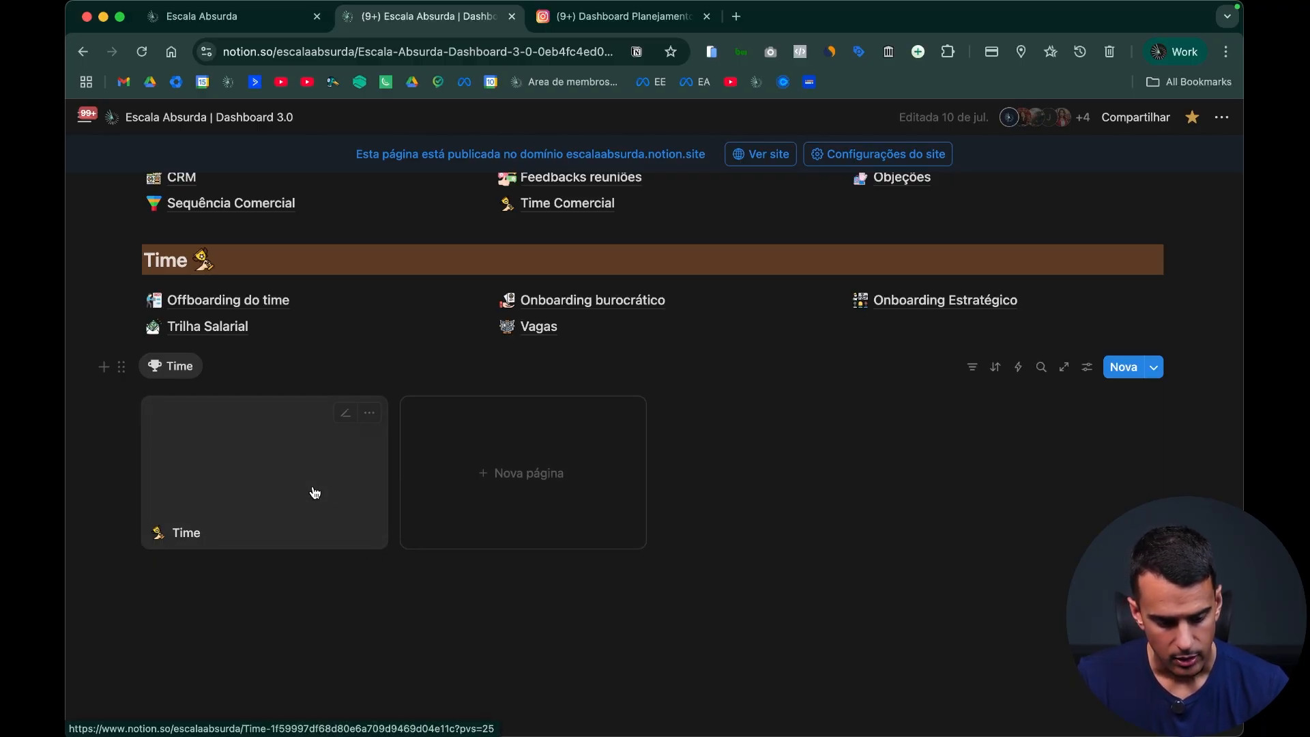
scroll(384, 473, "up", 5)
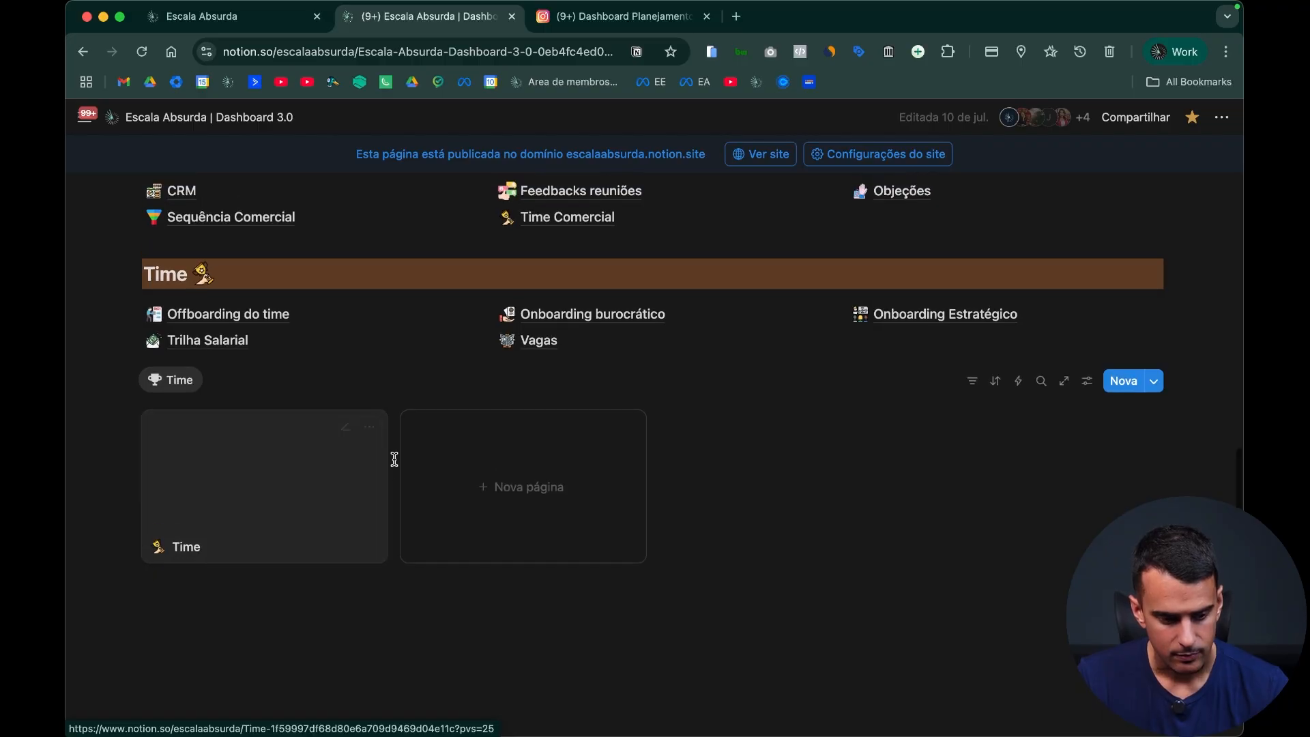
scroll(975, 255, "up", 1)
Step: Examine the Posts board on the Instagram page and return to the Dashboard Planejamento de Conteúdos page
left_click(903, 223)
scroll(530, 578, "down", 10)
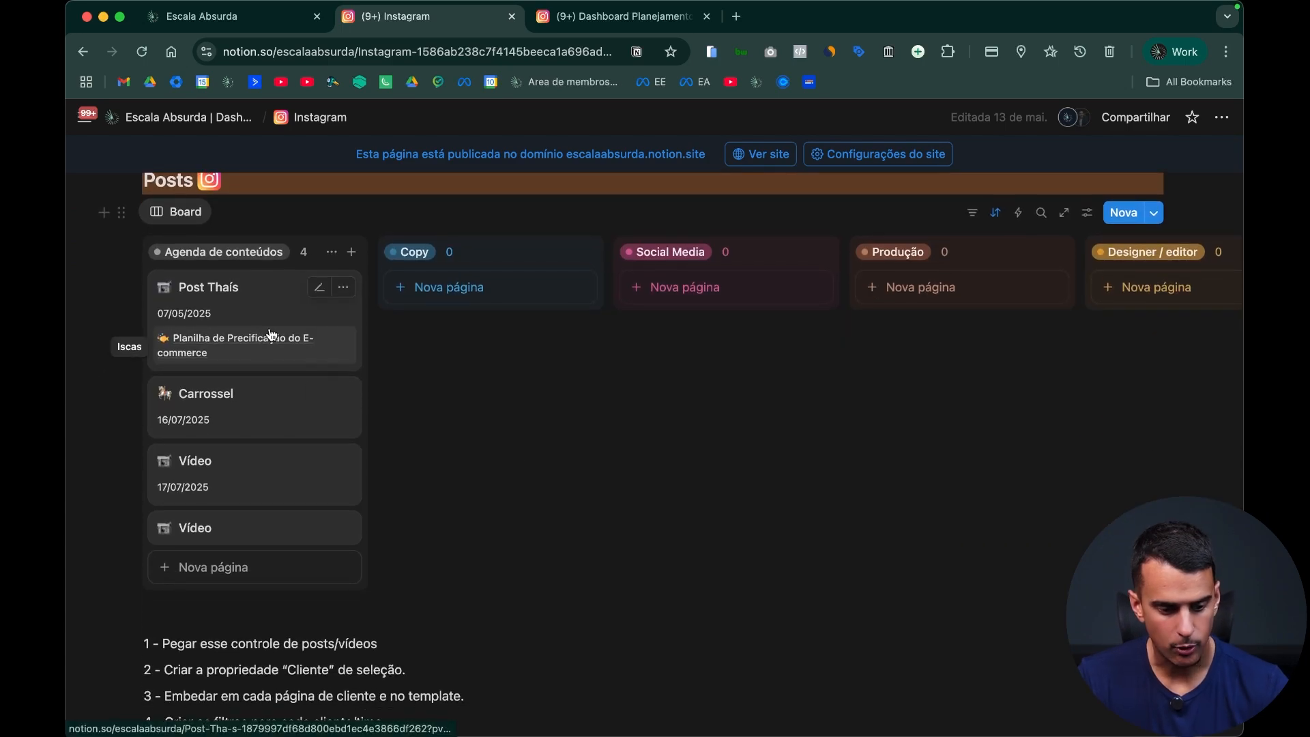
scroll(270, 289, "down", 1)
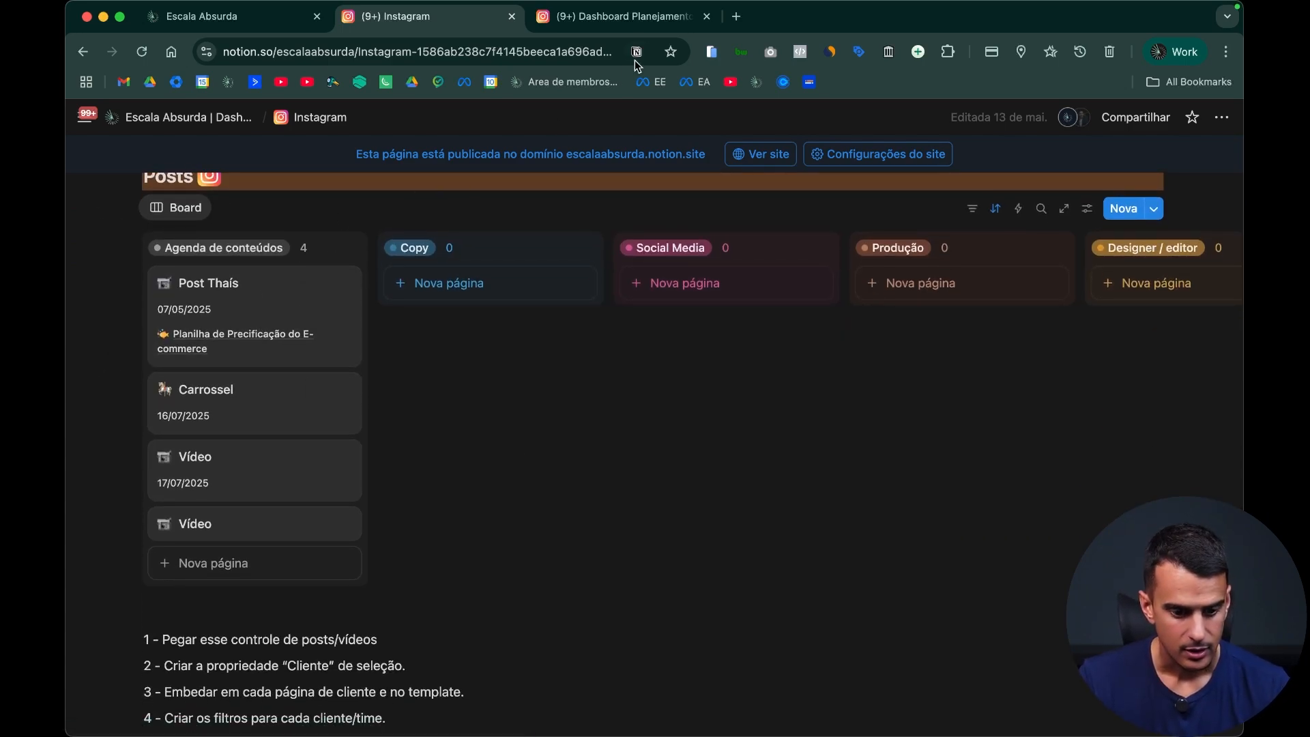
left_click(628, 21)
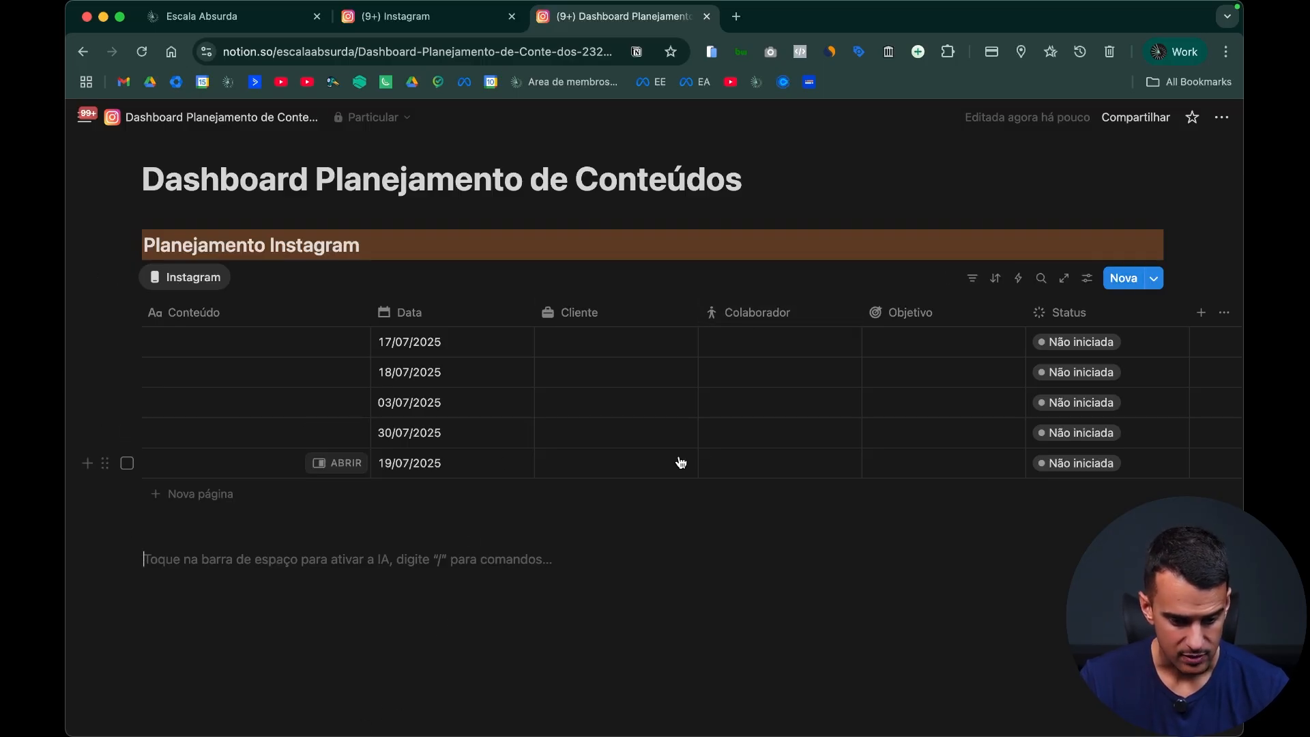
Step: Try to insert a new calendar database view below the Instagram table
type("/")
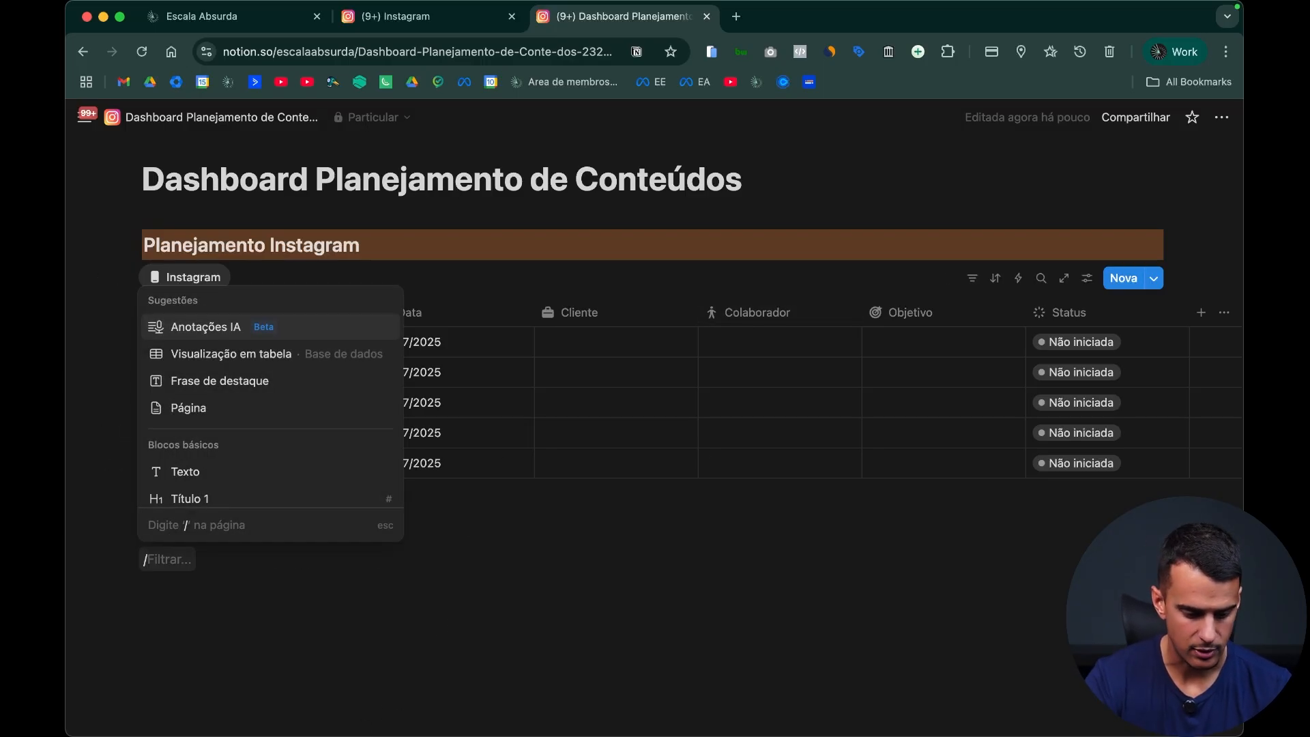
type("calen")
key("Return")
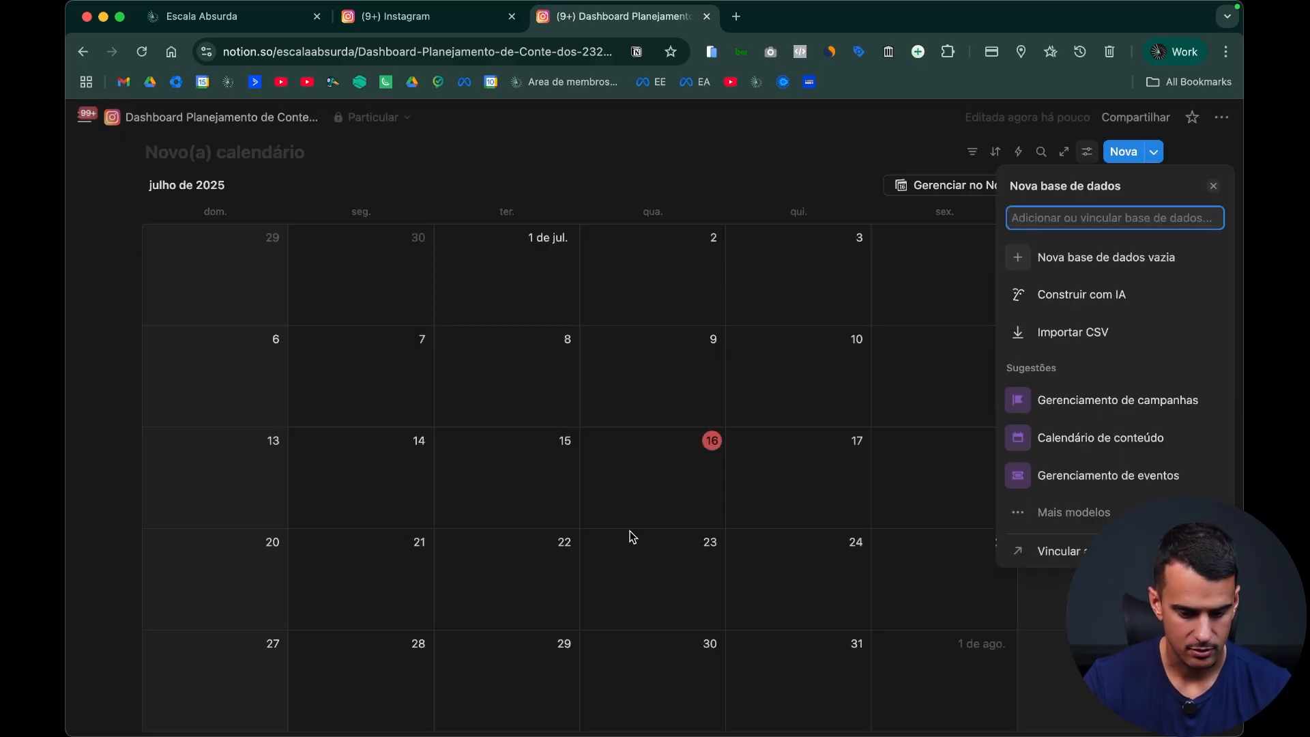
left_click(479, 337)
key("super+z")
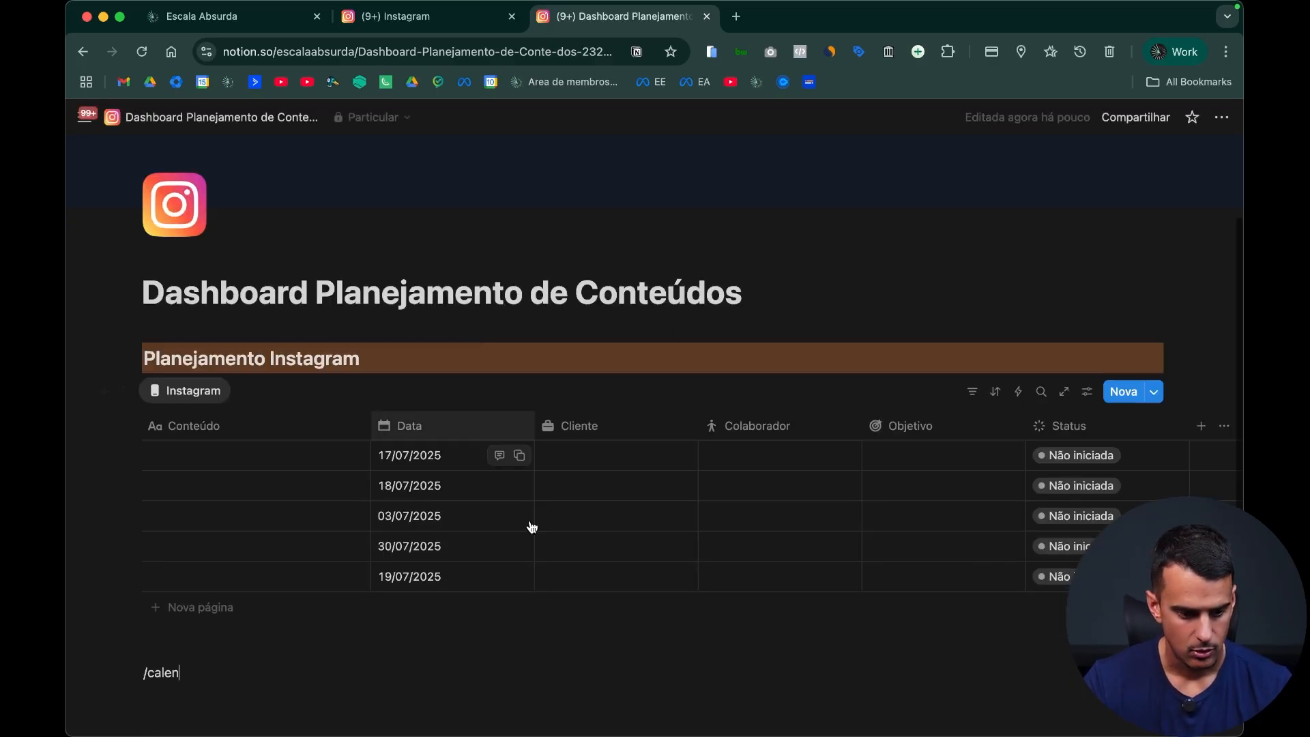
Step: Change the Instagram database view's layout to Calendário and delete the leftover "/calen" text below it
left_click(1085, 393)
left_click(1096, 386)
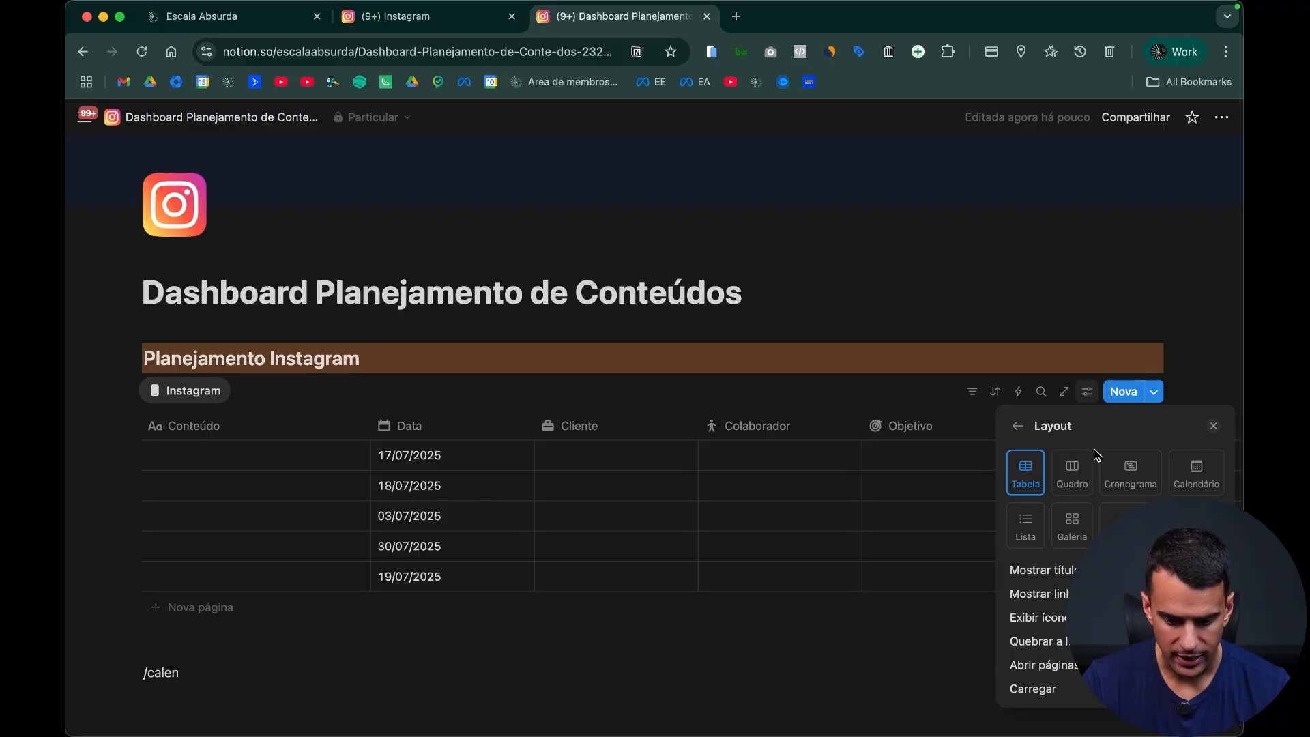
left_click(1196, 471)
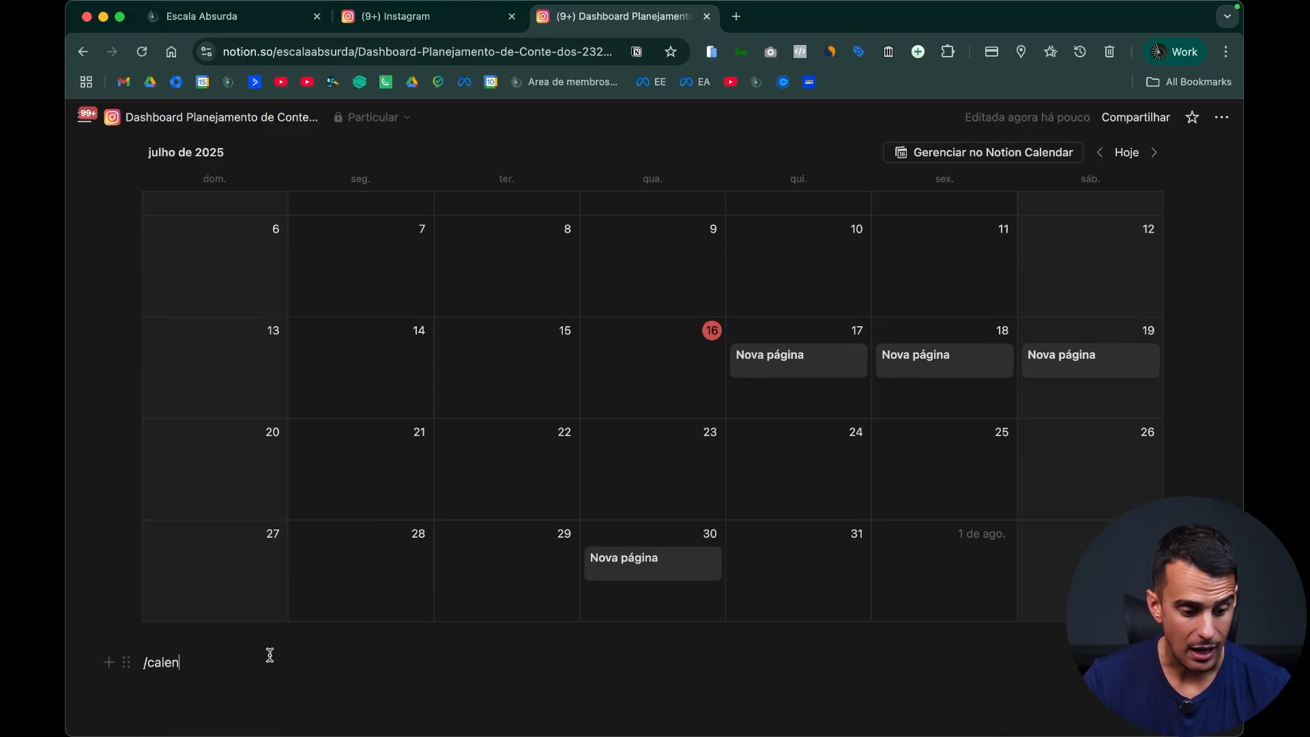
key("super+a")
key("BackSpace")
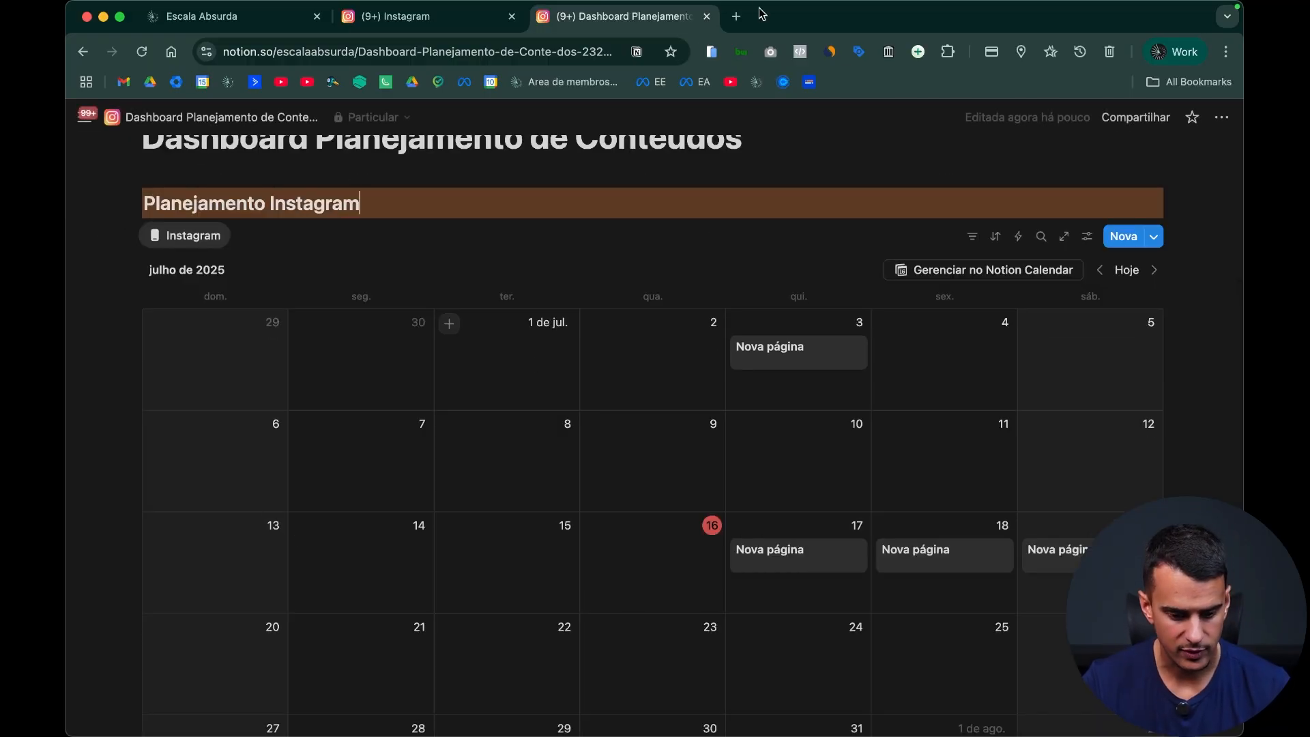
Step: Show the Colaborador, Cliente, Objetivo and Status properties on the calendar's cards
scroll(762, 677, "down", 5)
scroll(926, 471, "up", 2)
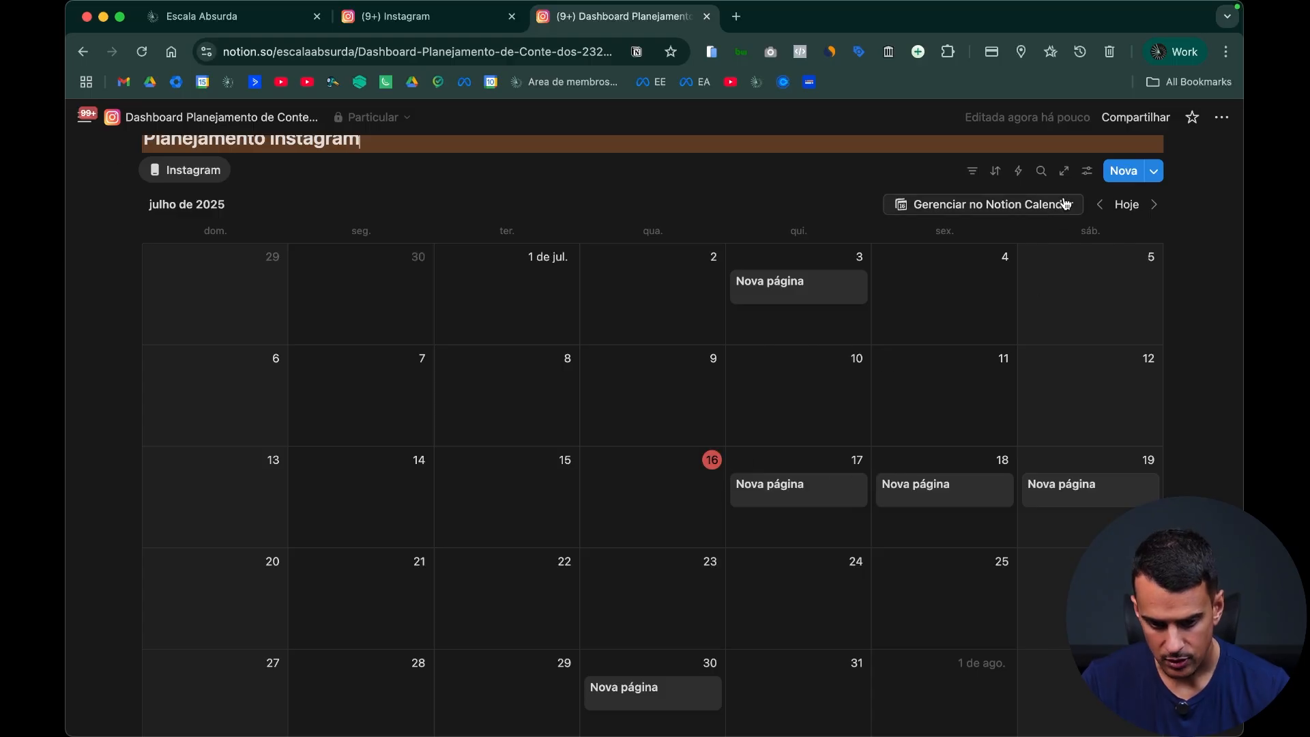
left_click(1087, 170)
left_click(1162, 292)
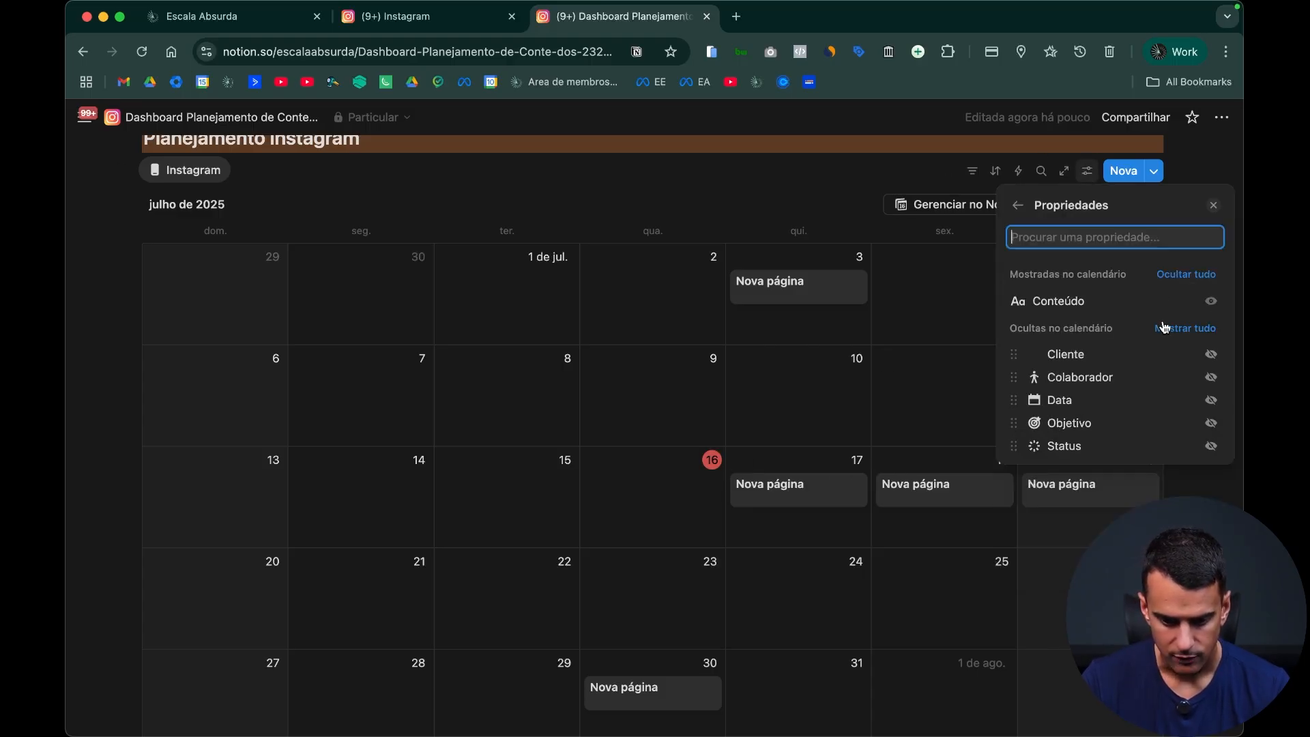
left_click(1211, 378)
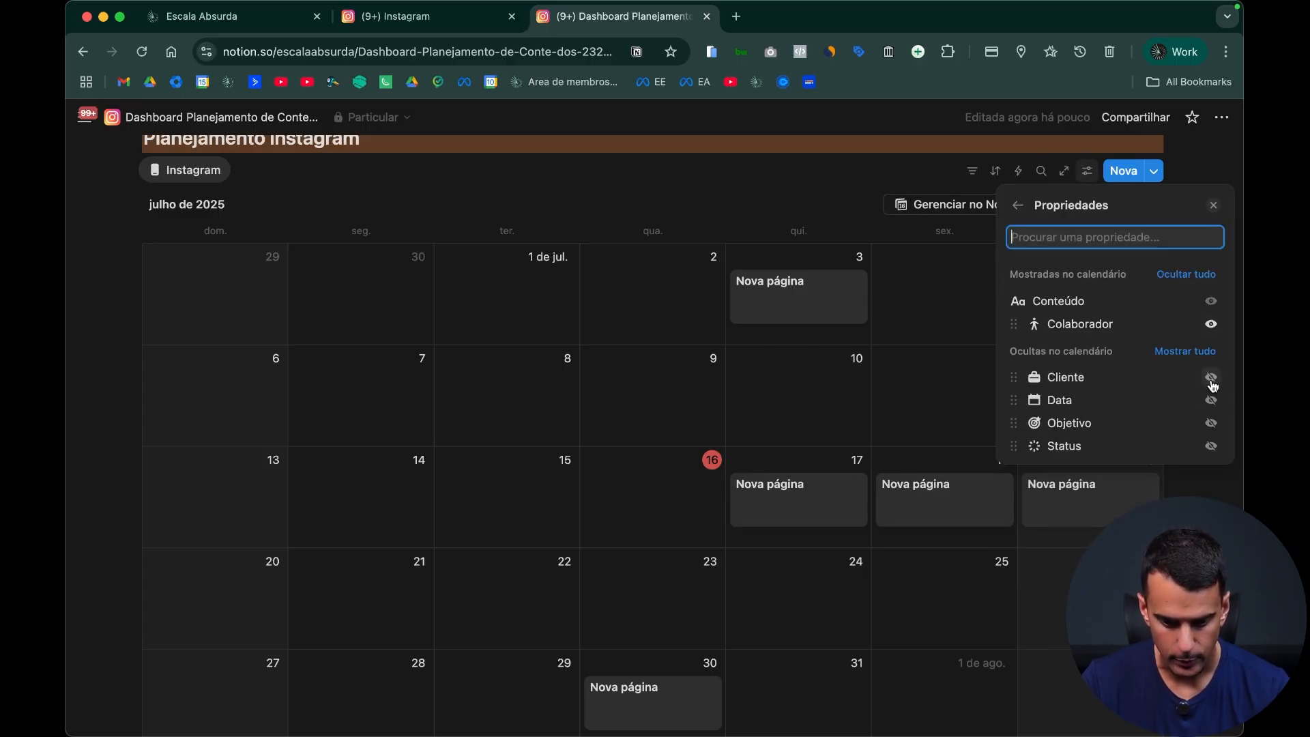
left_click(1211, 379)
left_click(1211, 423)
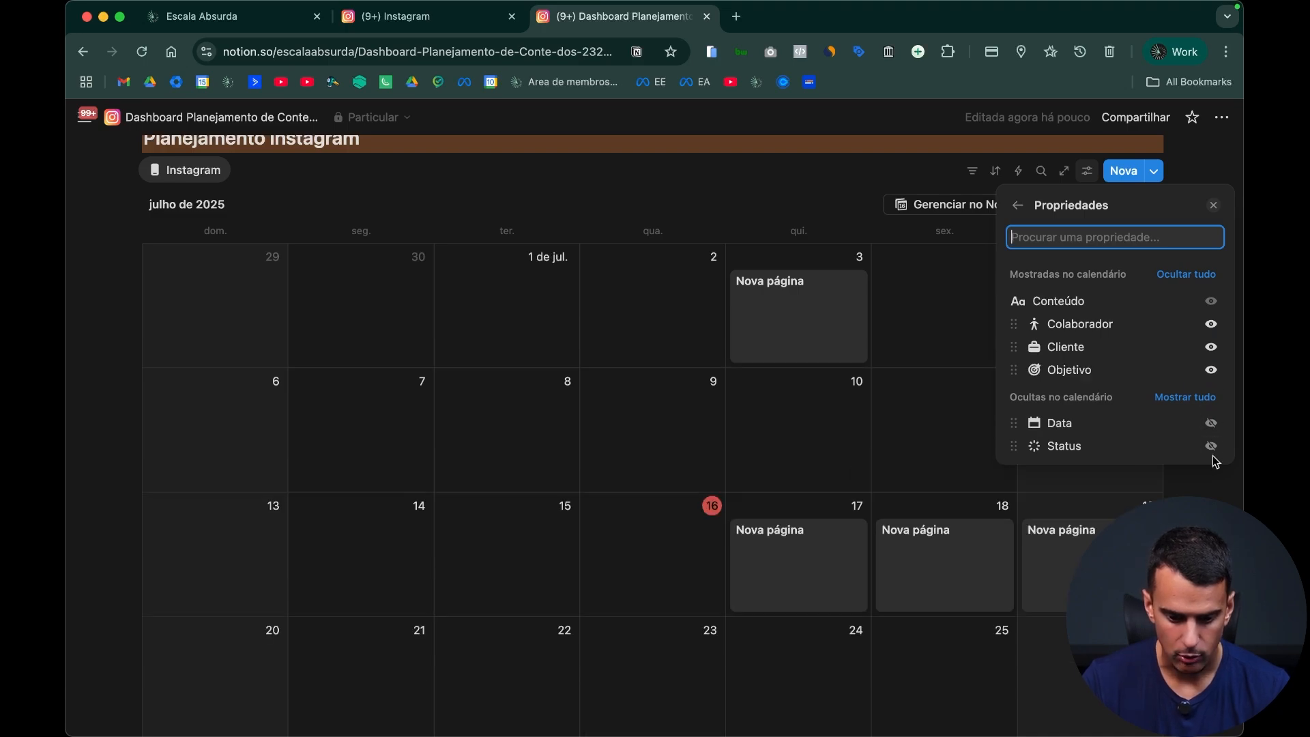
left_click(1211, 447)
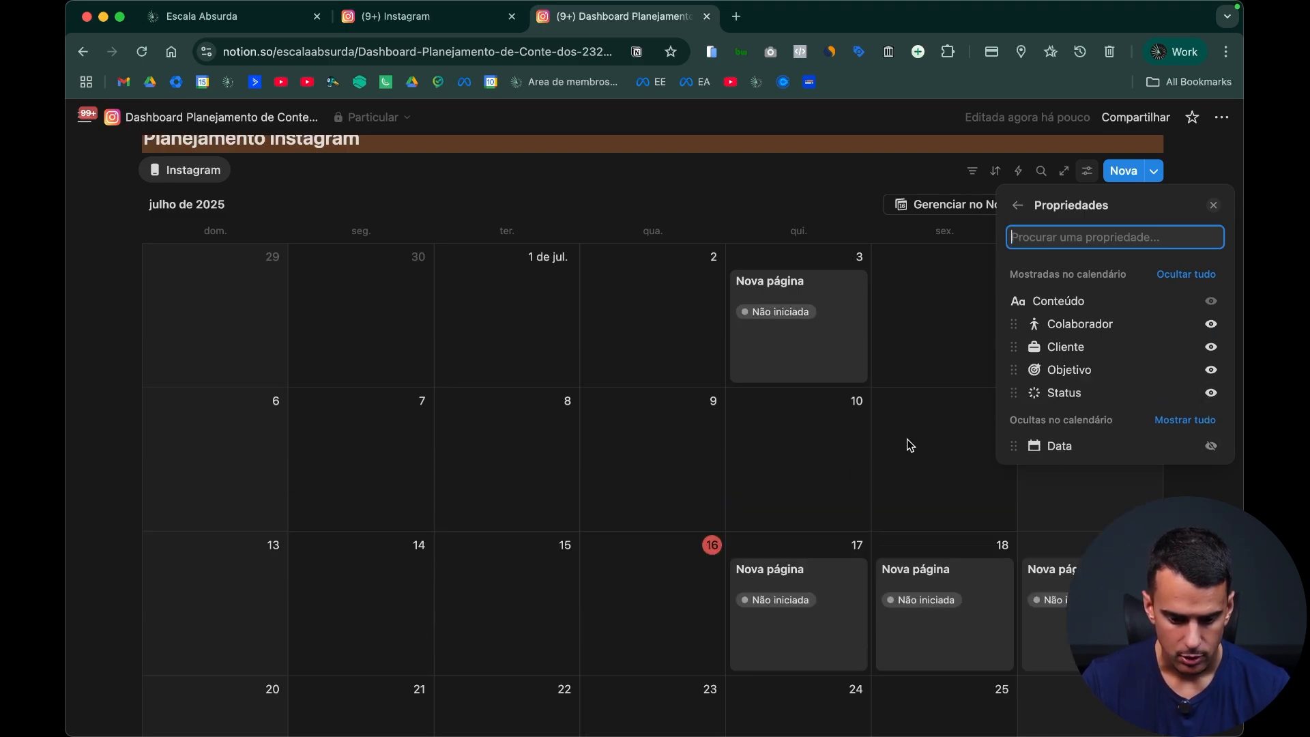
left_click(784, 380)
Step: Fill in the 17/07/2025 calendar entry with the orange Cliente option, the green Colaborador option and the Crescimento objective
left_click(775, 632)
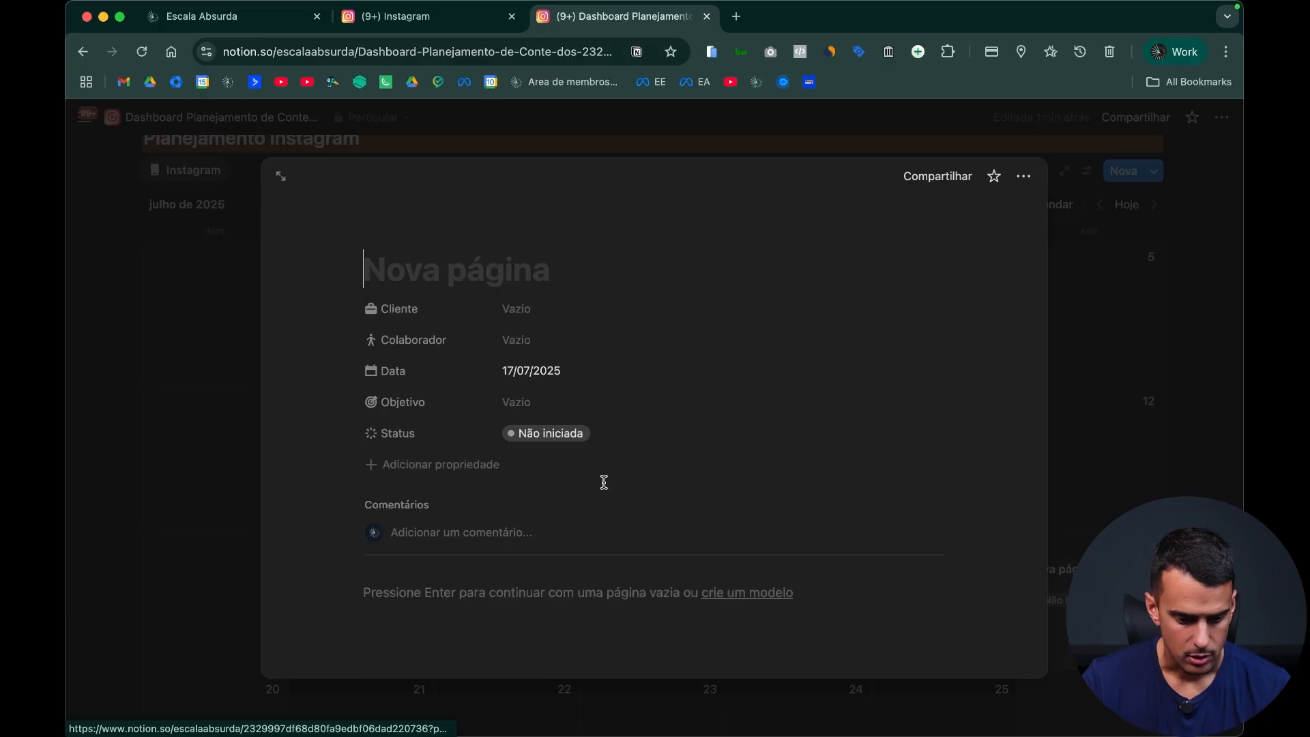
left_click(560, 309)
left_click(599, 388)
left_click(567, 340)
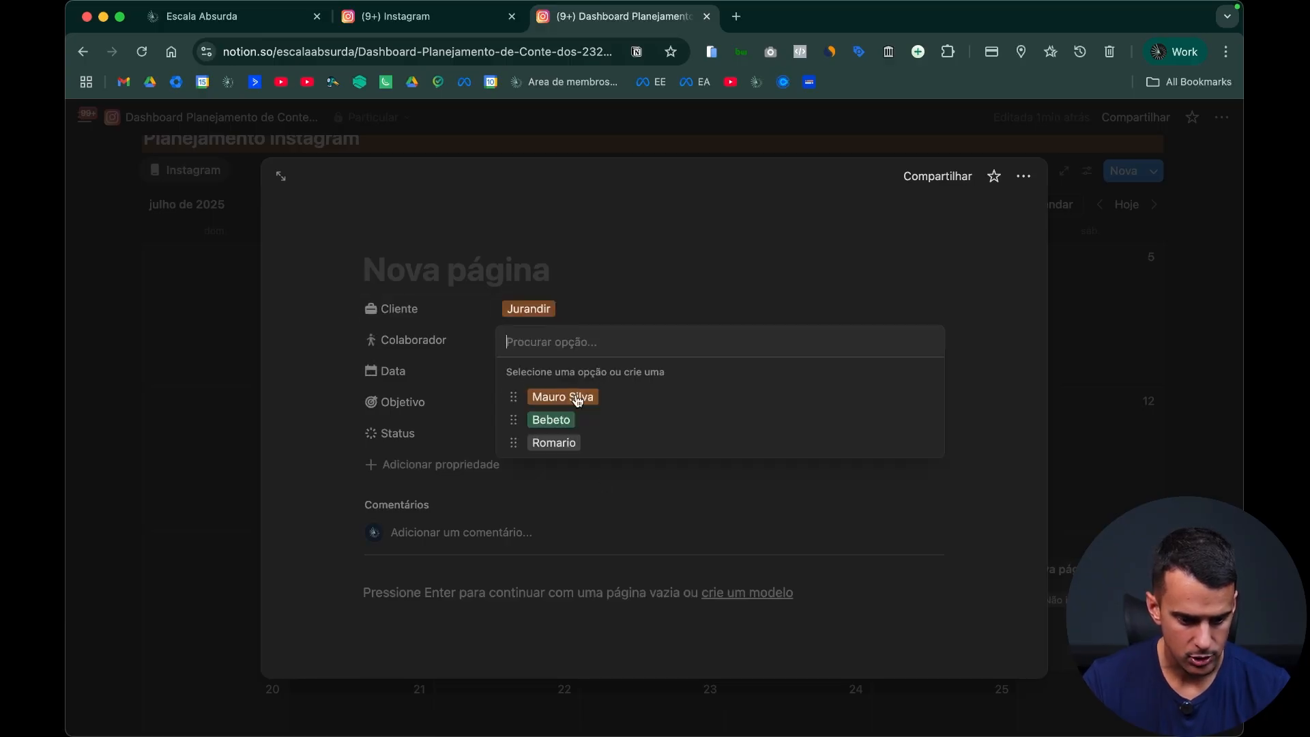
left_click(577, 420)
left_click(565, 404)
left_click(594, 489)
key("Escape")
Step: Fill in the 18/07/2025 calendar entry with the red Cliente option, the green Colaborador option and the Crescimento objective
scroll(894, 494, "down", 3)
left_click(910, 492)
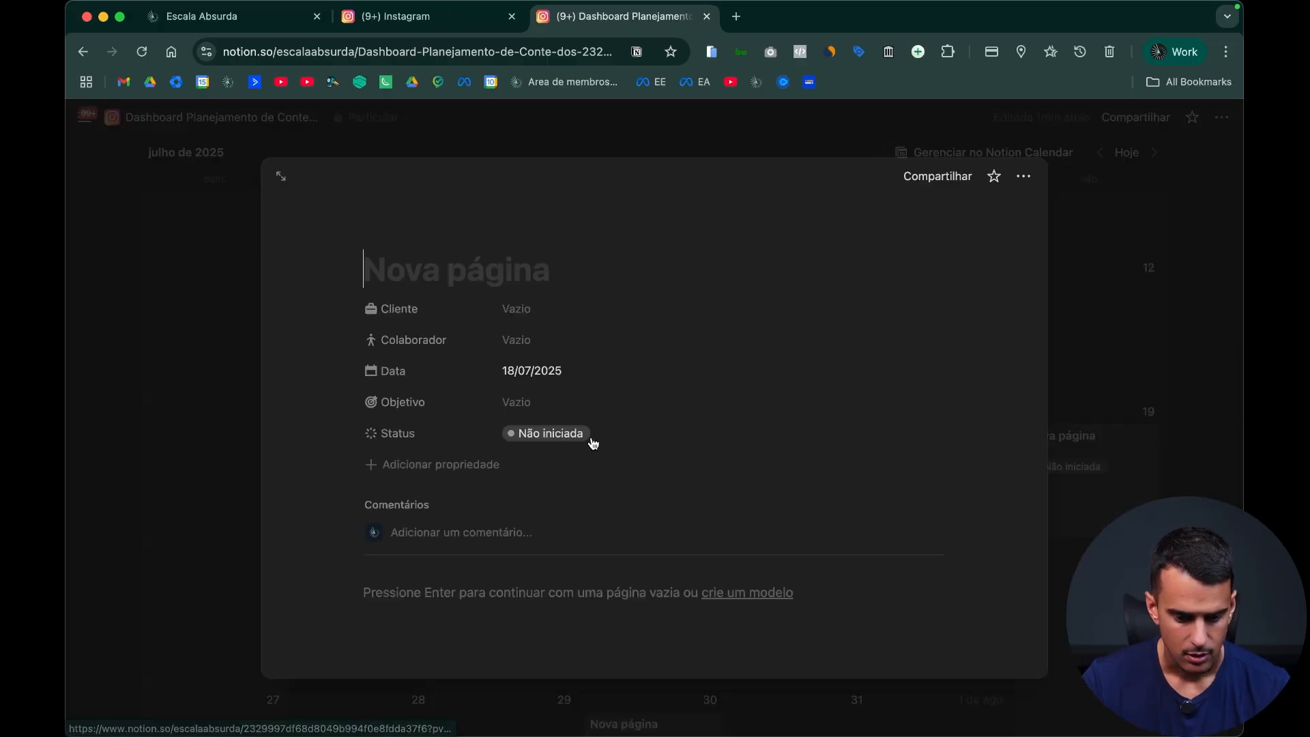
left_click(541, 309)
left_click(578, 367)
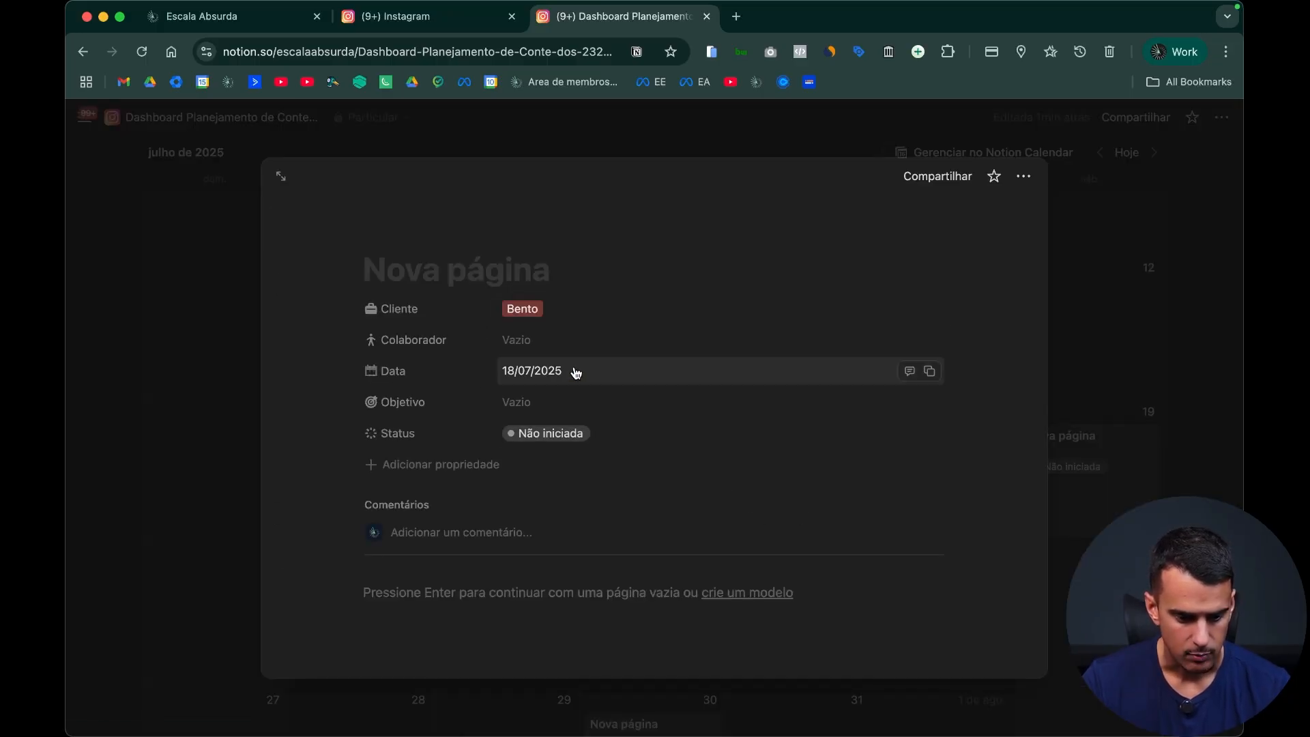
left_click(552, 341)
left_click(576, 421)
left_click(585, 409)
left_click(587, 480)
key("Escape")
Step: Assign the orange Cliente option to the 19/07/2025 calendar entry
left_click(1048, 502)
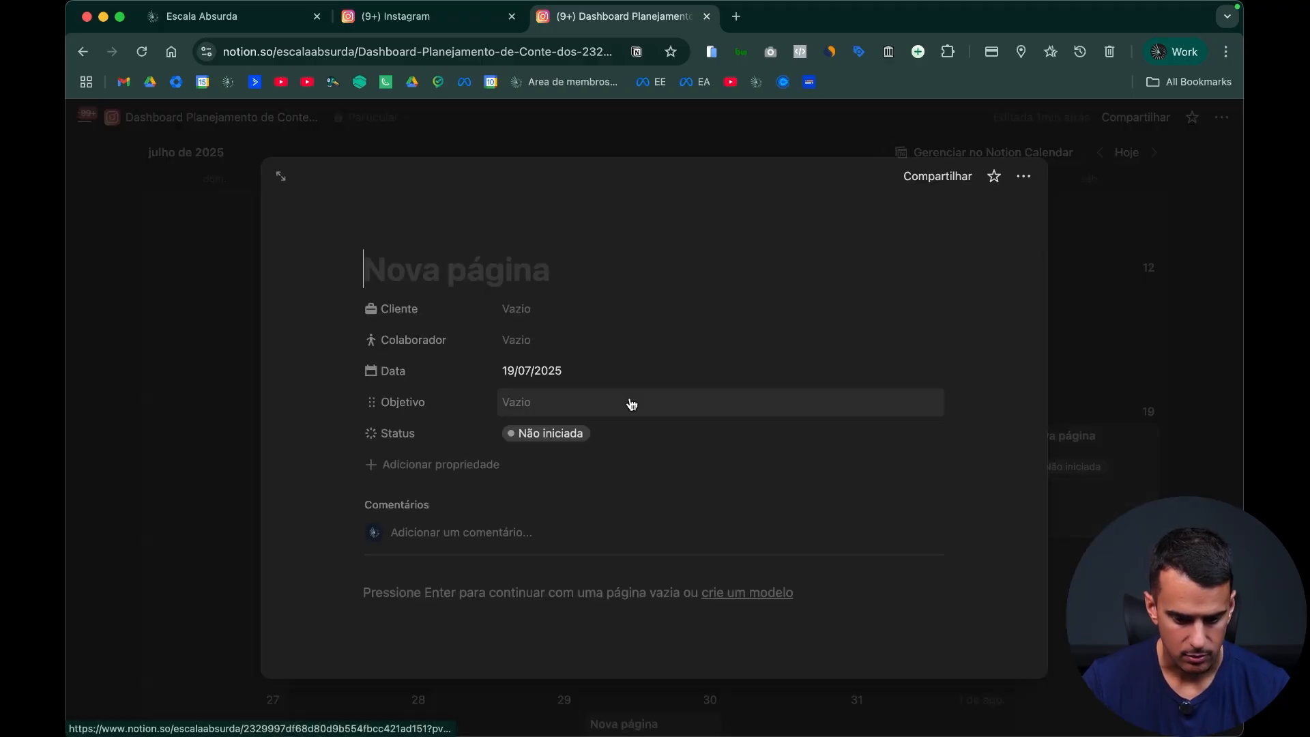
left_click(555, 310)
left_click(572, 386)
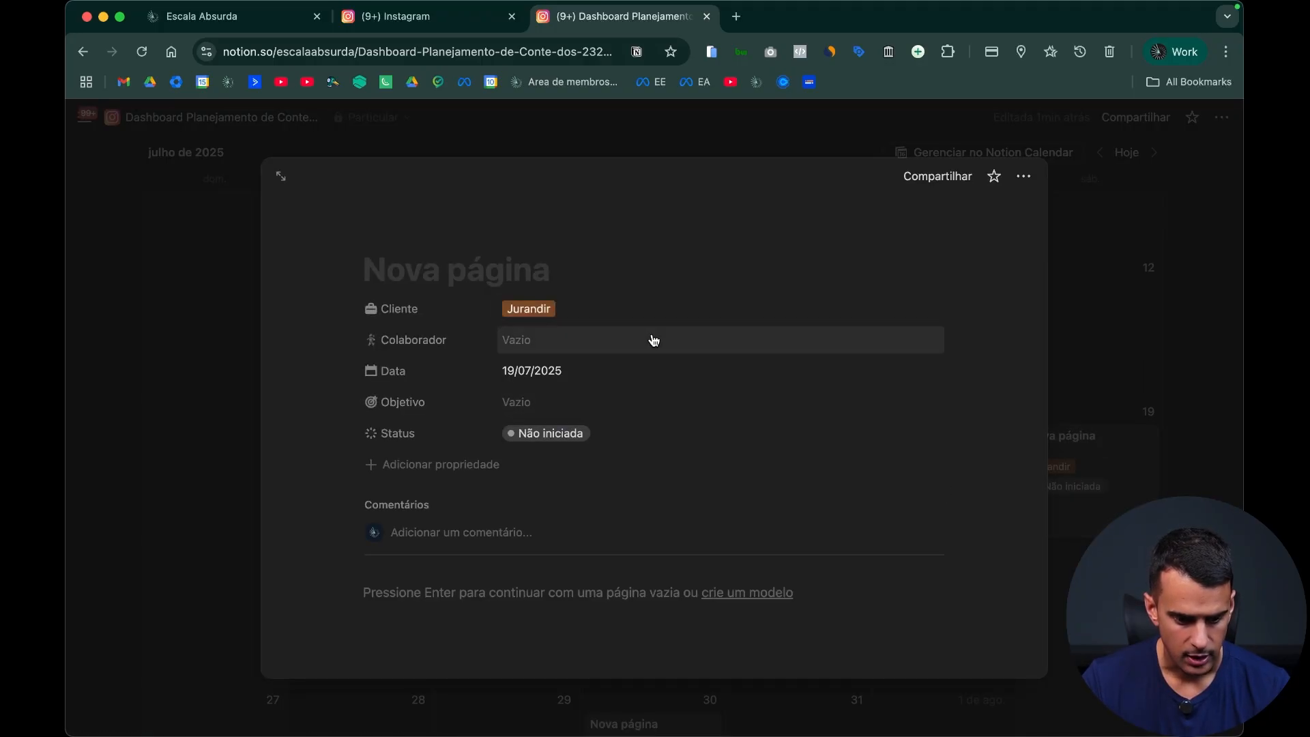
key("Escape")
scroll(914, 358, "up", 5)
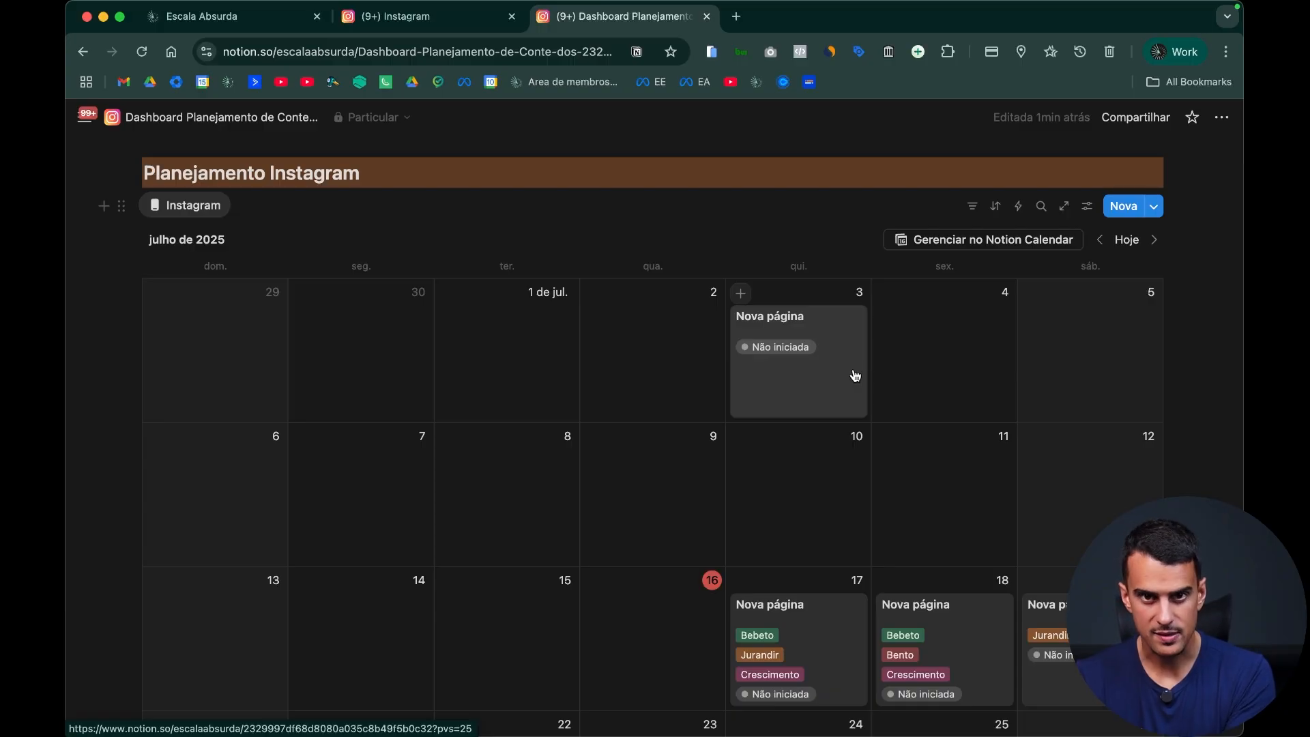
Step: Assign the orange Cliente option and the green Colaborador option to the 30/07/2025 calendar entry
scroll(854, 377, "down", 5)
left_click(665, 462)
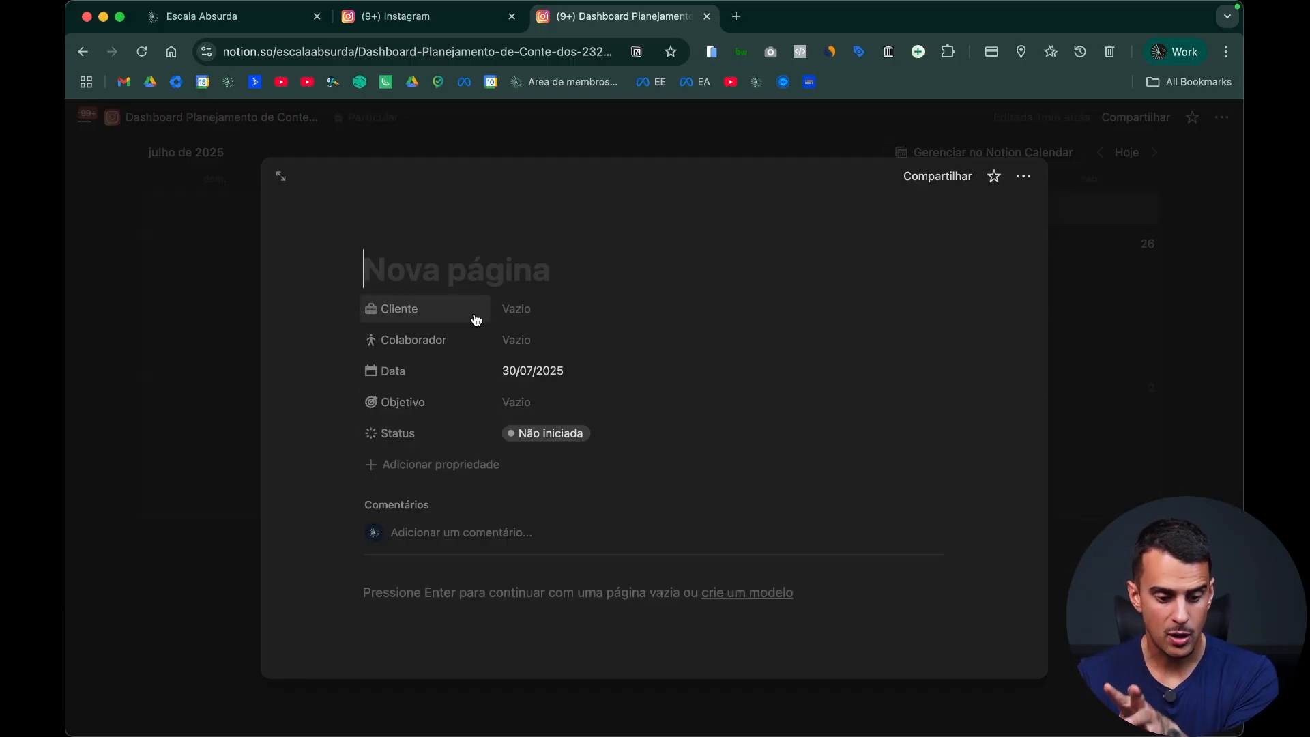
left_click(550, 315)
left_click(576, 391)
left_click(562, 345)
left_click(573, 419)
left_click(1099, 390)
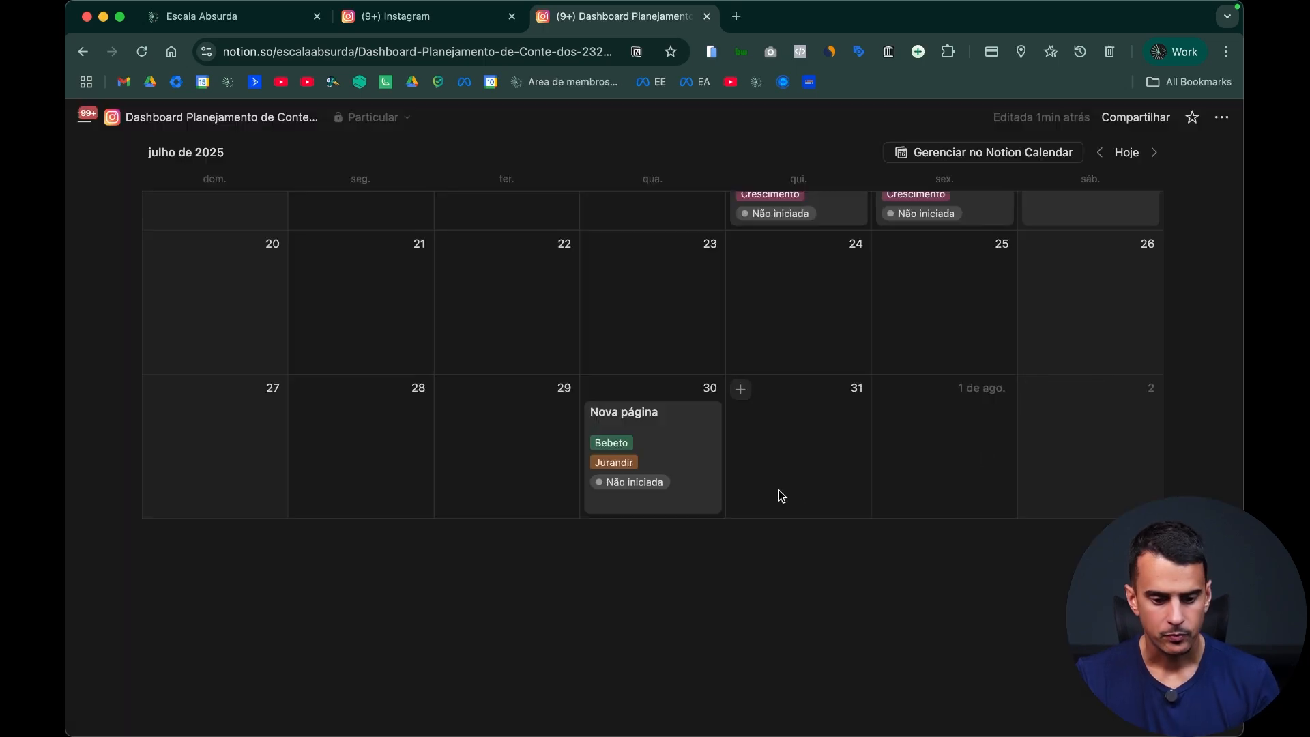
scroll(778, 505, "up", 5)
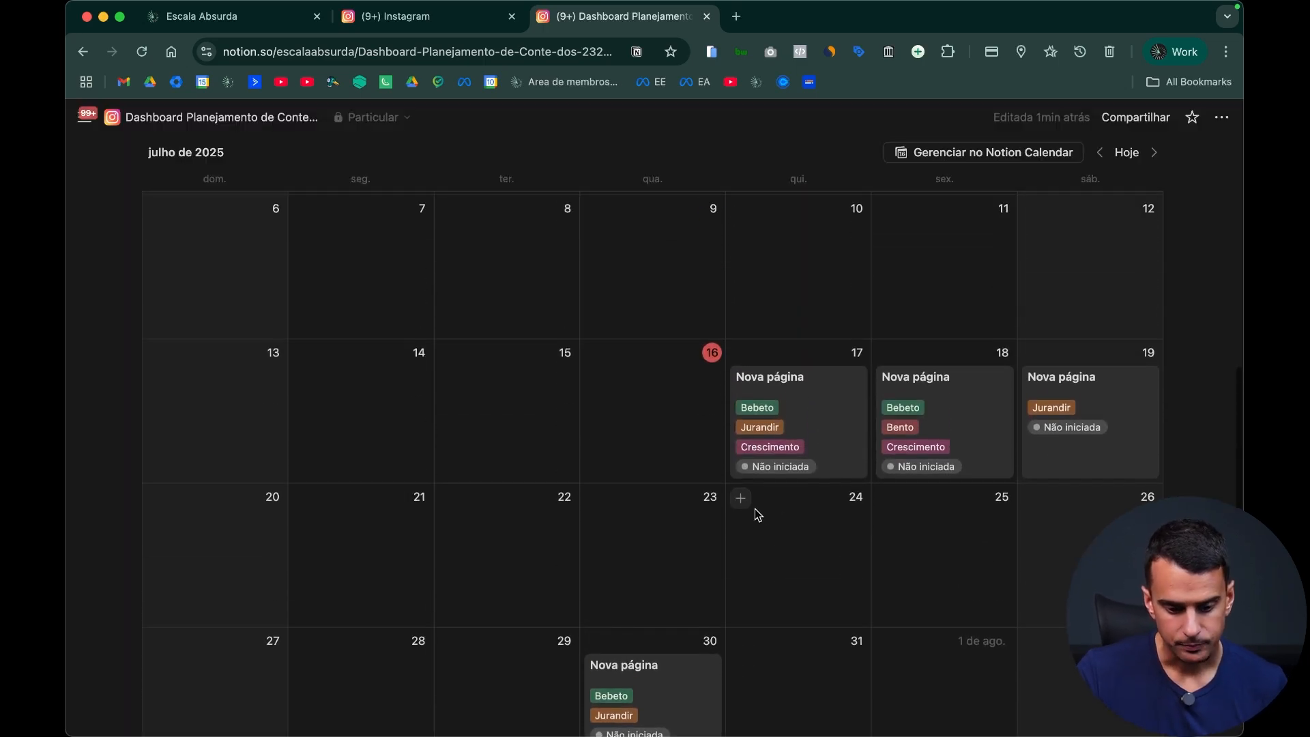
scroll(753, 509, "up", 2)
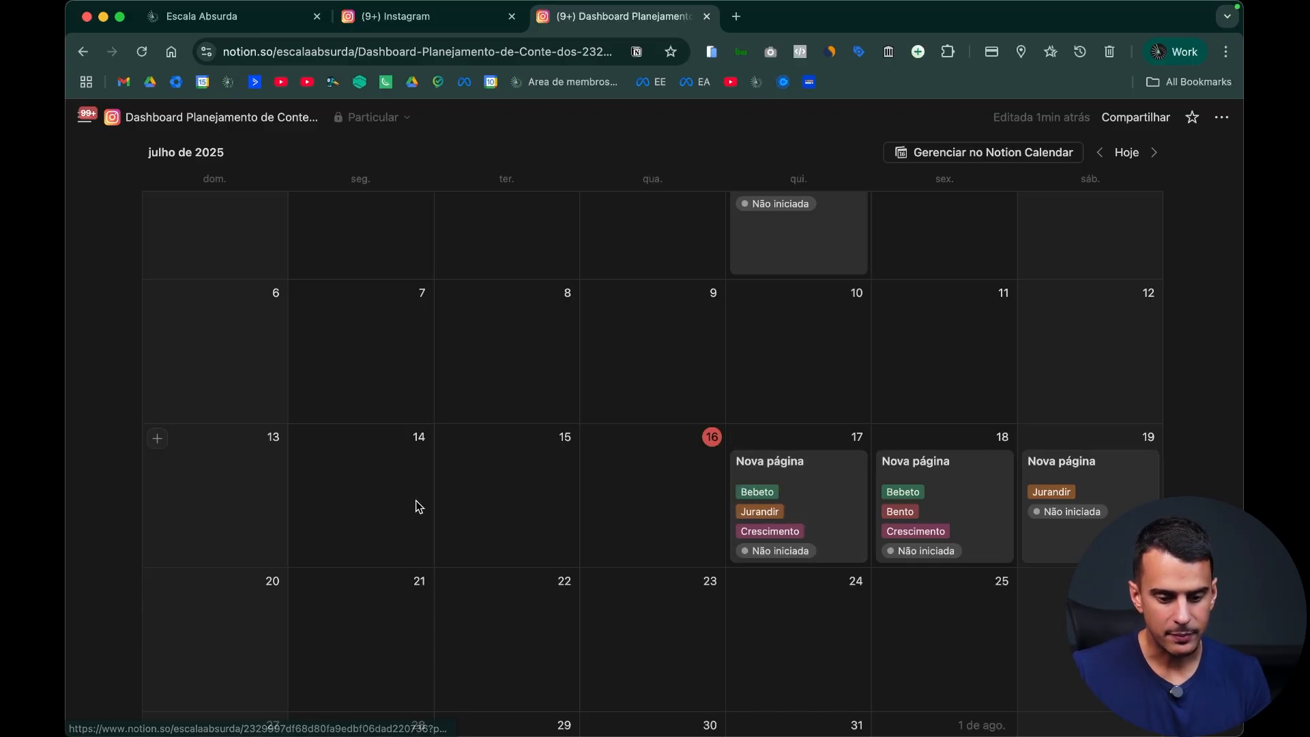
scroll(418, 506, "up", 4)
scroll(393, 516, "down", 9)
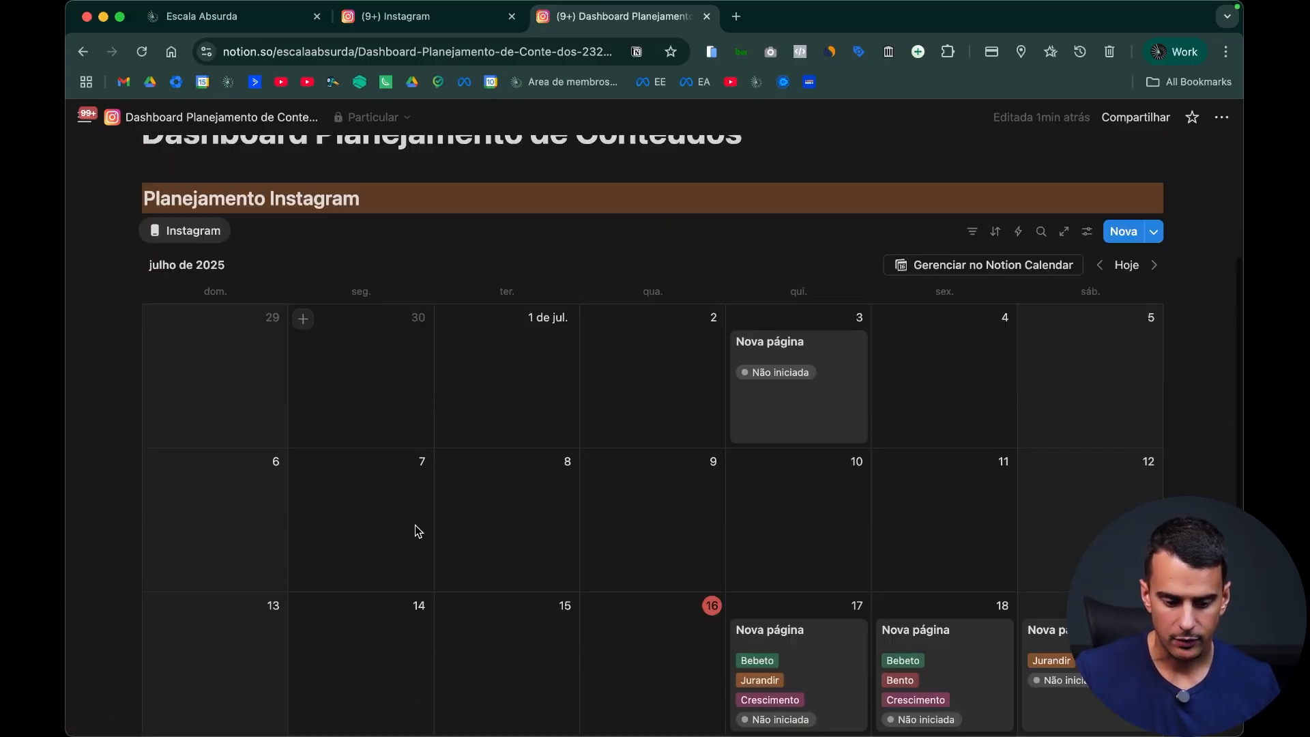
left_click(381, 591)
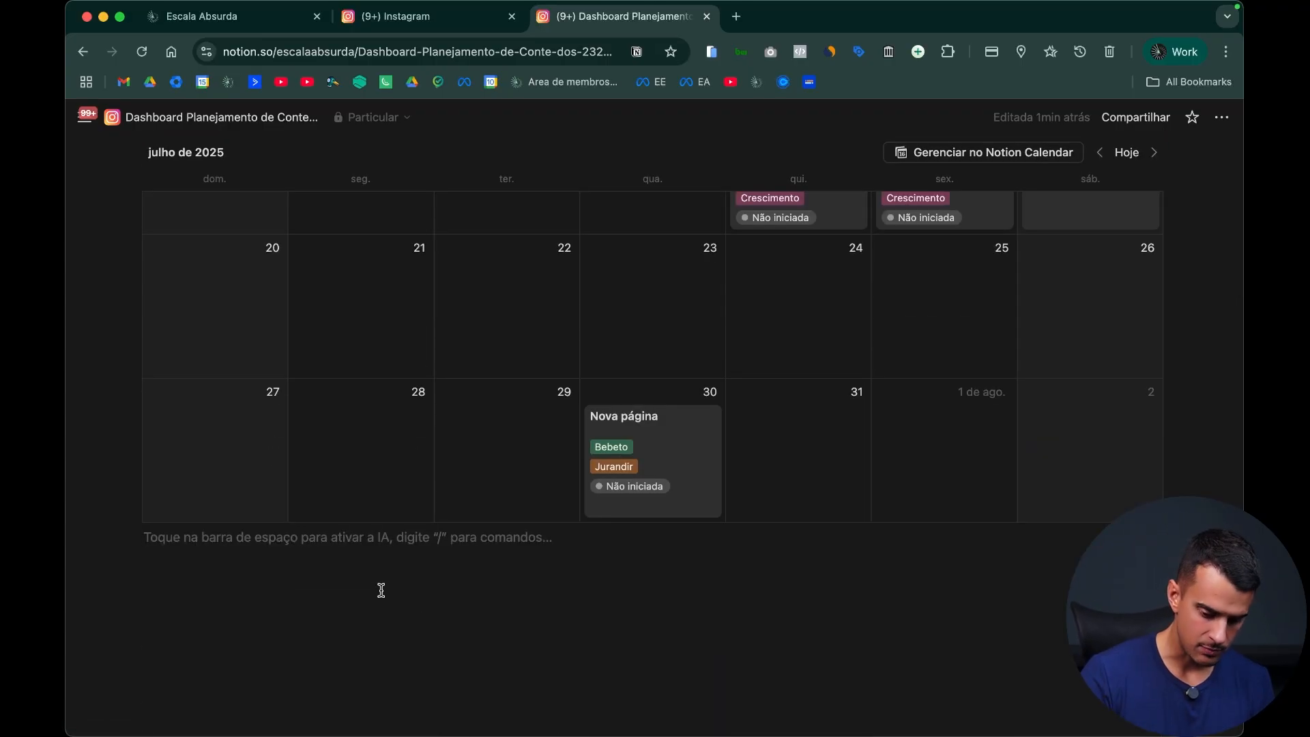
Step: Show the title of the Instagram calendar database and rename it "Instagram Exemplo Youtube"
scroll(550, 521, "up", 10)
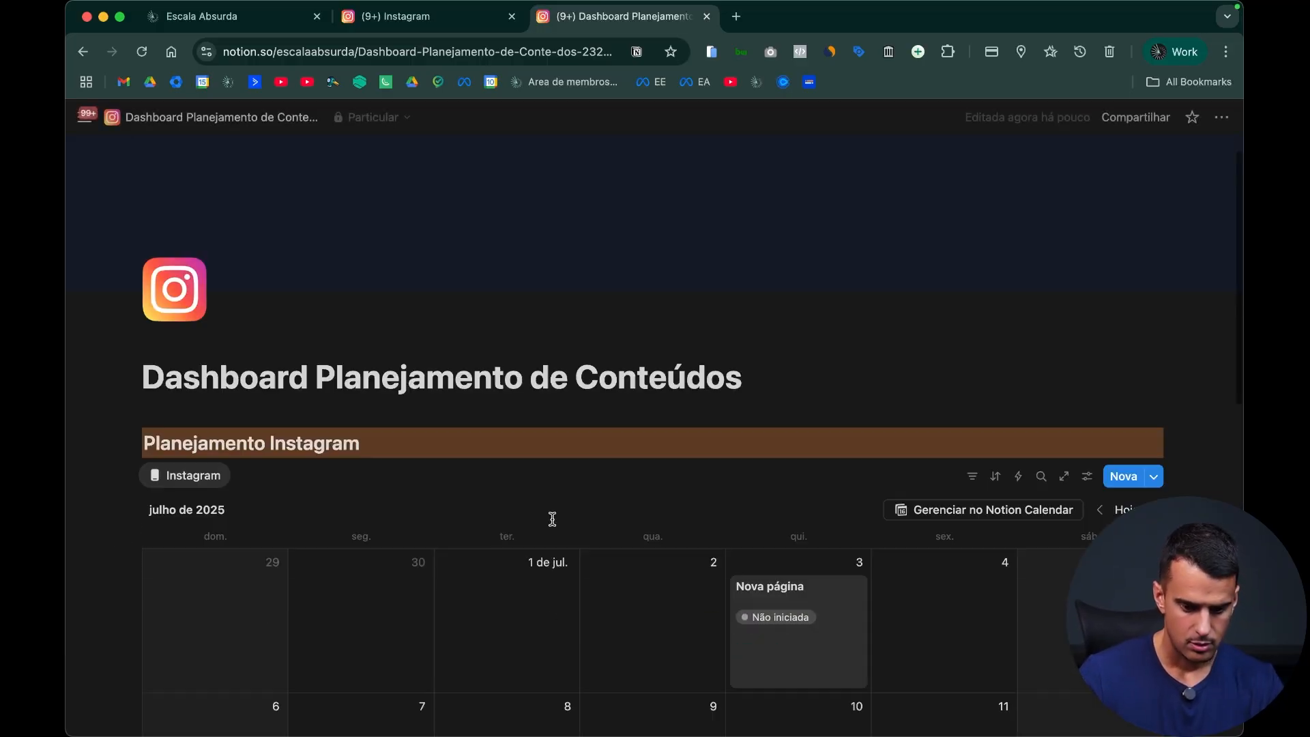
left_click(1087, 457)
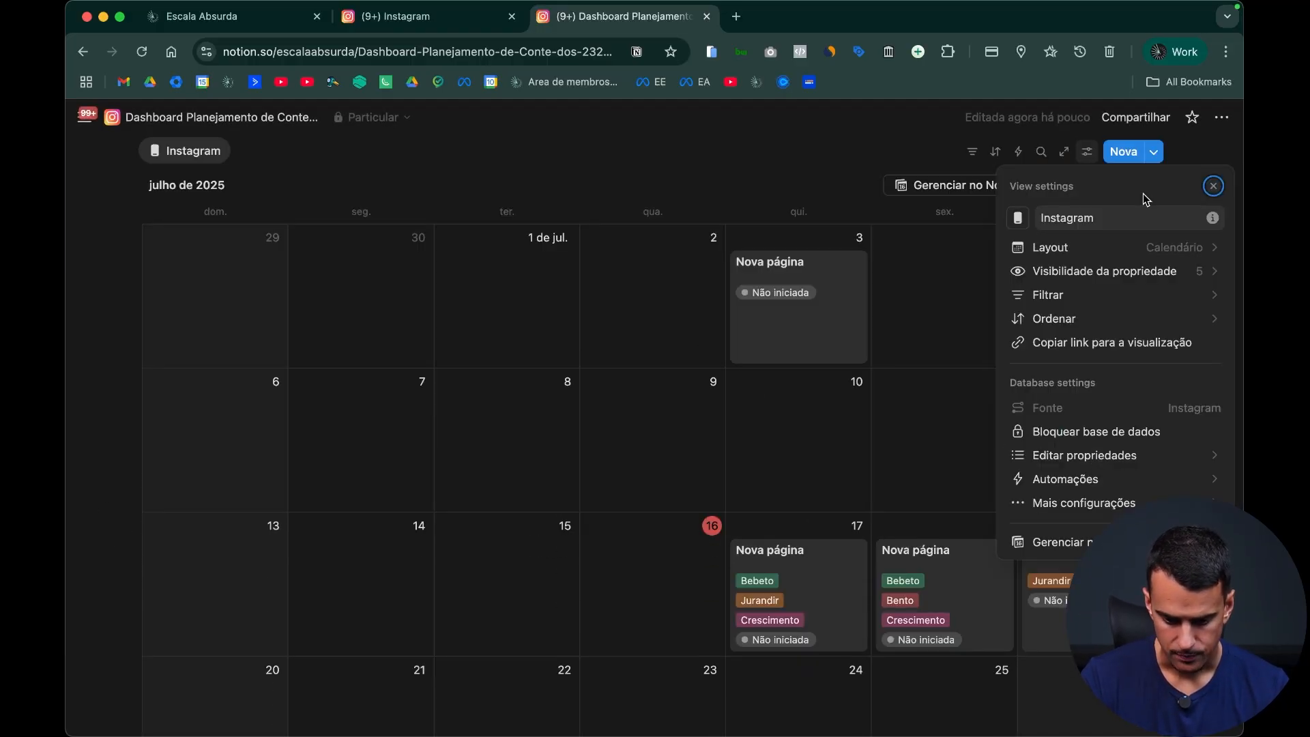
left_click(1158, 246)
left_click(1208, 330)
left_click(410, 290)
scroll(294, 348, "up", 5)
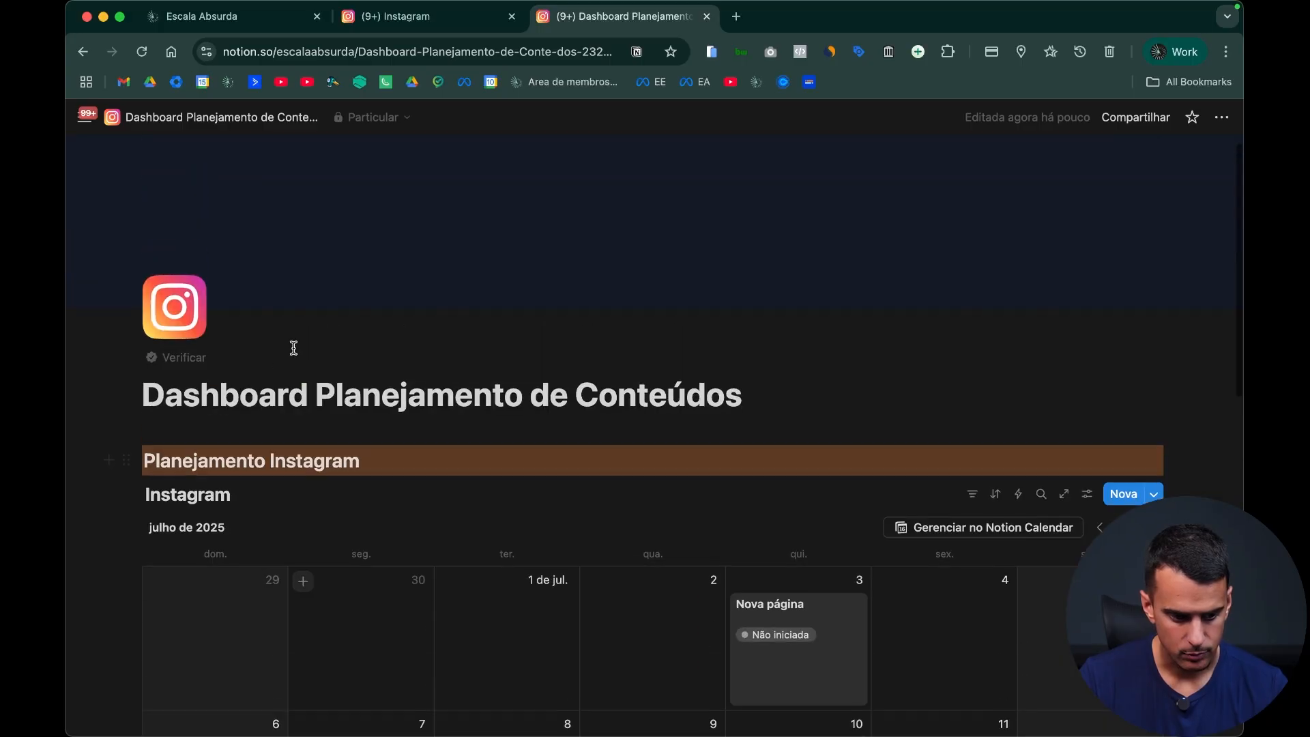
left_click(382, 494)
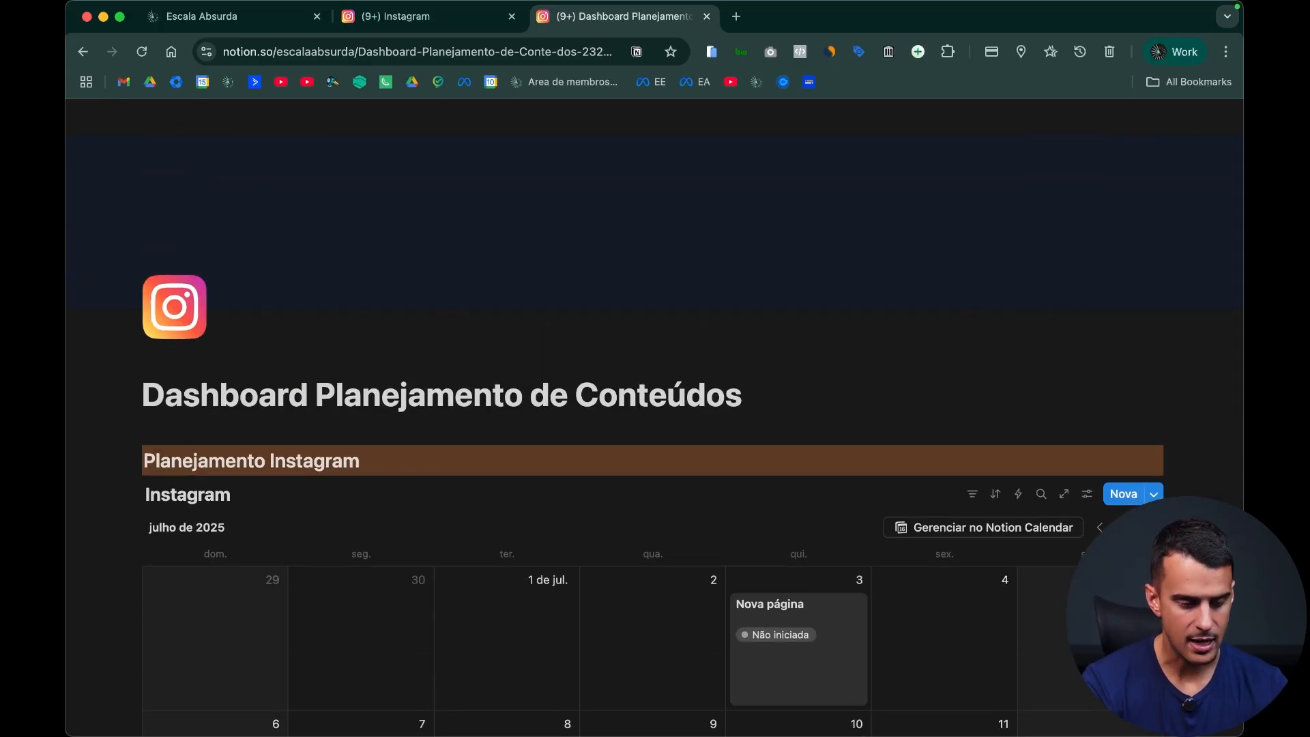
type("Exemplo Y")
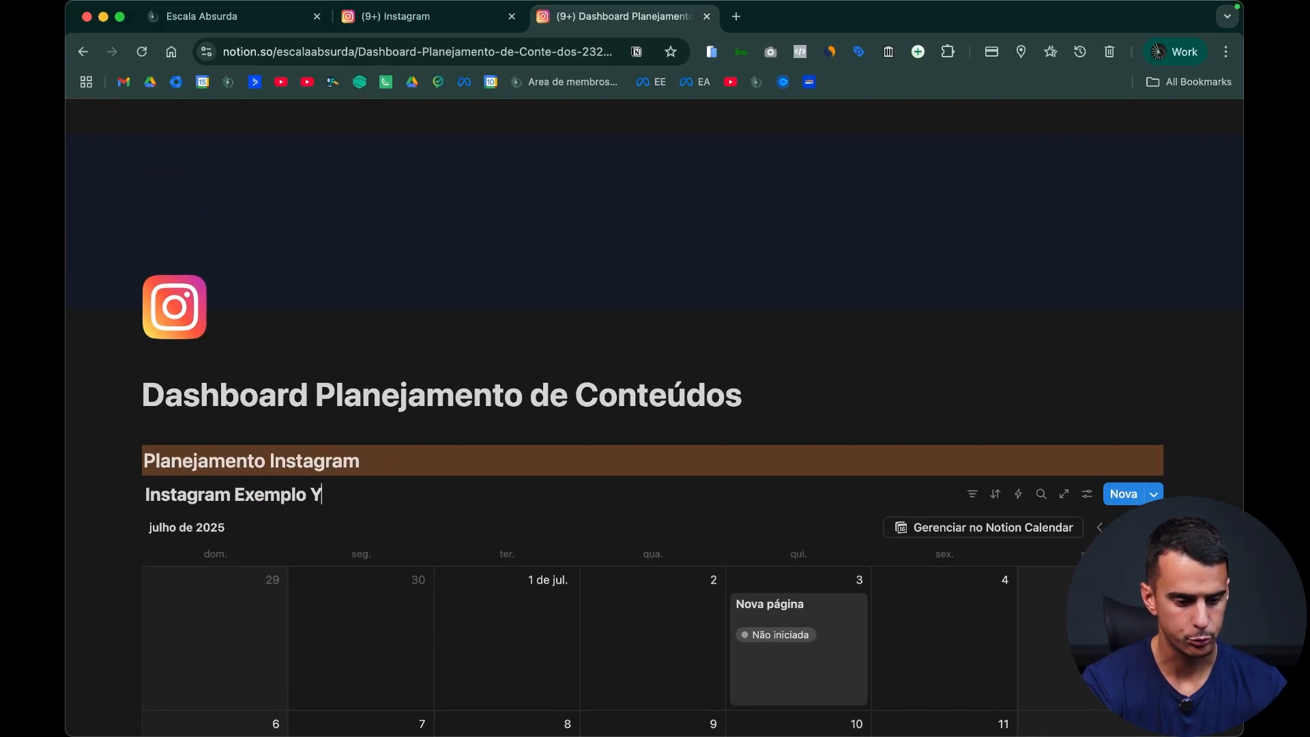
Step: Hide the calendar database's title above the view
scroll(395, 457, "down", 2)
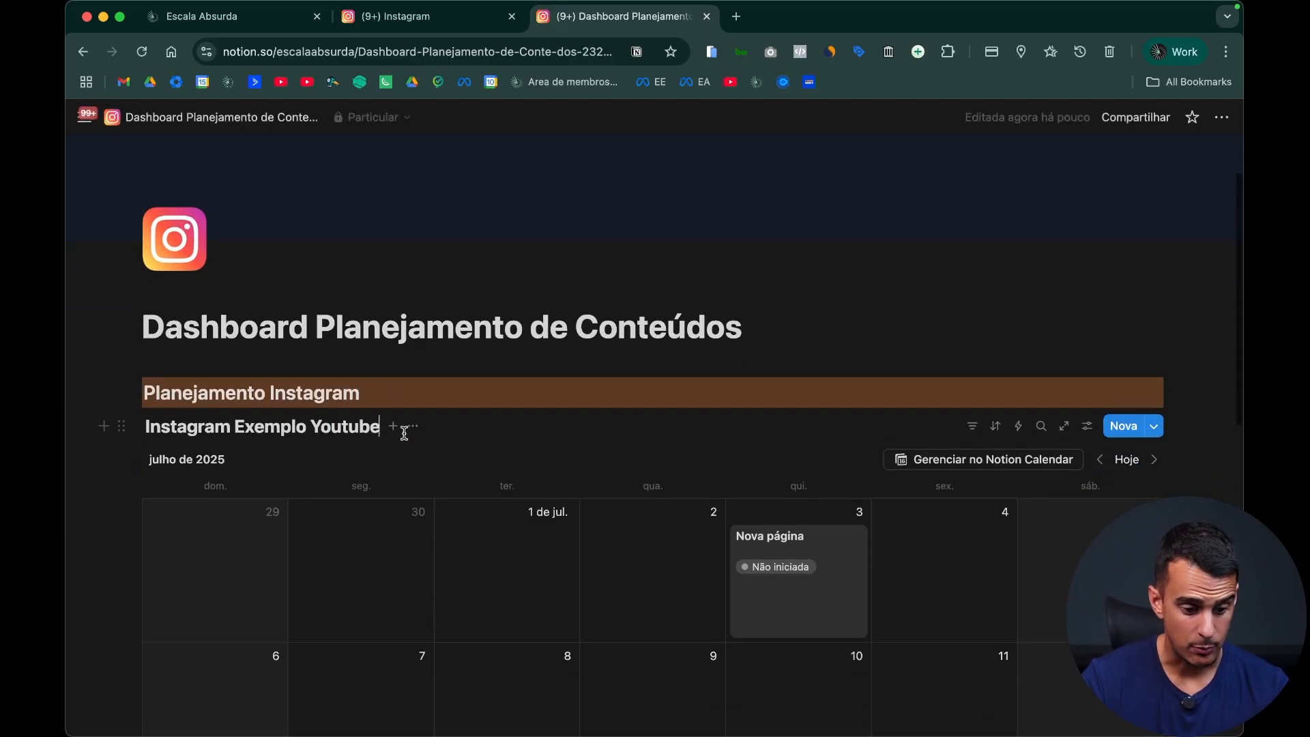
left_click(413, 426)
left_click(476, 539)
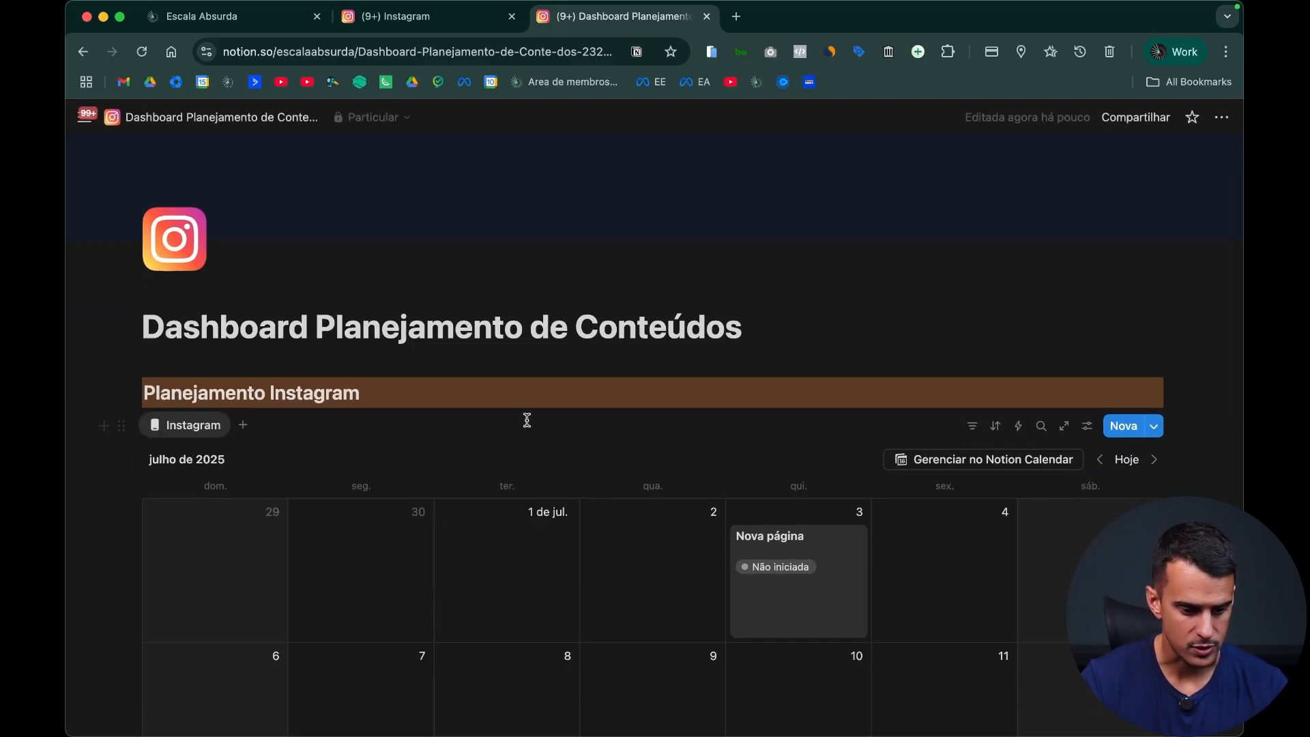
Step: Insert a new board database view (Visualização em quadro) in the empty block below the Instagram calendar
scroll(528, 426, "down", 3)
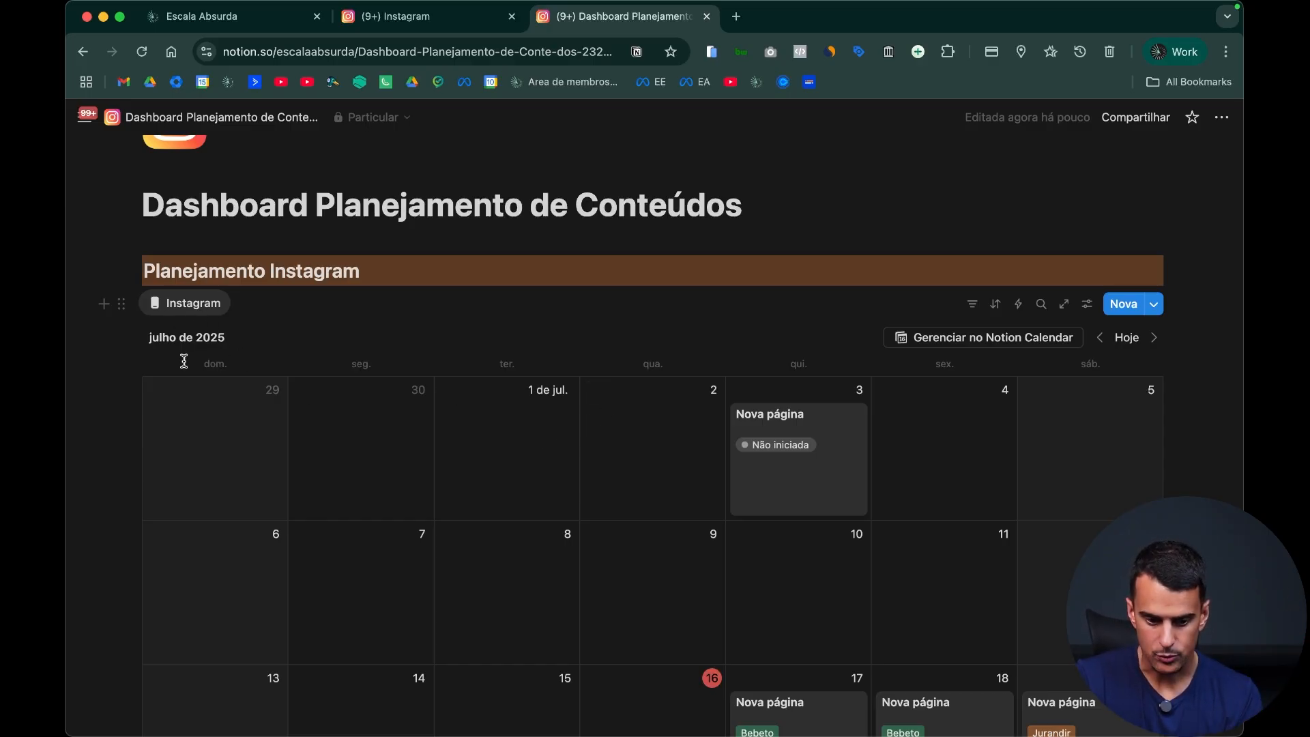
scroll(1123, 484, "down", 3)
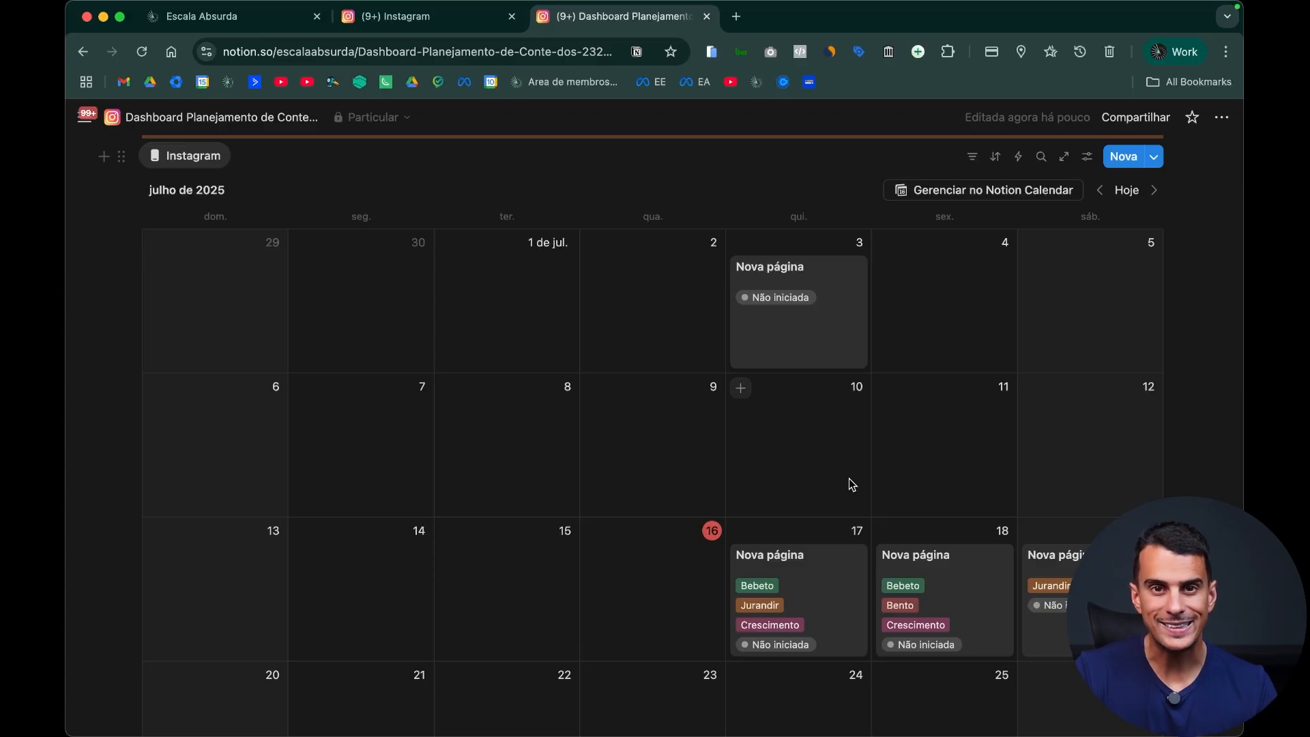
scroll(870, 460, "down", 7)
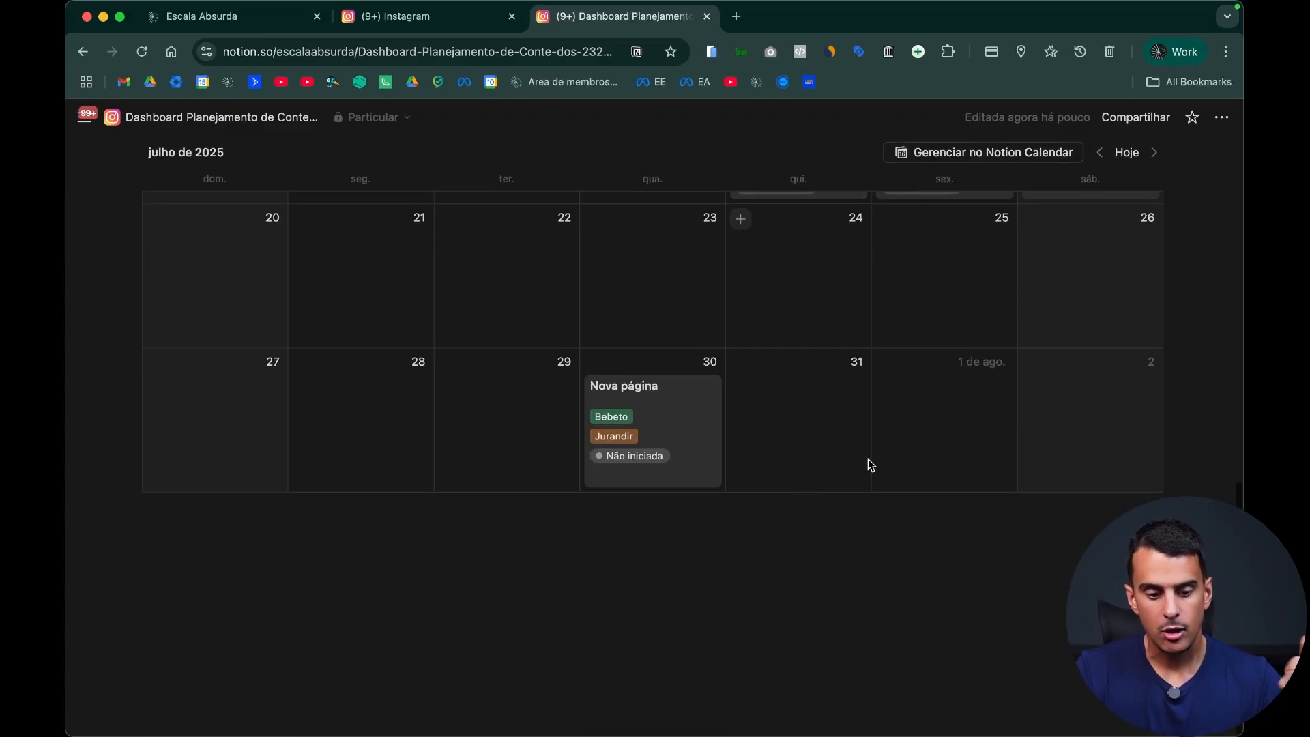
left_click(563, 551)
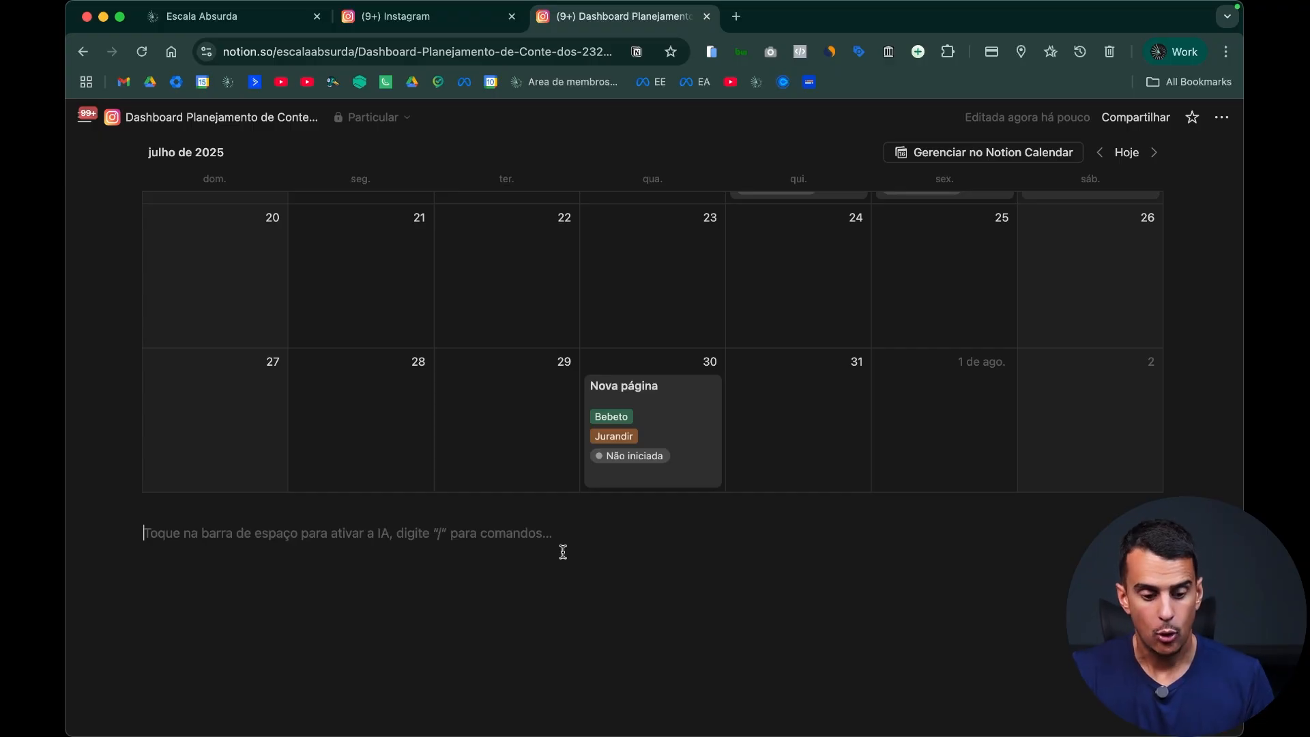
scroll(569, 587, "up", 2)
scroll(569, 587, "up", 4)
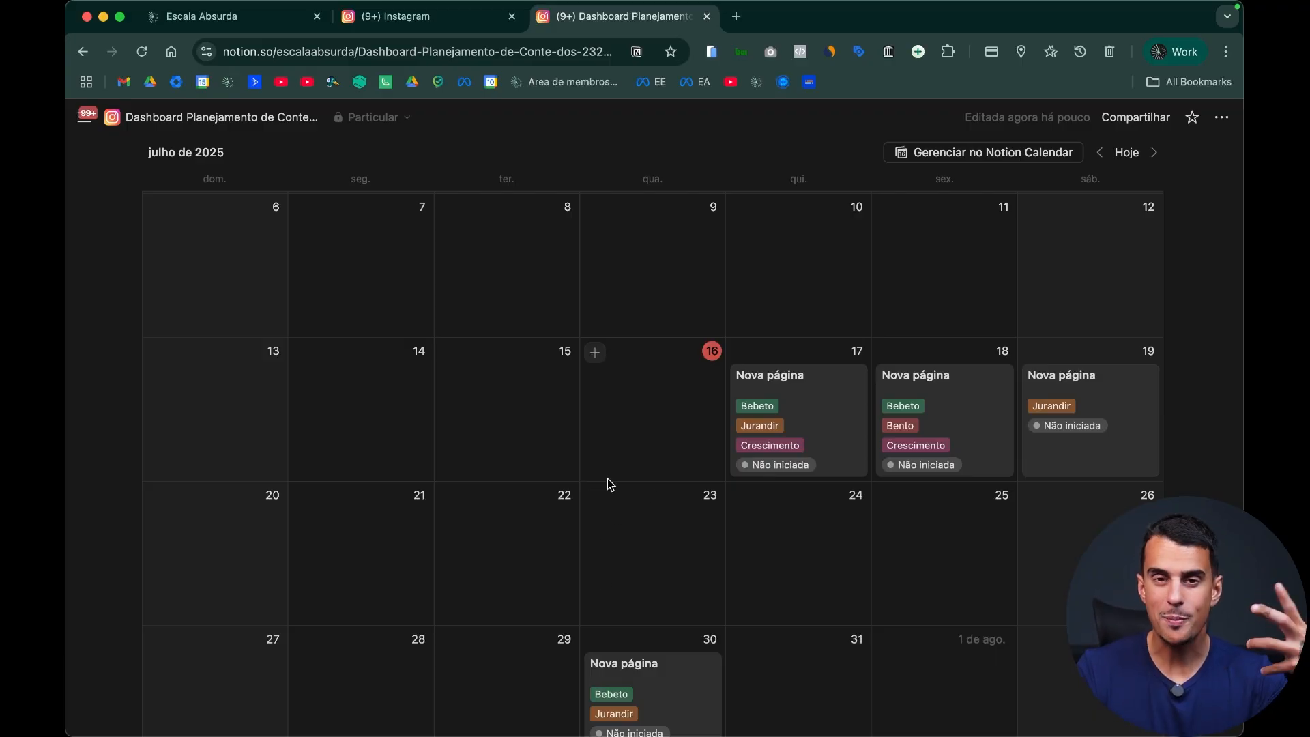
scroll(634, 502, "down", 6)
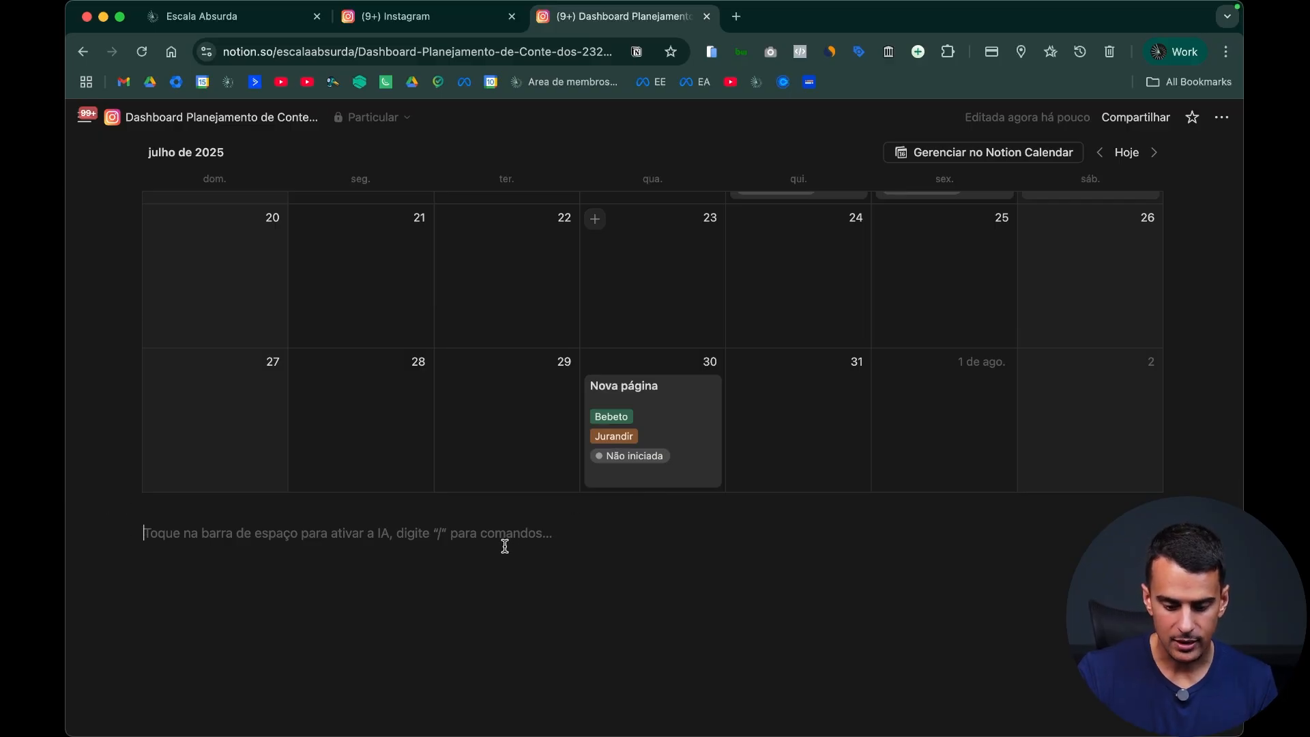
type("/")
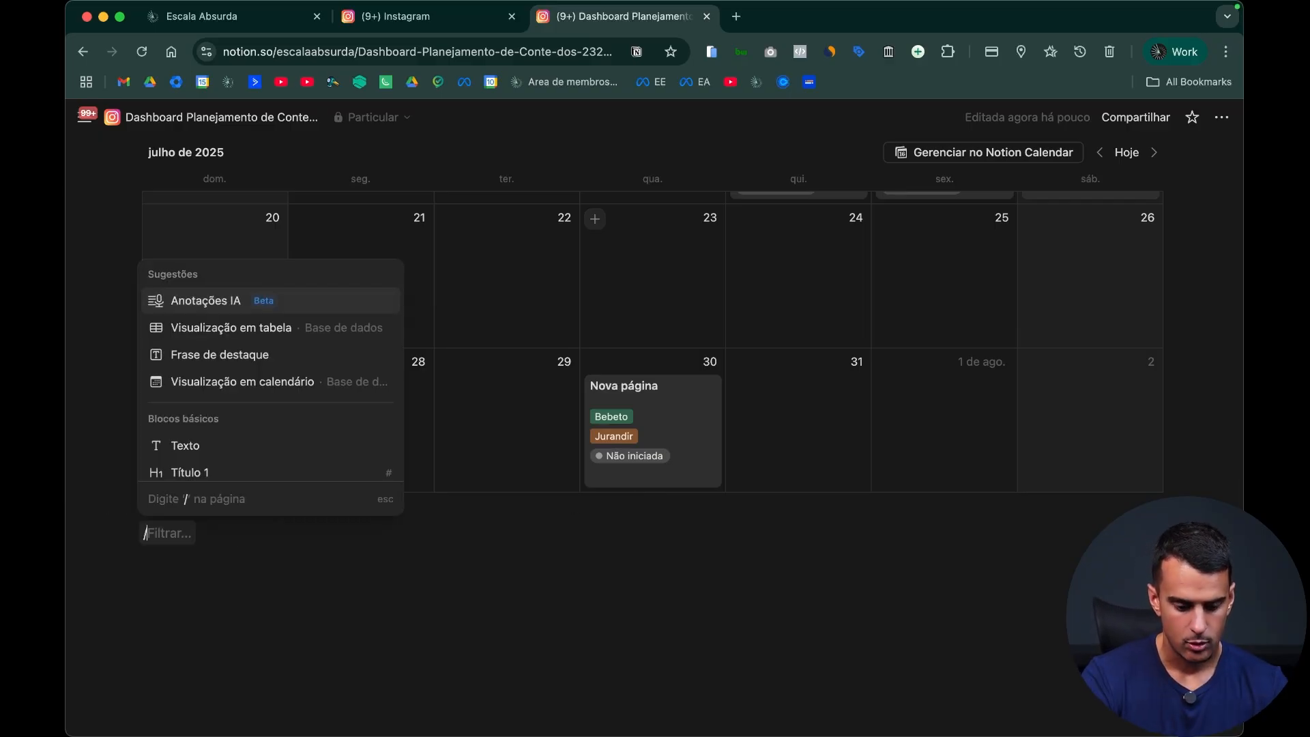
type("boar")
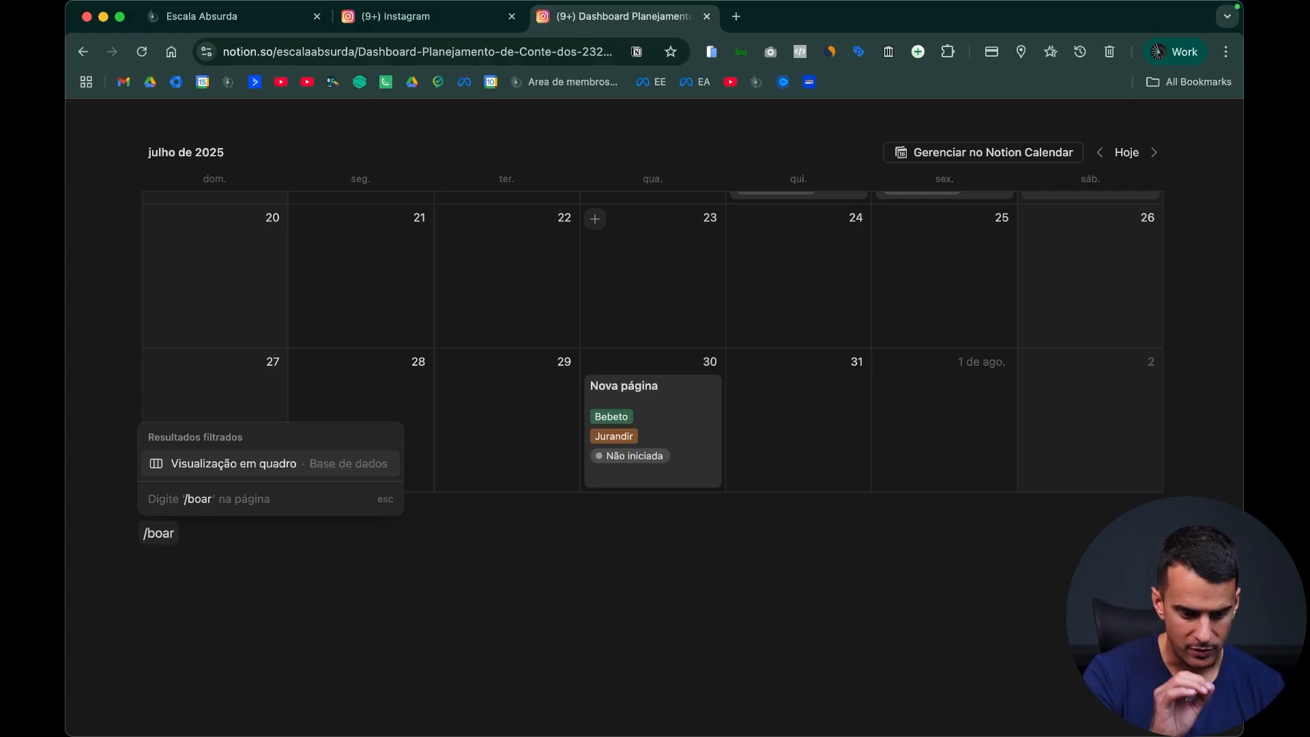
key("Return")
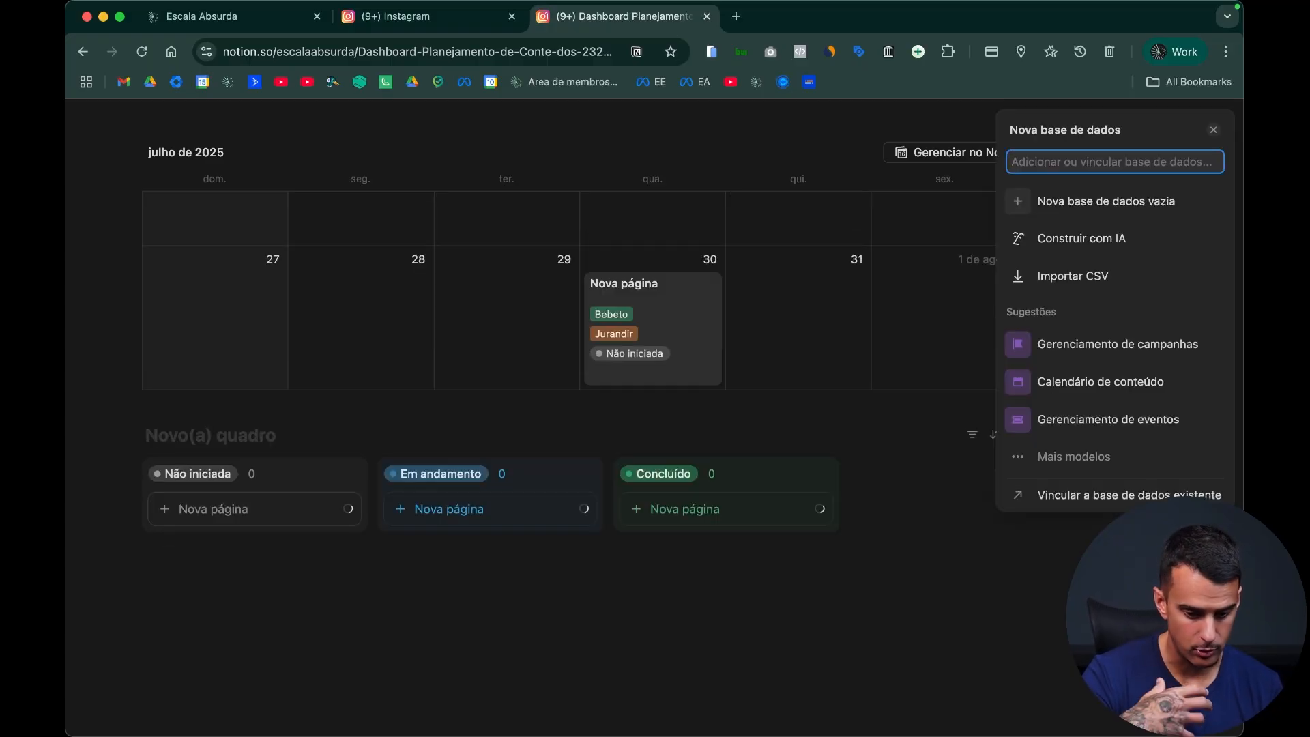
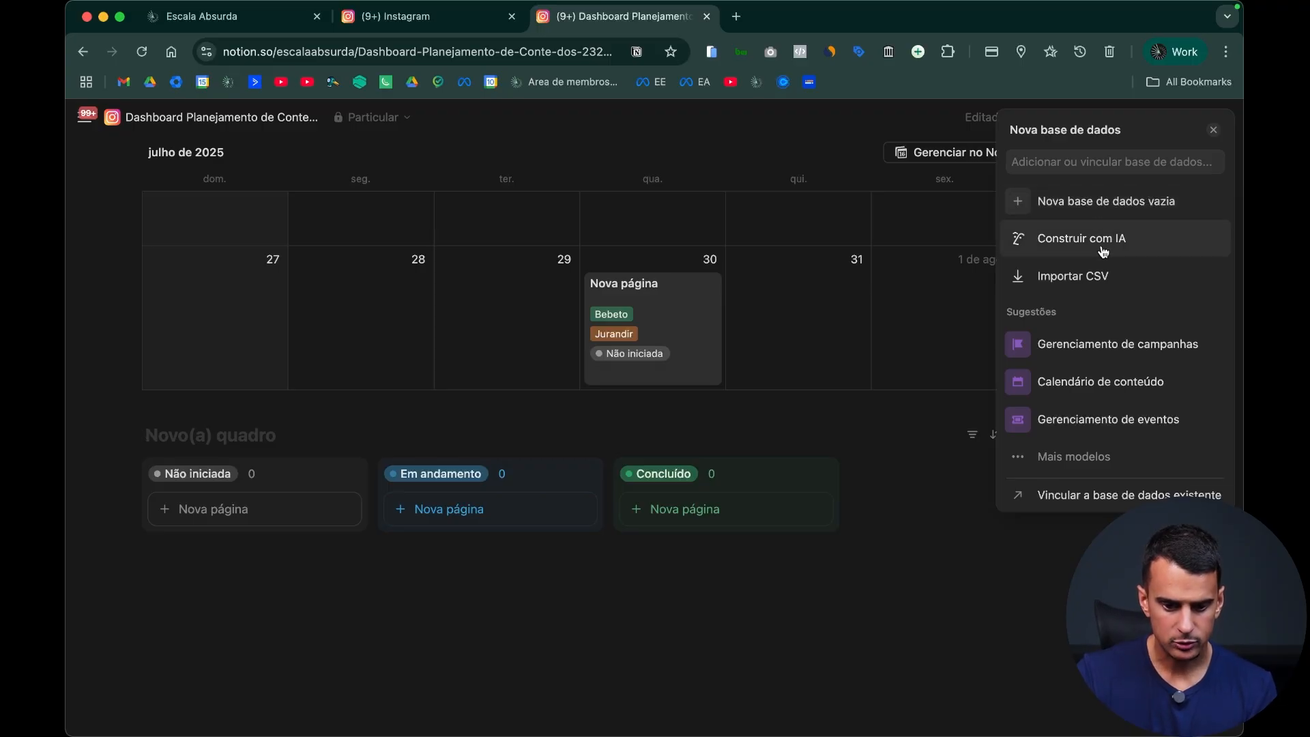
Step: Link the new board view to the existing "Instagram Exemplo Youtube" database
left_click(1125, 494)
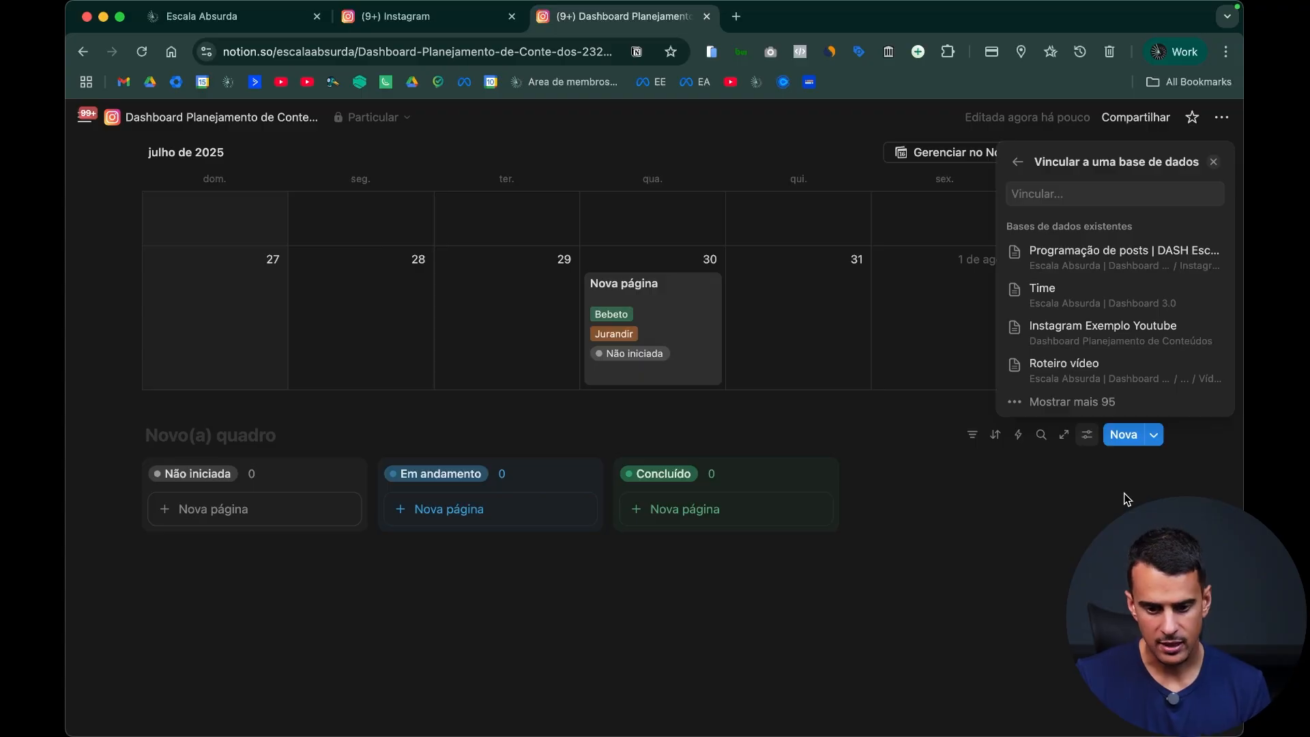
left_click(1120, 341)
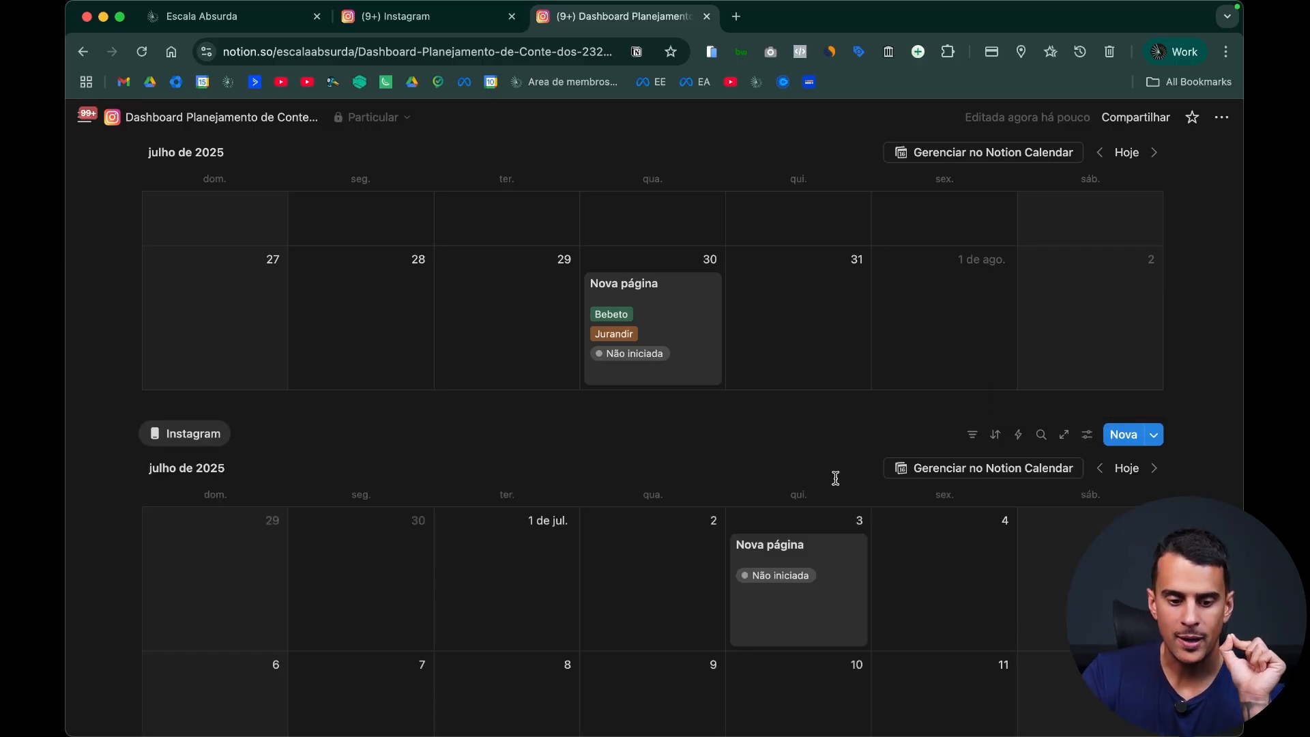
scroll(835, 463, "down", 3)
scroll(827, 472, "down", 2)
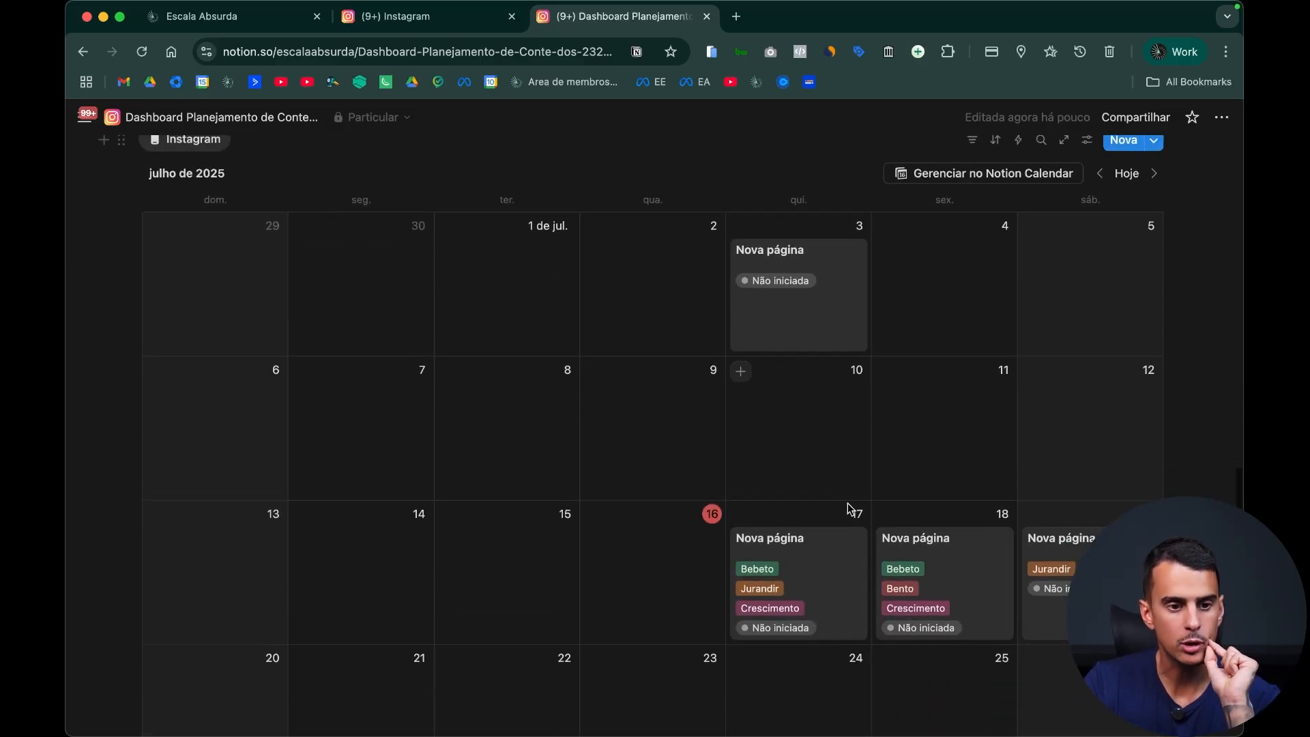
Step: Reschedule the 17 July 2025 calendar entry to 24 July
scroll(848, 509, "up", 9)
scroll(832, 443, "up", 1)
left_click_drag(820, 384, 771, 480)
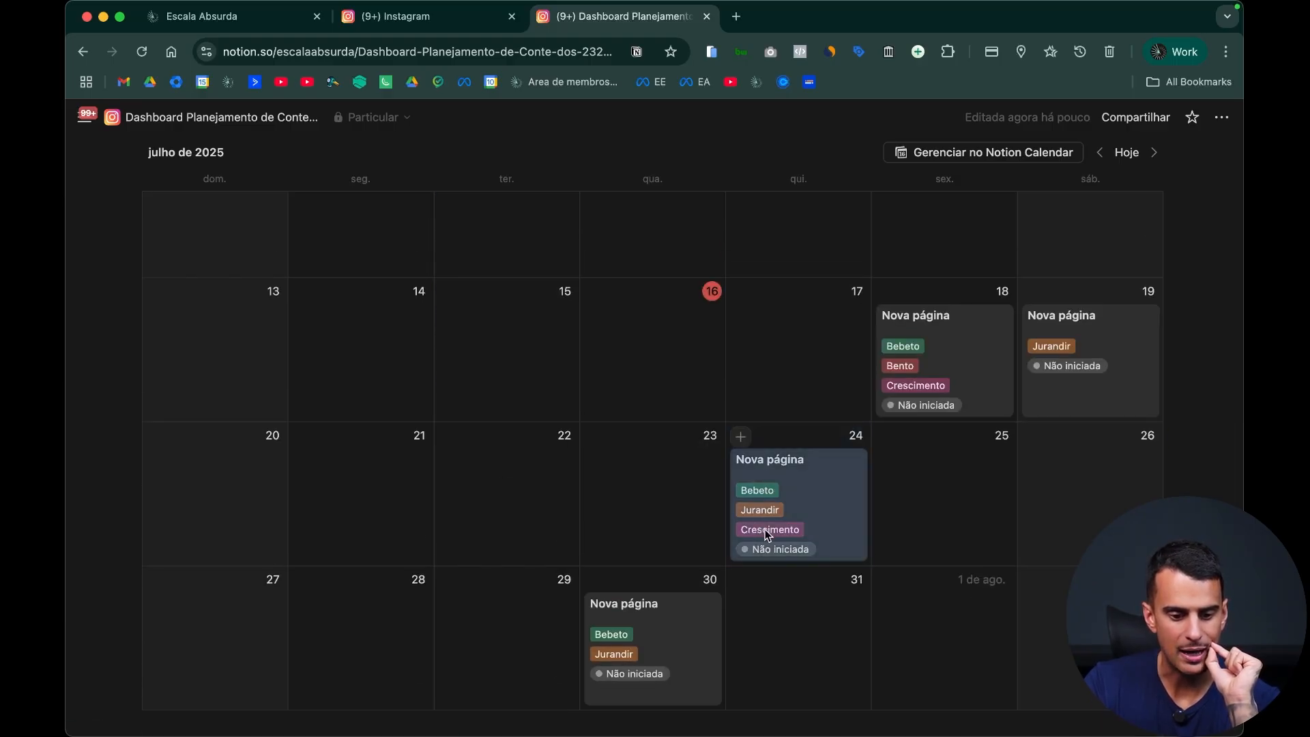
scroll(766, 530, "up", 3)
scroll(885, 525, "down", 3)
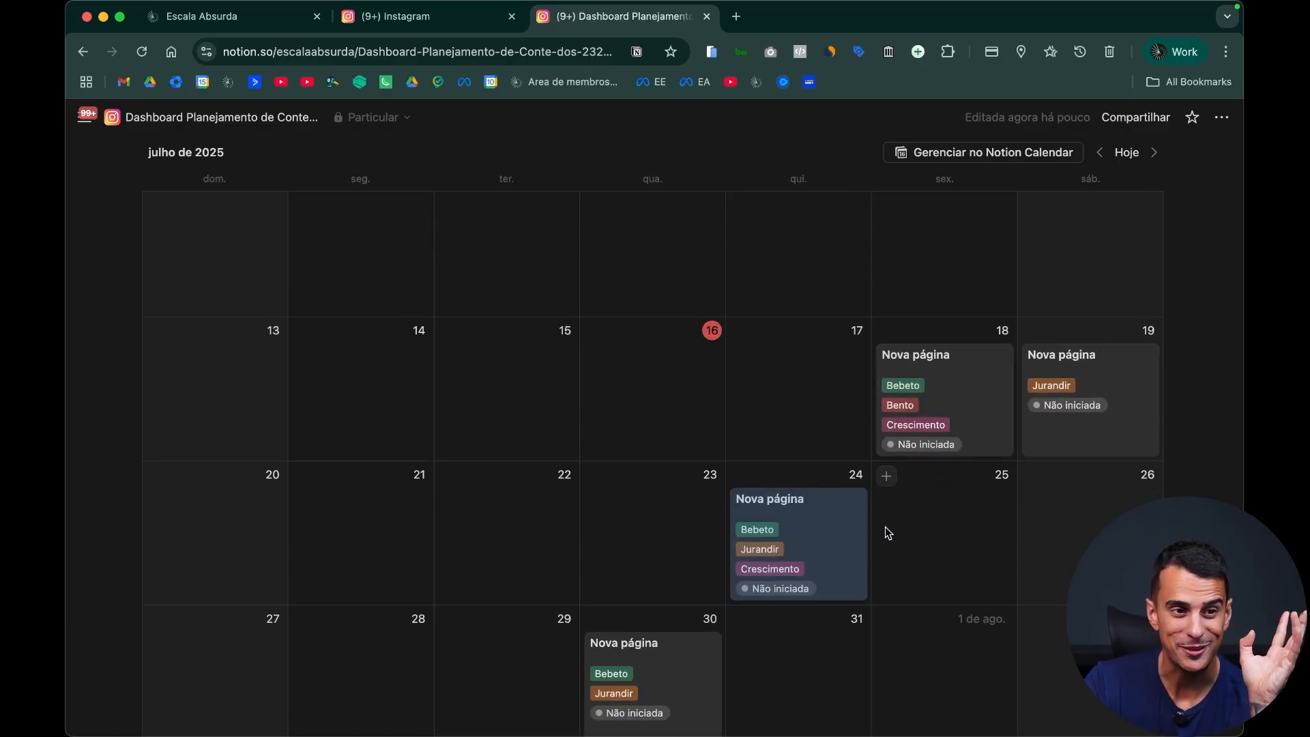
Step: Move the calendar entry on 24 July 2025 to 23 July
scroll(870, 526, "up", 1)
scroll(873, 524, "up", 2)
scroll(883, 526, "down", 9)
scroll(887, 539, "up", 4)
left_click_drag(819, 368, 678, 386)
Step: Compare the upper and lower Instagram calendars to check whether the rescheduled entry has the same date in both
scroll(747, 465, "up", 3)
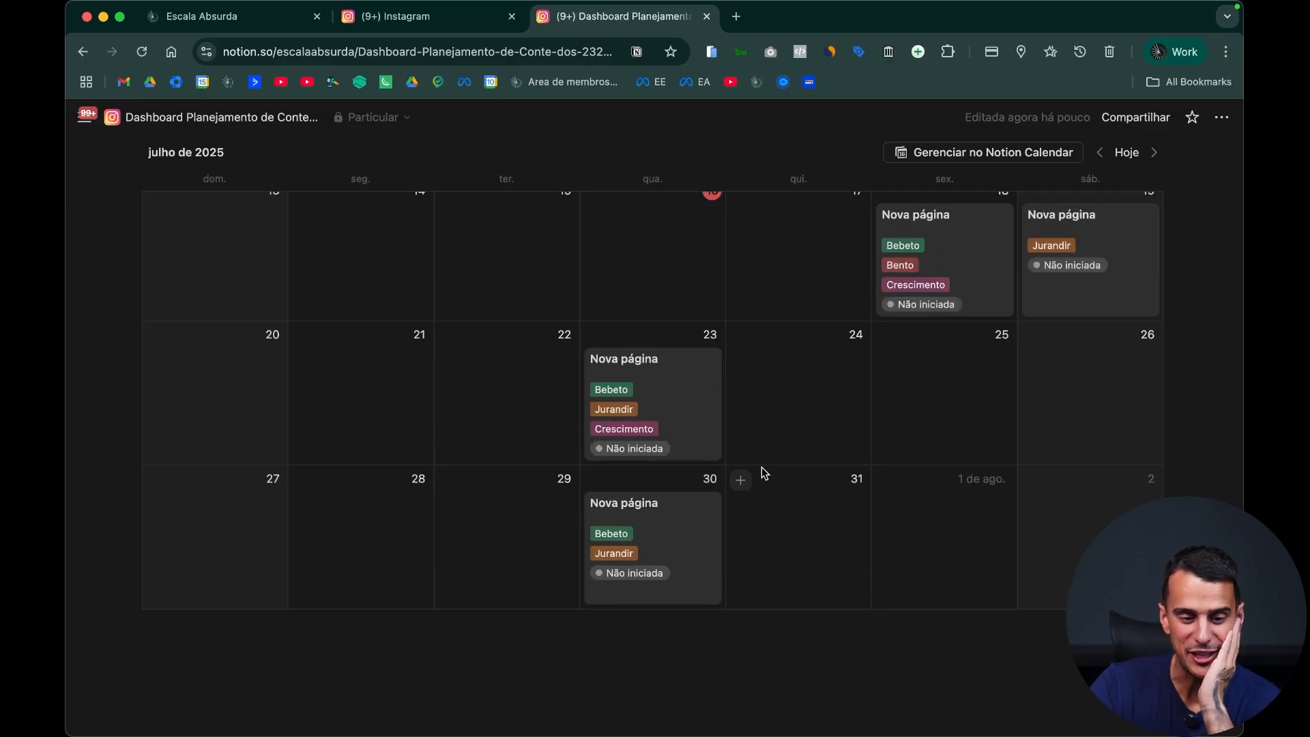
scroll(846, 437, "up", 5)
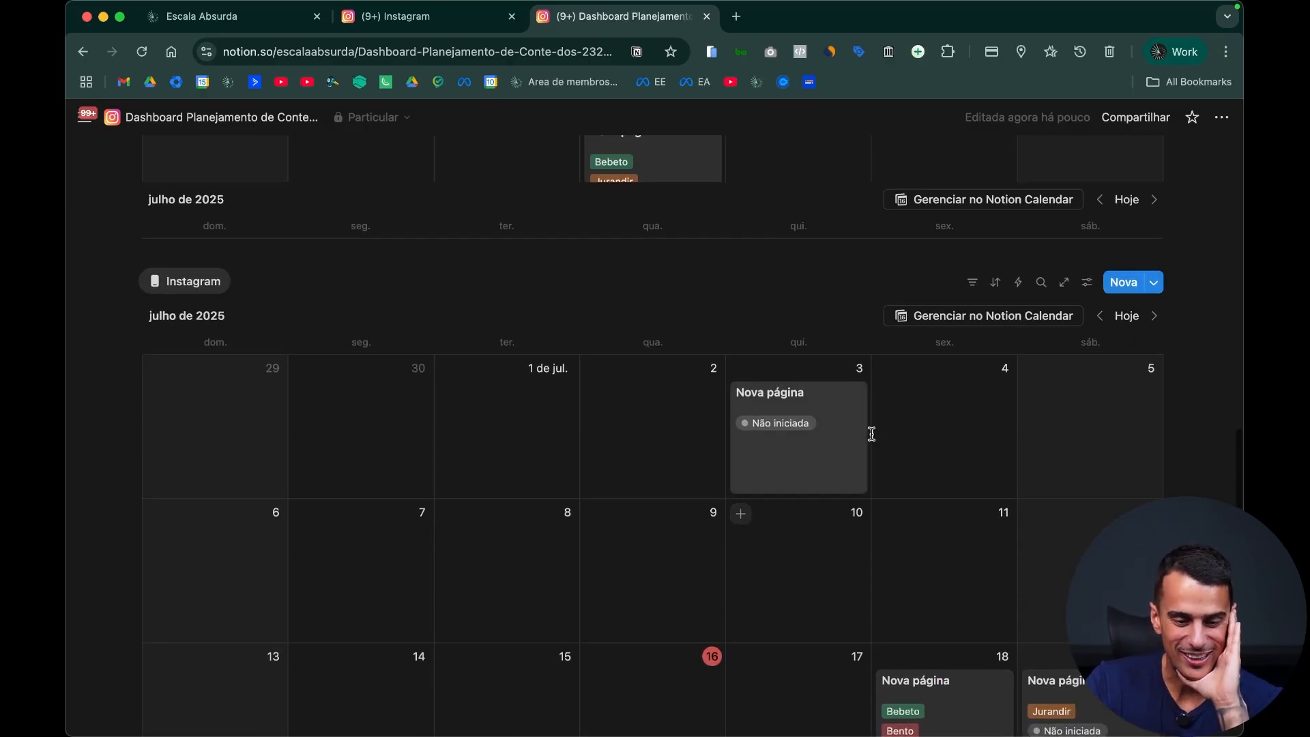
scroll(873, 437, "down", 9)
scroll(887, 436, "up", 3)
scroll(908, 431, "up", 3)
scroll(941, 430, "down", 1)
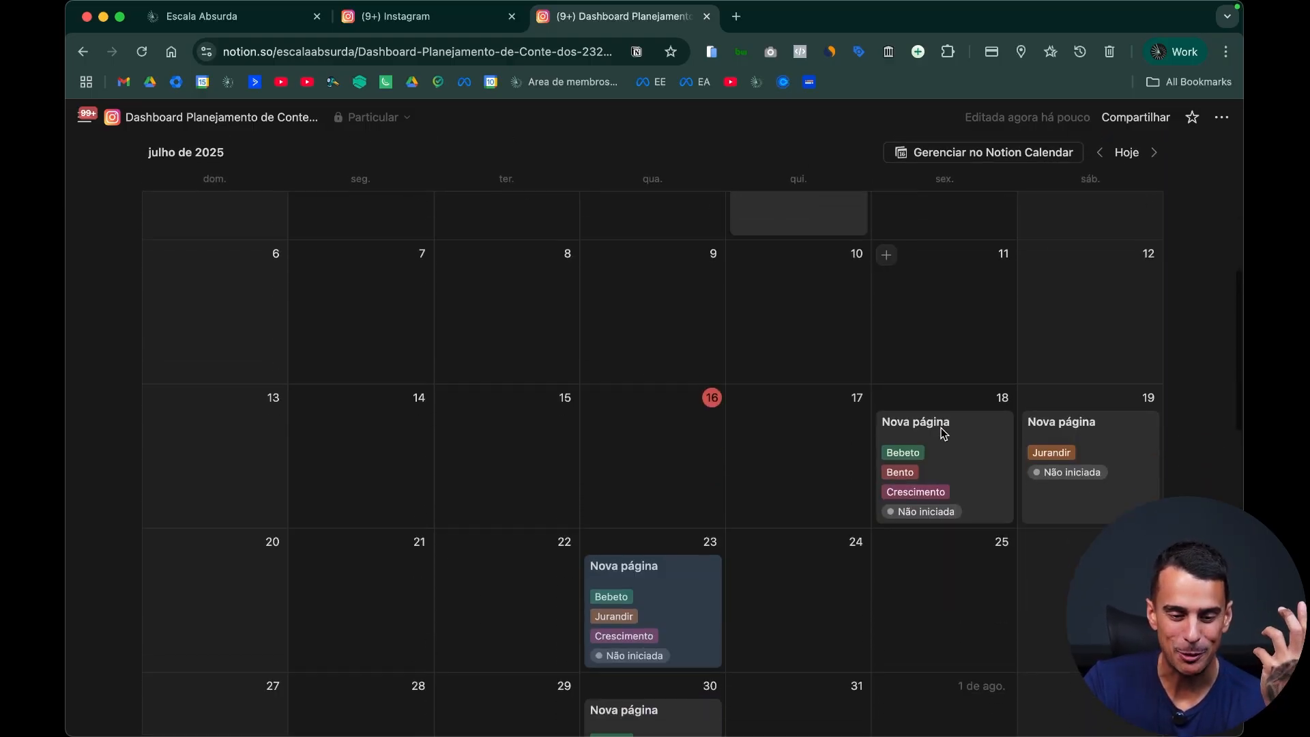
scroll(943, 434, "up", 2)
scroll(942, 431, "down", 8)
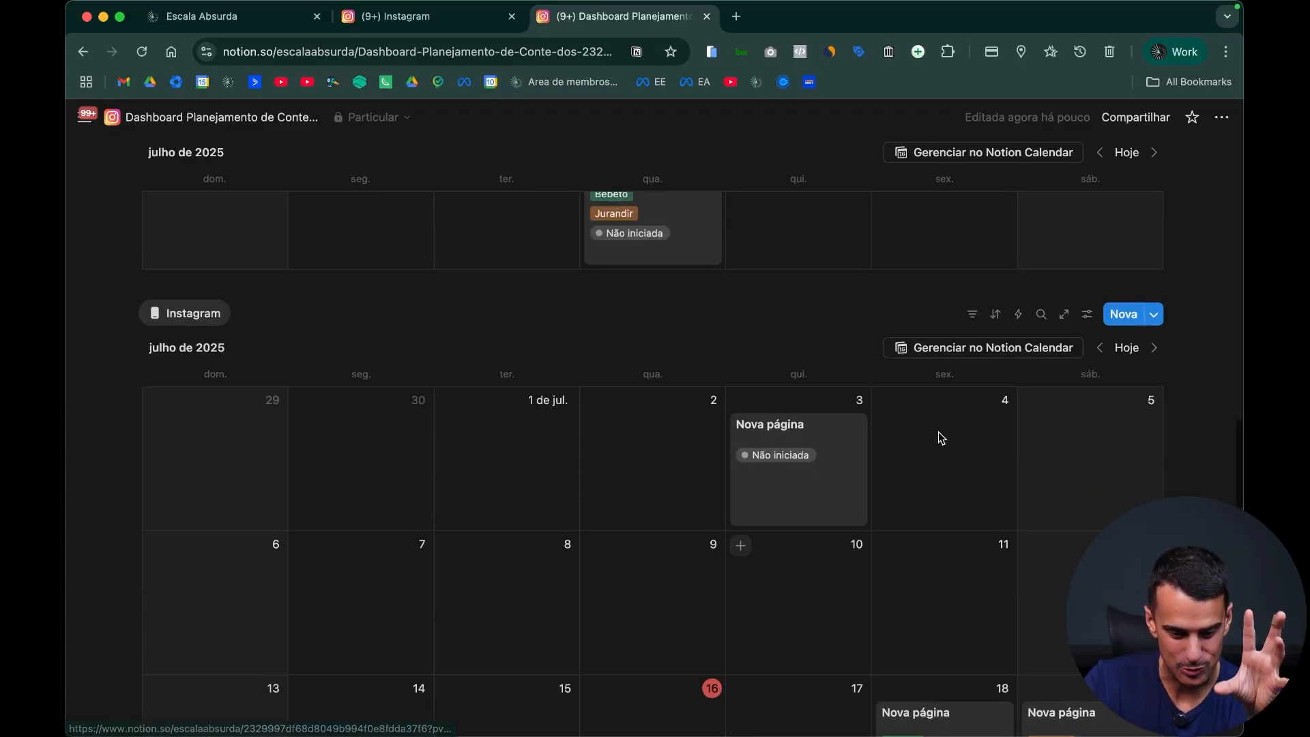
scroll(964, 392, "up", 2)
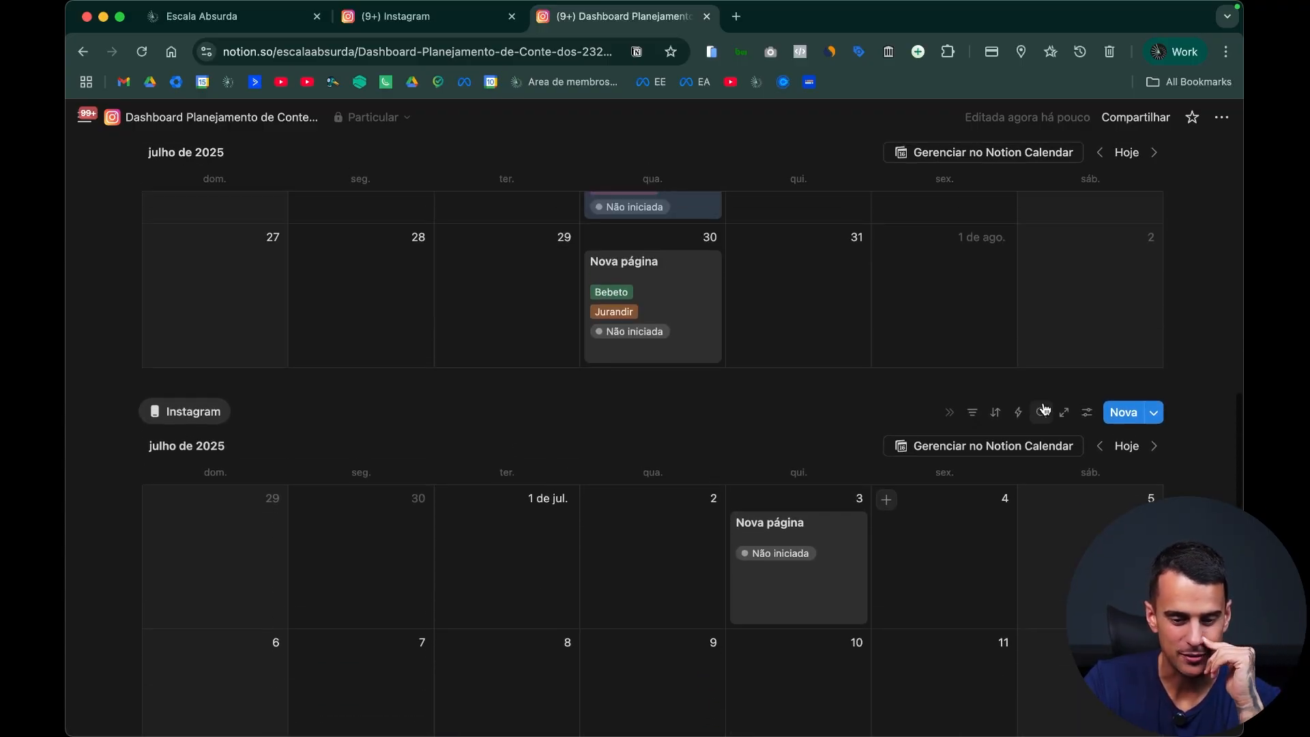
Step: Change the layout of the lower Instagram view from calendar to board (Quadro)
left_click(1087, 415)
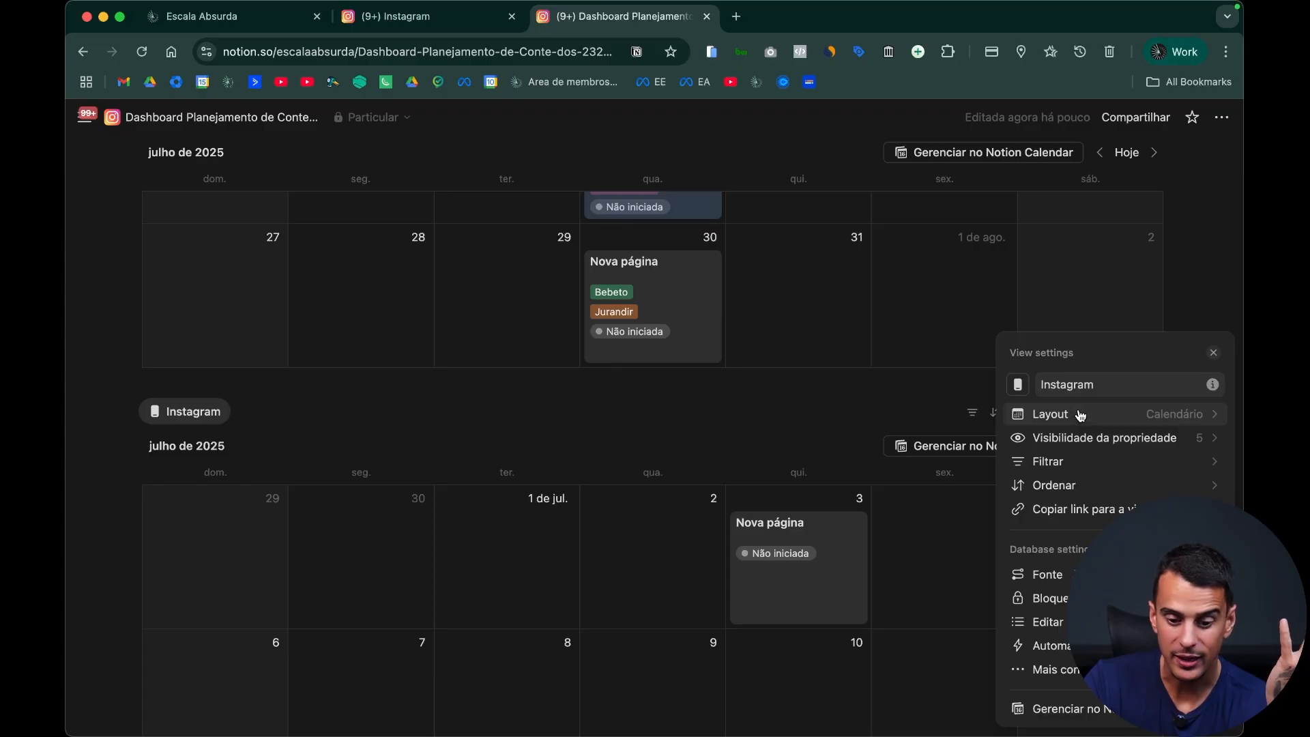
left_click(1090, 416)
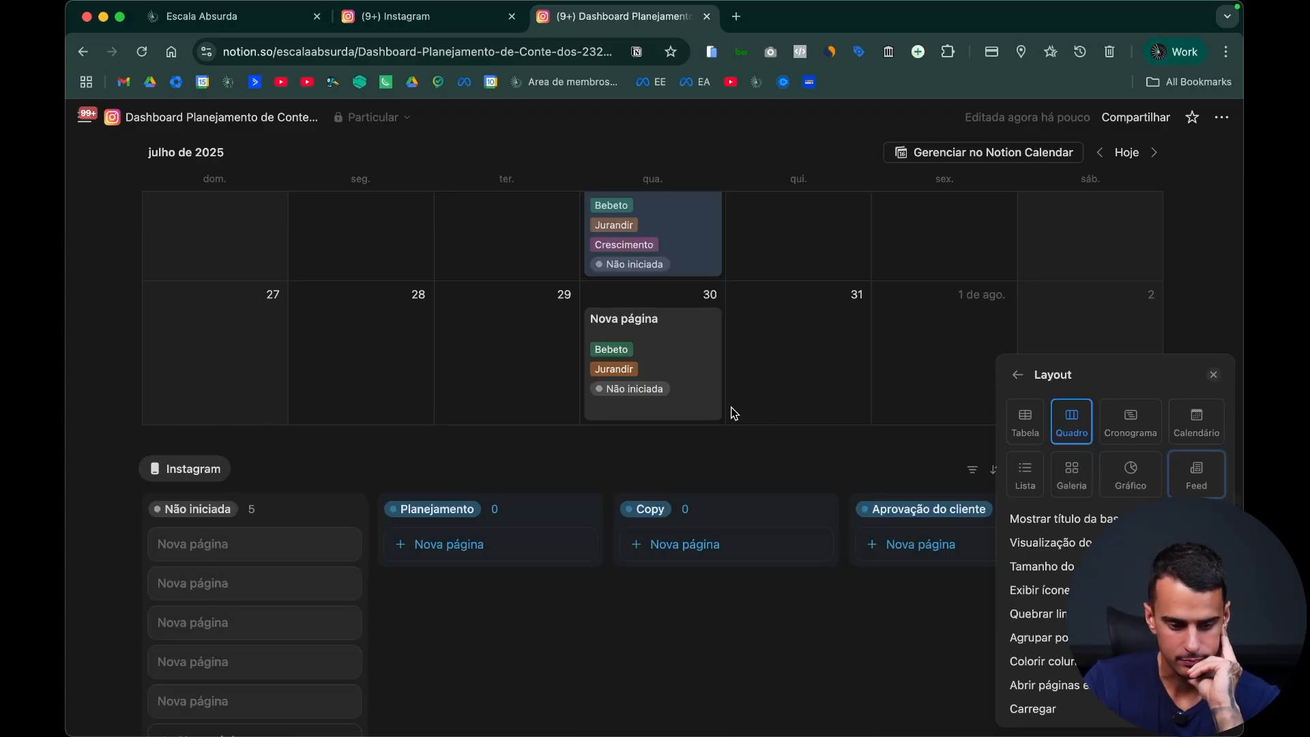
left_click(648, 479)
scroll(699, 523, "up", 10)
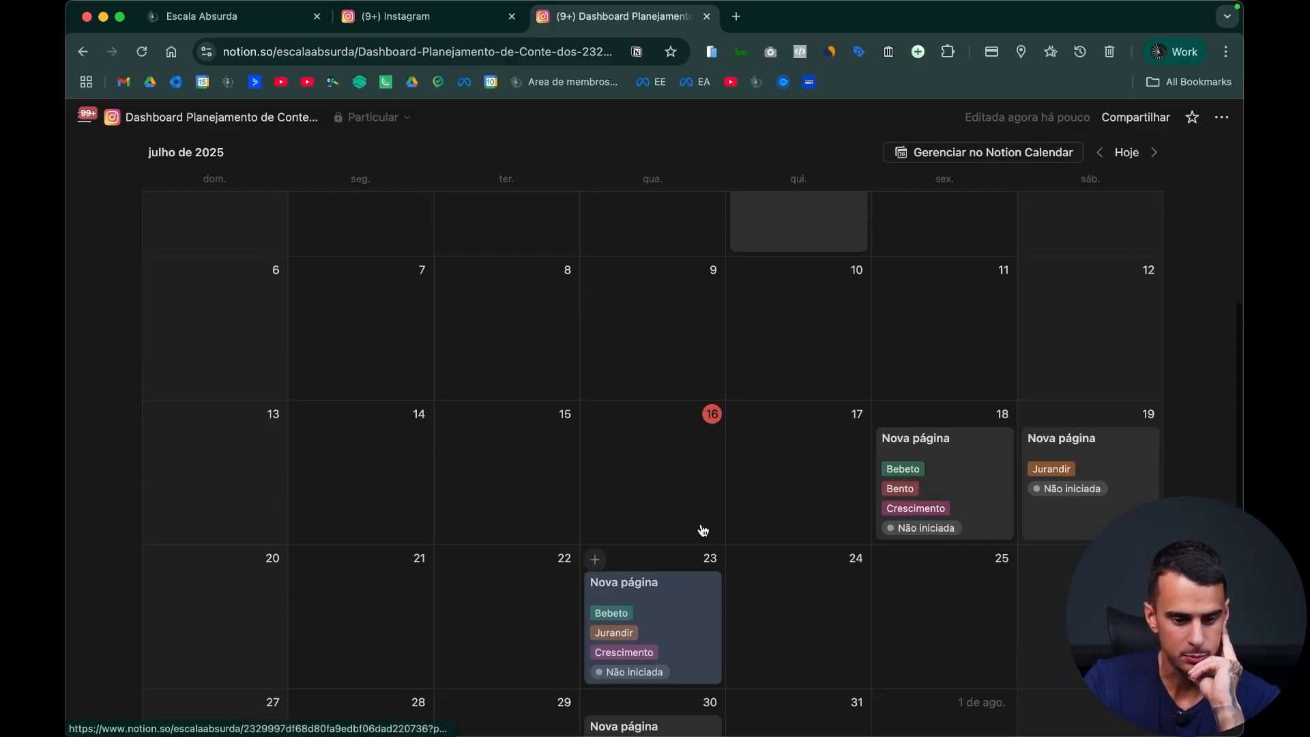
scroll(698, 521, "down", 15)
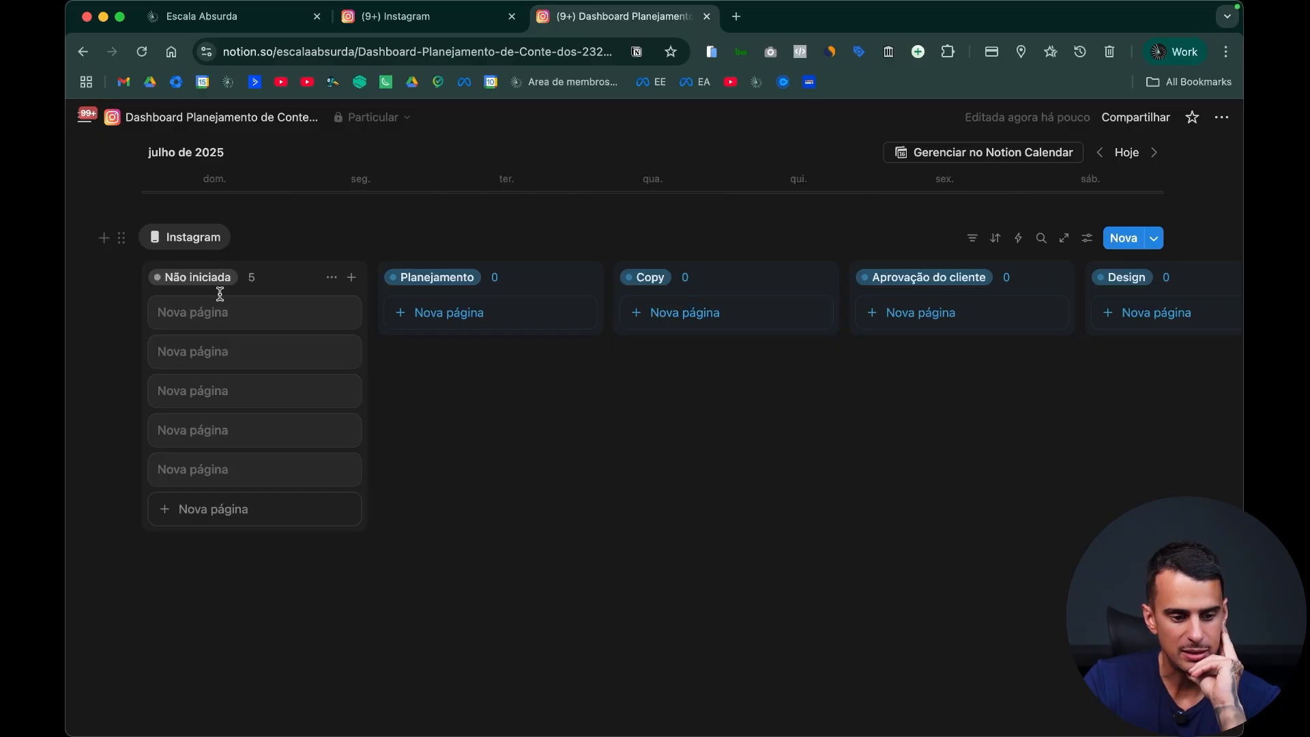
Step: Move the 23 July entry's card from Não iniciada to the Copy column of the board
scroll(292, 322, "up", 4)
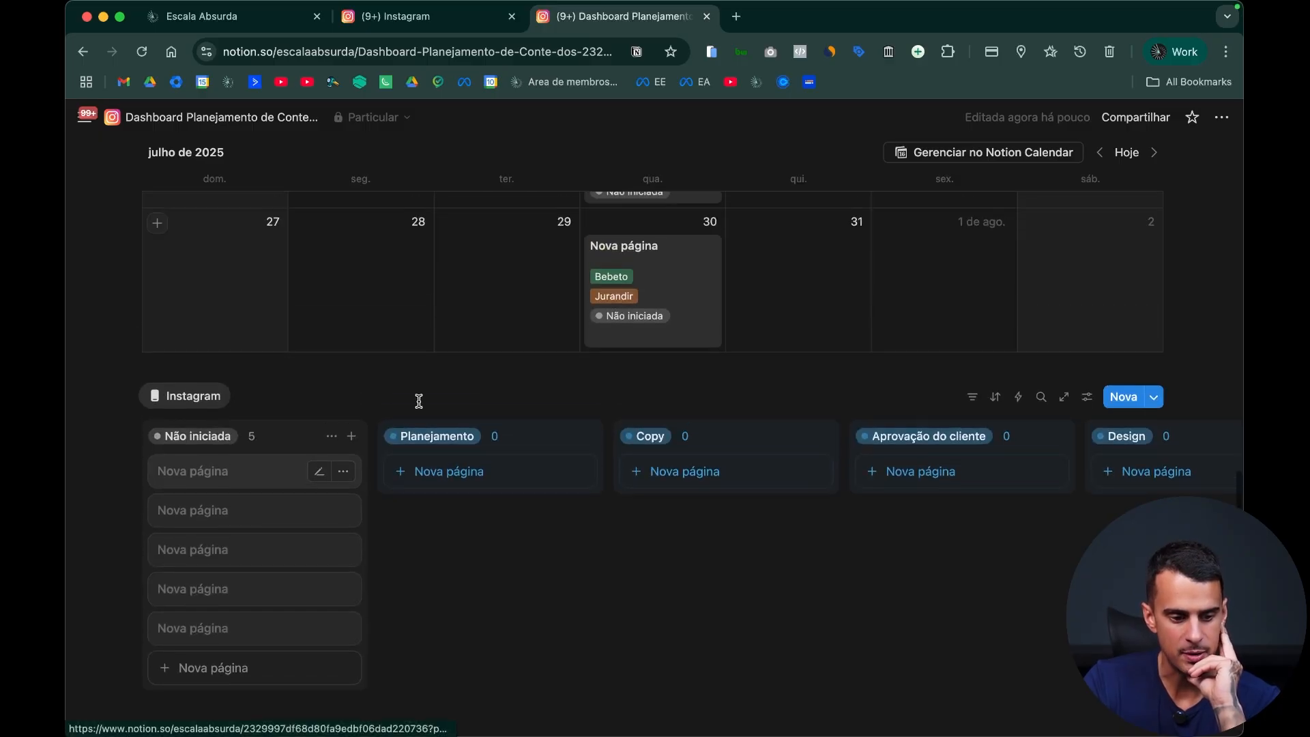
left_click_drag(252, 527, 667, 536)
scroll(672, 544, "up", 2)
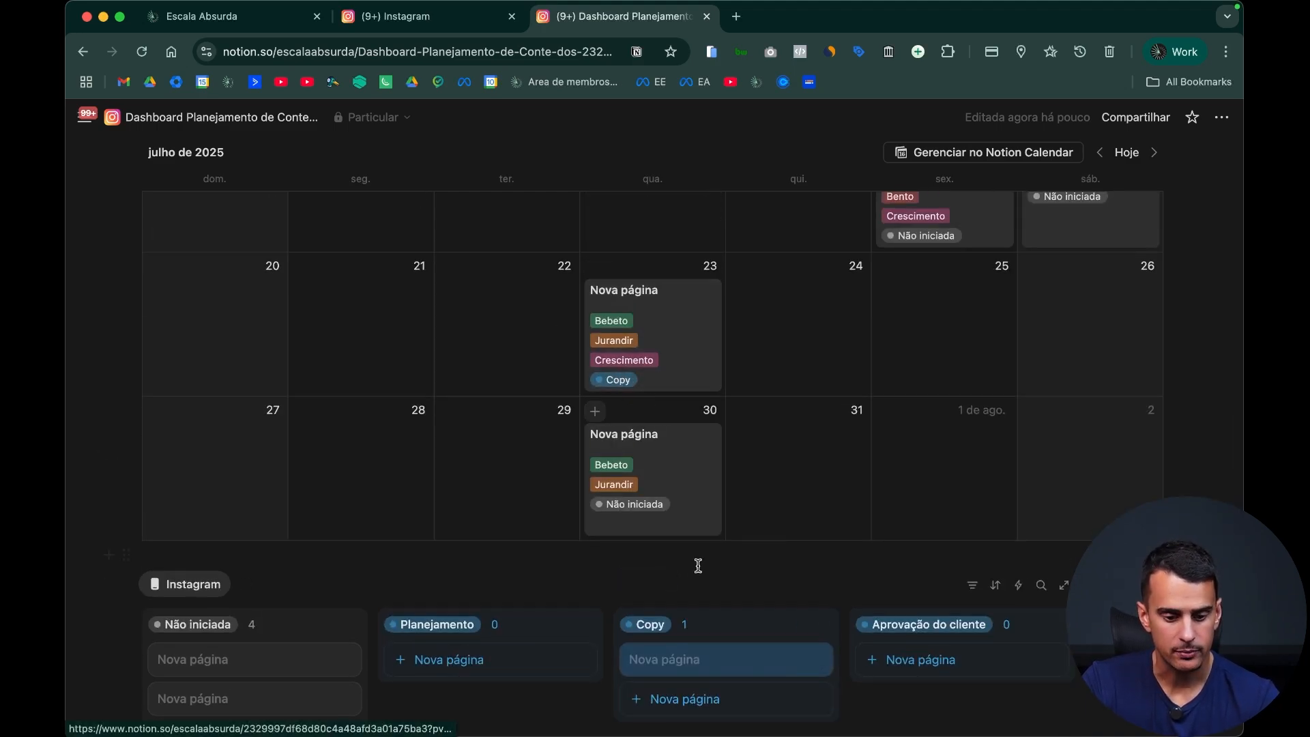
scroll(698, 566, "down", 5)
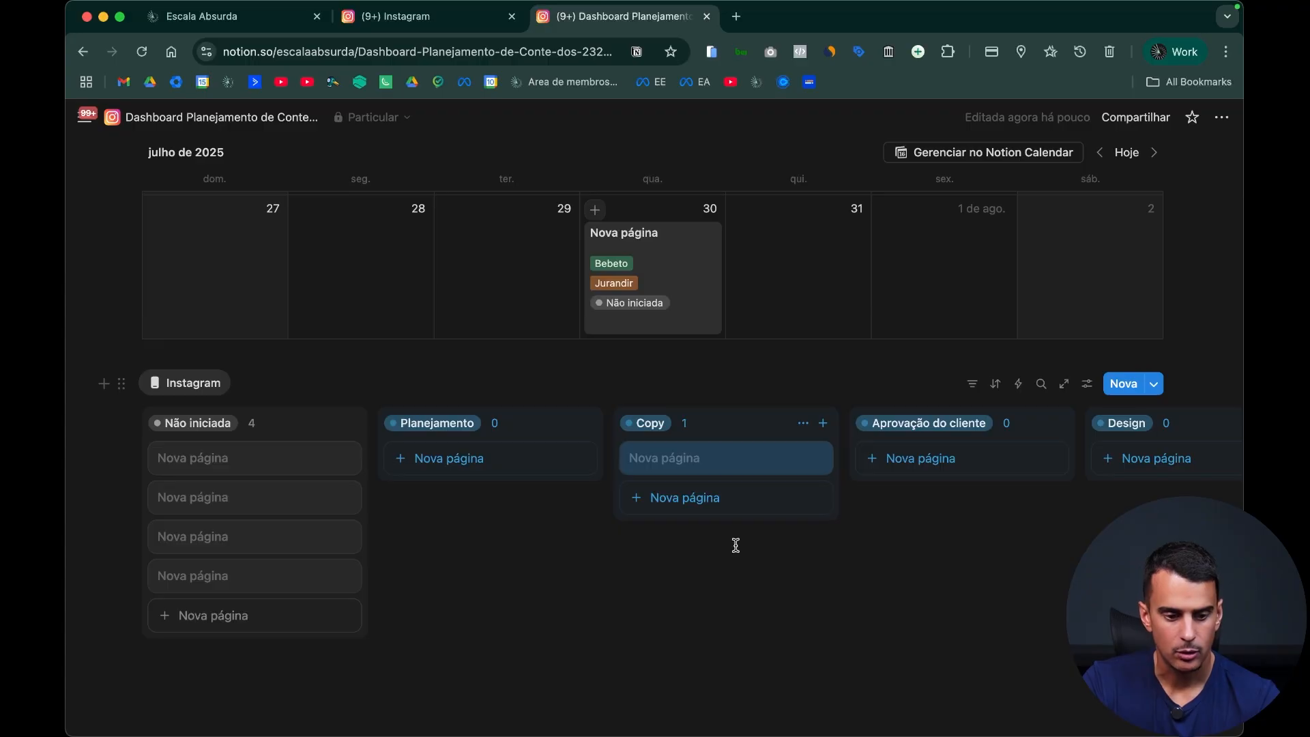
scroll(738, 521, "down", 2)
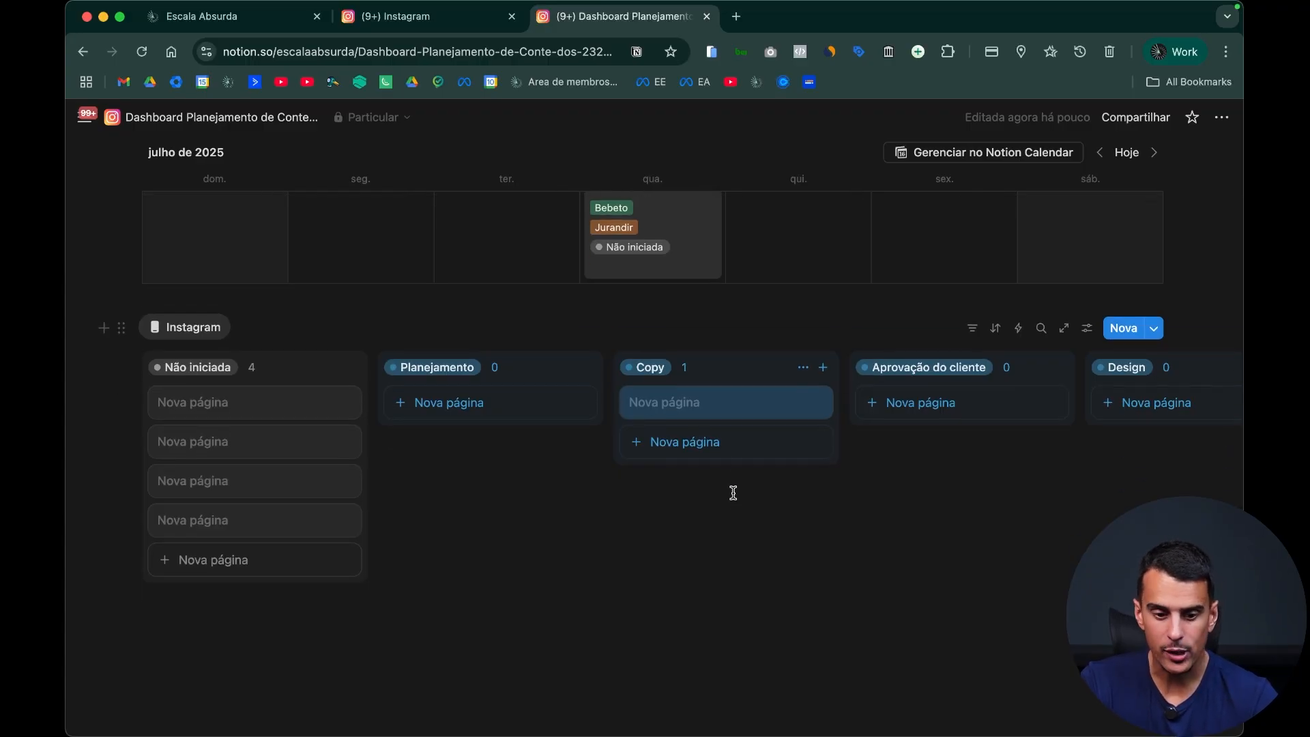
Step: Move the 18 July card to Planejamento and the 3 July card to Aprovação do cliente on the board
scroll(733, 491, "up", 4)
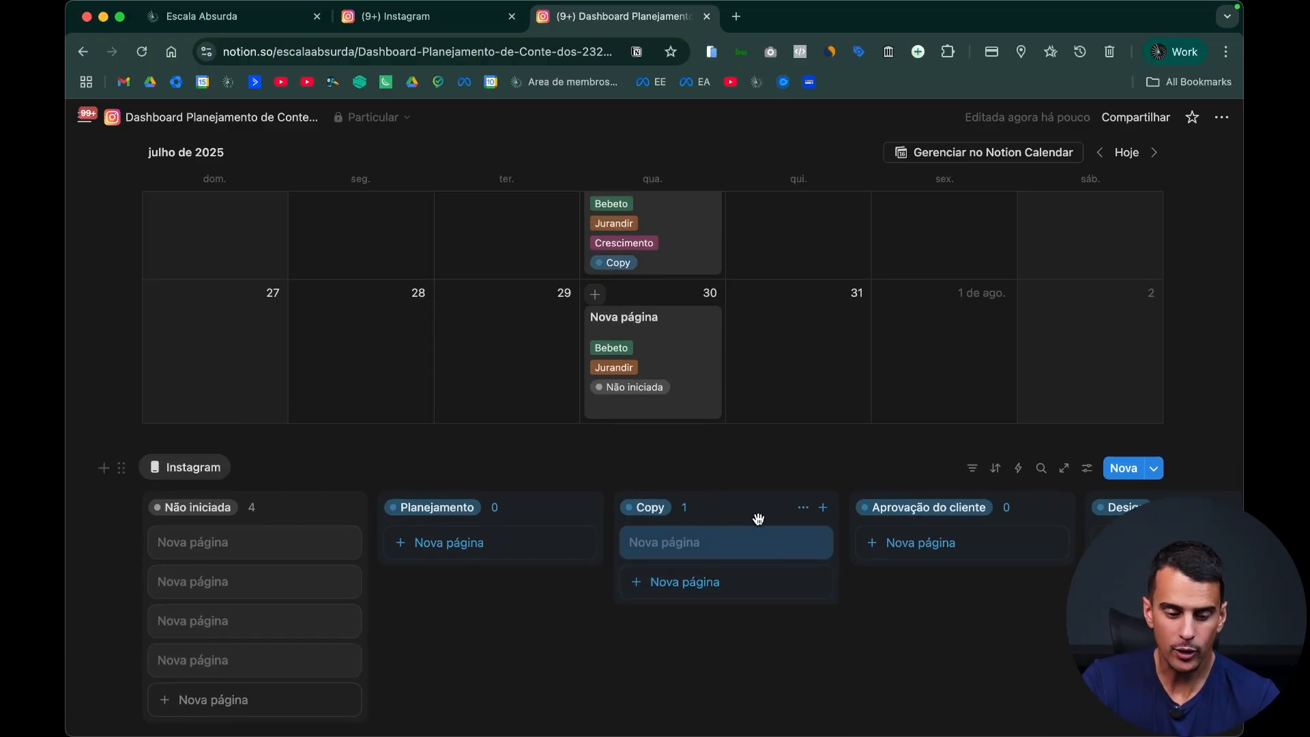
left_click_drag(257, 541, 491, 543)
left_click_drag(278, 543, 952, 543)
scroll(866, 591, "up", 10)
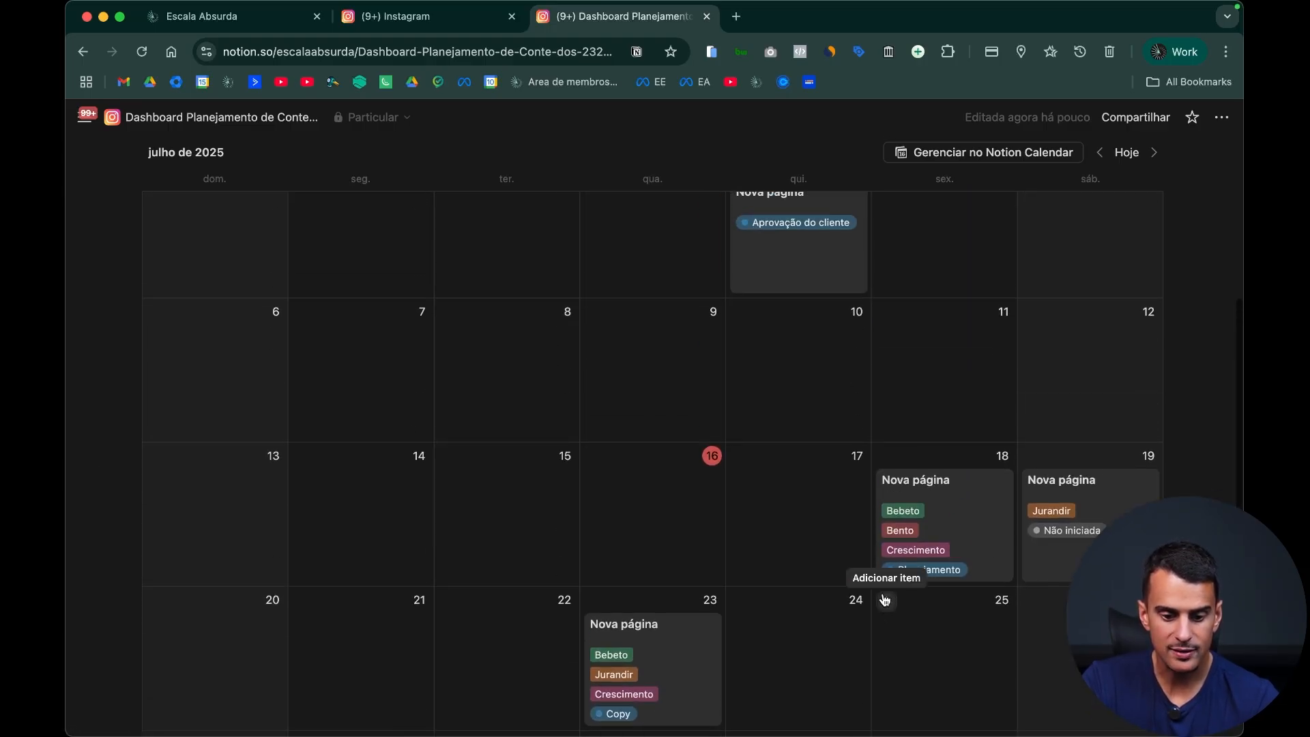
scroll(882, 592, "down", 8)
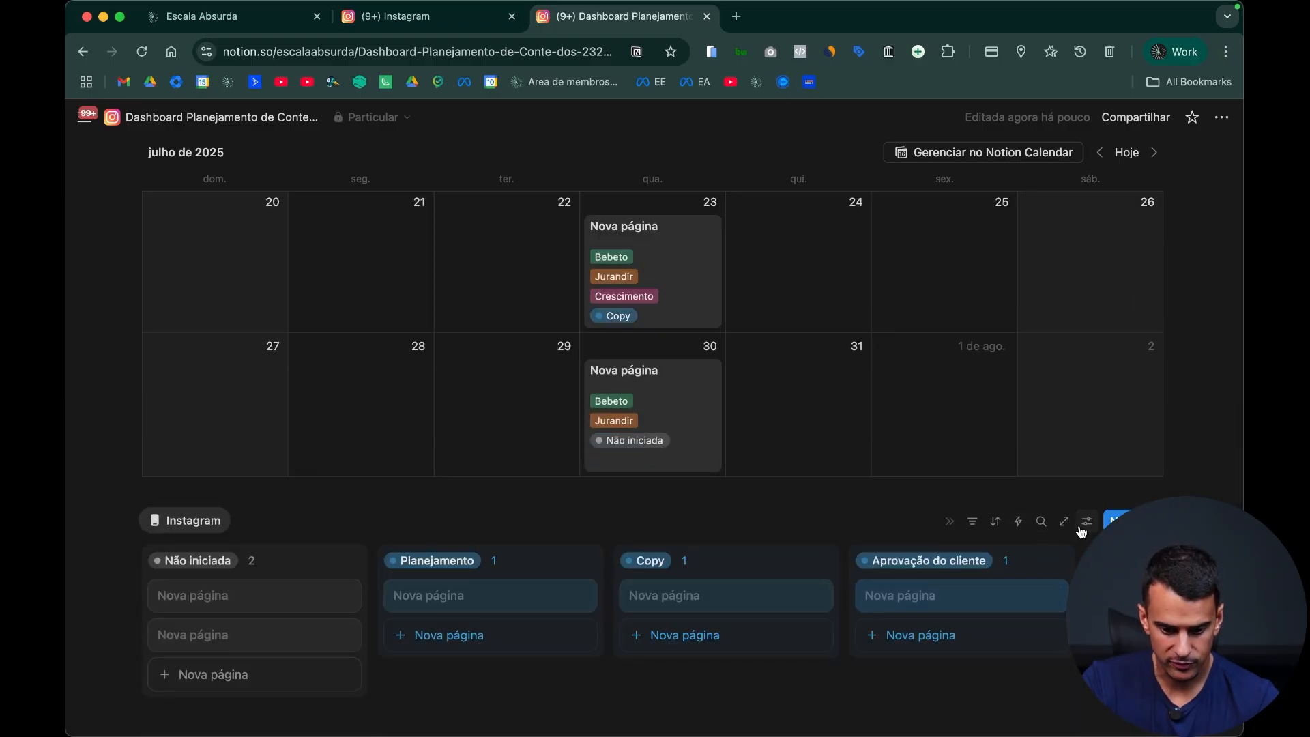
Step: Show the Data, Colaborador, Cliente and objective properties on the board's cards
left_click(1087, 521)
left_click(1137, 399)
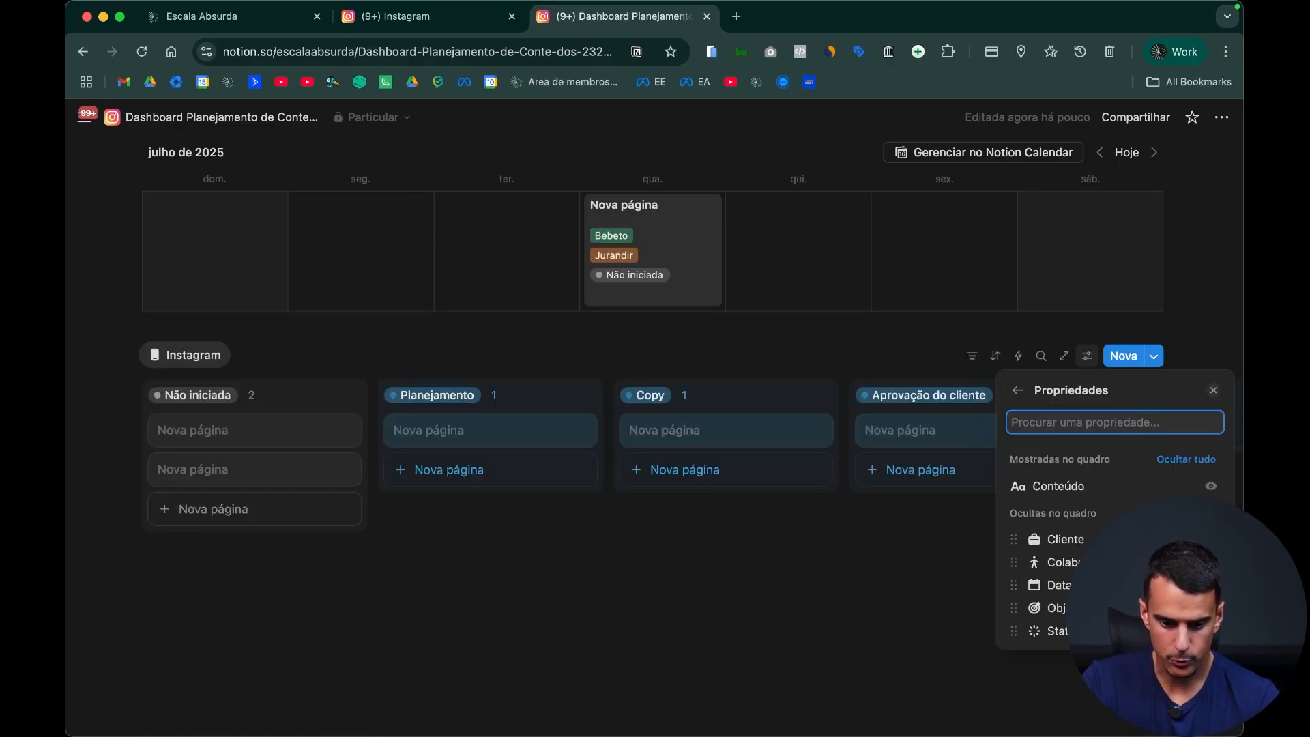
left_click(1211, 584)
left_click(1211, 585)
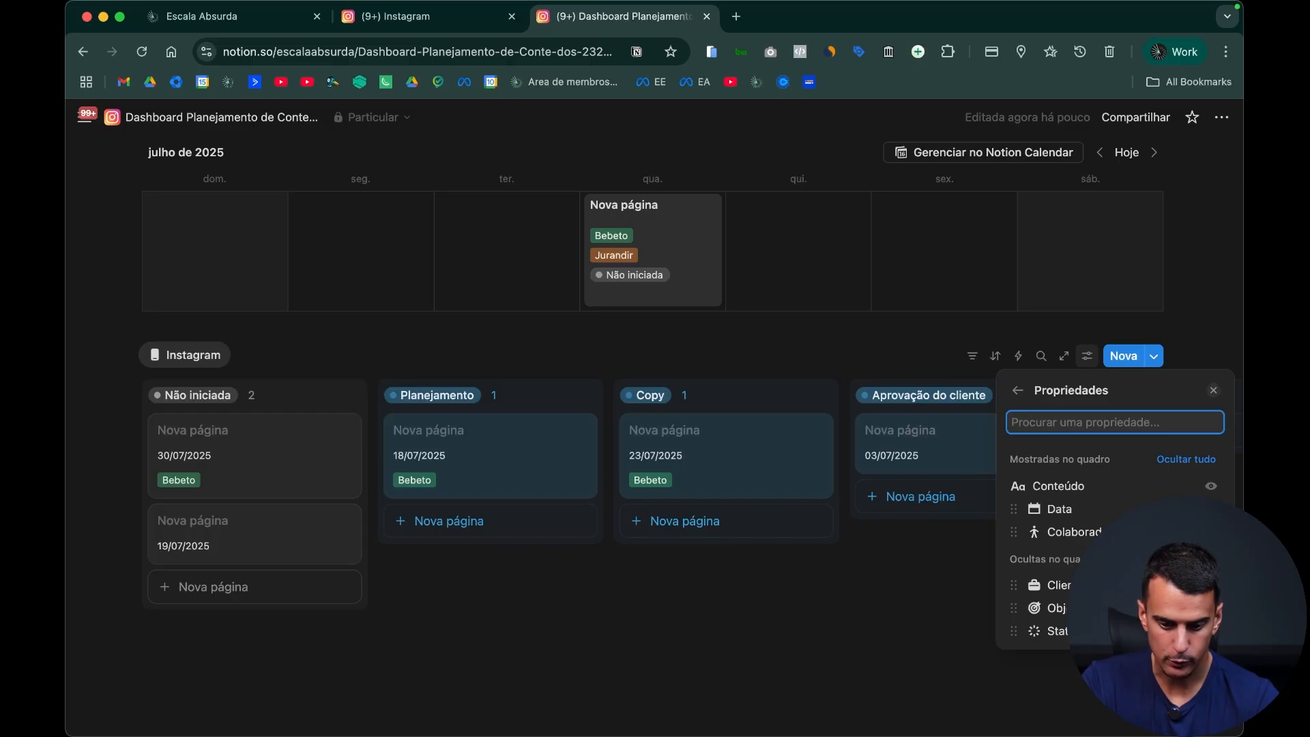
left_click(1211, 585)
left_click(1211, 608)
left_click(673, 635)
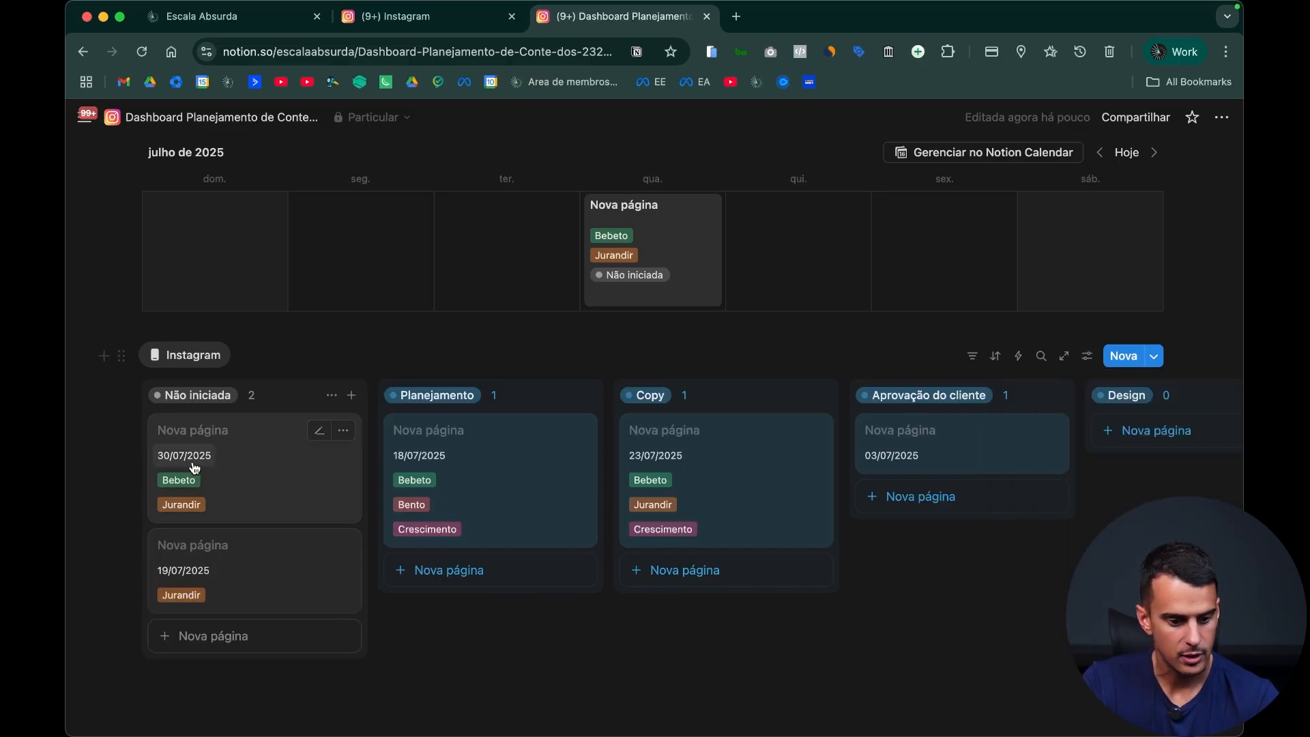
Step: Move the 18/07/2025 card from Planejamento back to Não iniciada and check its status in the calendar
scroll(546, 587, "up", 3)
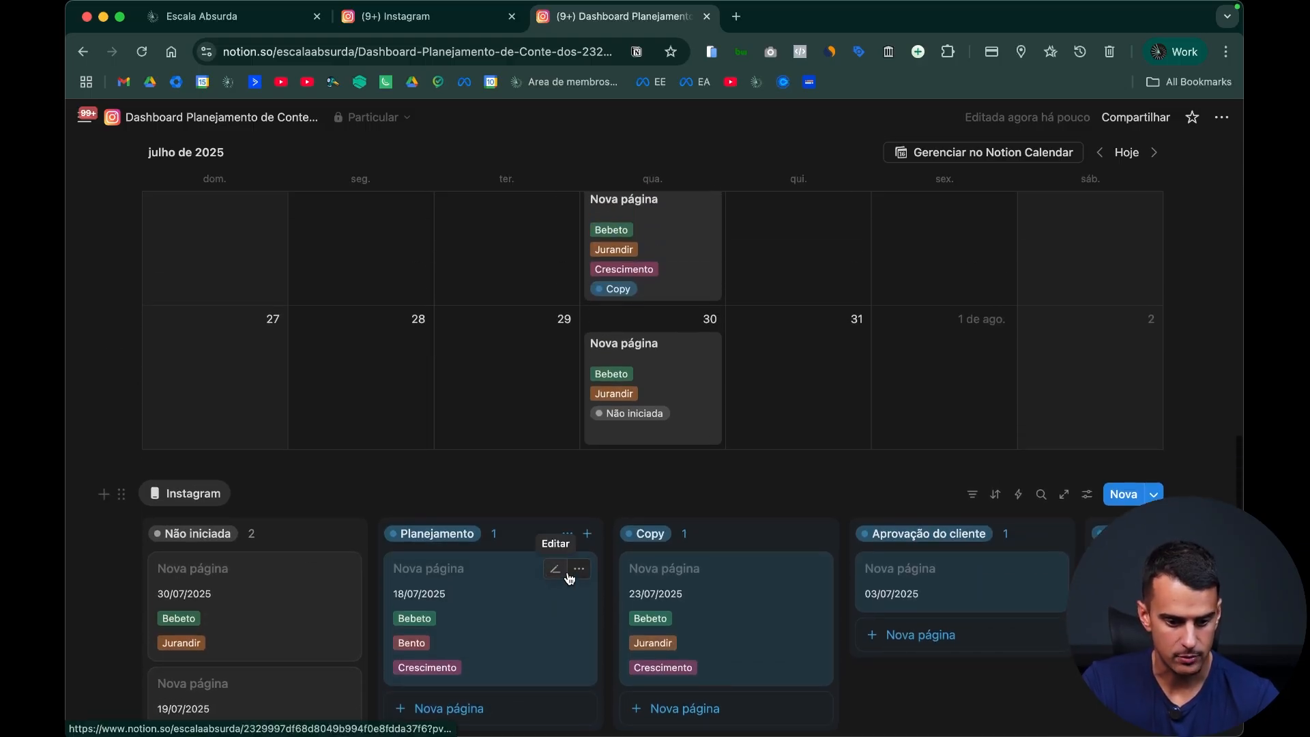
left_click_drag(524, 585, 321, 580)
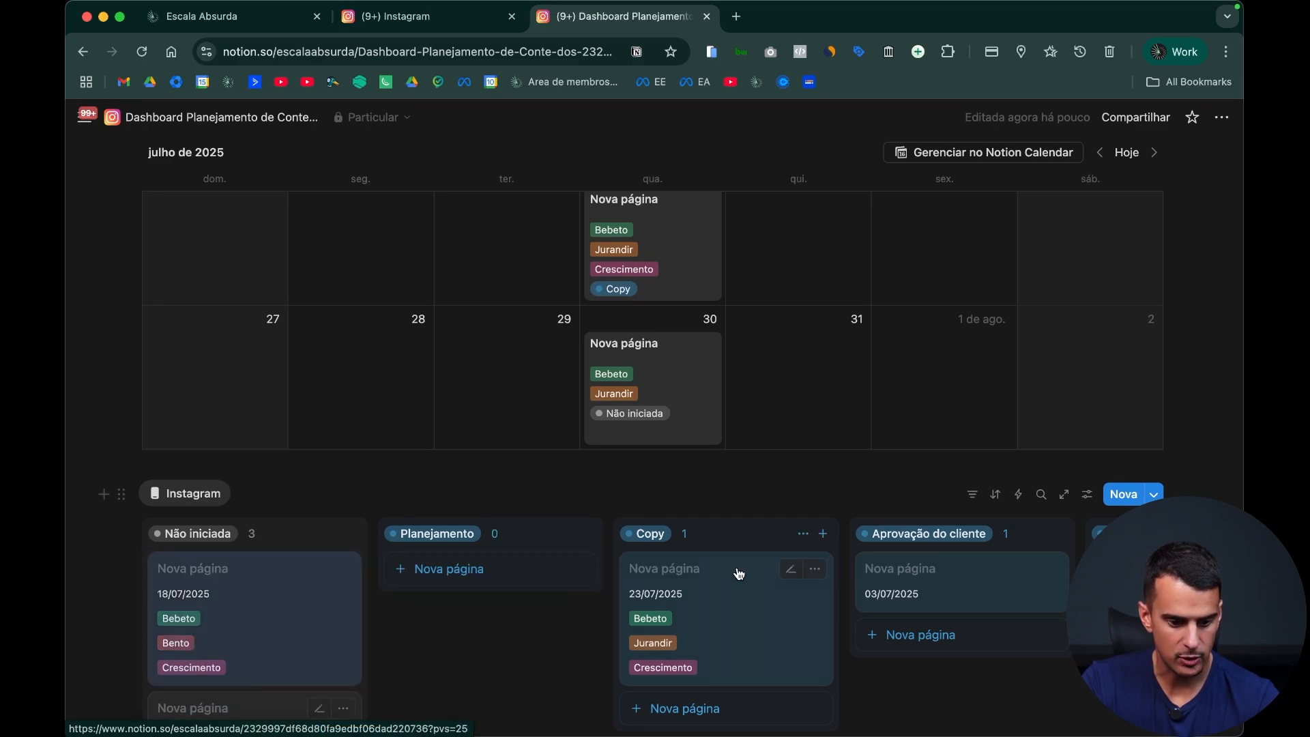
scroll(737, 570, "up", 6)
scroll(741, 567, "down", 5)
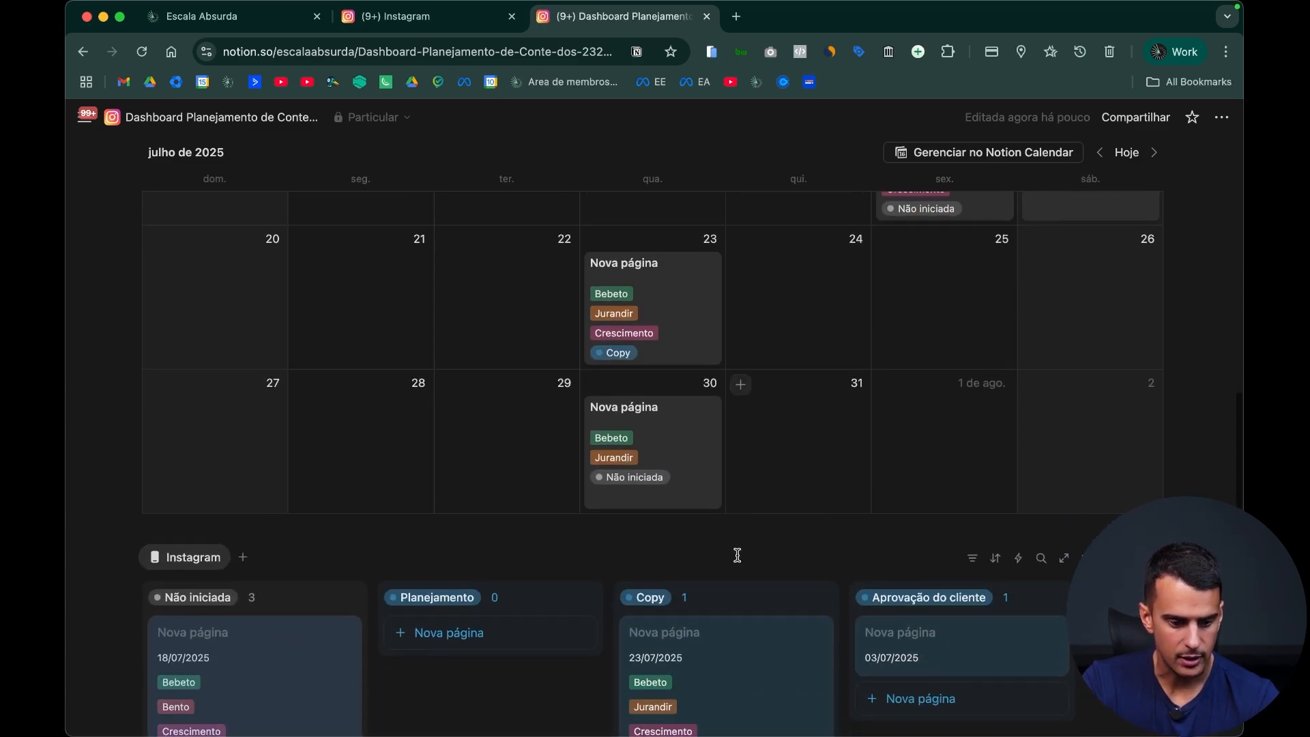
scroll(696, 557, "up", 4)
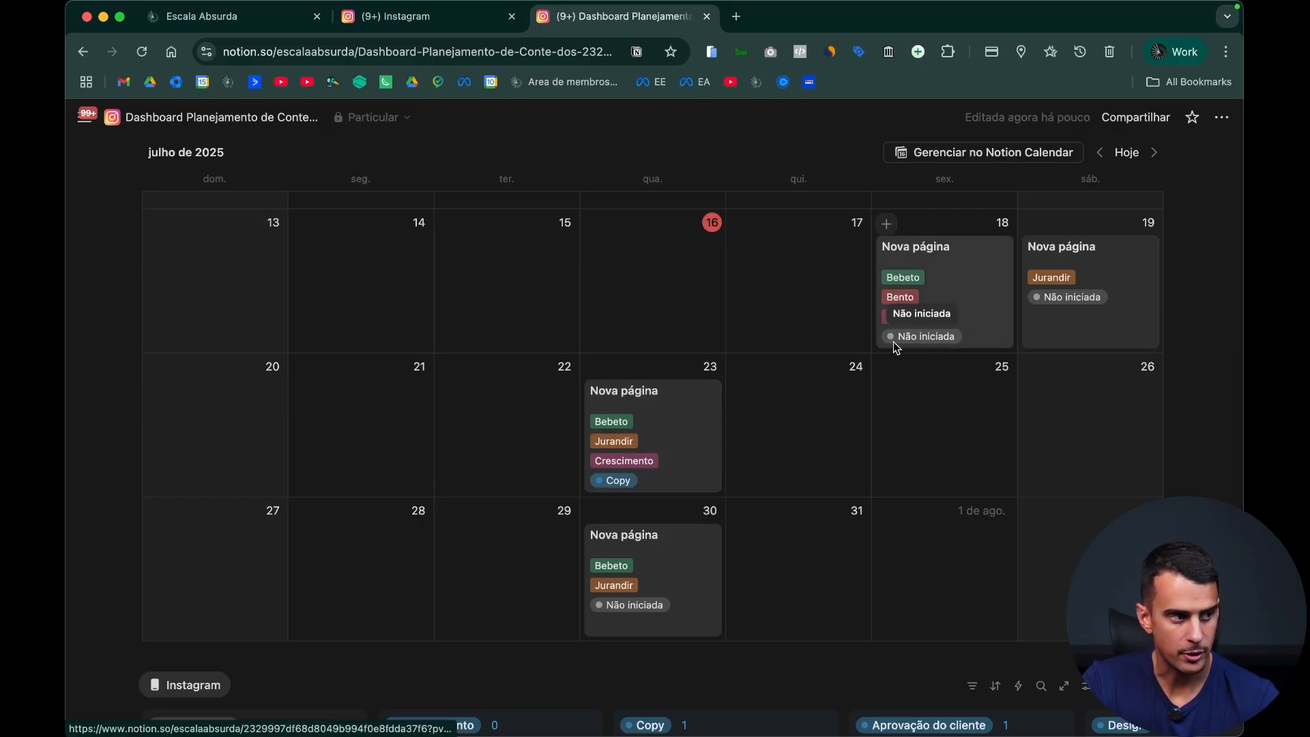
scroll(914, 368, "down", 8)
scroll(573, 502, "up", 2)
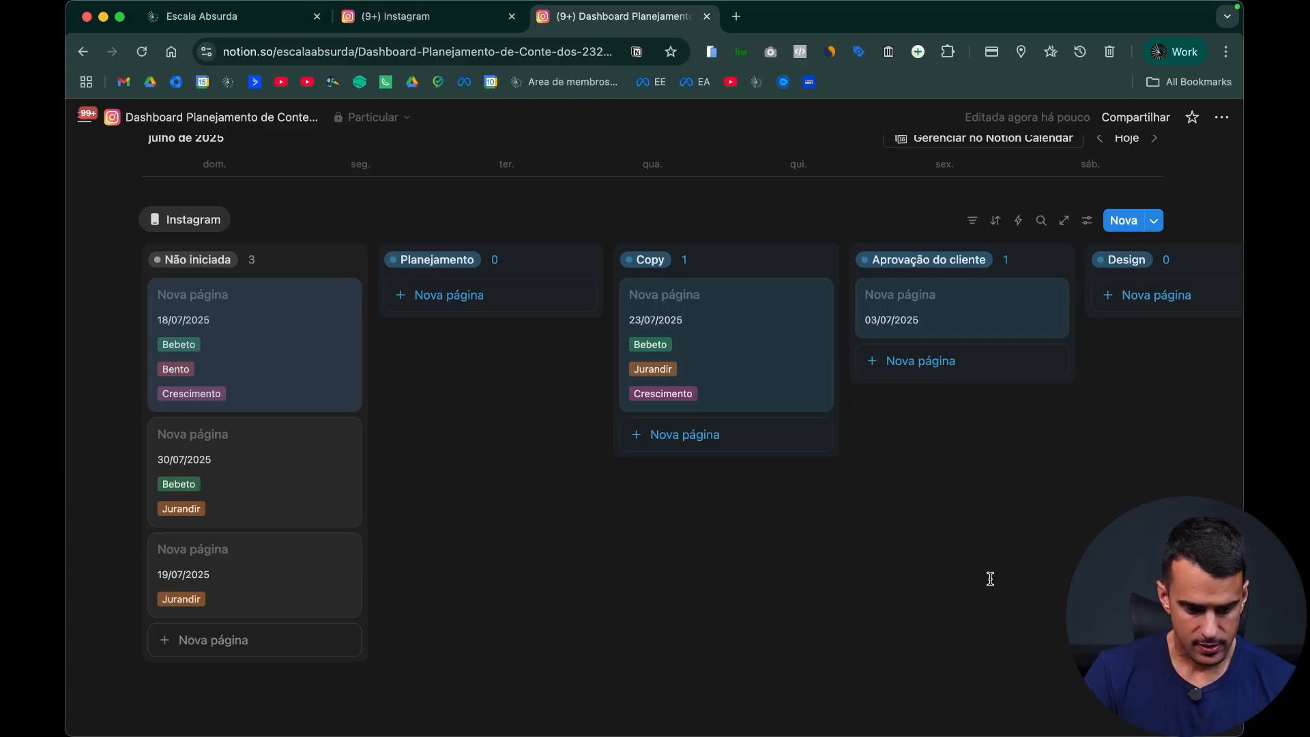
Step: Insert a vertical bar chart database view (Gráfico de barras verticais) in a new block below the Instagram board
scroll(989, 580, "down", 2)
left_click(427, 579)
scroll(427, 578, "down", 2)
left_click(316, 656)
key("Return")
type("/")
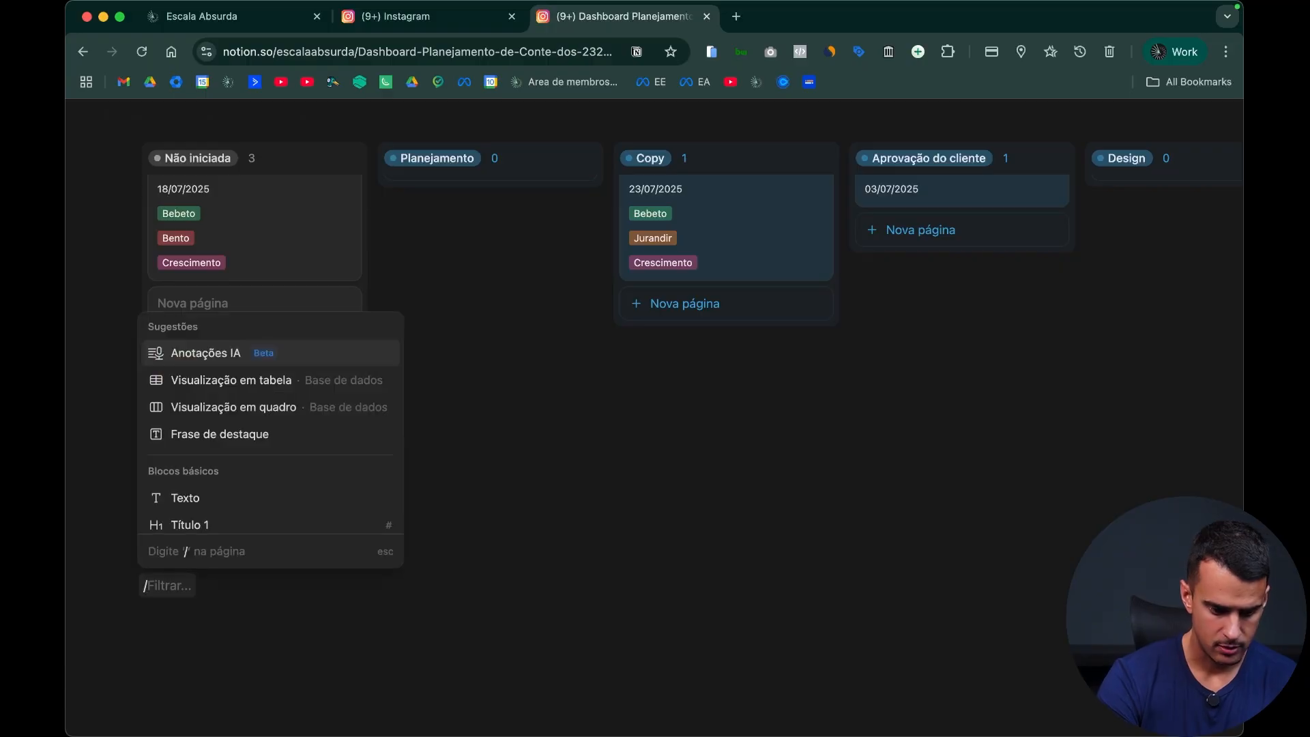
scroll(264, 474, "down", 10)
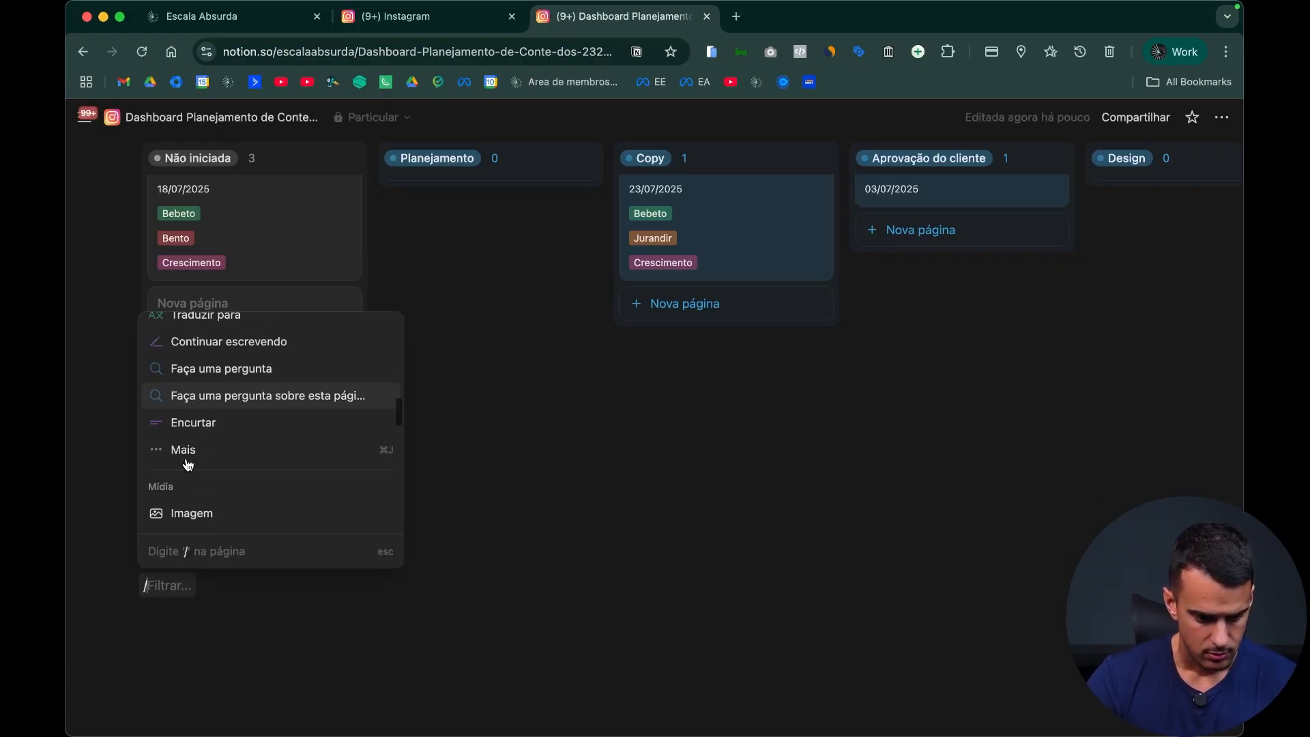
scroll(236, 450, "down", 8)
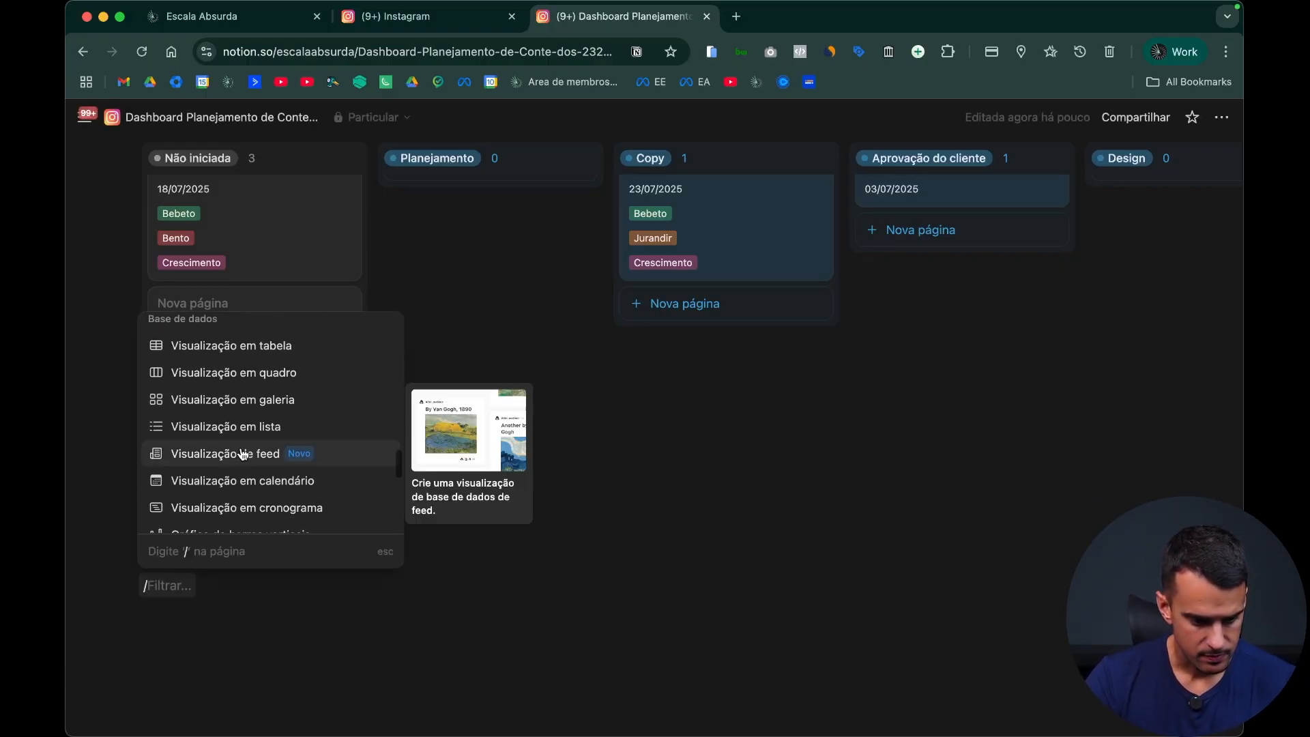
scroll(243, 454, "down", 2)
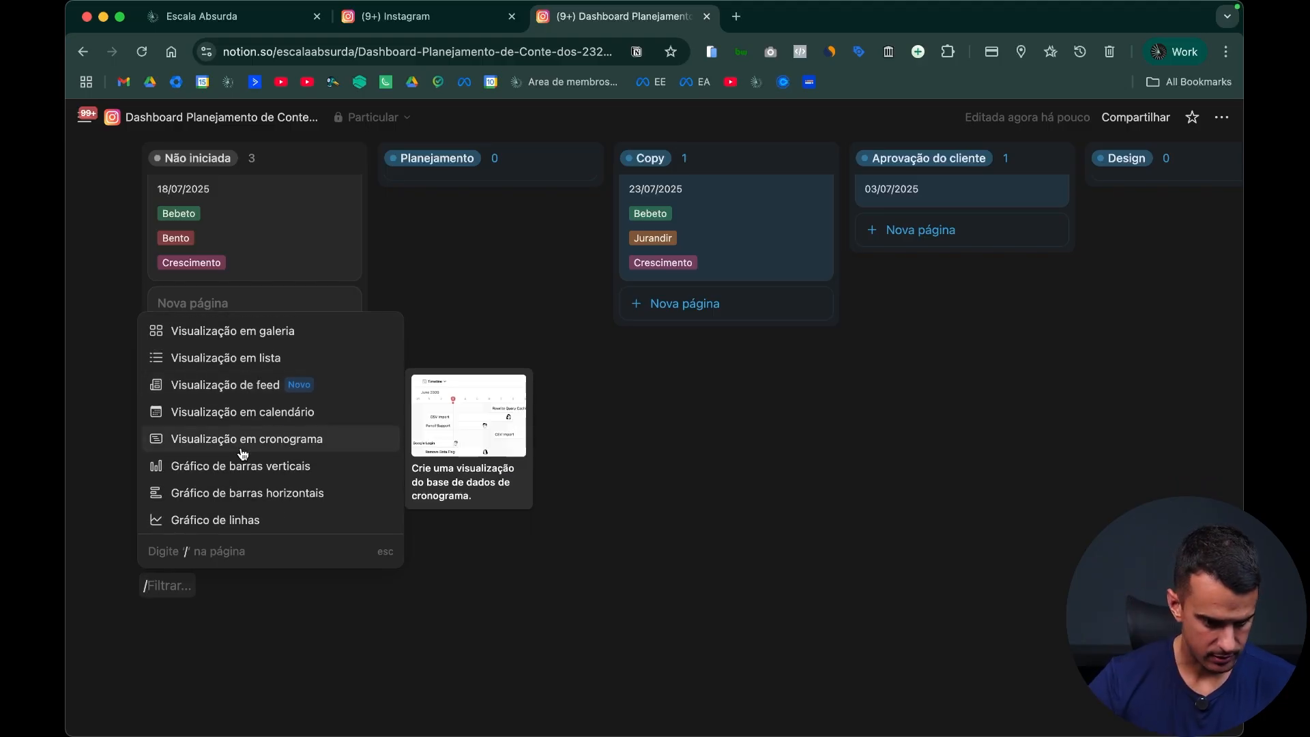
scroll(245, 451, "down", 2)
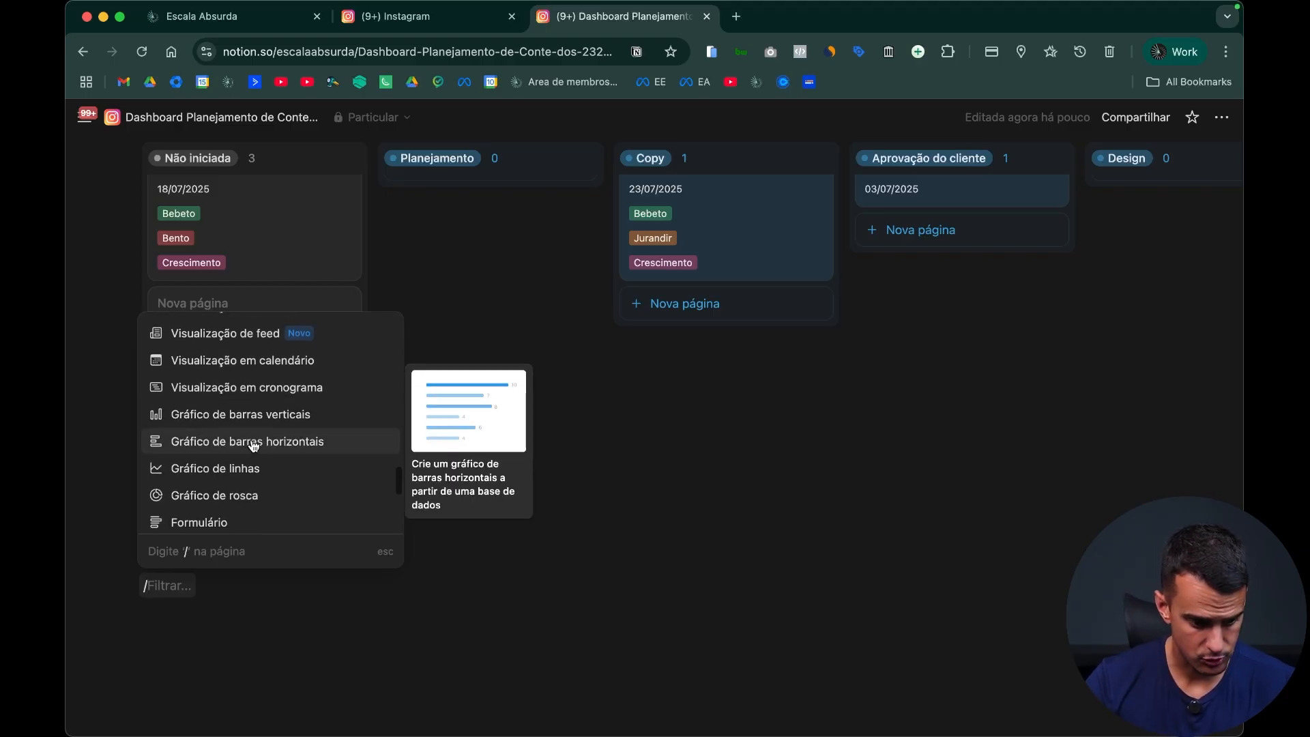
left_click(301, 416)
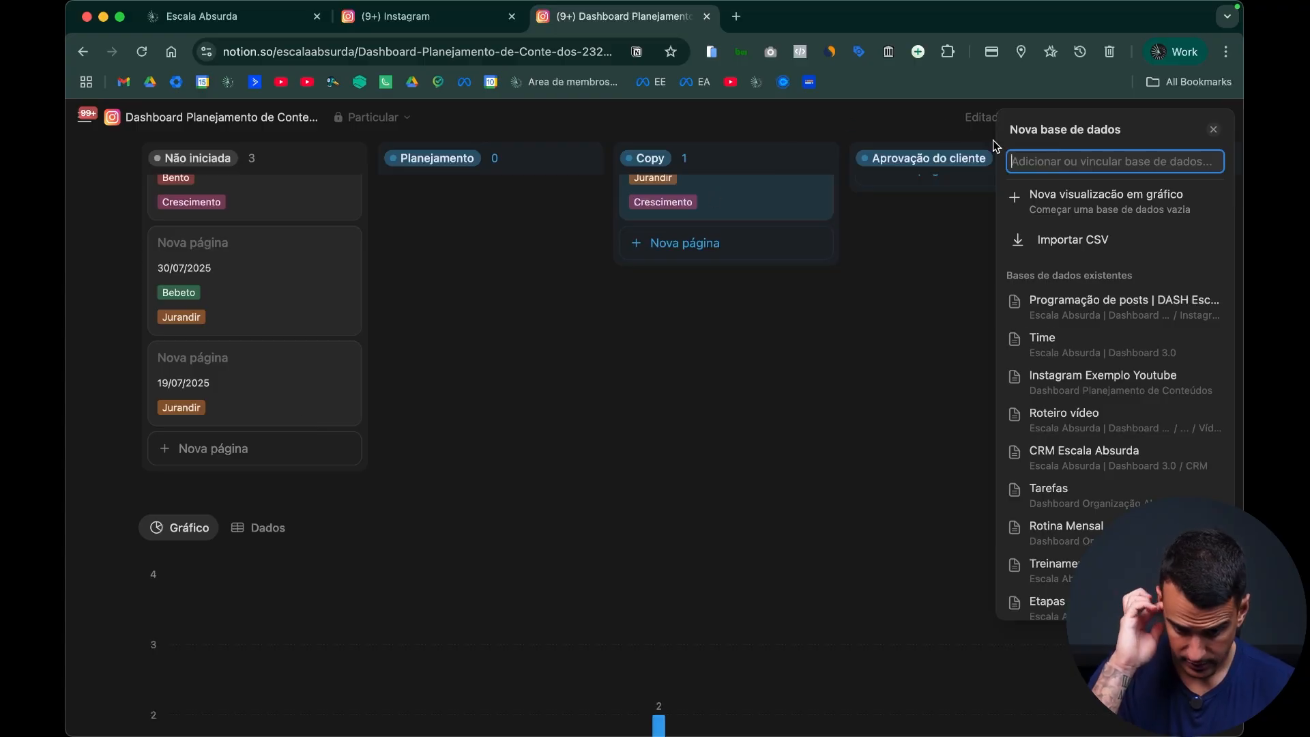
Step: Link the new chart to the existing Instagram Exemplo Youtube database and close its view settings
left_click(1132, 388)
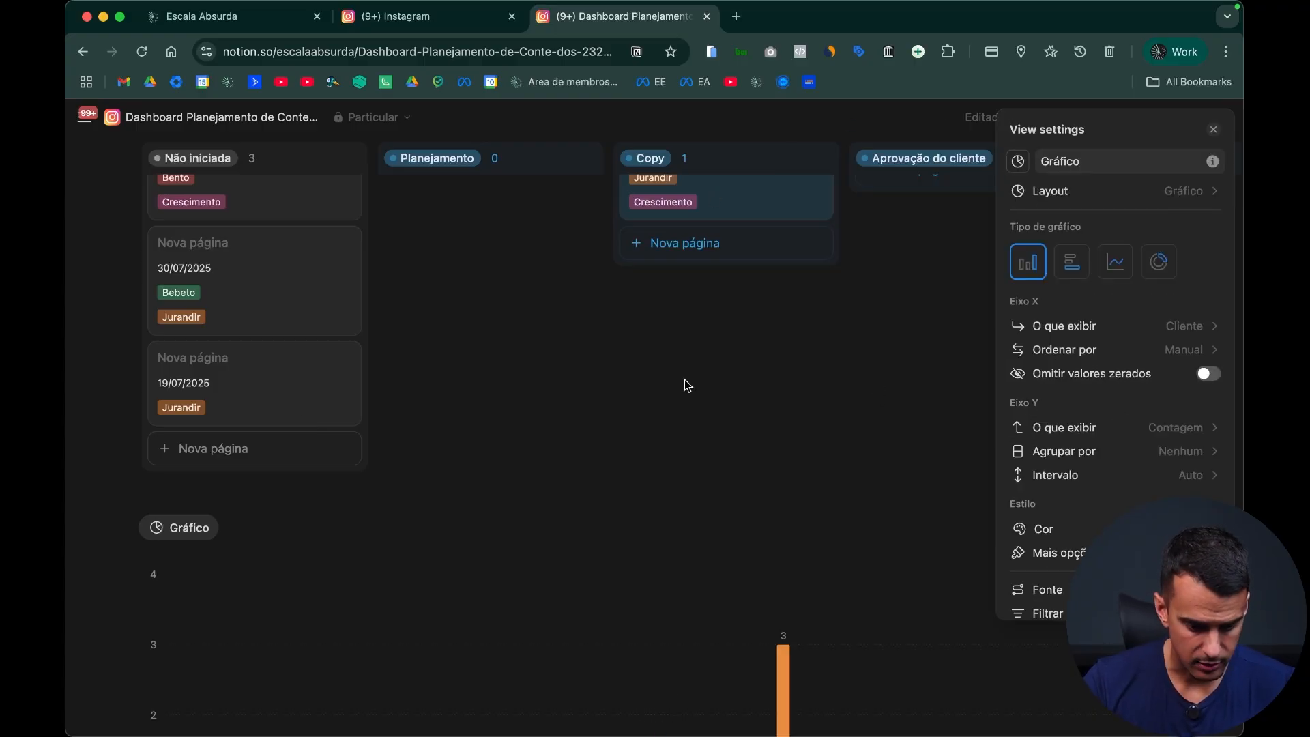
left_click(687, 382)
scroll(719, 426, "down", 5)
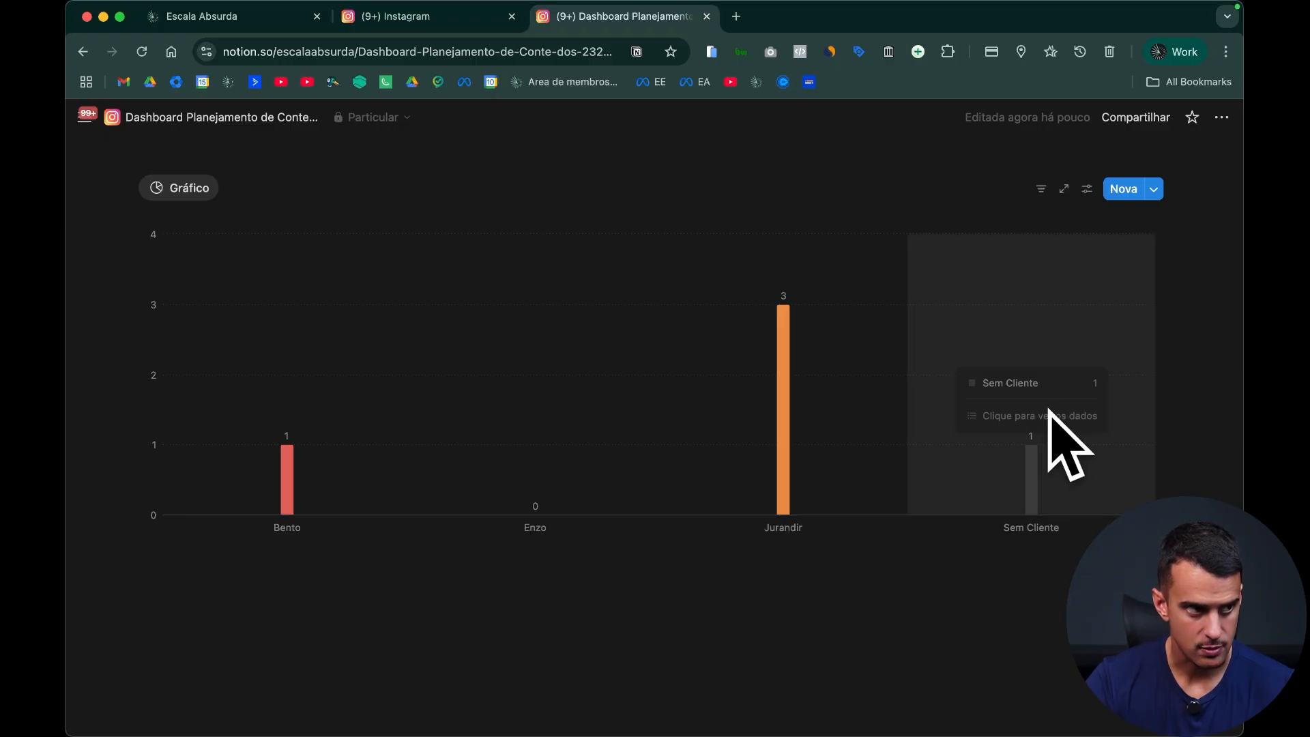
Step: Insert empty text blocks between the dashboard's title and the Planejamento Instagram heading
scroll(795, 467, "up", 15)
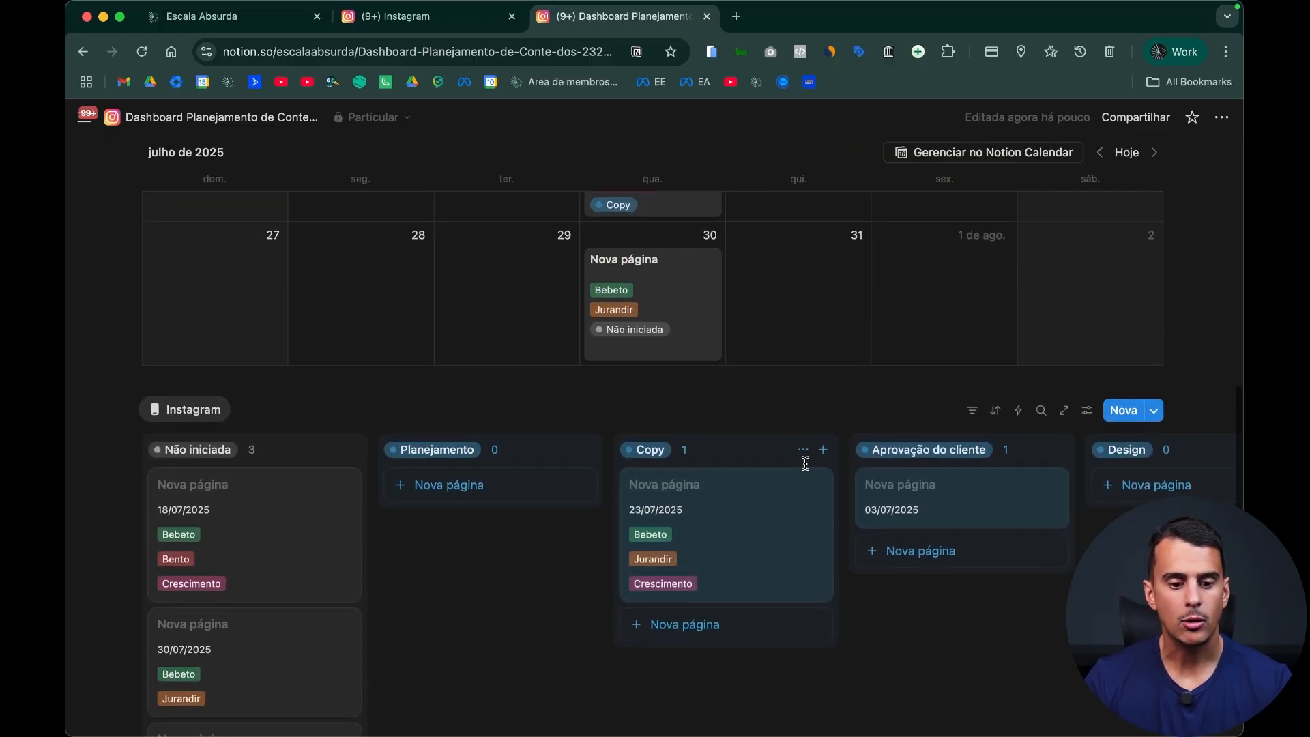
scroll(796, 573, "up", 3)
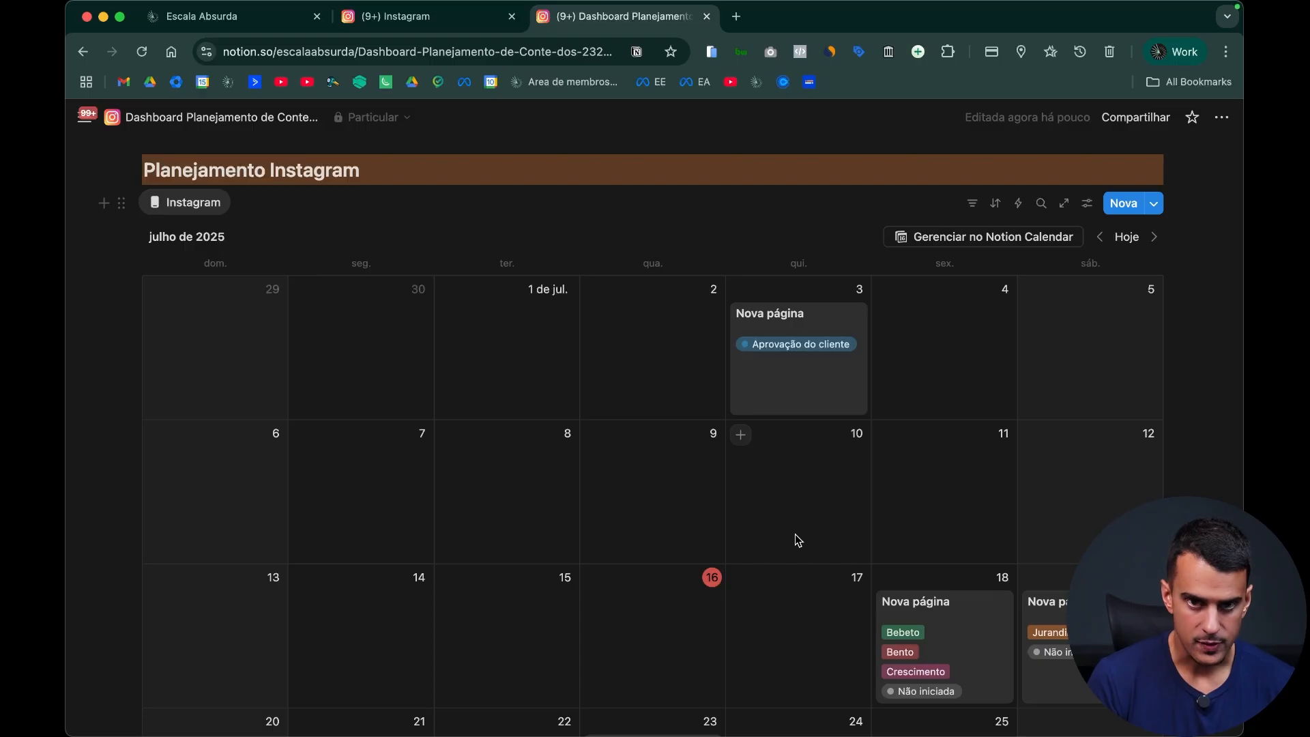
scroll(799, 540, "down", 3)
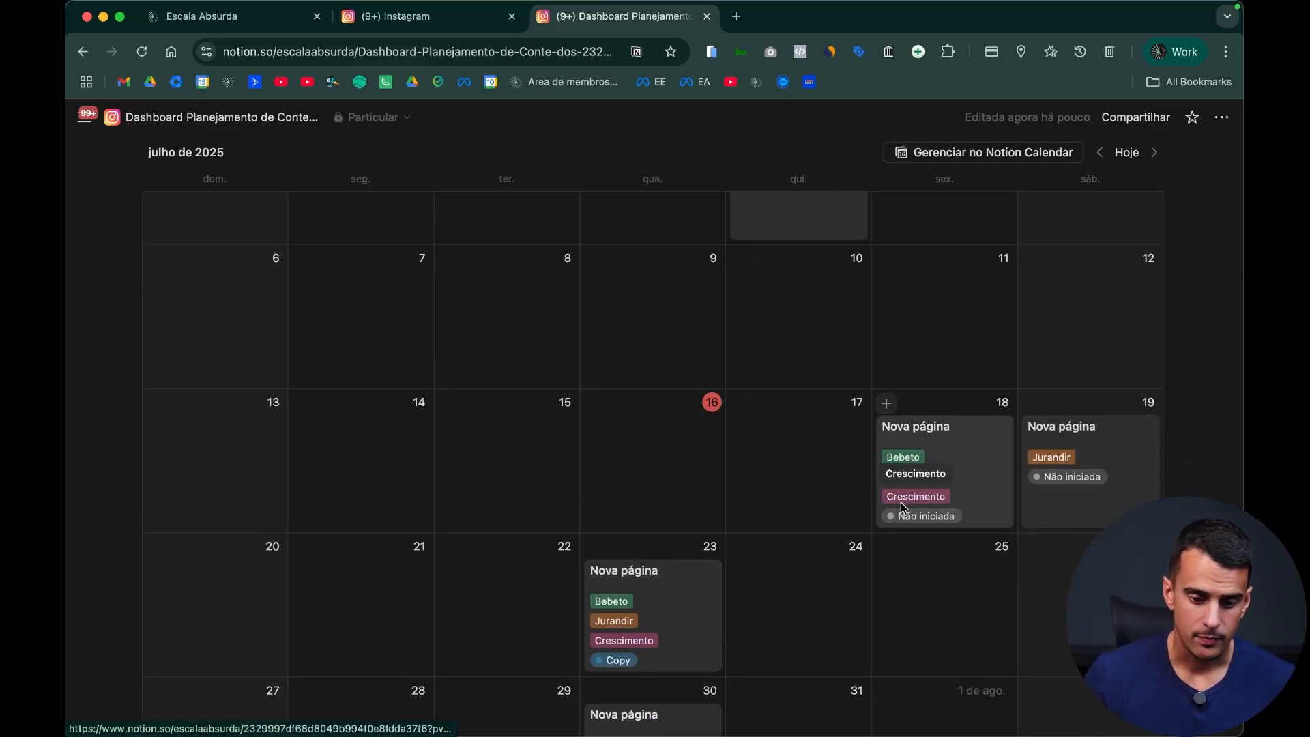
scroll(908, 519, "up", 3)
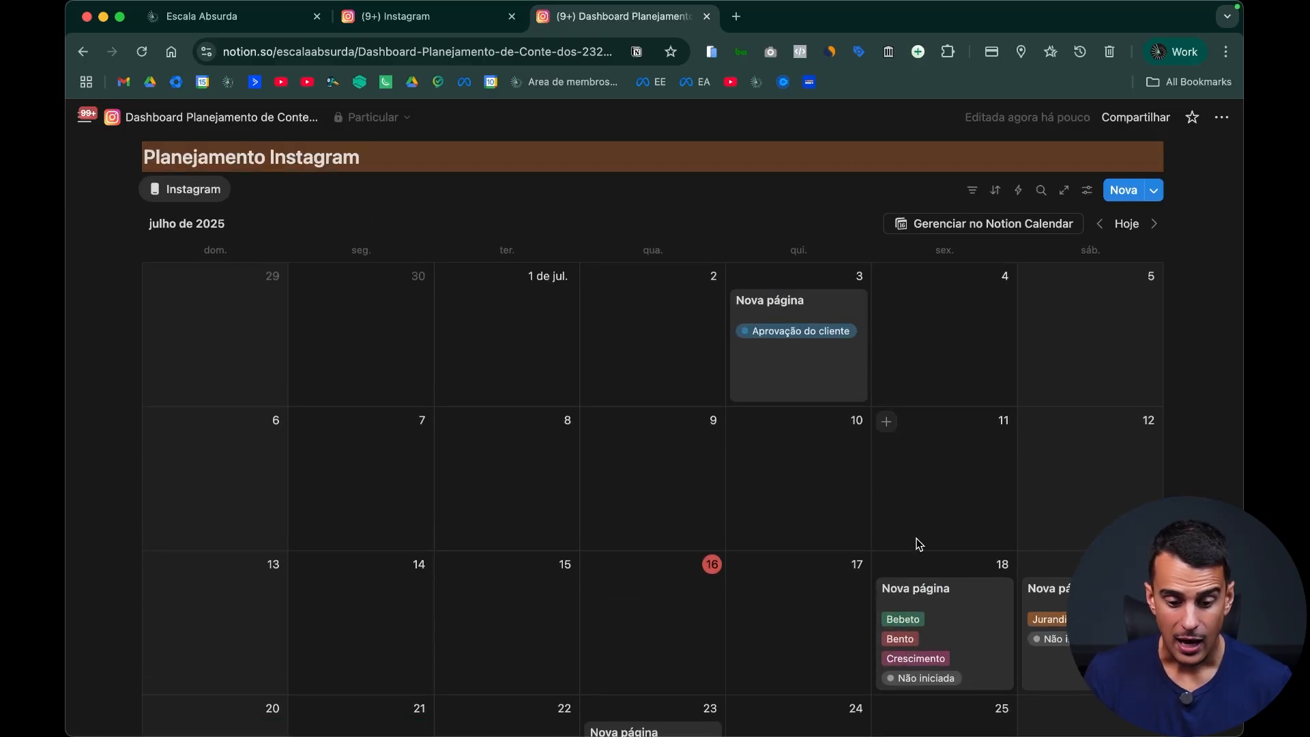
scroll(918, 546, "up", 2)
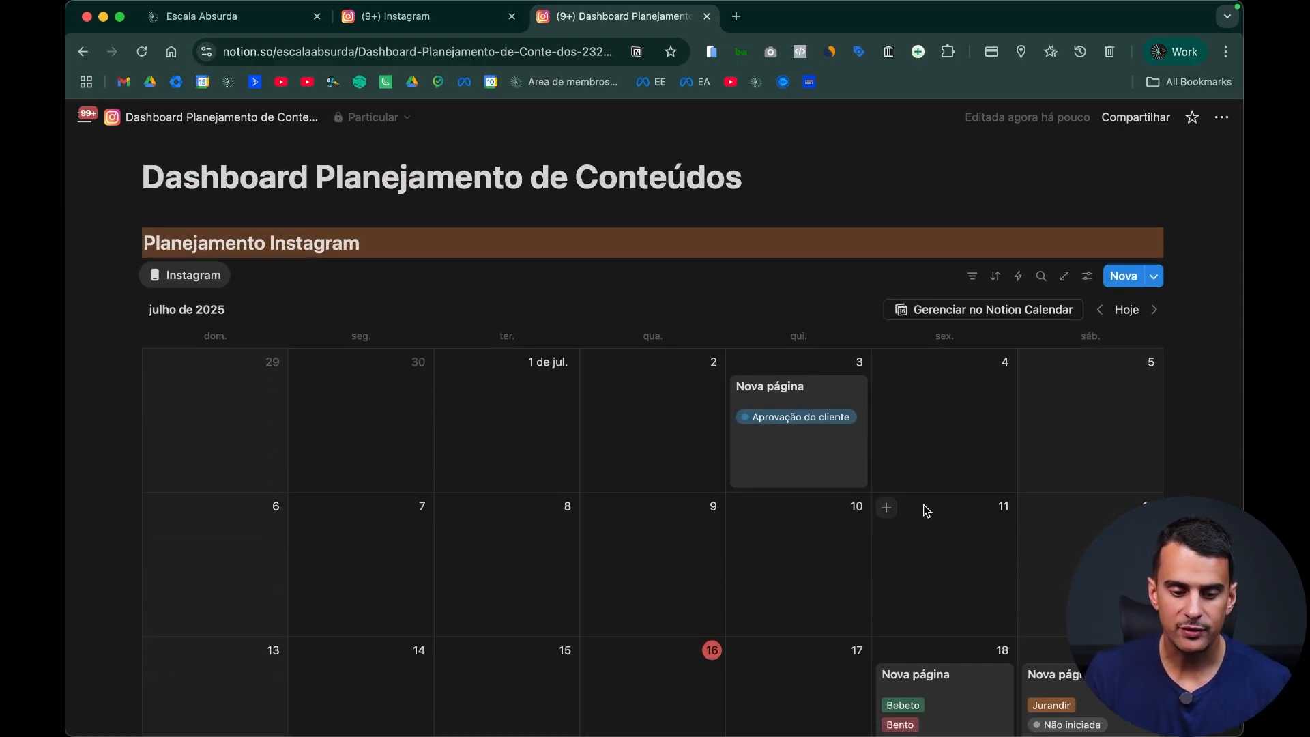
left_click(886, 181)
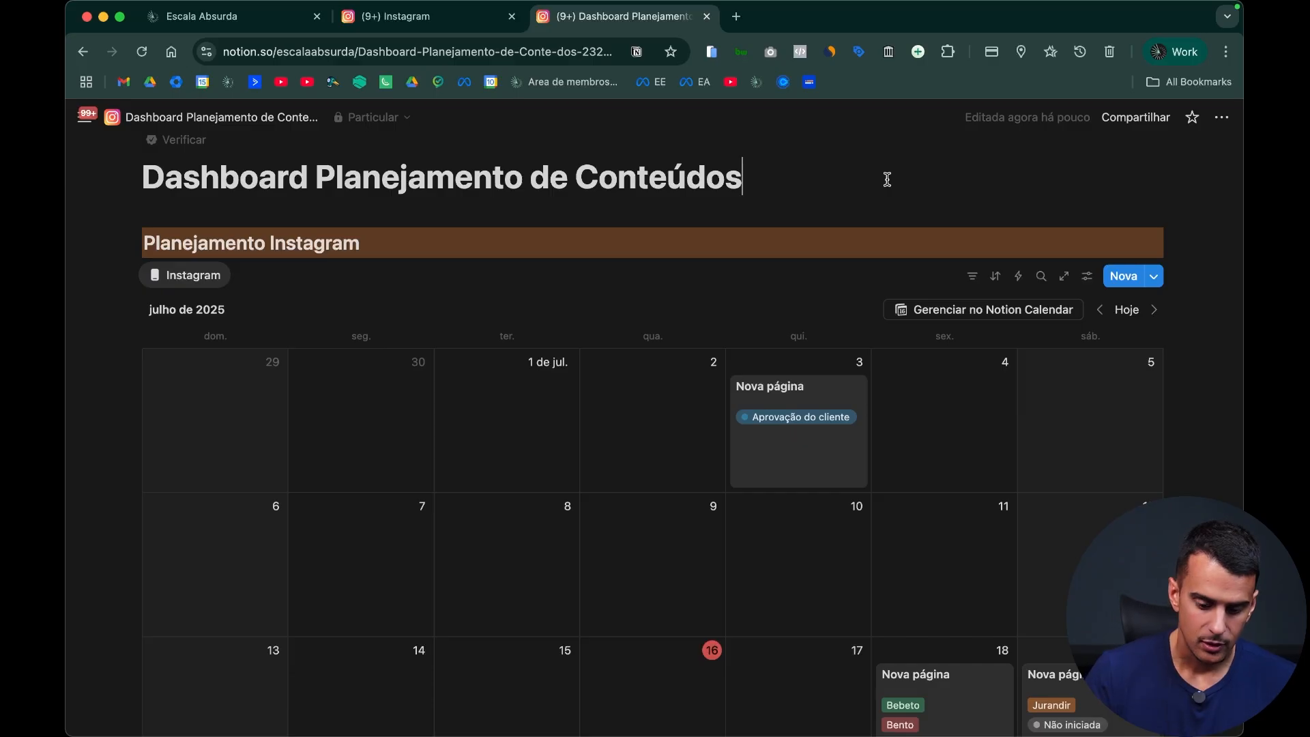
key("Return")
key("Return")
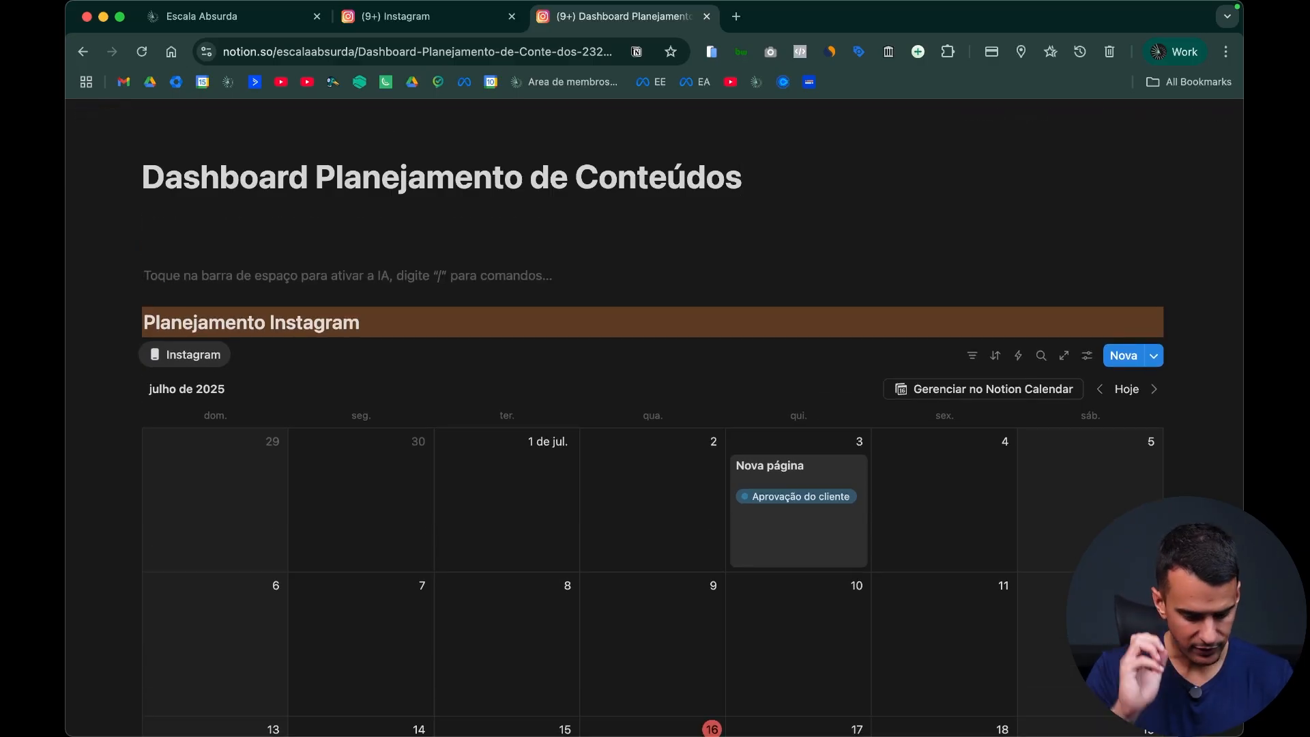
key("Up")
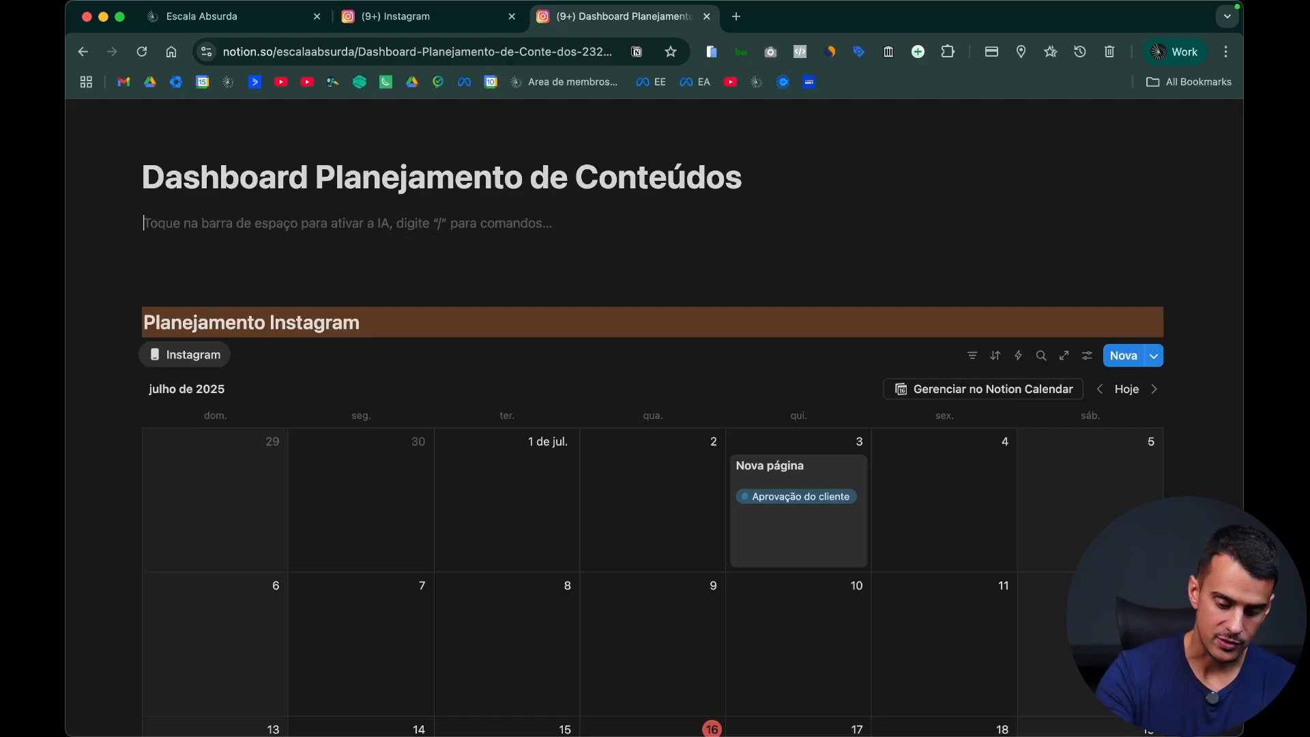
Step: Create a subpage directly below the dashboard's title, set it to full width and open its page customization options
type("/")
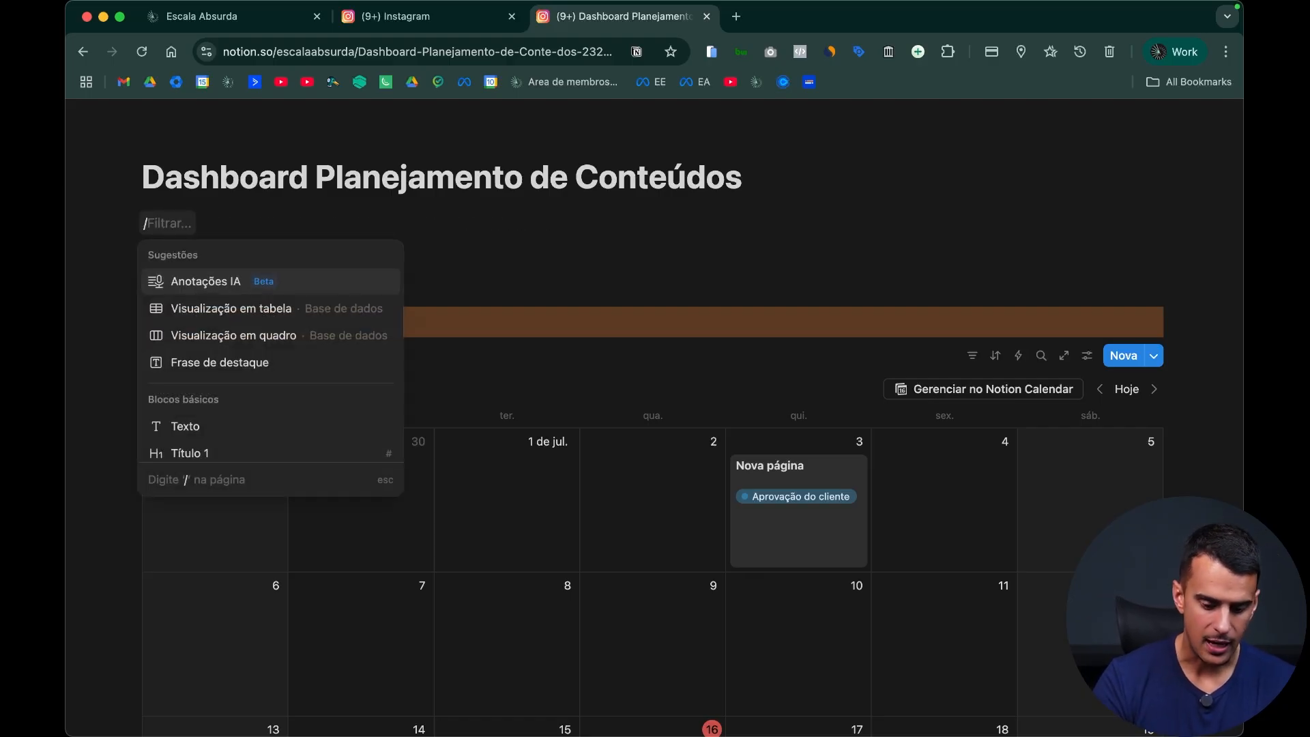
type("página")
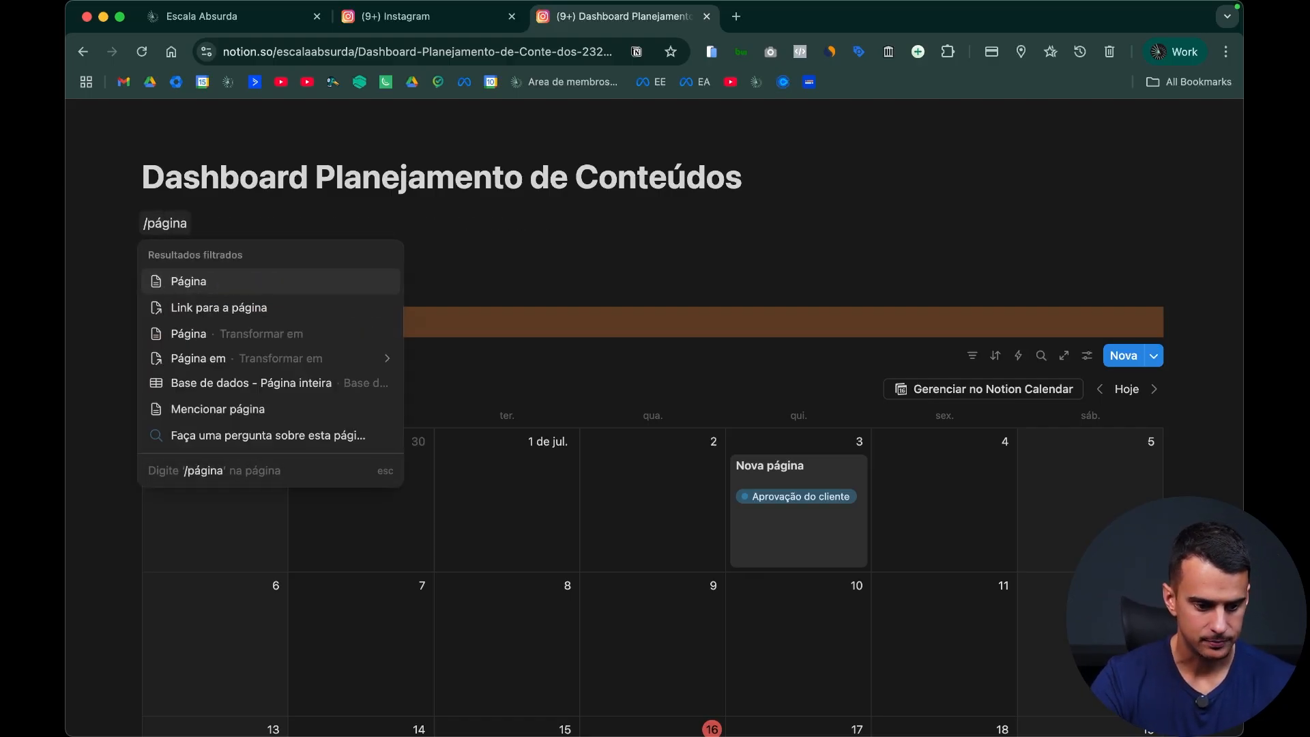
key("Return")
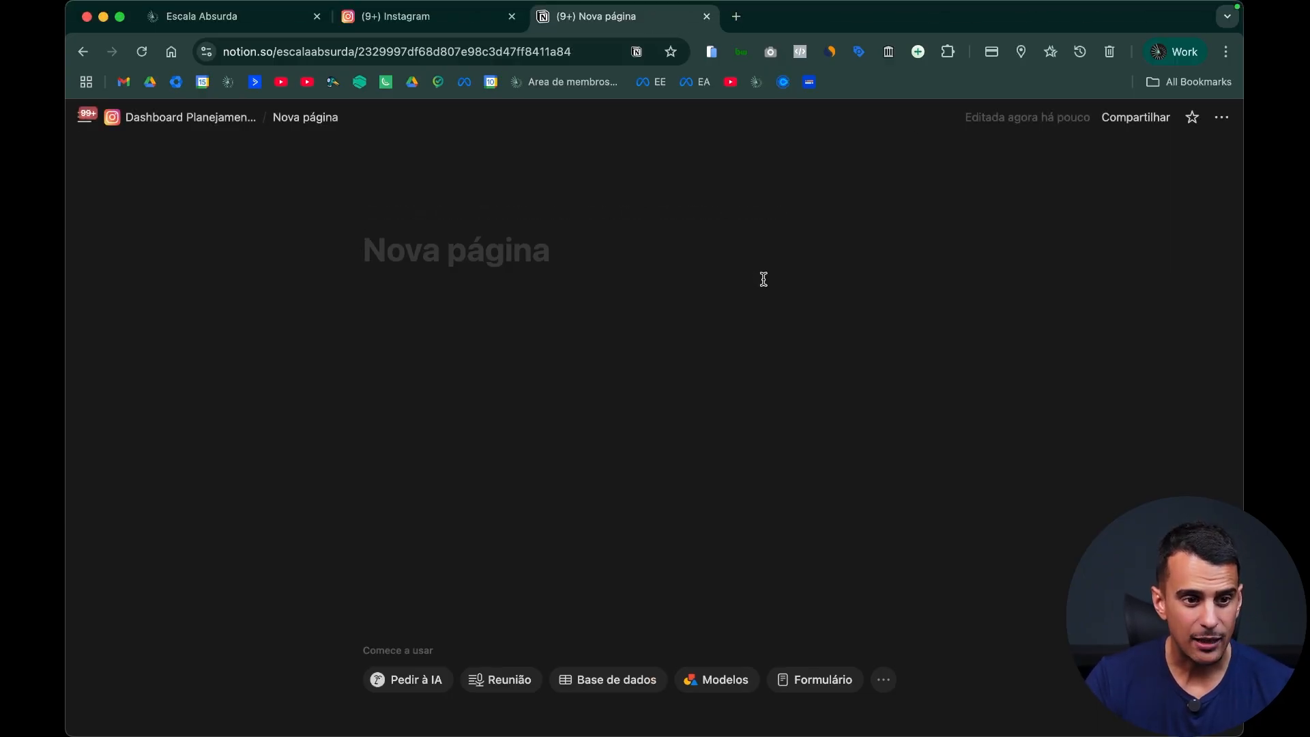
left_click(1223, 119)
left_click(1212, 371)
left_click(1164, 394)
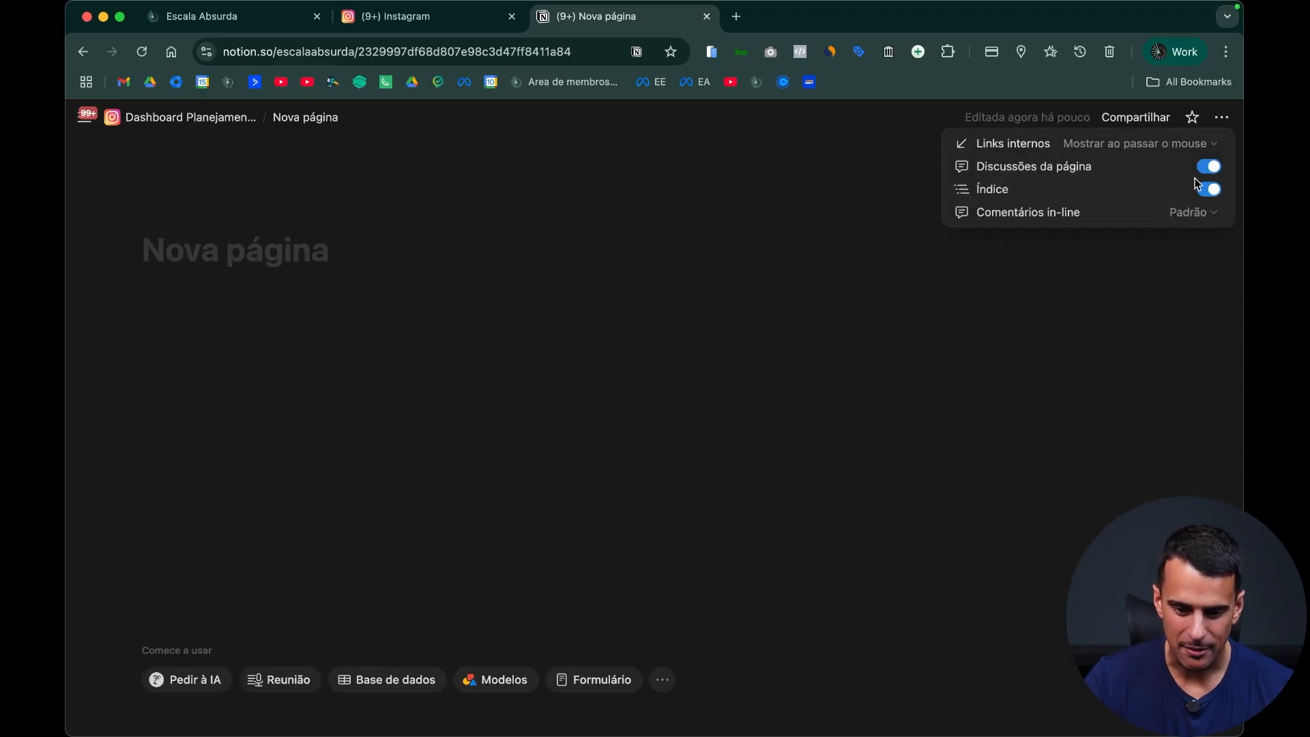
Step: Title the new subpage with the client's name
left_click(292, 272)
left_click(290, 257)
type("J")
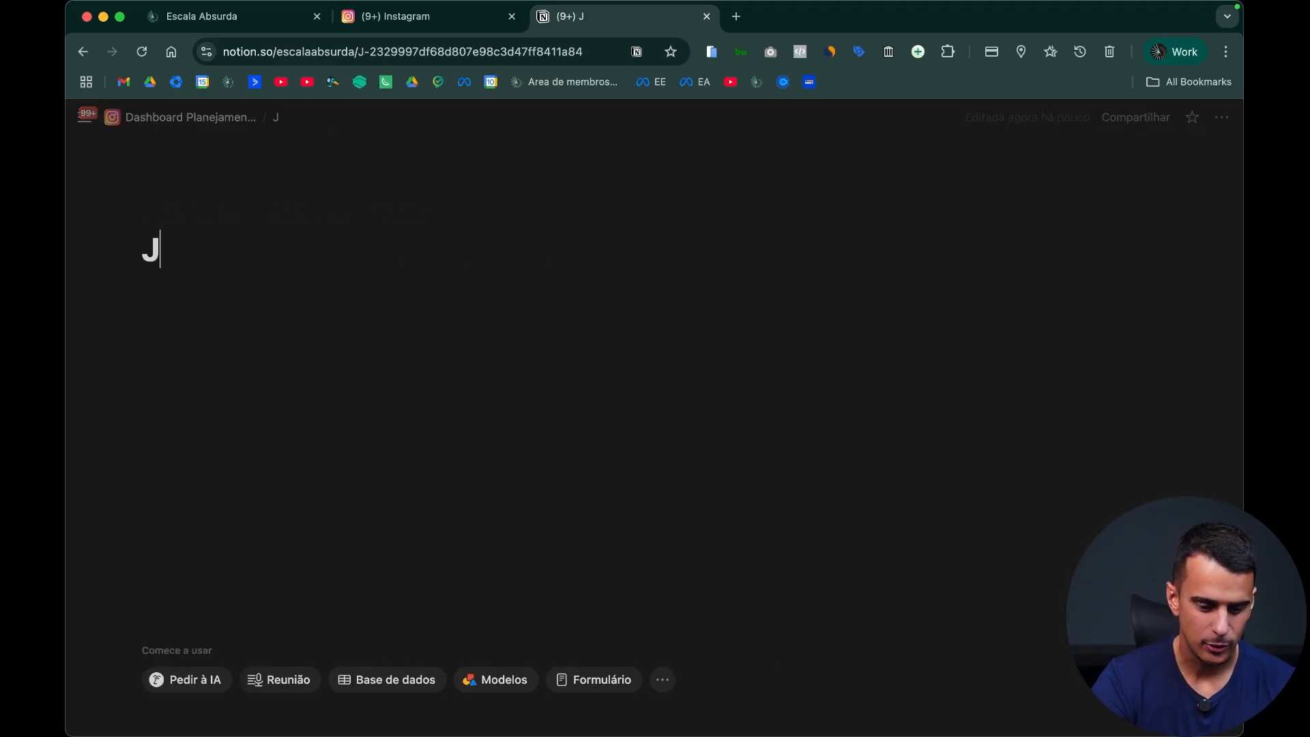
type("urandir")
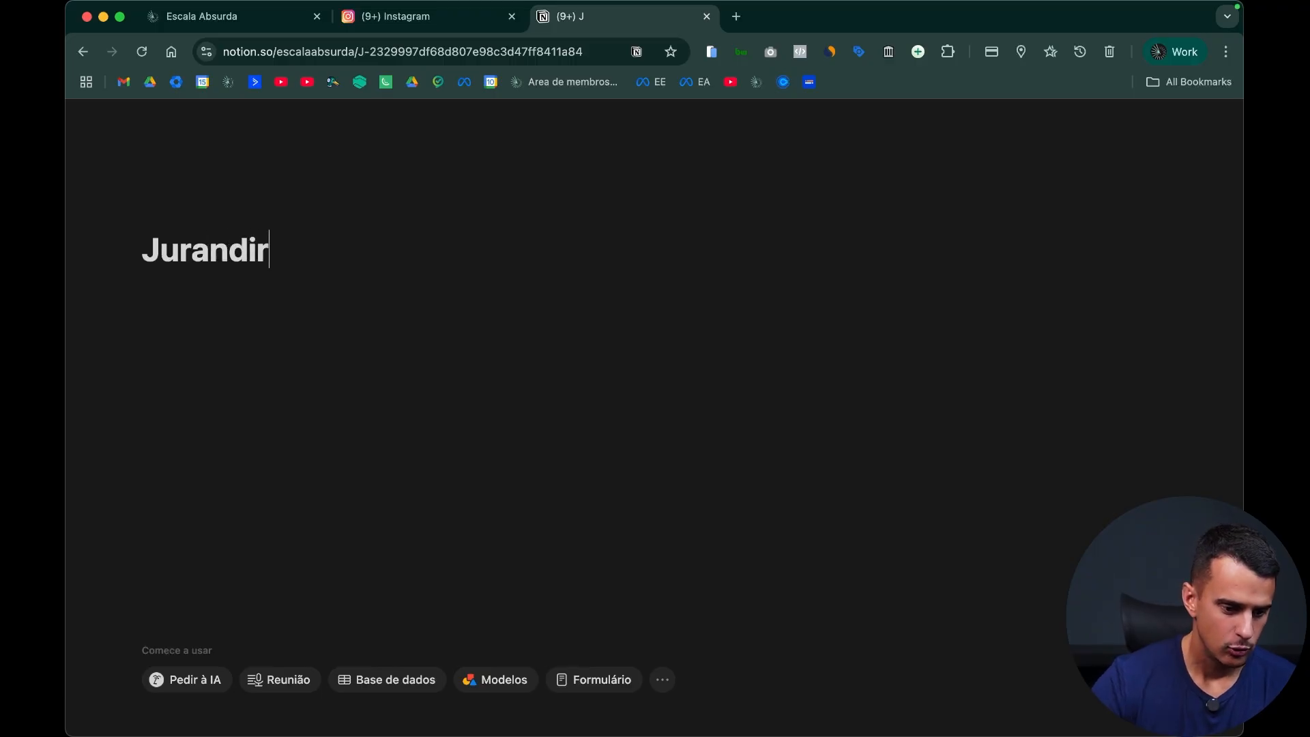
Step: Set the client subpage's cover to the uploaded file Azul-Escala.png and give it a fire emoji icon
left_click(293, 213)
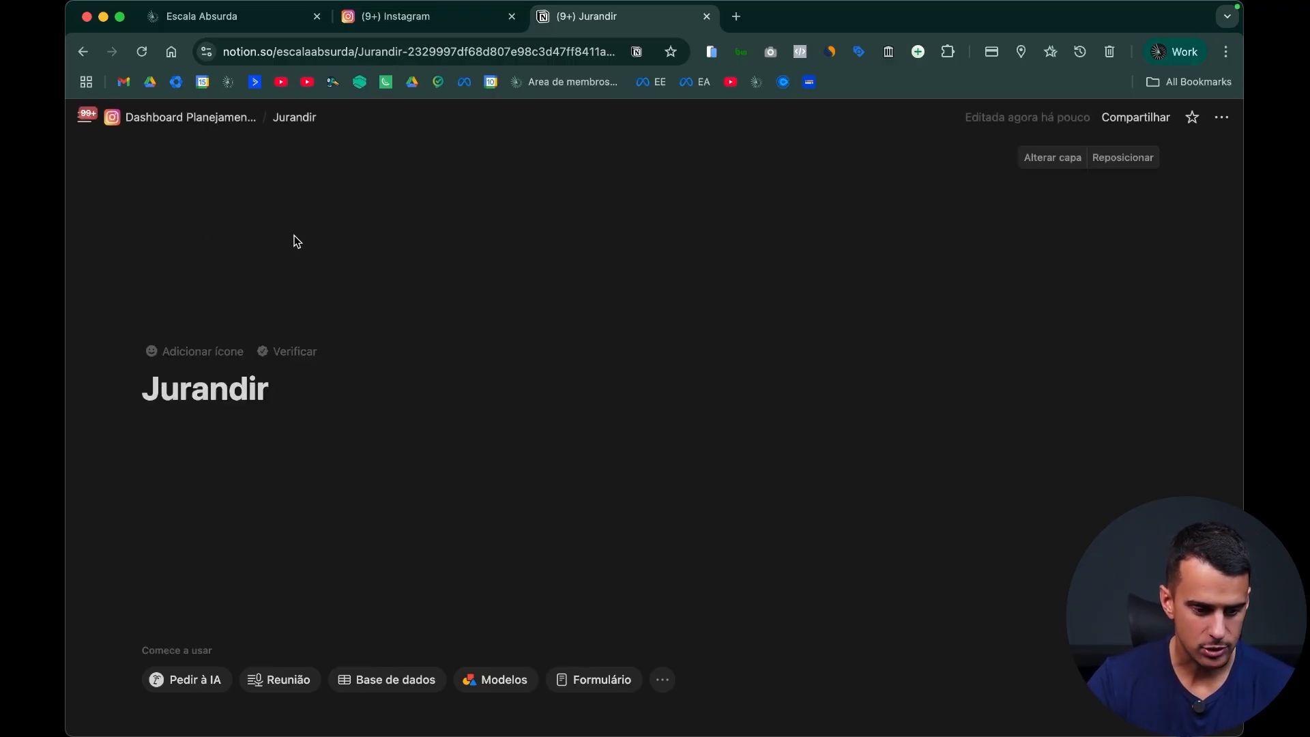
left_click(1052, 158)
left_click(878, 187)
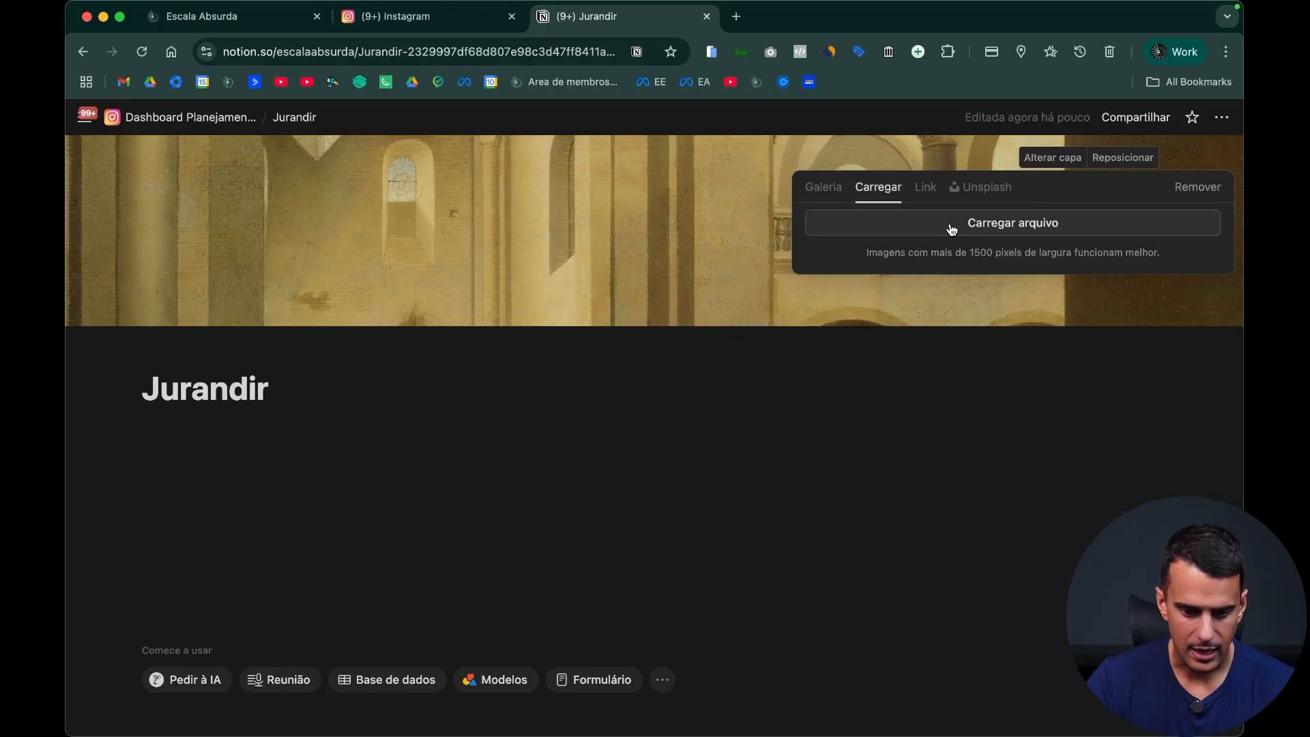
left_click(953, 227)
double_click(288, 84)
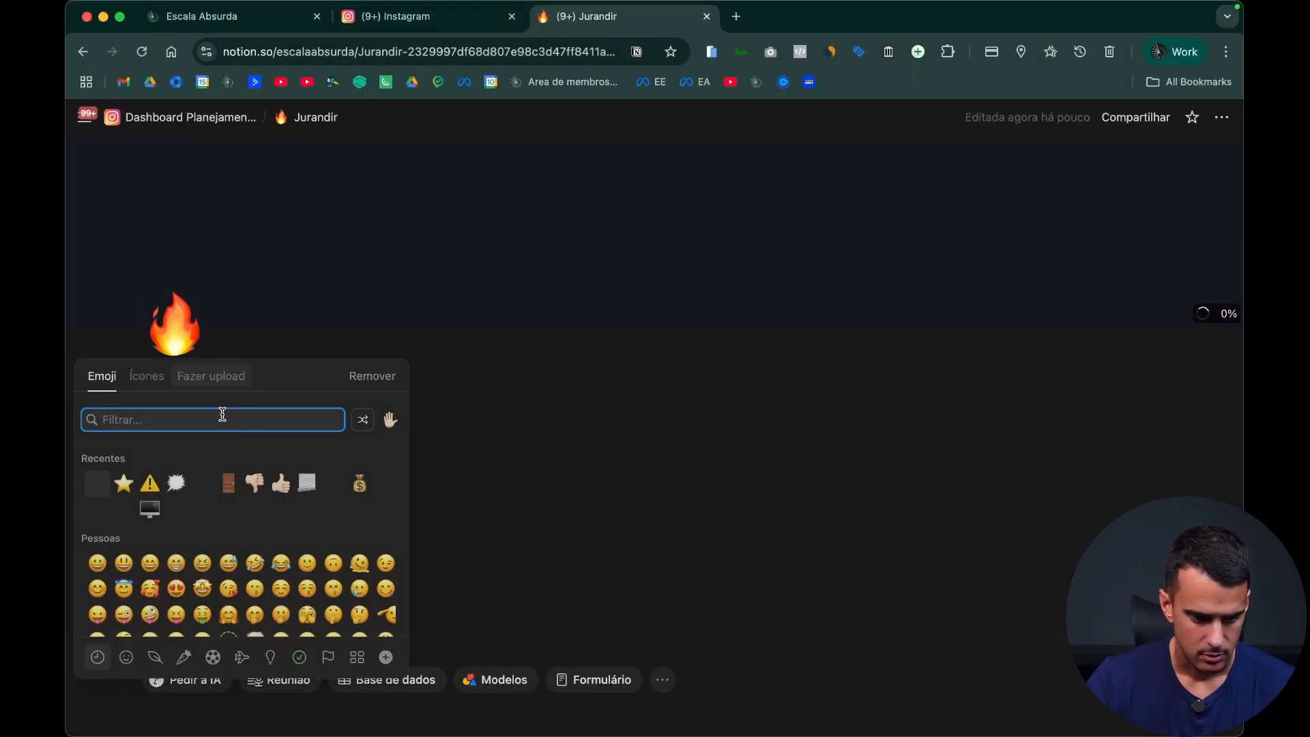
left_click(601, 676)
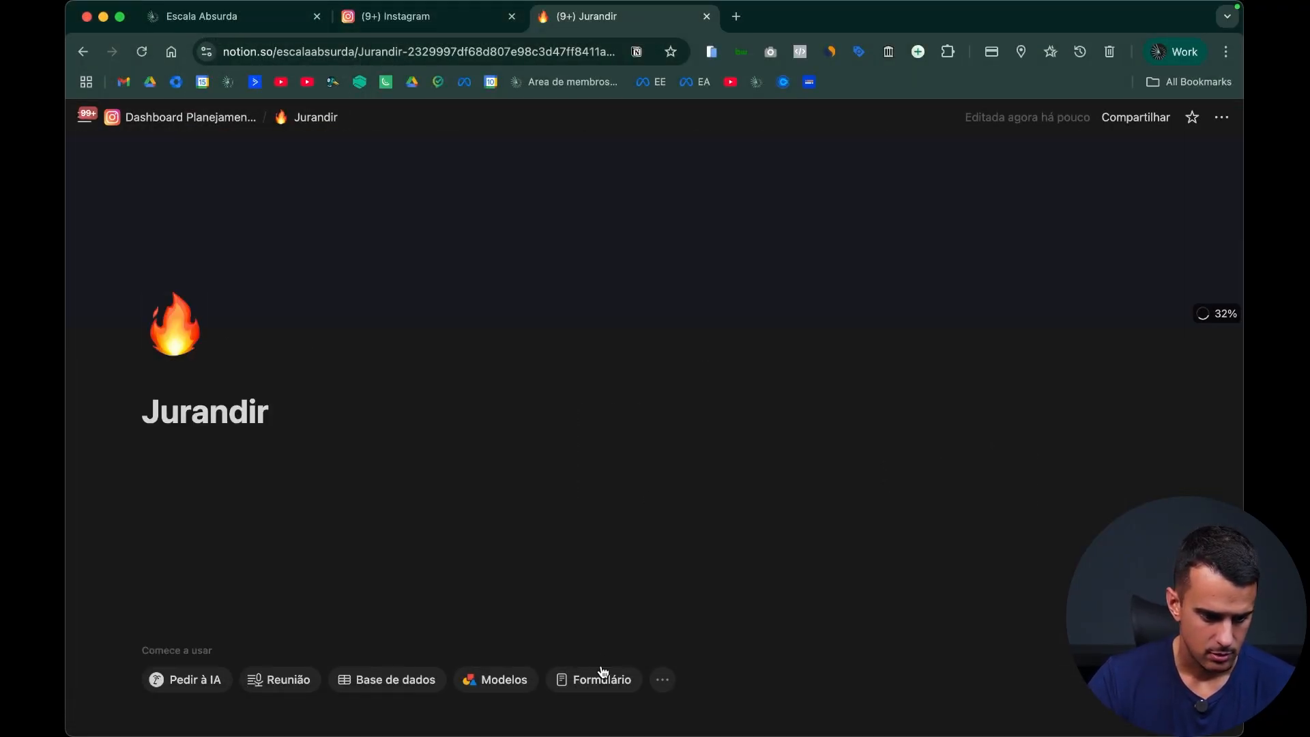
Step: Start a form on the client subpage, check it from the dashboard and return to the dashboard
left_click(600, 675)
scroll(667, 316, "left", 5)
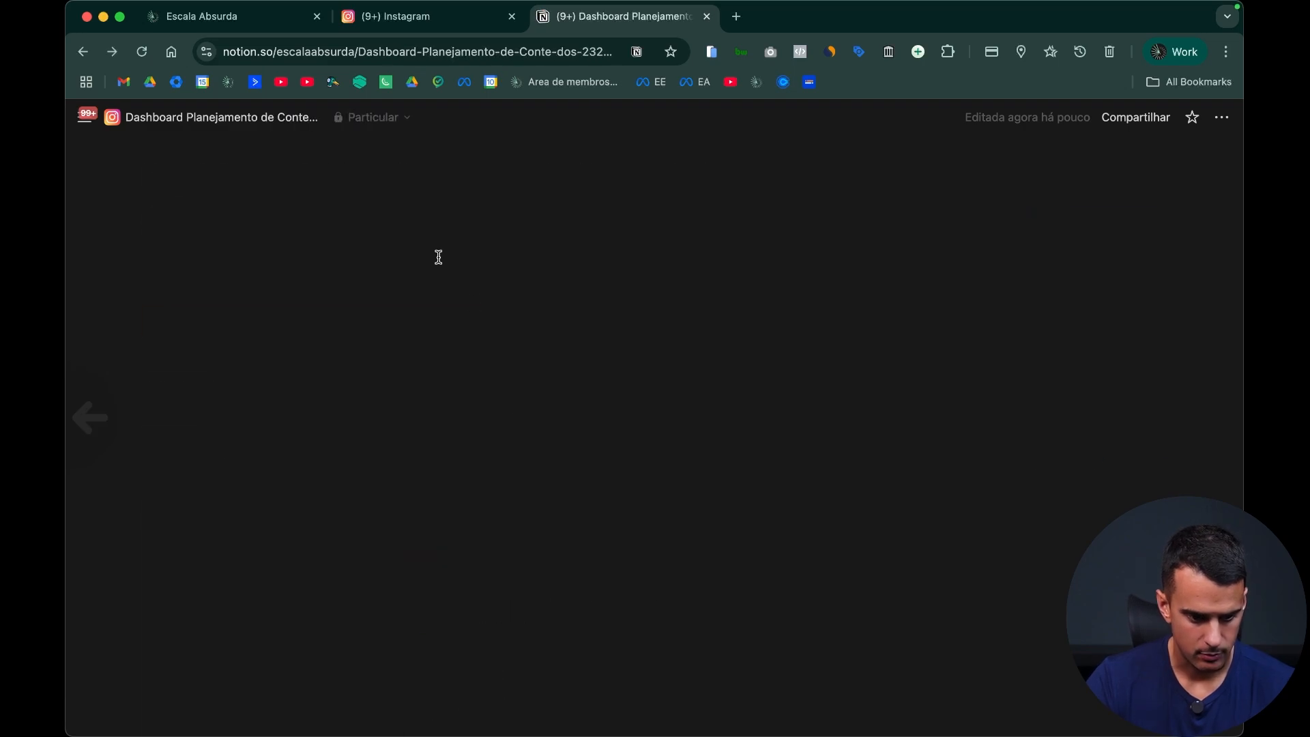
left_click(195, 458)
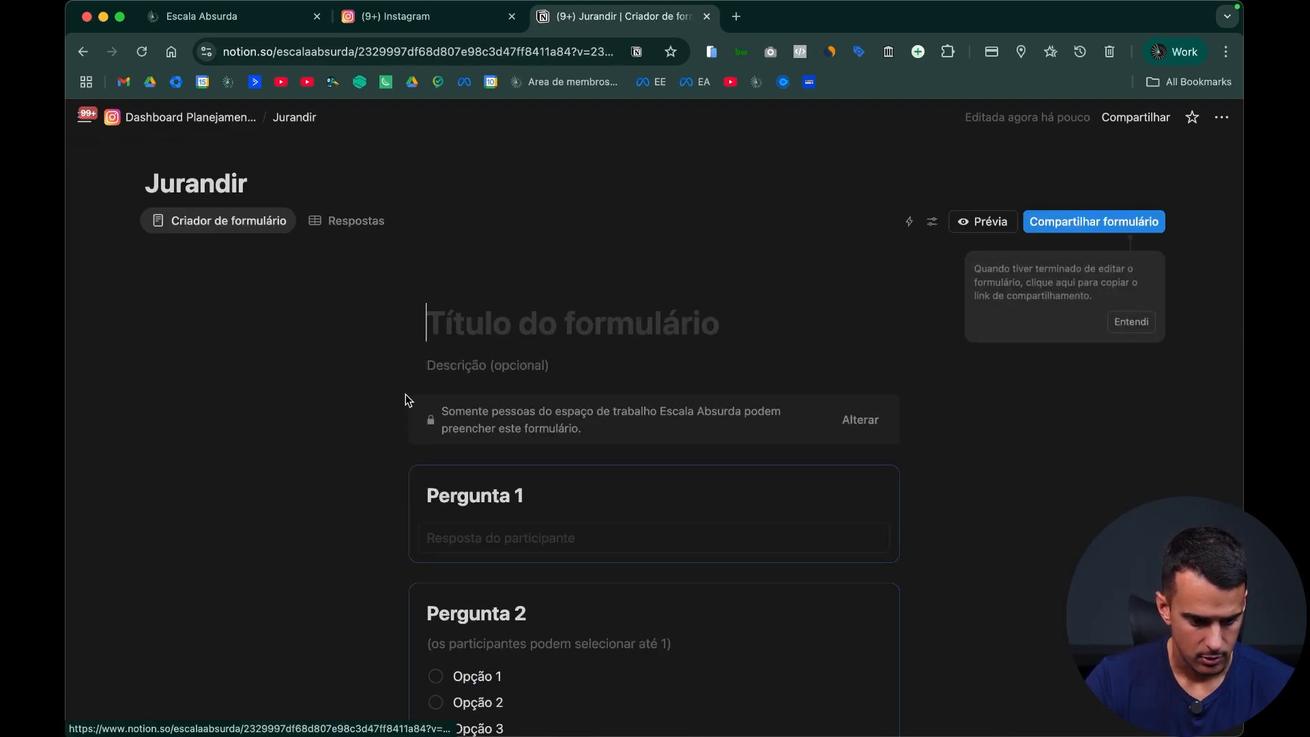
left_click(681, 305)
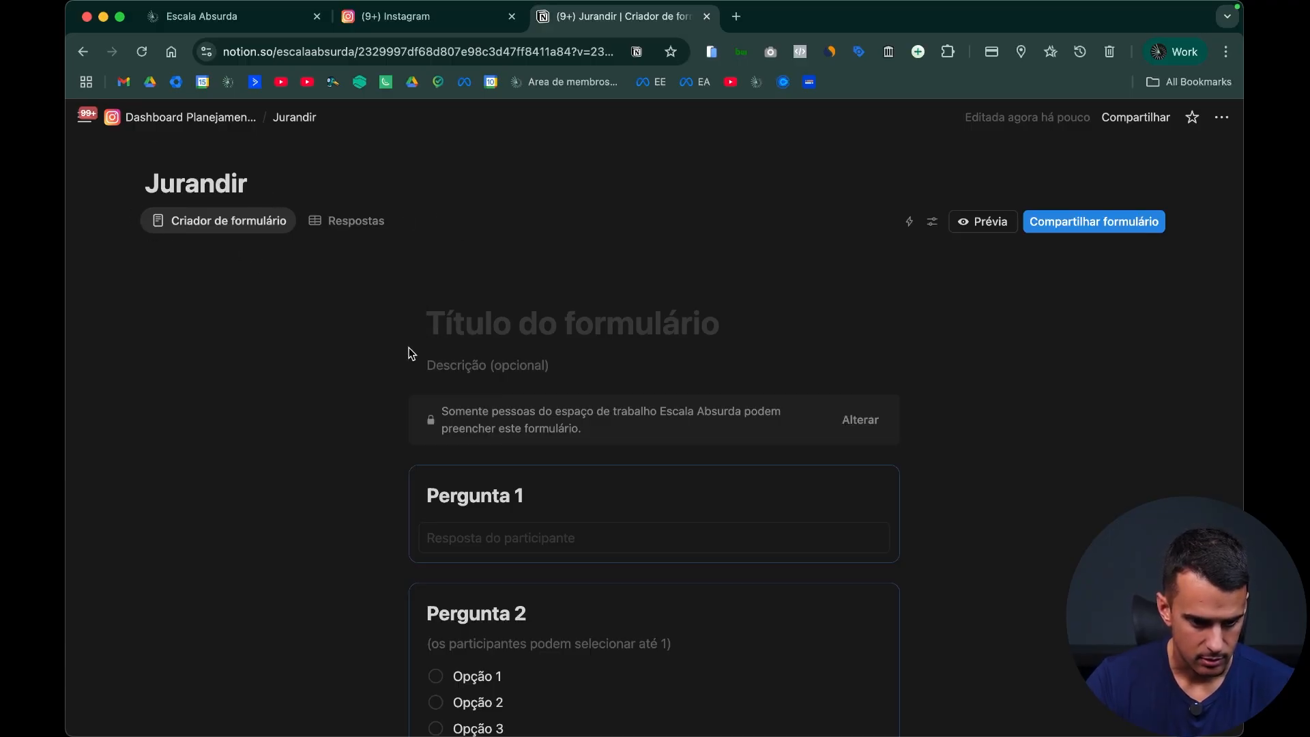
key("super+bracketleft")
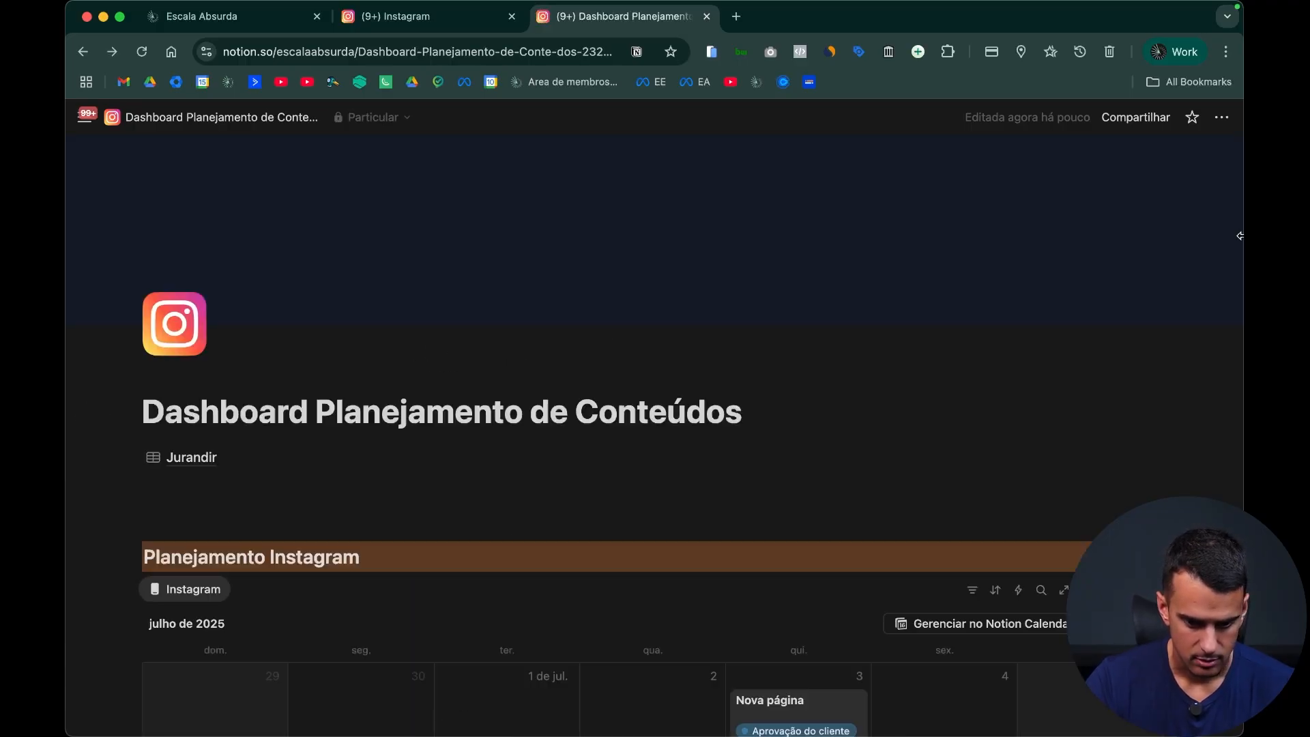
Step: Reopen the client form page from the dashboard and move it to the trash
left_click(238, 458)
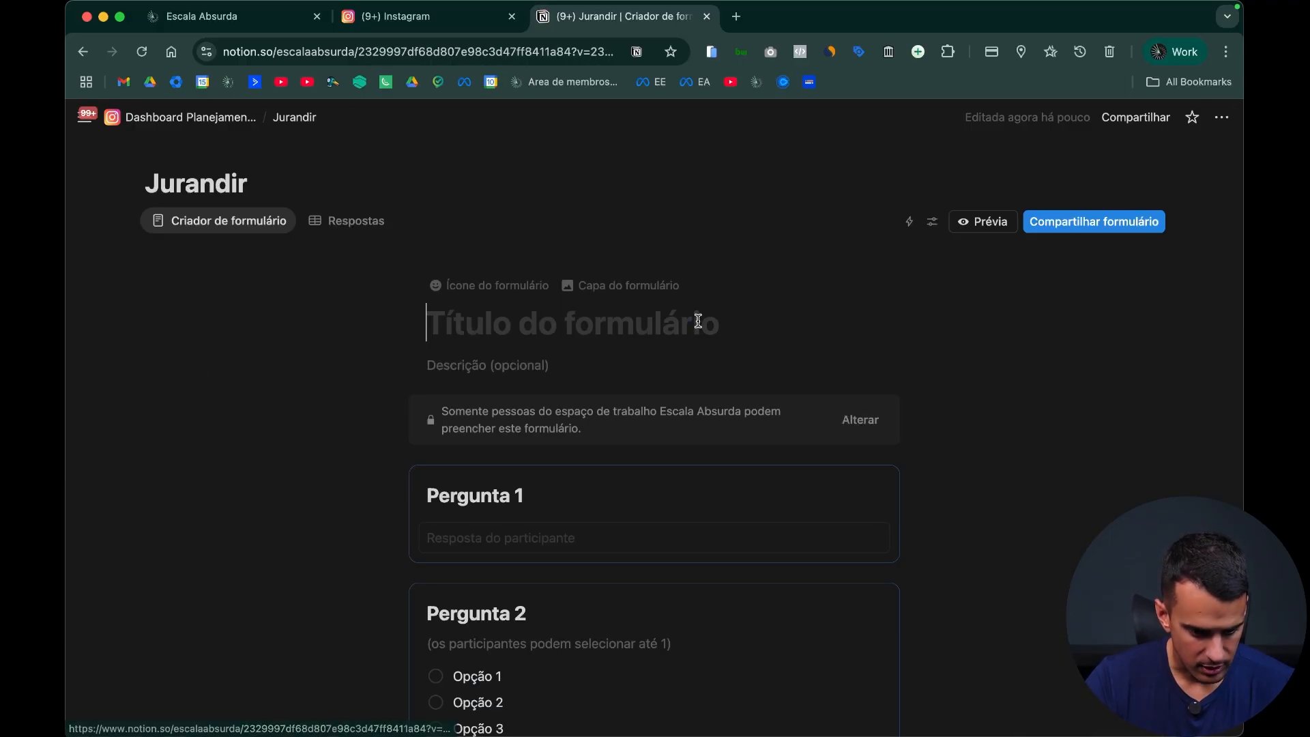
left_click(1219, 120)
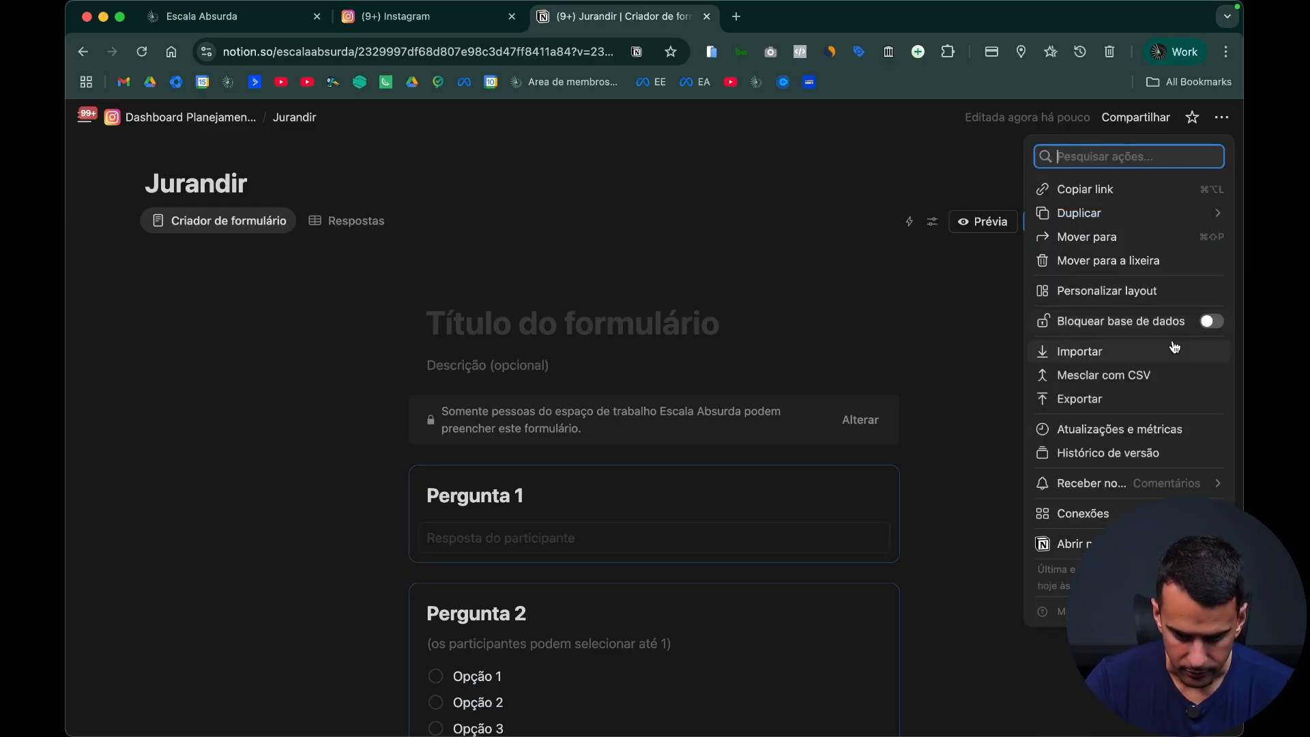
left_click(1067, 261)
Step: Create a new subpage below the dashboard's title, set it to full width and switch off its Índice option
left_click(360, 464)
type("/pa")
key("Return")
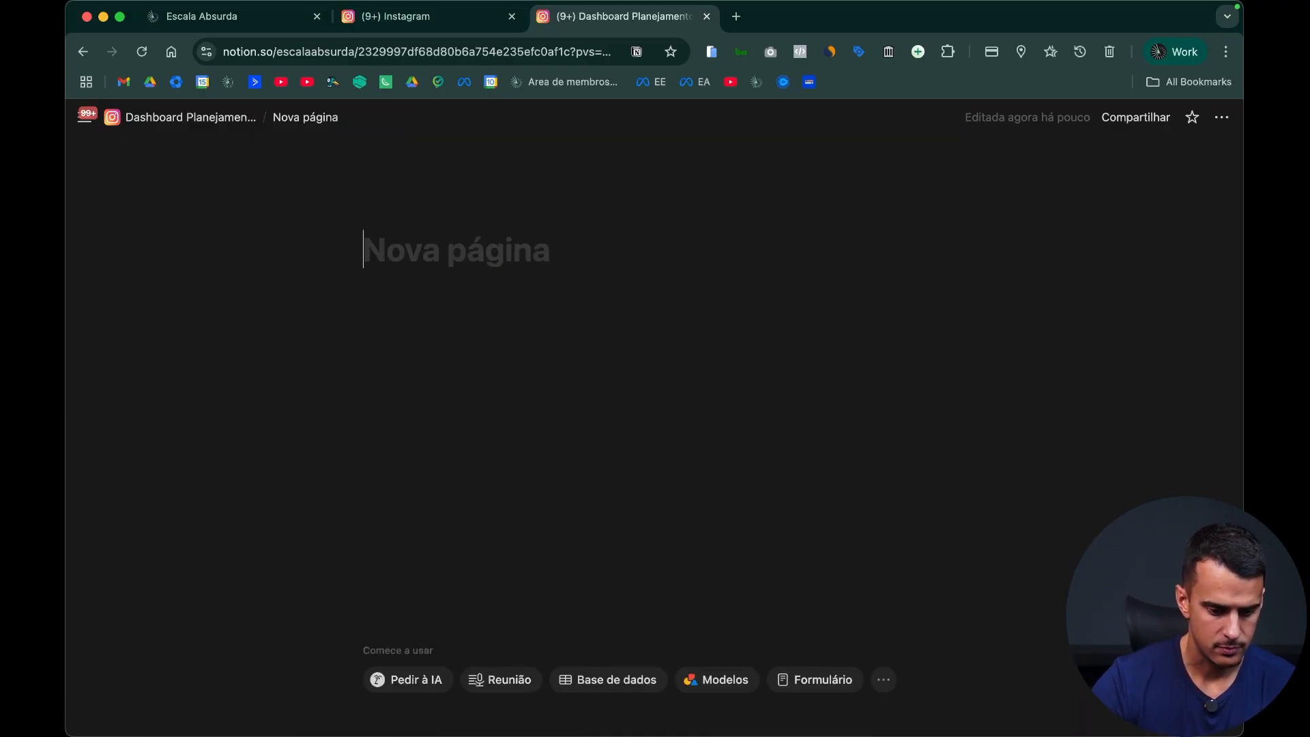
left_click(1221, 117)
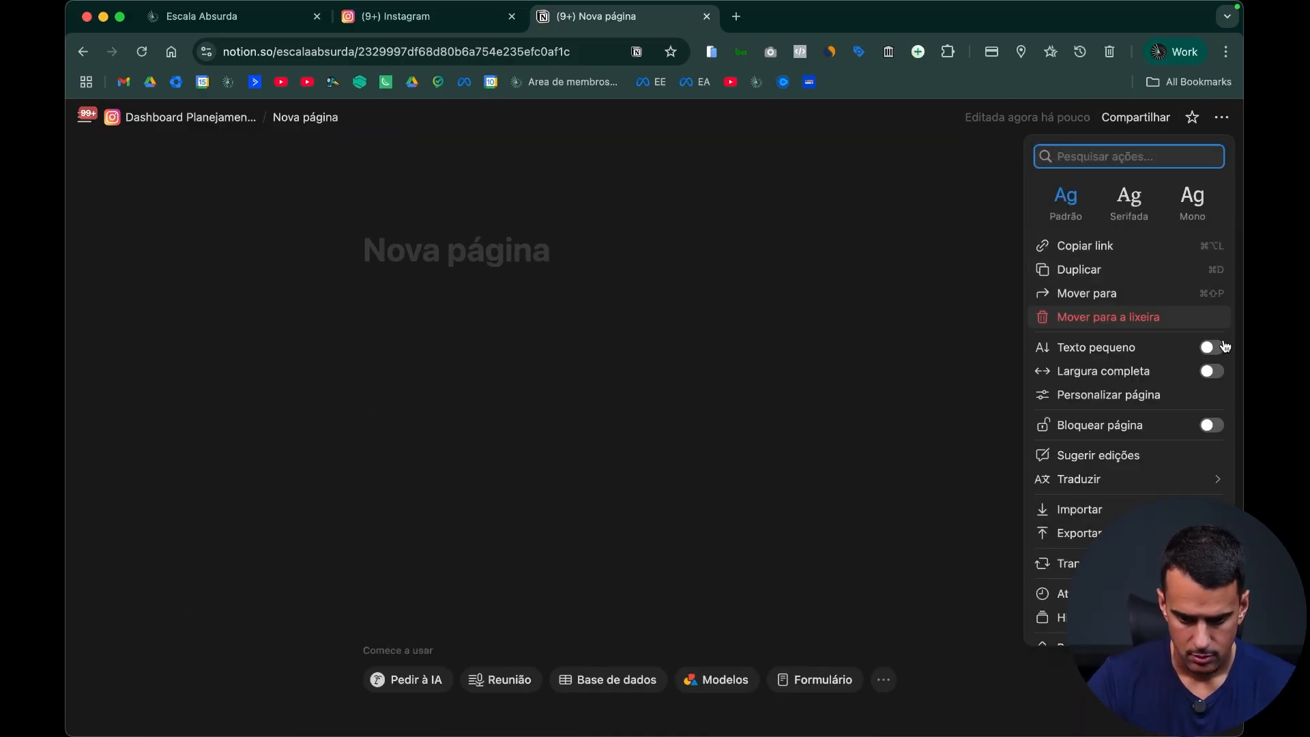
left_click(1212, 370)
left_click(1159, 394)
left_click(1210, 189)
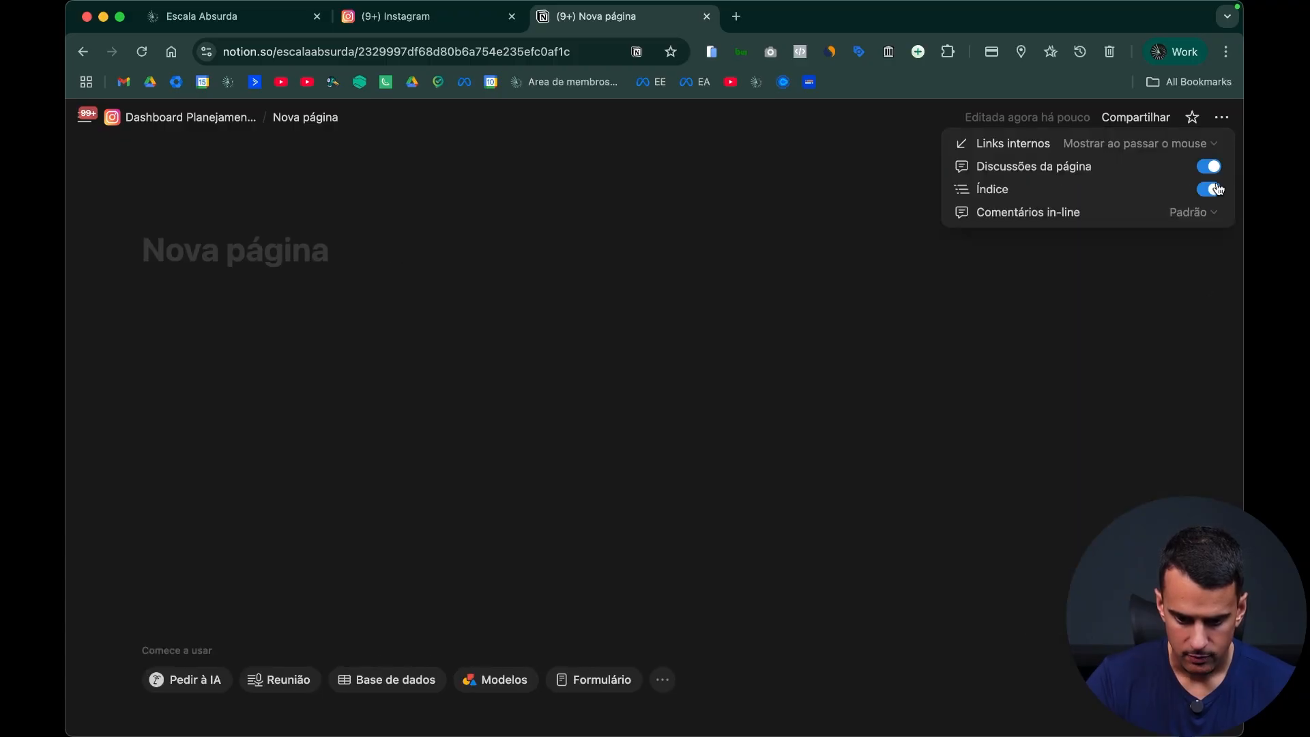
Step: Title the new subpage with the client's name and give it a star emoji icon
left_click(182, 262)
type("Jurandir")
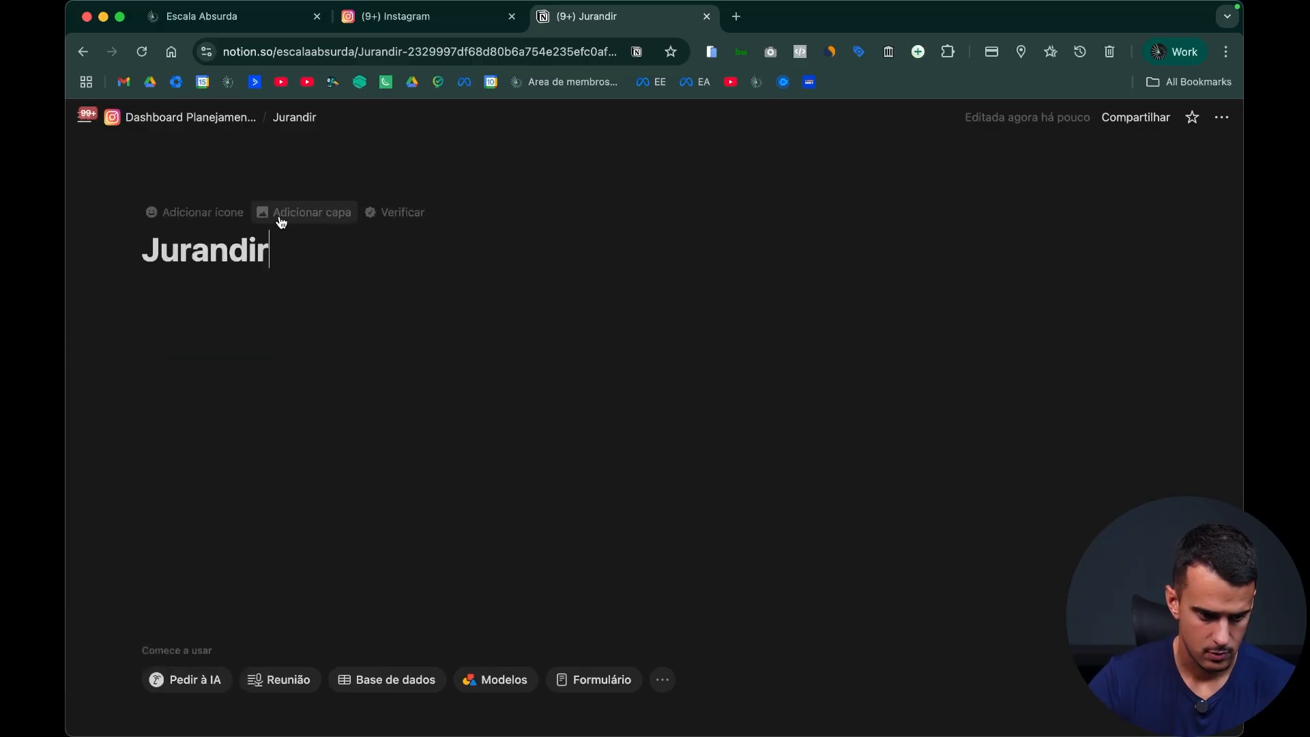
left_click(208, 213)
left_click(174, 244)
left_click(124, 405)
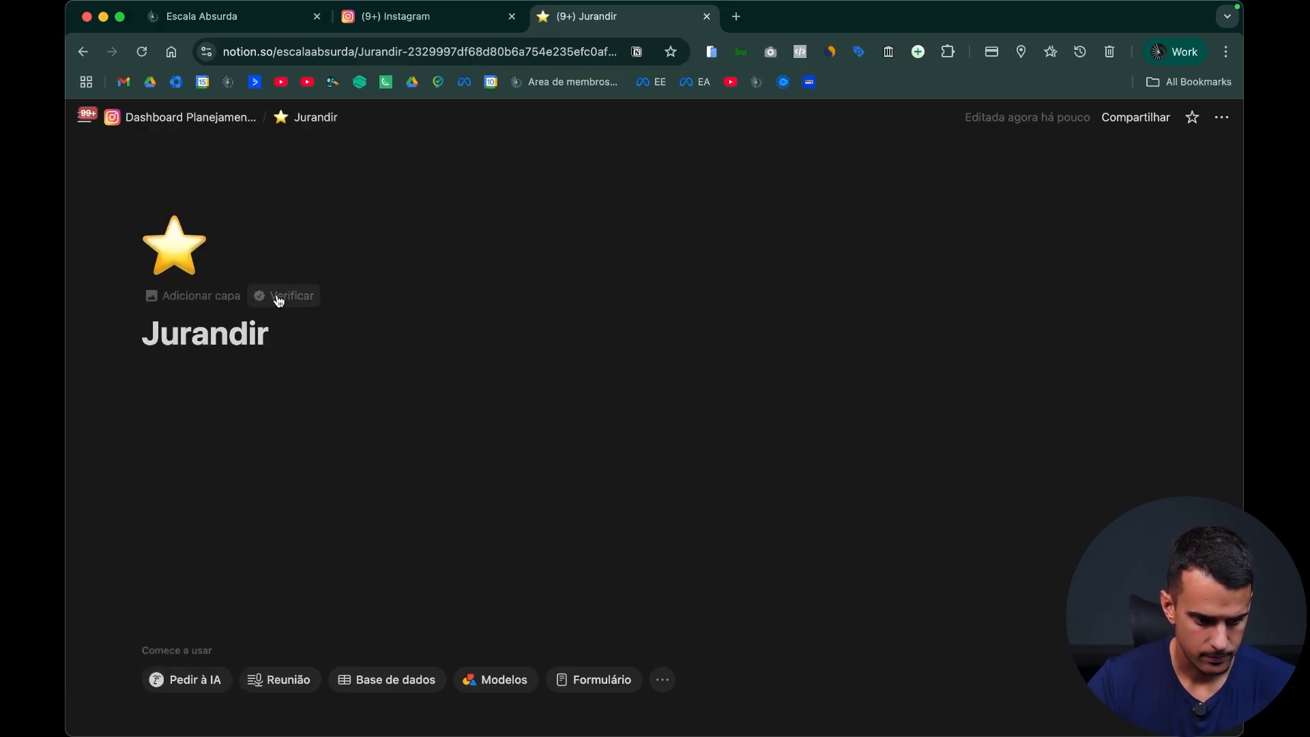
Step: Add the Azul-Escala.png file as the client page's cover and start an empty block below the title
left_click(279, 297)
left_click(1053, 158)
left_click(877, 185)
left_click(1013, 222)
double_click(260, 88)
left_click(324, 496)
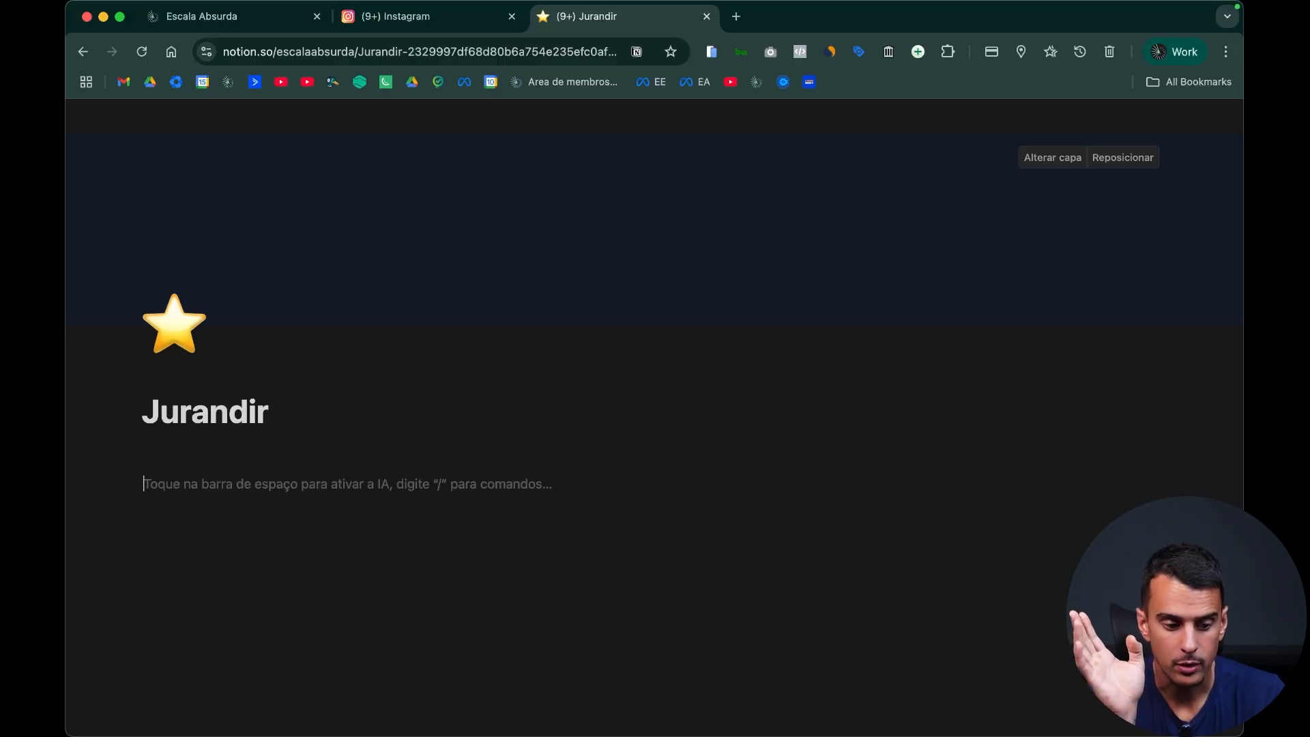
Step: Open the dashboard in a separate browser tab placed before the client page's tab and go to its Instagram calendar
key("ctrl+shift+Tab")
key("ctrl+Tab")
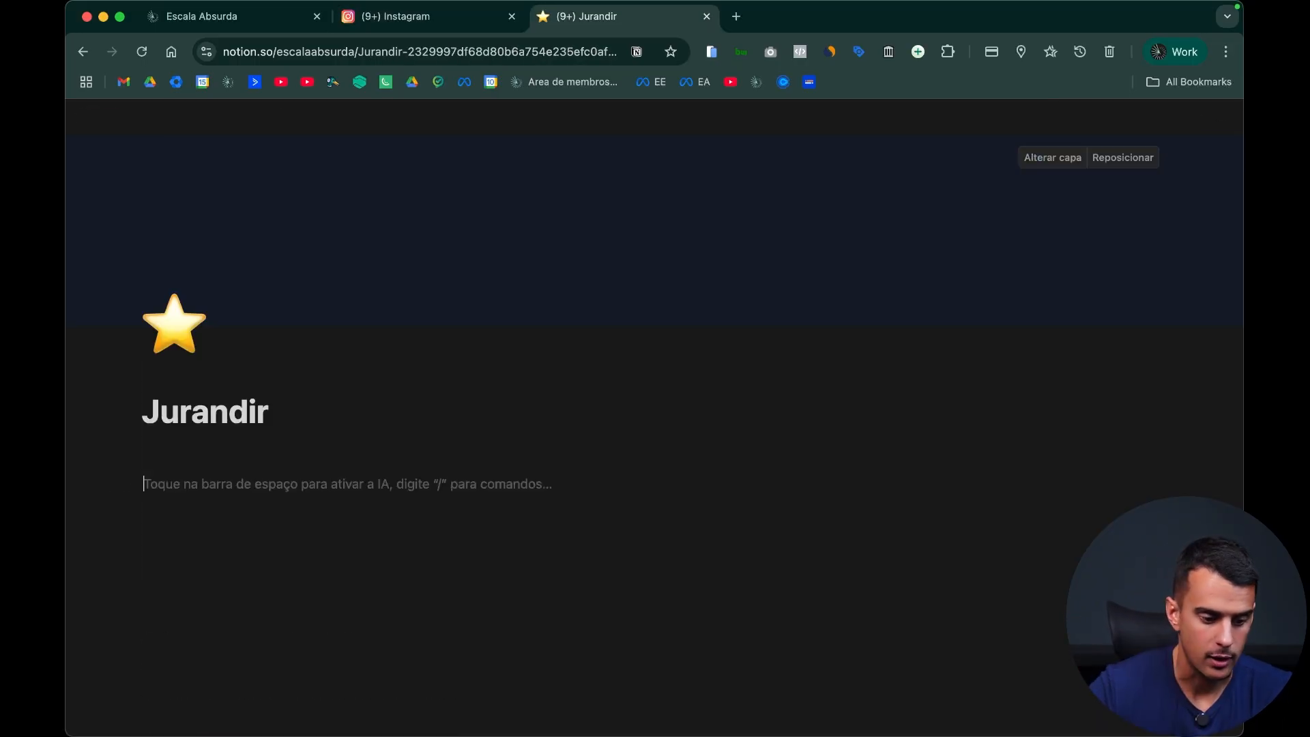
left_click(197, 117, "super")
left_click_drag(774, 18, 657, 20)
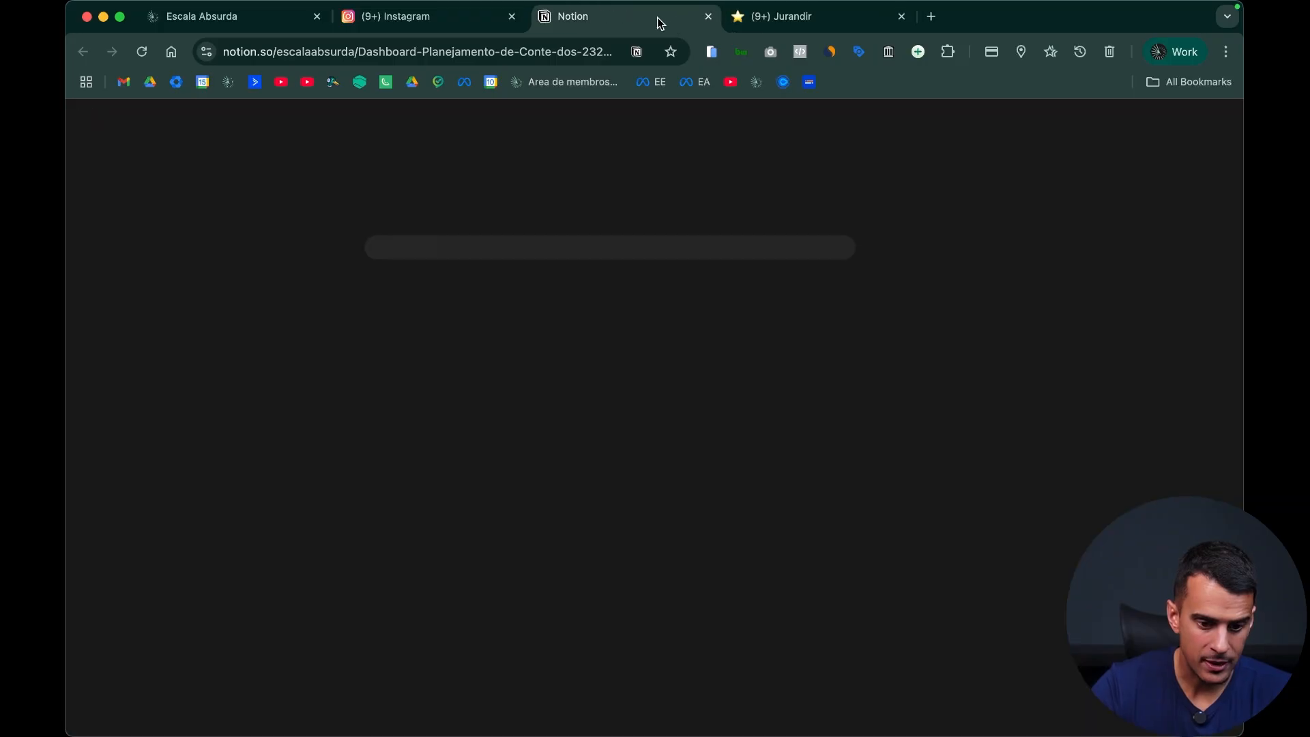
scroll(778, 372, "down", 10)
scroll(844, 372, "down", 1)
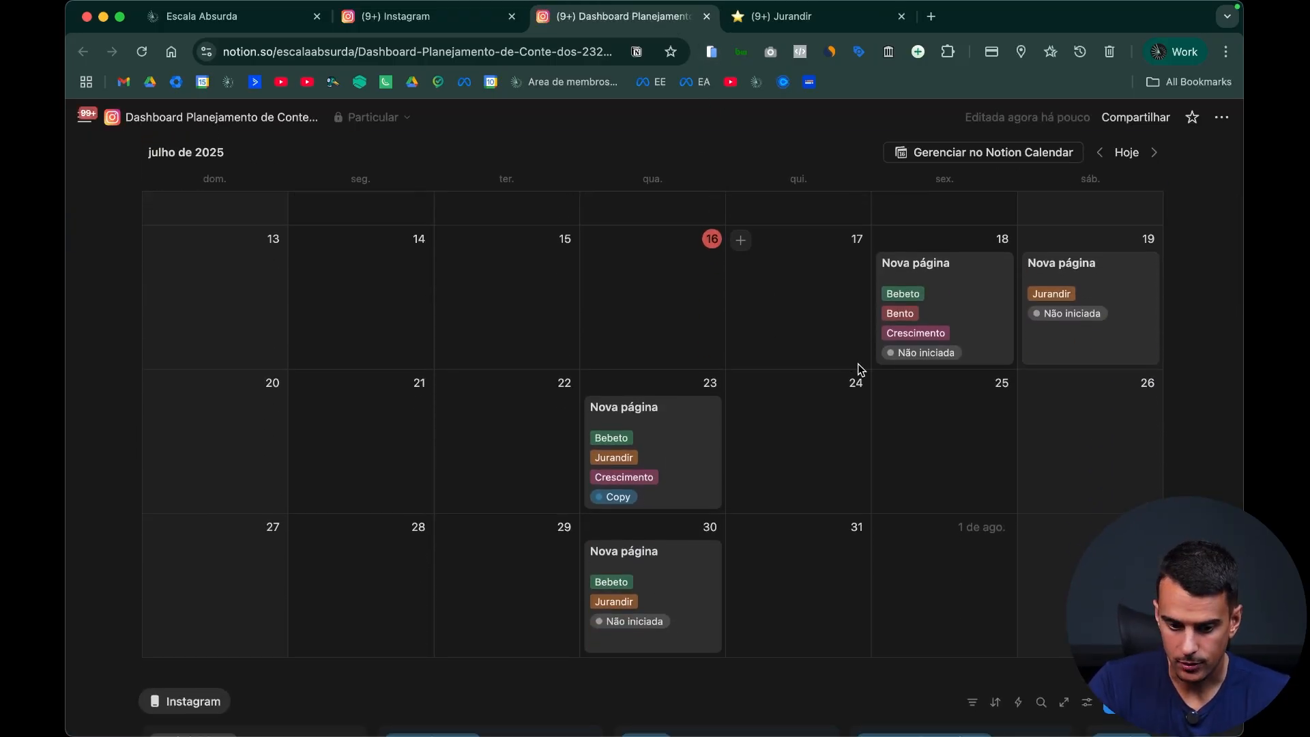
Step: Review the dashboard's July calendar and status board, comparing the entries with the still empty client page
scroll(861, 367, "up", 3)
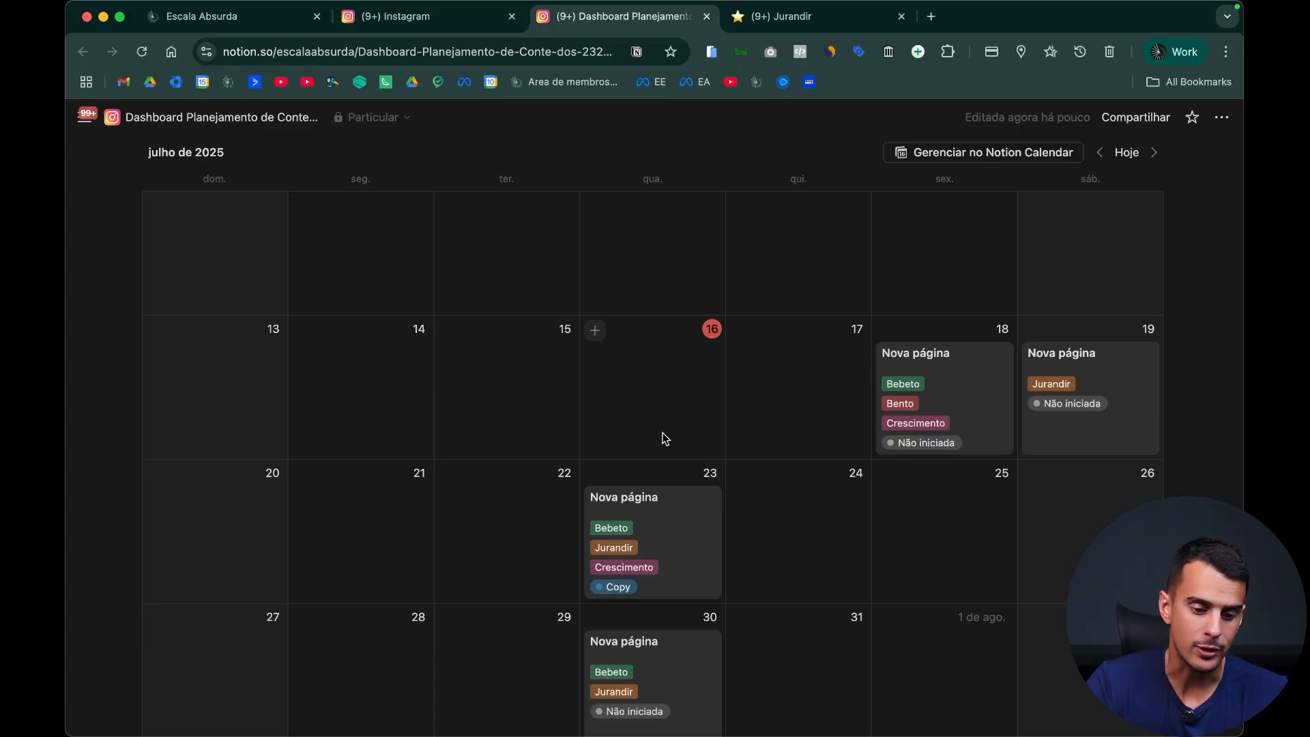
scroll(676, 431, "up", 5)
scroll(652, 497, "down", 4)
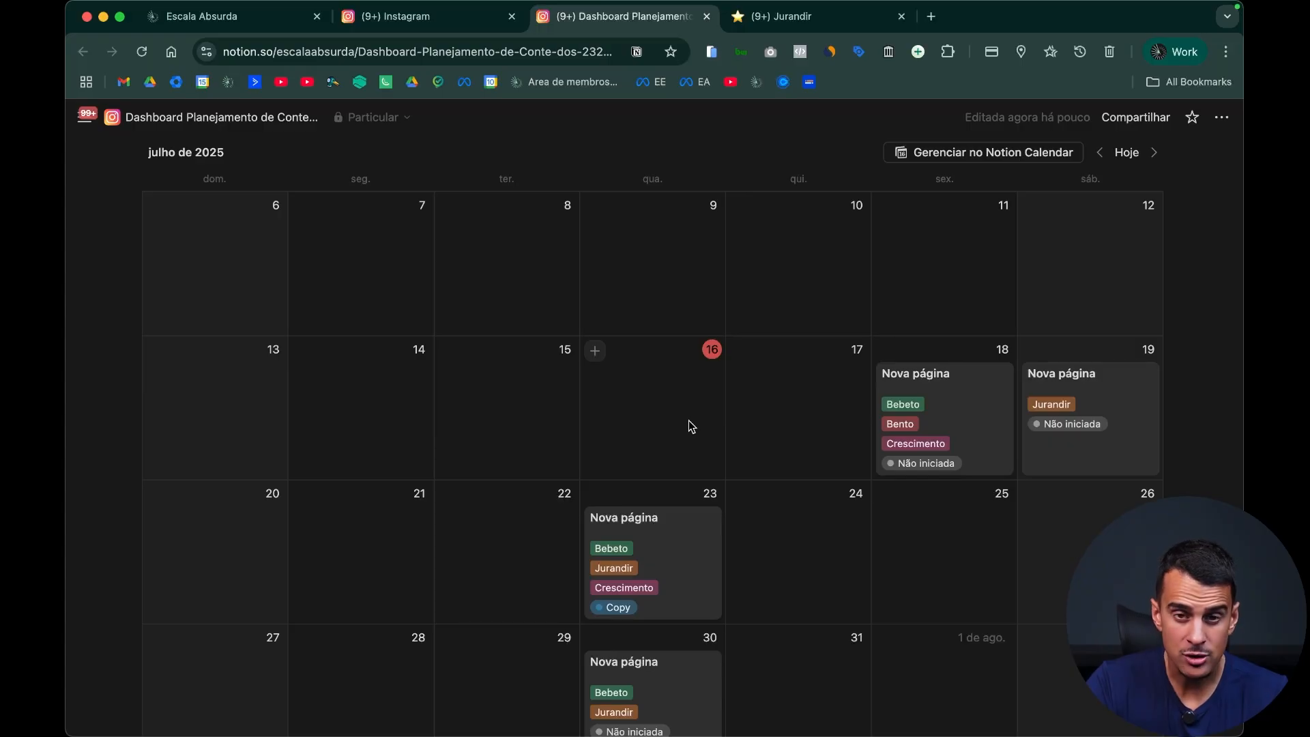
scroll(628, 468, "down", 10)
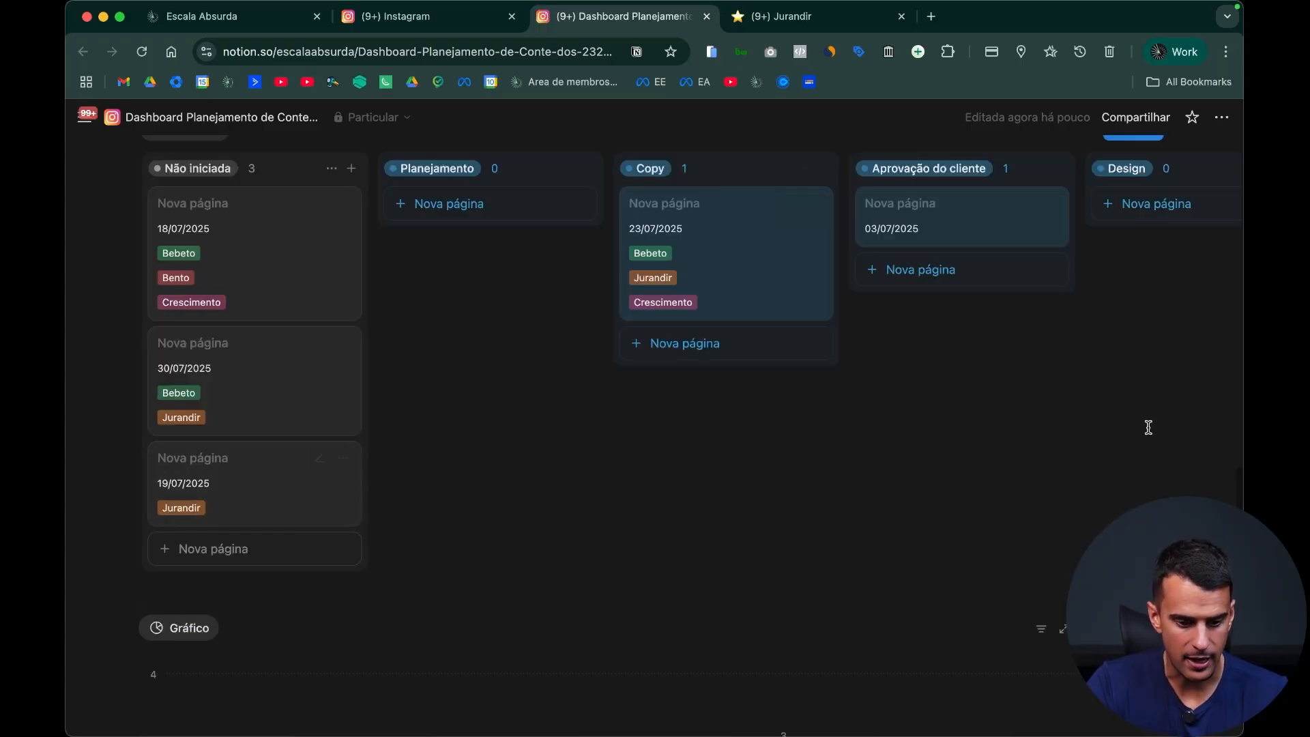
scroll(1023, 444, "up", 4)
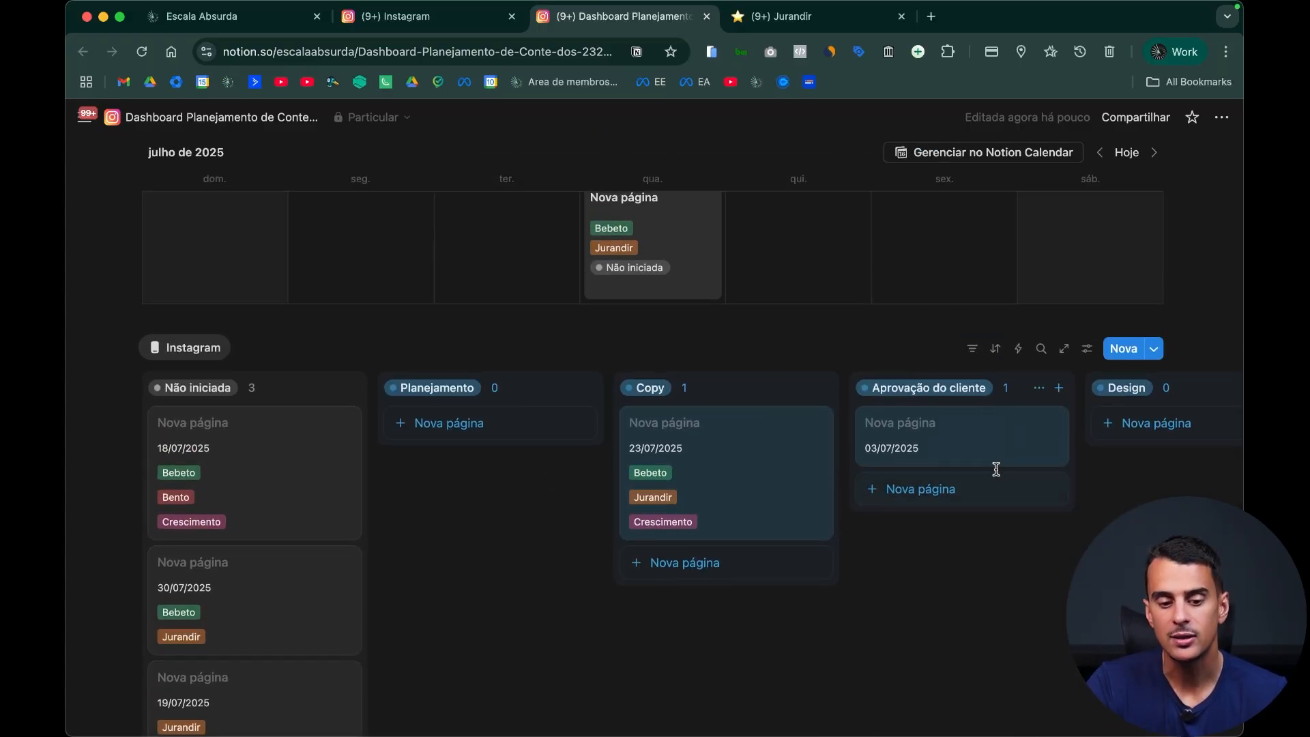
scroll(994, 468, "up", 3)
scroll(528, 303, "up", 5)
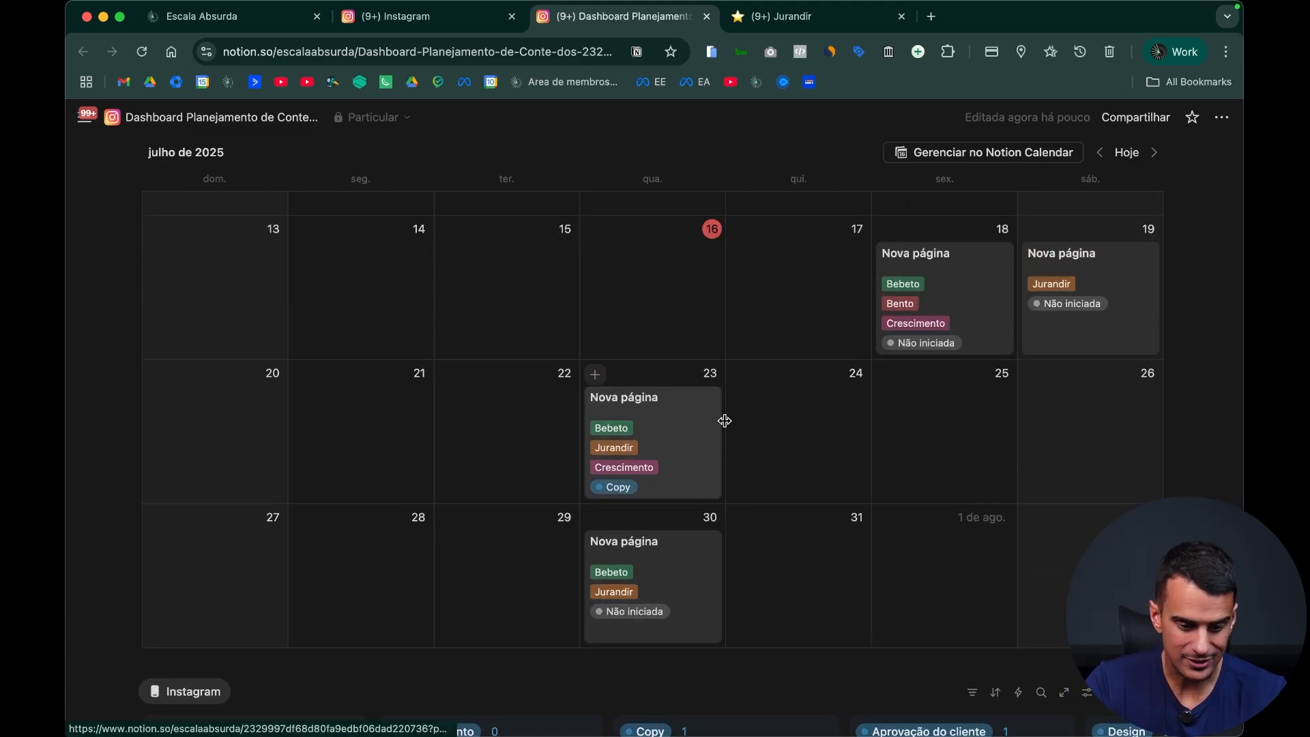
scroll(784, 423, "up", 2)
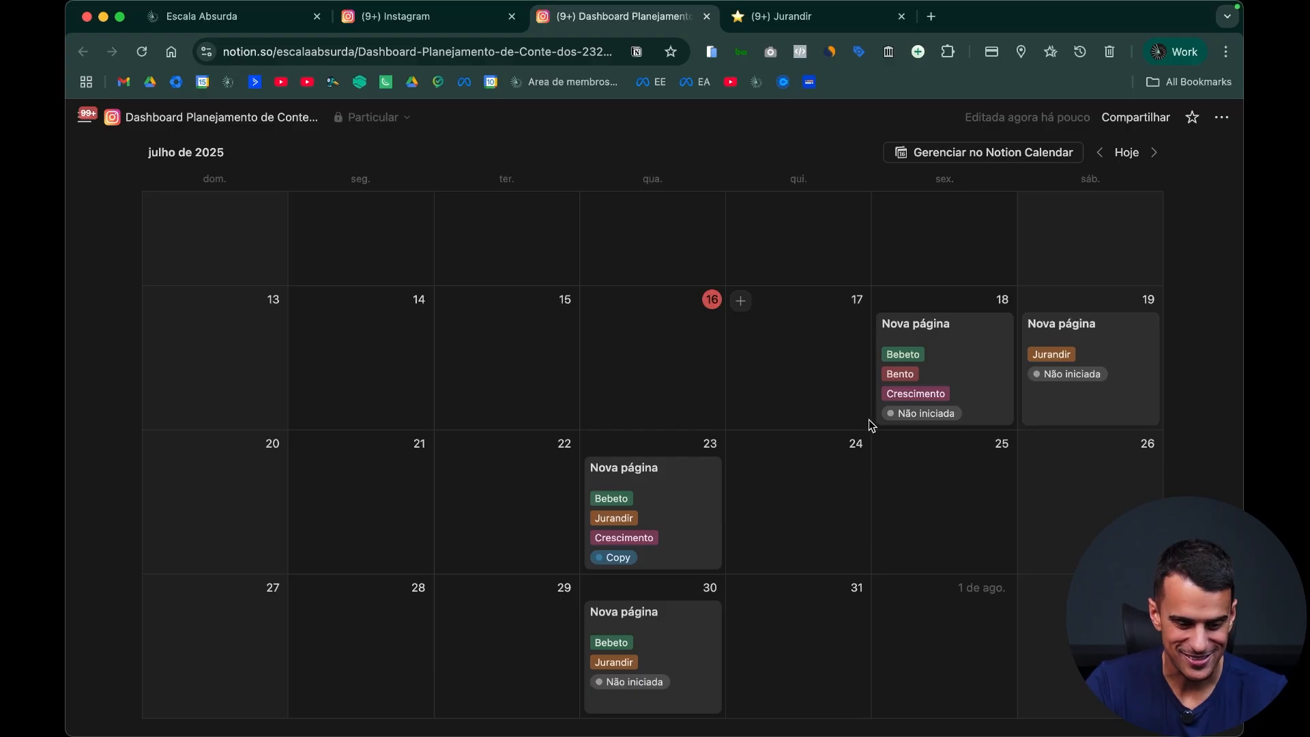
key("ctrl+Tab")
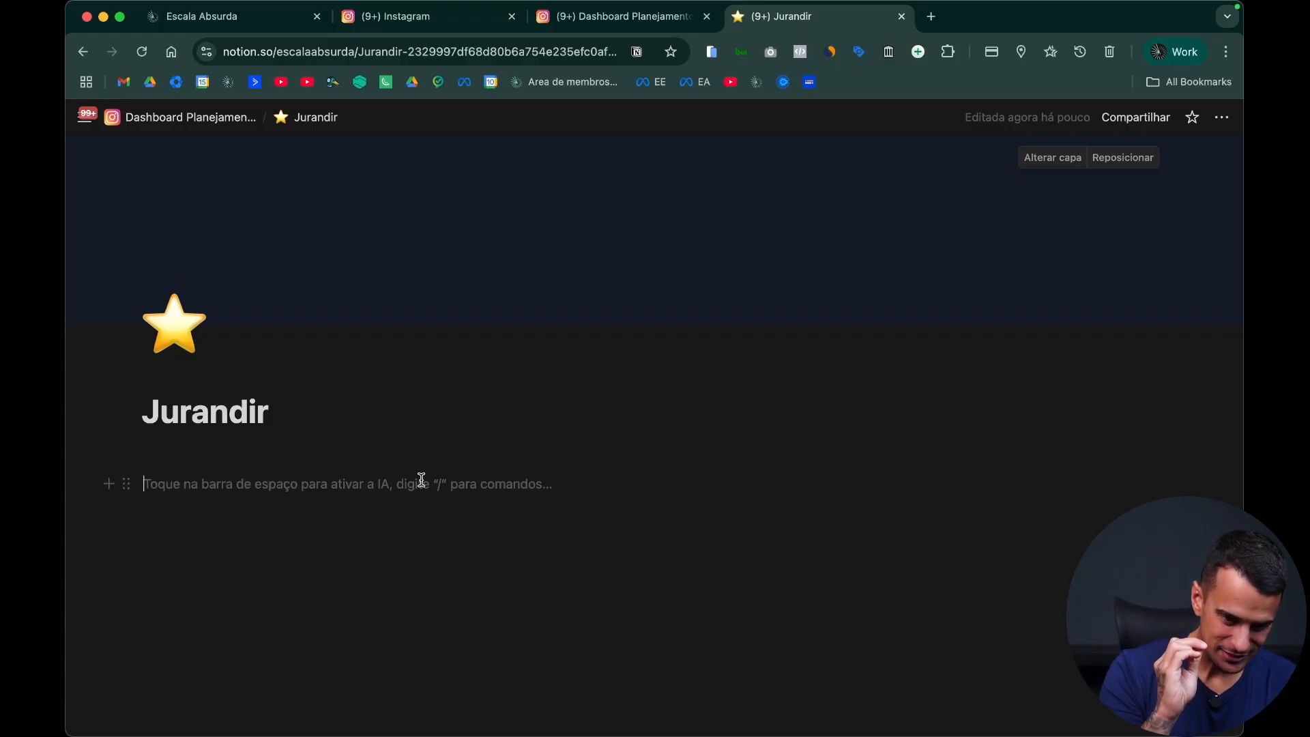
key("ctrl+shift+Tab")
scroll(703, 454, "up", 2)
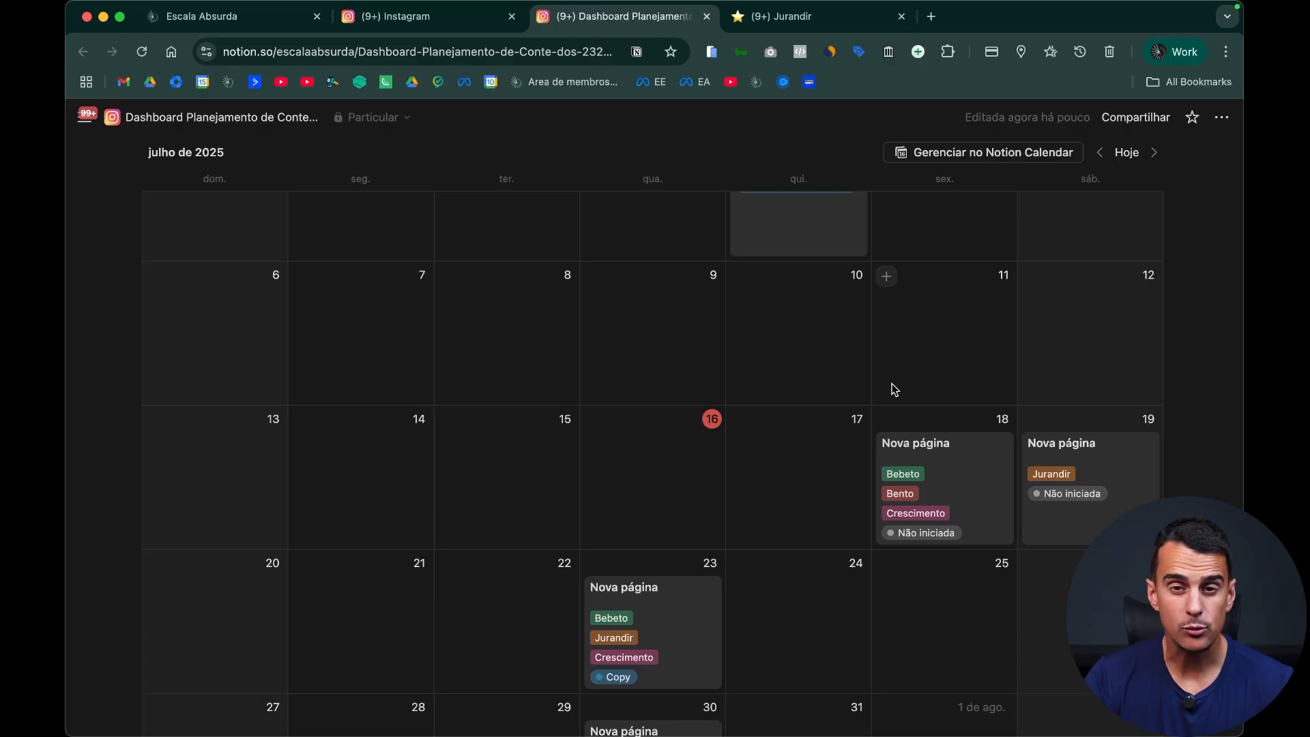
scroll(800, 414, "up", 5)
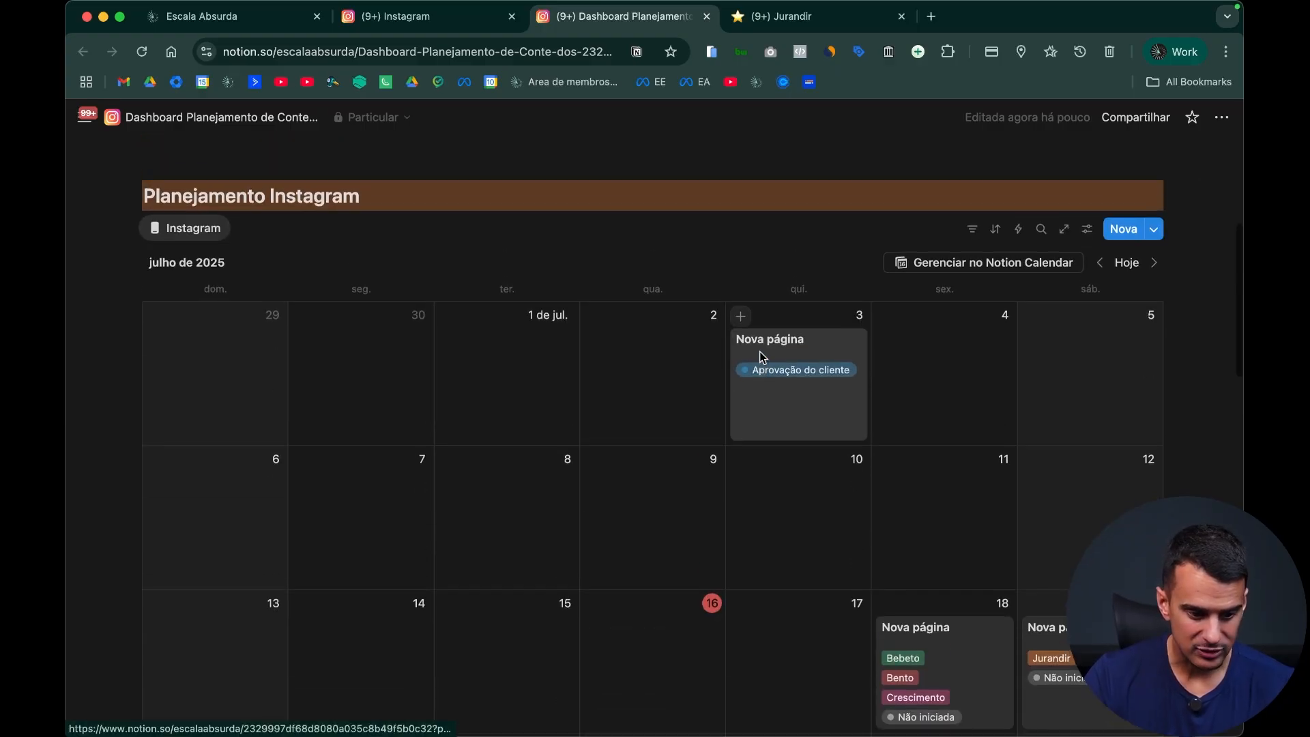
Step: Insert a calendar view on the client's page, linked to the existing Instagram Exemplo Youtube database
left_click(843, 27)
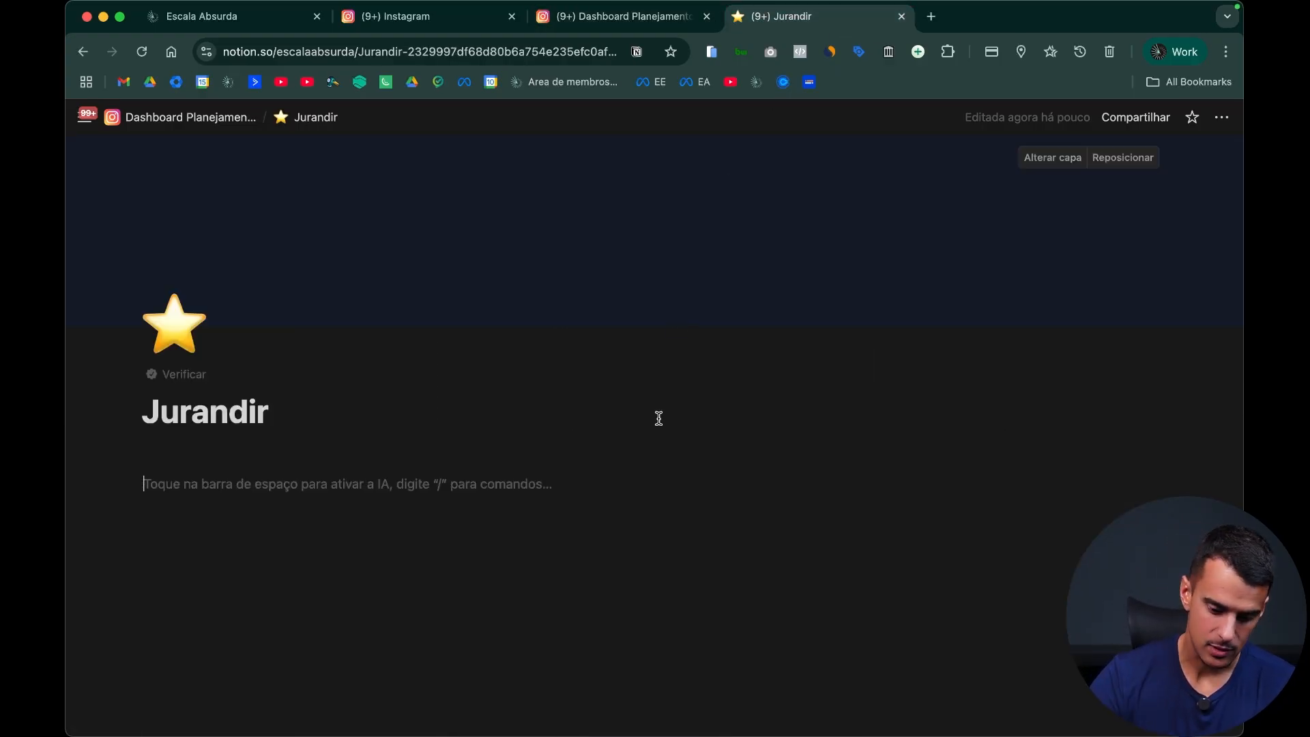
type("/")
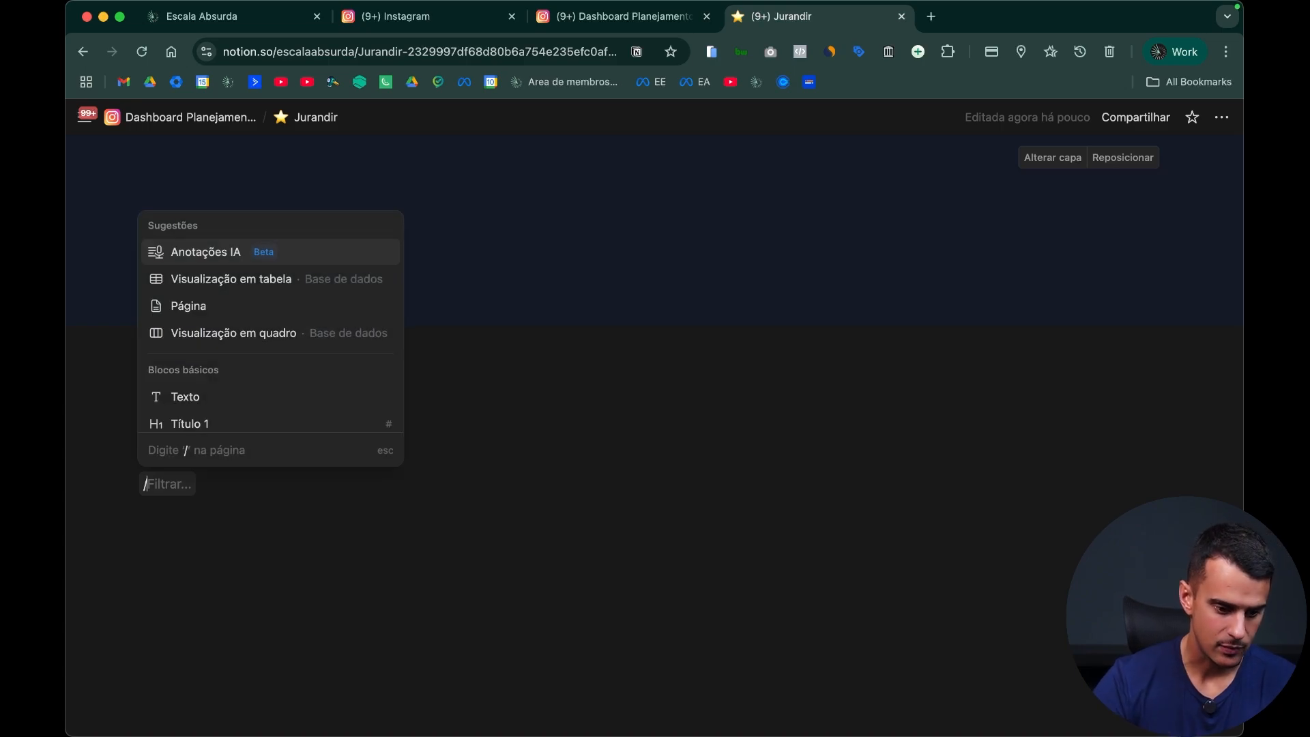
key("Down")
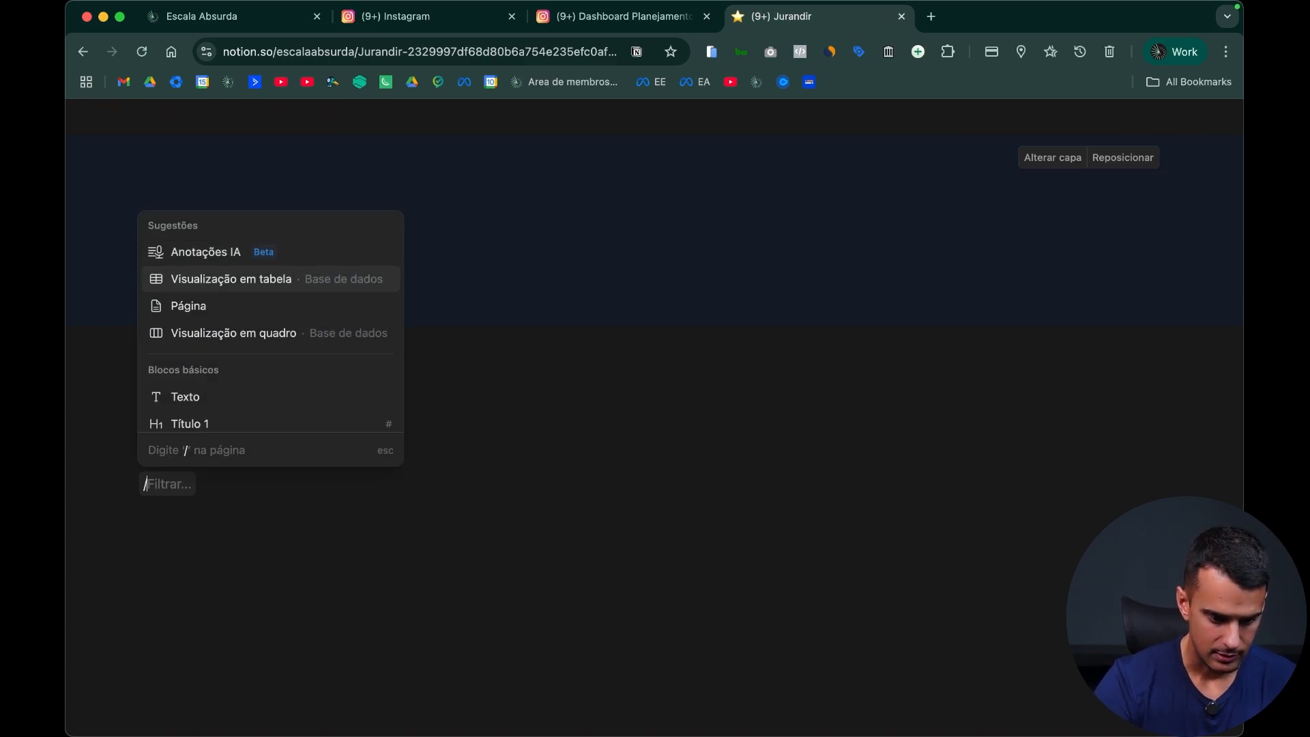
type("cale")
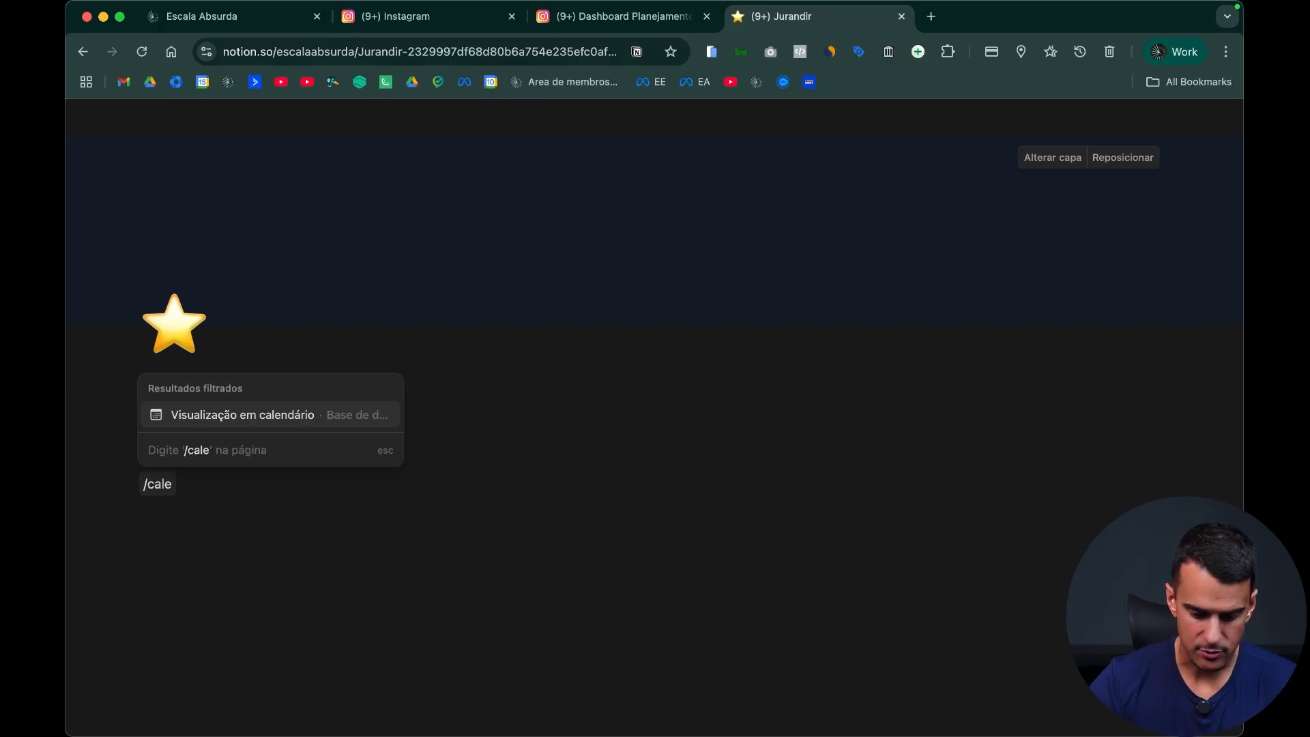
key("Return")
left_click(1091, 550)
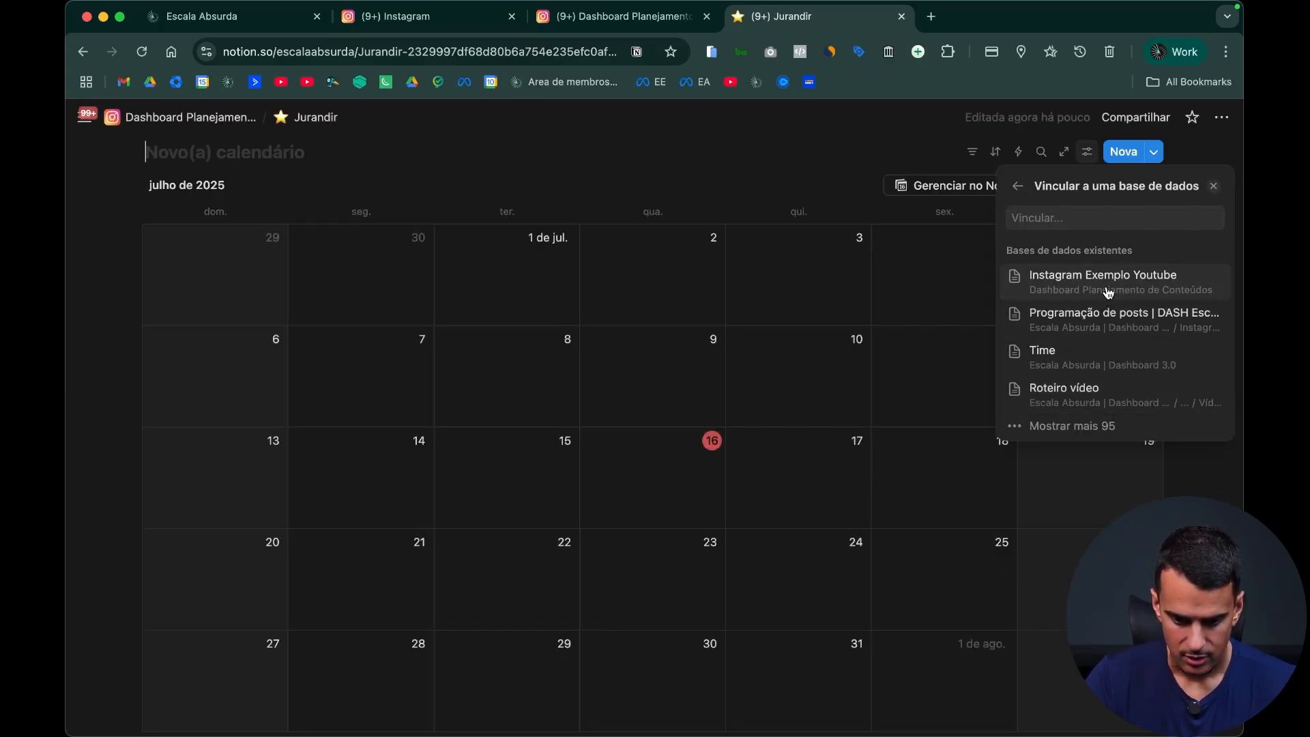
left_click(1108, 292)
left_click(726, 386)
Step: Show the Colaborador, Objetivo and Status properties on the calendar cards, leaving Cliente and Data hidden
scroll(1000, 533, "down", 5)
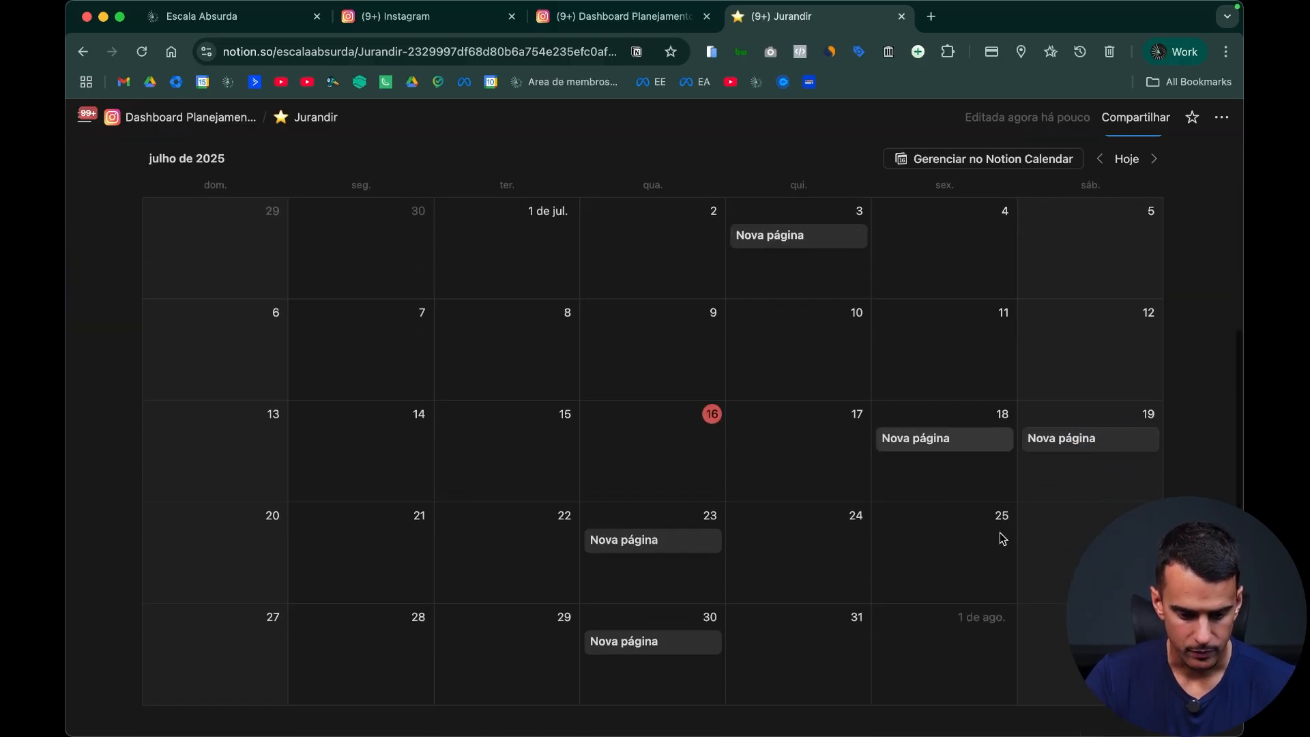
scroll(796, 406, "up", 5)
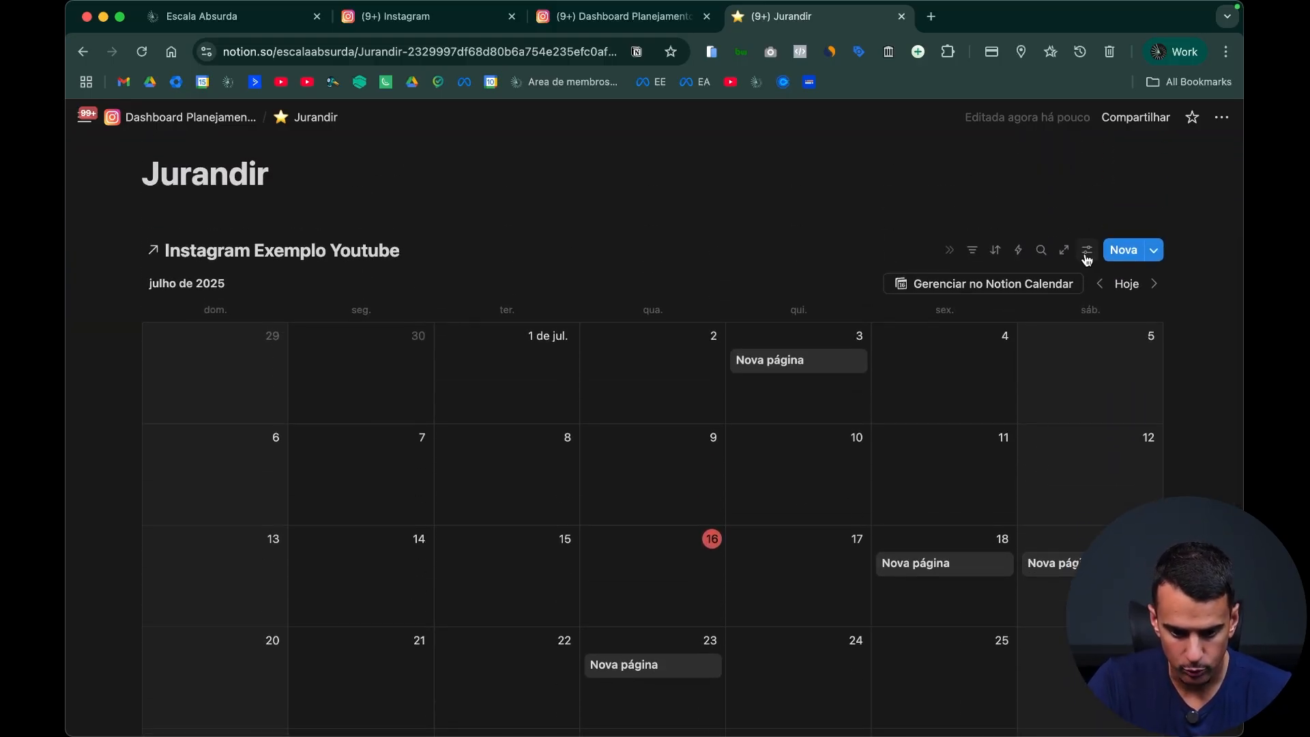
left_click(1086, 251)
left_click(1144, 377)
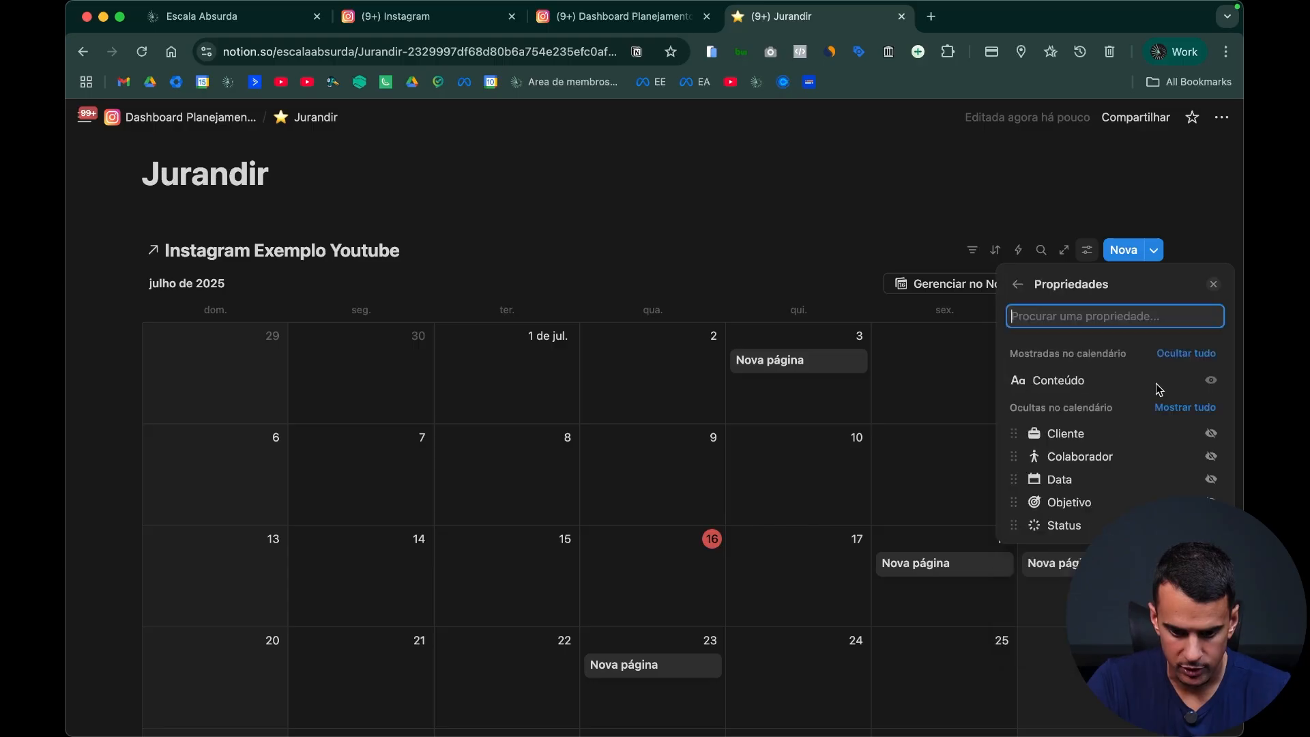
left_click(1210, 434)
left_click(1210, 404)
left_click(1211, 456)
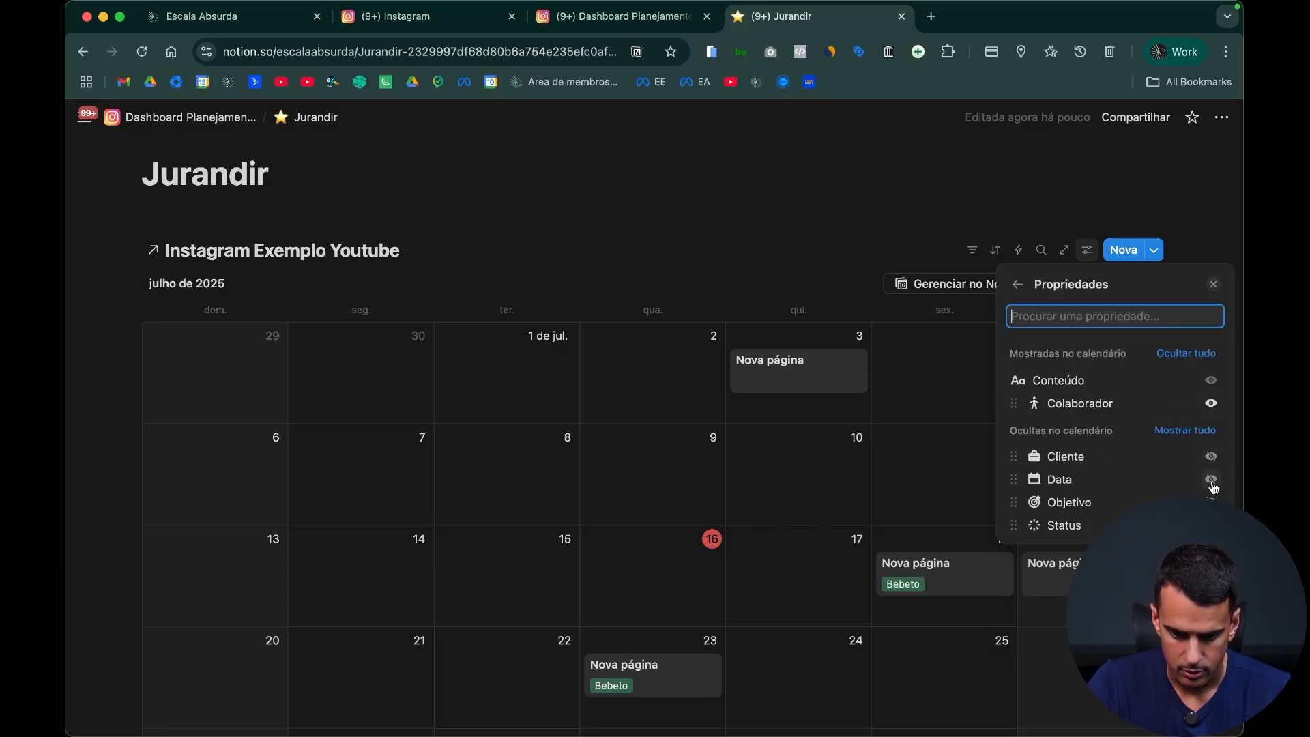
left_click(1211, 481)
left_click(1210, 426)
left_click(1211, 502)
left_click(1211, 525)
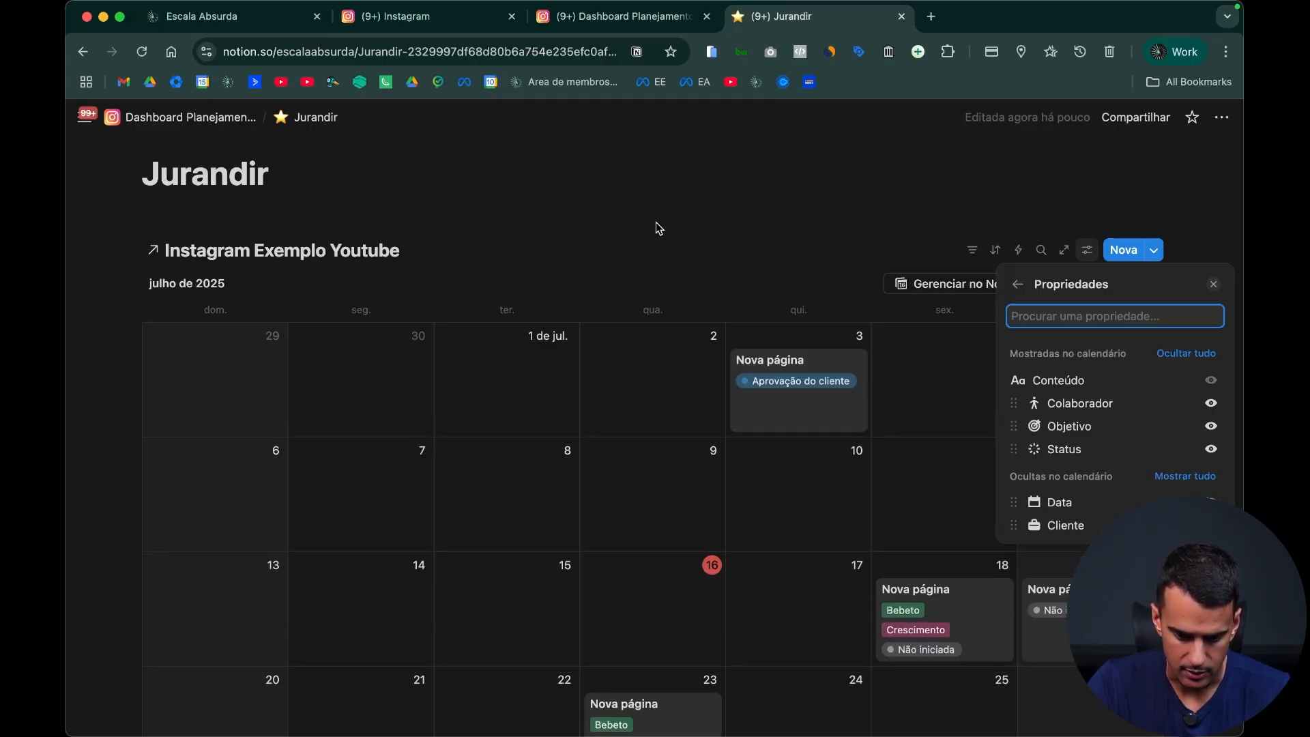
left_click(689, 245)
Step: Hide the linked database's title above the calendar and remove the blank line below the page title
left_click(433, 252)
left_click(477, 353)
left_click(316, 226)
key("BackSpace")
Step: Rename the client page's calendar view as Calendário
left_click(292, 232)
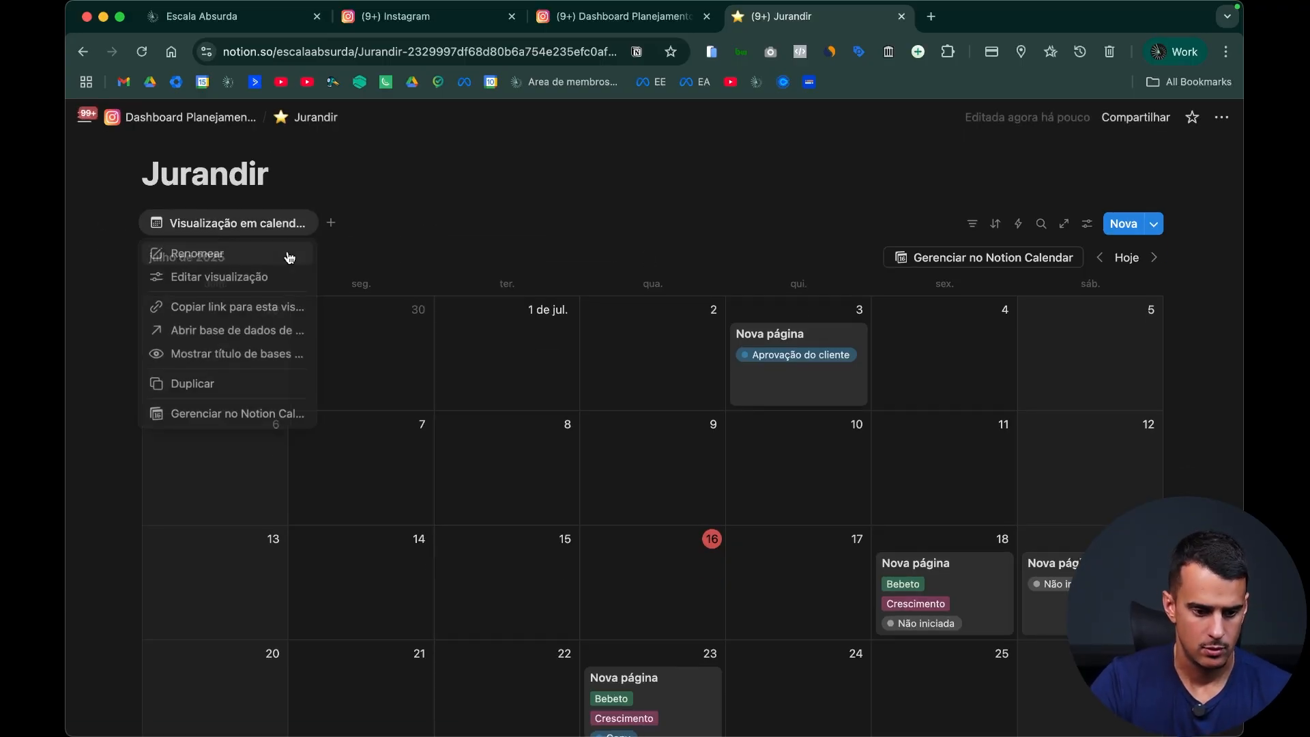
left_click(288, 253)
key("super+a")
type("Cal")
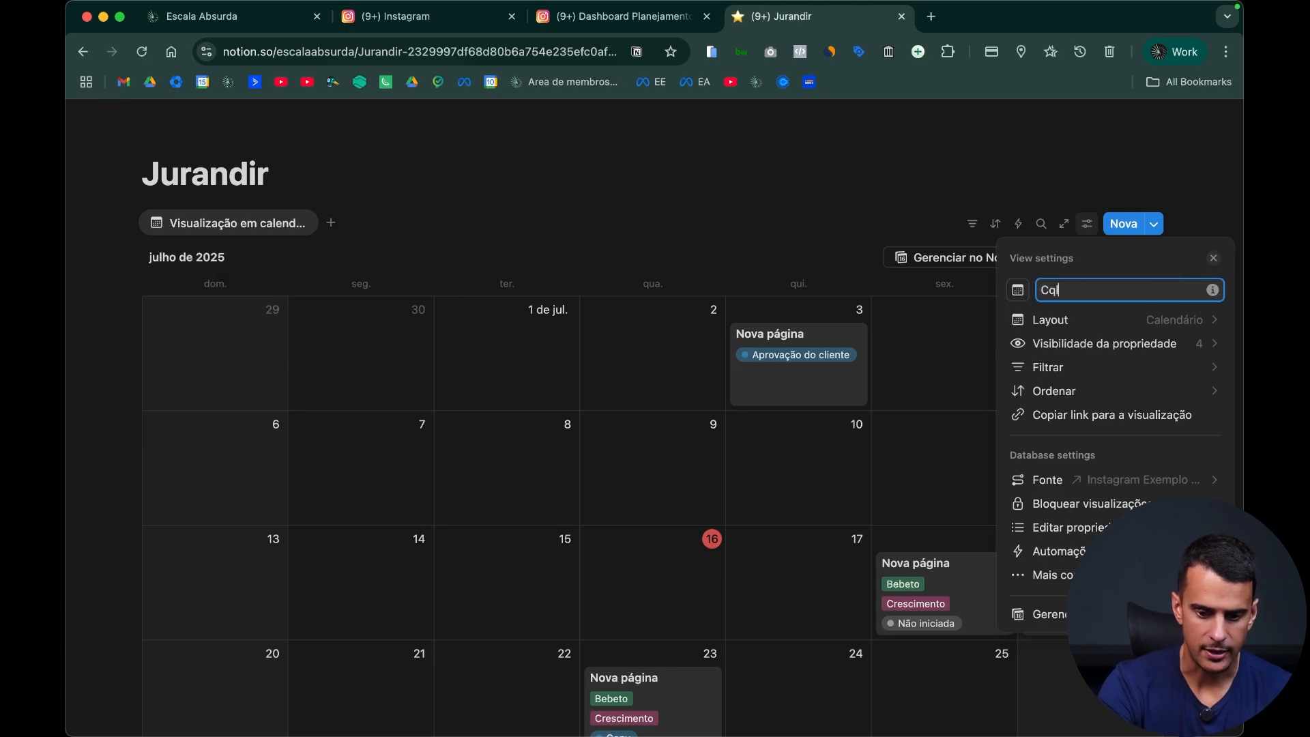
type("endário")
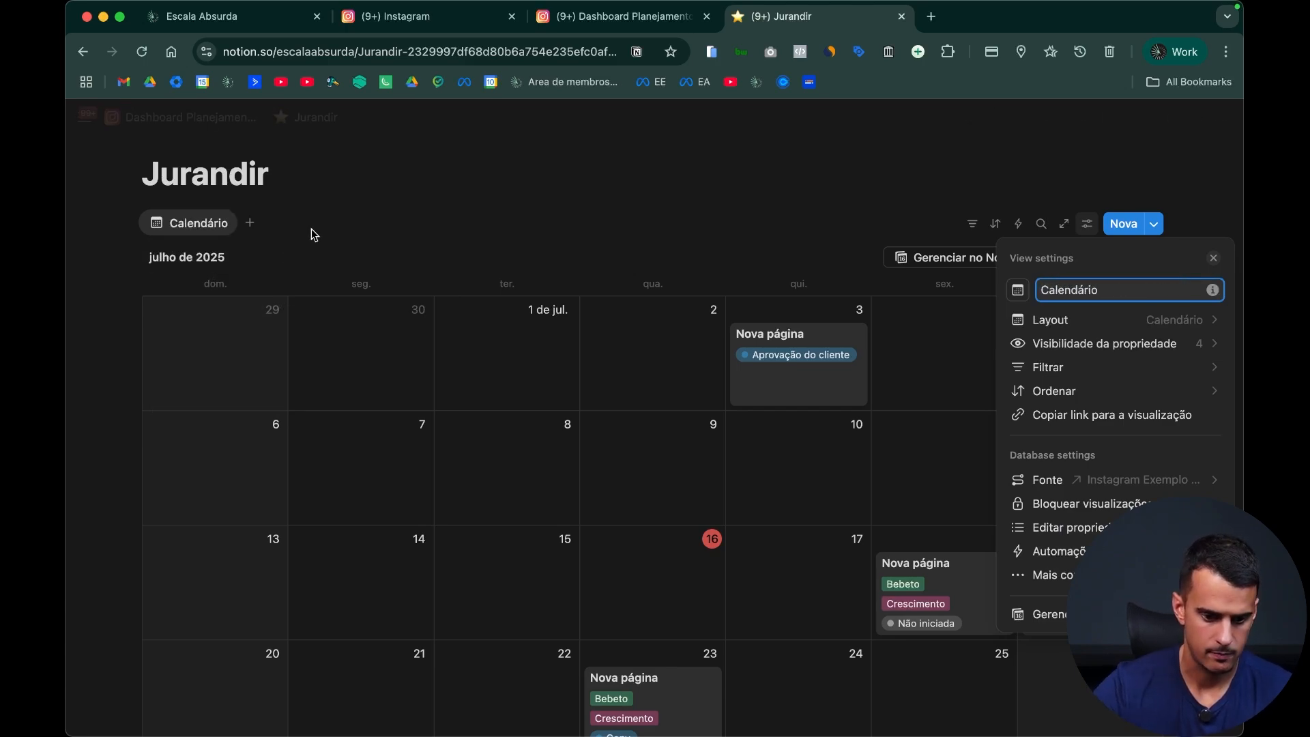
left_click(436, 187)
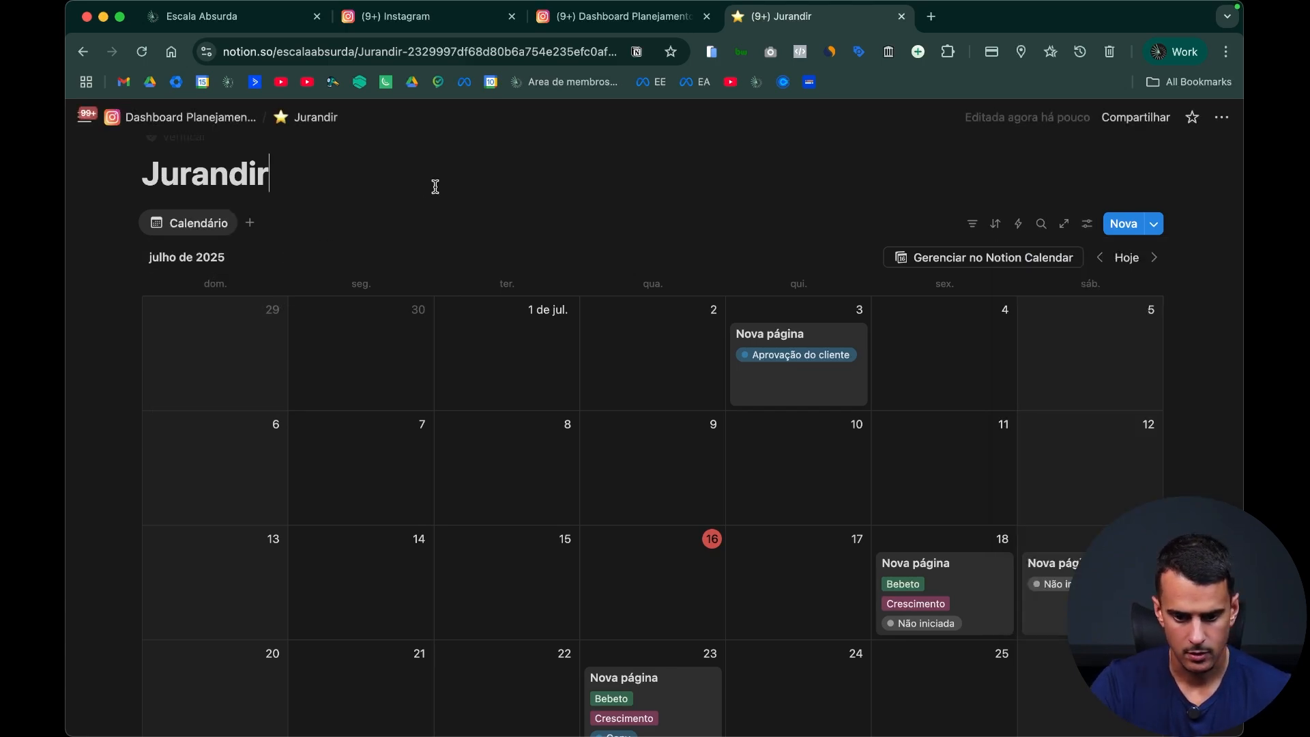
Step: Filter the calendar by the Cliente property so only this page's client is included
left_click(966, 226)
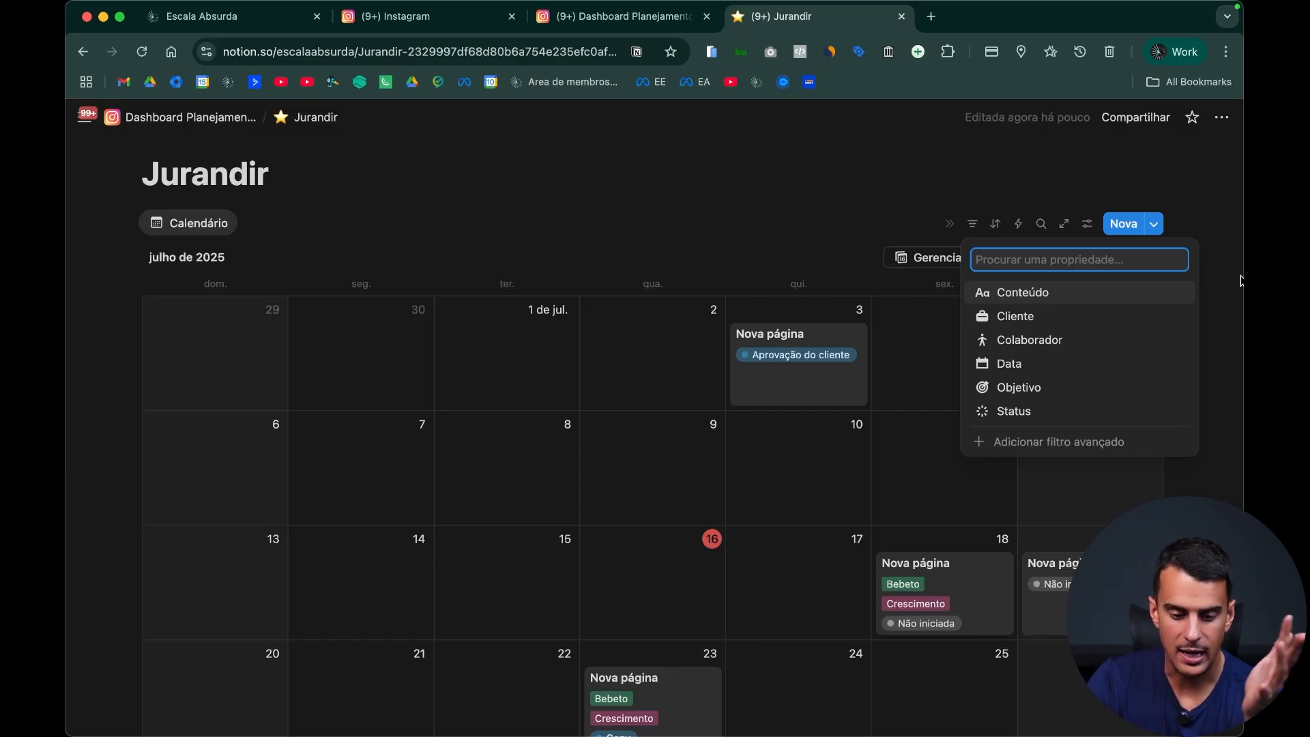
left_click(971, 198)
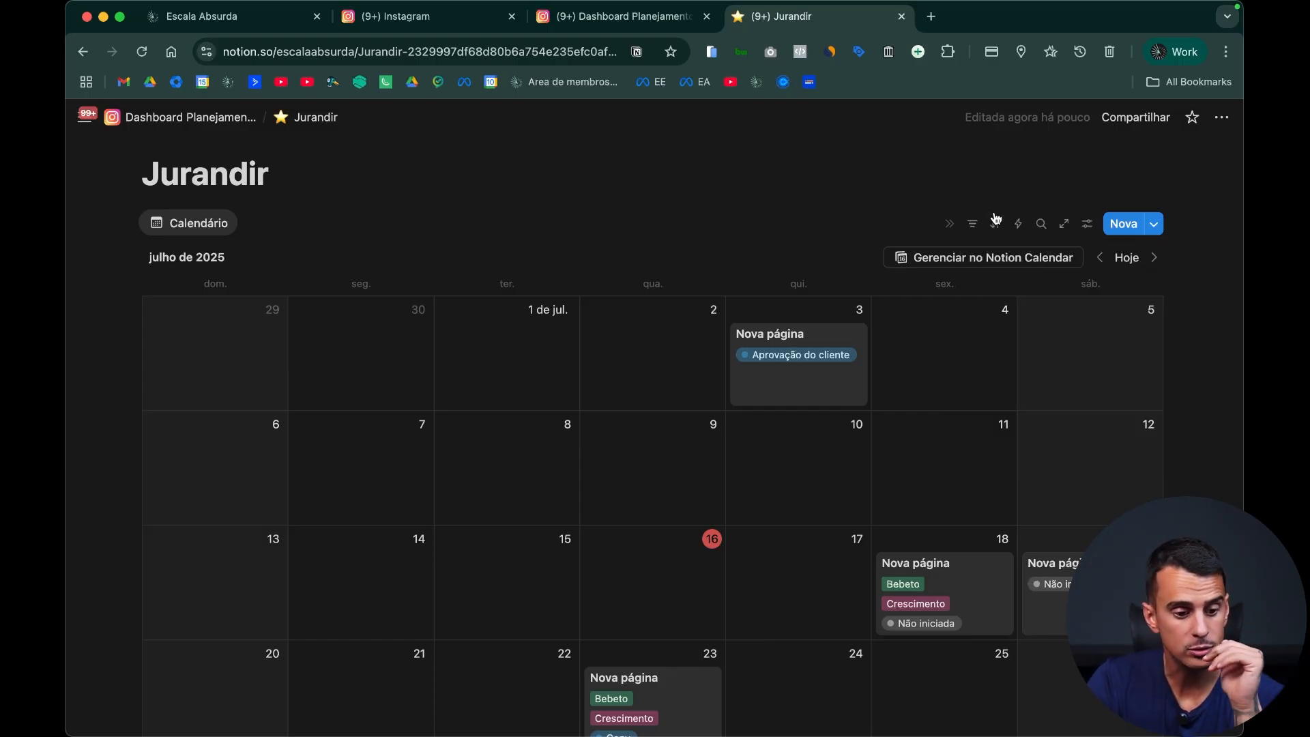
left_click(971, 226)
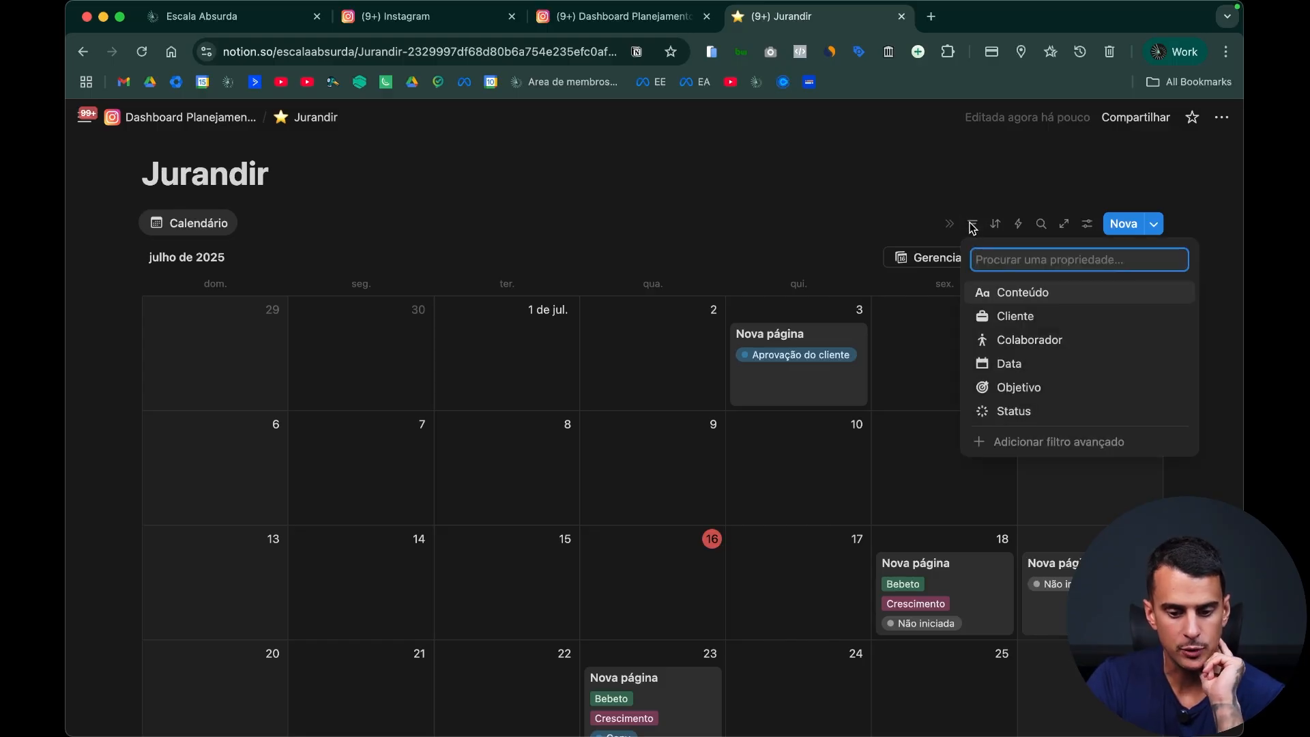
left_click(1043, 315)
left_click(254, 370)
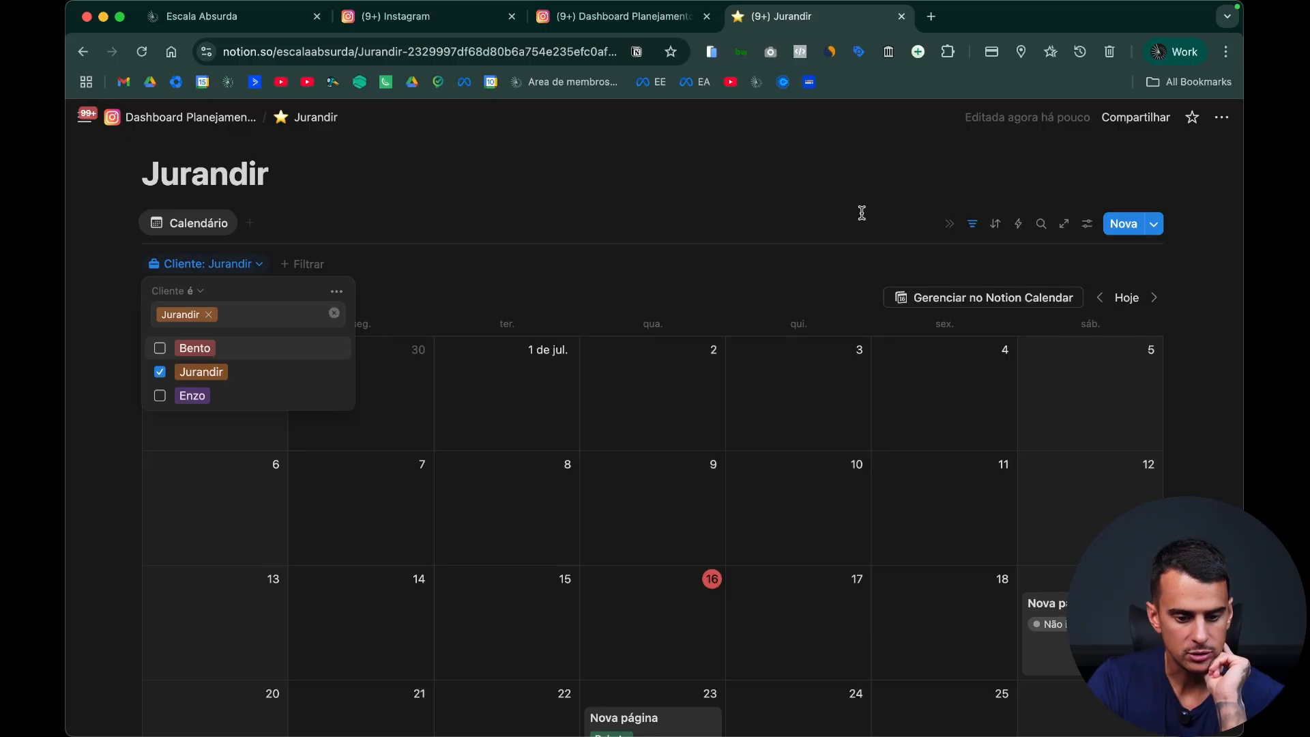
left_click(839, 296)
scroll(775, 442, "down", 5)
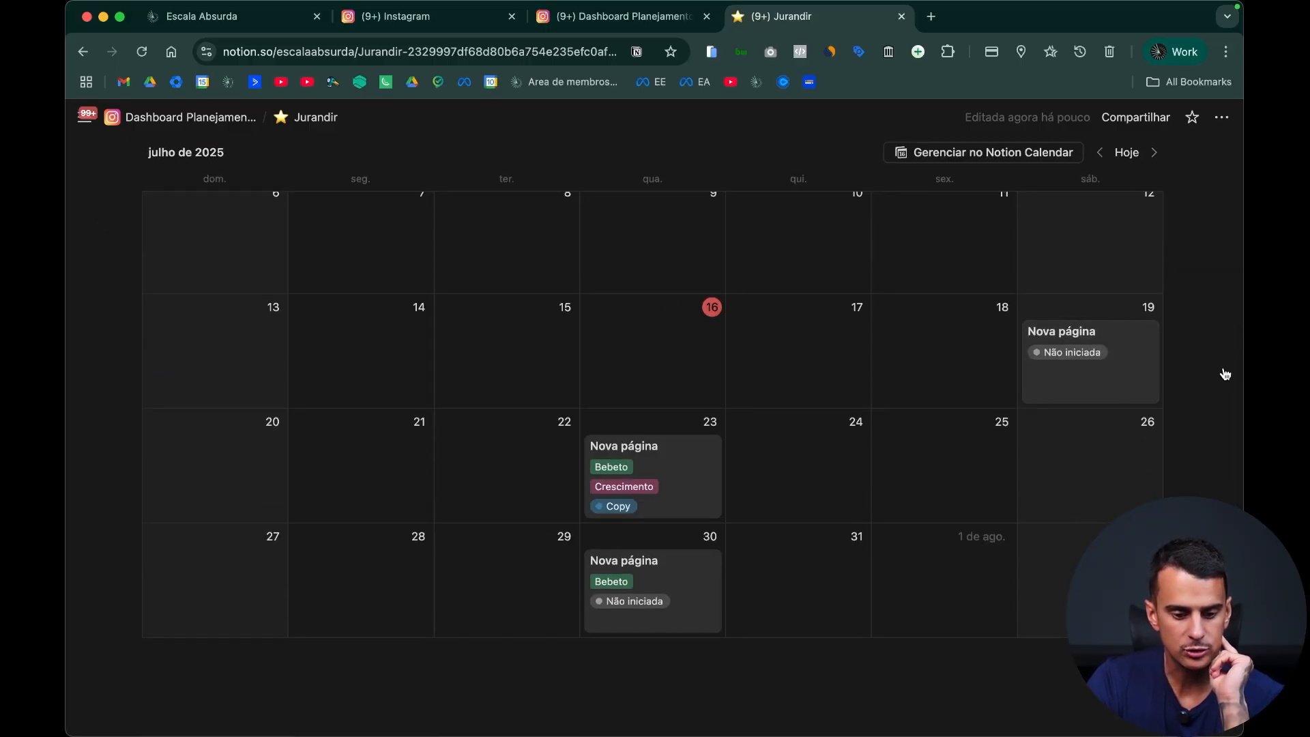
Step: Check the client page's sharing options without inviting anyone
scroll(1038, 286, "up", 10)
left_click(1136, 116)
mouse_move(1102, 230)
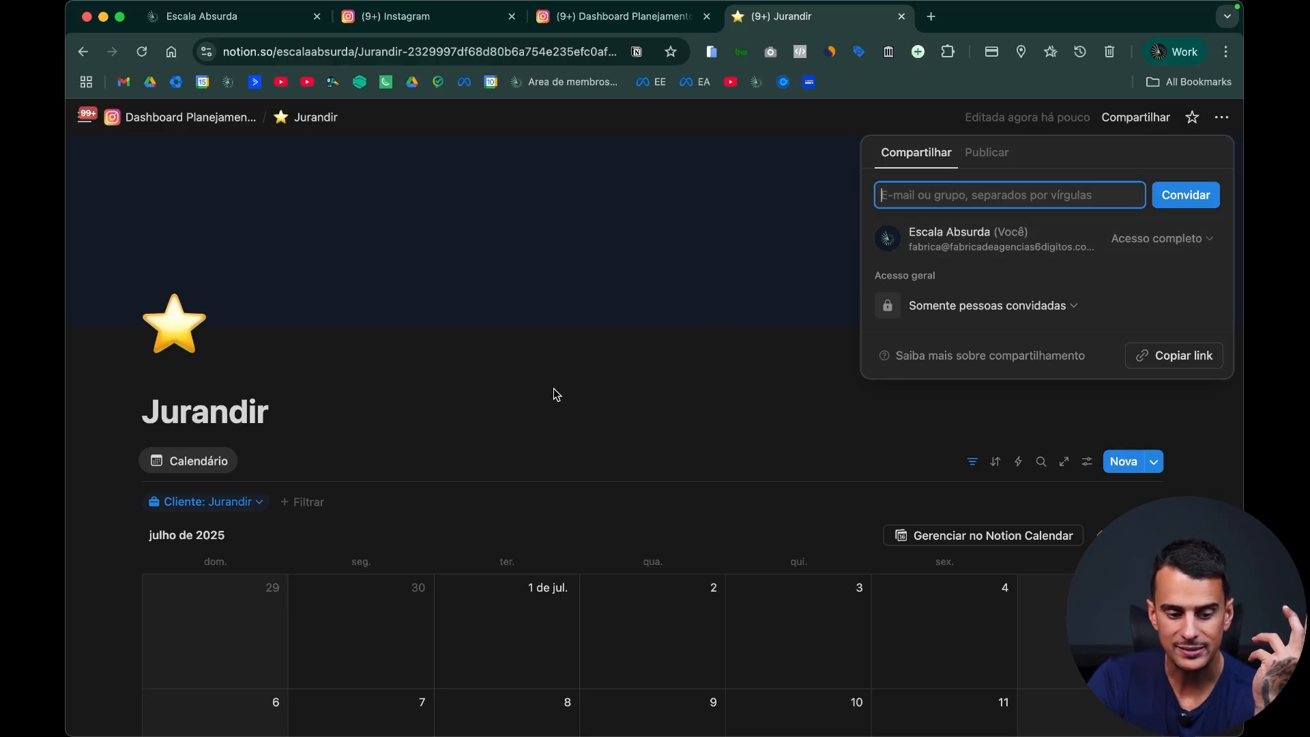
left_click(514, 418)
Step: Add a board view below the client page's calendar, linked to the existing Instagram Exemplo Youtube database
scroll(731, 427, "down", 6)
left_click(523, 641)
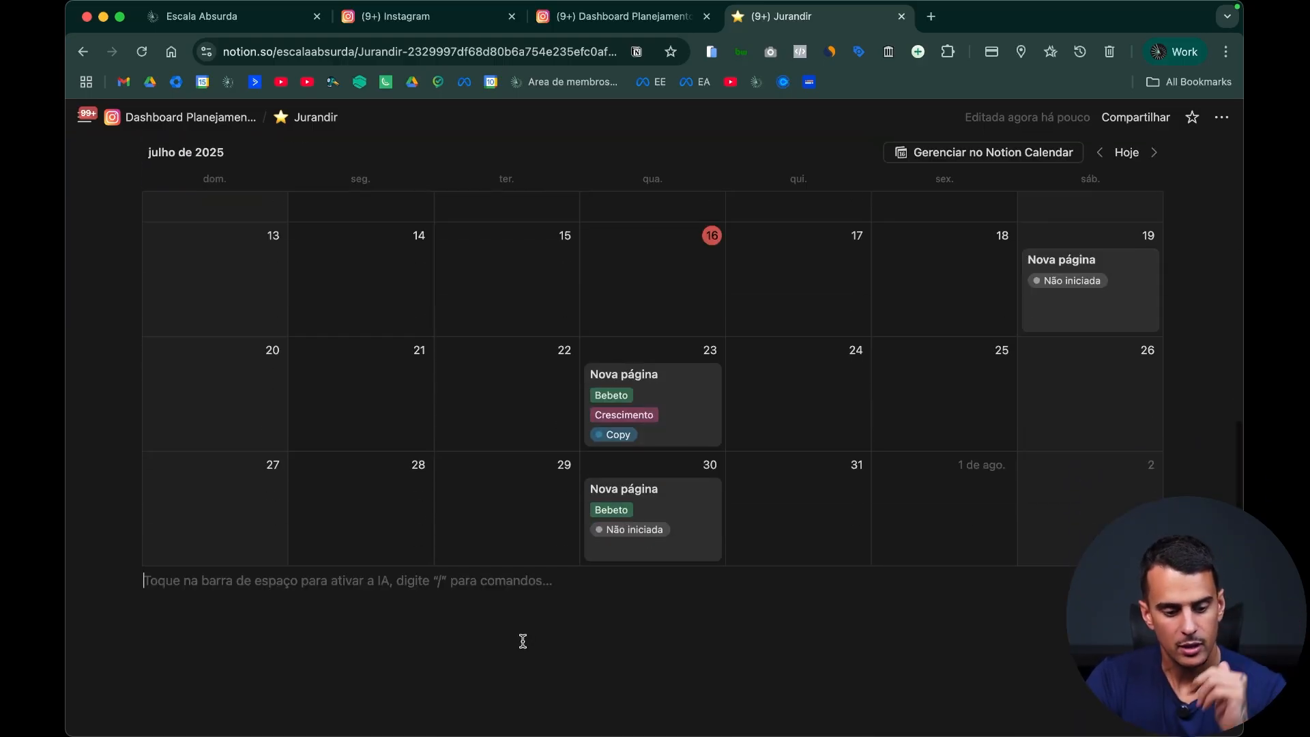
key("Return")
type("/")
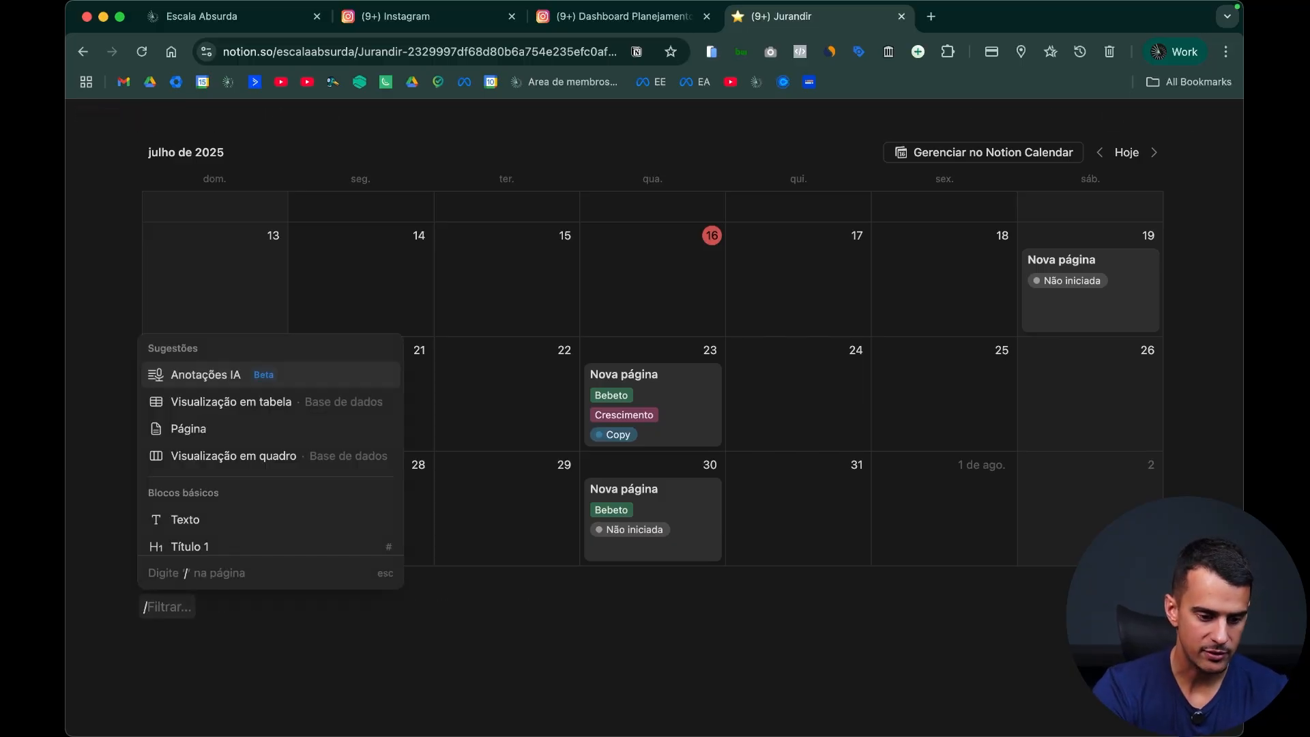
type("quad")
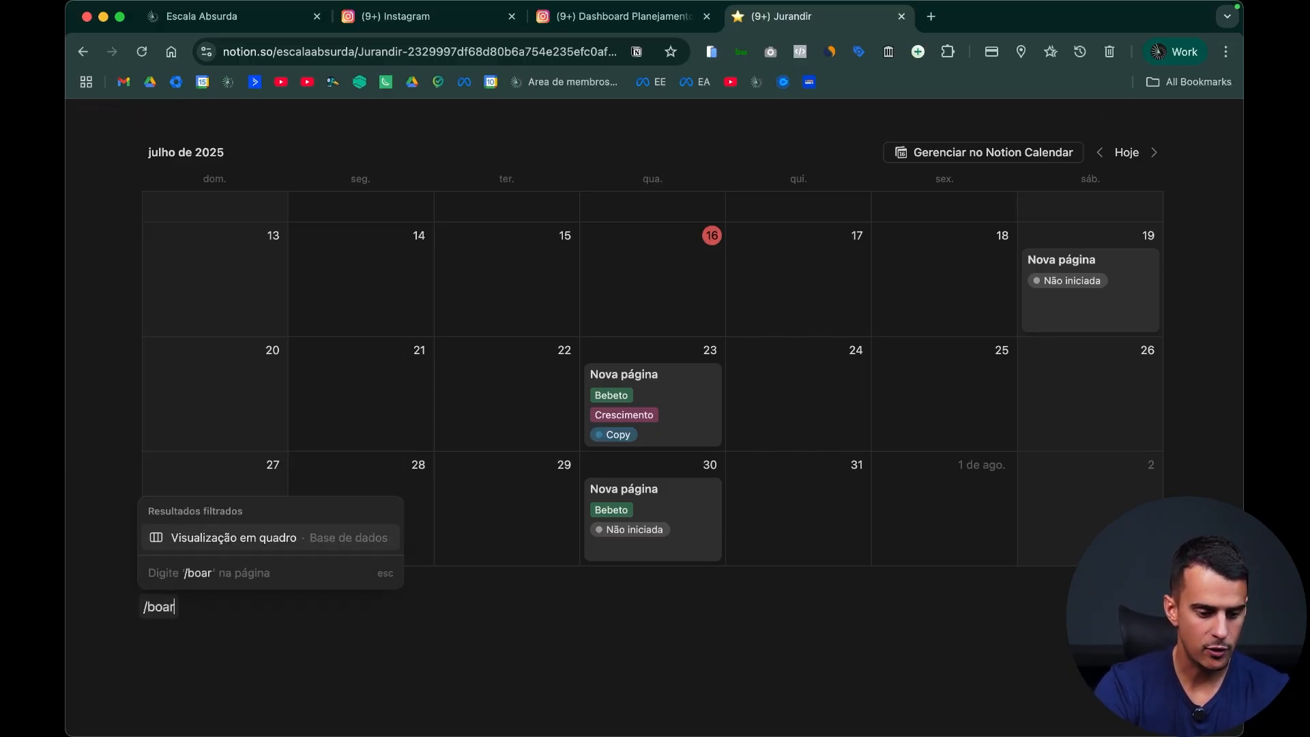
key("Return")
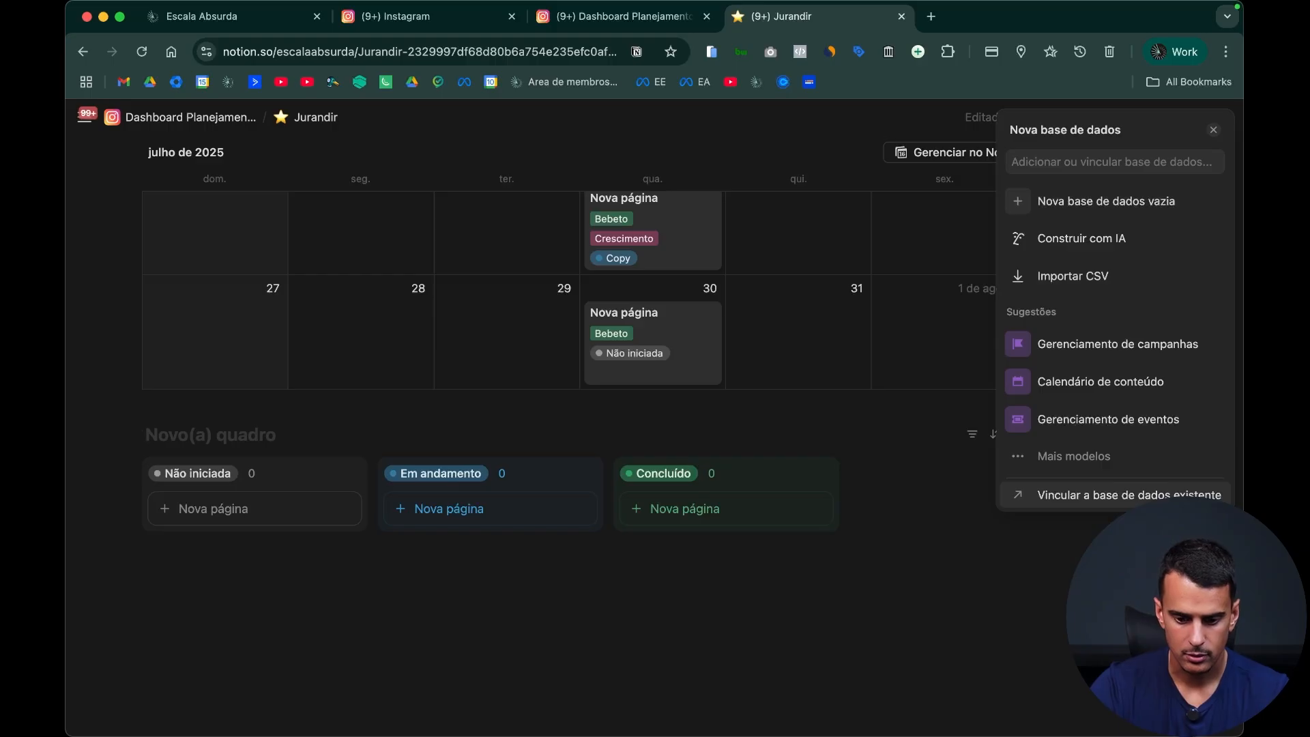
left_click(1092, 494)
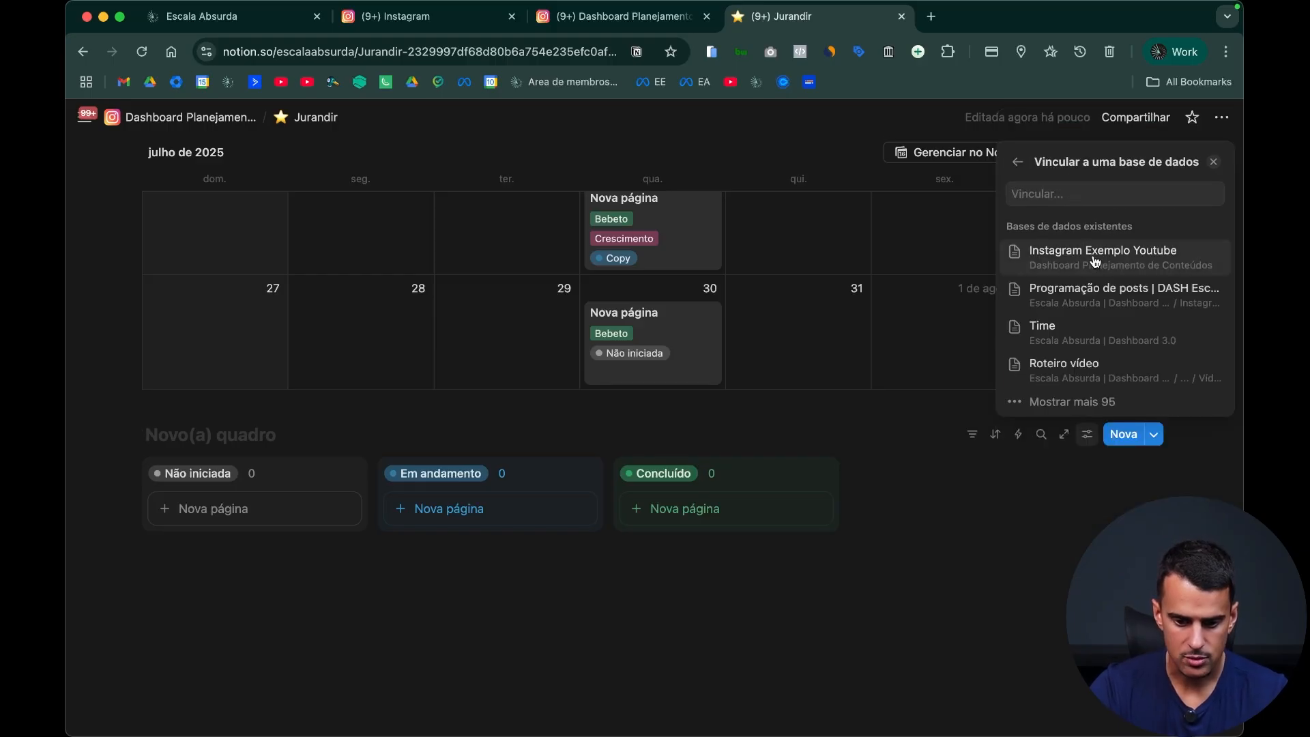
left_click(1094, 258)
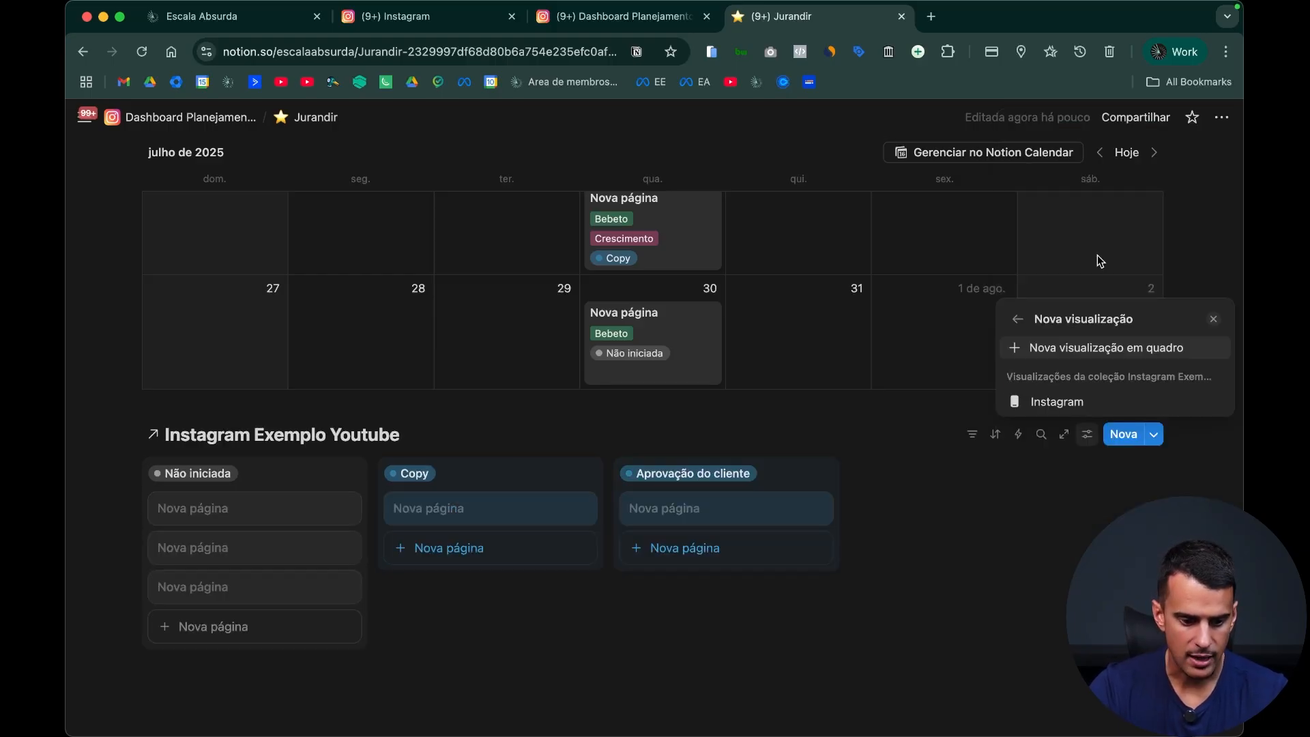
left_click(979, 502)
Step: Filter the linked board by the Cliente property so only this page's client is included
left_click(1096, 439)
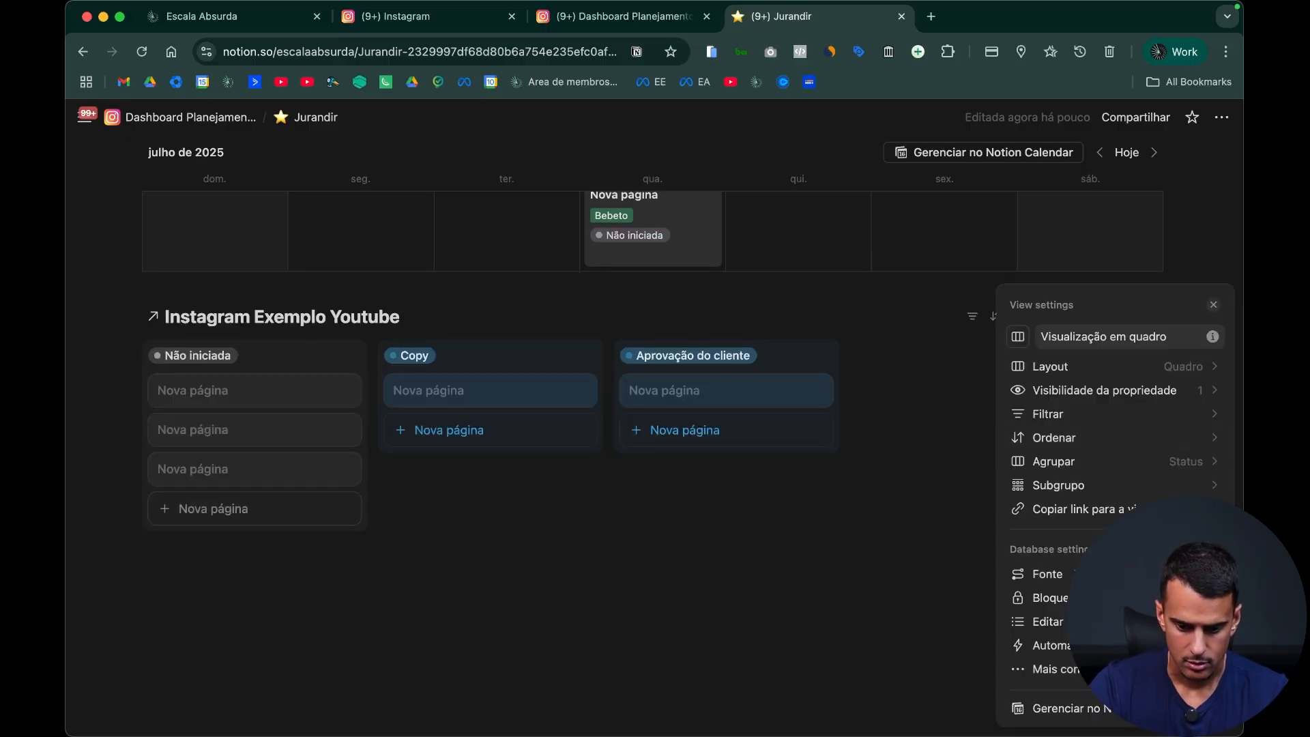
left_click(956, 396)
left_click(980, 324)
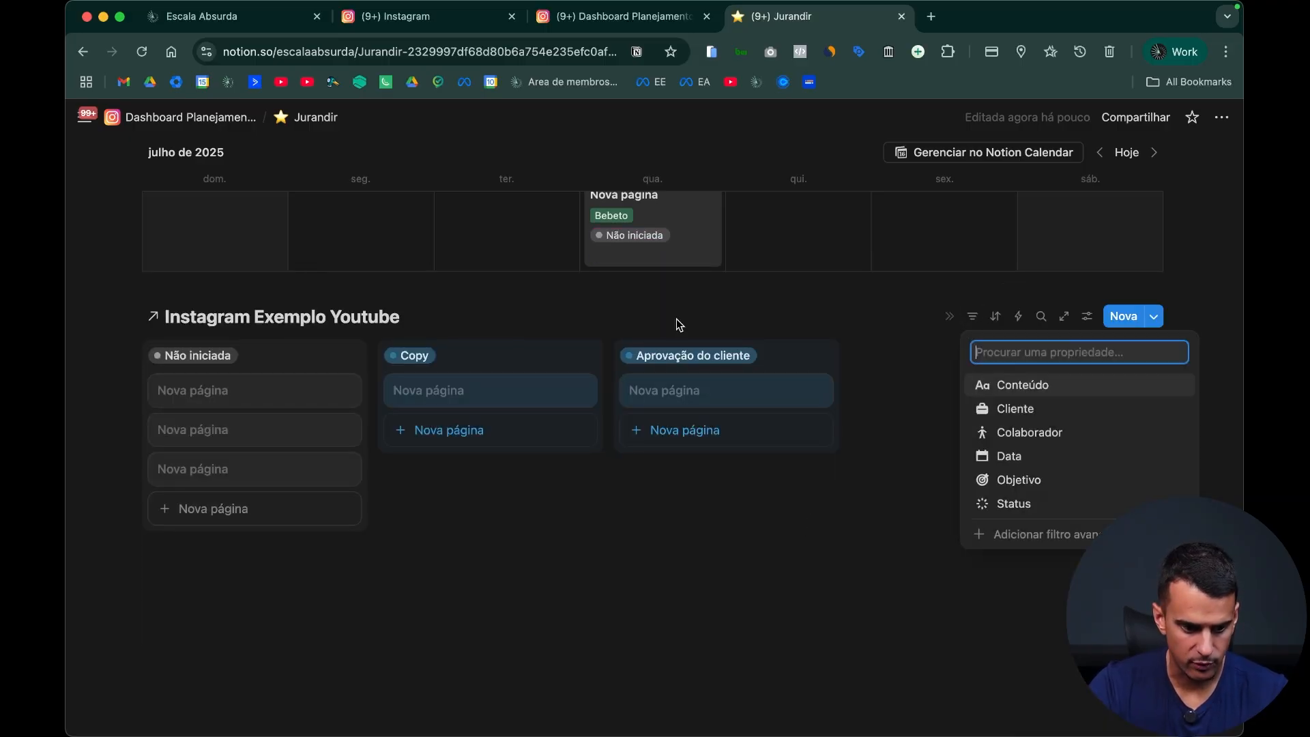
left_click(1044, 413)
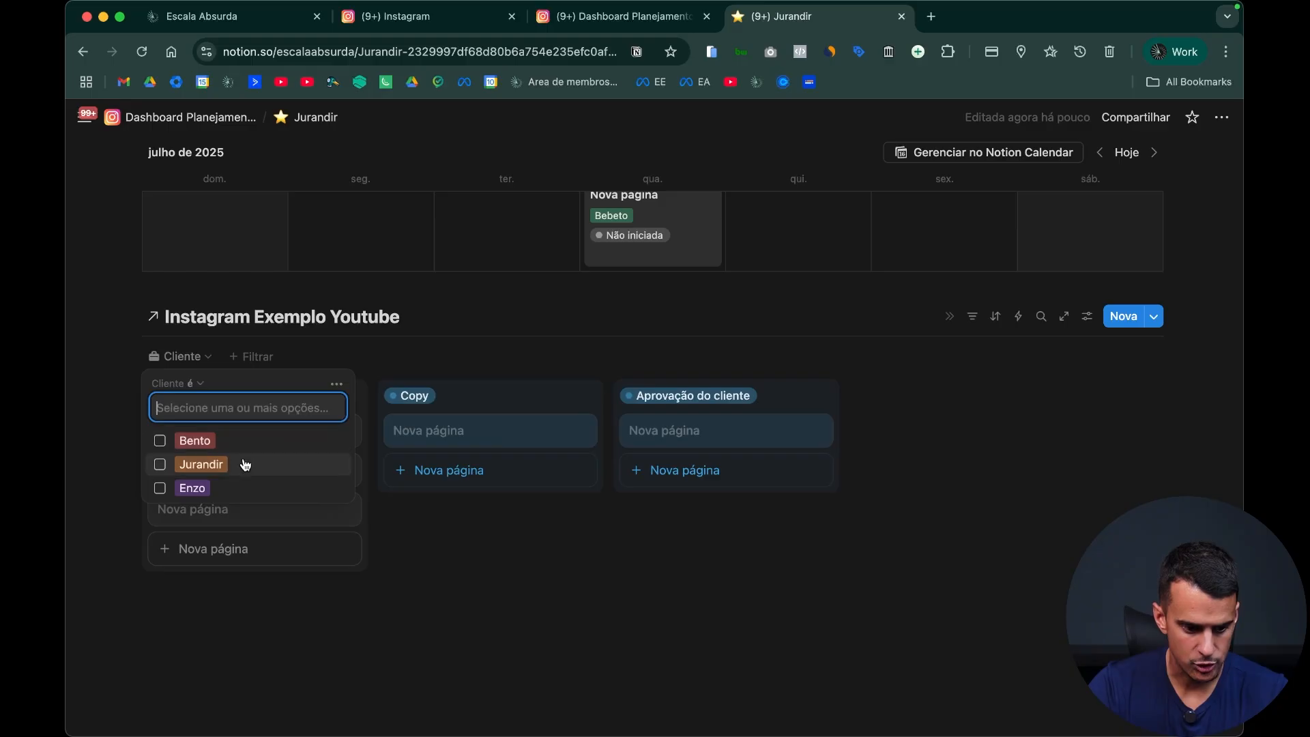
left_click(249, 461)
left_click(1009, 430)
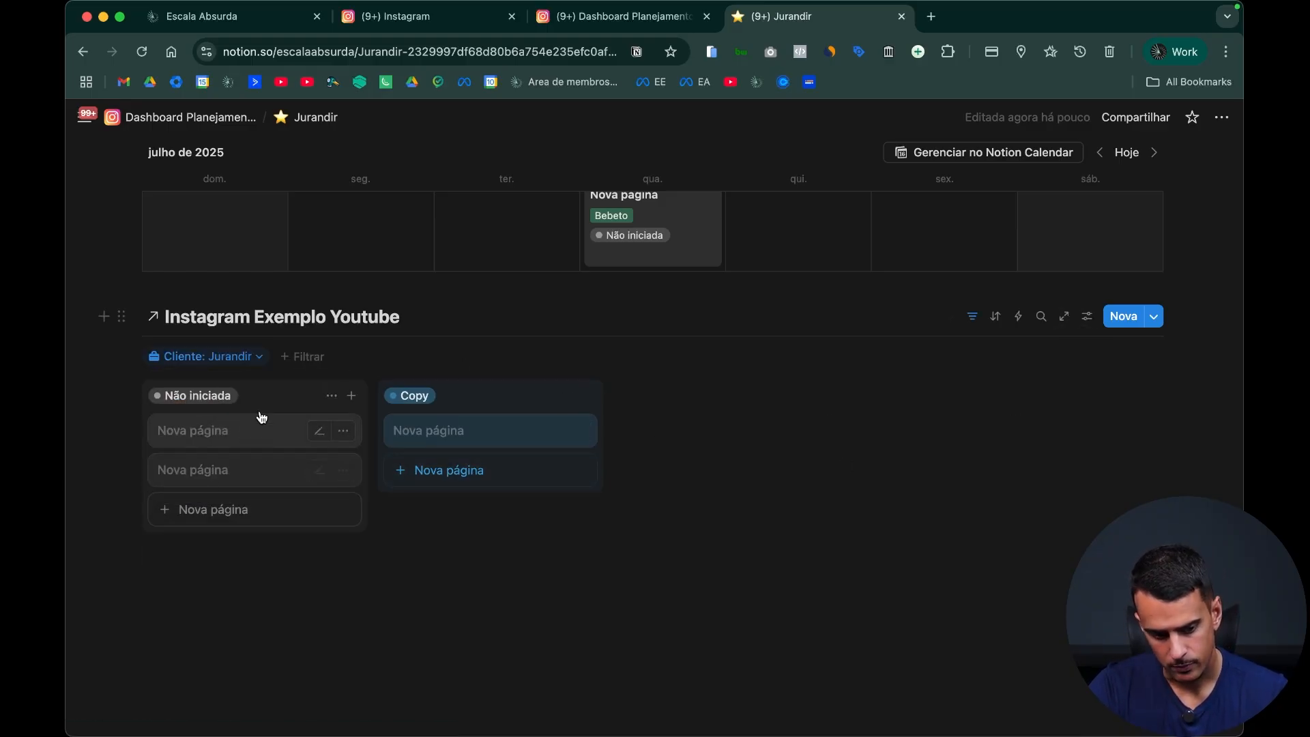
Step: Turn off hiding of empty groups in the board's Status grouping and look through all its columns
left_click(1087, 317)
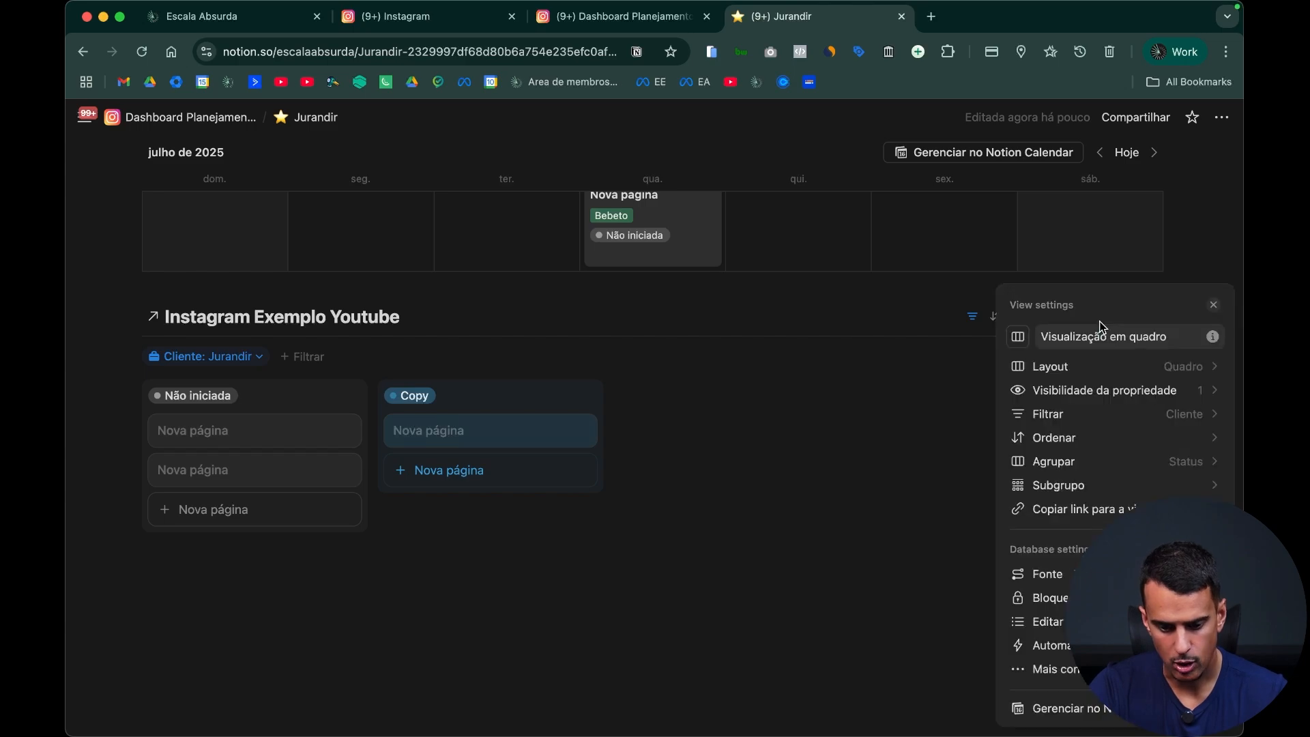
left_click(1112, 463)
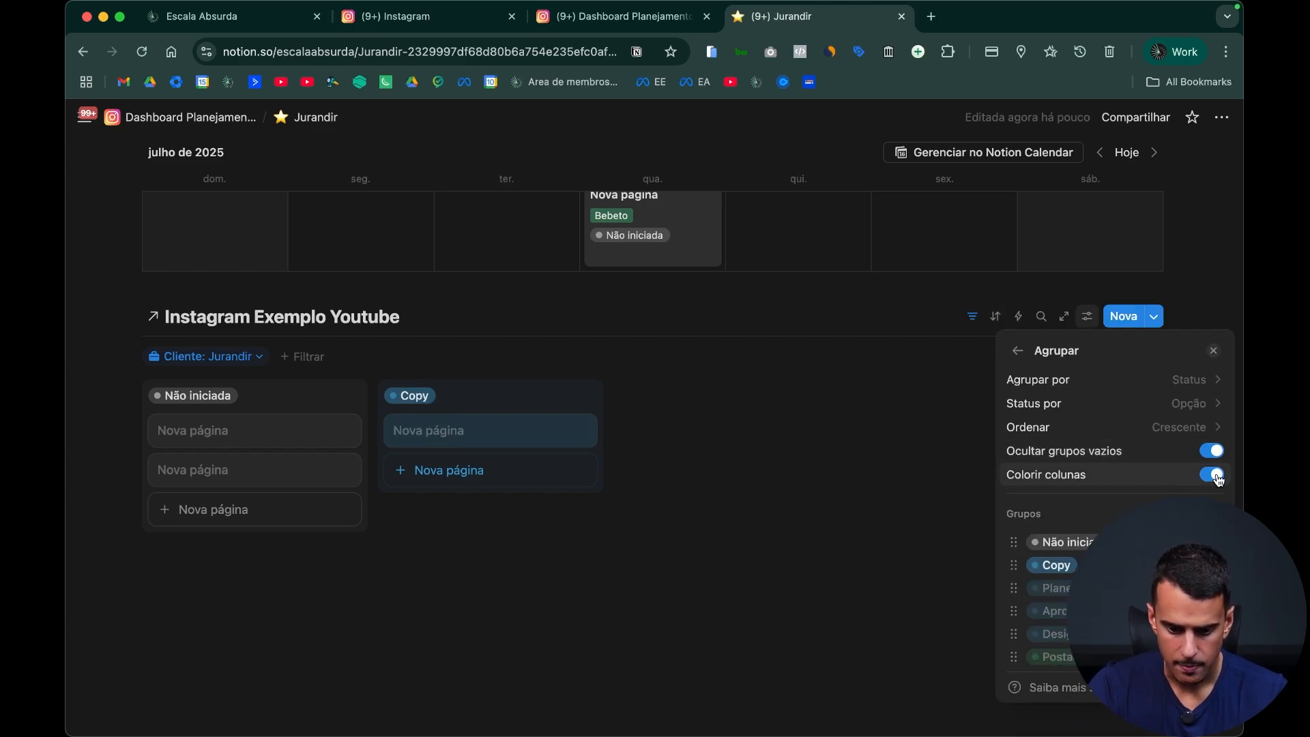
left_click(1213, 452)
left_click(591, 581)
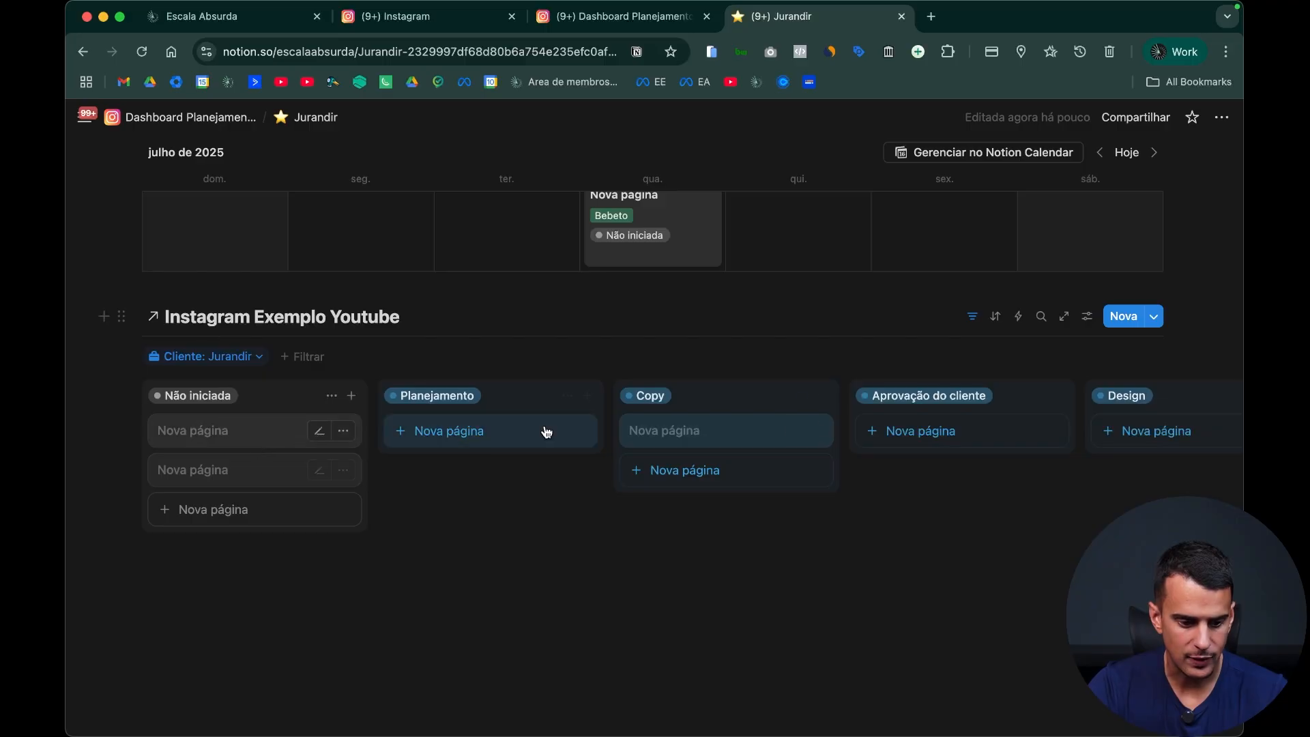
scroll(883, 424, "right", 10)
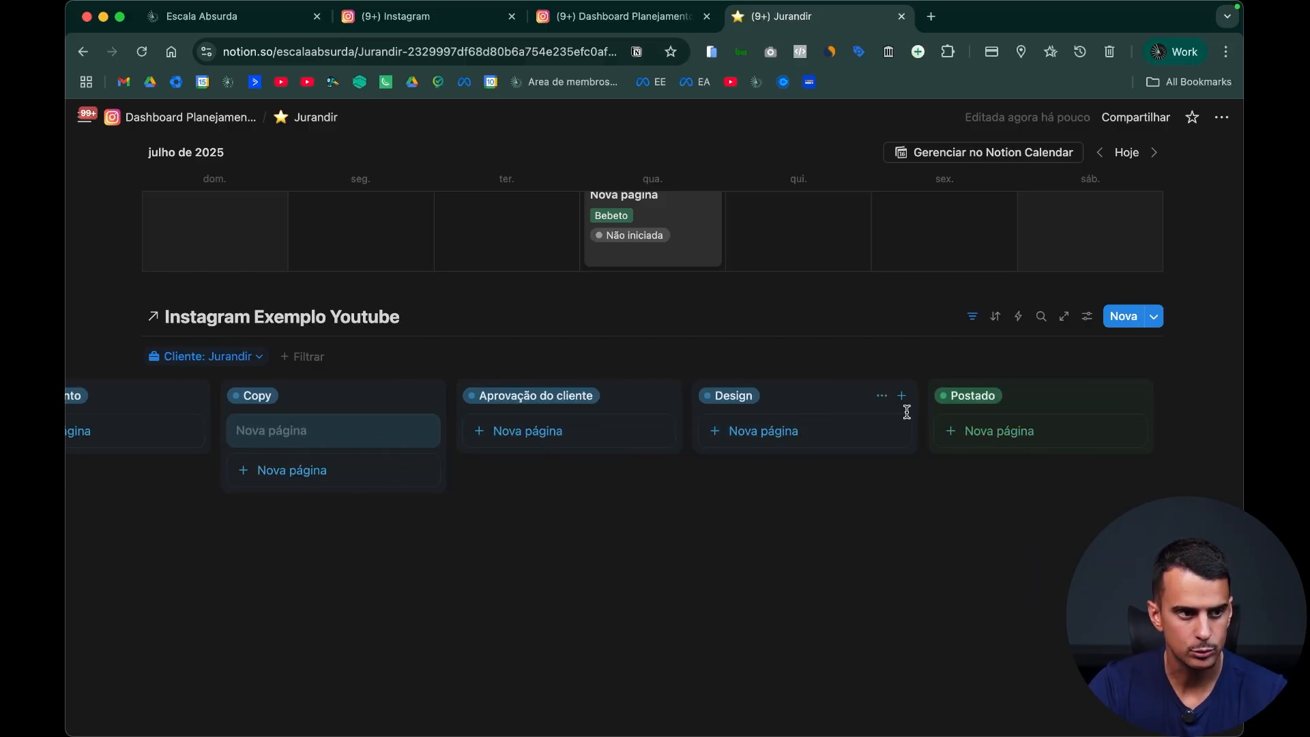
scroll(730, 383, "left", 1)
scroll(730, 383, "left", 5)
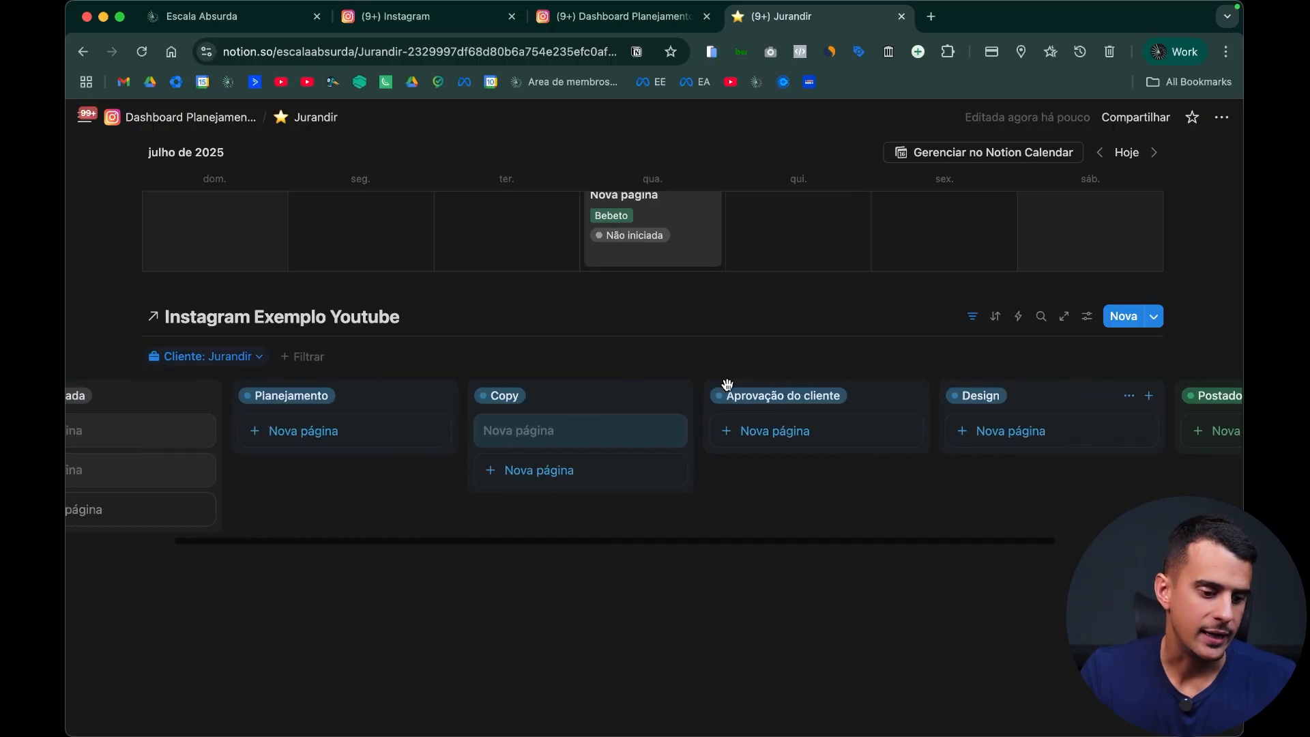
Step: Reopen the client page from the main dashboard and hide the linked database's title above the board
left_click(238, 120)
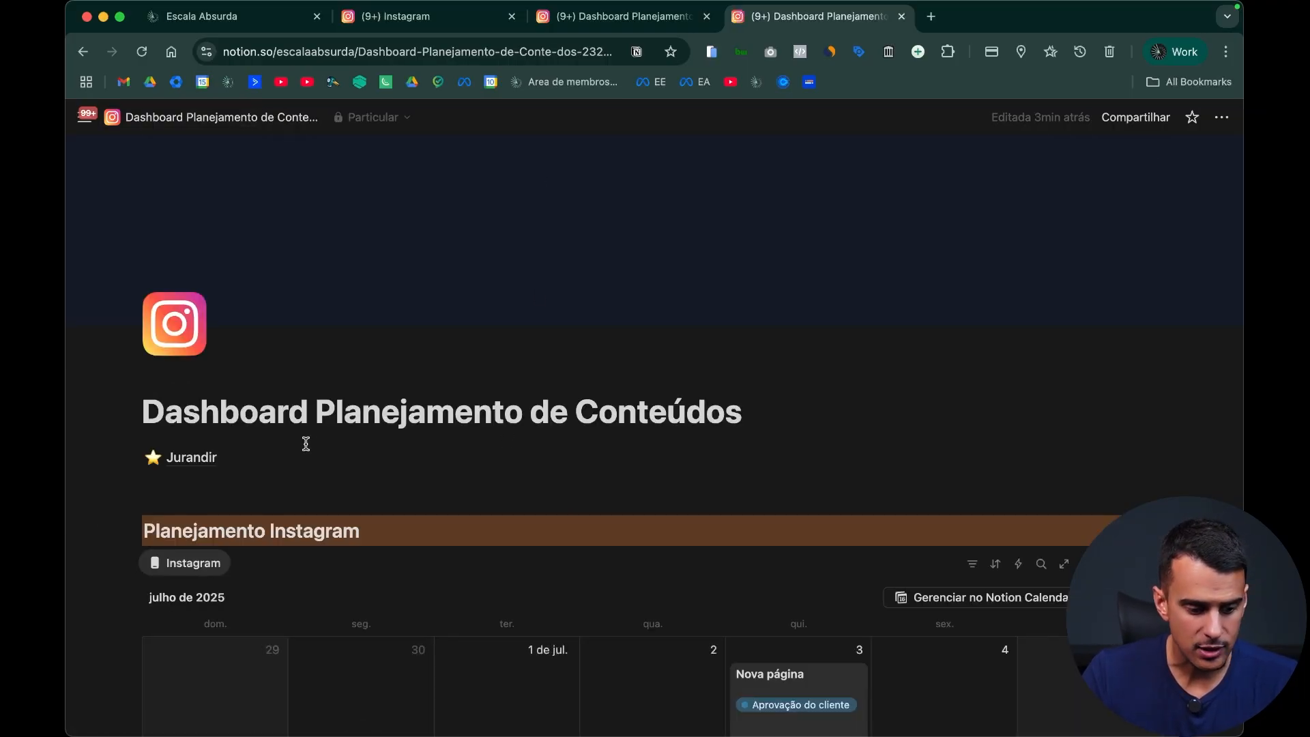
left_click(260, 453)
scroll(546, 449, "down", 5)
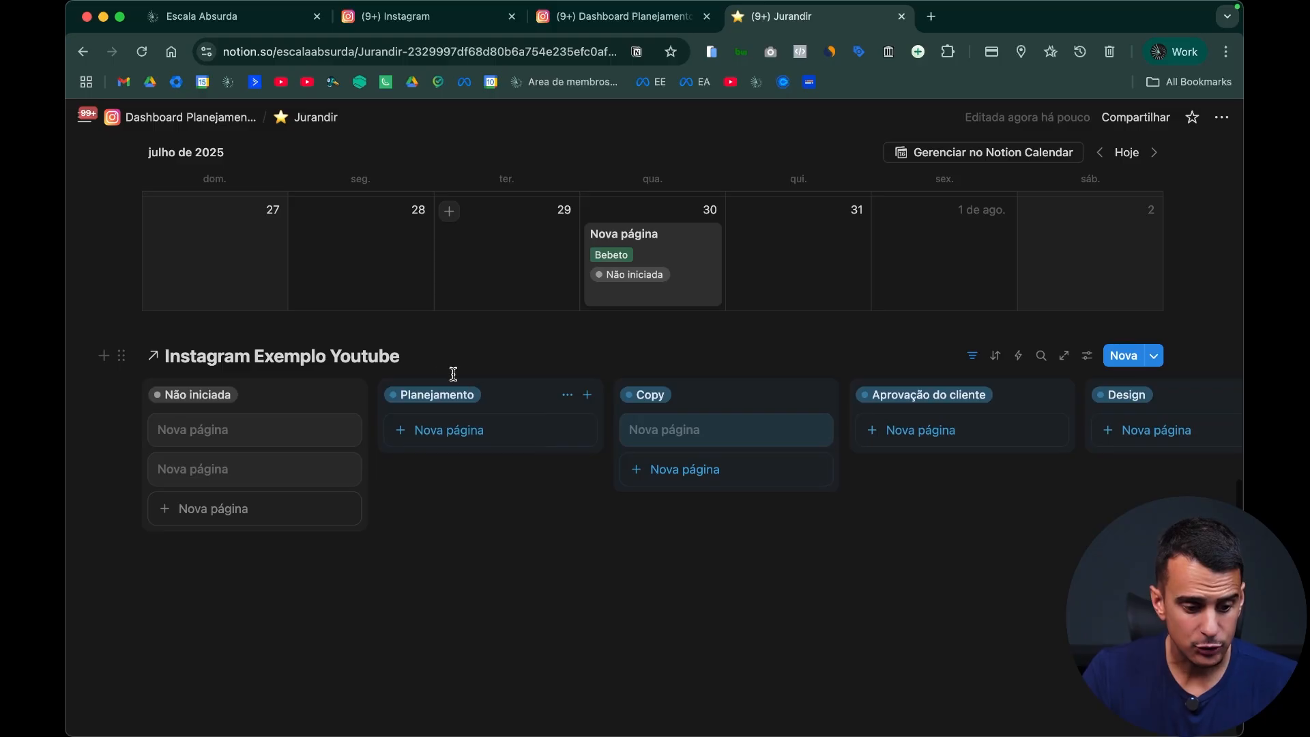
left_click(432, 355)
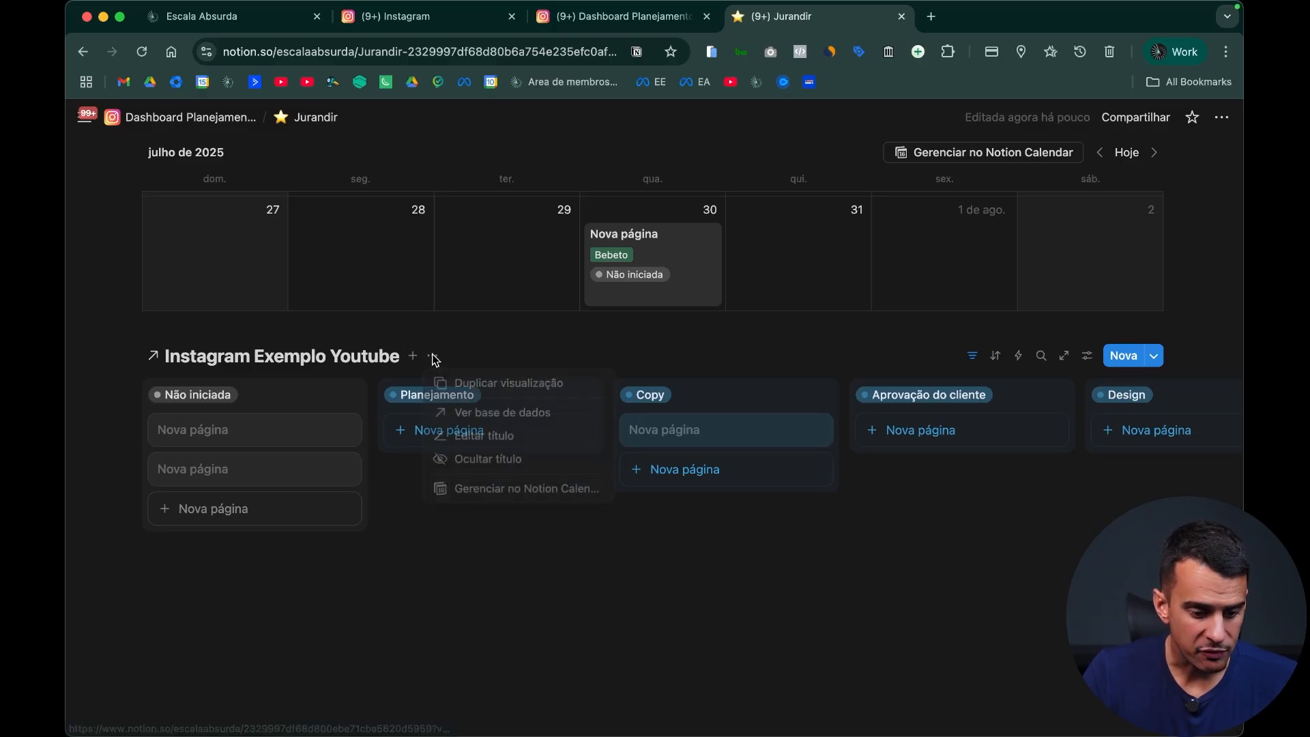
left_click(489, 462)
Step: Rename the client page's board view as "Planejamento de conteúdos"
left_click(274, 369)
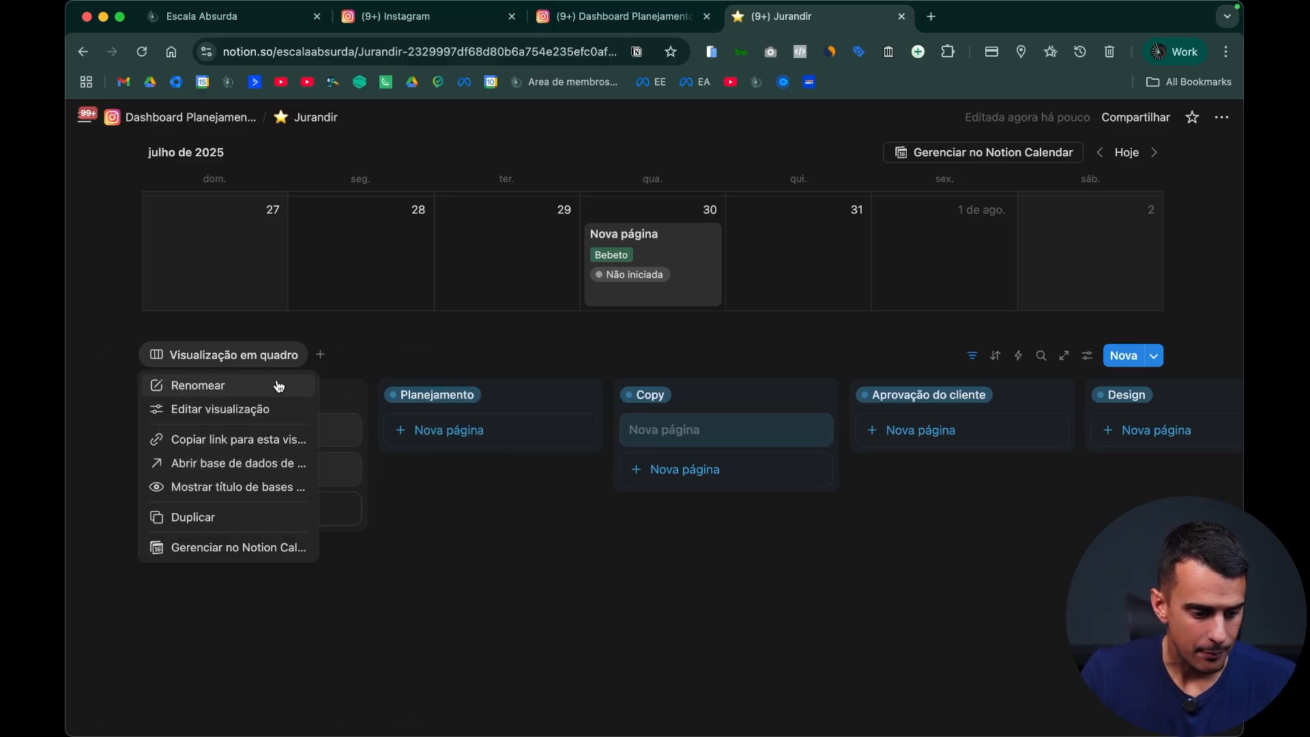
left_click(278, 383)
key("alt+shift+Left")
key("alt+shift+Left")
key("alt+shift+Left")
type("Qua")
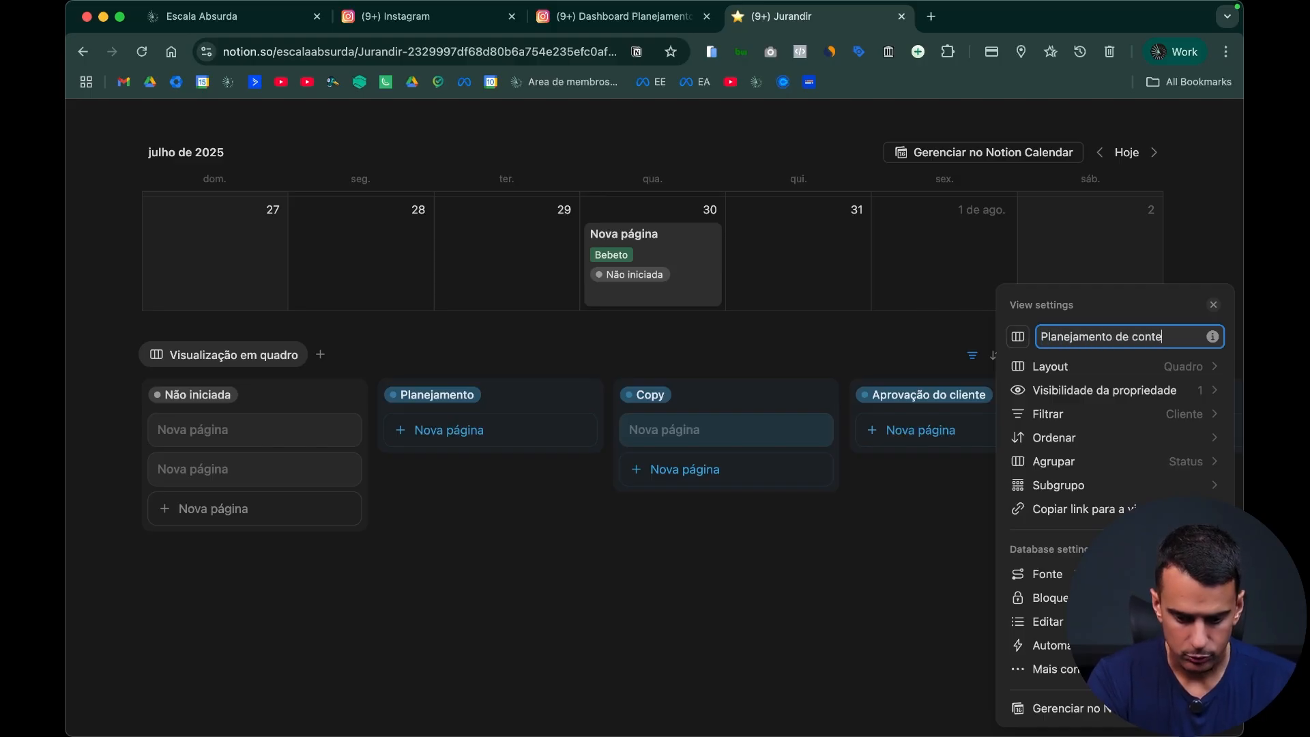
type("s")
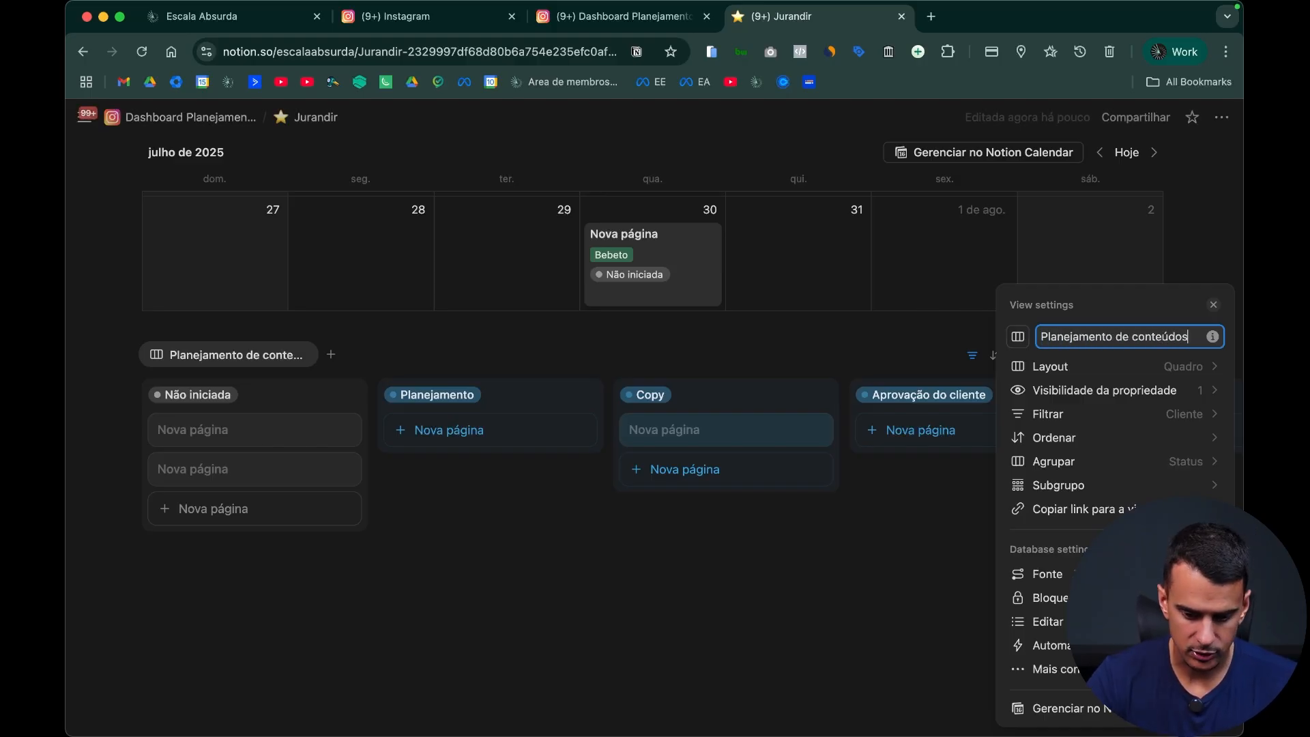
left_click(728, 523)
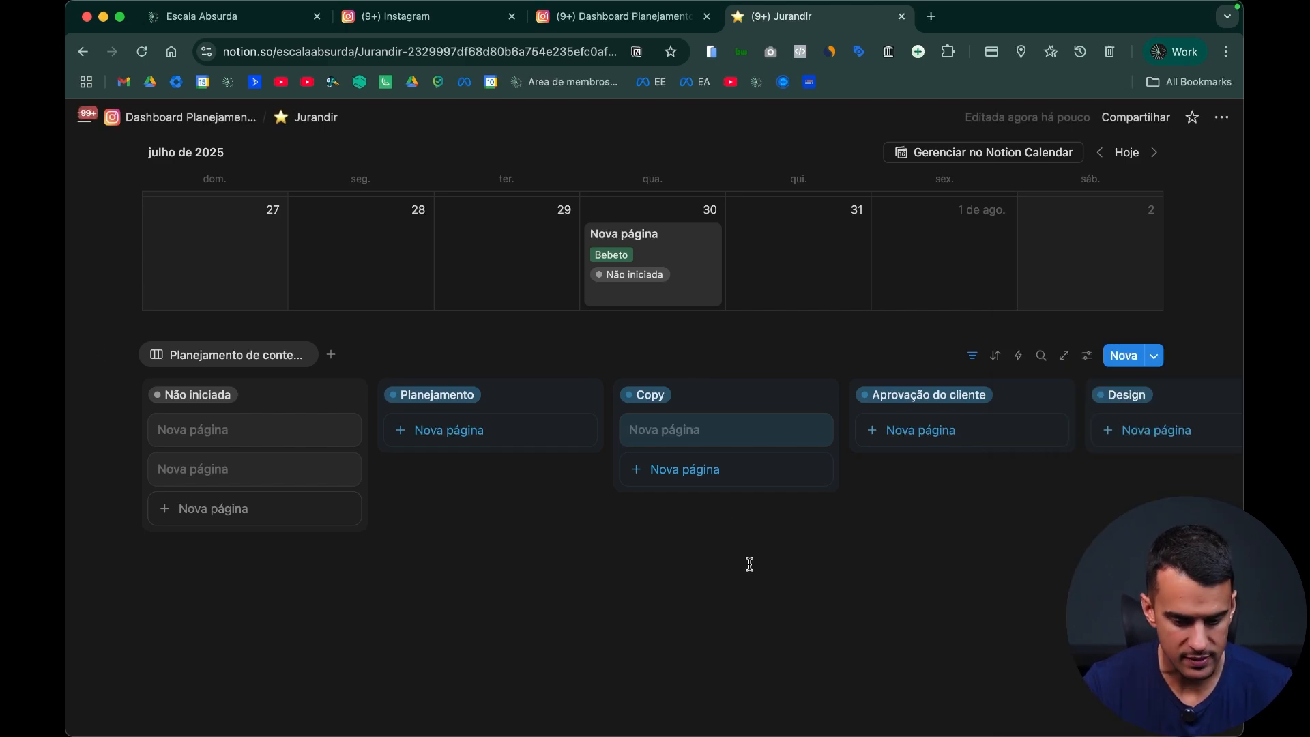
Step: Return to the main dashboard and check the Cliente options of the 23 July post without changing them
scroll(748, 564, "up", 3)
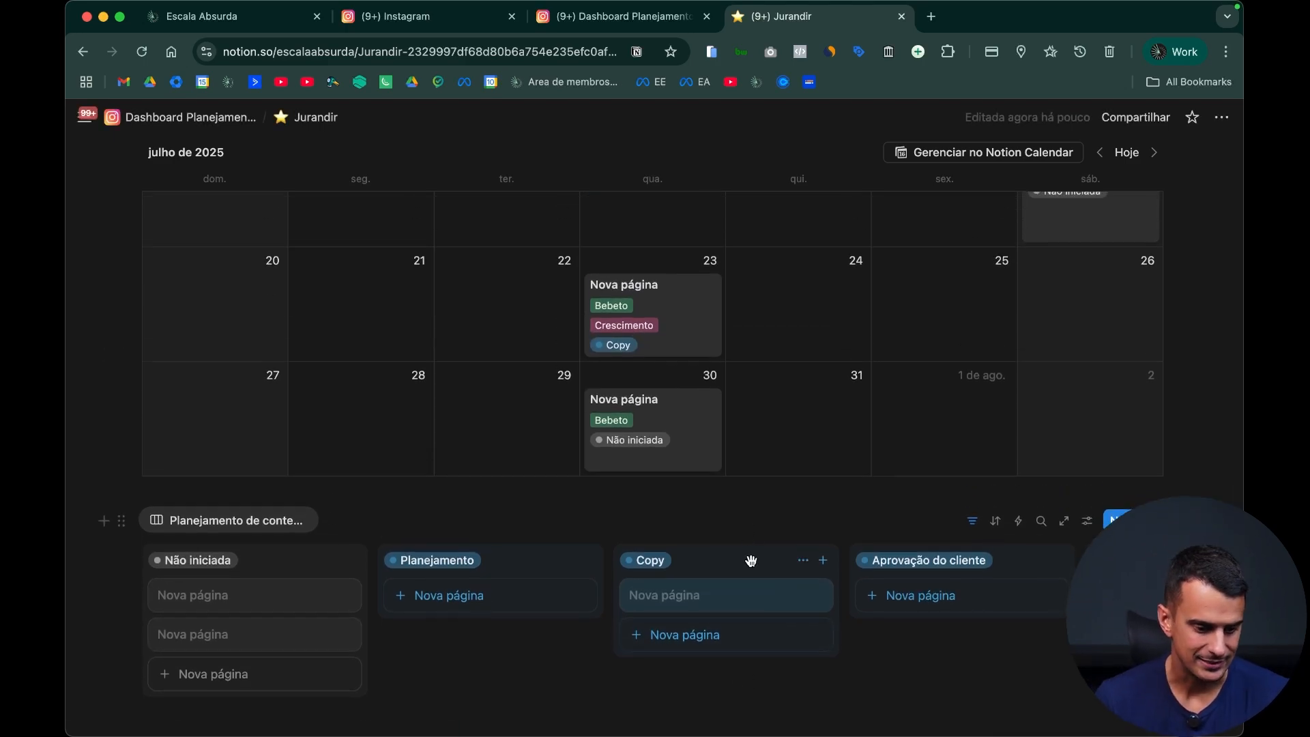
scroll(361, 573, "up", 10)
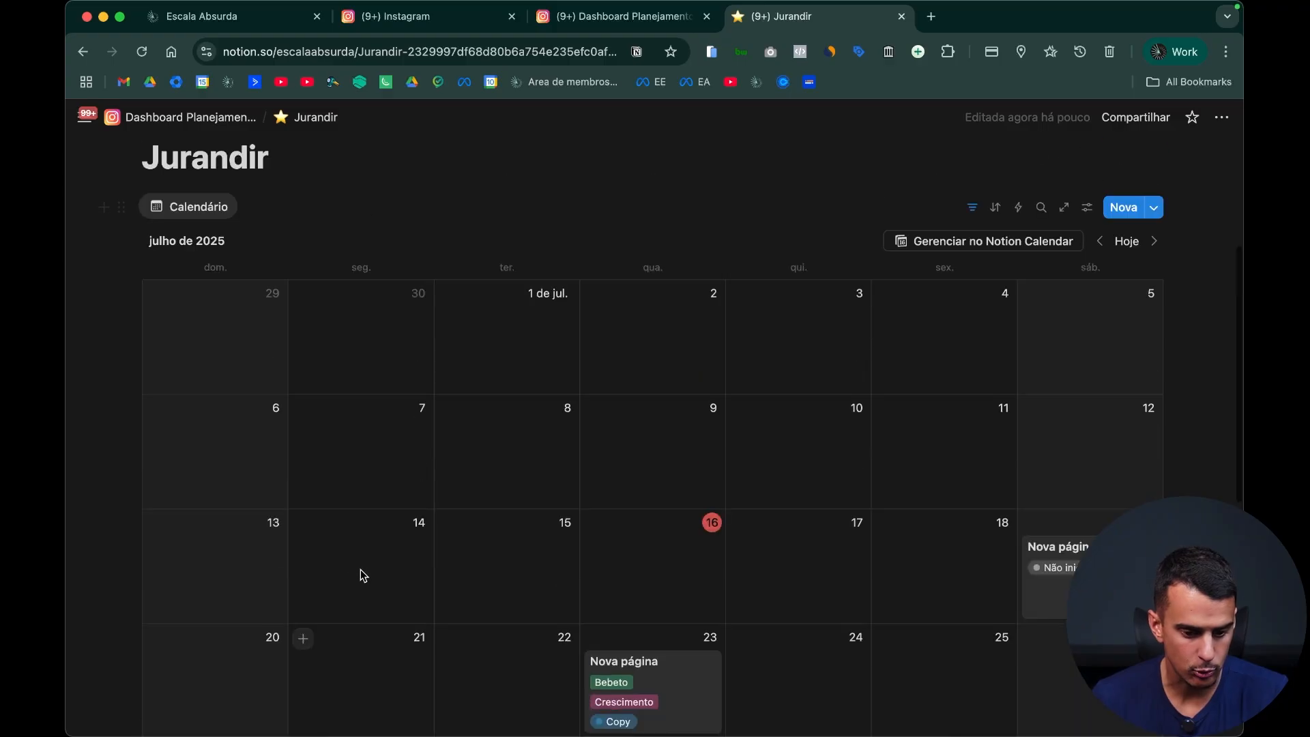
left_click(166, 129)
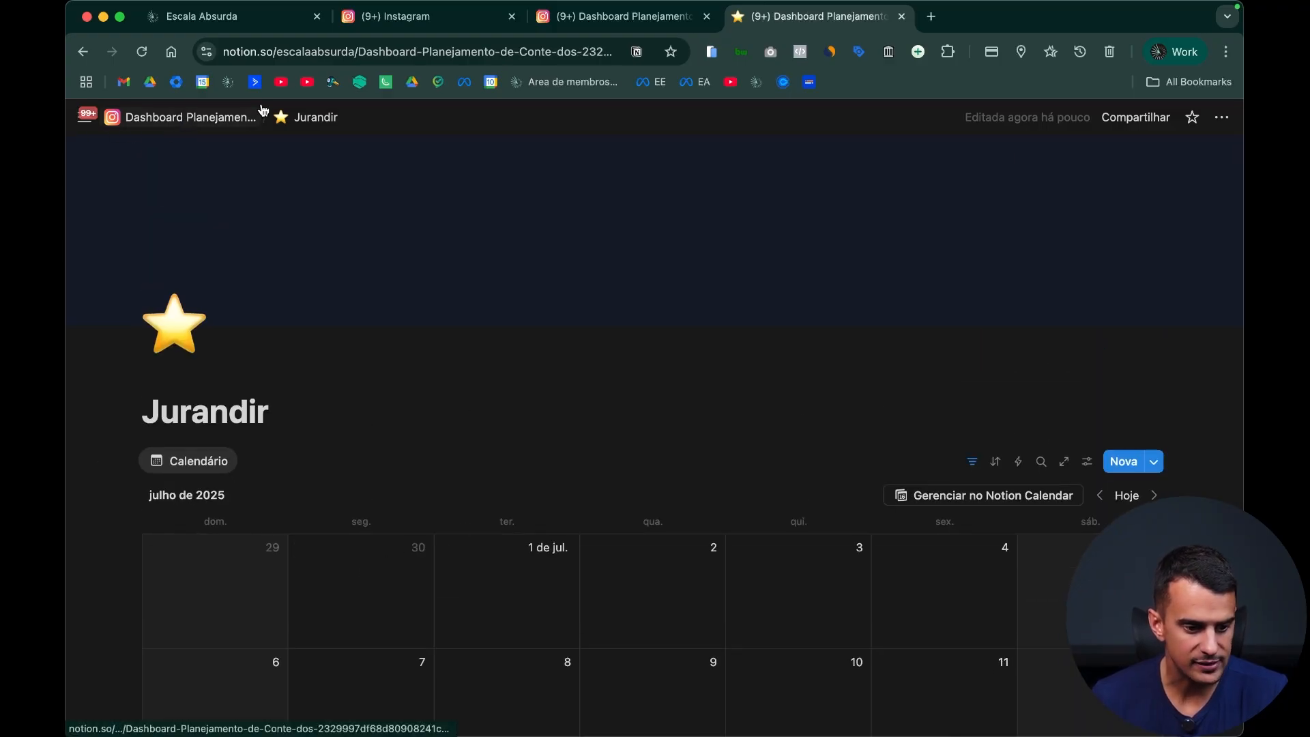
scroll(539, 364, "down", 7)
scroll(681, 471, "down", 6)
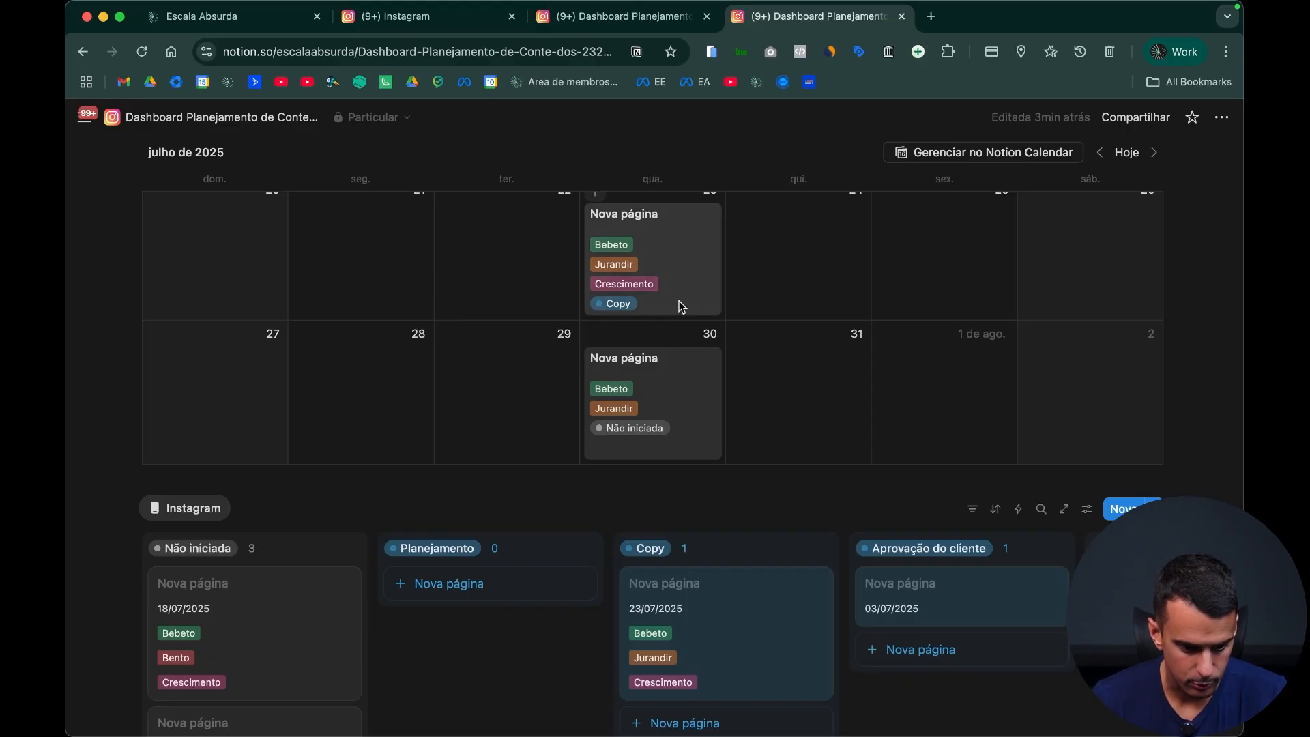
left_click(676, 269)
left_click(554, 305)
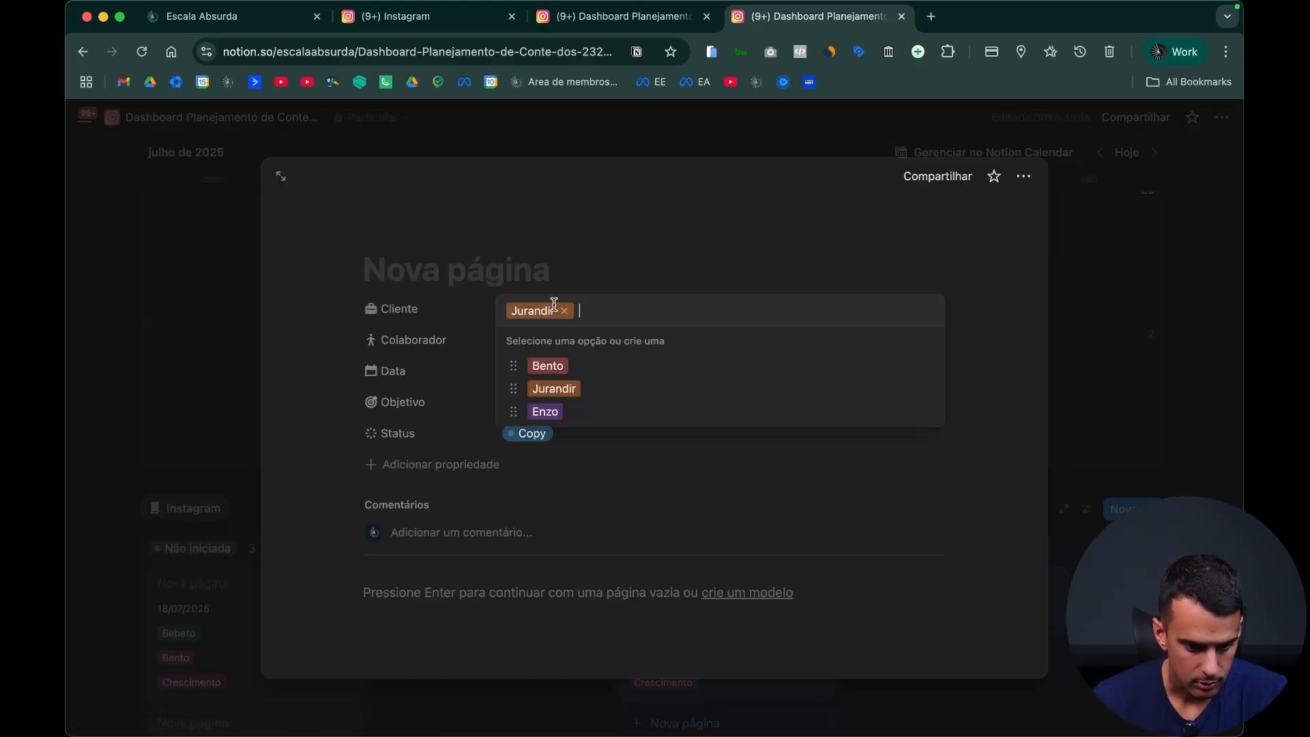
key("Escape")
key("Escape")
Step: Duplicate the client subpage twice on the dashboard and arrange the three page links side by side in columns
scroll(386, 453, "up", 10)
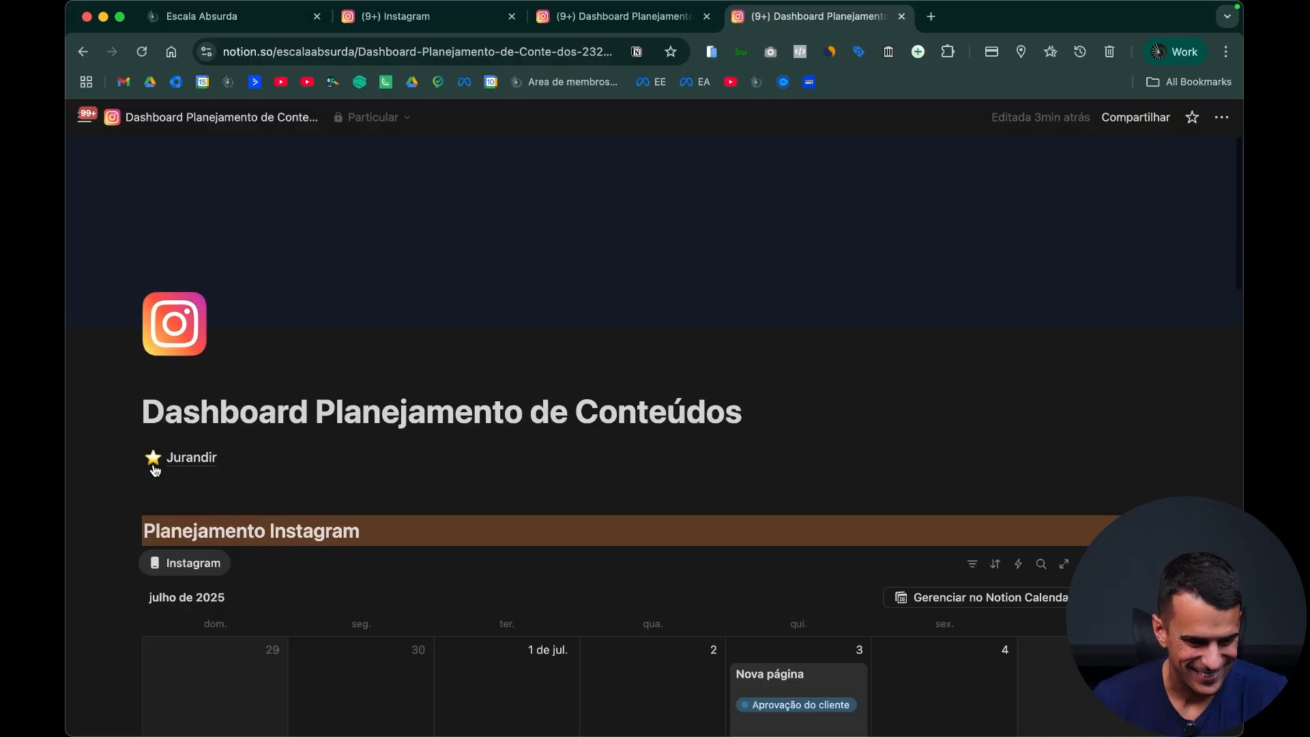
left_click(128, 457)
key("super+d")
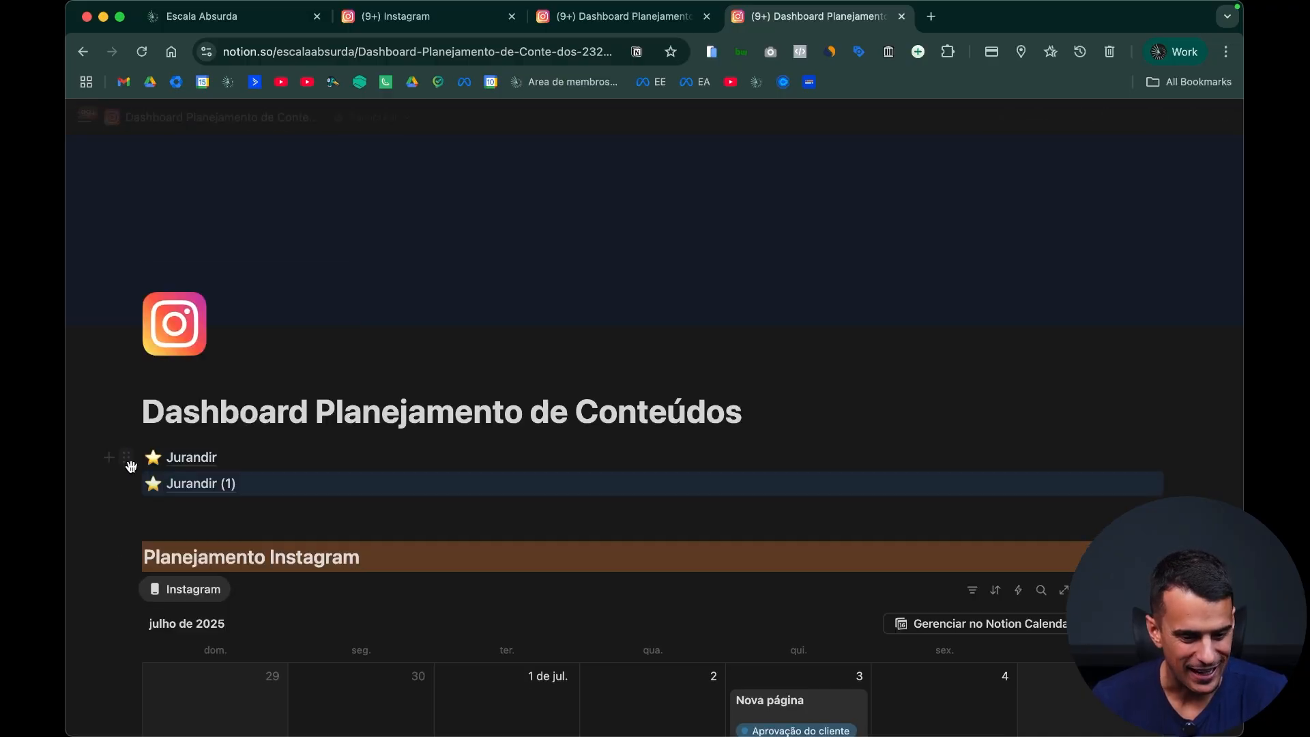
key("super+d")
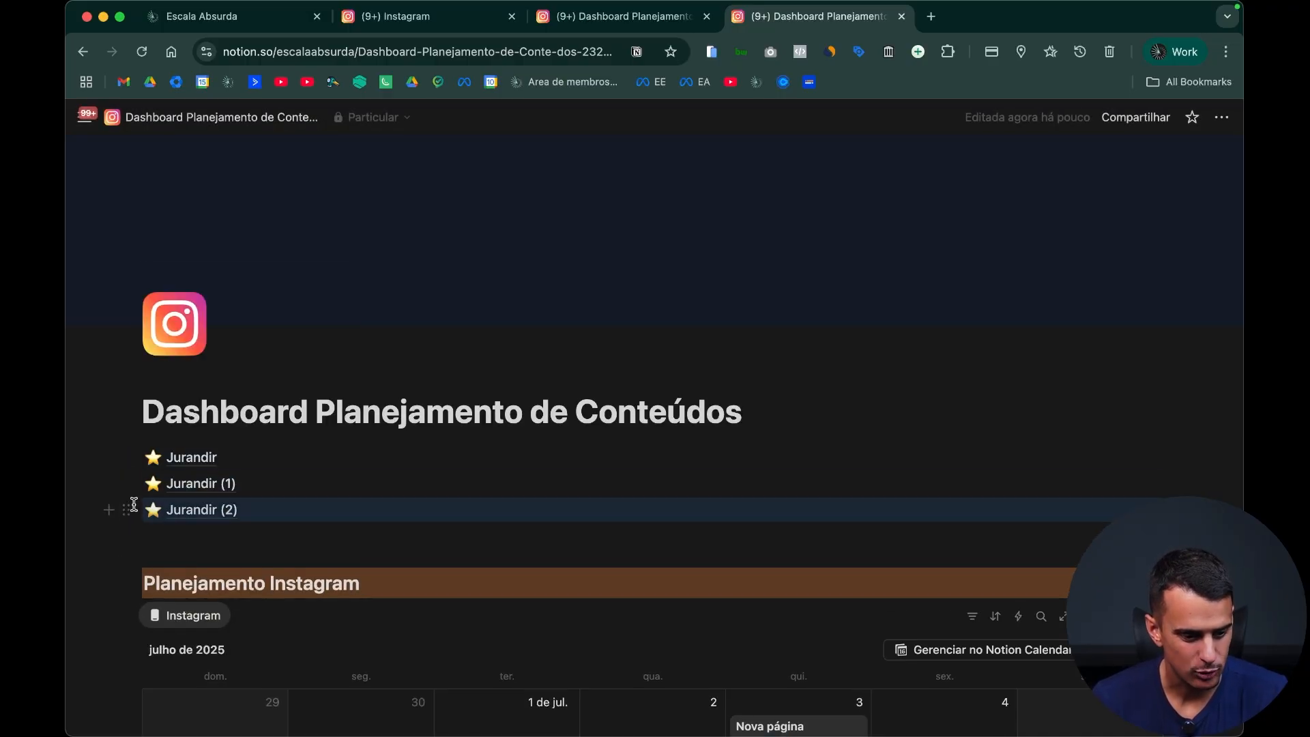
left_click_drag(130, 486, 1170, 459)
left_click_drag(131, 504, 1191, 468)
Step: Insert a level-2 heading "Clientes" above the client page links and give it a brownish background
key("Return")
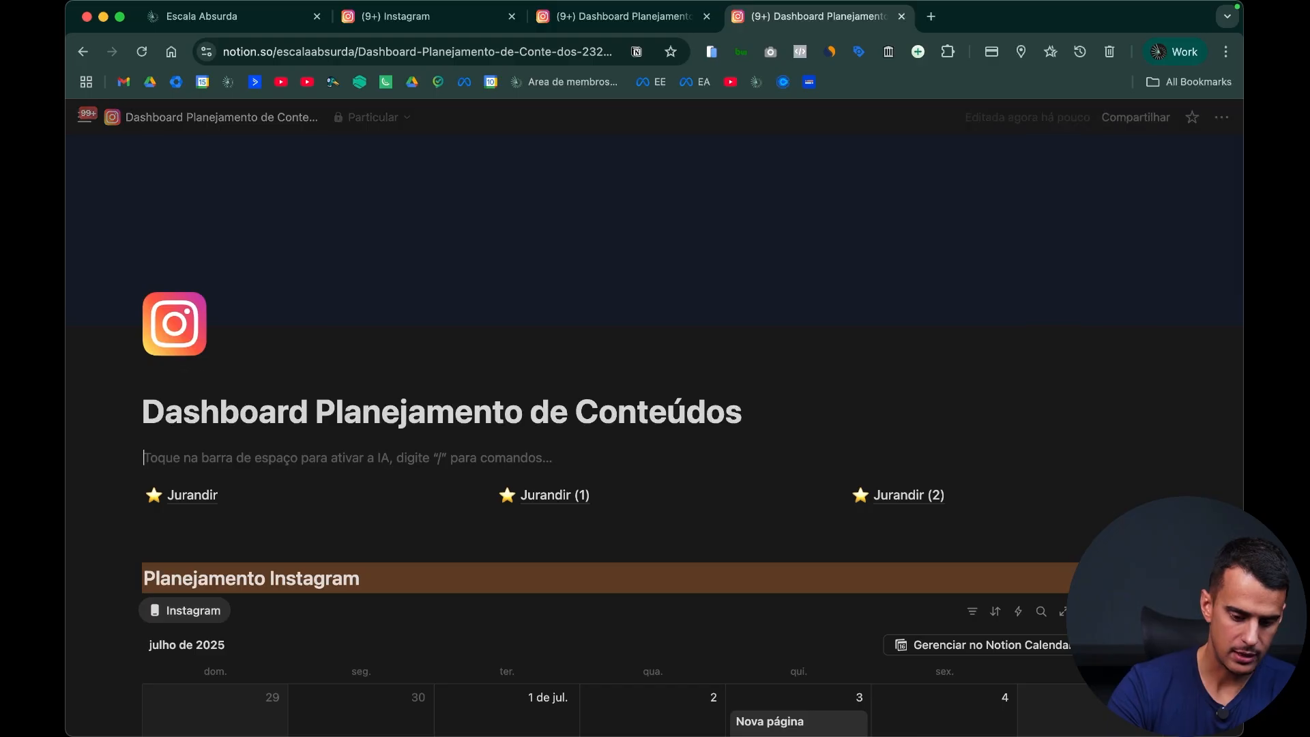
type("## Cl")
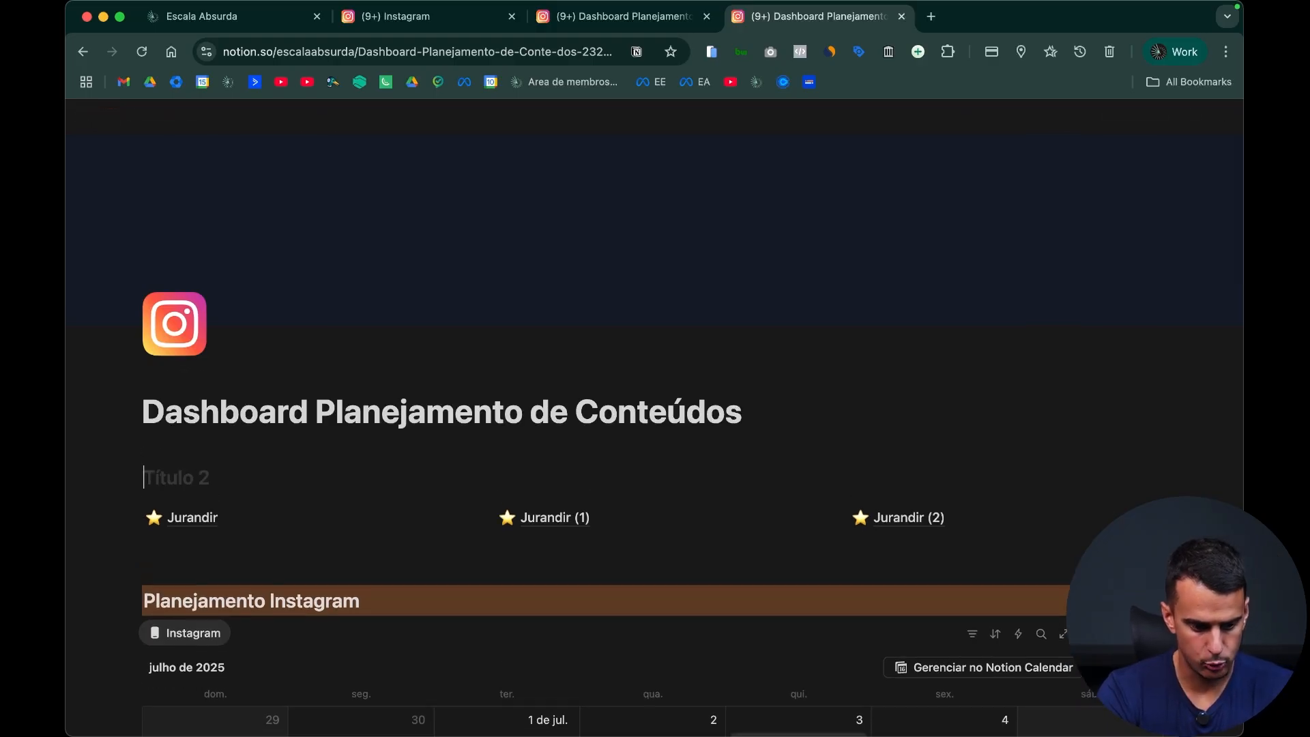
left_click(132, 476)
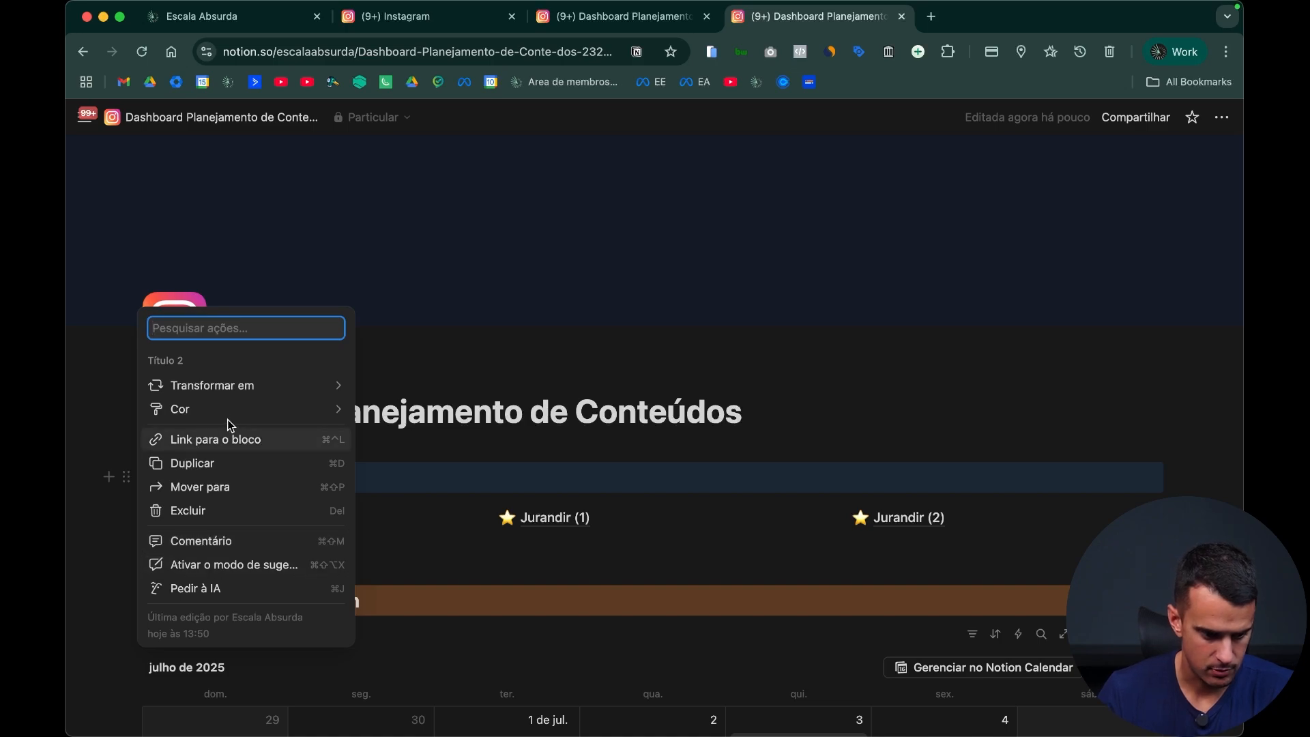
mouse_move(292, 420)
left_click(424, 628)
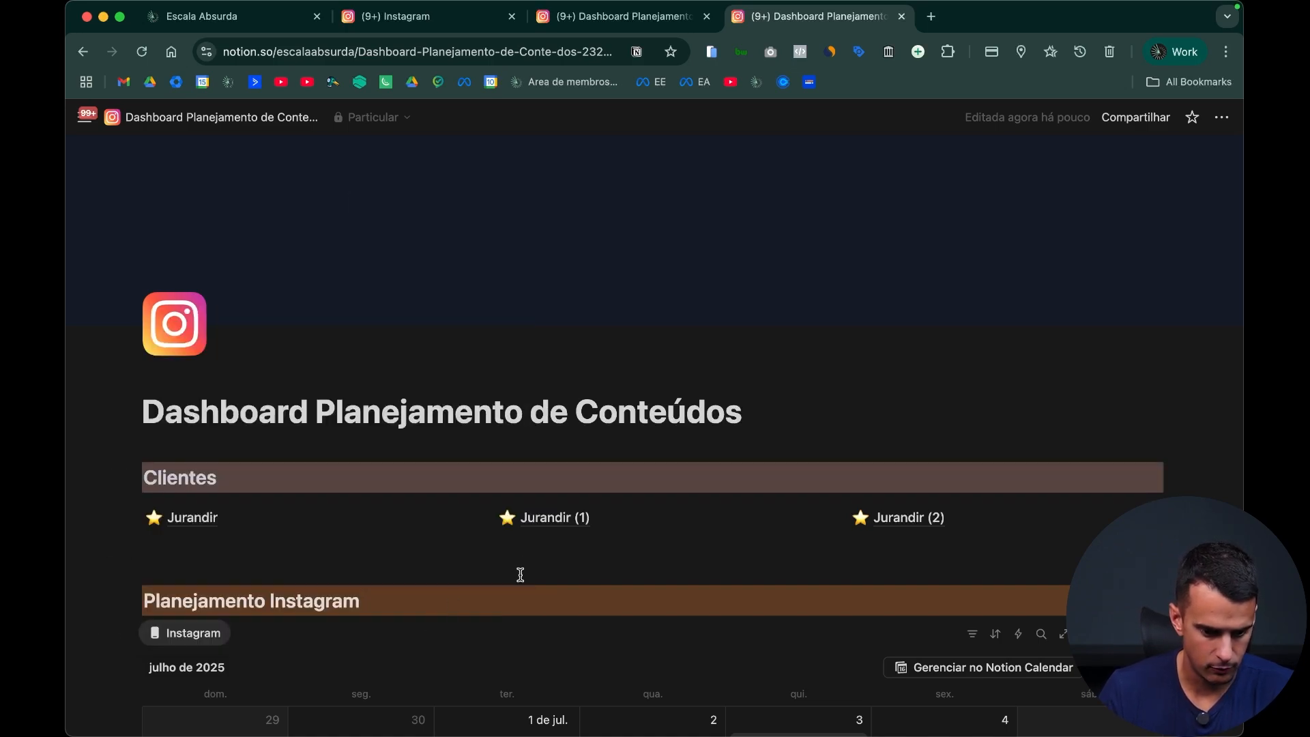
Step: Open the first duplicated client page and rename it with the second client's name
left_click(578, 517)
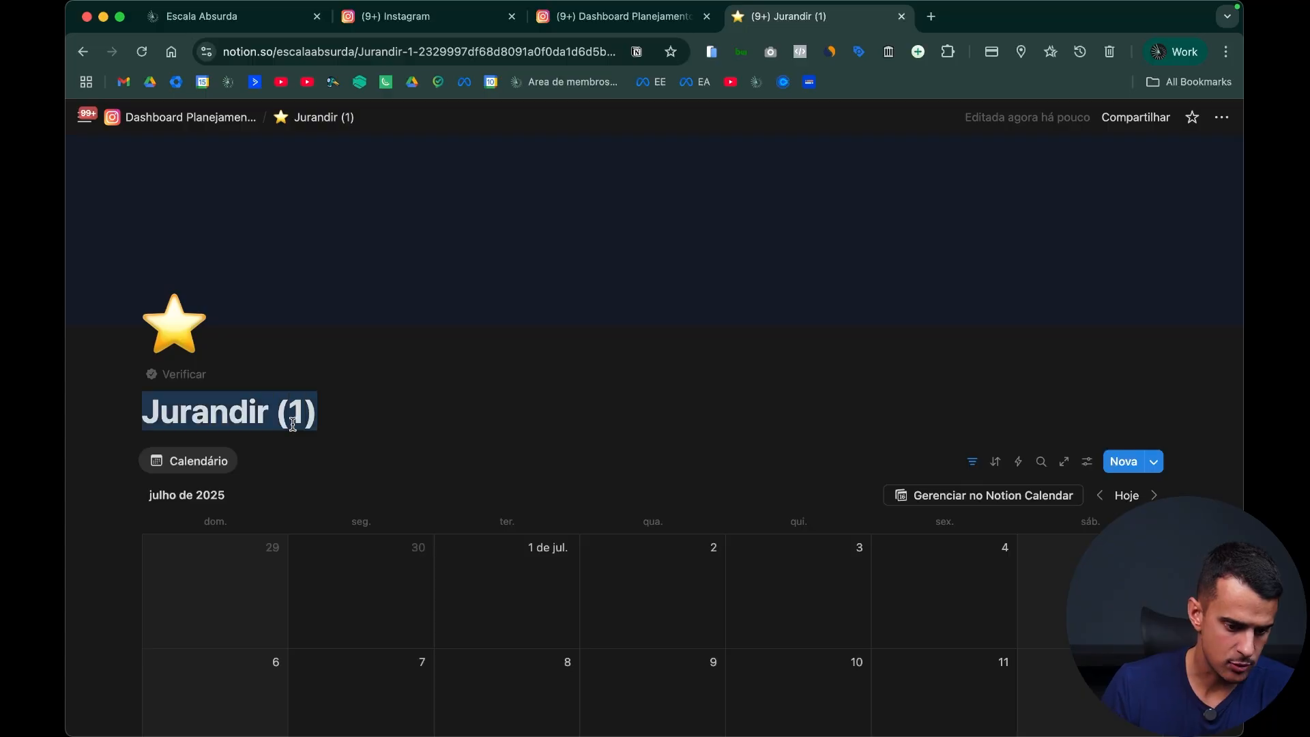
triple_click(295, 411)
type("Enzo")
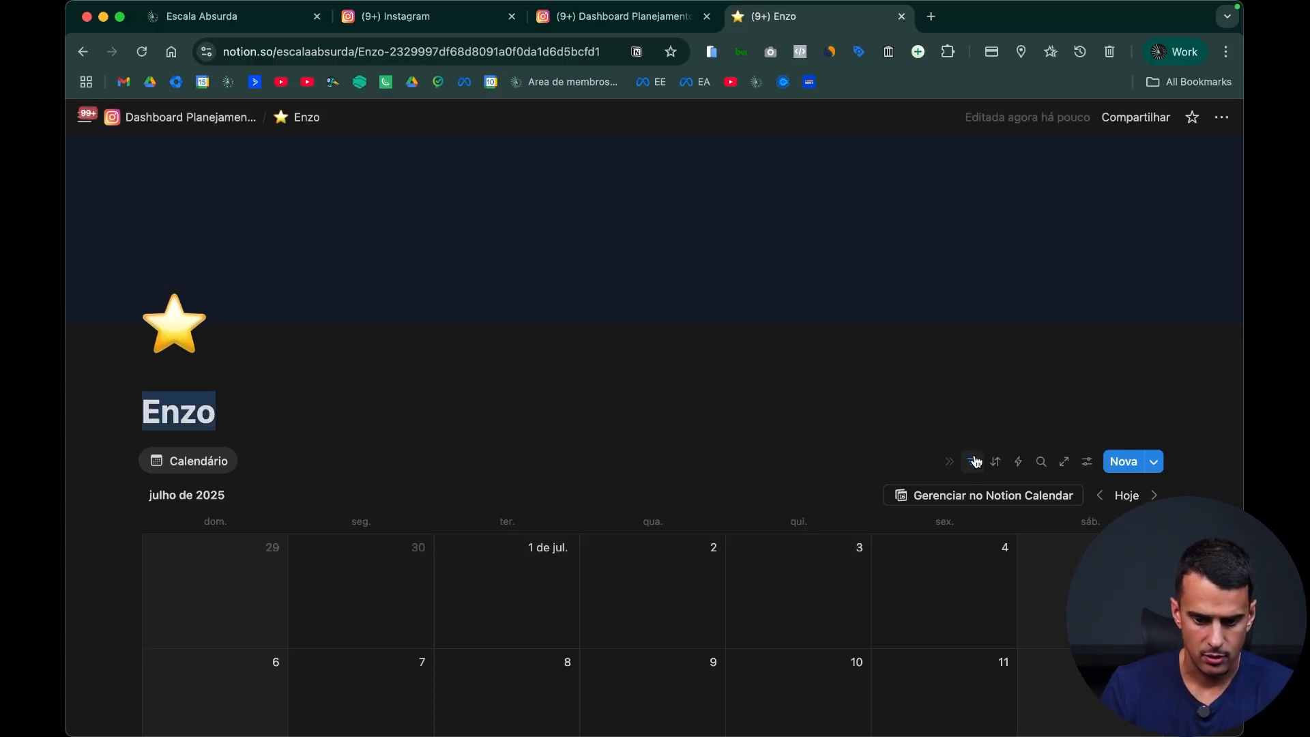
Step: Change the calendar's Cliente filter on this page so that only the second client's option is ticked
left_click(973, 462)
left_click(205, 502)
left_click(159, 609)
left_click(160, 633)
left_click(780, 392)
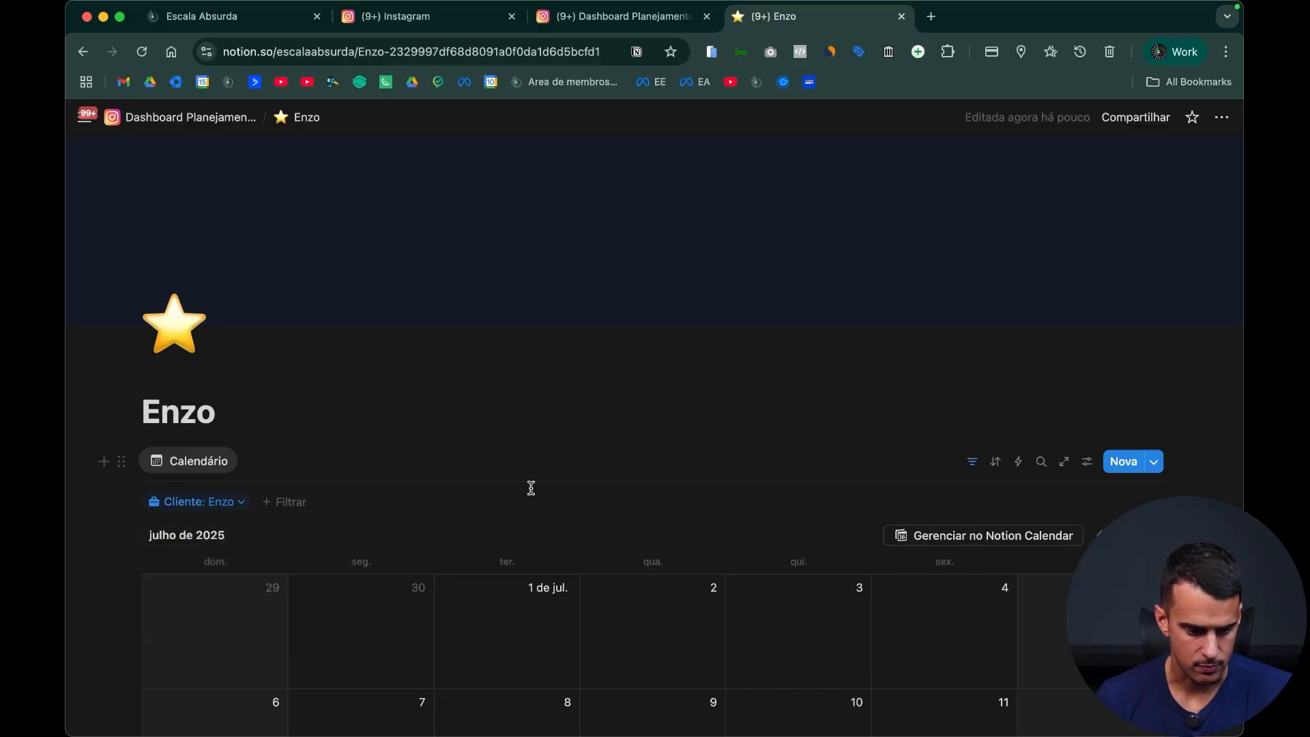
Step: Set the Cliente filter of the "Planejamento de conteúdos" board on the same page to the second client only
scroll(532, 490, "down", 12)
left_click(985, 365)
left_click(978, 363)
left_click(992, 362)
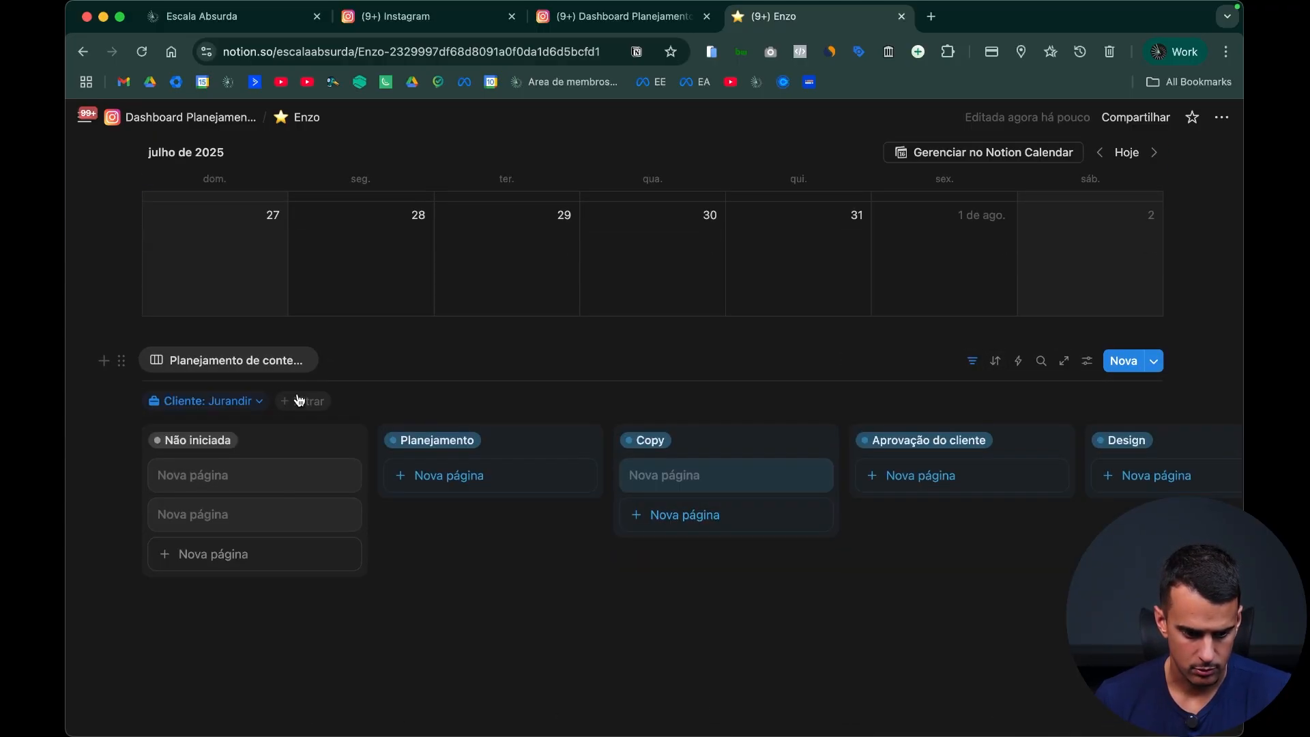
left_click(225, 403)
left_click(218, 533)
left_click(217, 514)
left_click(883, 352)
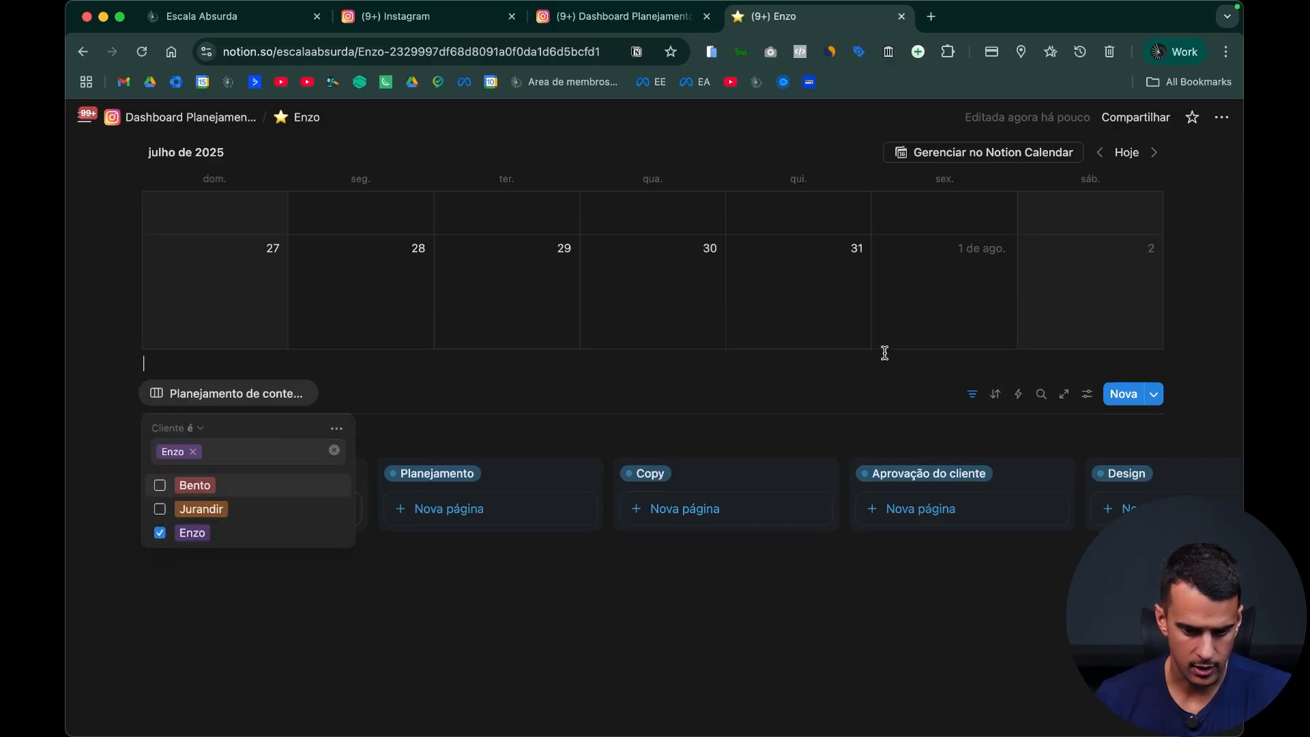
Step: Review the second client's page and return to the main dashboard to look over its client links, calendar and board
scroll(535, 537, "up", 5)
scroll(546, 532, "up", 5)
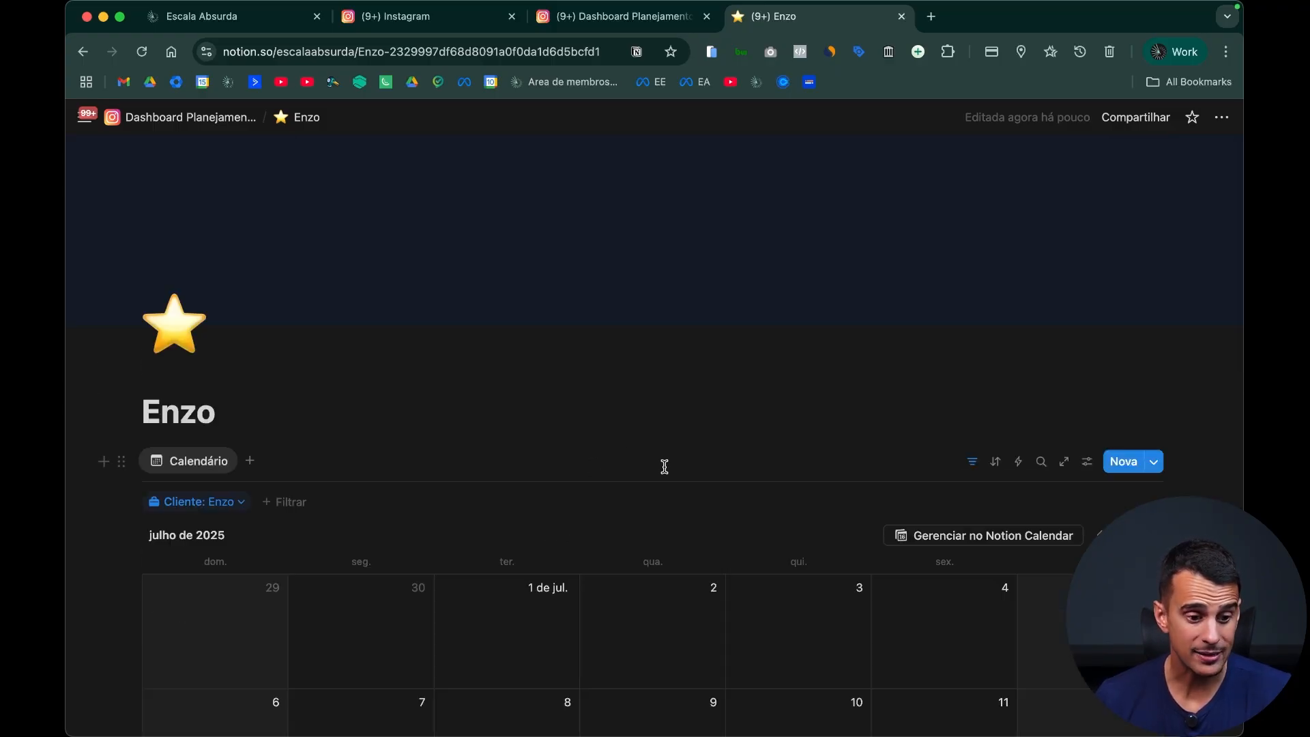
scroll(614, 287, "down", 1)
scroll(454, 348, "up", 3)
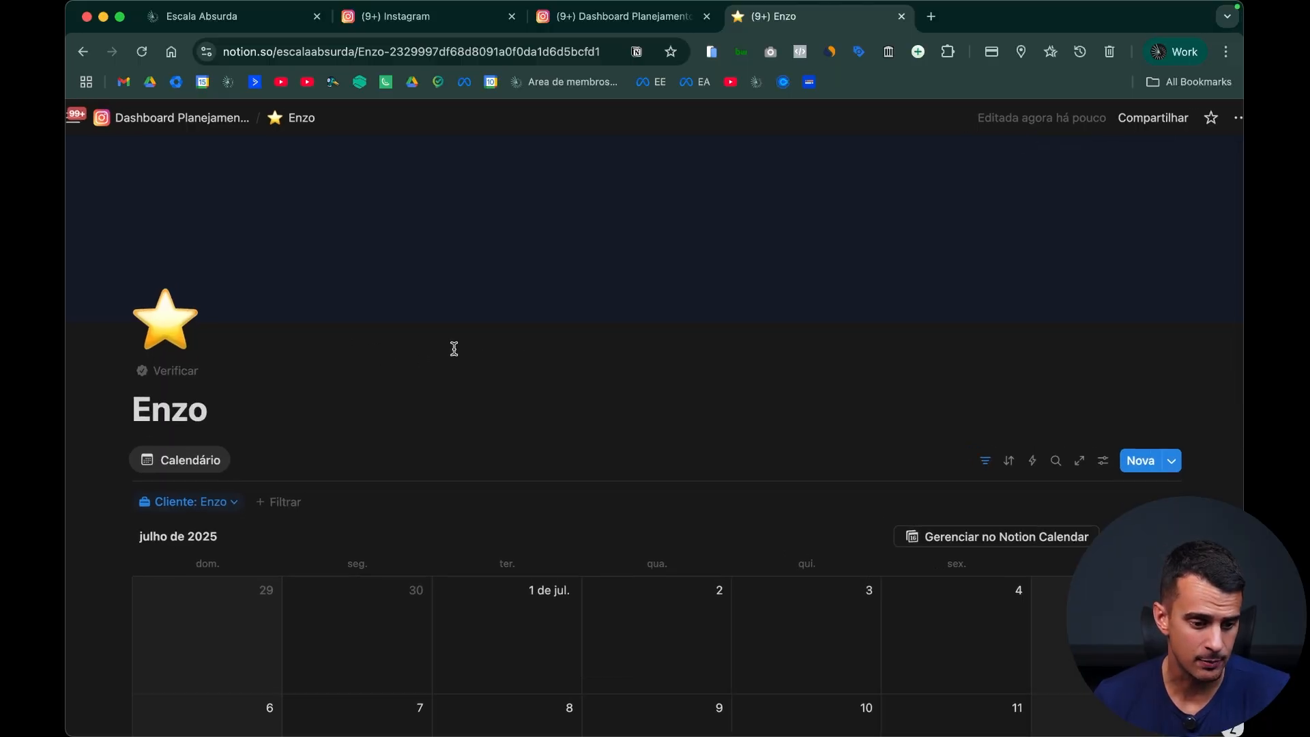
scroll(205, 348, "down", 1)
scroll(233, 342, "down", 2)
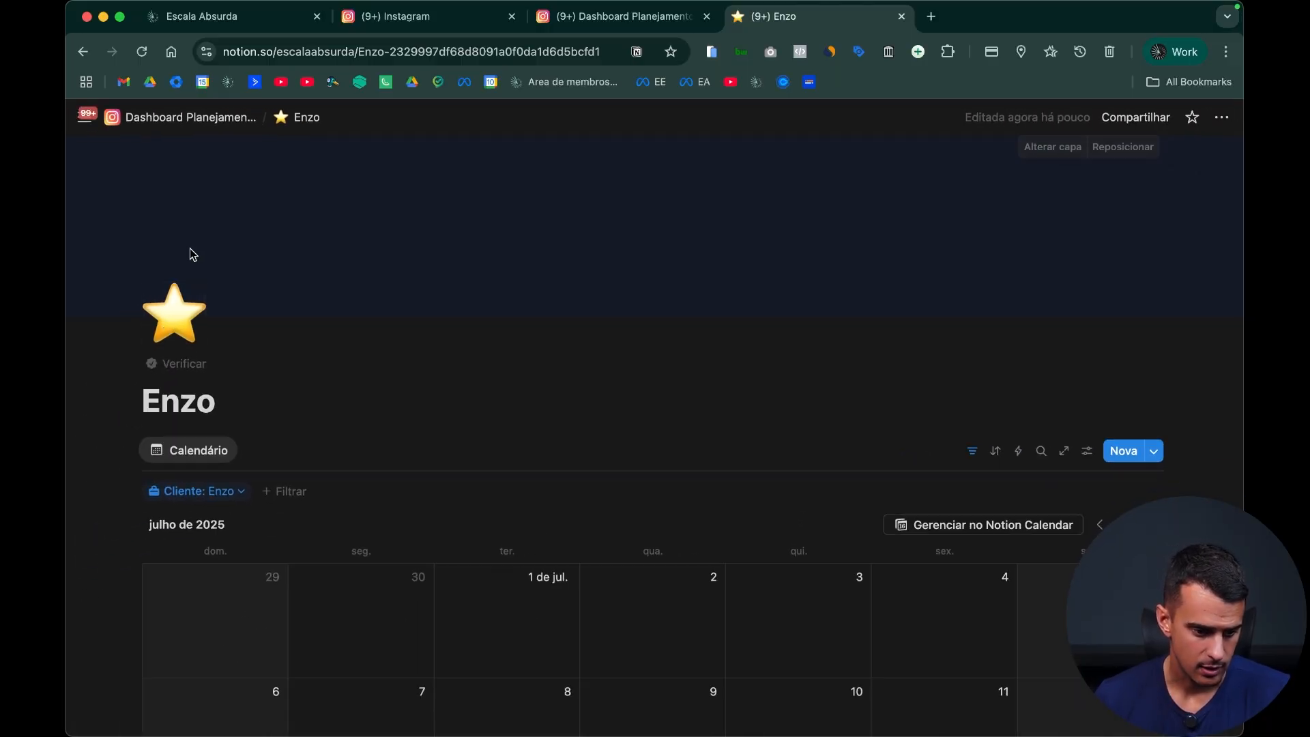
left_click(197, 121)
scroll(769, 394, "down", 4)
mouse_move(939, 243)
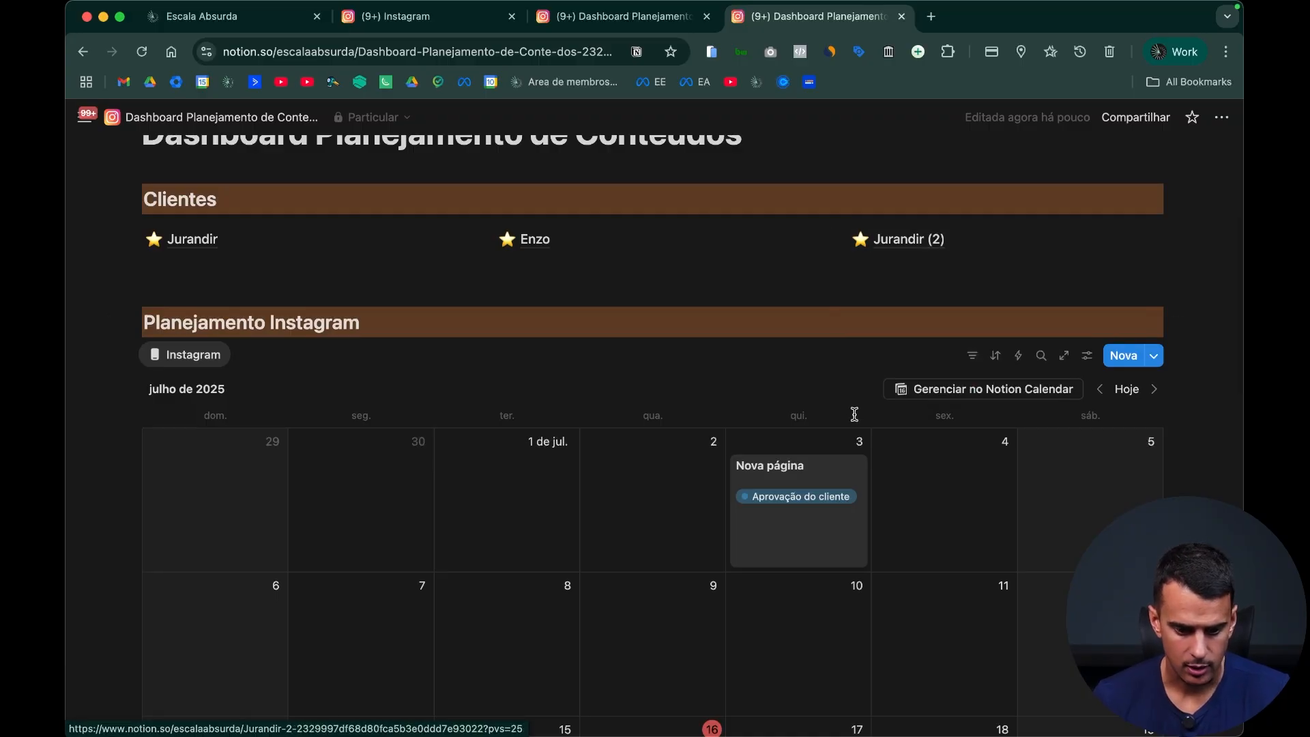
scroll(818, 409, "down", 8)
scroll(743, 386, "down", 4)
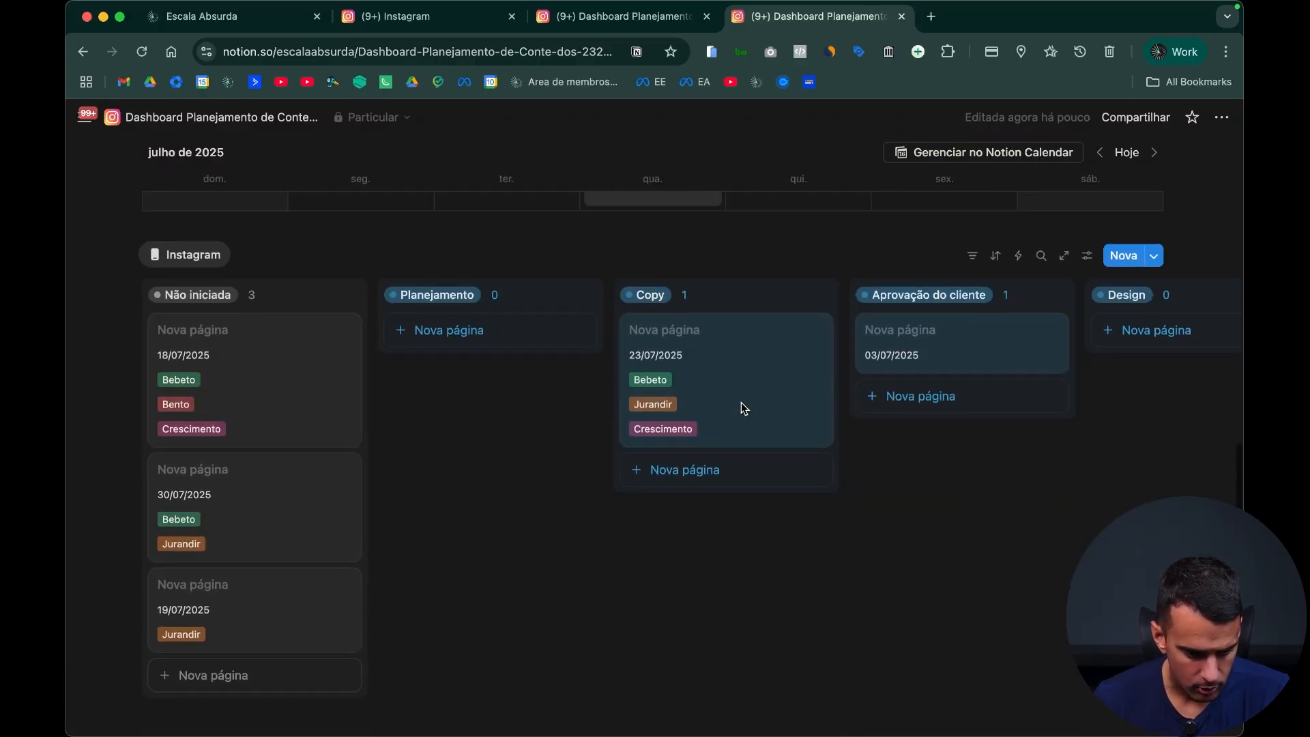
scroll(741, 407, "up", 15)
scroll(818, 444, "up", 3)
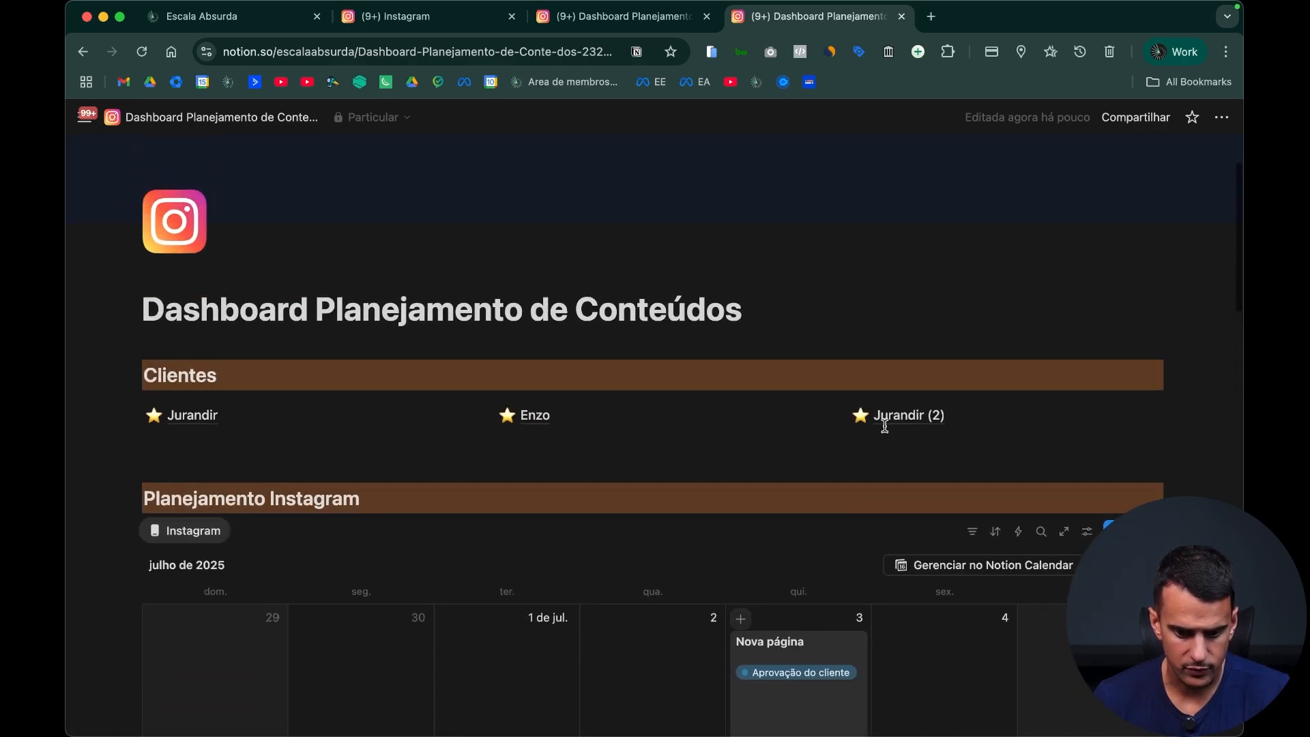
Step: Open the remaining duplicated client page and rename it with the third client's name
left_click(884, 418)
left_click(270, 412)
triple_click(237, 416)
type("Bento")
key("super+a")
Step: Change the calendar's Cliente filter on this page so that only the third client's option is ticked
left_click(972, 461)
scroll(670, 483, "down", 3)
left_click(260, 334)
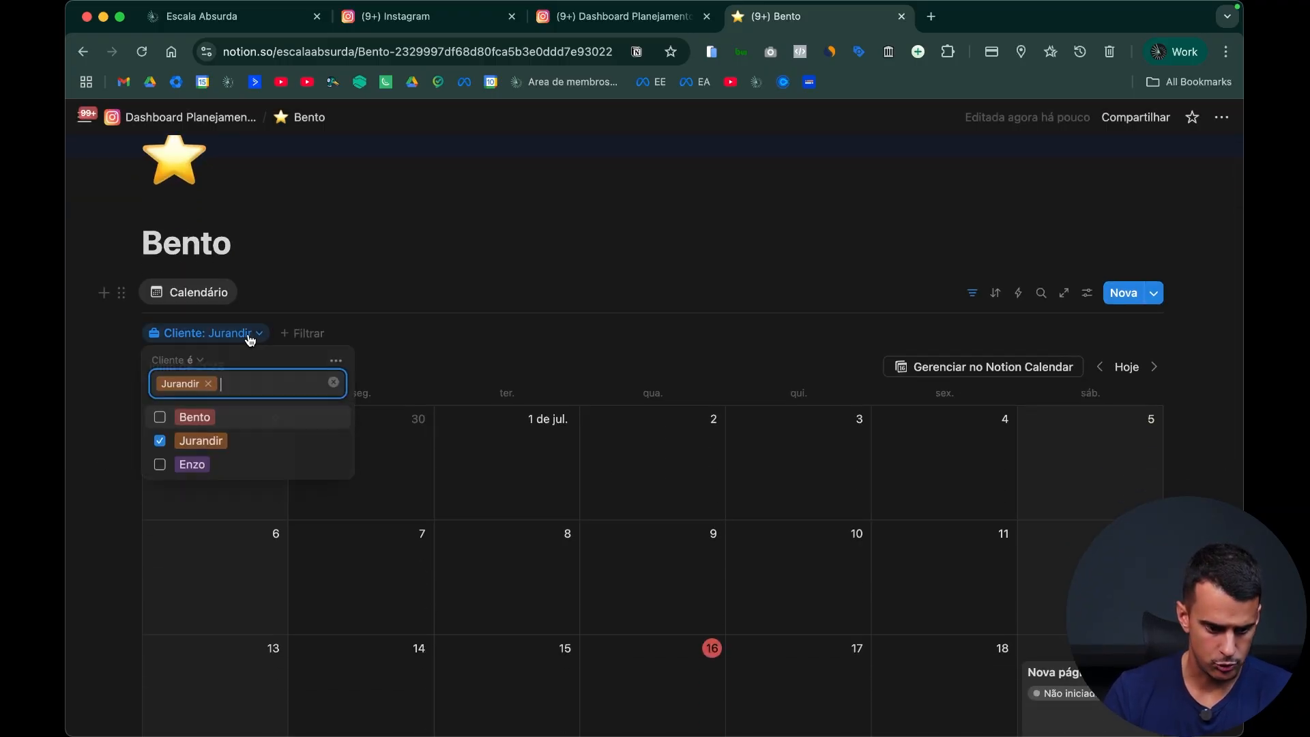
left_click(201, 441)
left_click(194, 417)
left_click(749, 312)
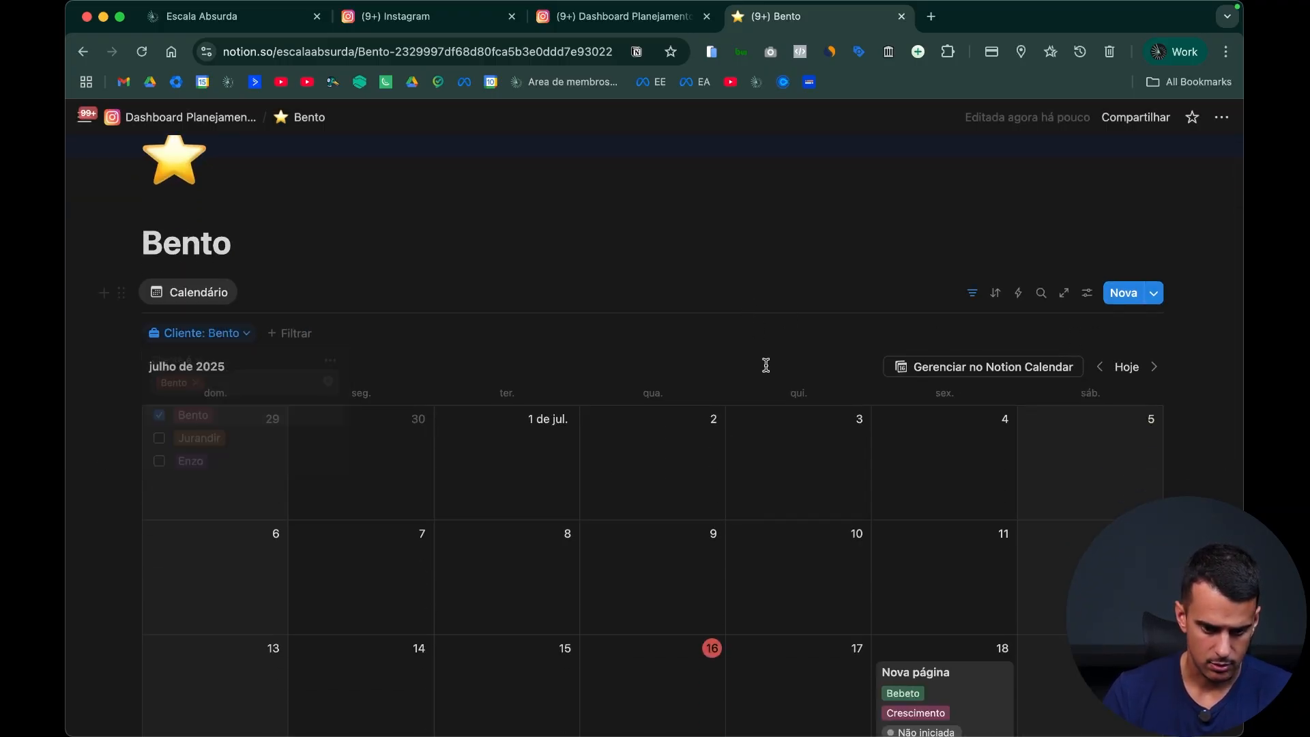
Step: Set the Cliente filter of the "Planejamento de conteúdos" board on the same page to the third client only
scroll(829, 408, "down", 10)
left_click(984, 356)
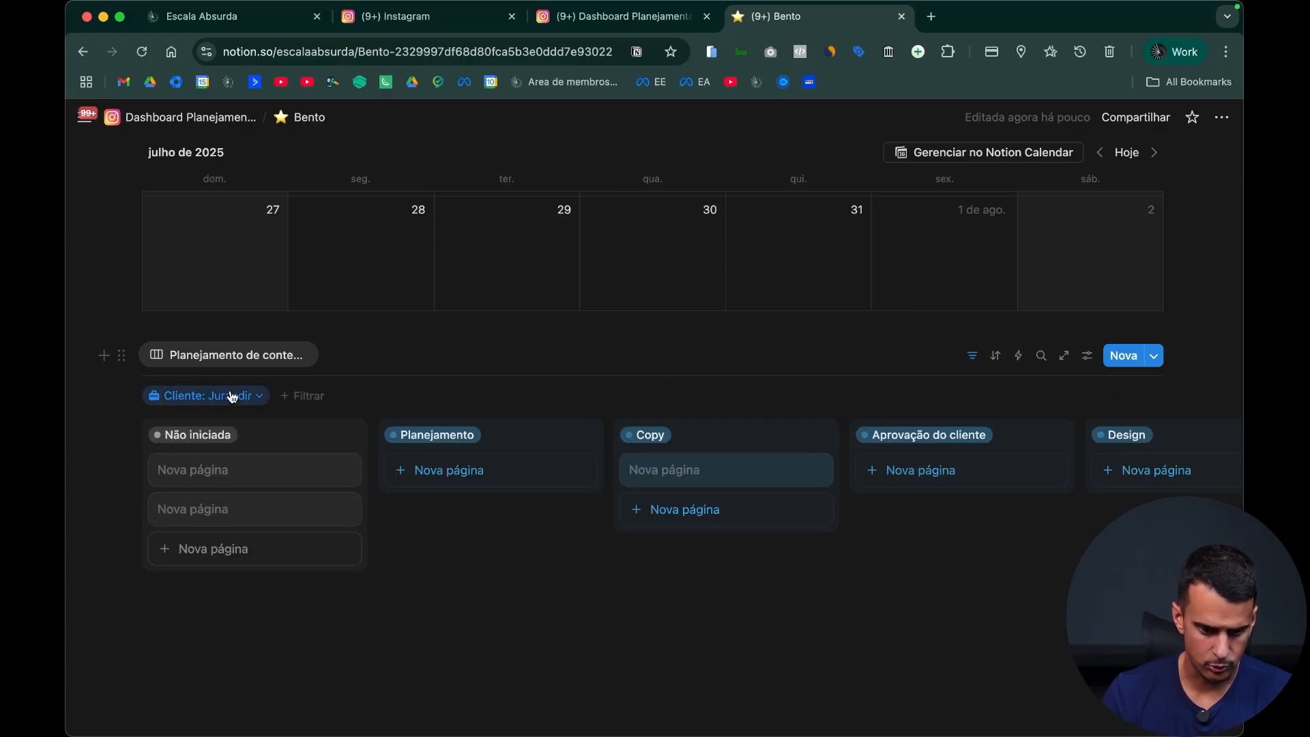
left_click(257, 393)
left_click(234, 502)
left_click(194, 480)
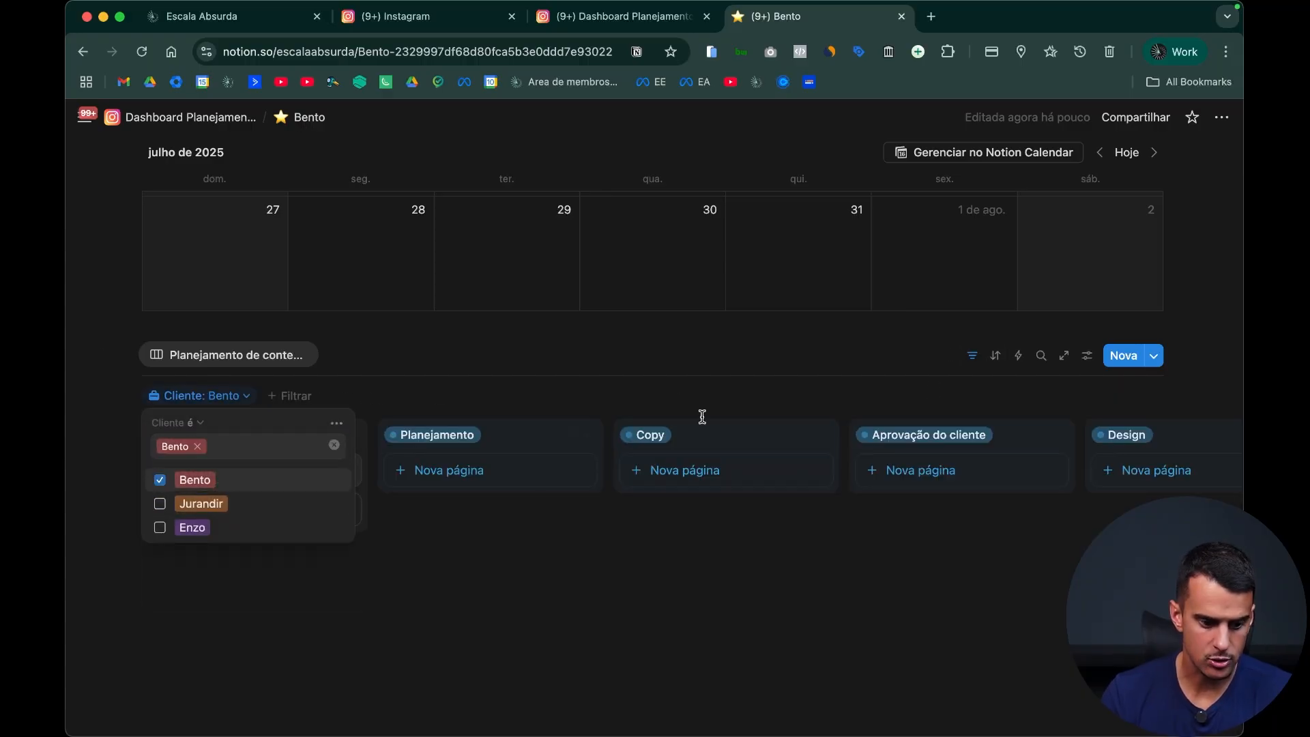
left_click(822, 644)
Step: Return to the main dashboard and look over its calendar and the three client page links
left_click(208, 130)
scroll(816, 526, "down", 10)
scroll(816, 529, "up", 10)
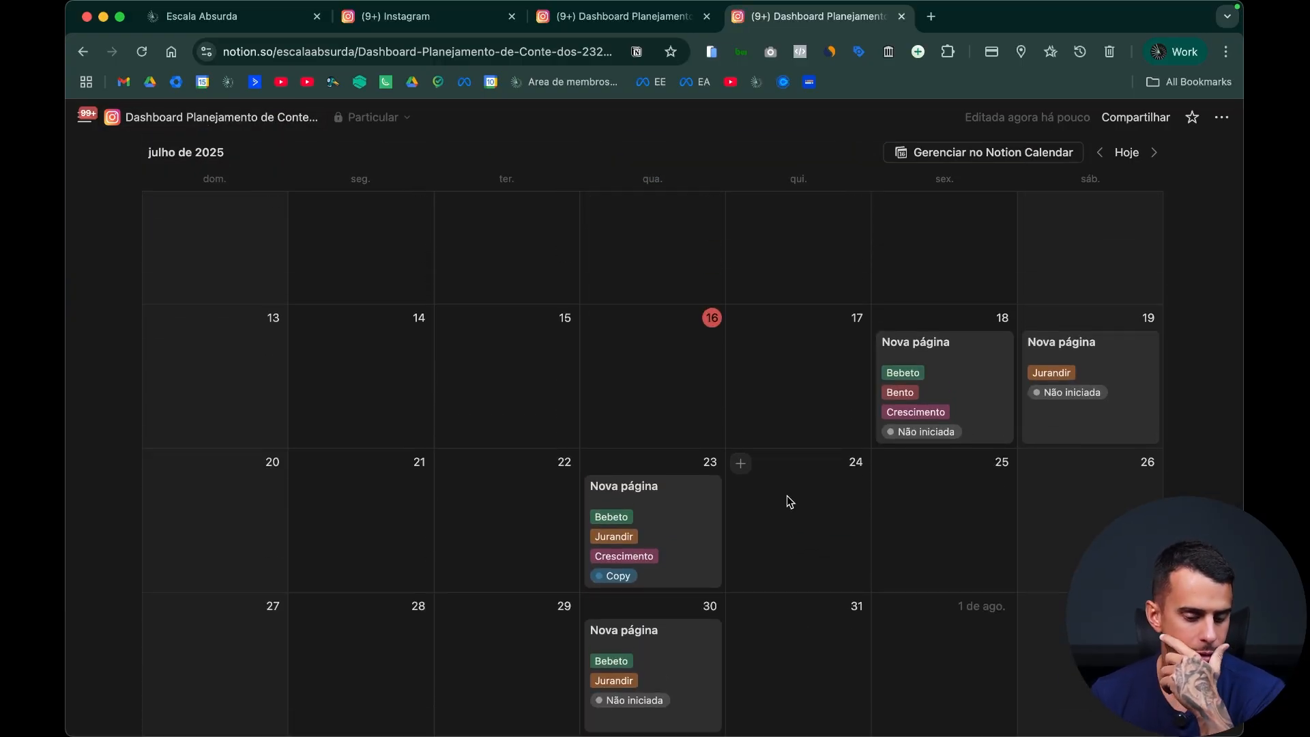
scroll(788, 498, "up", 10)
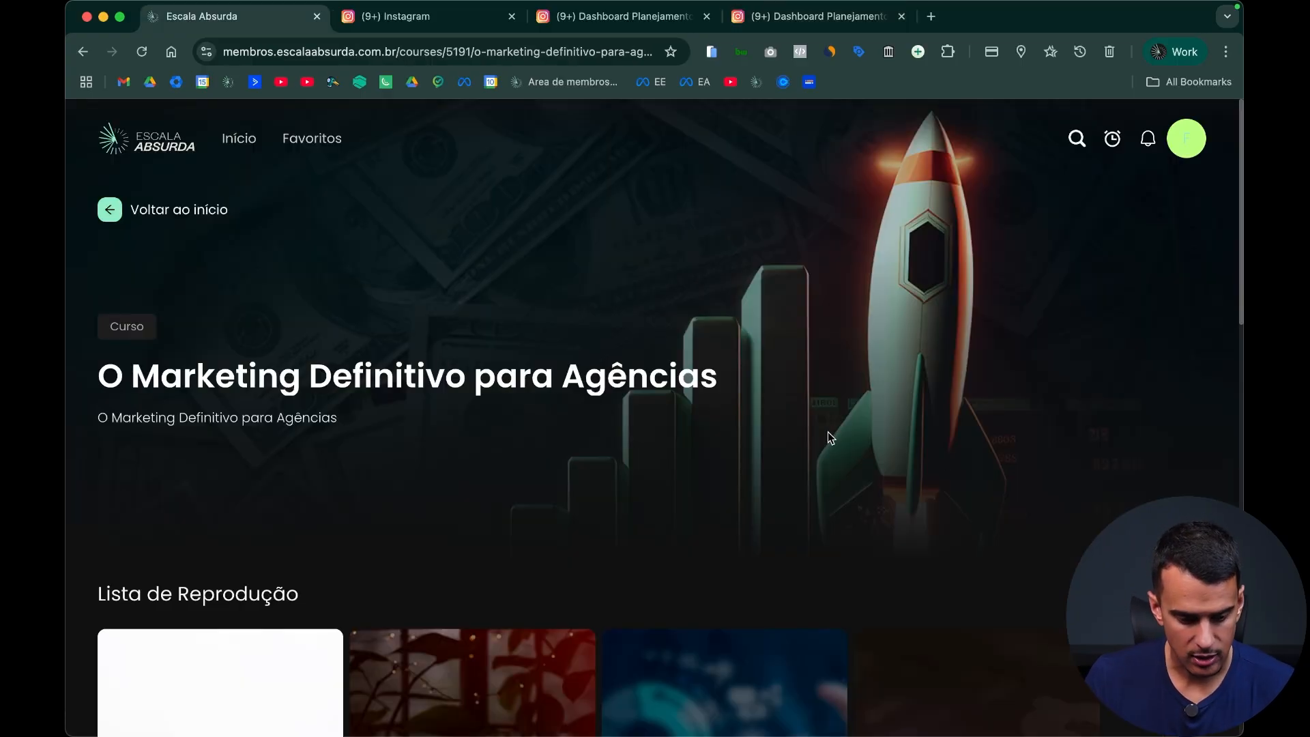
scroll(825, 433, "down", 3)
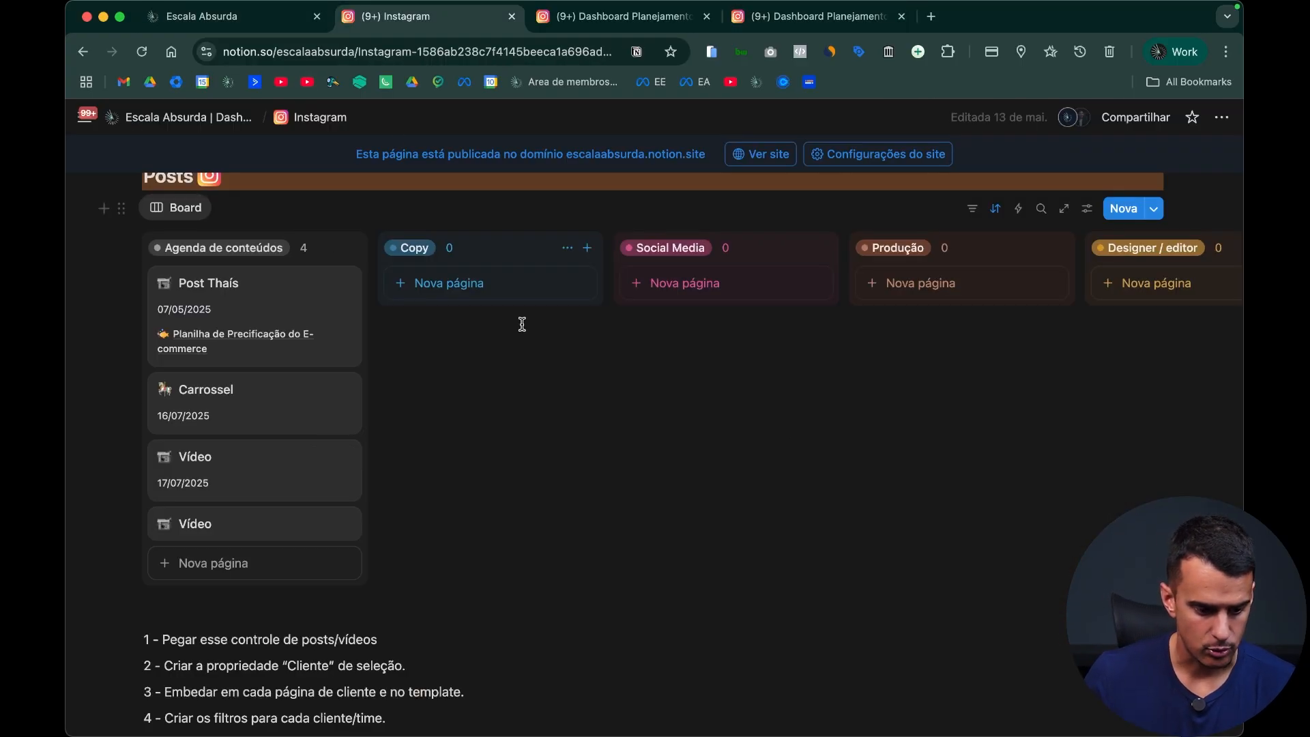
Step: Open the "Escala Absurda | Dashboard 3.0" page and open the Time card in its Time gallery
left_click(188, 117)
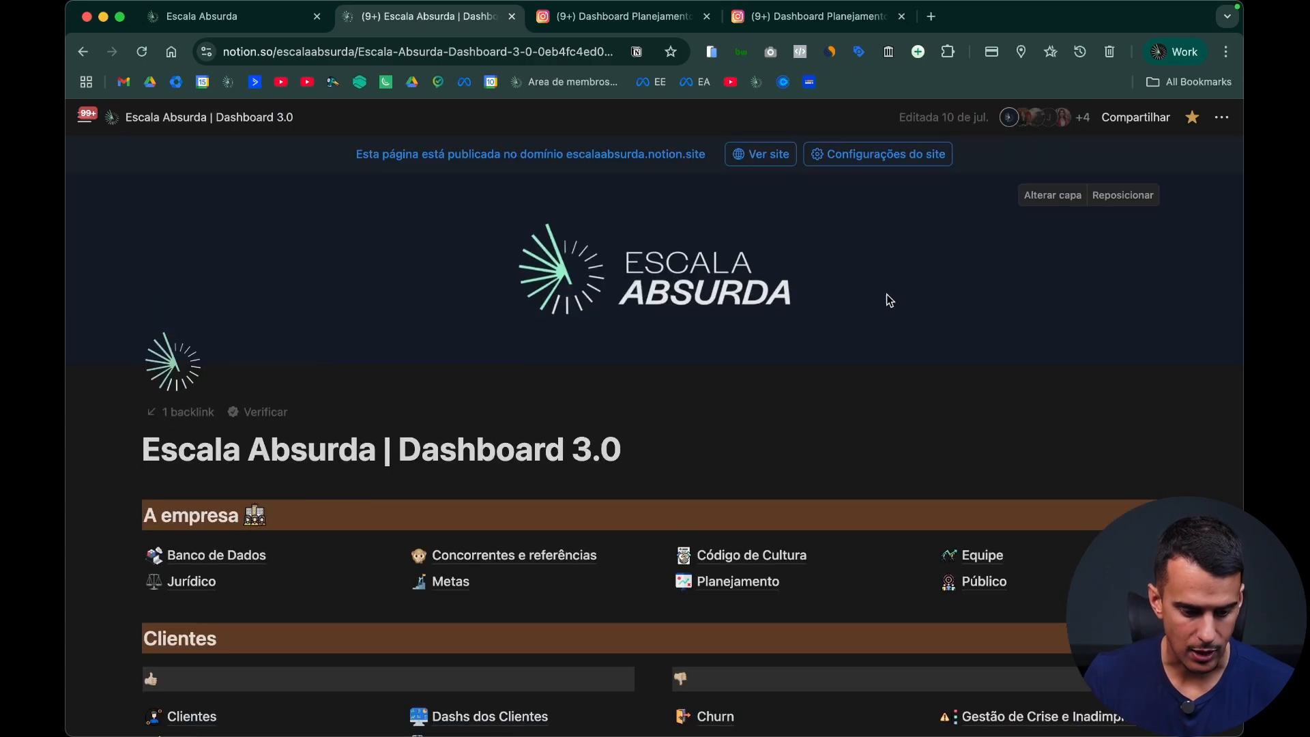
scroll(890, 300, "down", 15)
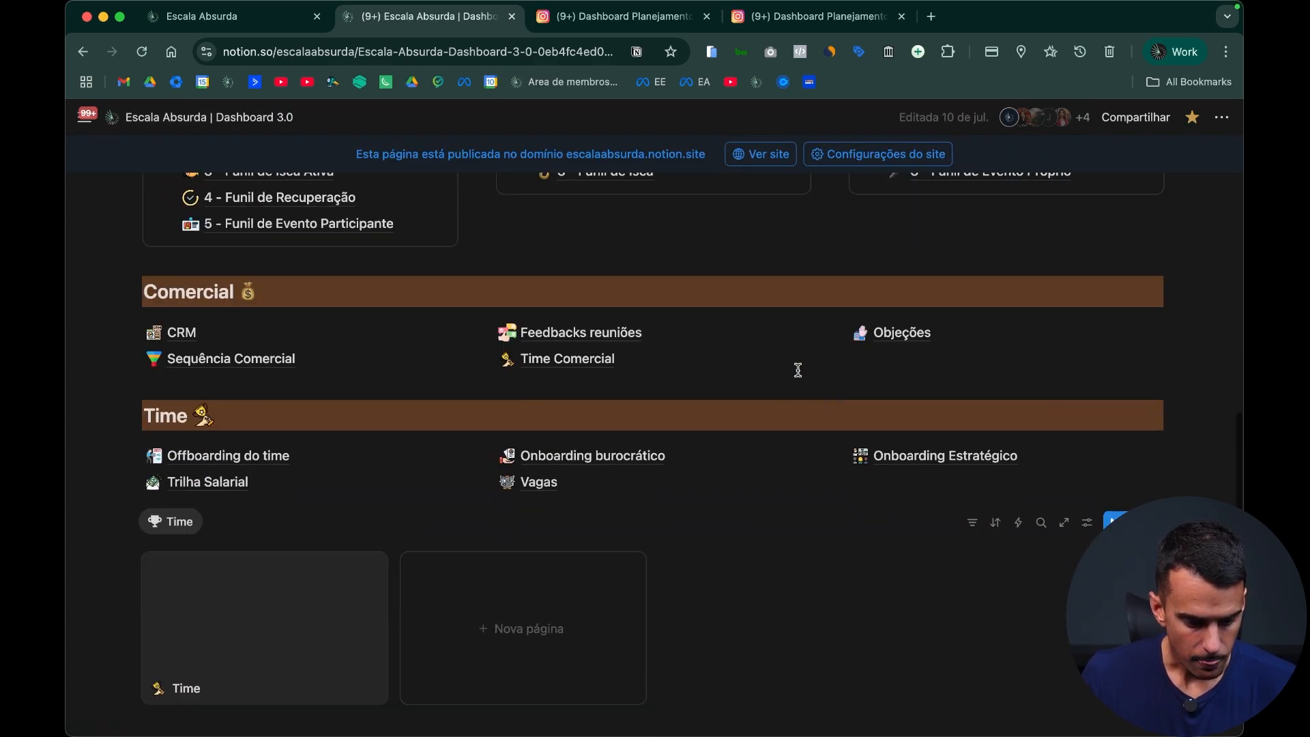
left_click(505, 471)
scroll(214, 348, "up", 2)
left_click(236, 438)
Step: Examine the Rotina Semanal, Rotina Mensal, Tarefas and "Tarefas que solicitei" sections of the Time page
scroll(734, 395, "down", 10)
scroll(519, 425, "up", 4)
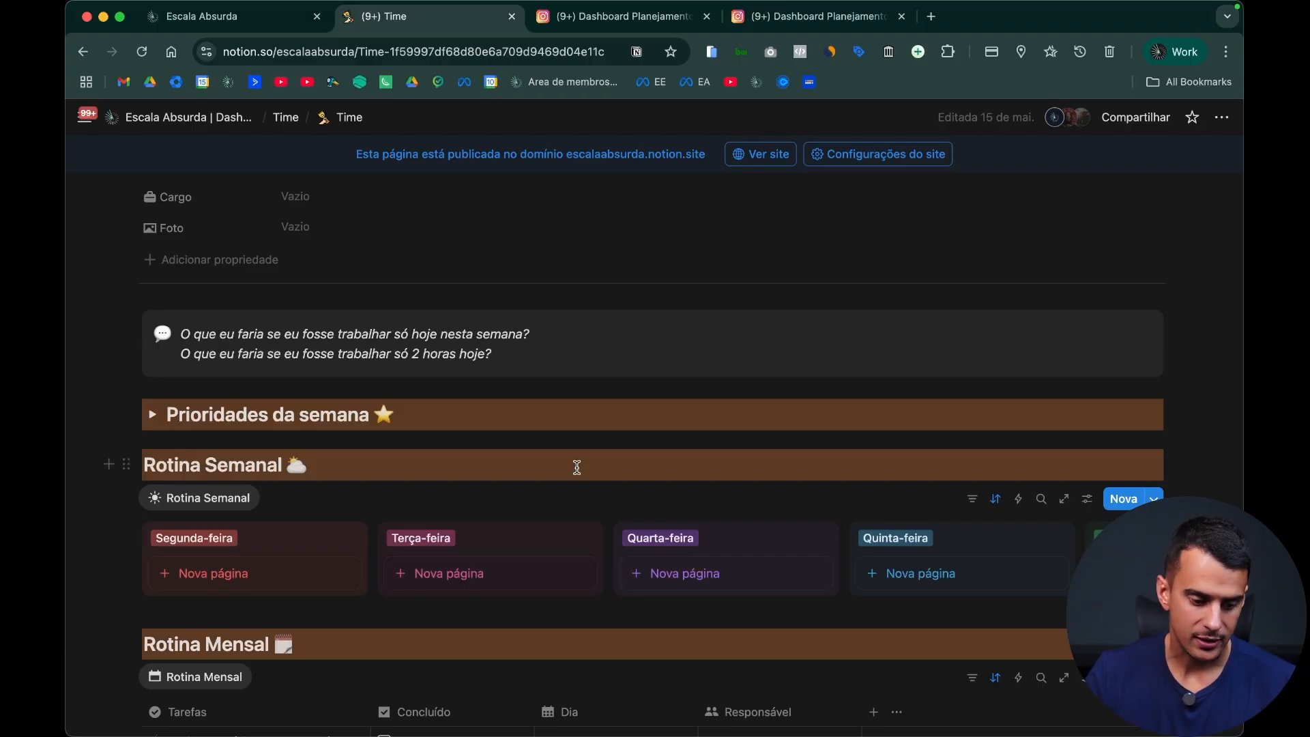
scroll(577, 467, "down", 5)
scroll(578, 473, "down", 6)
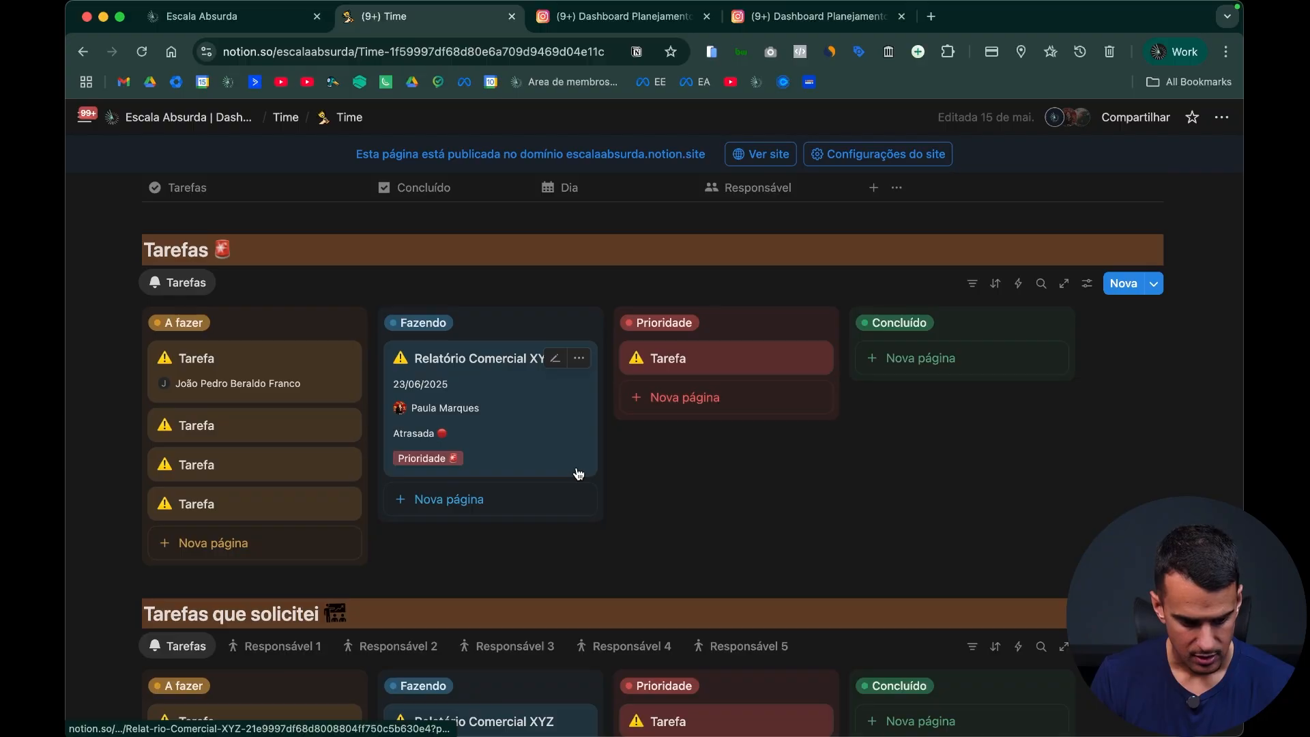
scroll(579, 473, "up", 12)
scroll(579, 473, "down", 12)
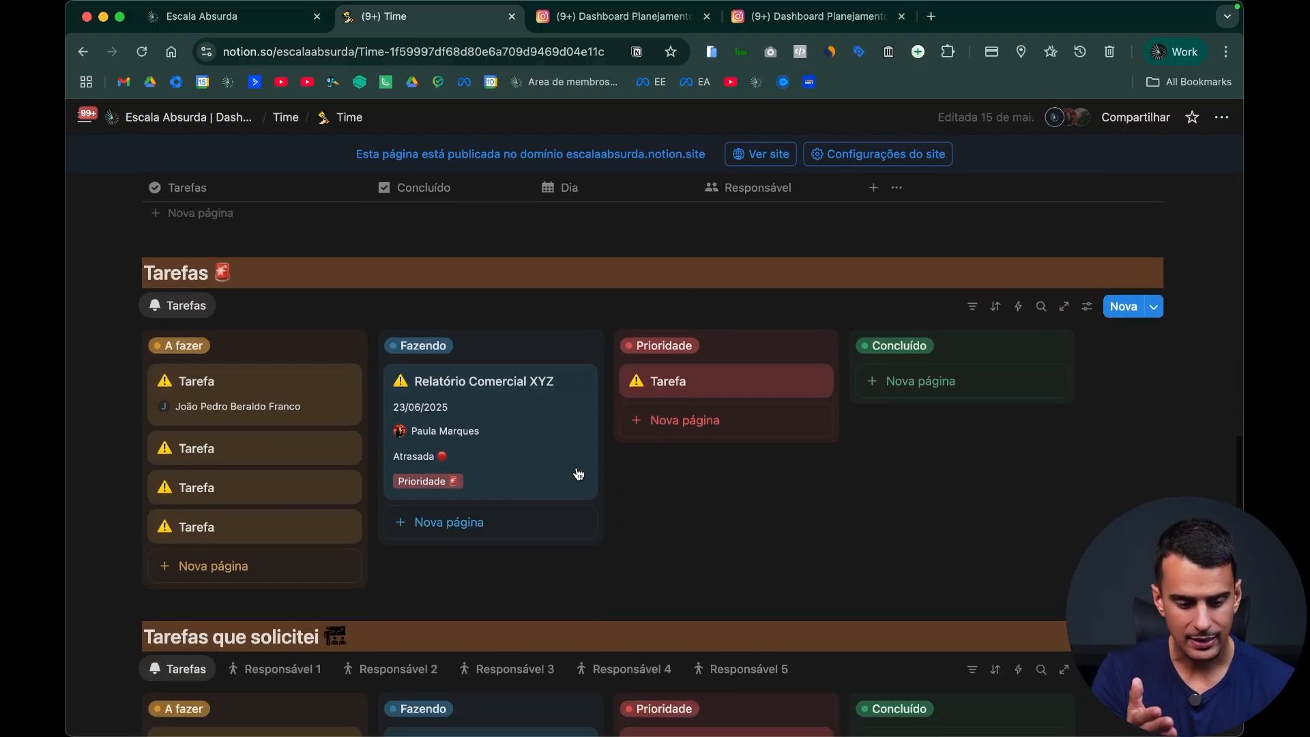
scroll(579, 473, "down", 2)
scroll(576, 468, "up", 12)
Step: Go back to "Escala Absurda | Dashboard 3.0" and look over the Time gallery and the sections above it
scroll(576, 468, "left", 5)
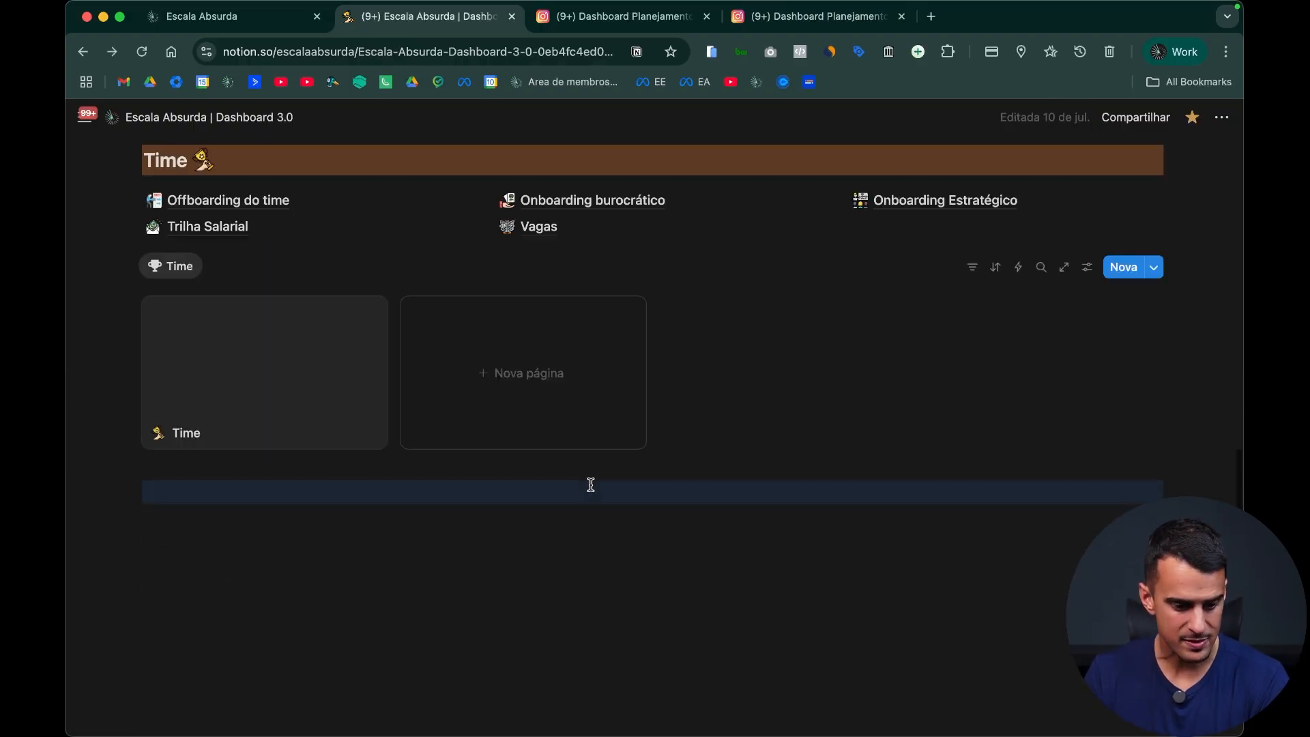
scroll(601, 492, "up", 2)
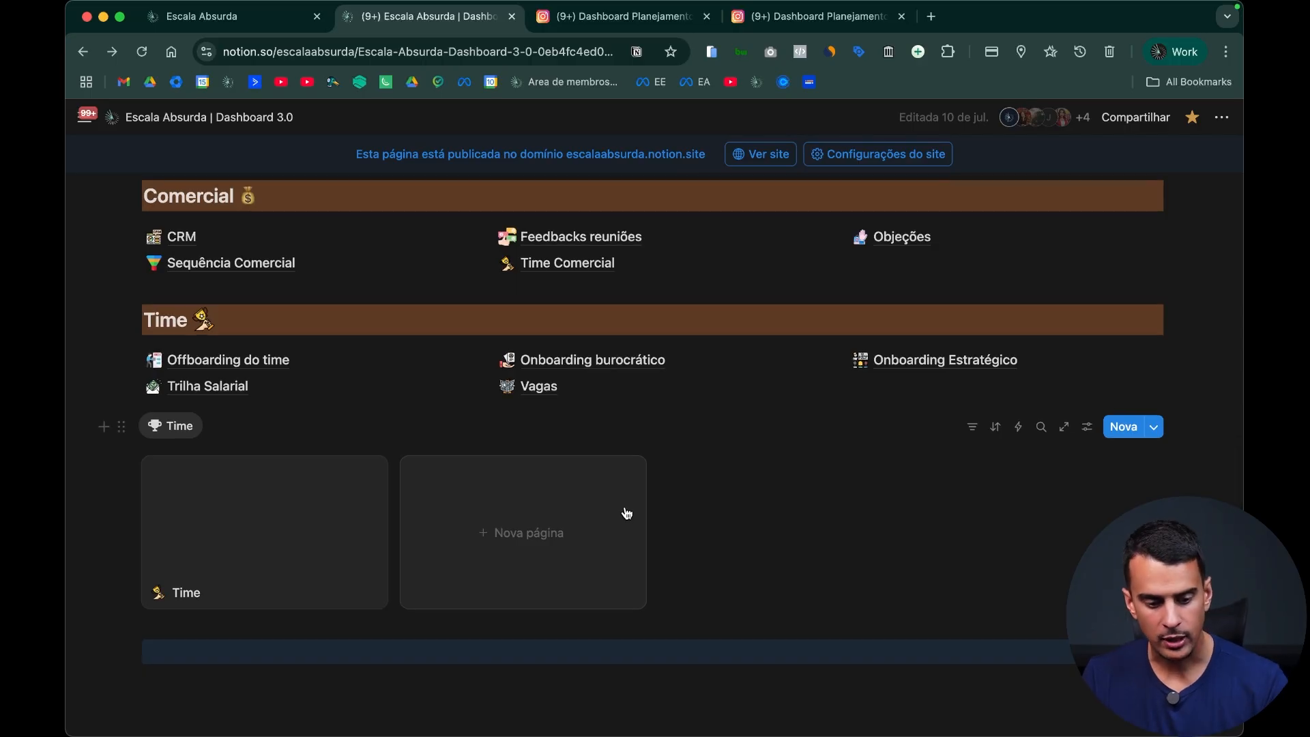
scroll(623, 511, "up", 1)
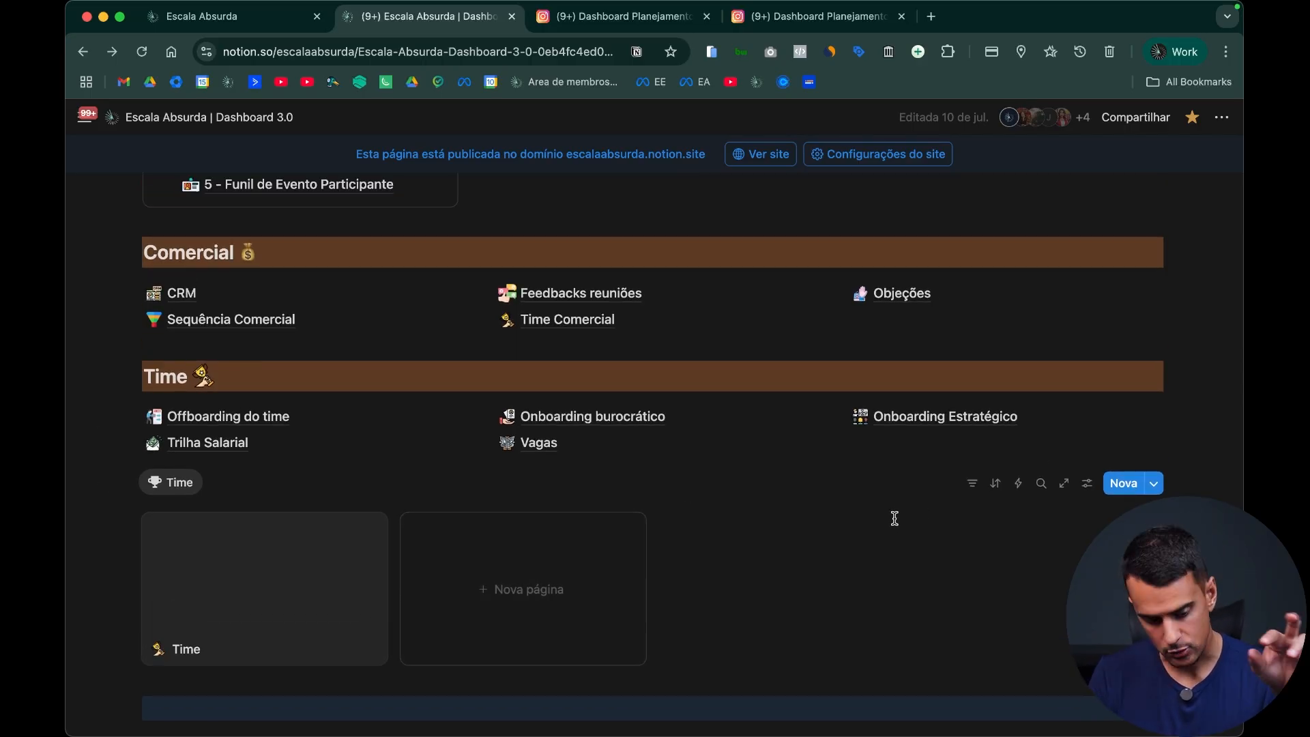
scroll(877, 525, "up", 10)
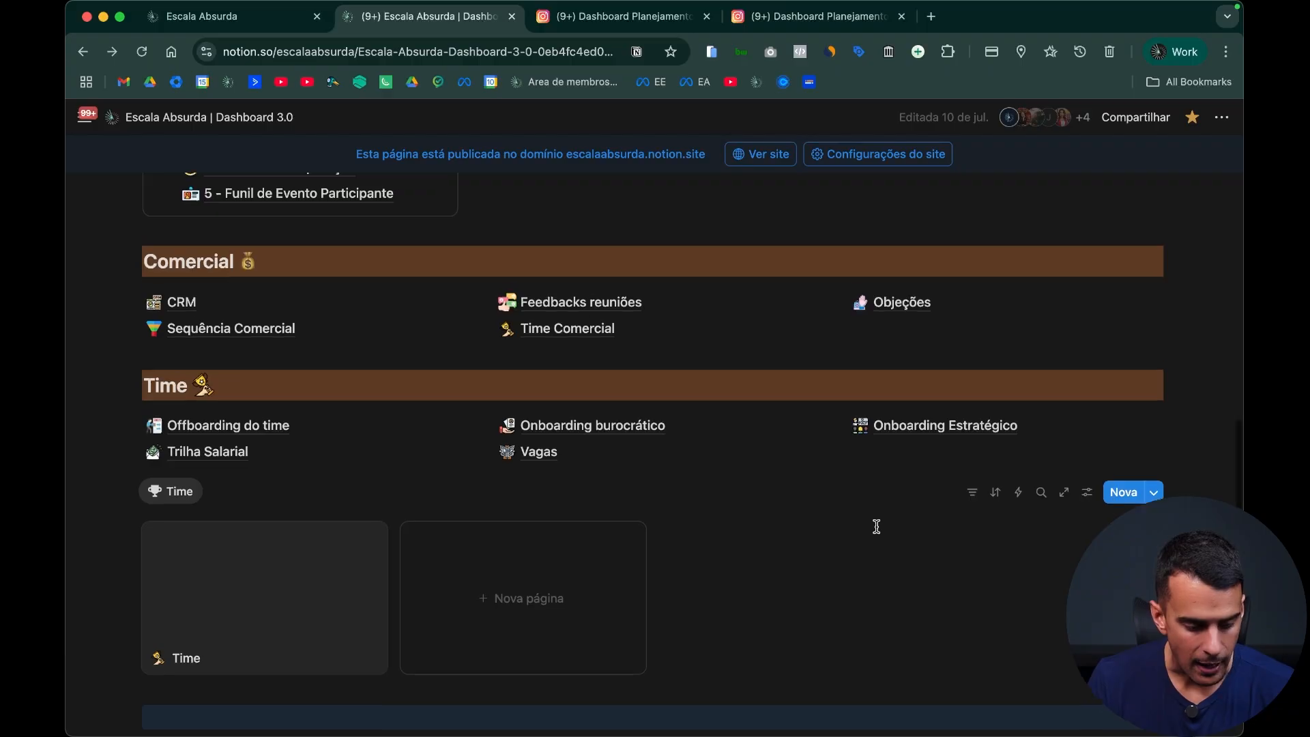
scroll(886, 588, "down", 10)
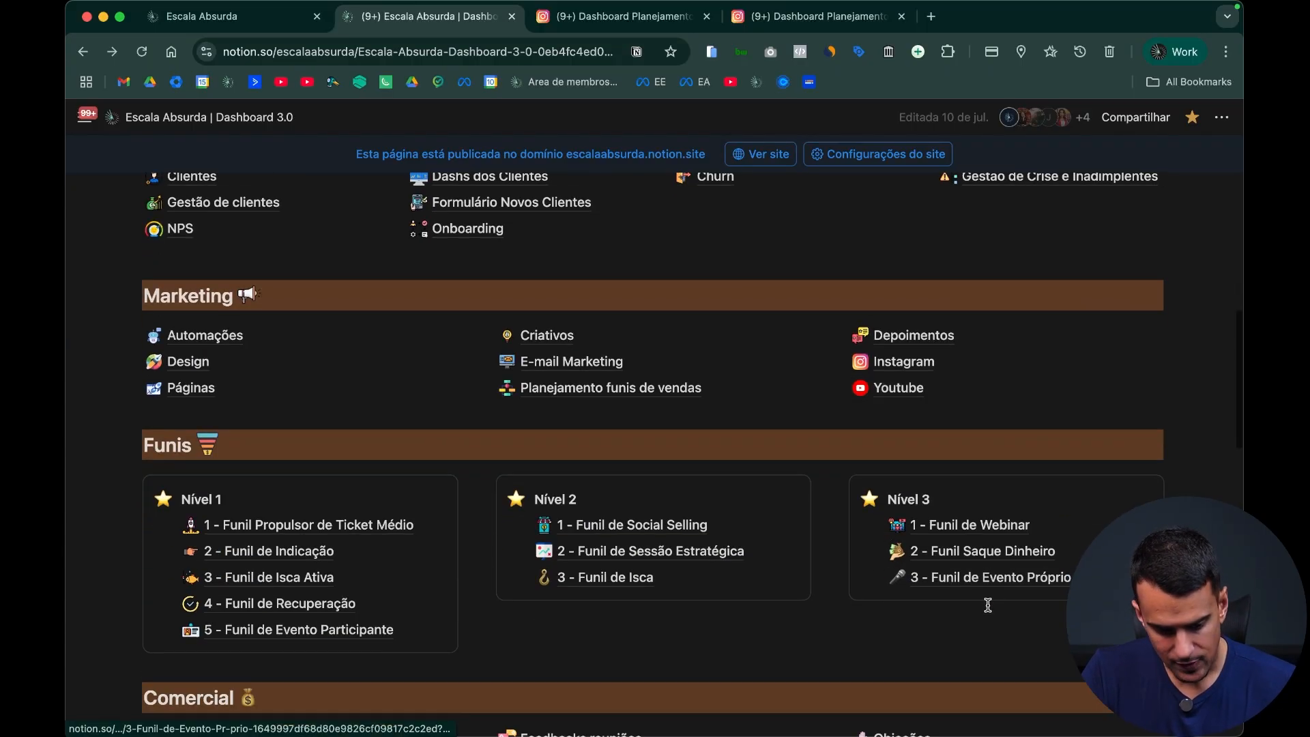
Step: On the content planning dashboard, copy the Clientes heading to above Planejamento Instagram, retitle it "Colaboradores" and remove the blank line above it
left_click(634, 28)
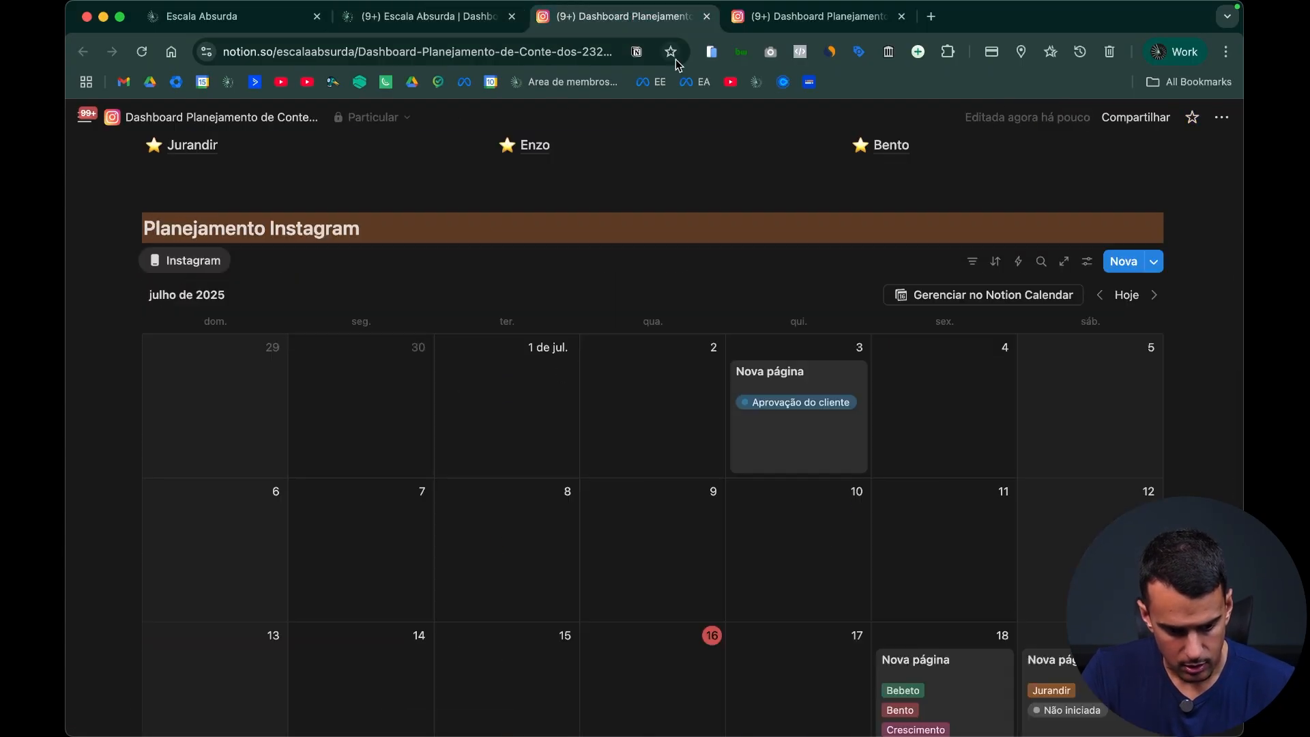
scroll(695, 247, "up", 4)
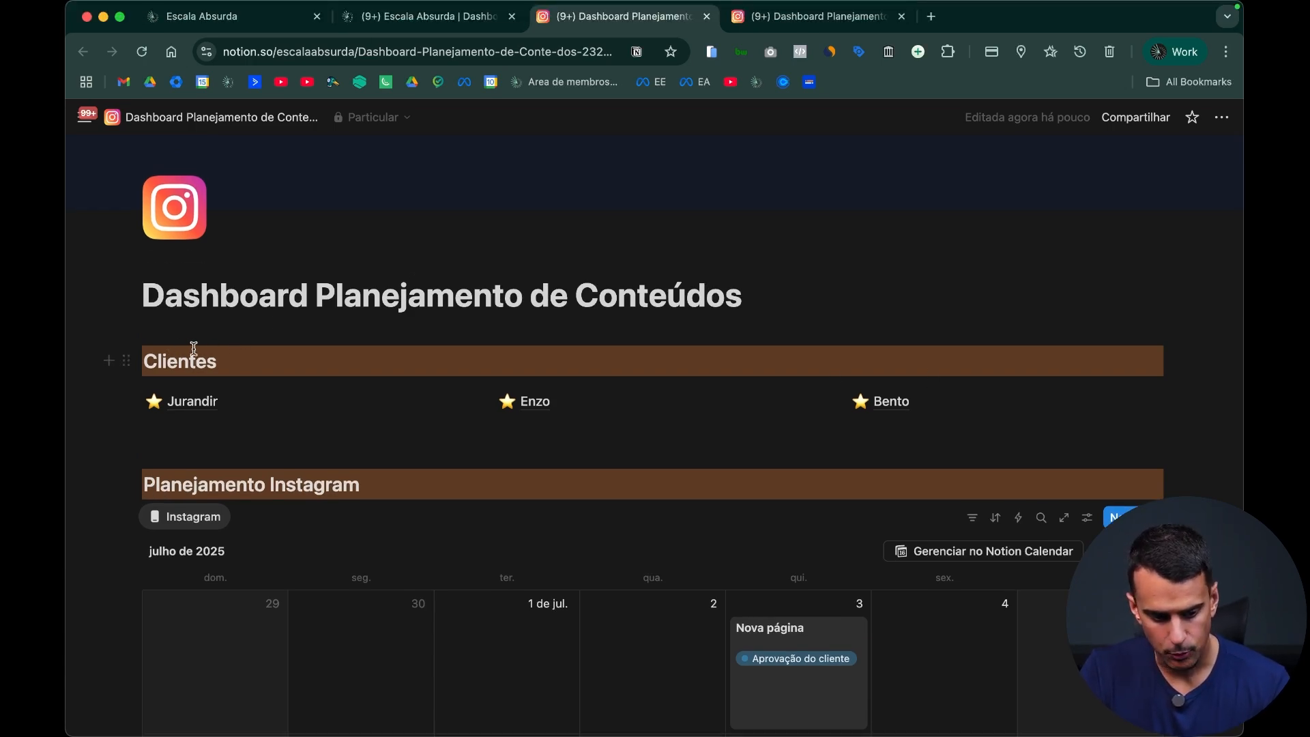
left_click_drag(124, 363, 169, 493, "alt")
double_click(169, 486)
type("Colaboradores")
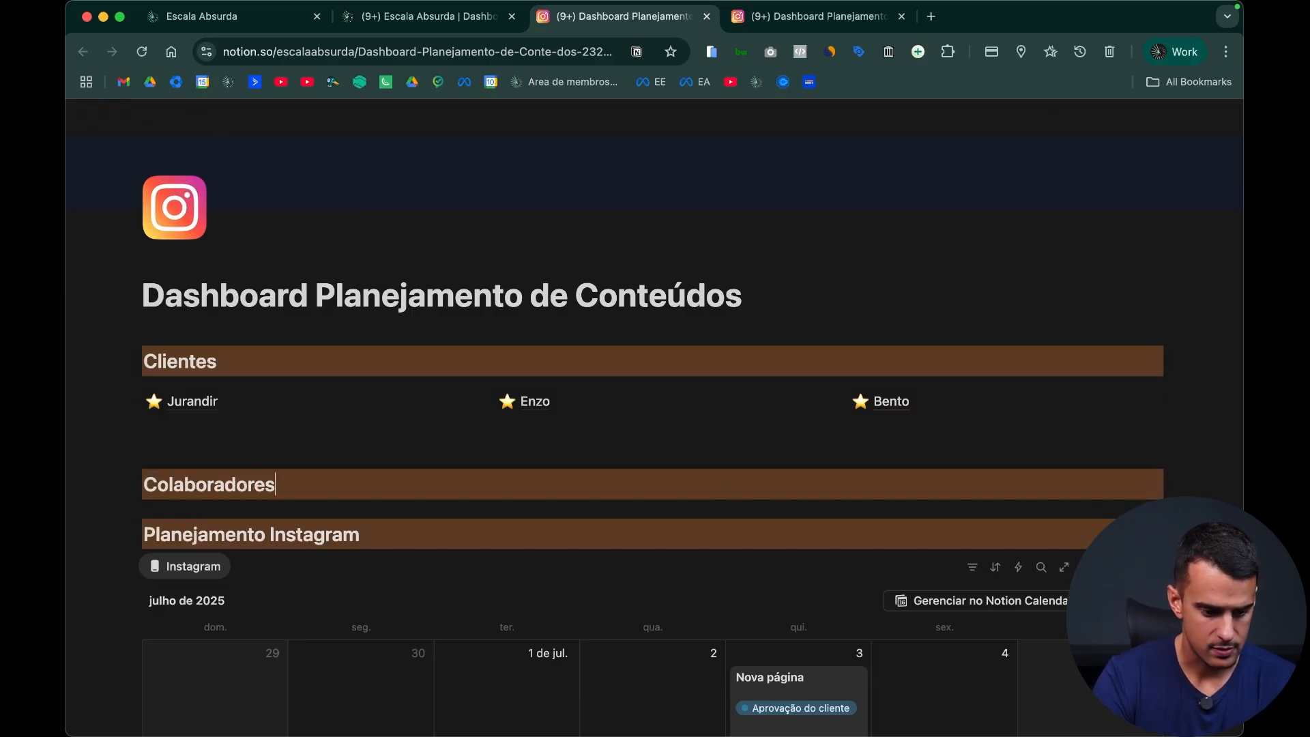
key("Up")
key("BackSpace")
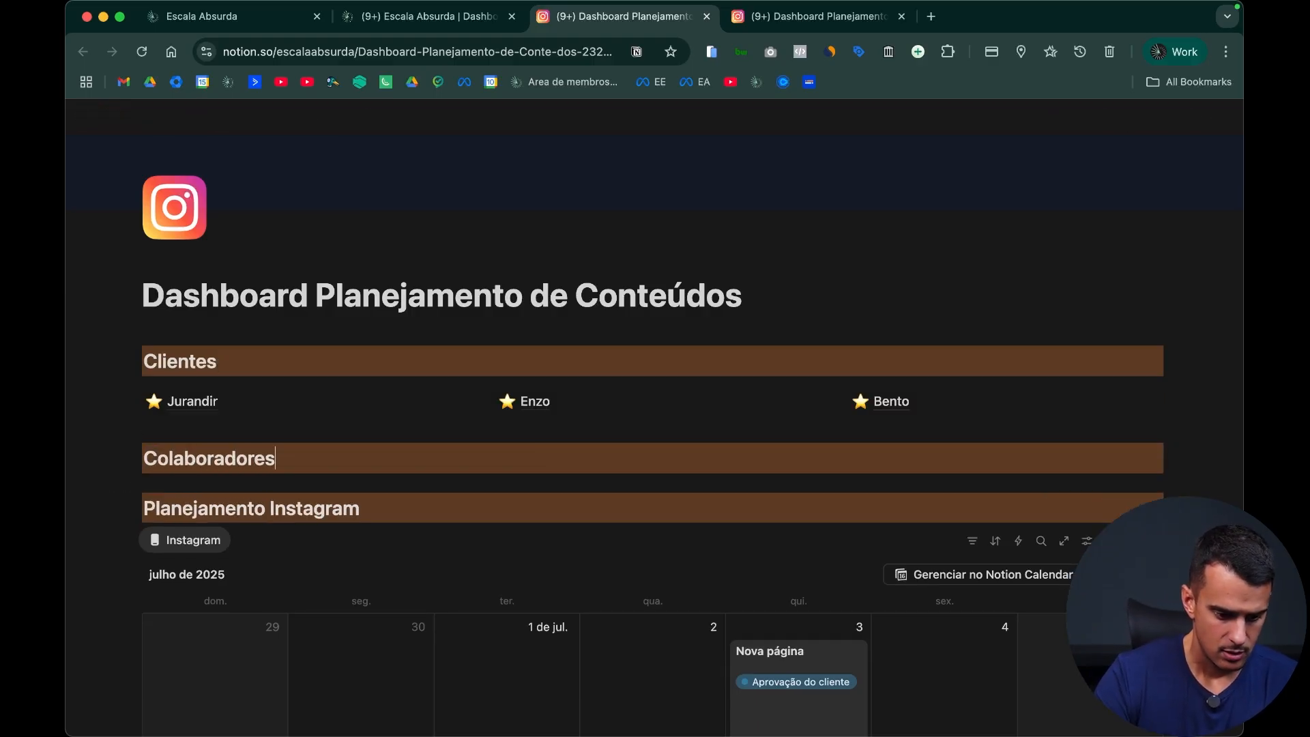
Step: Insert a new empty gallery-view database under the Colaboradores heading and title it "Time"
key("Return")
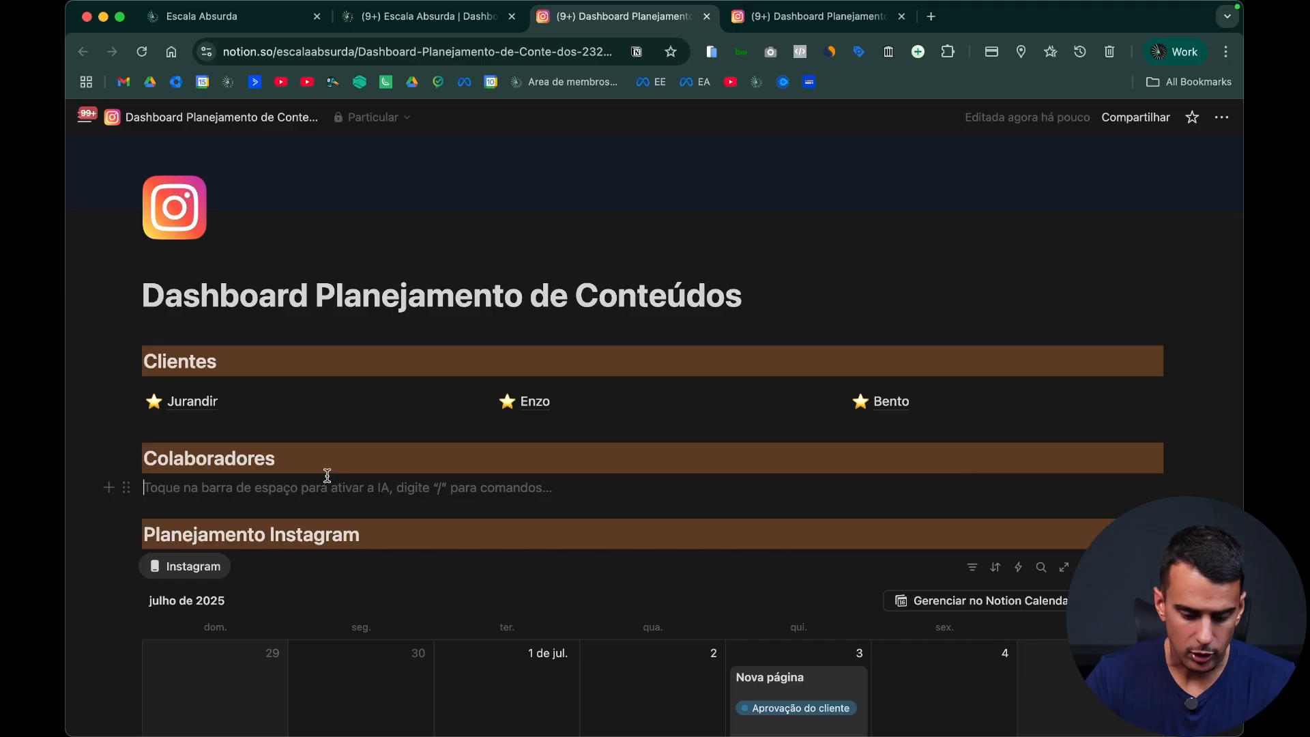
key("Return")
type("/")
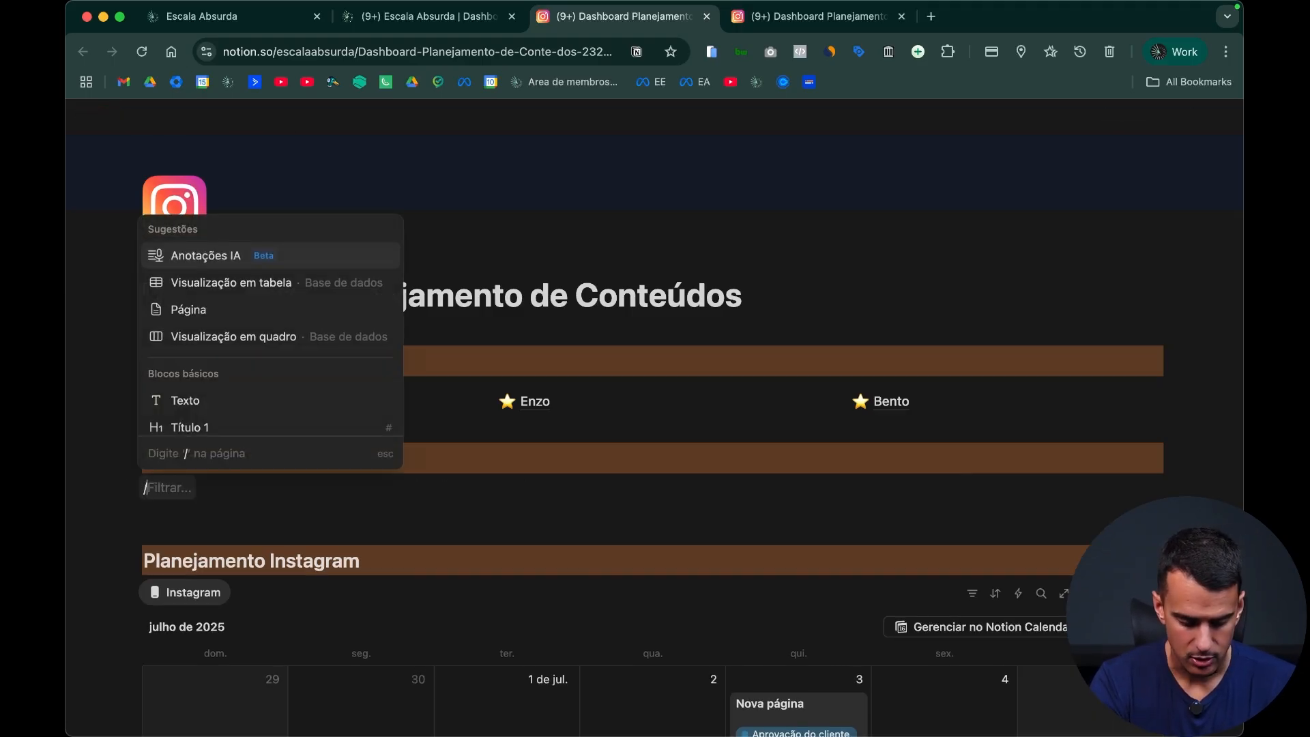
type("gal")
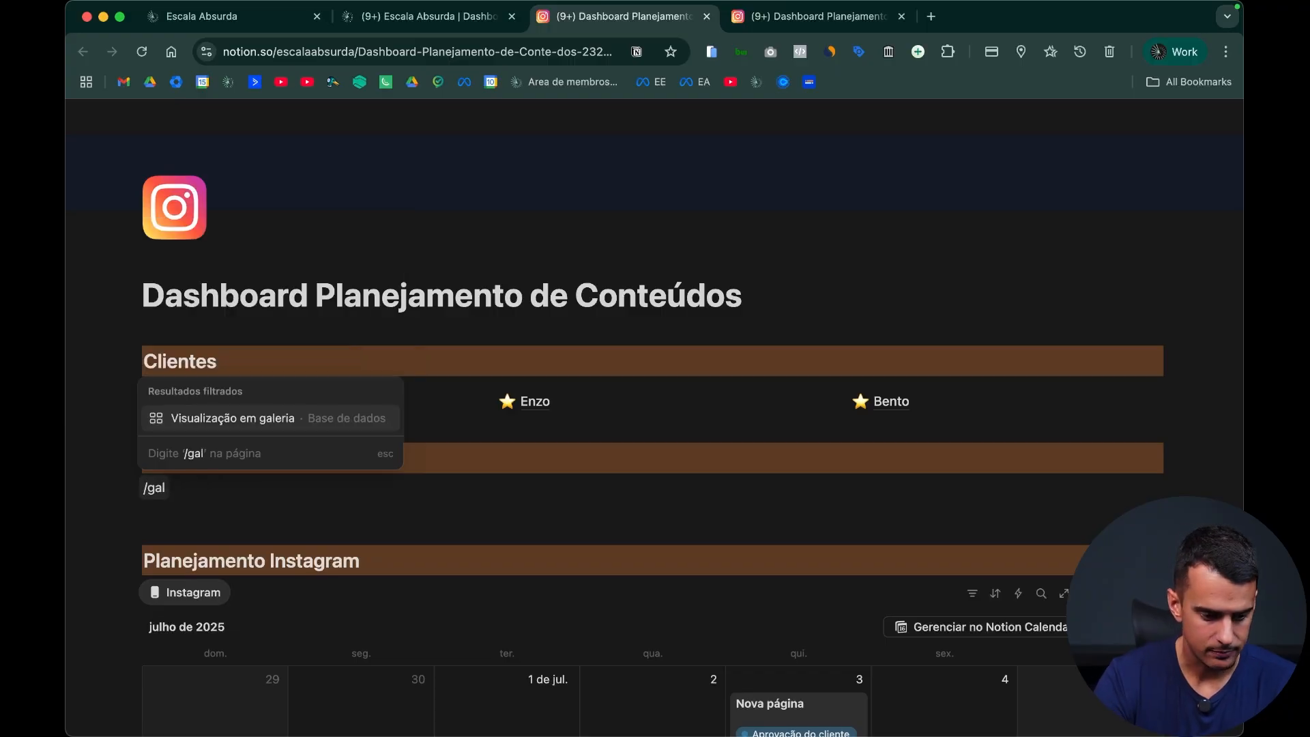
key("Return")
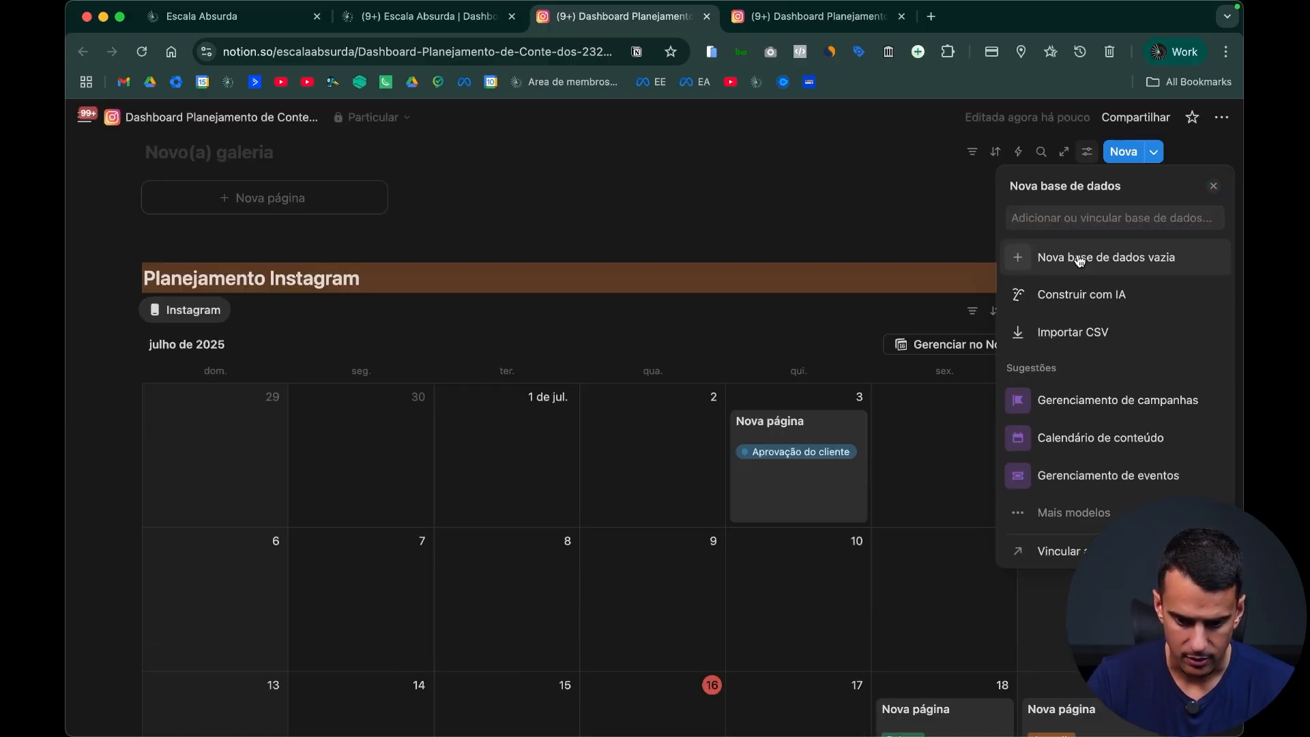
left_click(1081, 263)
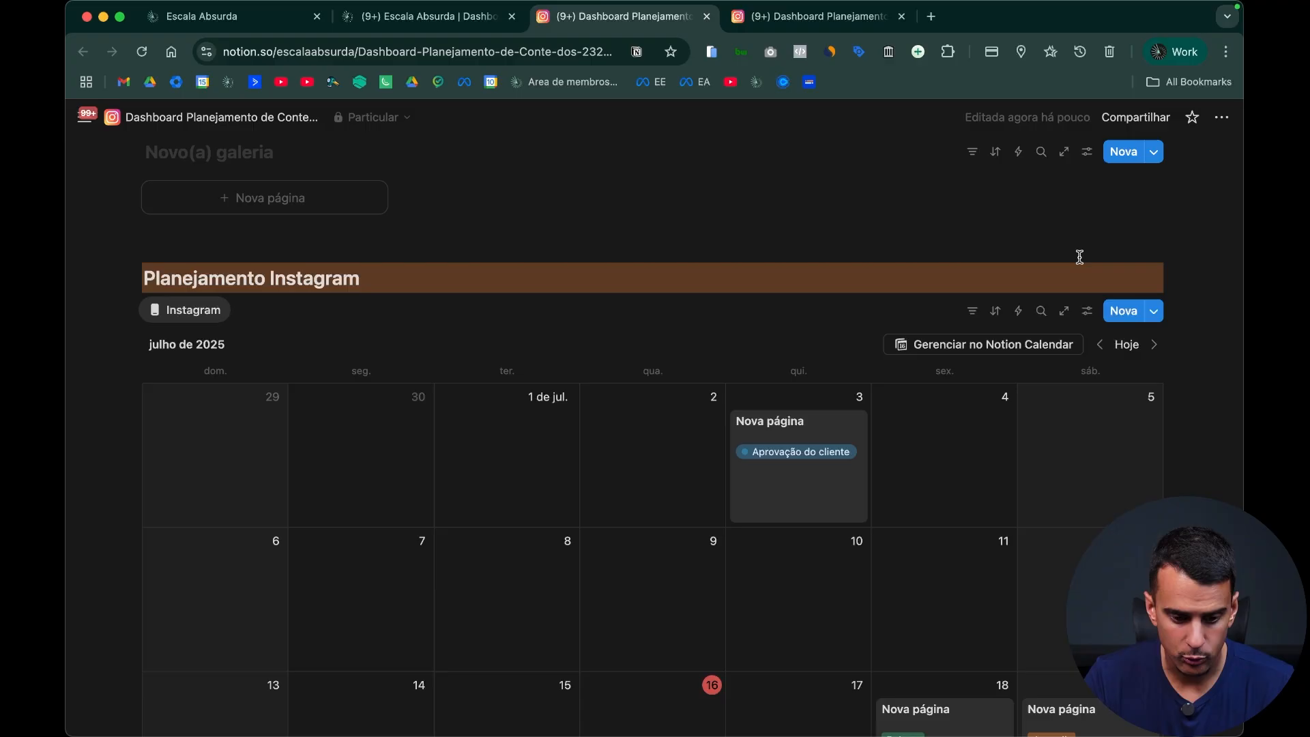
scroll(368, 264, "up", 3)
type("Time")
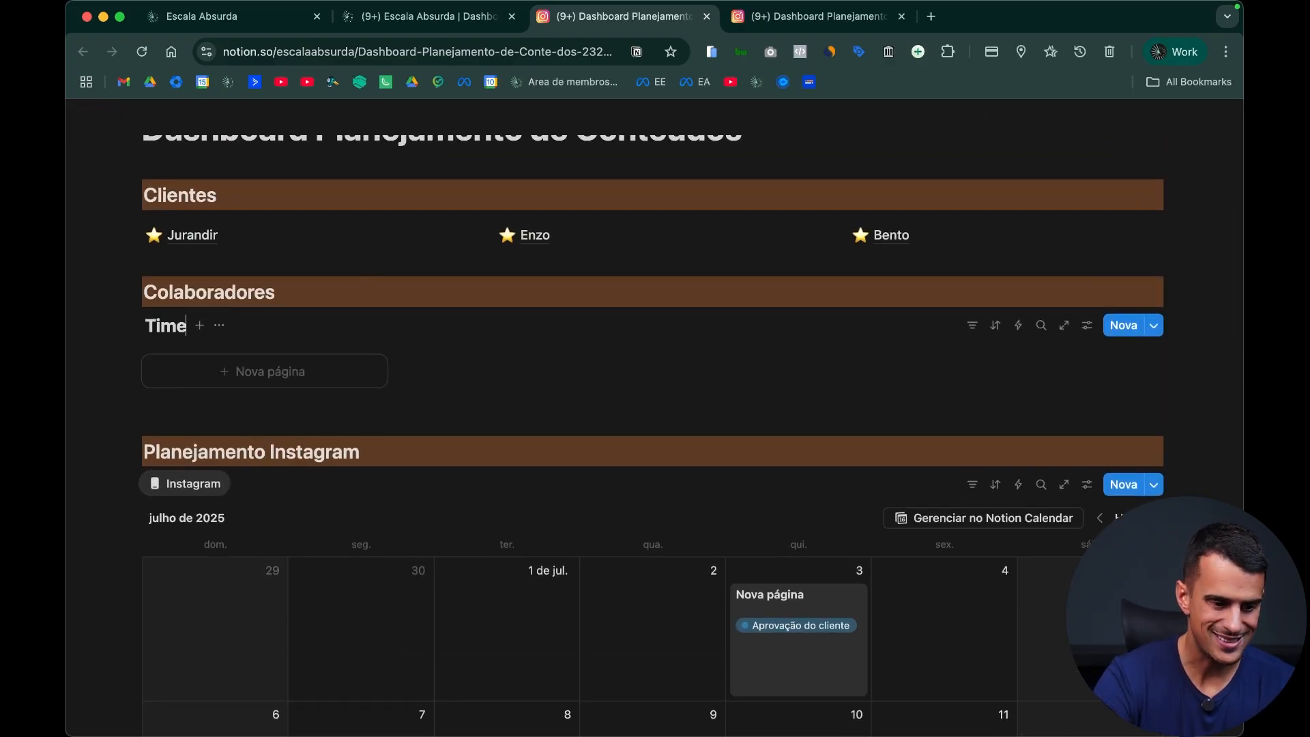
Step: Hide the gallery database's title and rename its view "Time" with a trophy icon
left_click(219, 325)
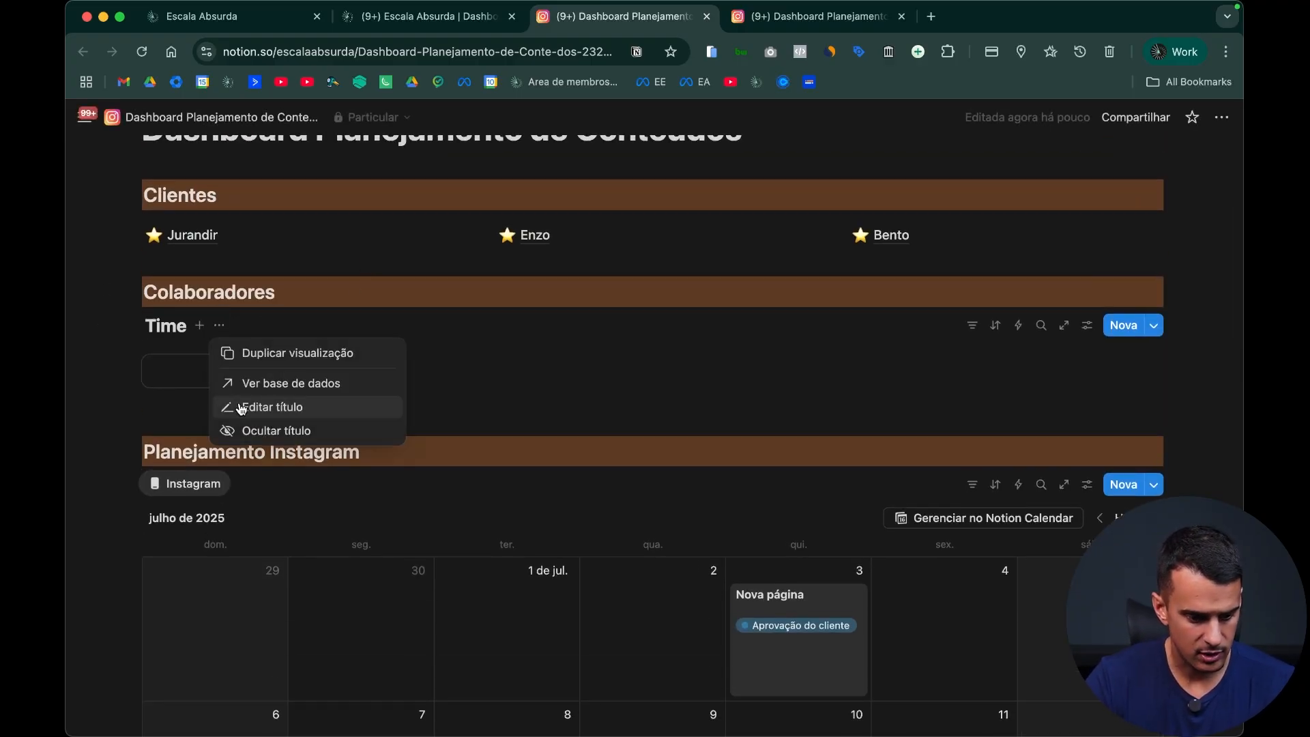
left_click(235, 430)
left_click(205, 325)
left_click(263, 354)
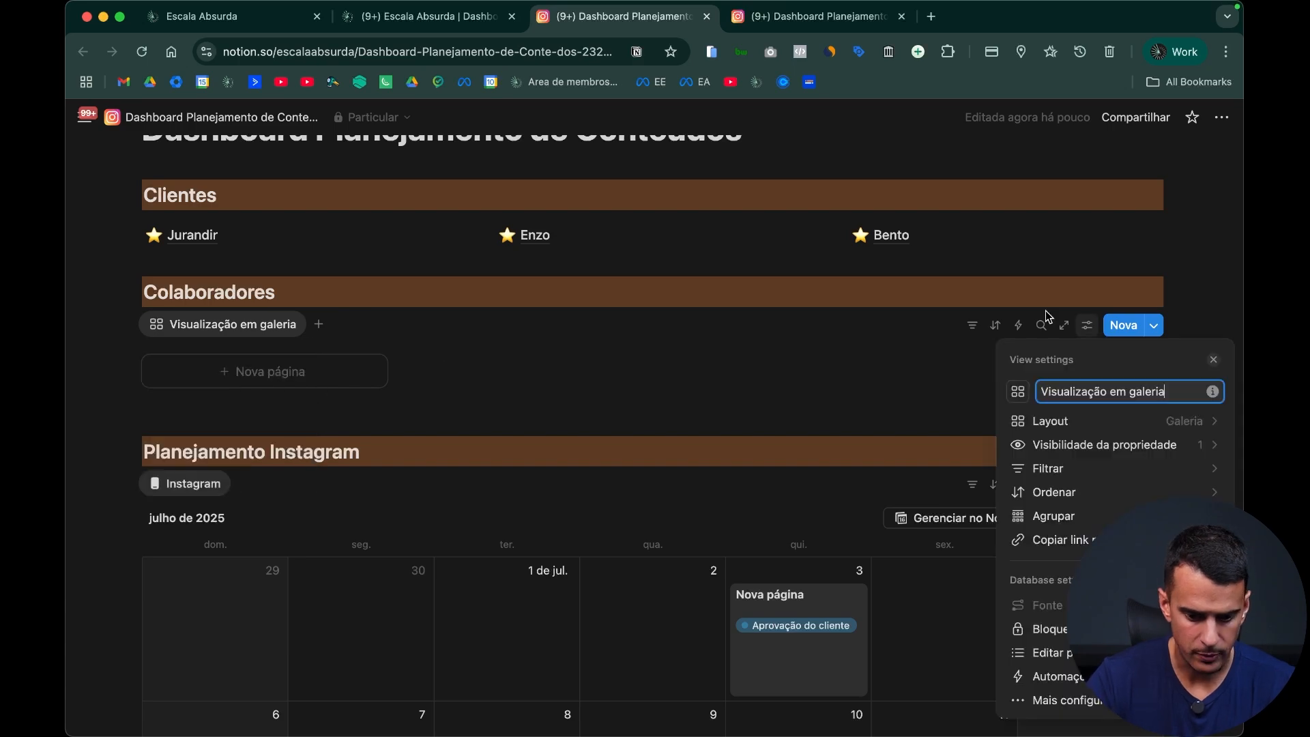
type("Time")
left_click(1017, 392)
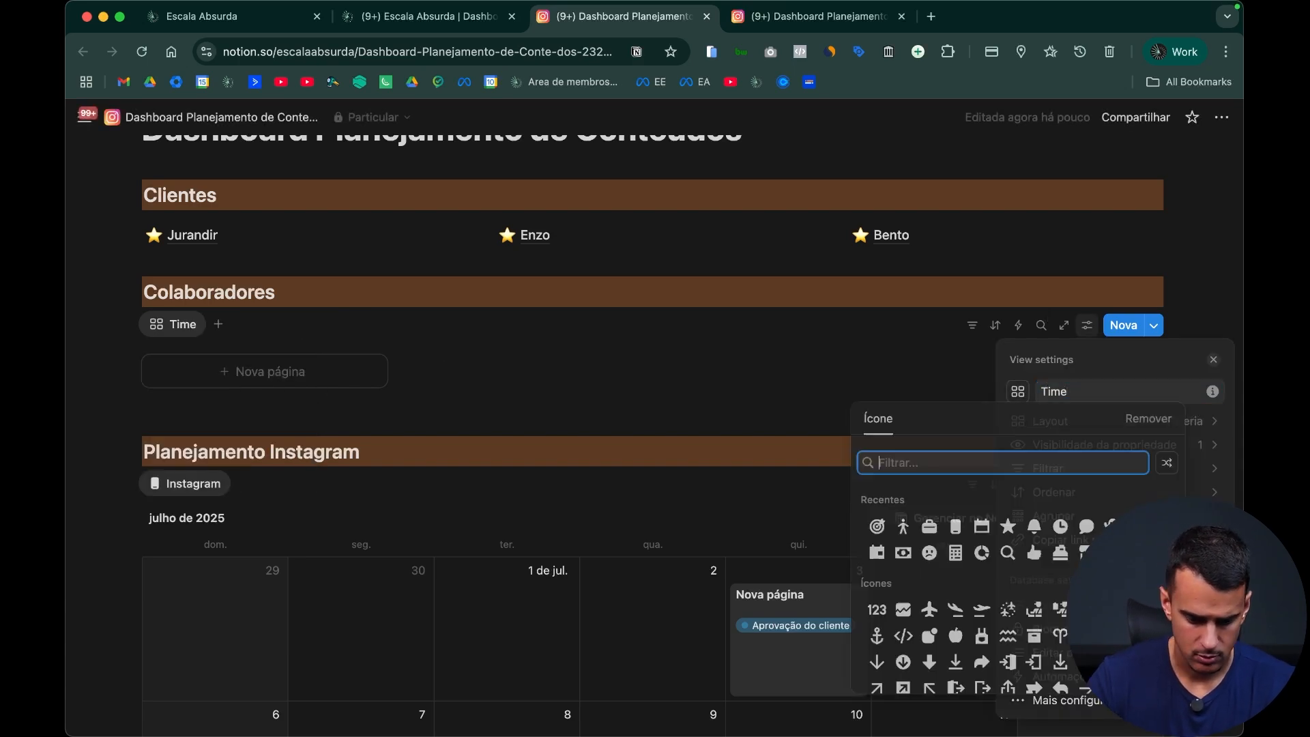
type("trop")
key("Return")
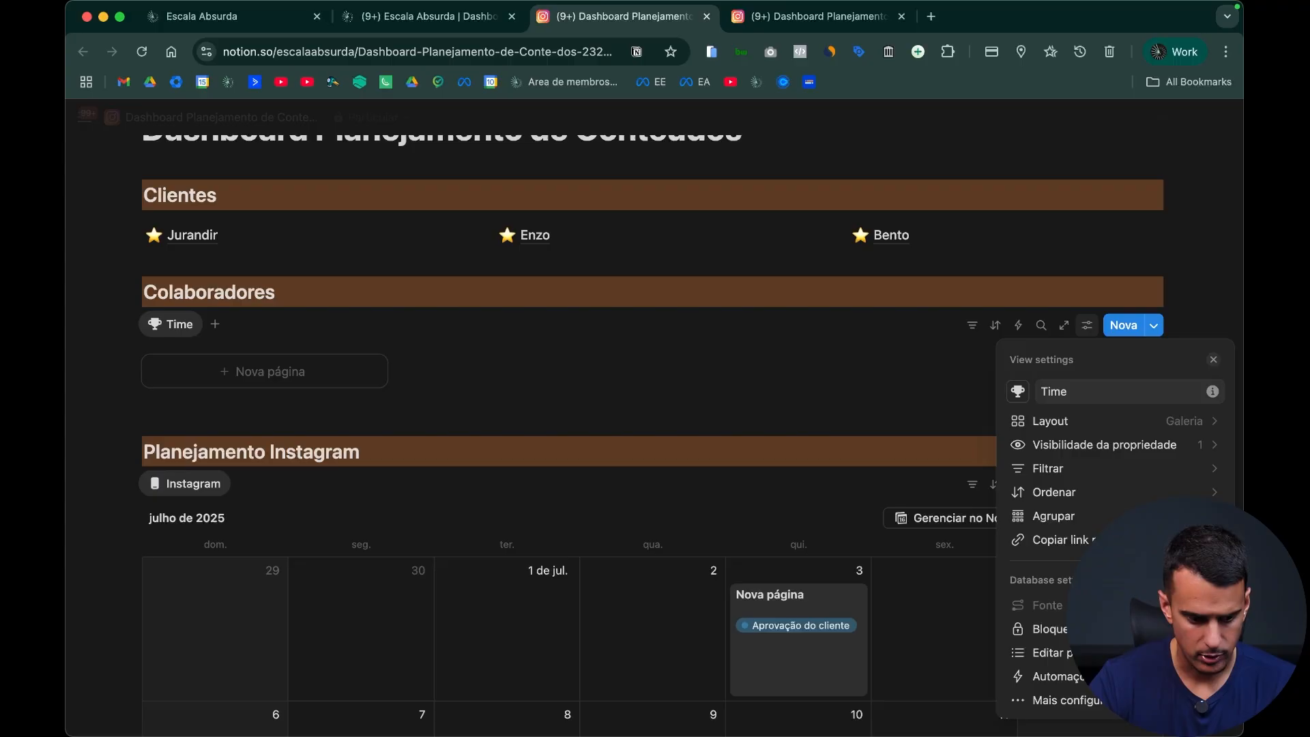
left_click(661, 395)
left_click(685, 410)
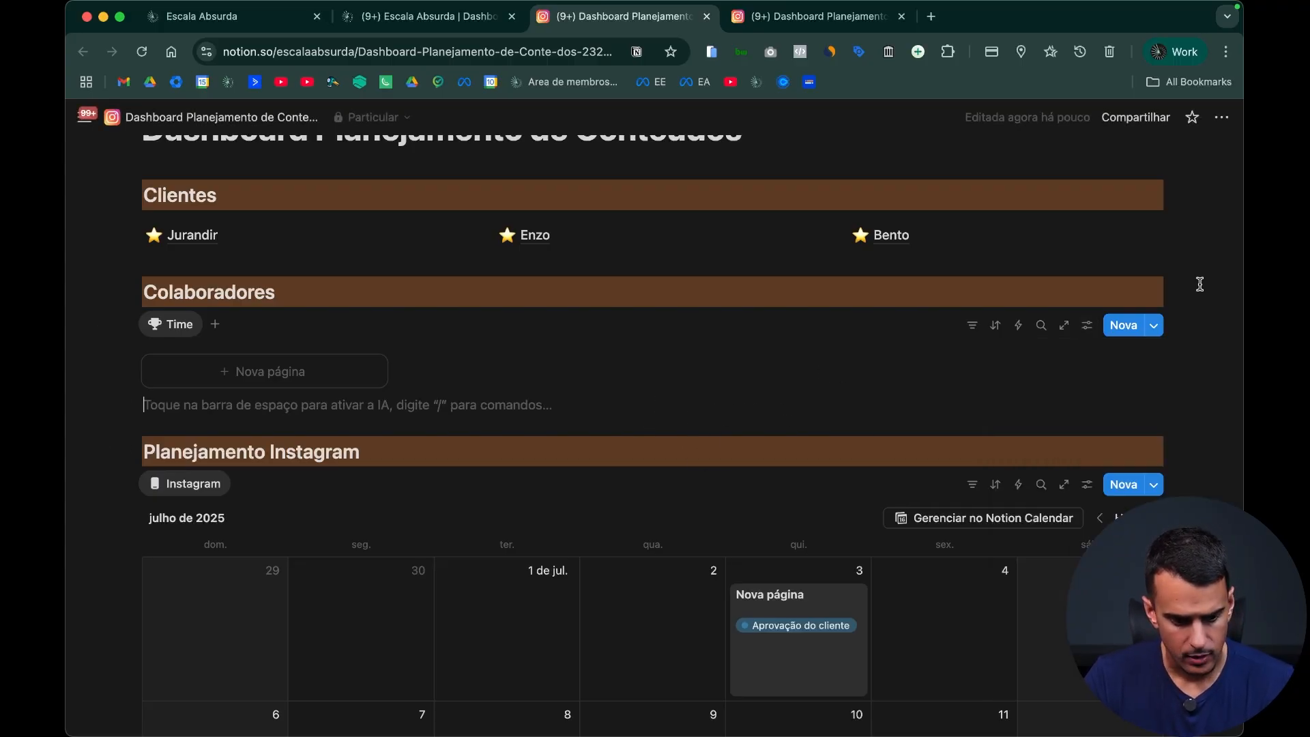
left_click(1153, 326)
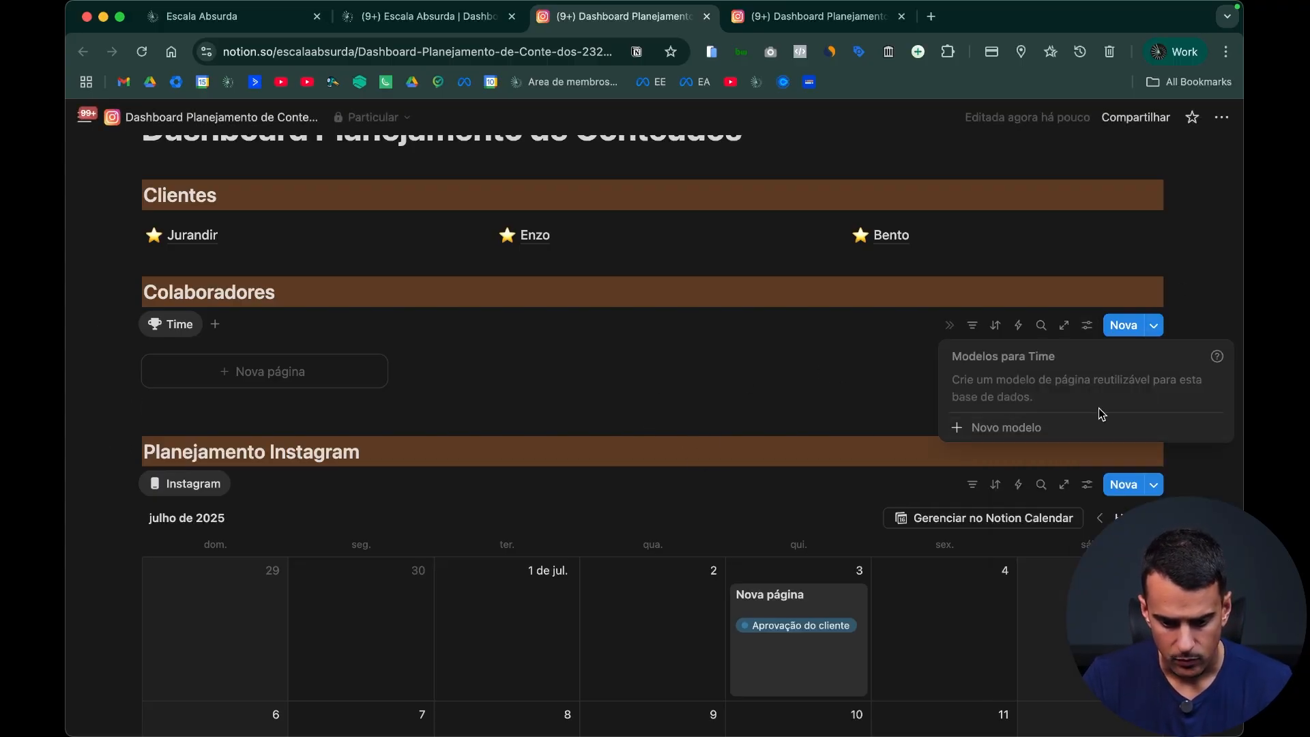
left_click(752, 370)
scroll(1044, 439, "down", 5)
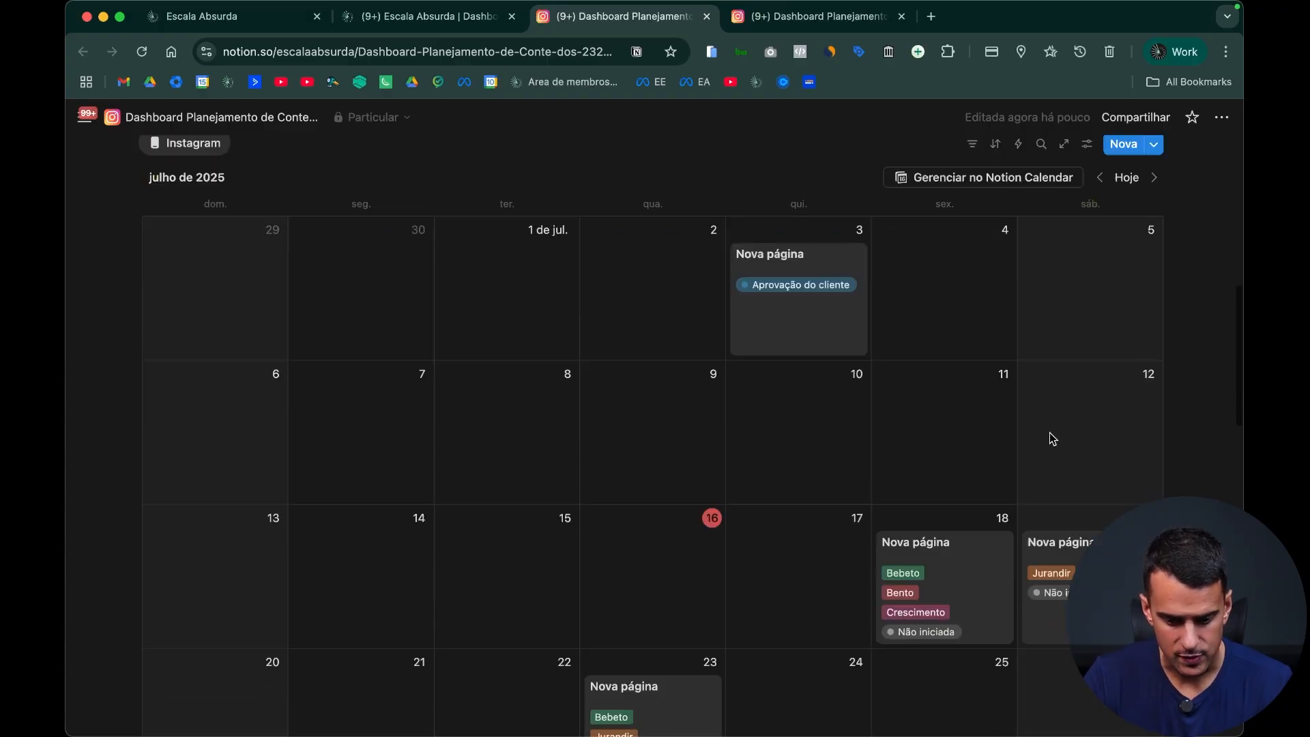
scroll(914, 365, "up", 5)
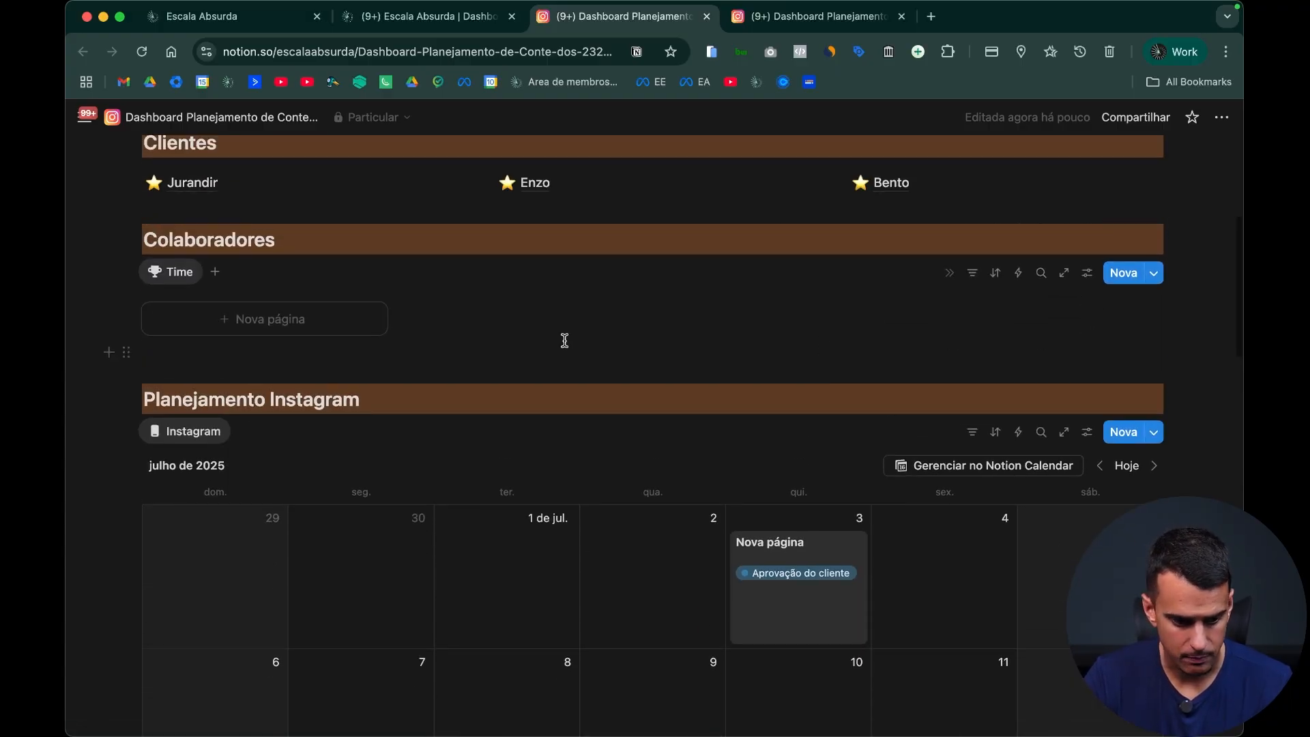
left_click(1153, 272)
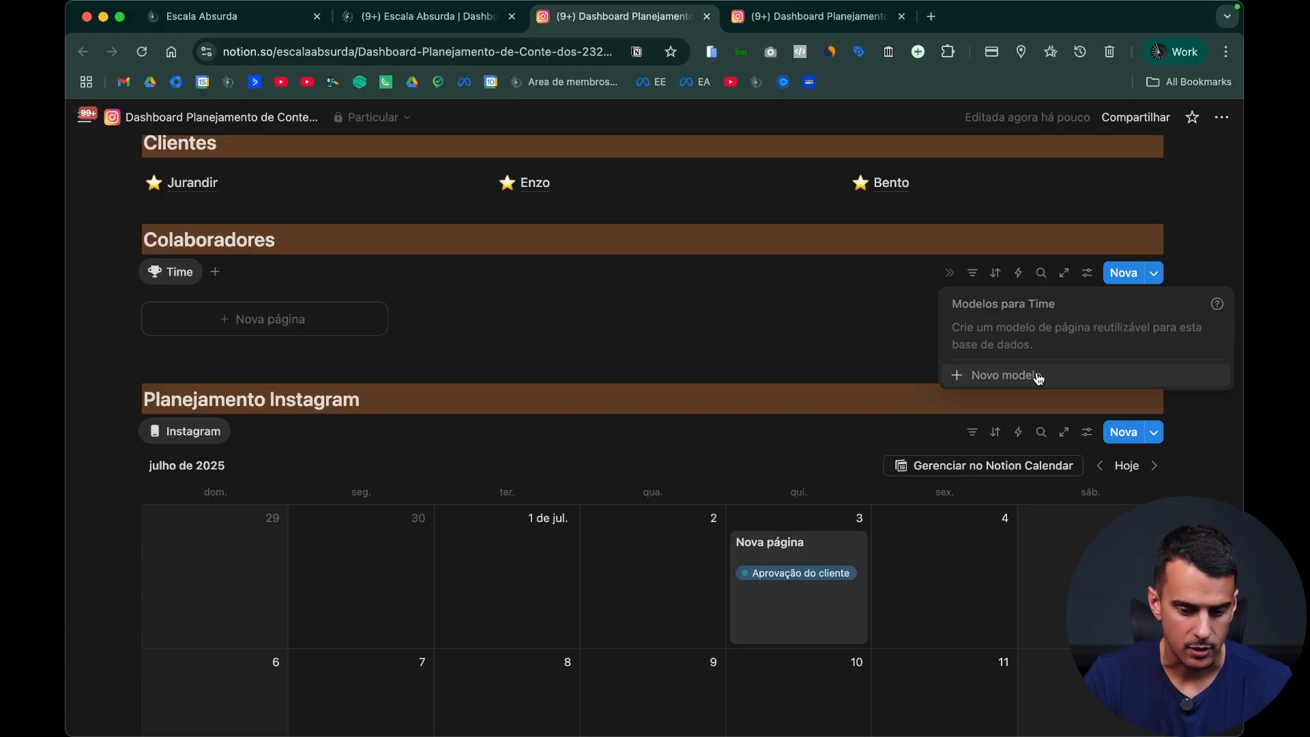
left_click(343, 317)
Step: Create a new page template in the Time database titled "Colaborador" and delete its "Criado em" property
left_click(1154, 276)
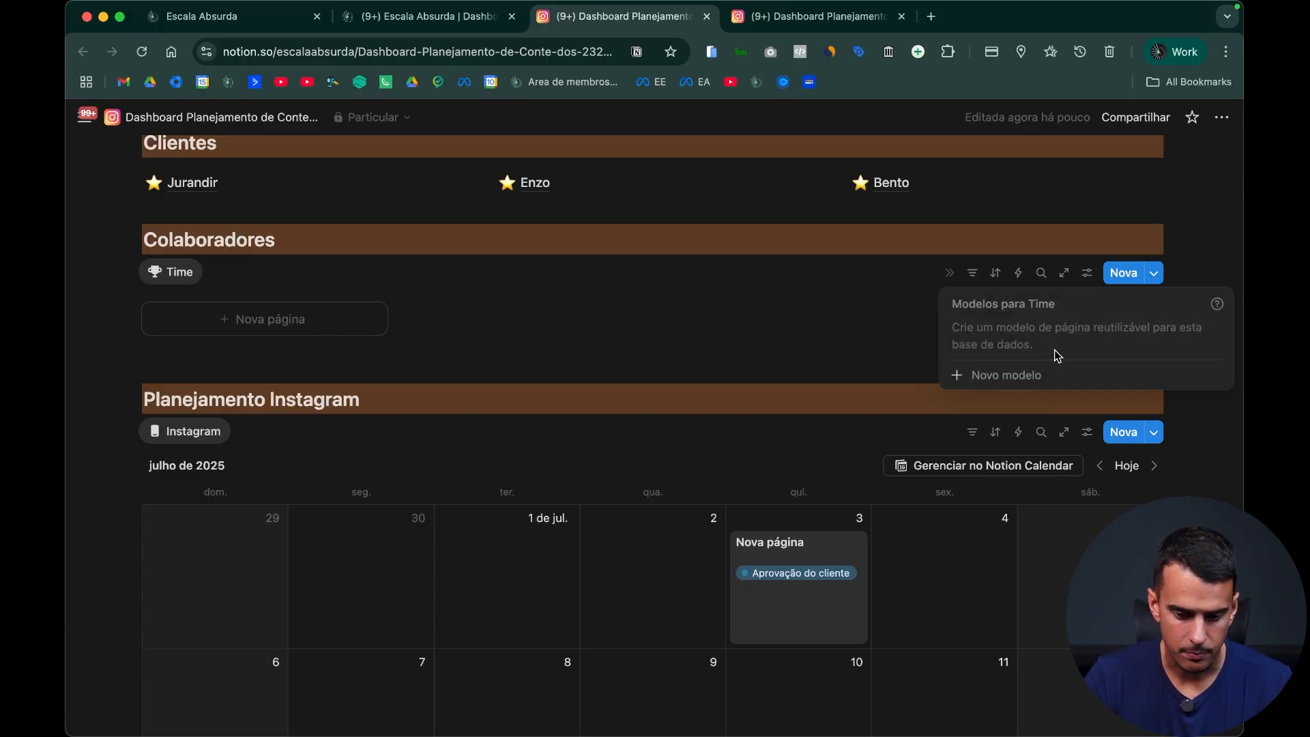
left_click(1064, 373)
type("Colaborador")
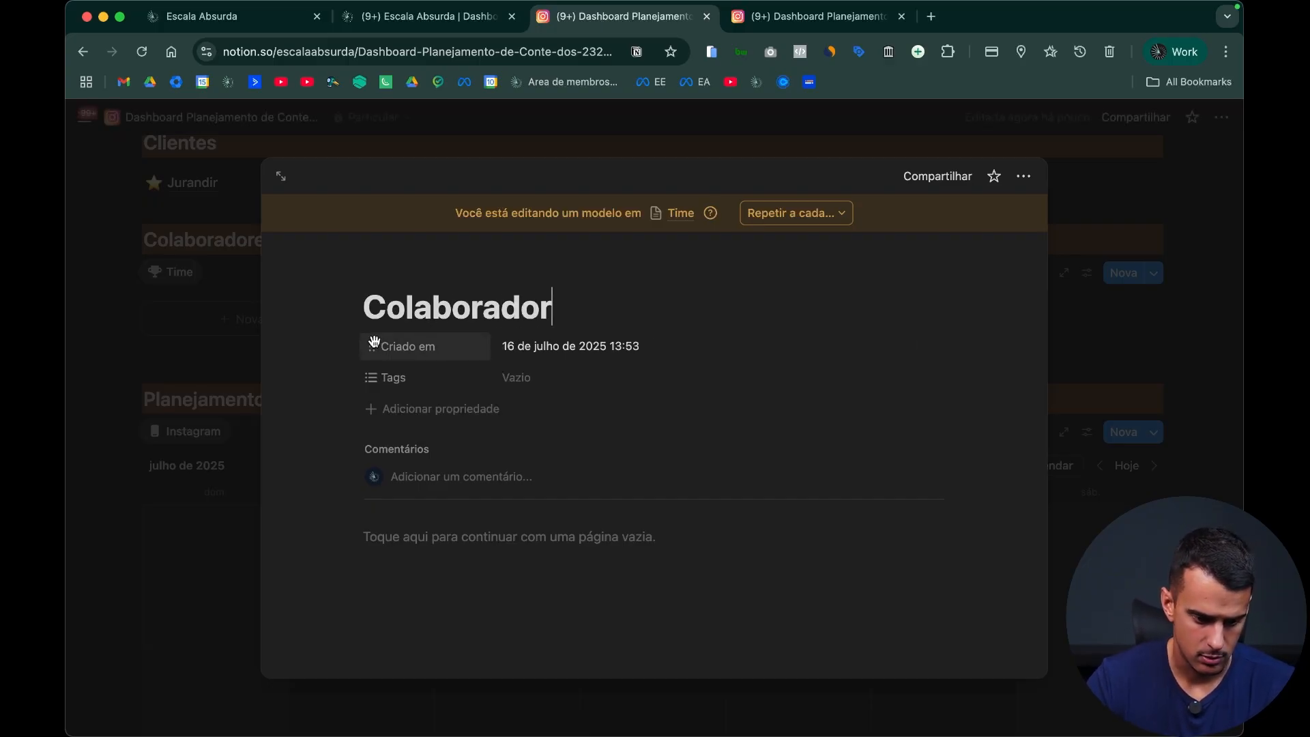
left_click(371, 346)
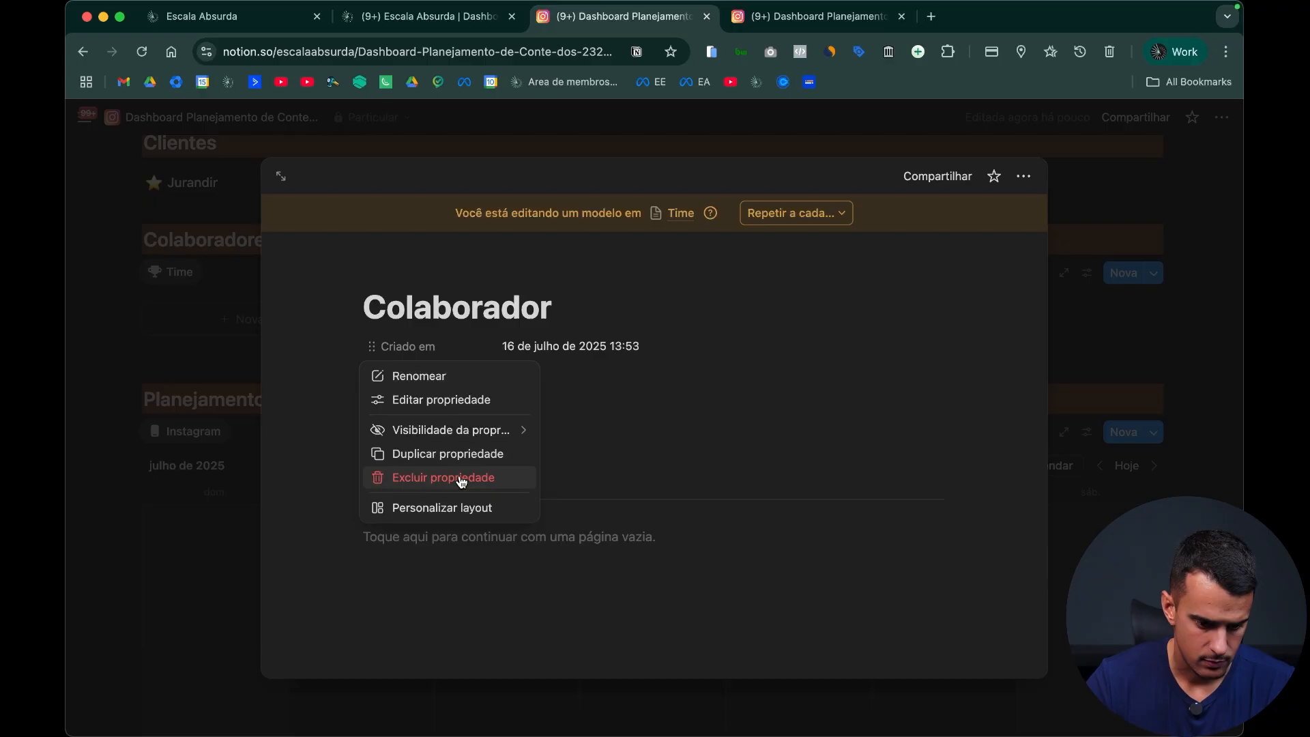
left_click(463, 478)
left_click(727, 425)
Step: Turn on full width for the Colaborador template
left_click(1023, 176)
left_click(1197, 406)
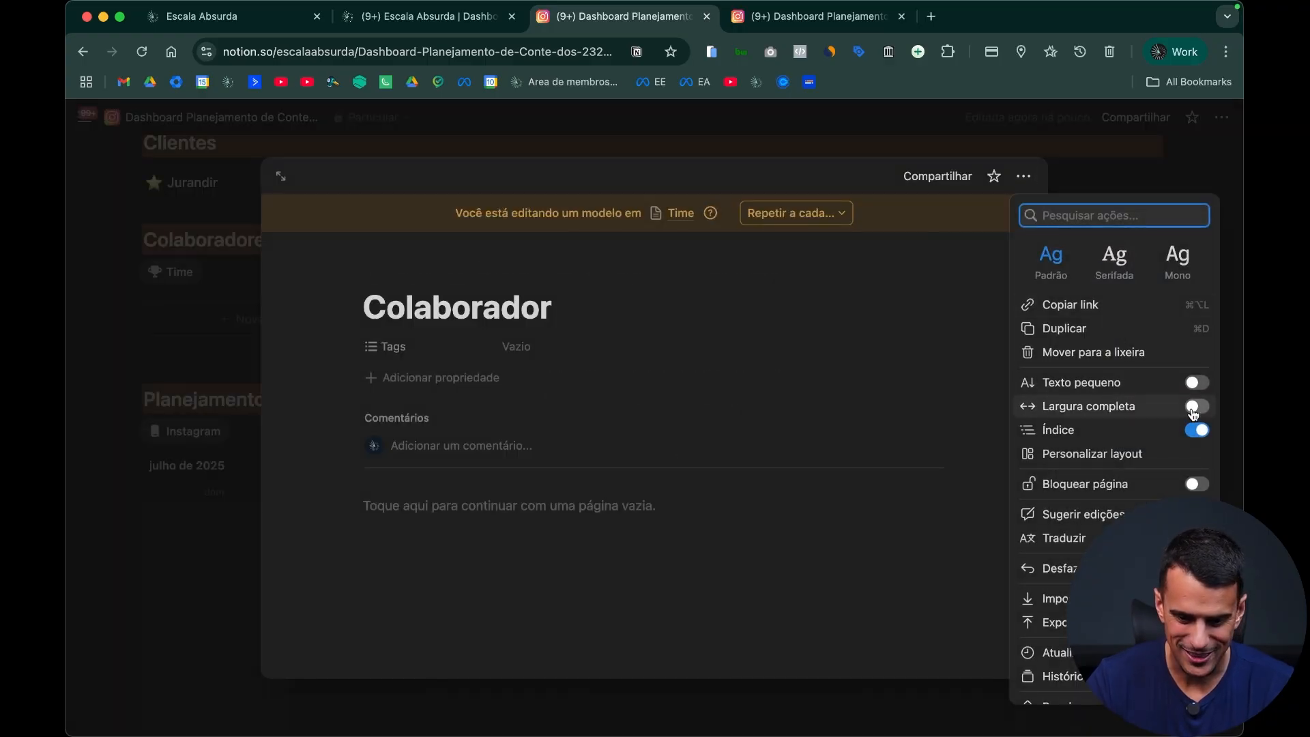
left_click(557, 484)
Step: Give the Colaborador template a trophy emoji icon and upload Azul-Escala.png from the Notion folder as its cover
left_click(403, 271)
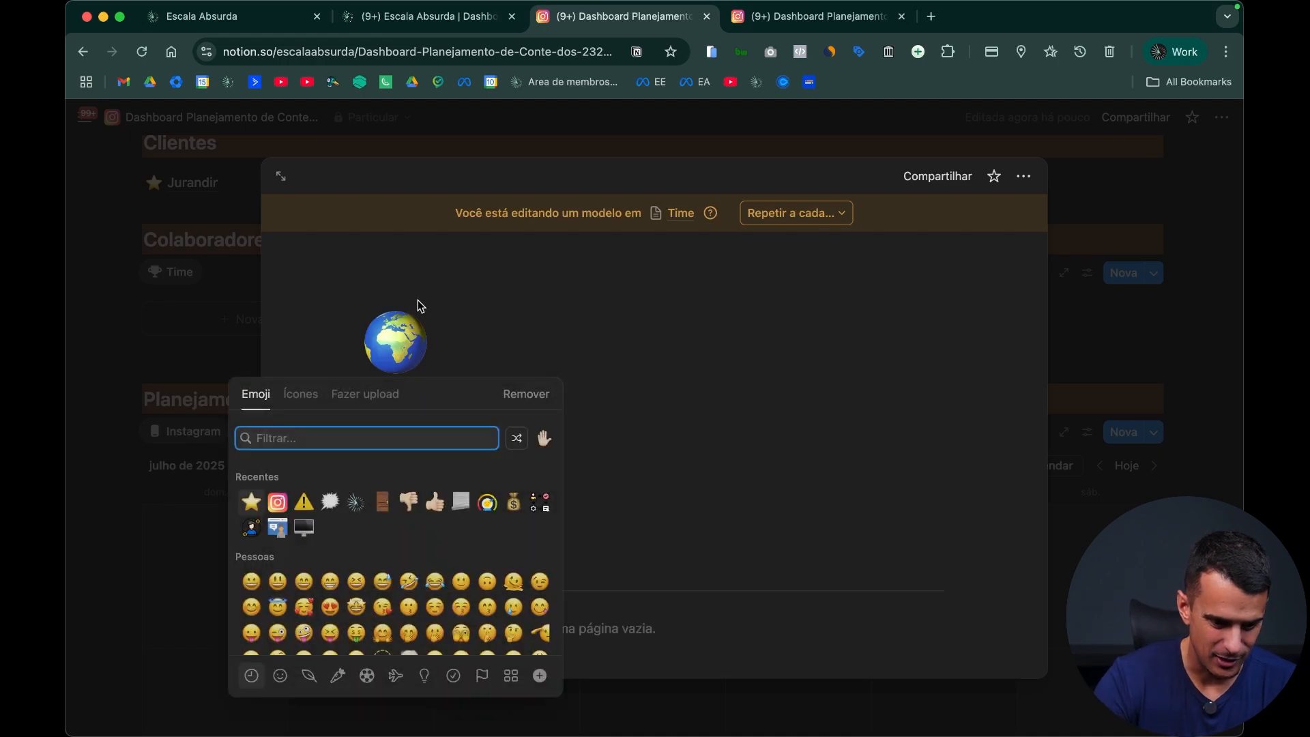
type("trop")
left_click(307, 477)
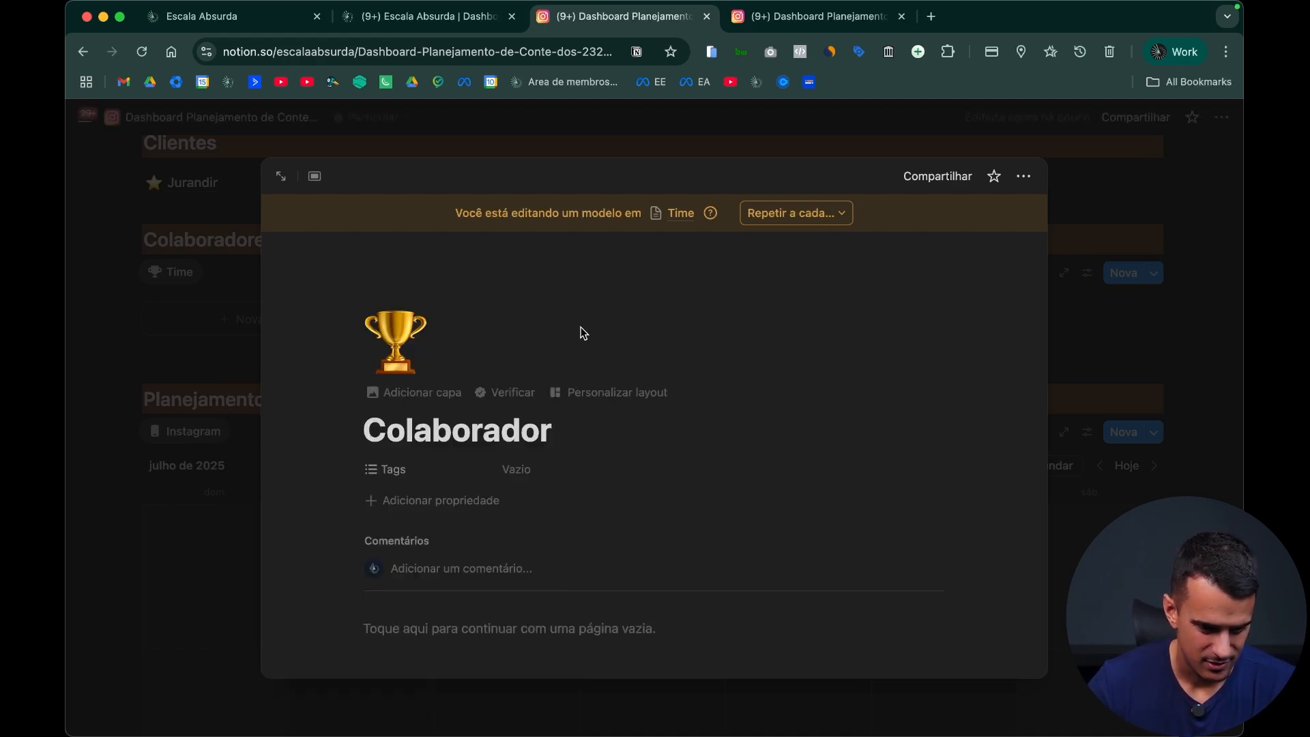
left_click(410, 392)
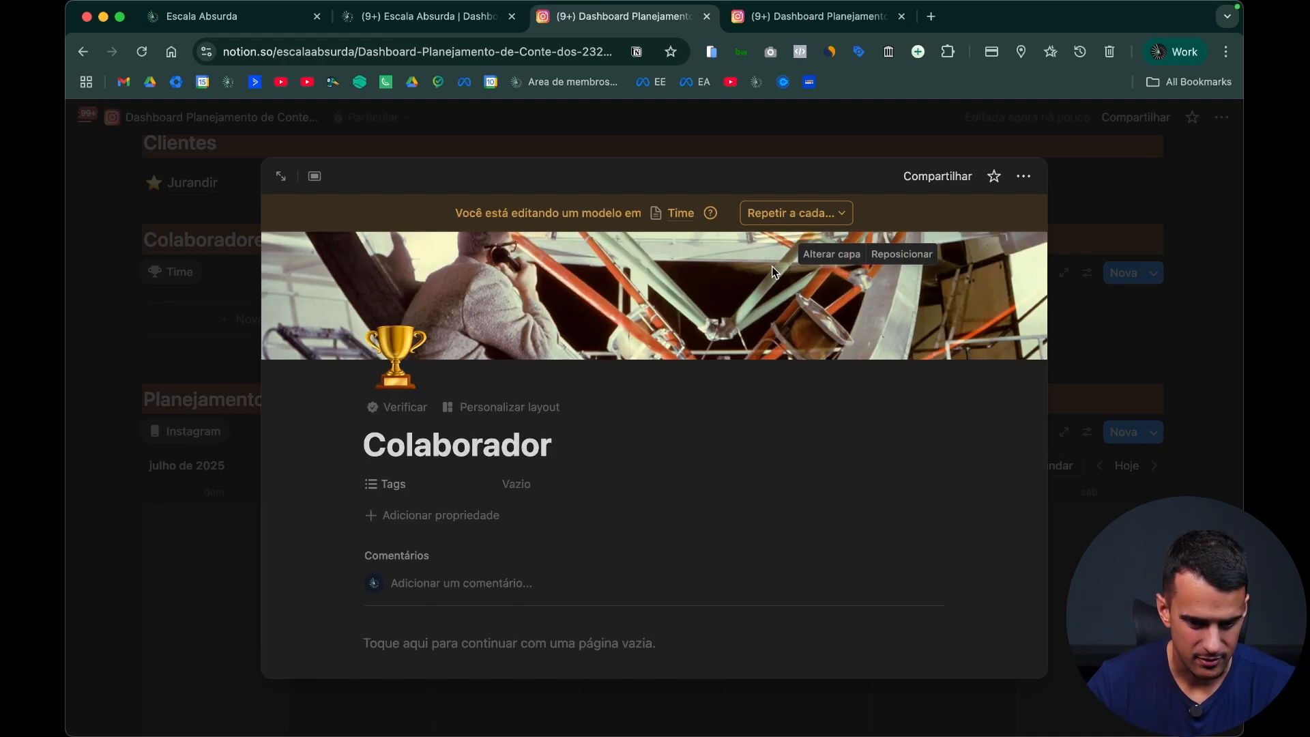
left_click(849, 255)
left_click(697, 283)
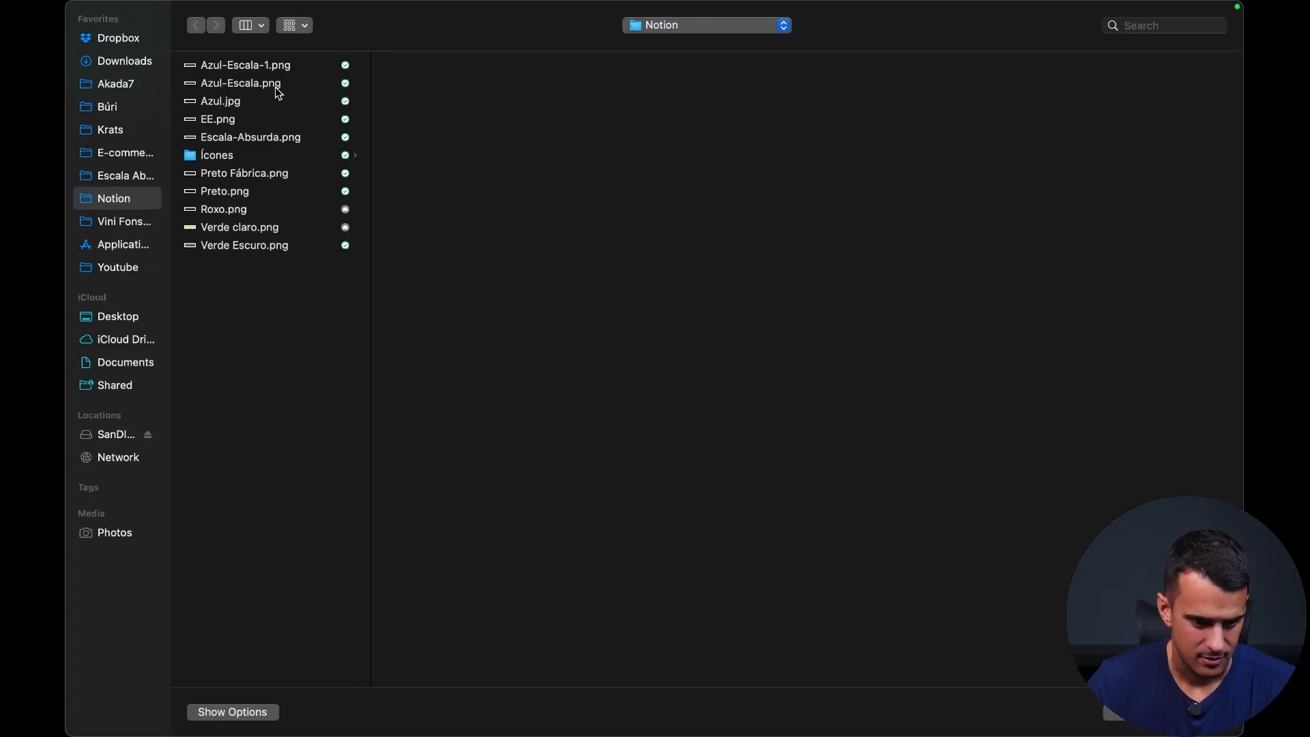
double_click(275, 86)
Step: Add a level-2 heading "Prioridades" to the template body with the same background colour as the dashboard's section headings
scroll(750, 516, "down", 5)
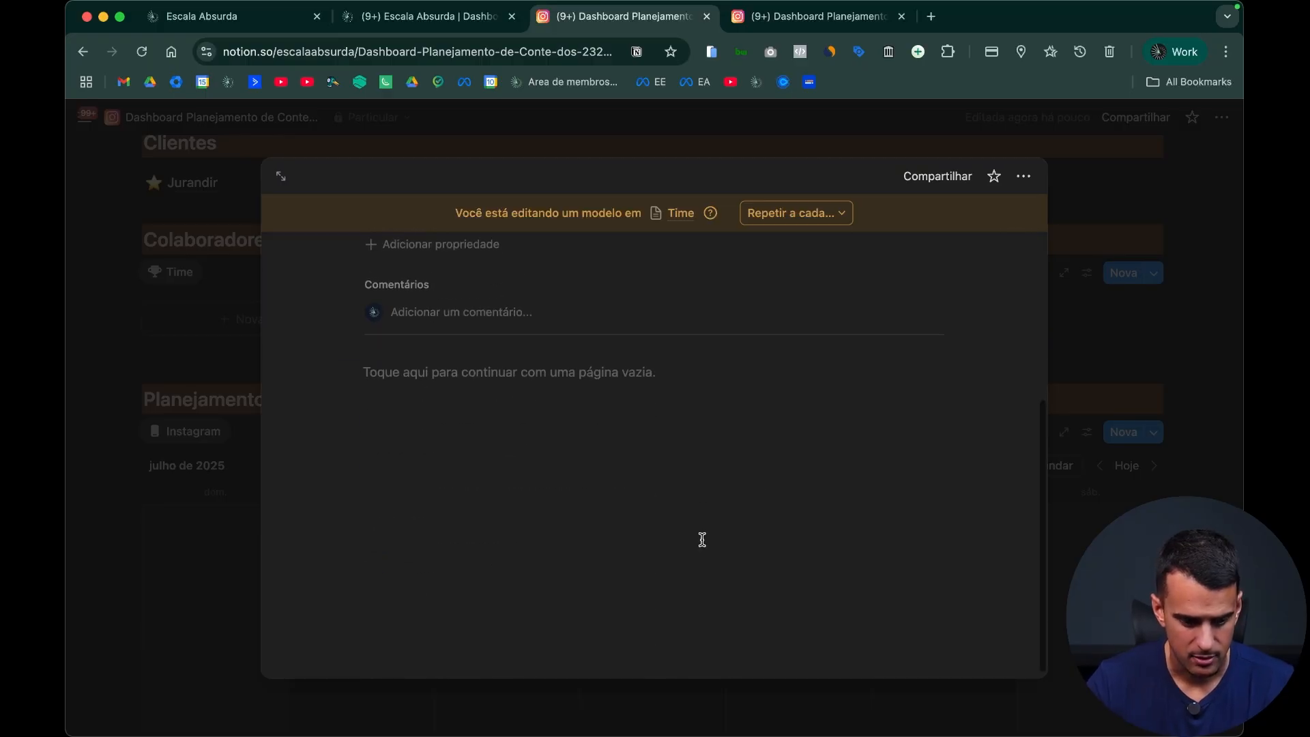
left_click(703, 483)
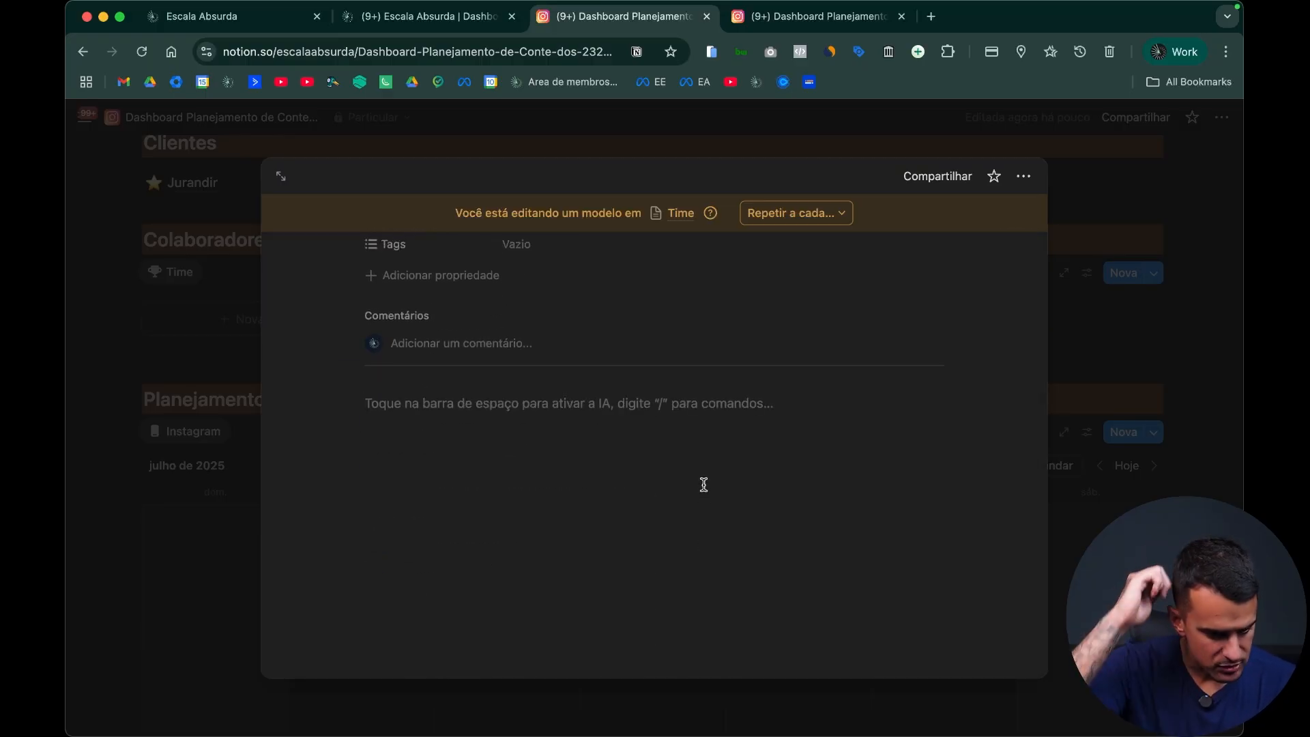
scroll(723, 476, "up", 5)
scroll(744, 478, "down", 3)
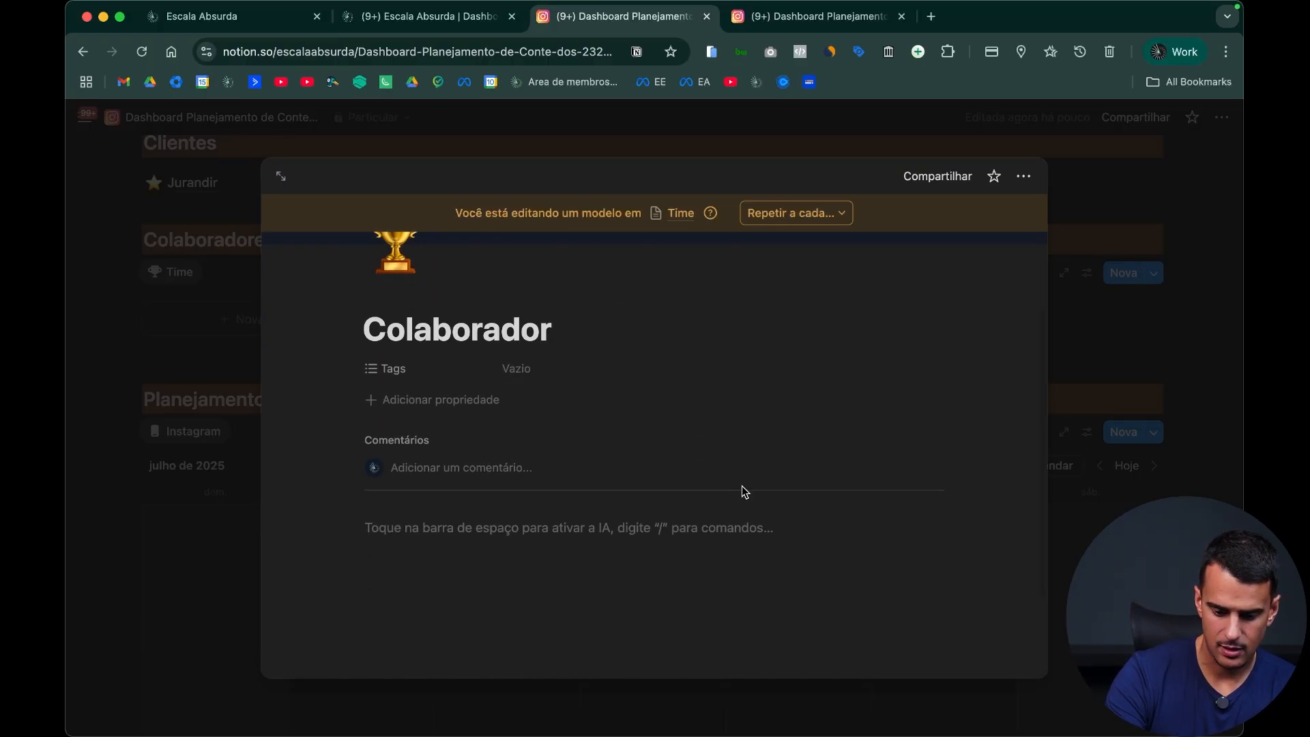
type("#")
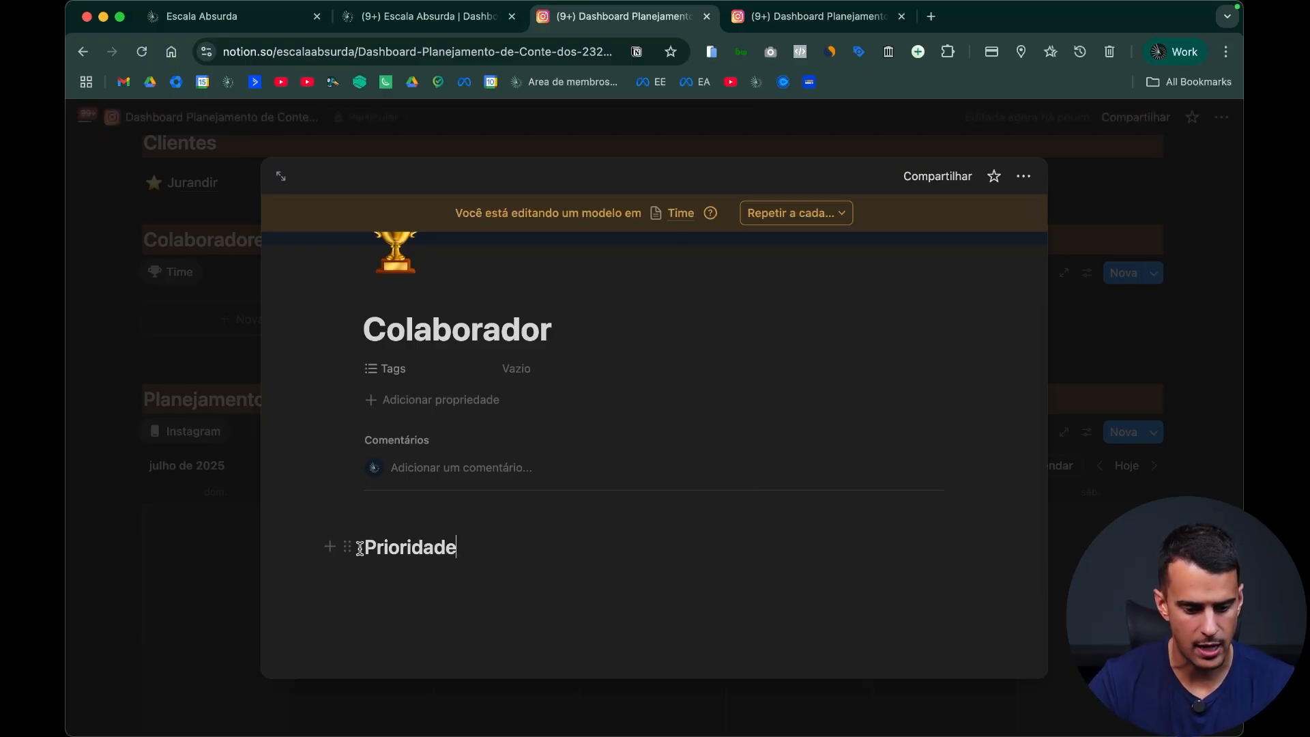
left_click(350, 547)
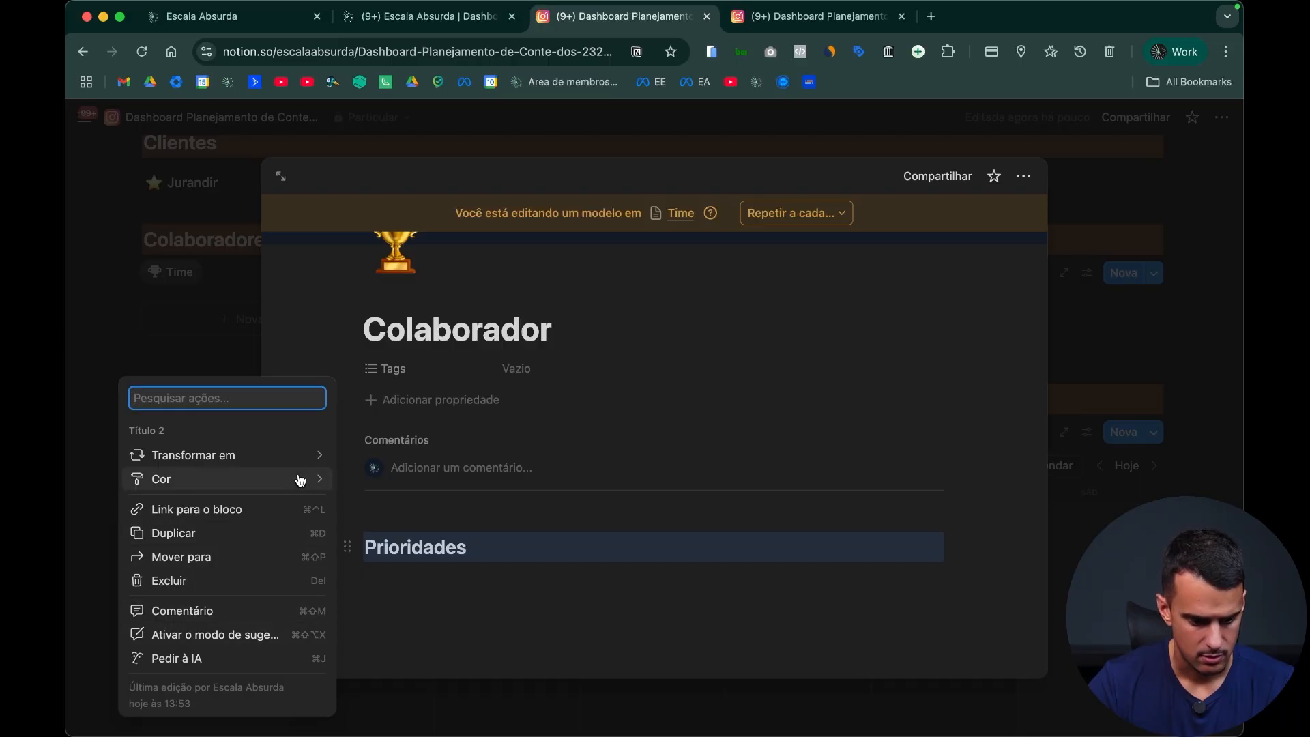
mouse_move(296, 477)
left_click(430, 679)
Step: Duplicate the Prioridades heading twice, retitle the copies "Rotina" and "Tarefas", and start an empty line below them
key("super+d")
key("super+d")
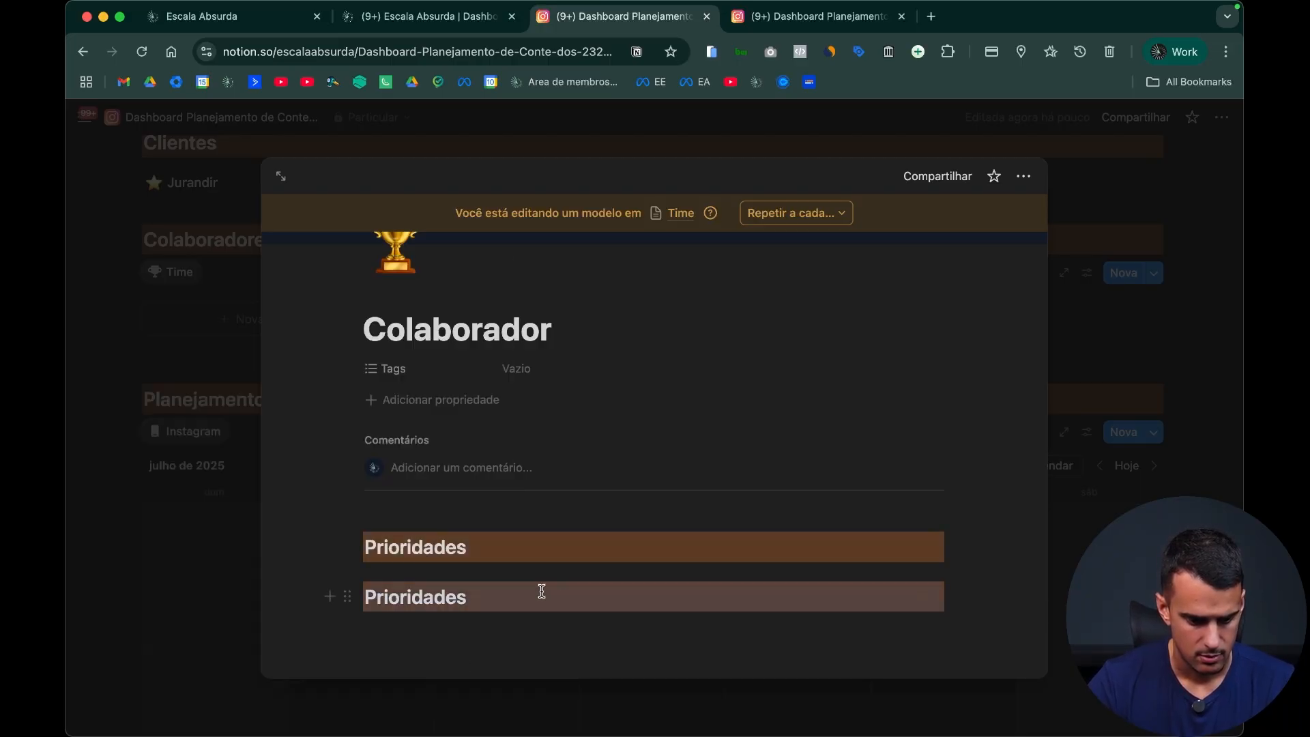
scroll(464, 529, "down", 3)
double_click(436, 464)
type("Rotha")
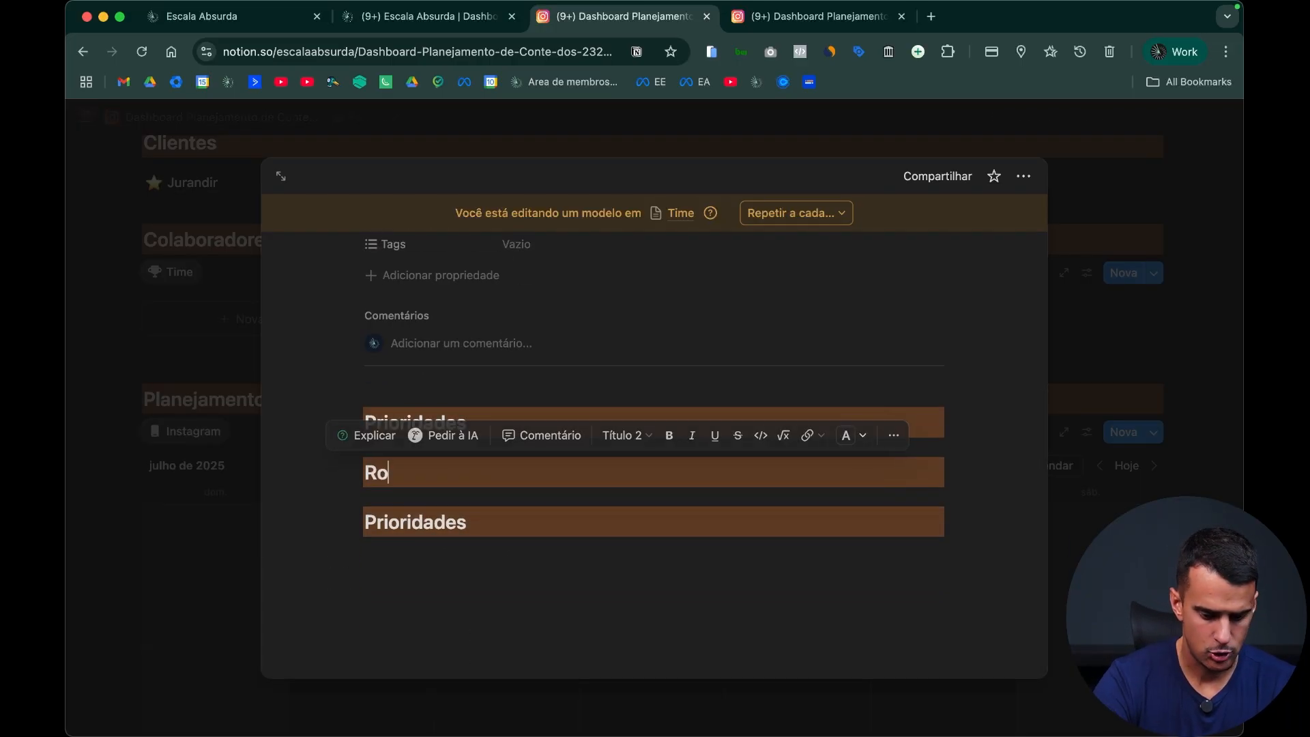
double_click(423, 522)
type("Tarefas")
key("Return")
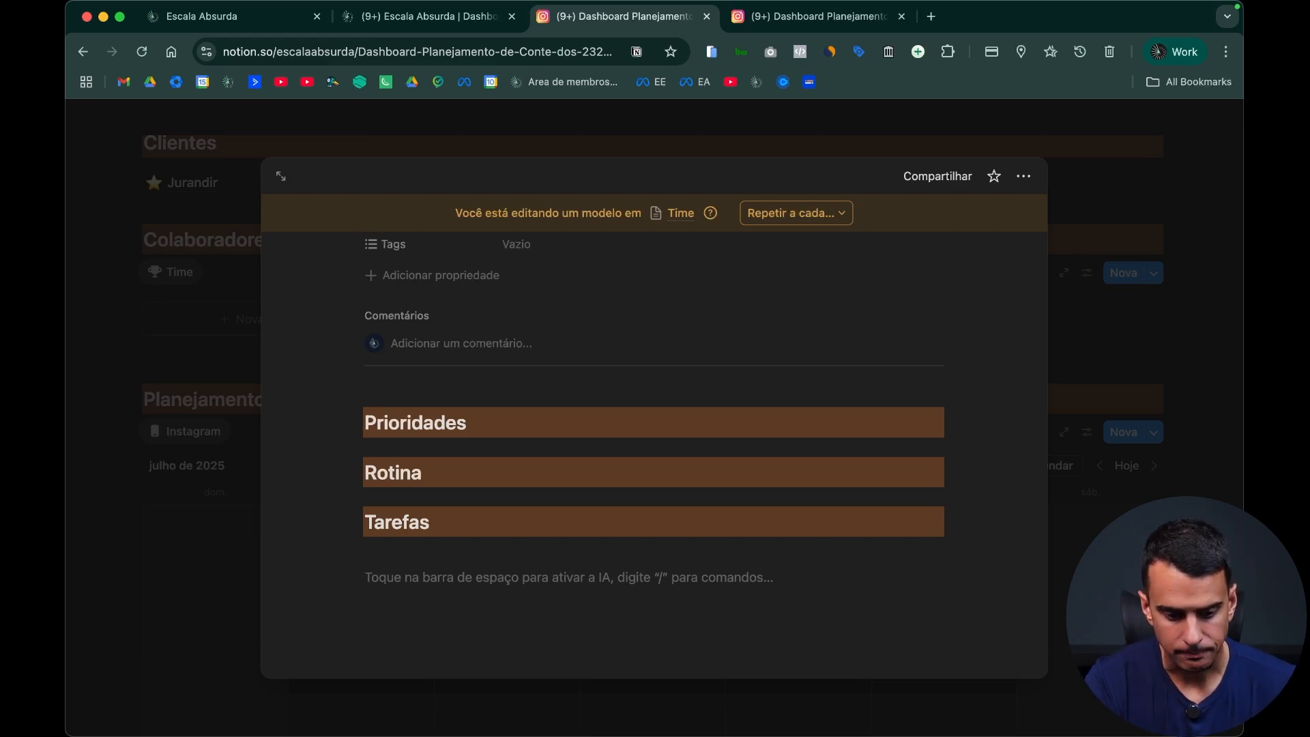
Step: Look over the Planejamento Instagram calendar on the dashboard copy open in the other browser tab
left_click(812, 18)
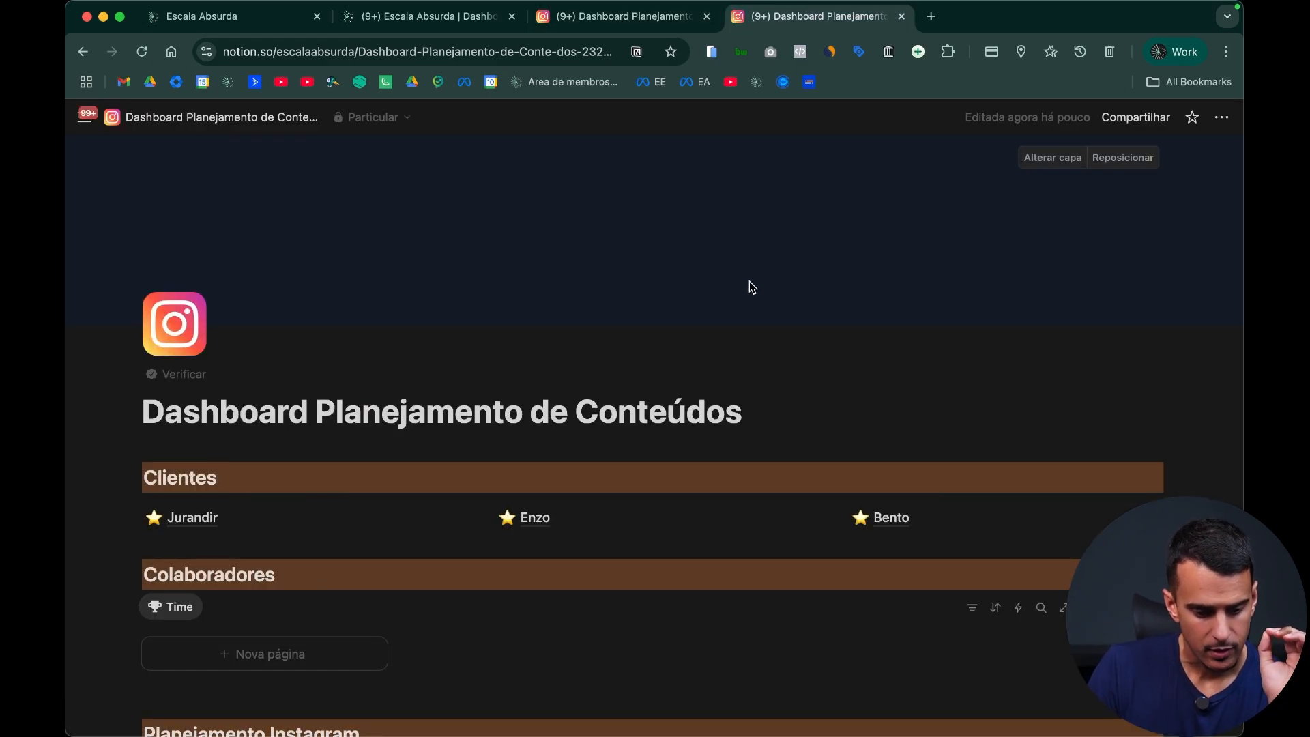
scroll(749, 281, "down", 3)
scroll(735, 282, "down", 6)
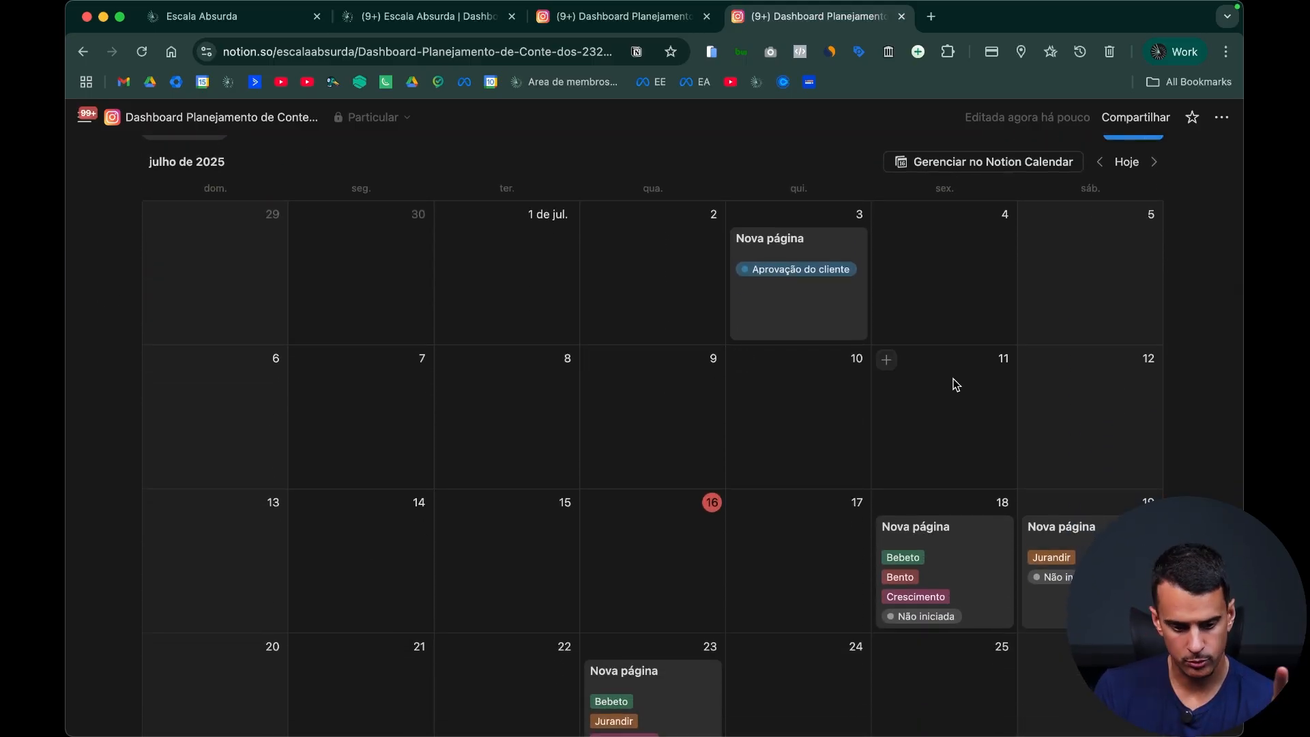
scroll(956, 384, "up", 1)
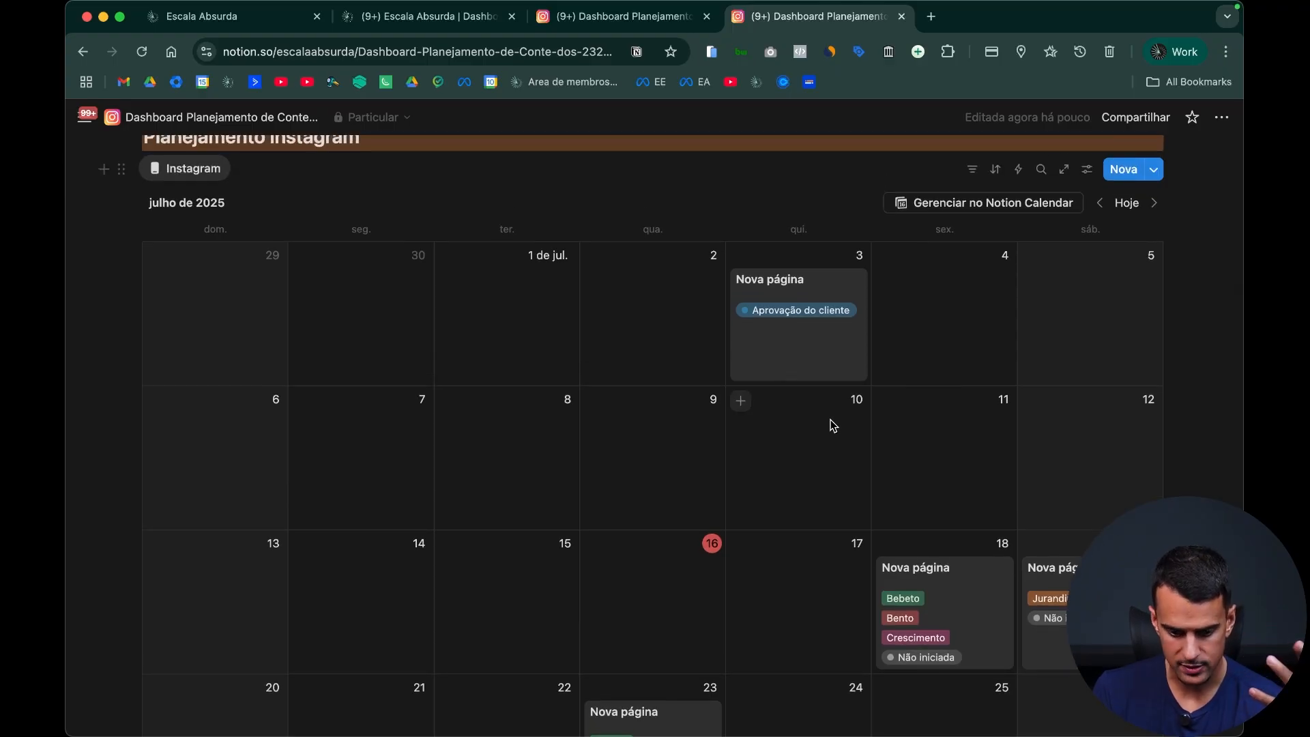
scroll(675, 338, "down", 1)
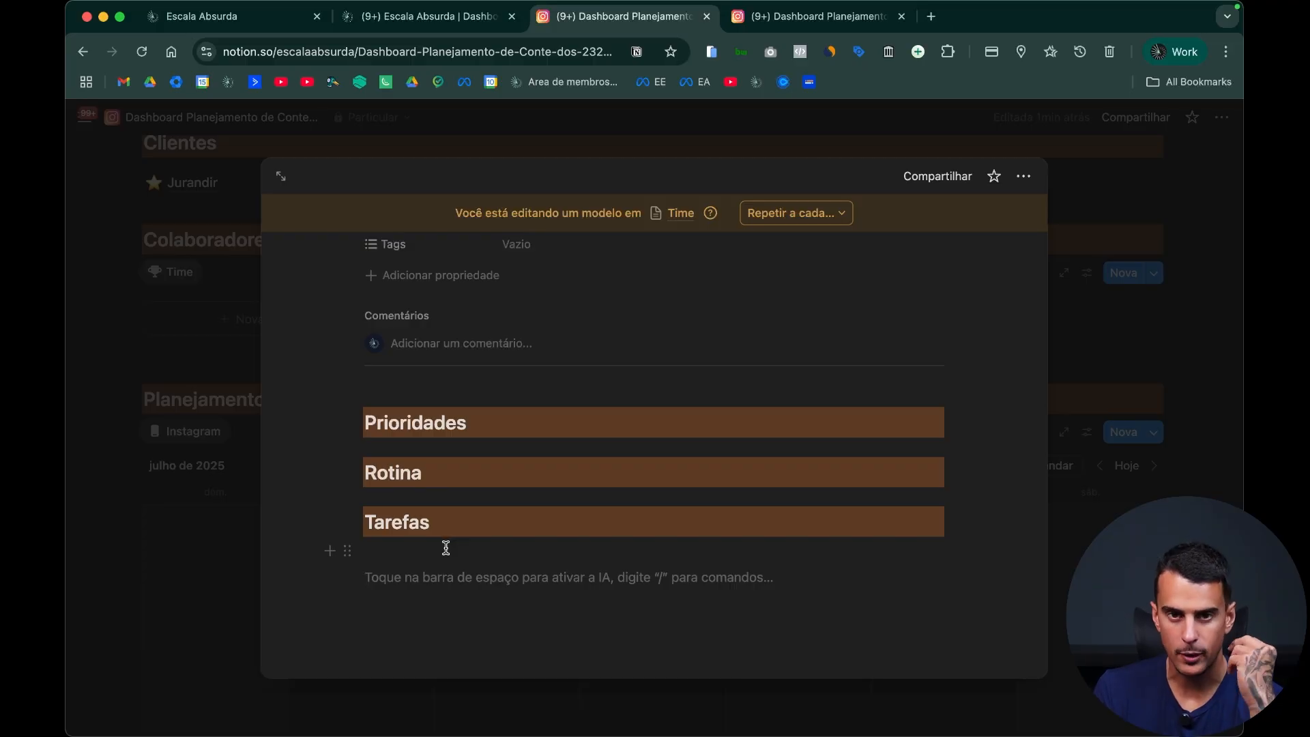
Step: Duplicate the Tarefas heading in the Colaborador template and retitle the copy "Instatram Clientes"
left_click_drag(347, 522, 442, 596)
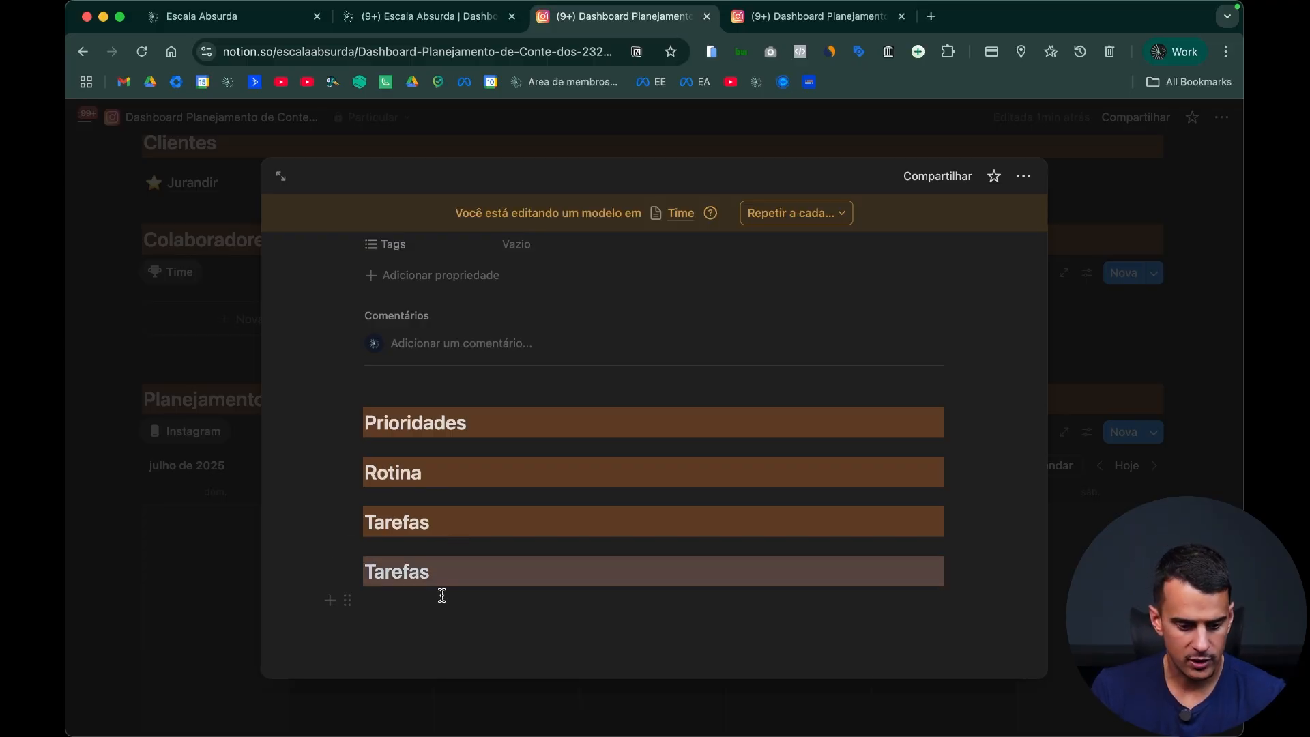
double_click(420, 573)
type("Instatram Cliente")
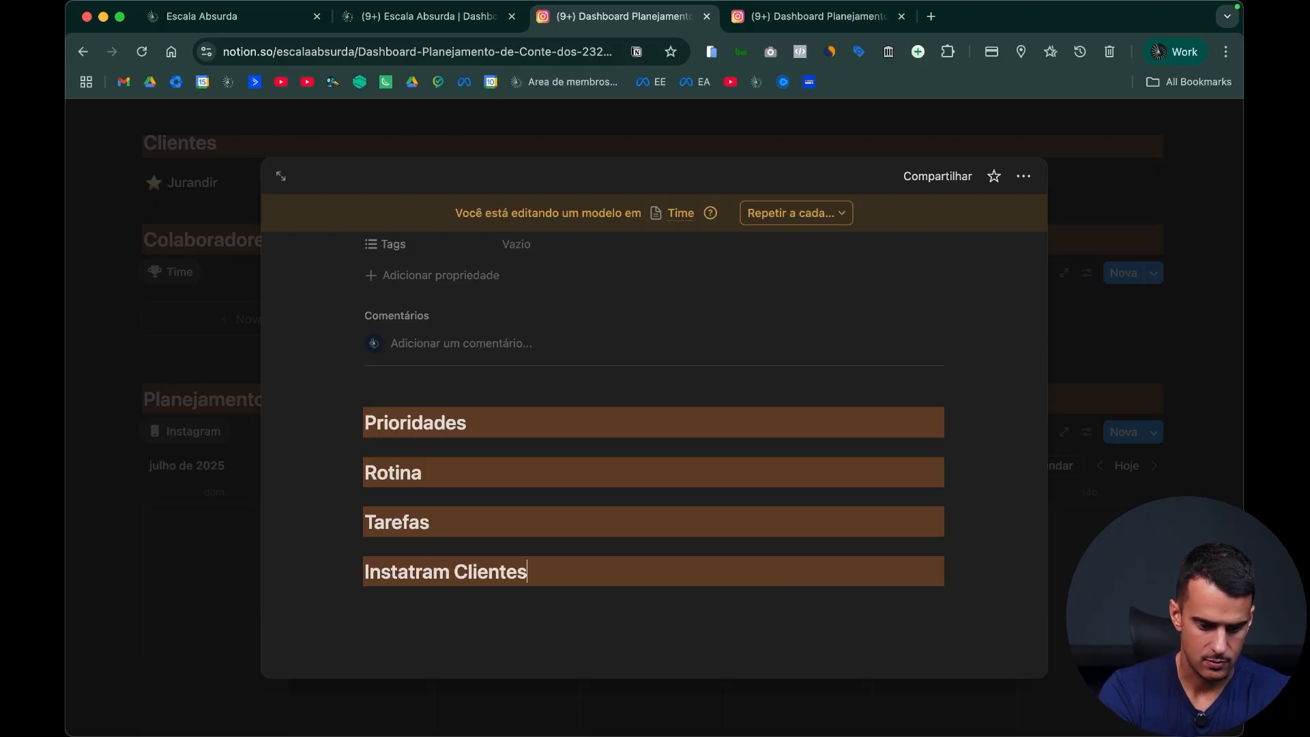
type("s")
Step: Insert a board view below the Instatram Clientes heading and link it to the Instagram Exemplo Youtube database
key("Return")
type("/")
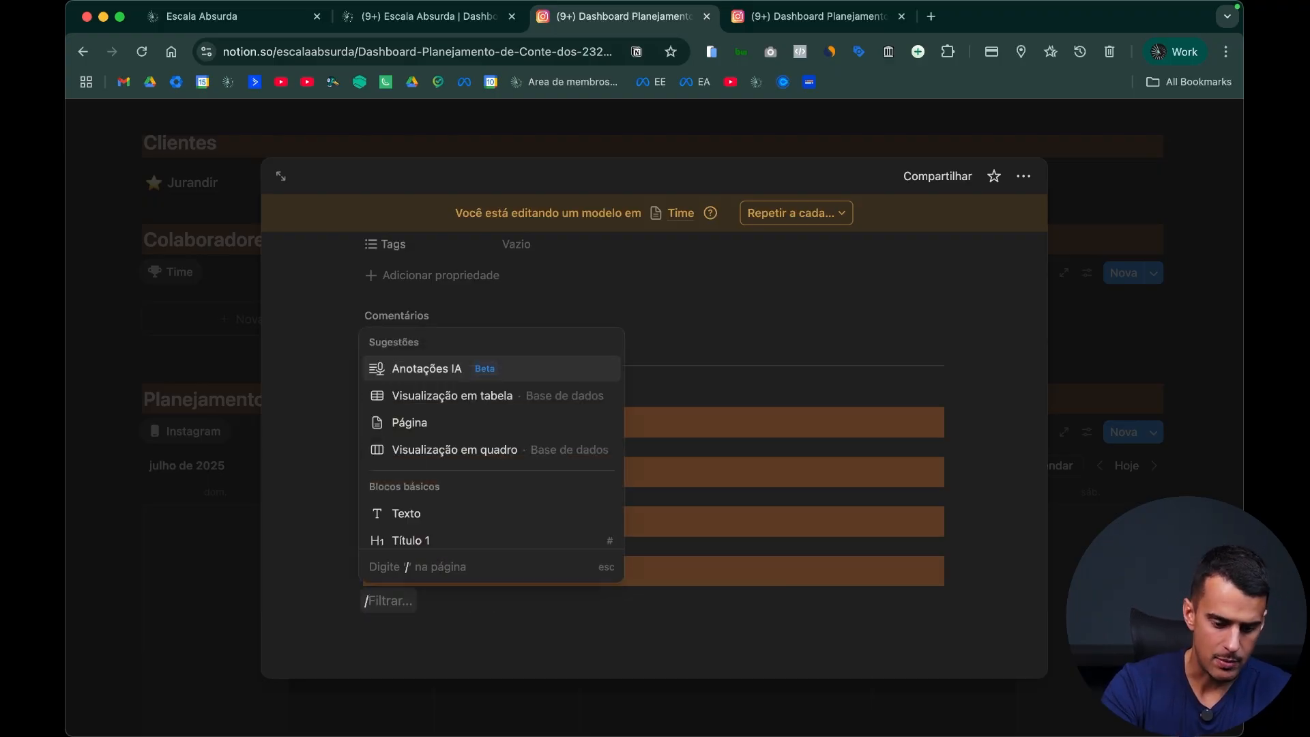
left_click(518, 450)
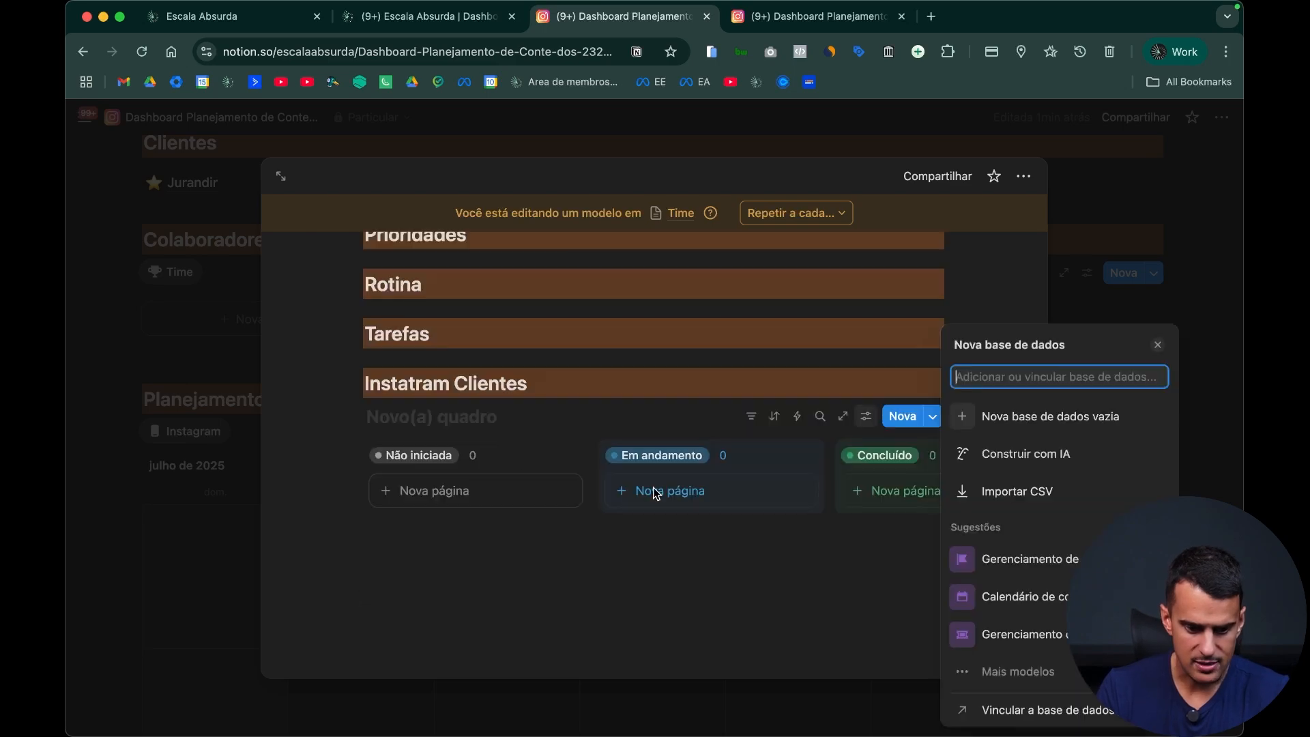
left_click(1076, 710)
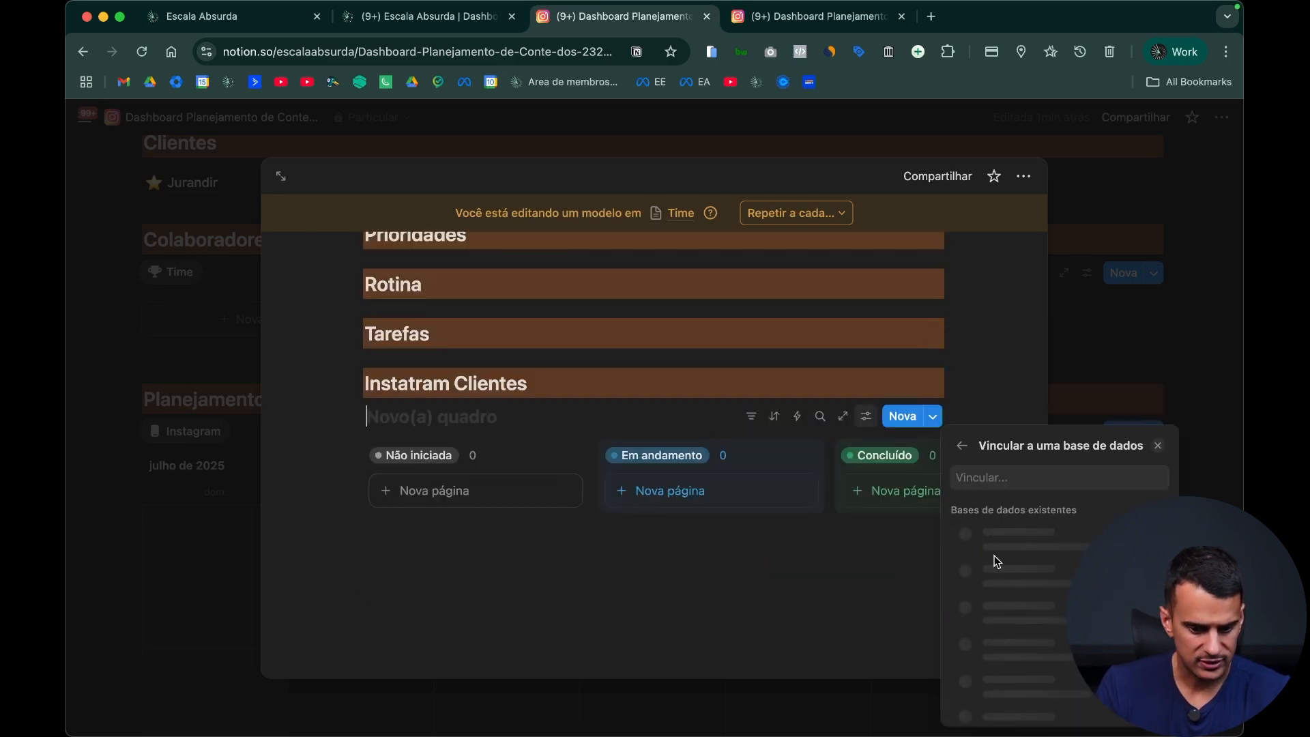
left_click(999, 483)
type("instagram")
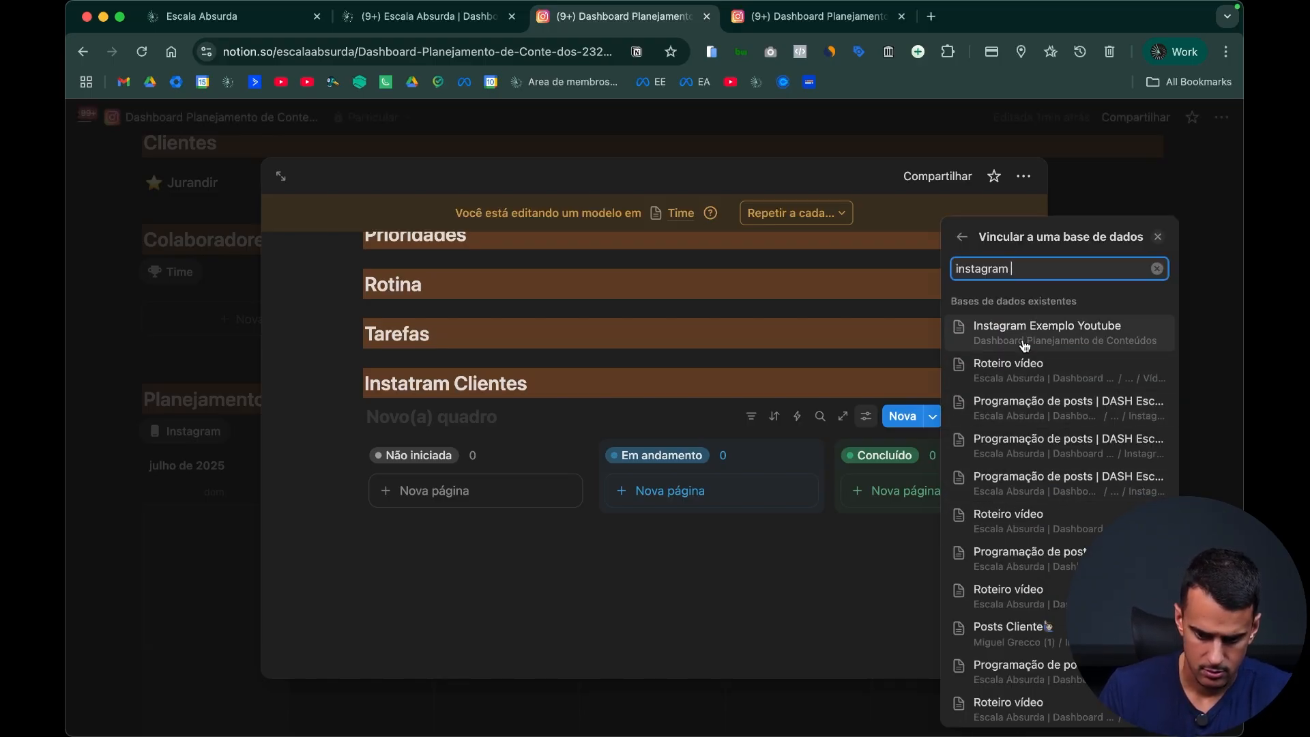
left_click(1025, 341)
left_click(828, 458)
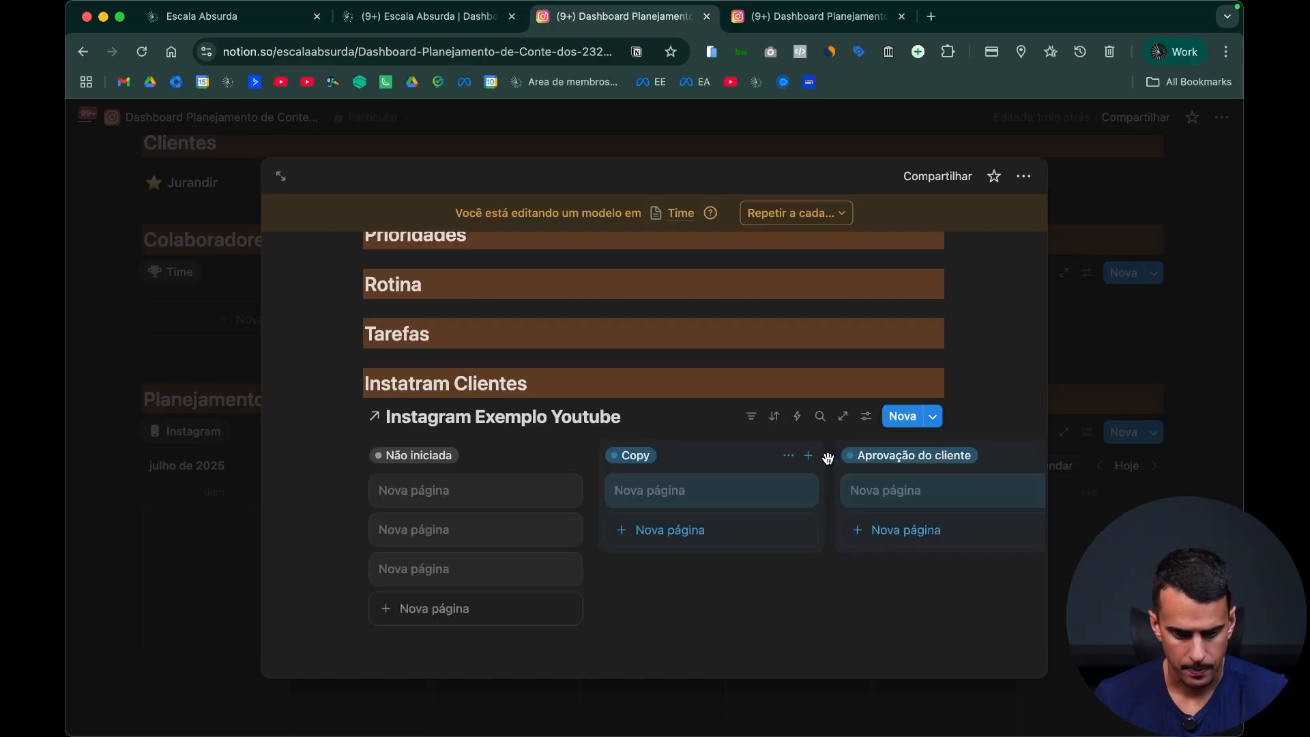
Step: Change the layout of the linked Instagram database view from board to Calendário
left_click(878, 425)
left_click(998, 372)
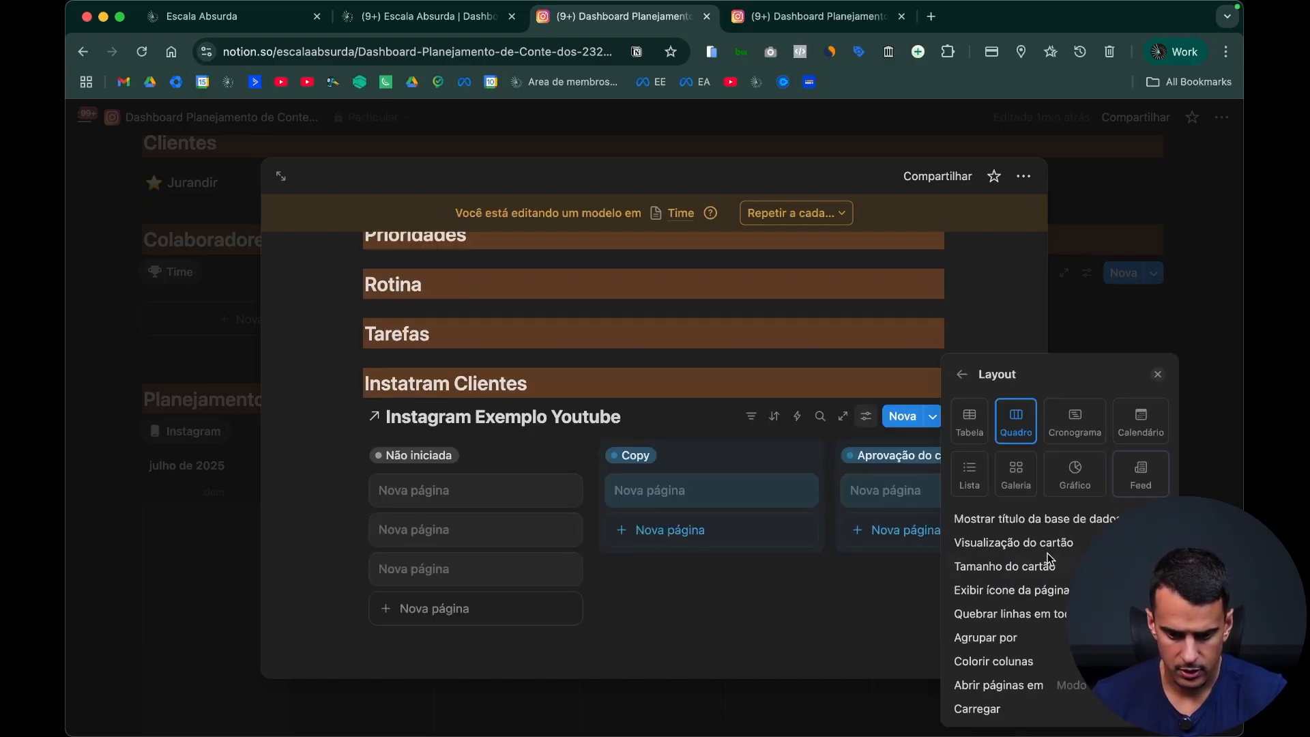
left_click(1140, 420)
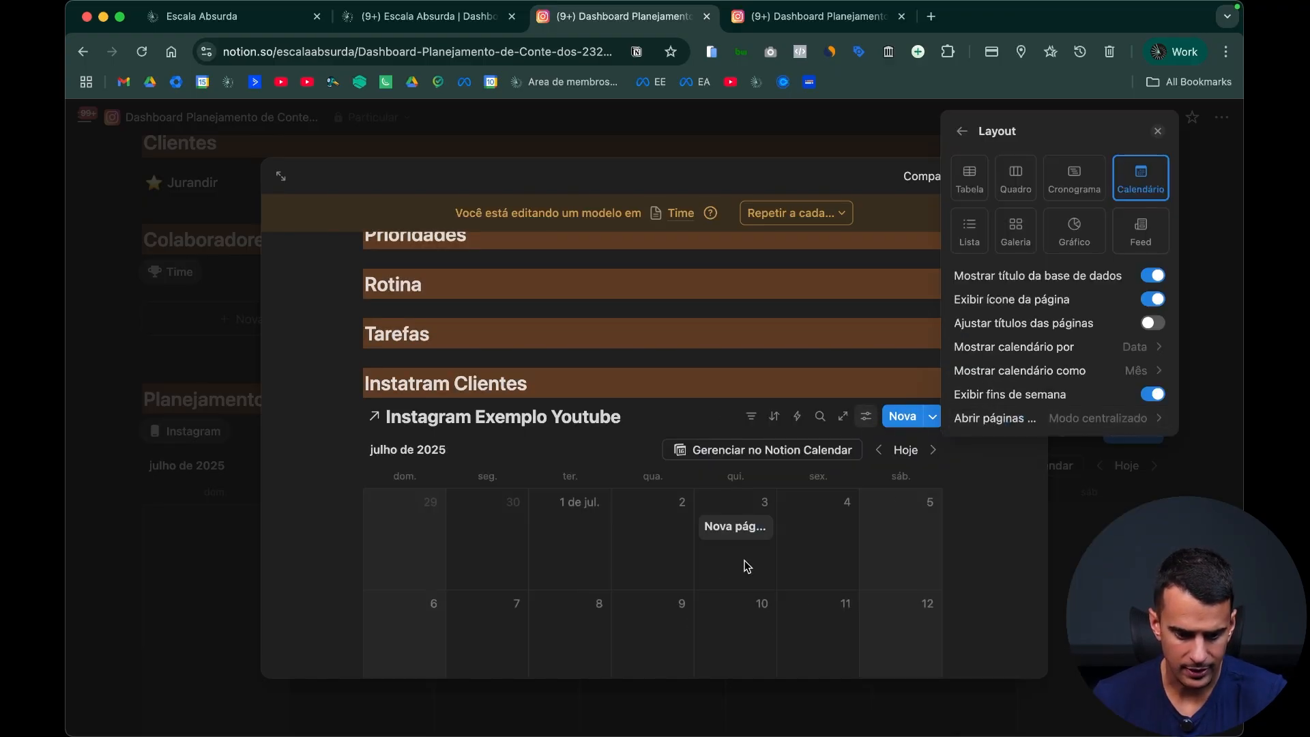
left_click(725, 381)
scroll(765, 403, "down", 3)
scroll(682, 389, "up", 3)
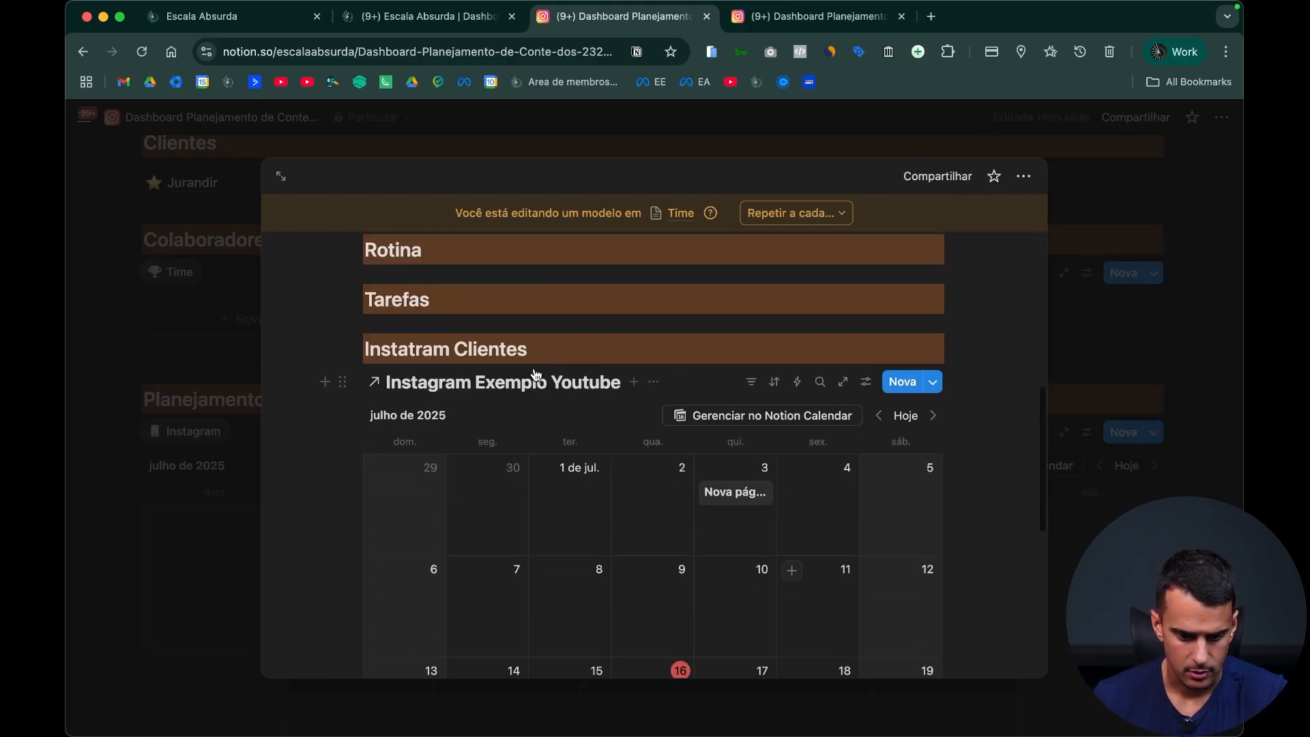
Step: Hide the linked database's title and rename its view "Calendário"
left_click(653, 383)
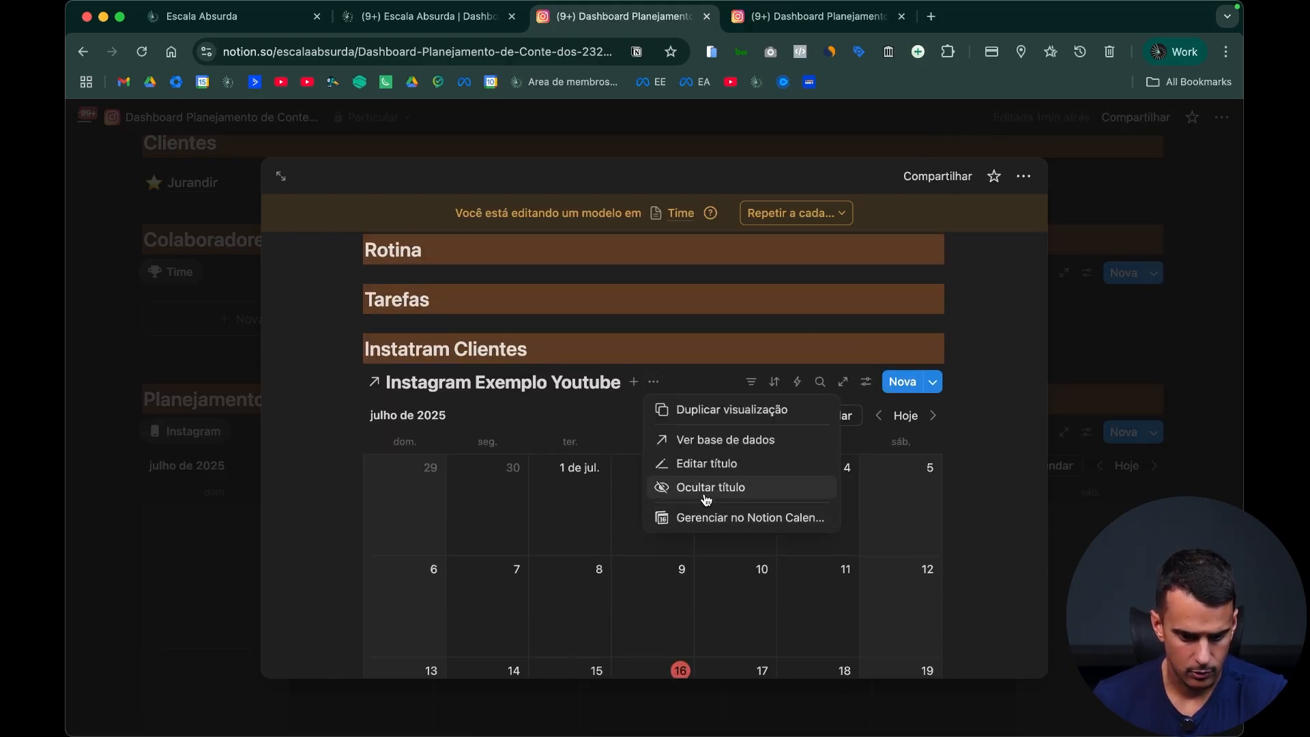
left_click(706, 490)
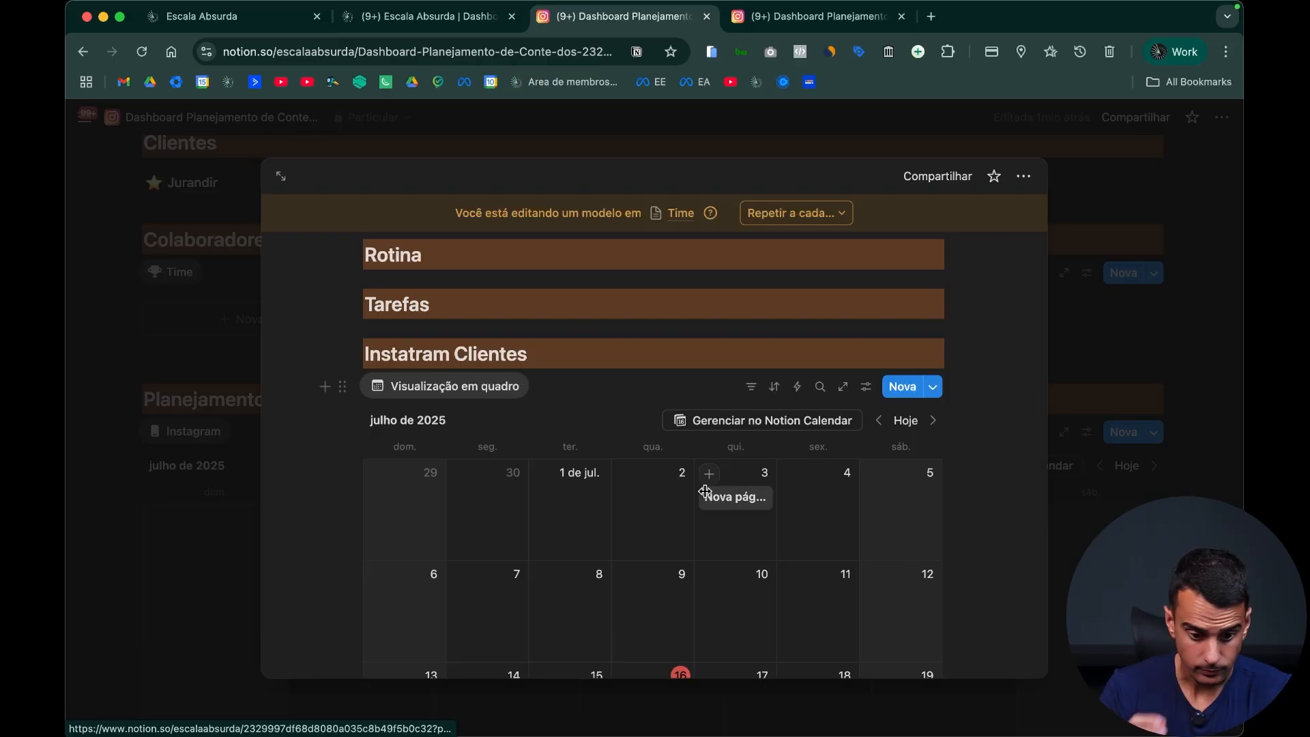
left_click(492, 389)
left_click(509, 415)
type("Calendário")
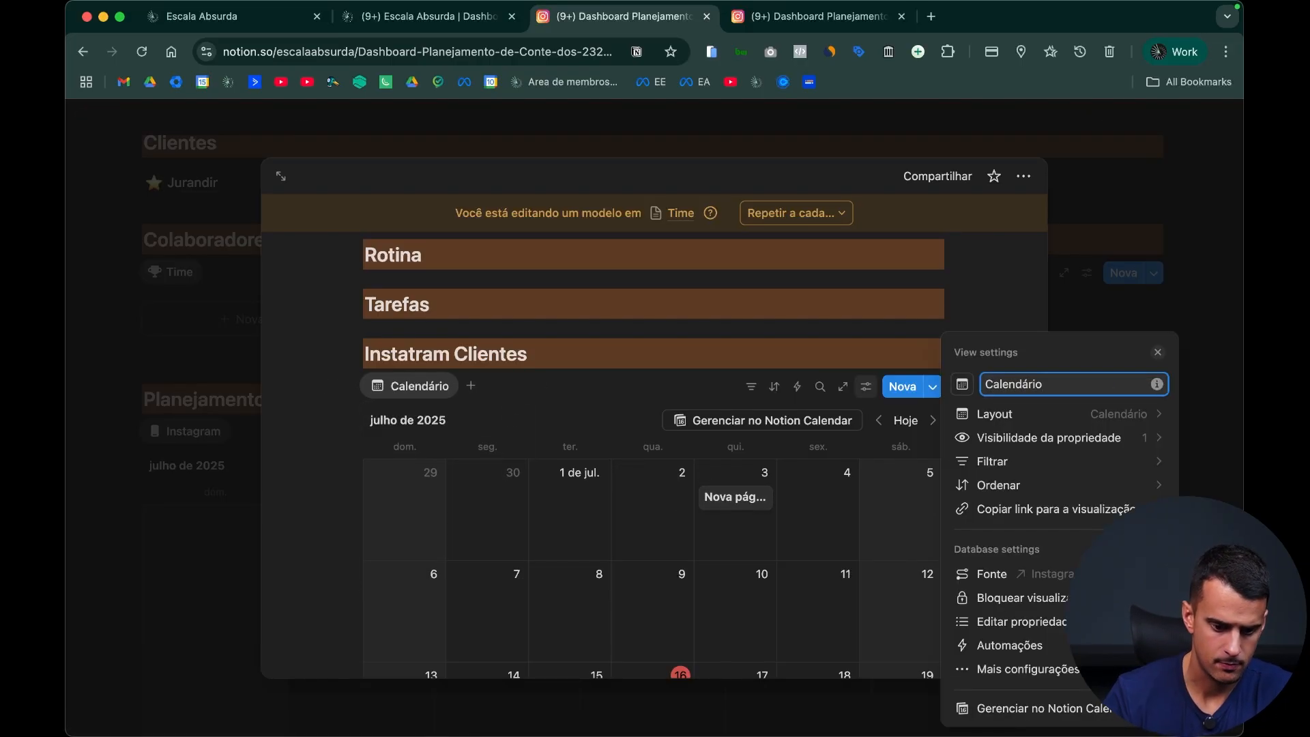
left_click(710, 356)
scroll(710, 357, "down", 3)
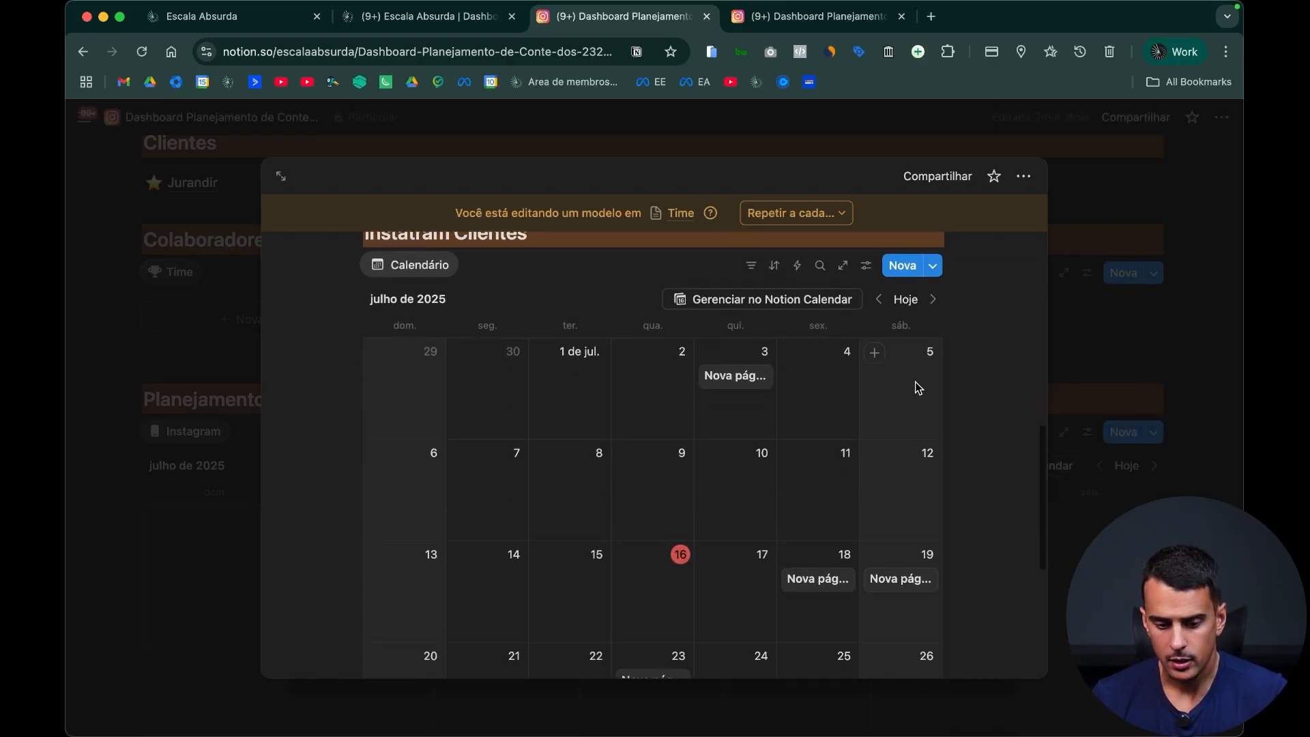
Step: Show the Cliente, Objetivo and Status properties on the template's calendar cards
left_click(866, 265)
left_click(1037, 387)
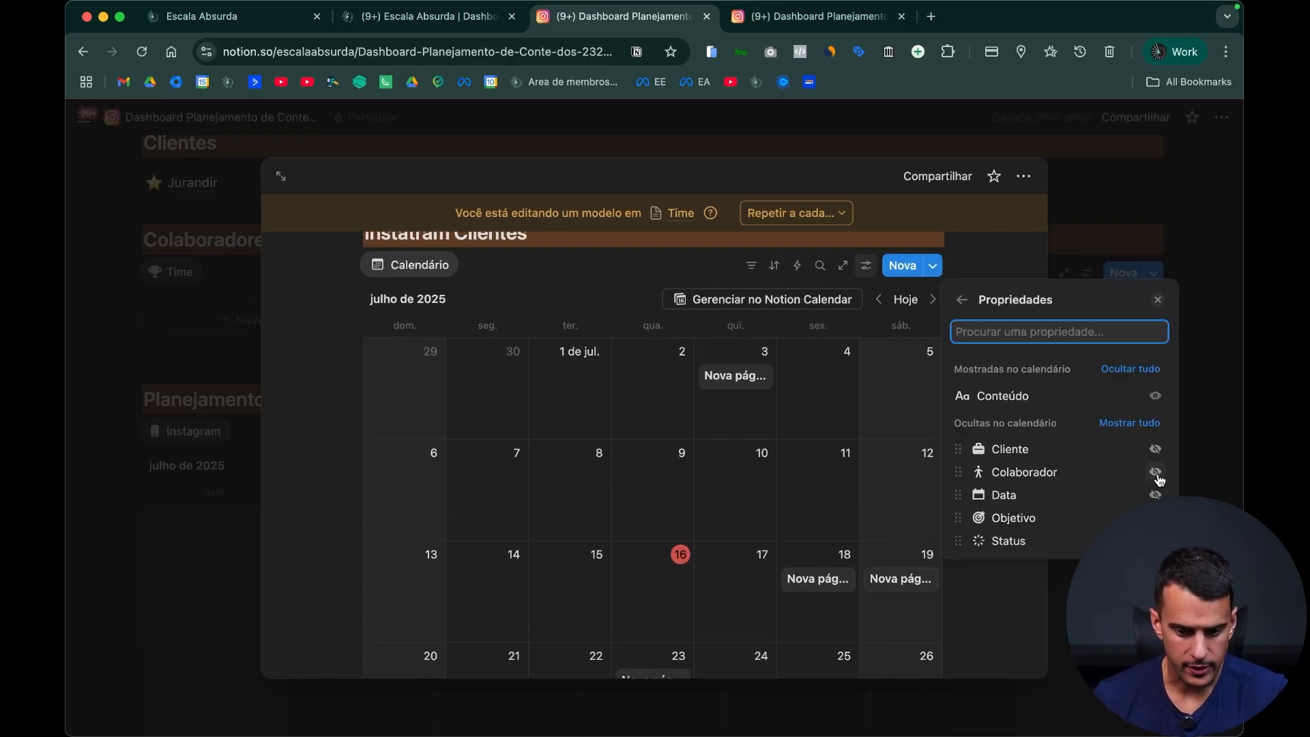
left_click(1155, 448)
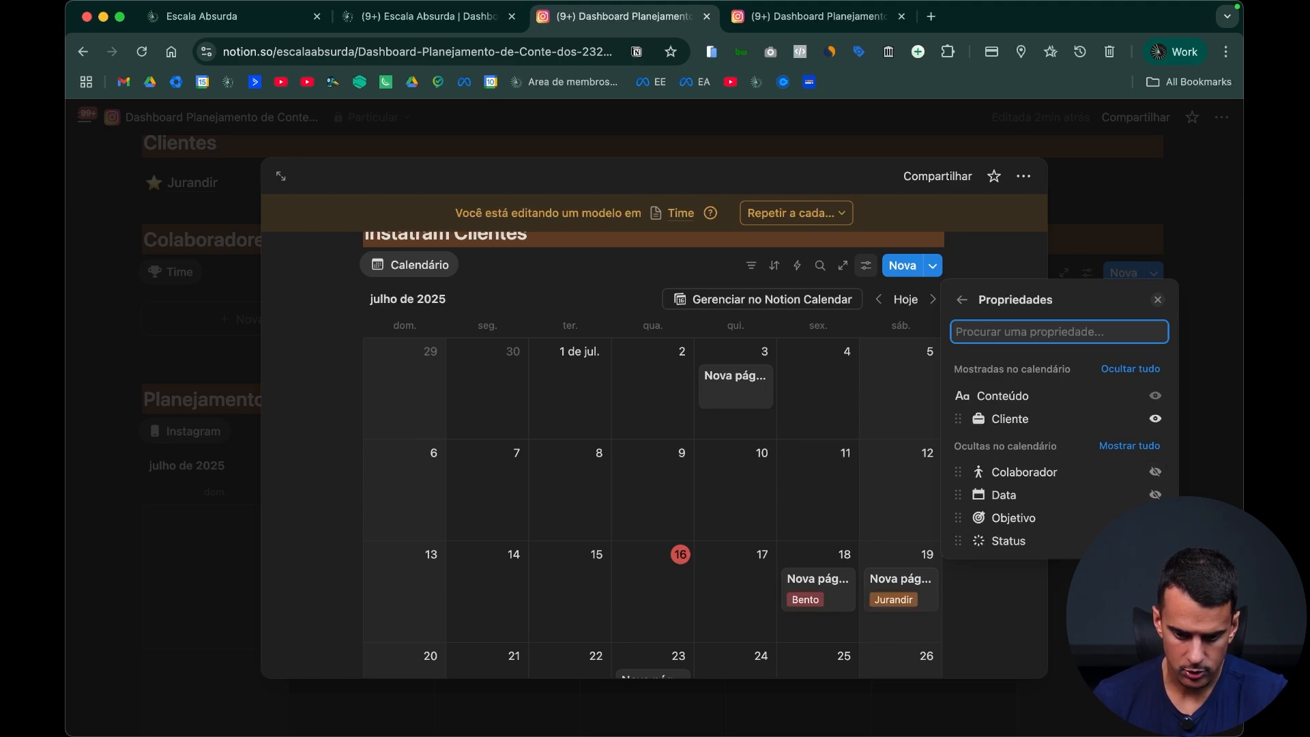
left_click(1155, 518)
left_click(1155, 541)
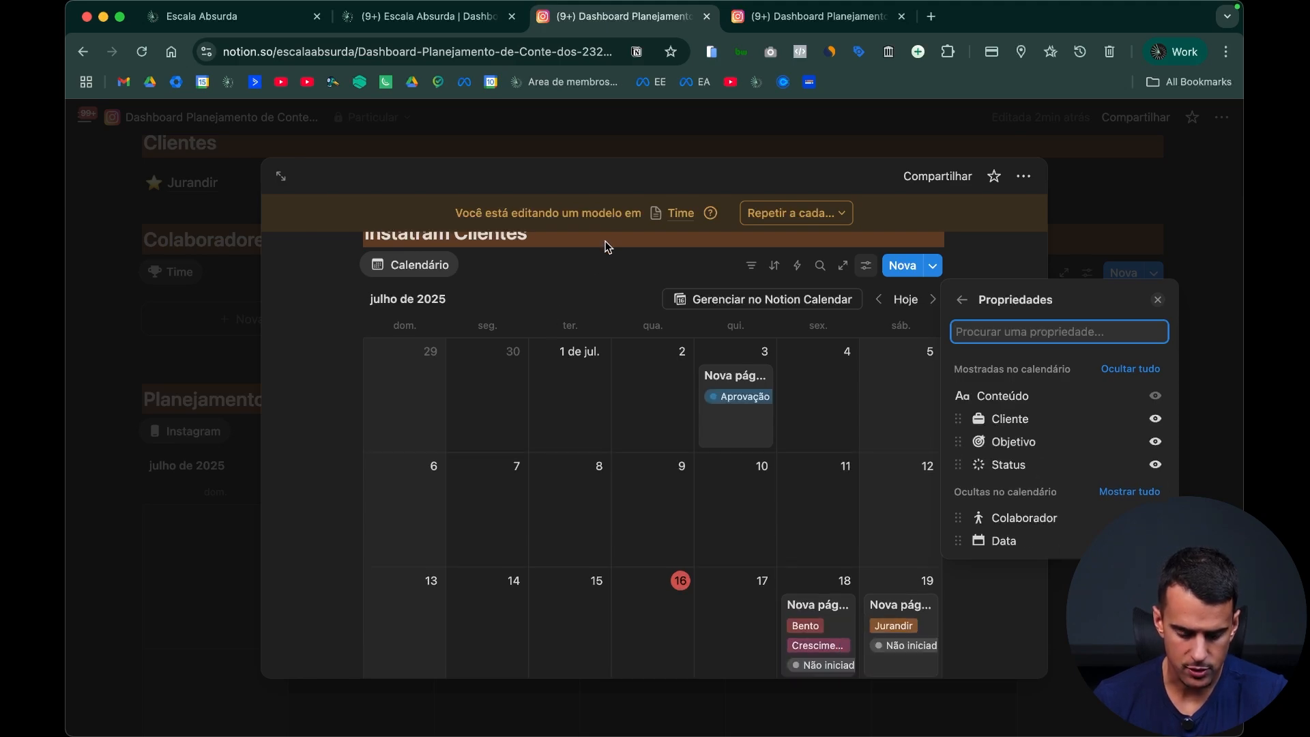
left_click(618, 249)
Step: Add a Colaborador filter to the calendar without selecting any option, then close the finished template
scroll(648, 285, "up", 3)
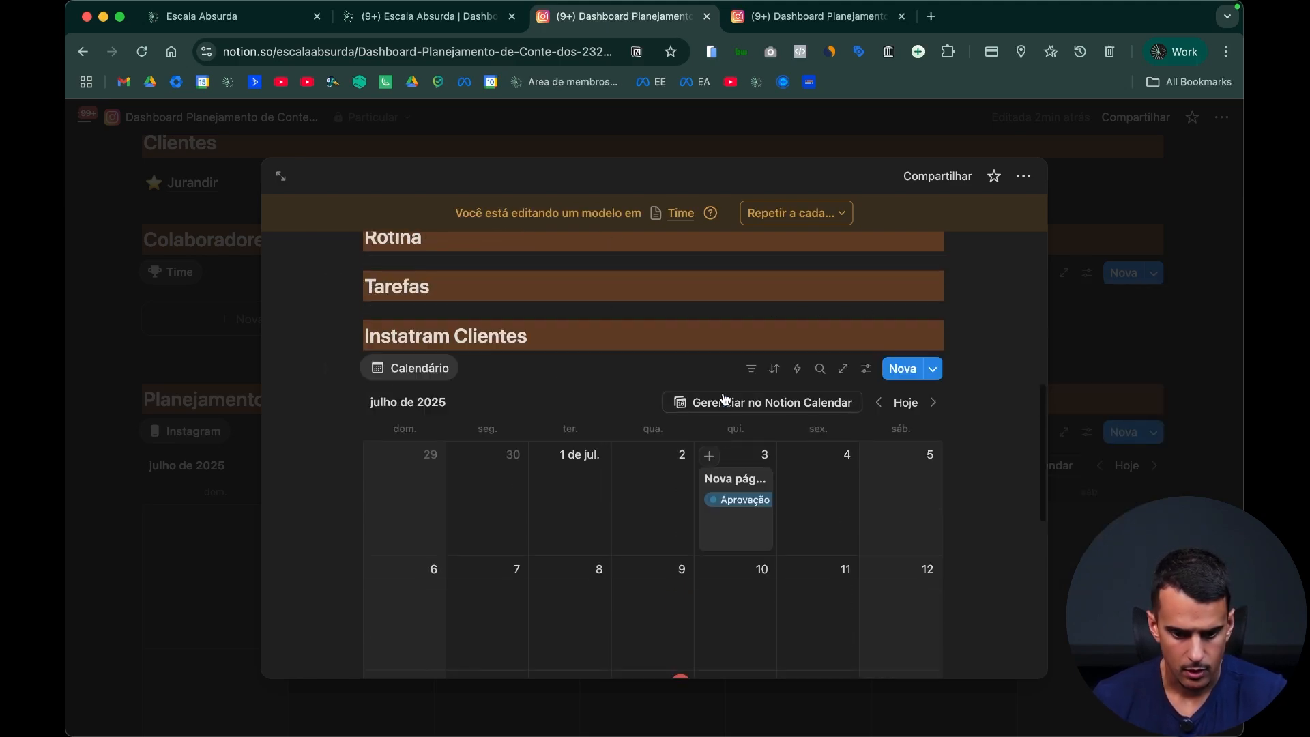
left_click(754, 369)
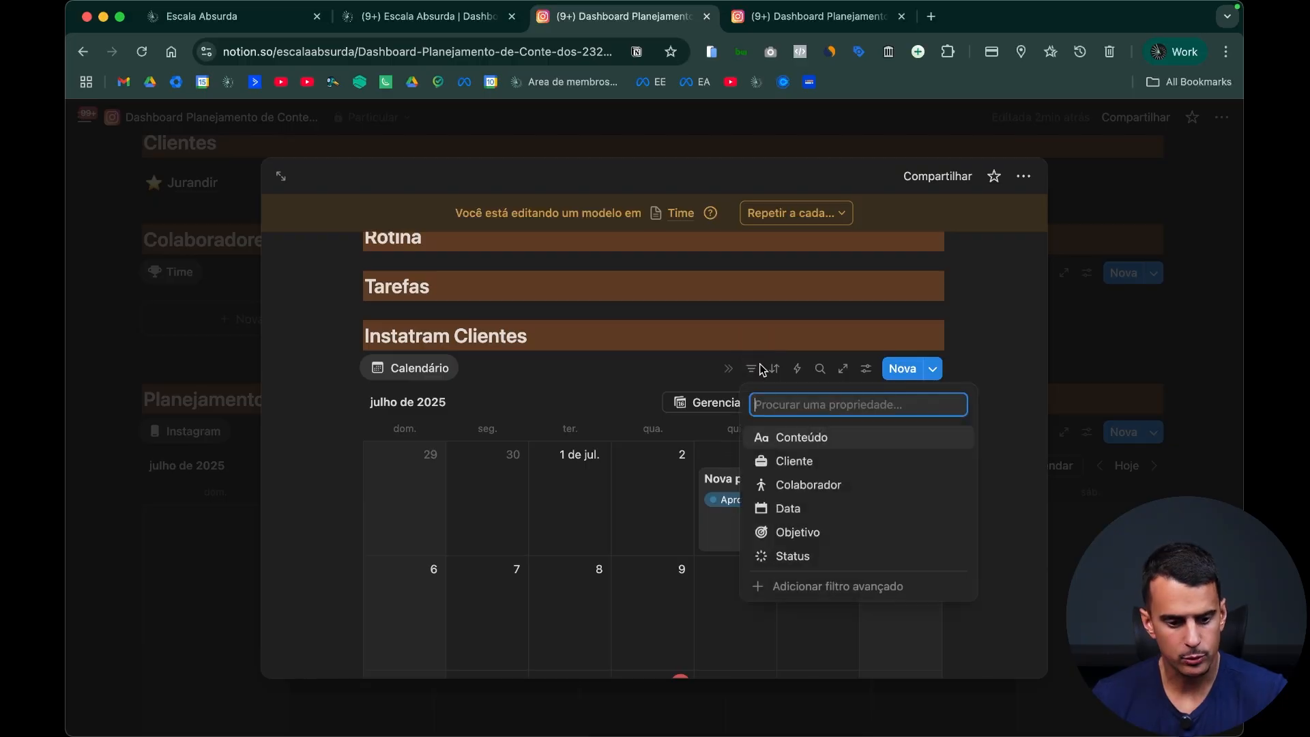
left_click(883, 489)
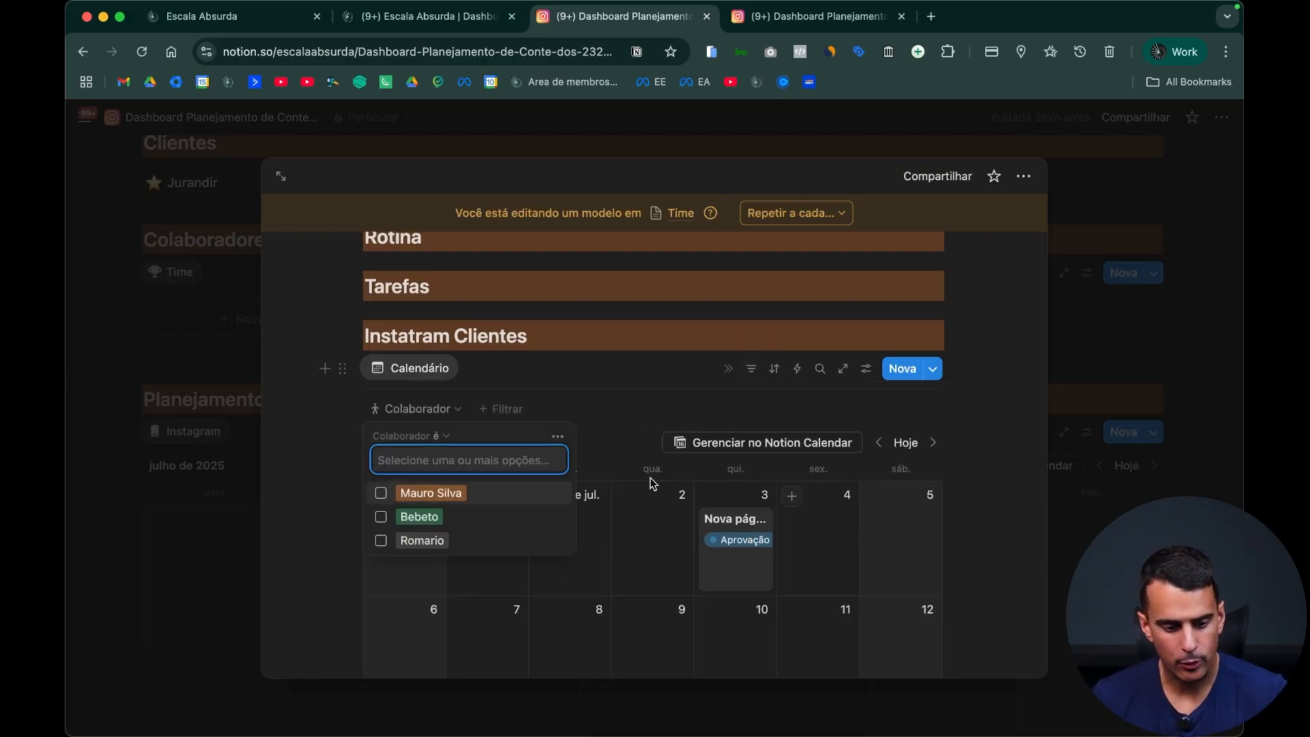
left_click(591, 383)
left_click(451, 412)
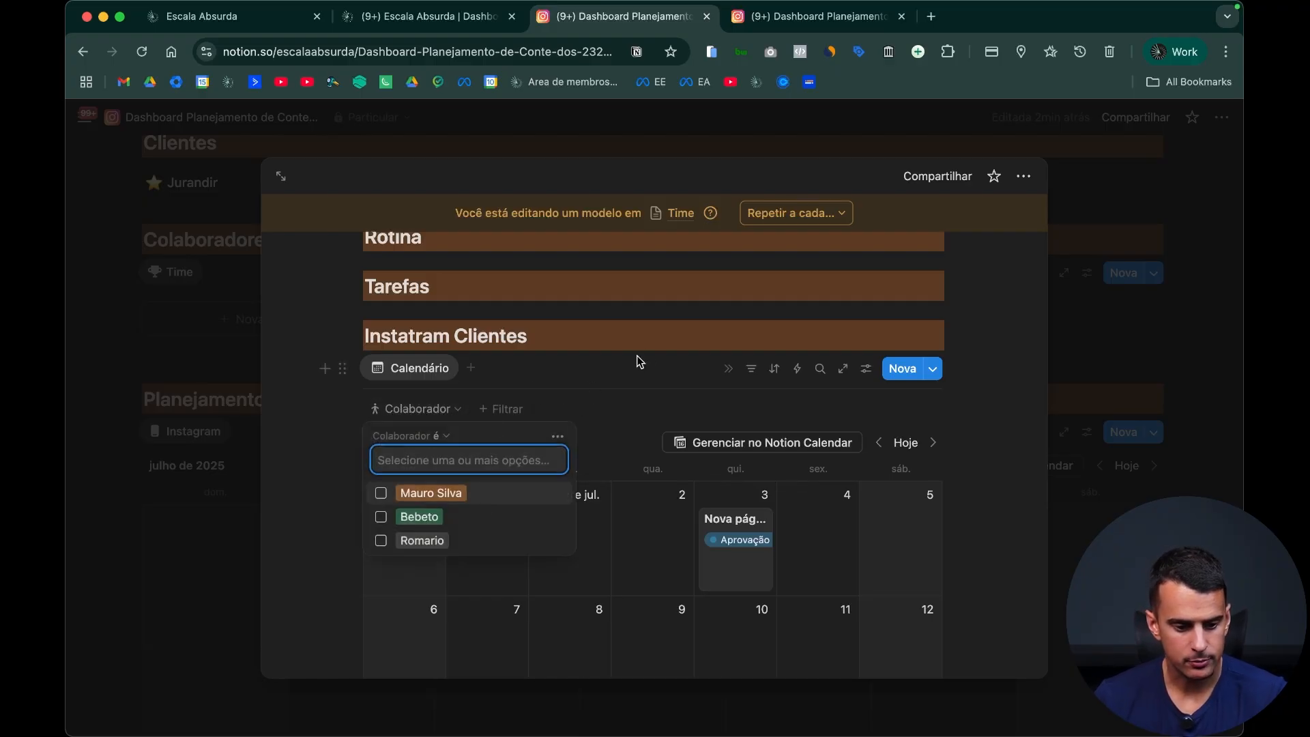
left_click(475, 380)
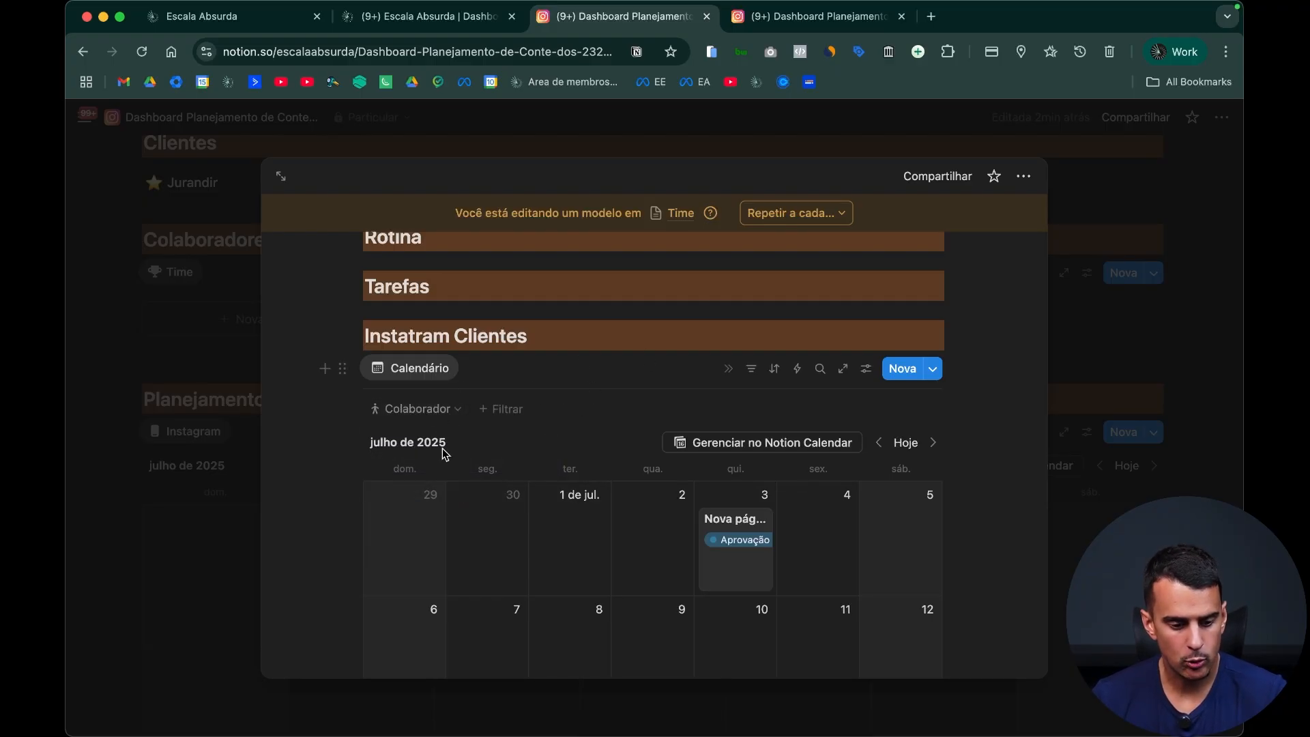
scroll(673, 471, "down", 3)
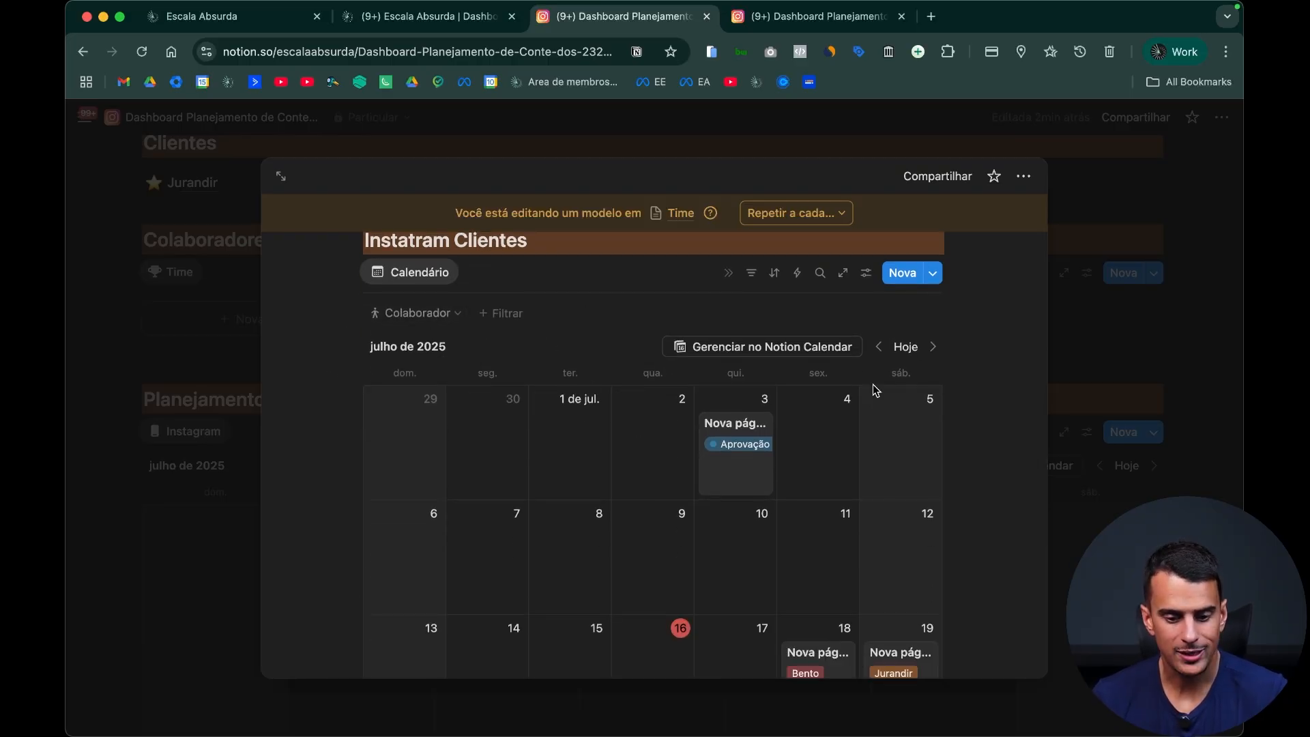
scroll(873, 384, "up", 10)
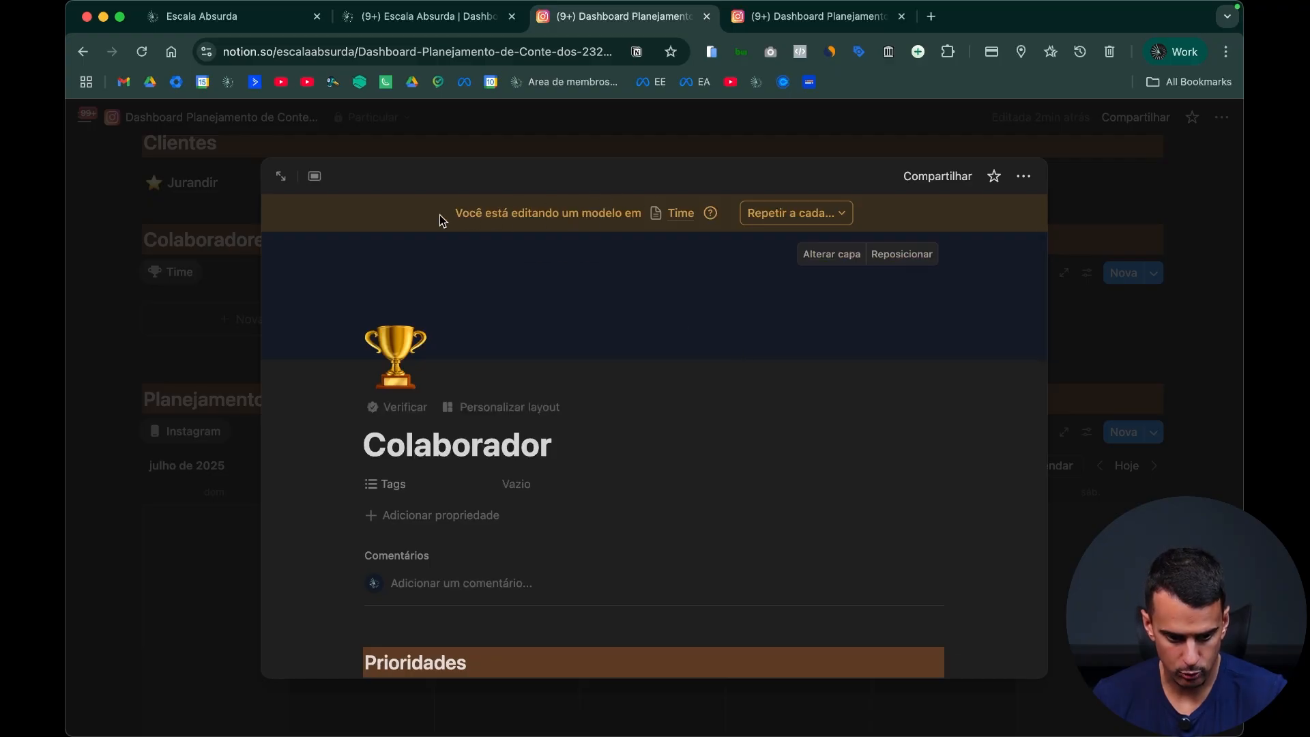
scroll(744, 443, "down", 15)
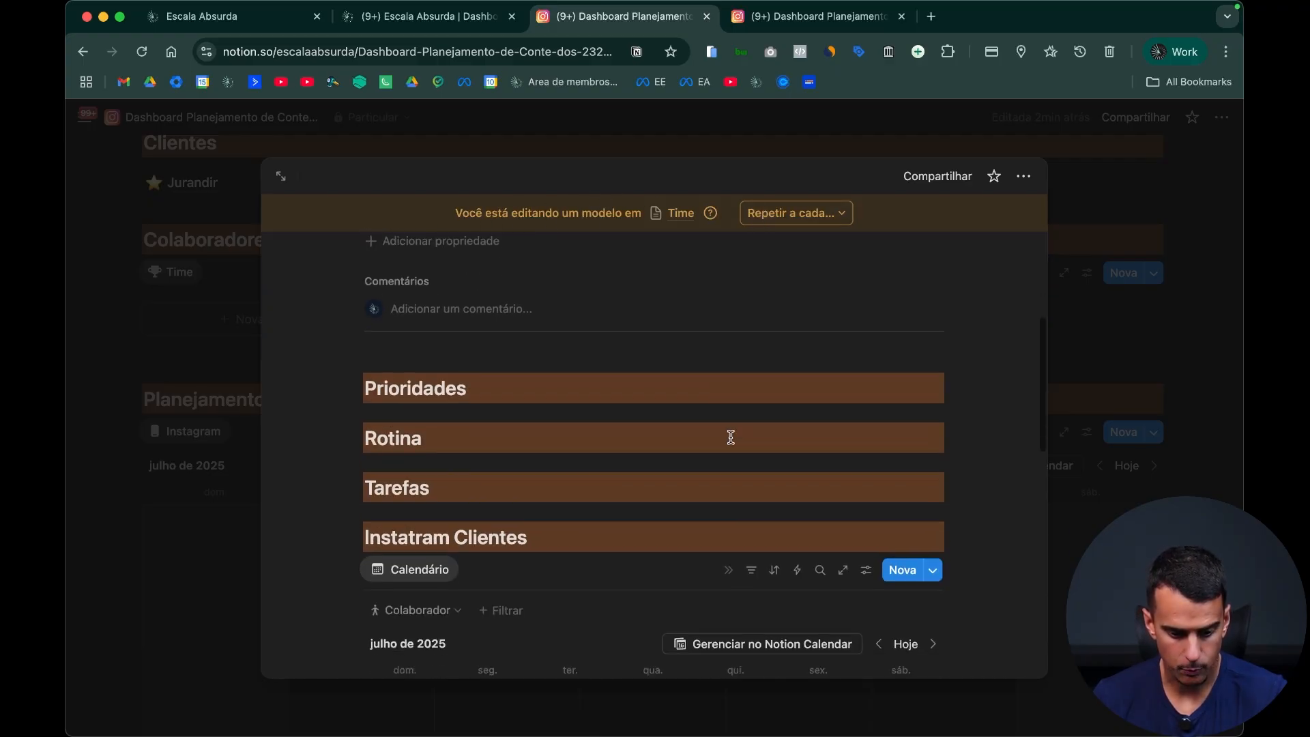
left_click(1158, 389)
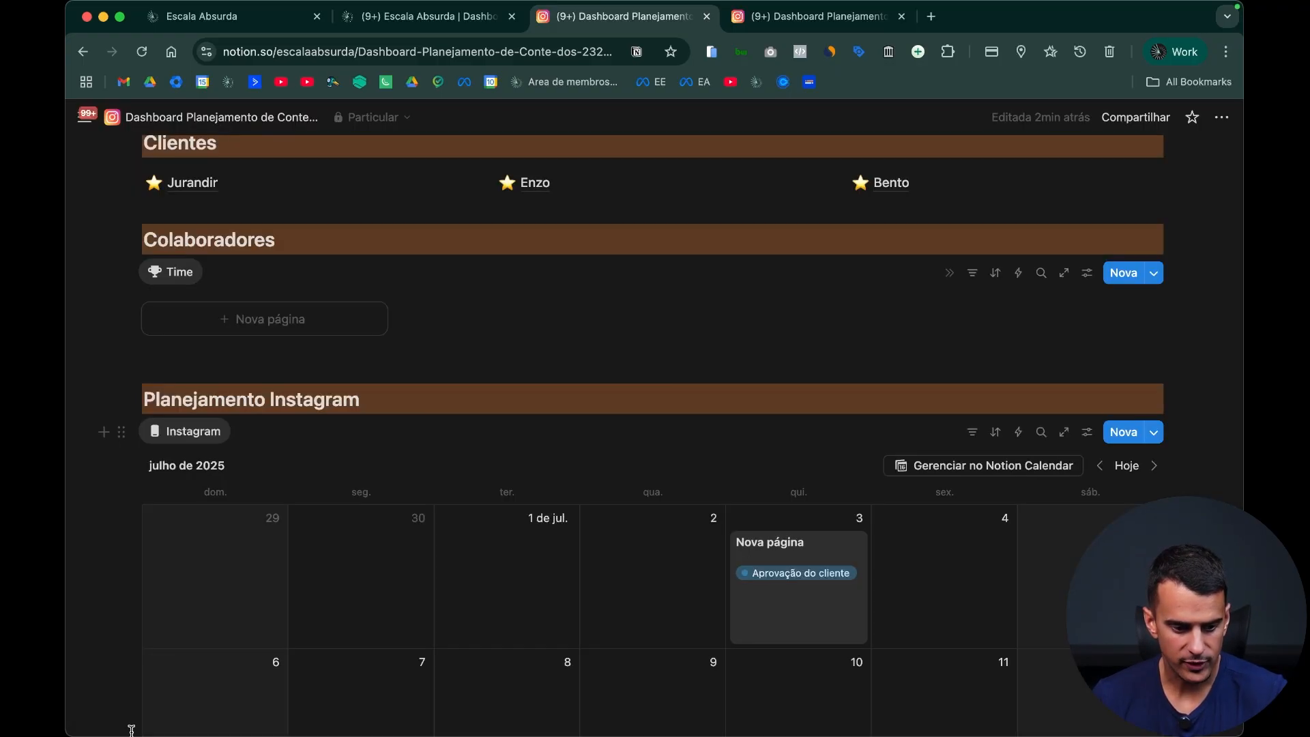
Step: Set the Colaborador template as the default for the Time database in the Colaboradores section
left_click(1153, 275)
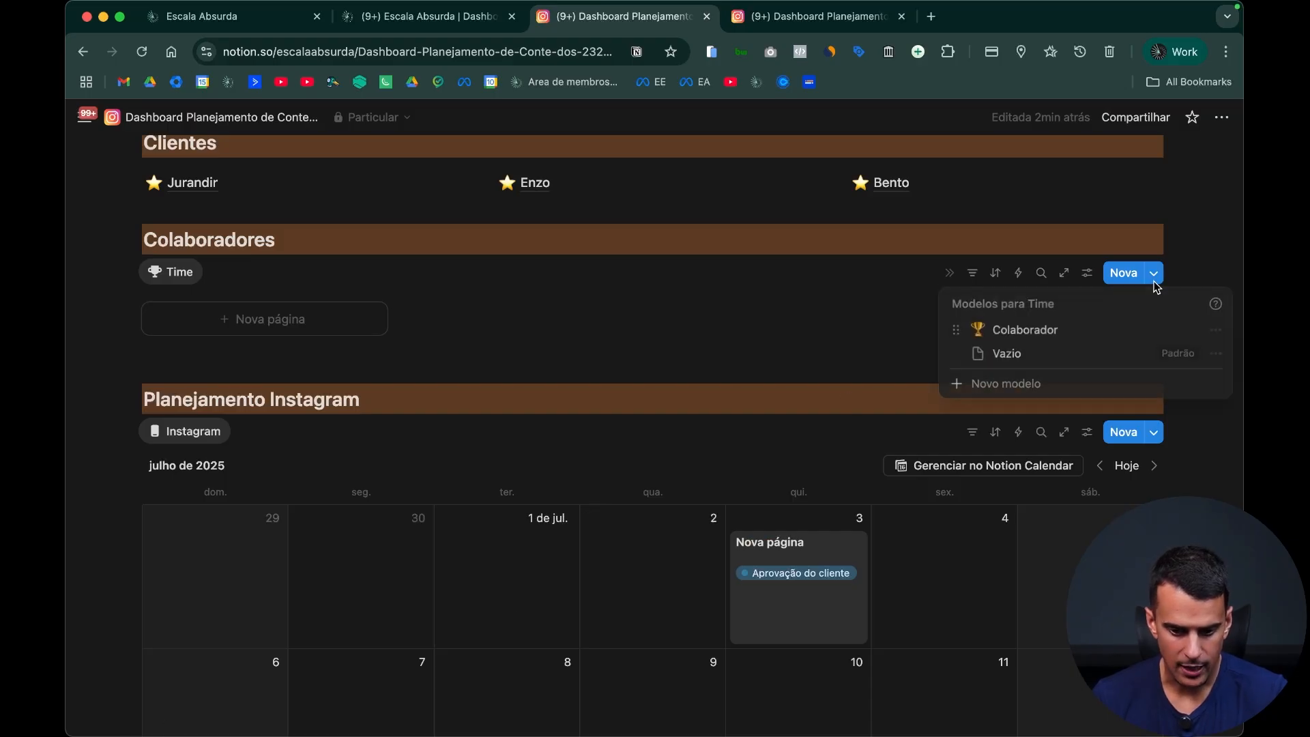
left_click(1217, 331)
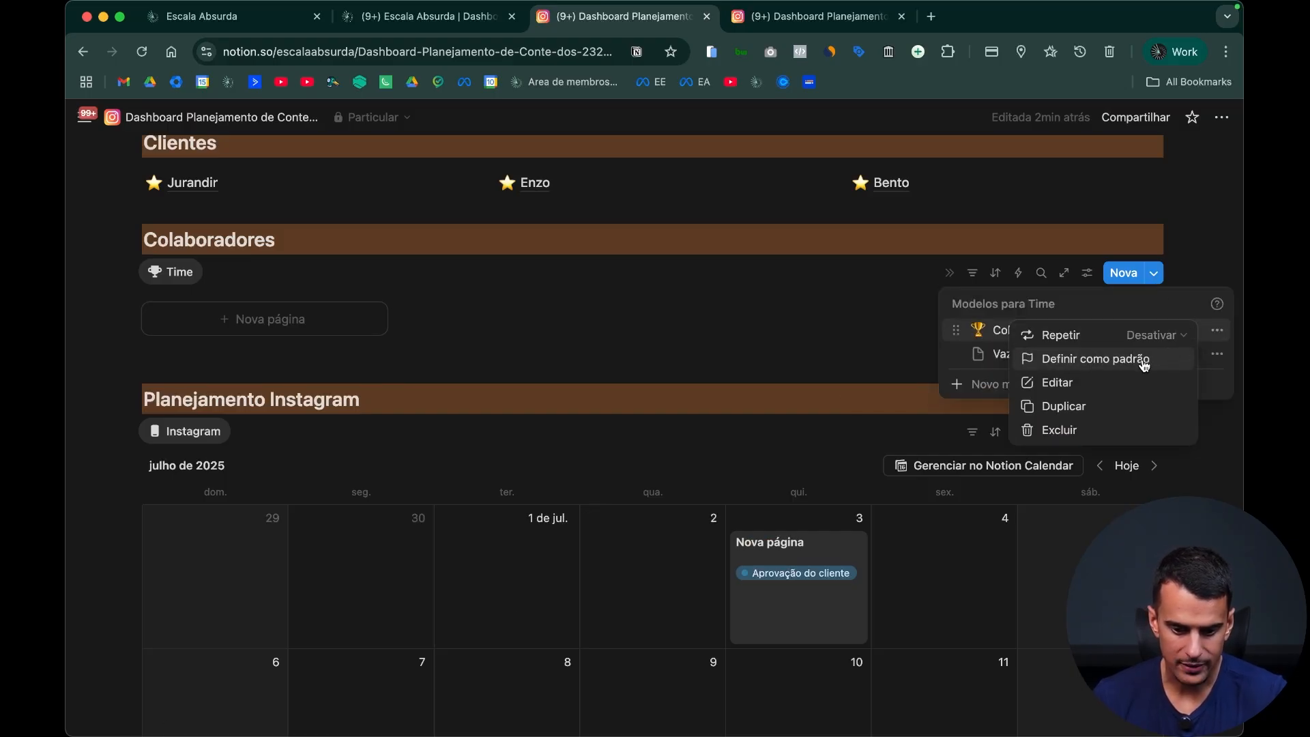
left_click(1144, 362)
left_click(754, 423)
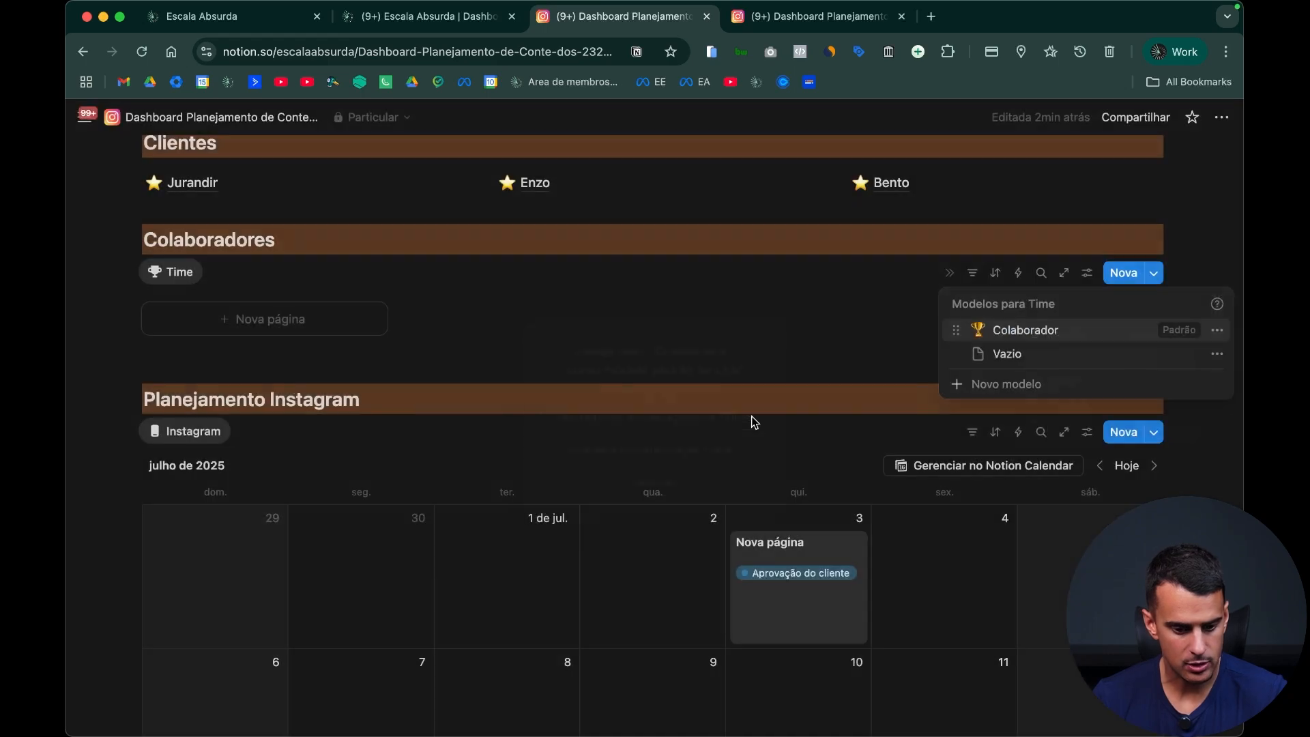
left_click(787, 305)
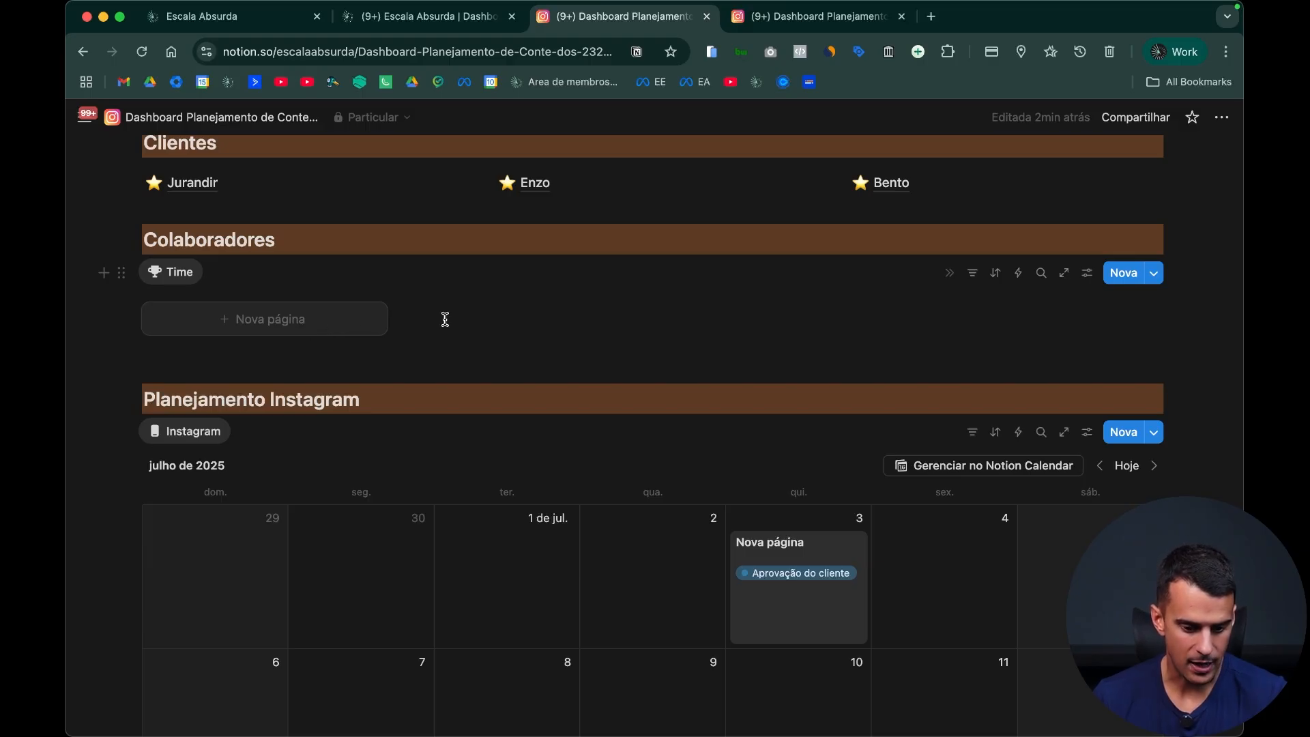
Step: Create a new page in the Colaboradores gallery from the default template and title it with the collaborator's name
scroll(668, 350, "down", 5)
scroll(663, 365, "down", 1)
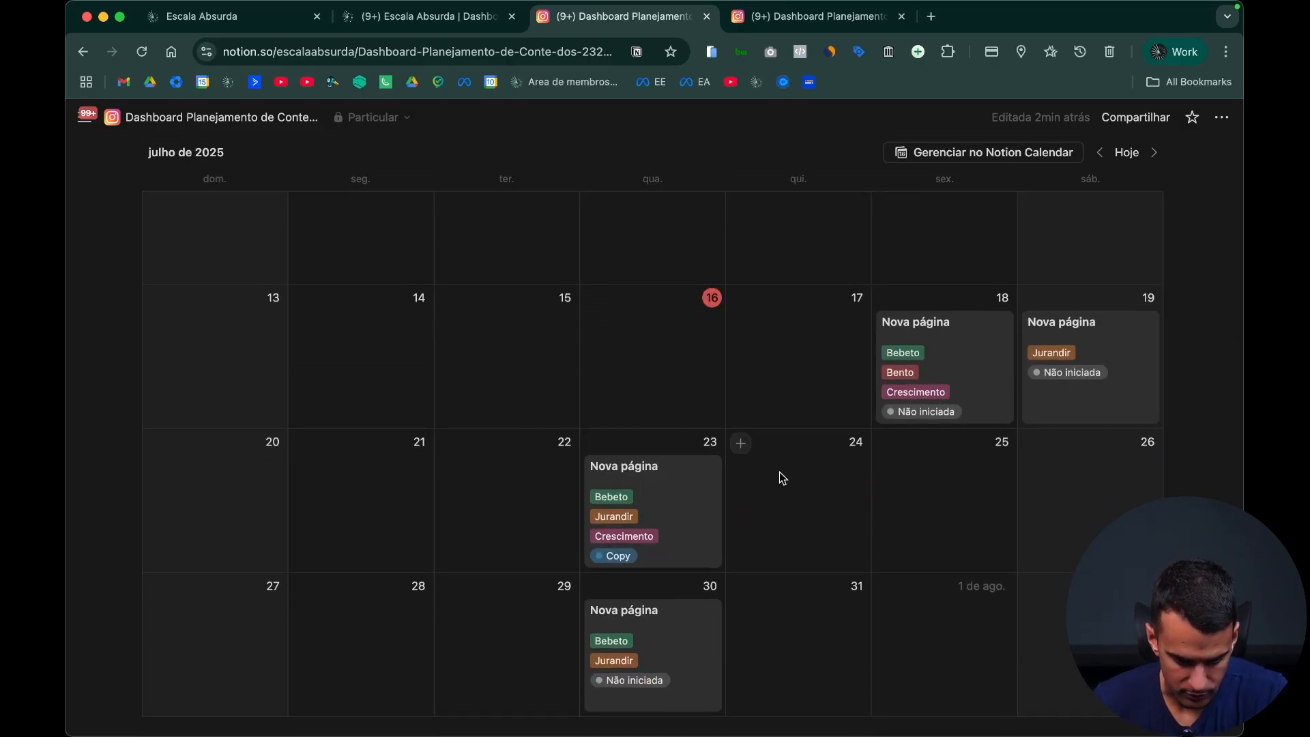
scroll(776, 464, "up", 7)
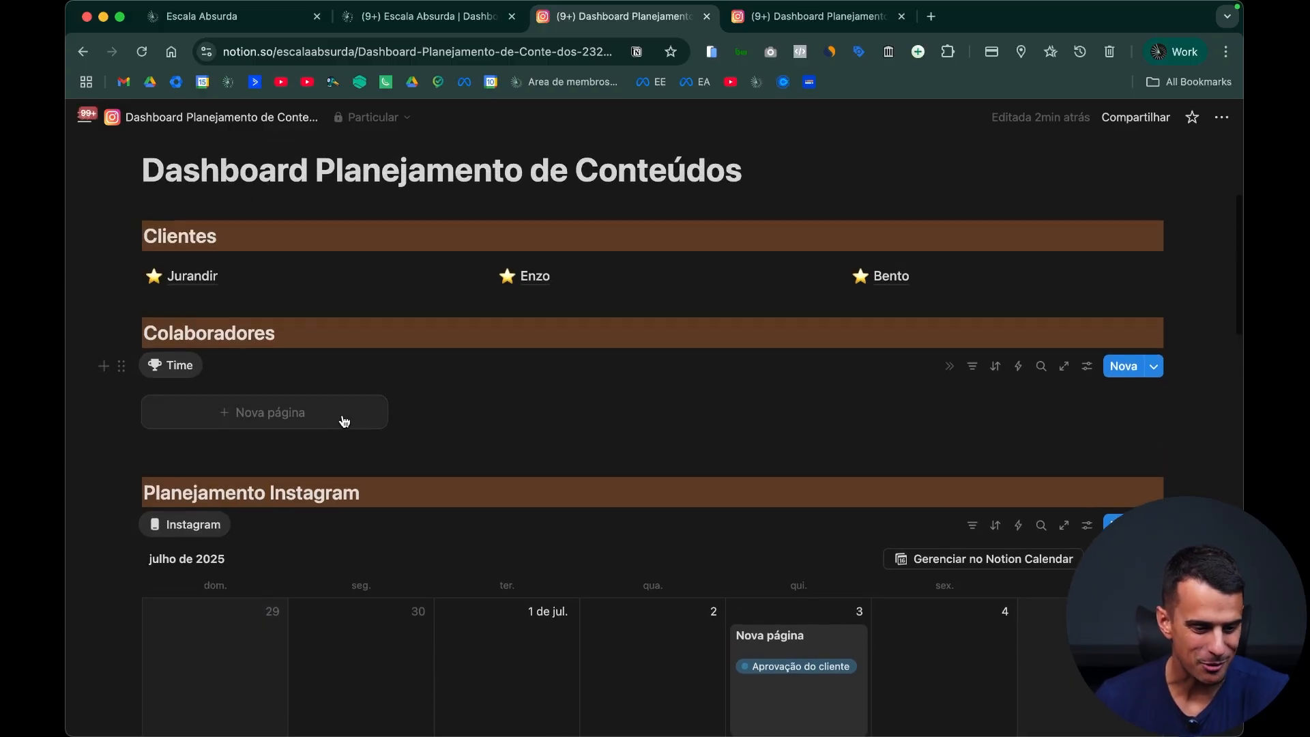
left_click(341, 421)
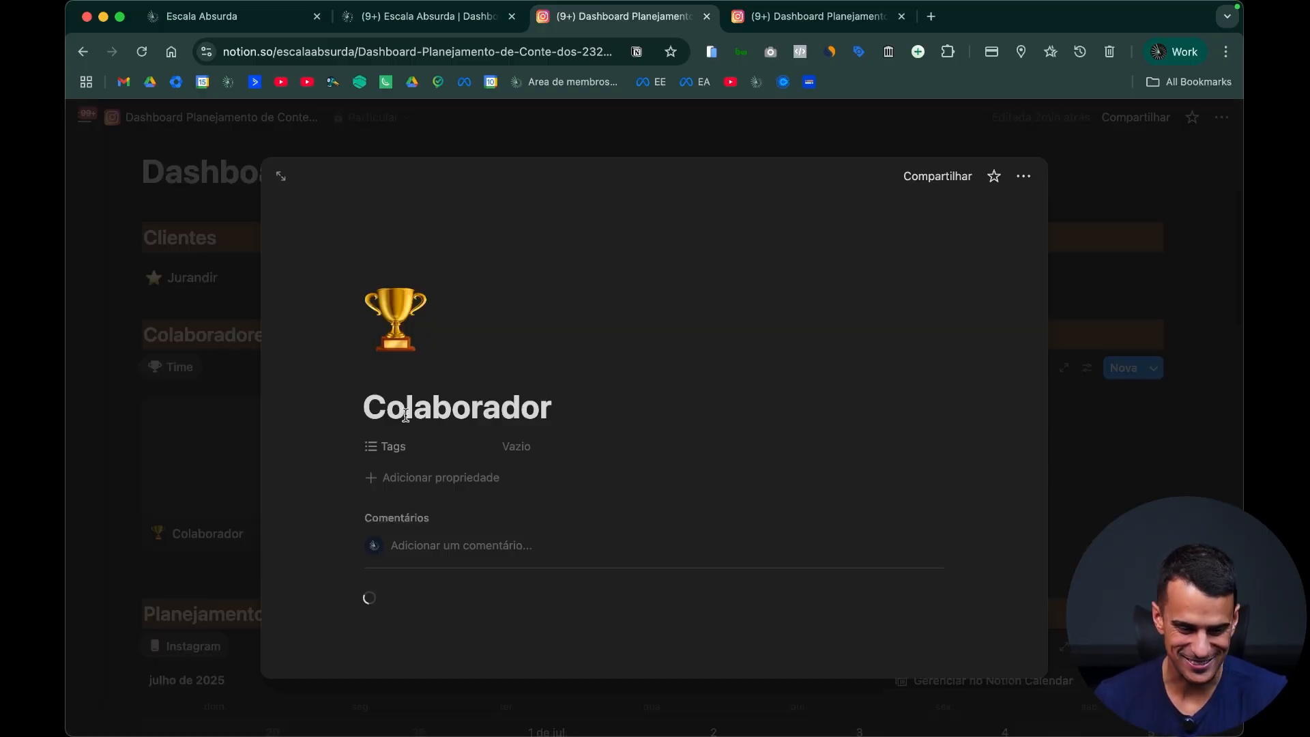
double_click(447, 403)
type("Bebeto")
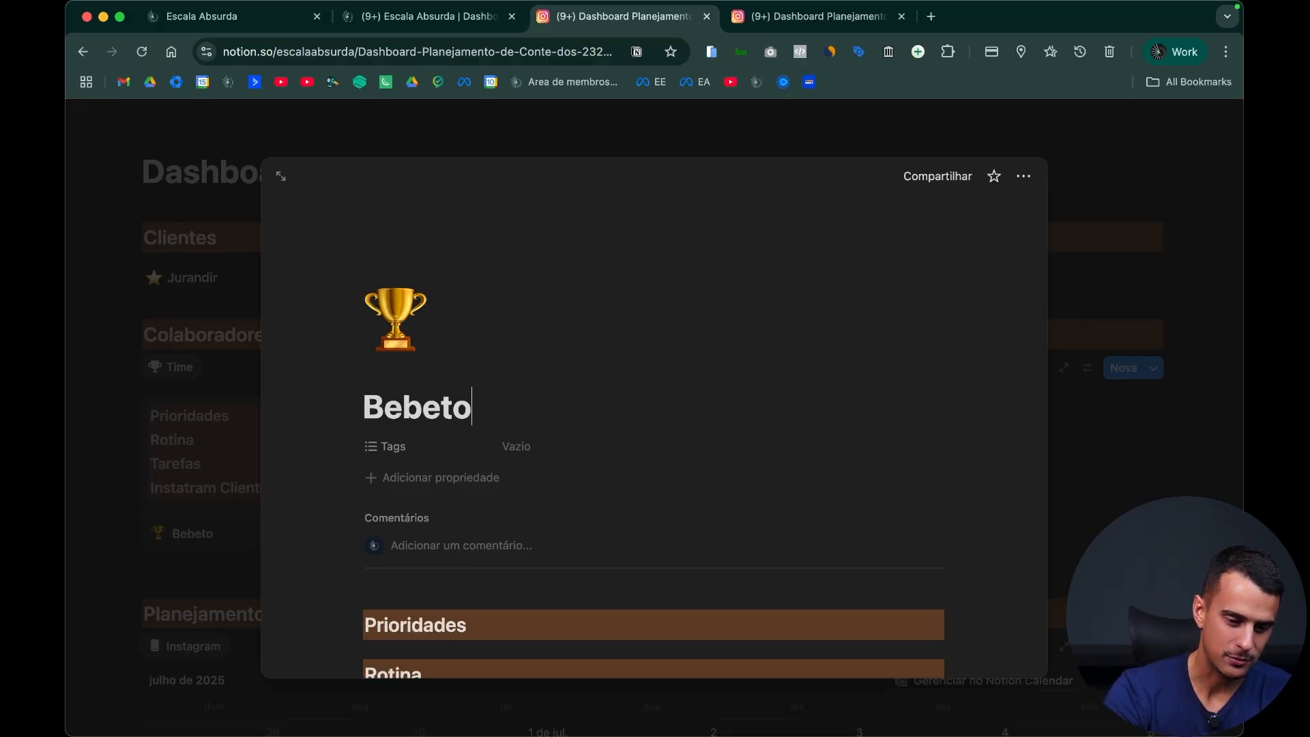
Step: Set the Colaborador filter on the new page's calendar to the collaborator in the page title, check the filtered cards, and close the page
scroll(445, 399, "down", 6)
scroll(478, 464, "down", 4)
scroll(529, 523, "up", 2)
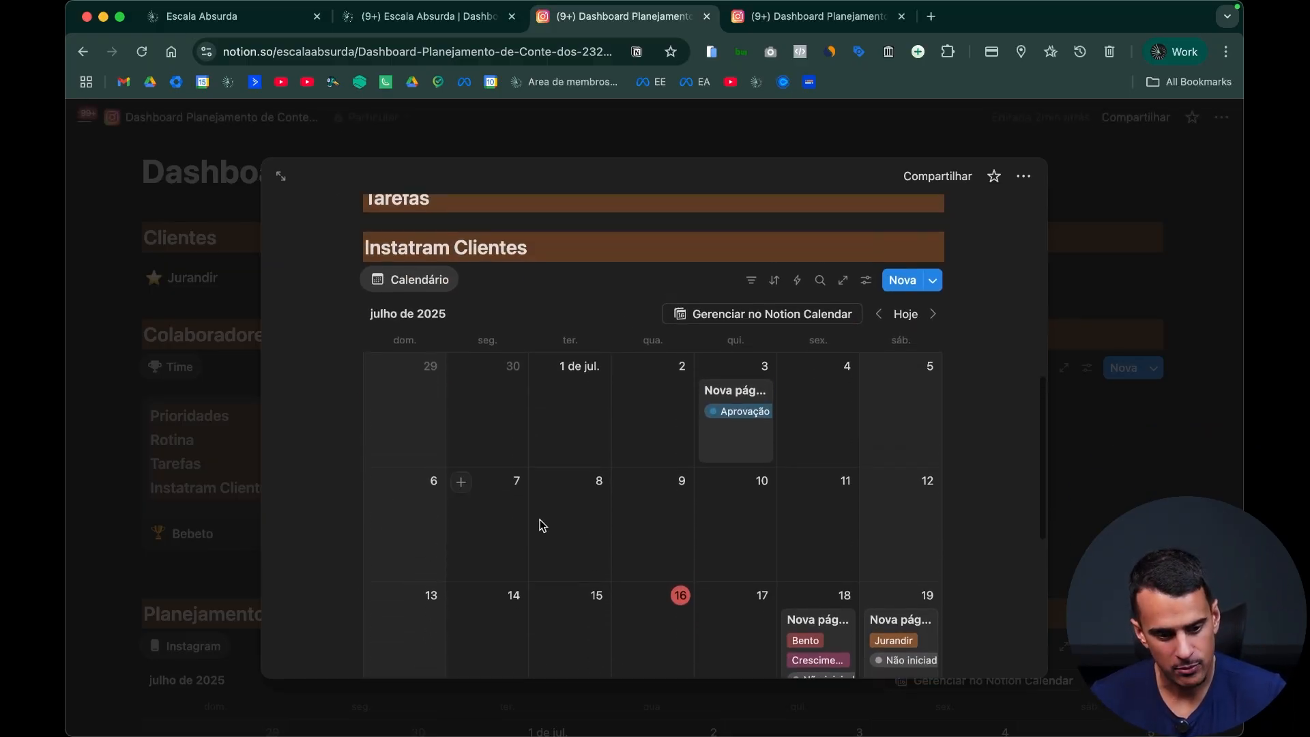
left_click(760, 284)
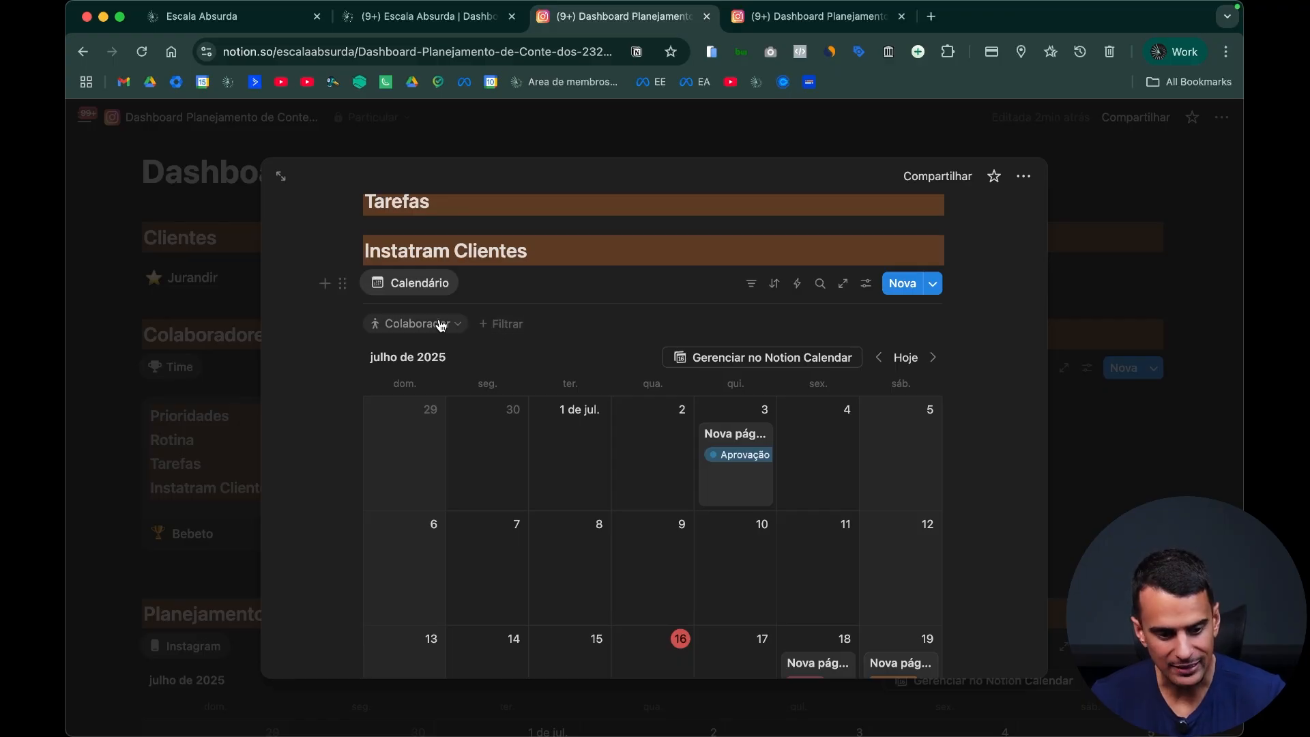
left_click(445, 325)
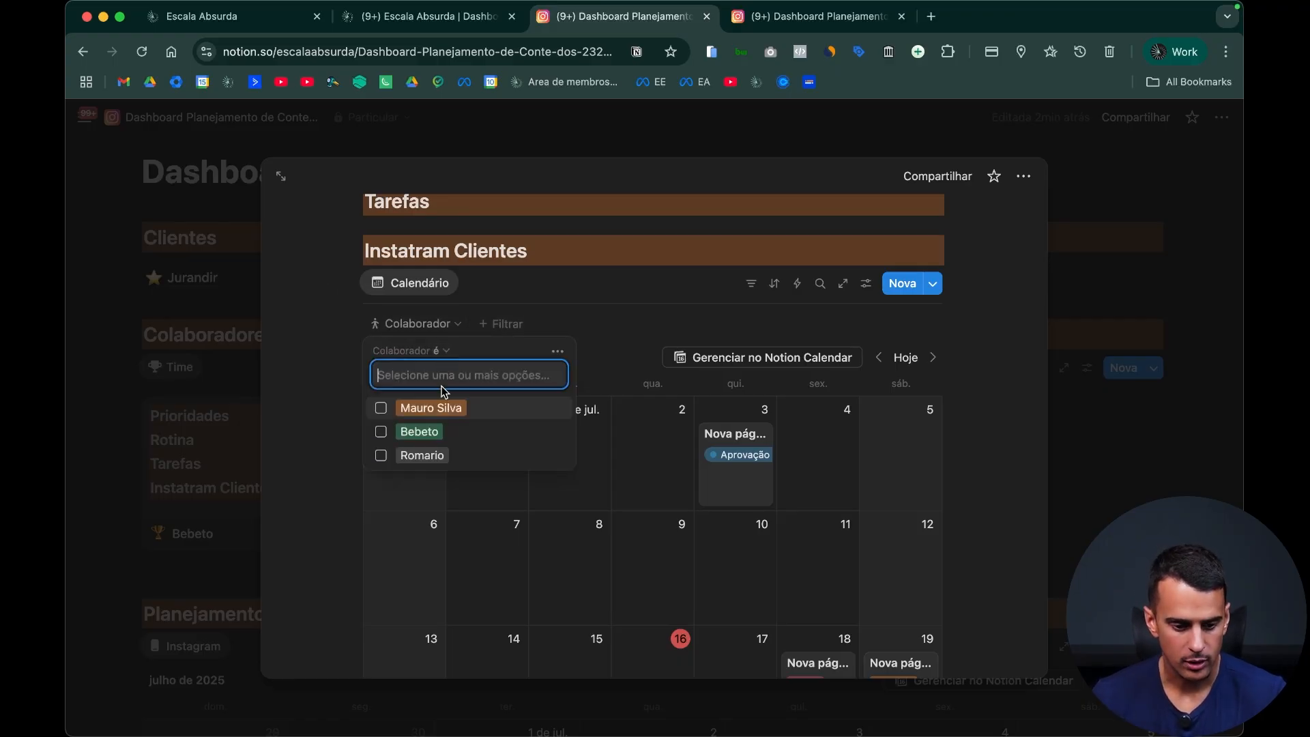
left_click(456, 429)
scroll(632, 314, "down", 5)
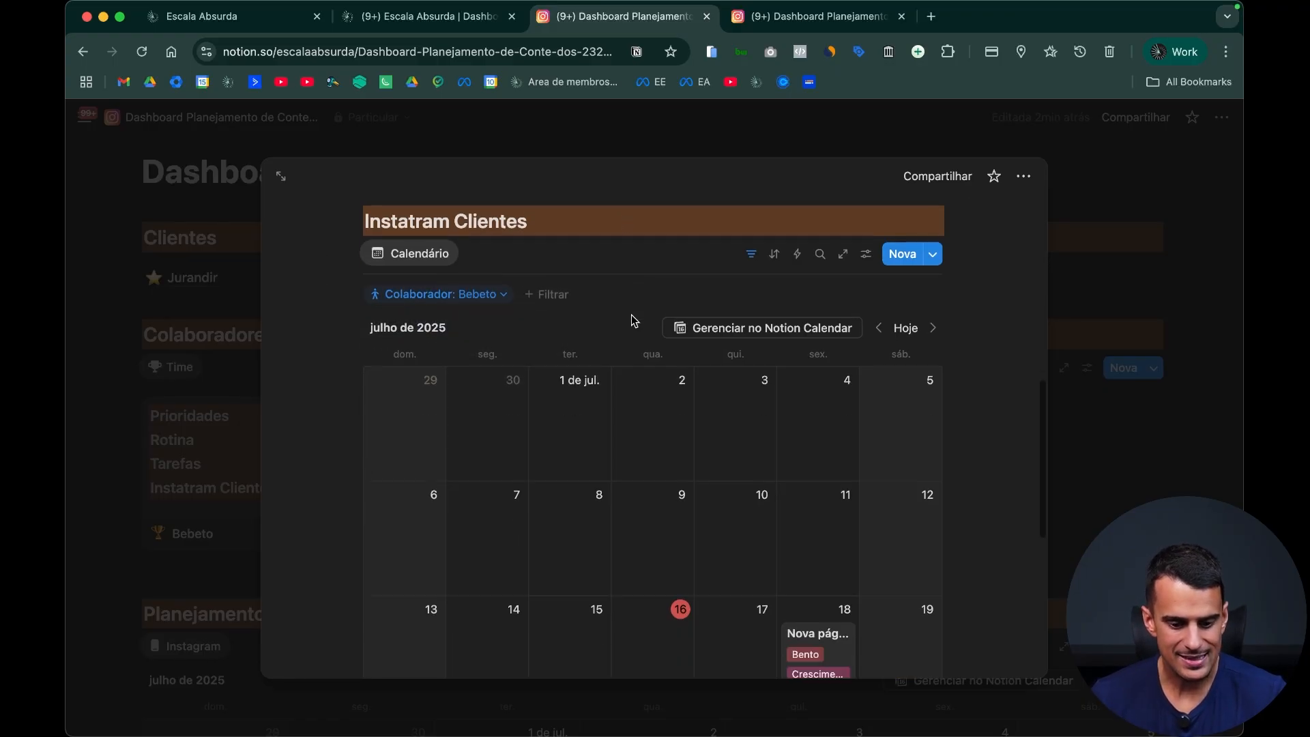
scroll(633, 436, "up", 5)
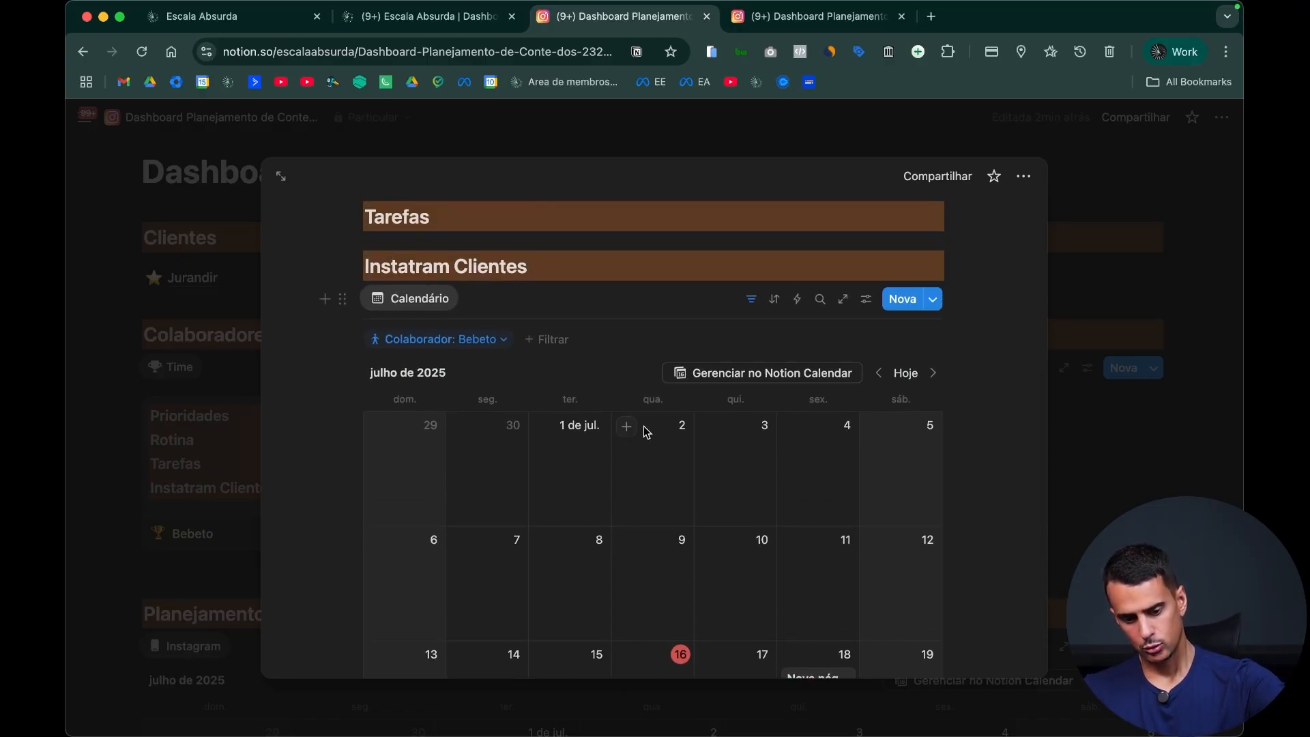
scroll(644, 426, "down", 4)
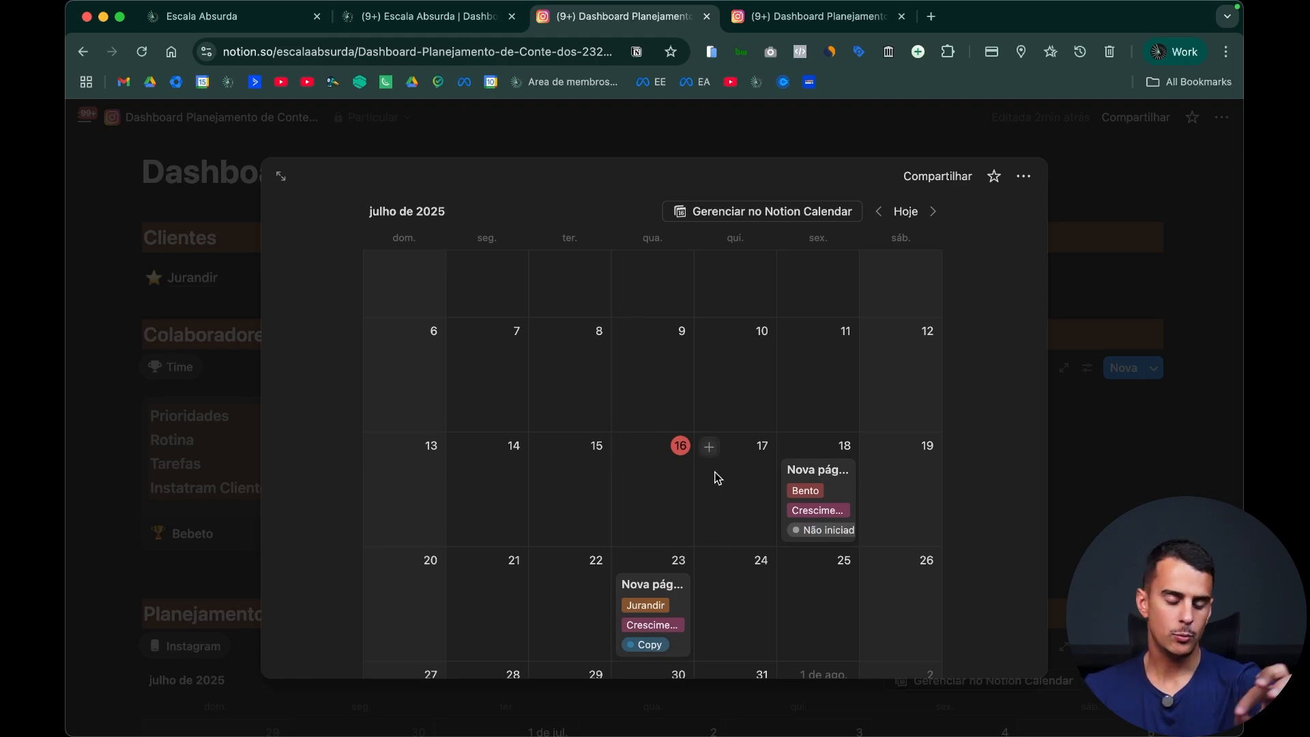
scroll(750, 443, "down", 1)
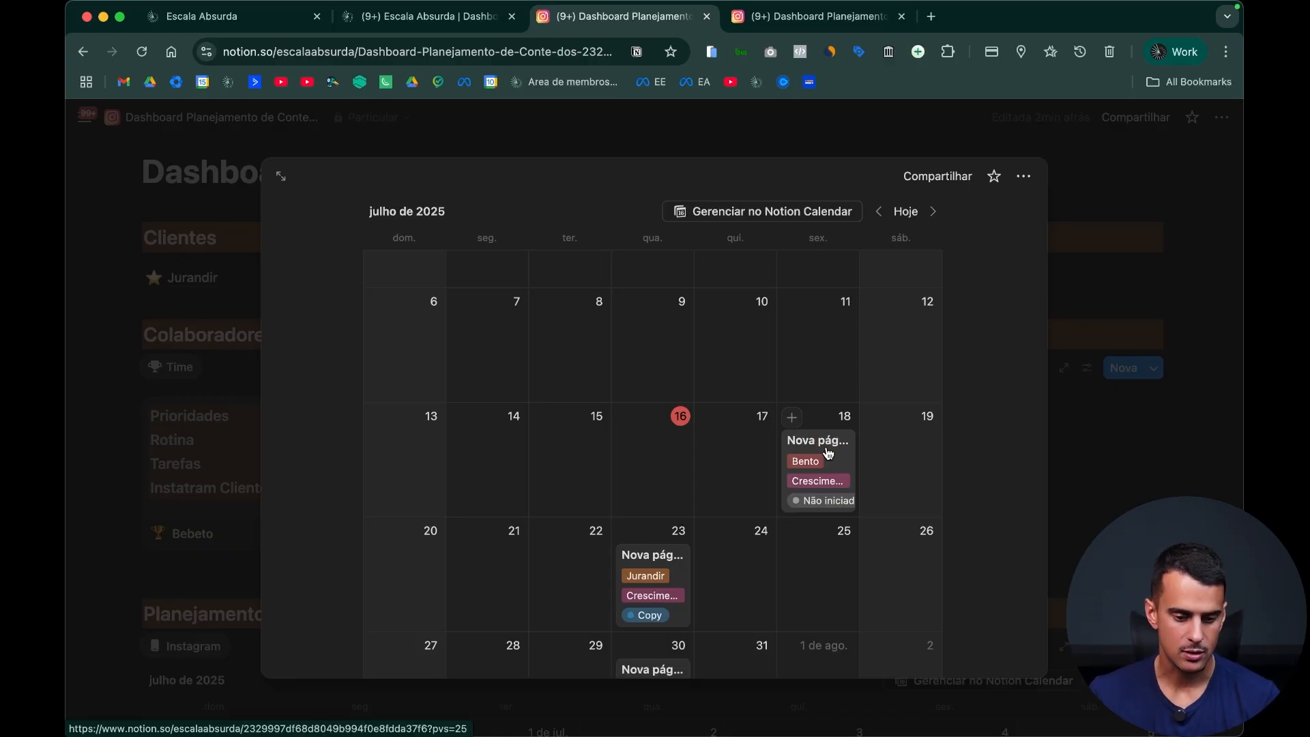
scroll(815, 457, "down", 7)
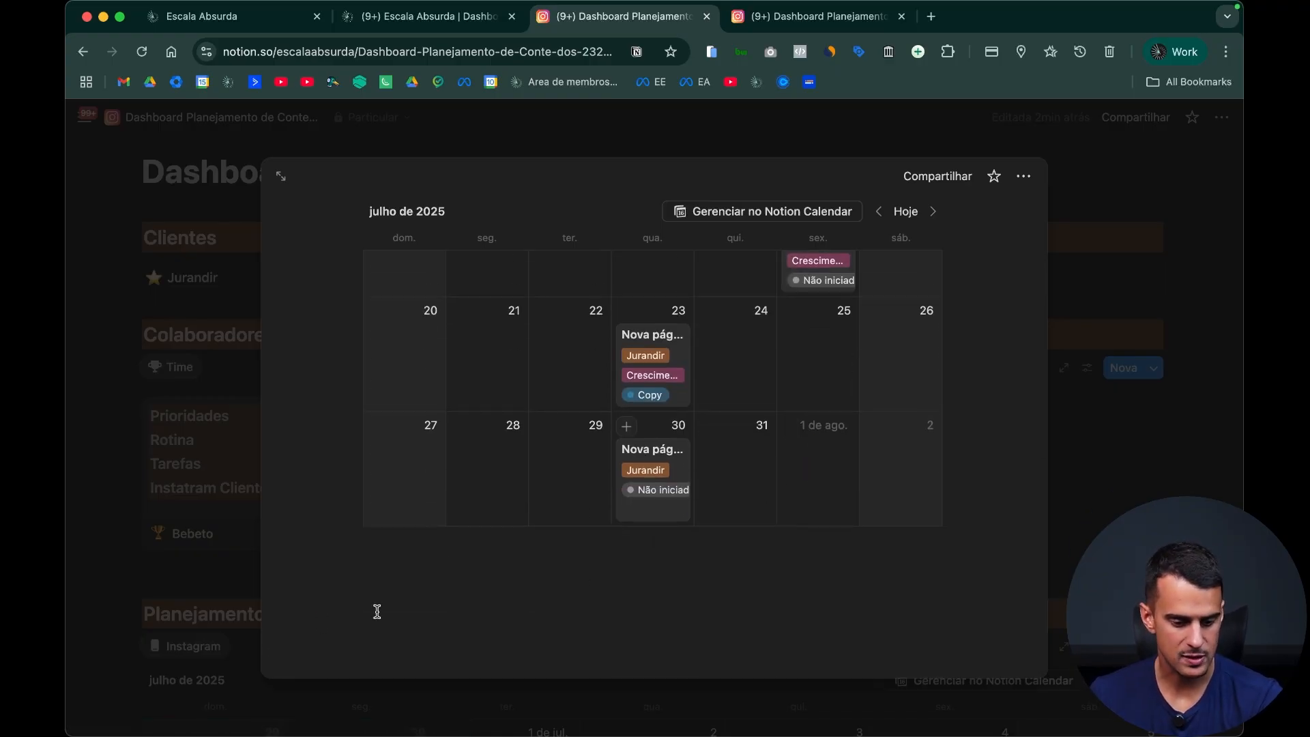
left_click(407, 561)
left_click(1150, 425)
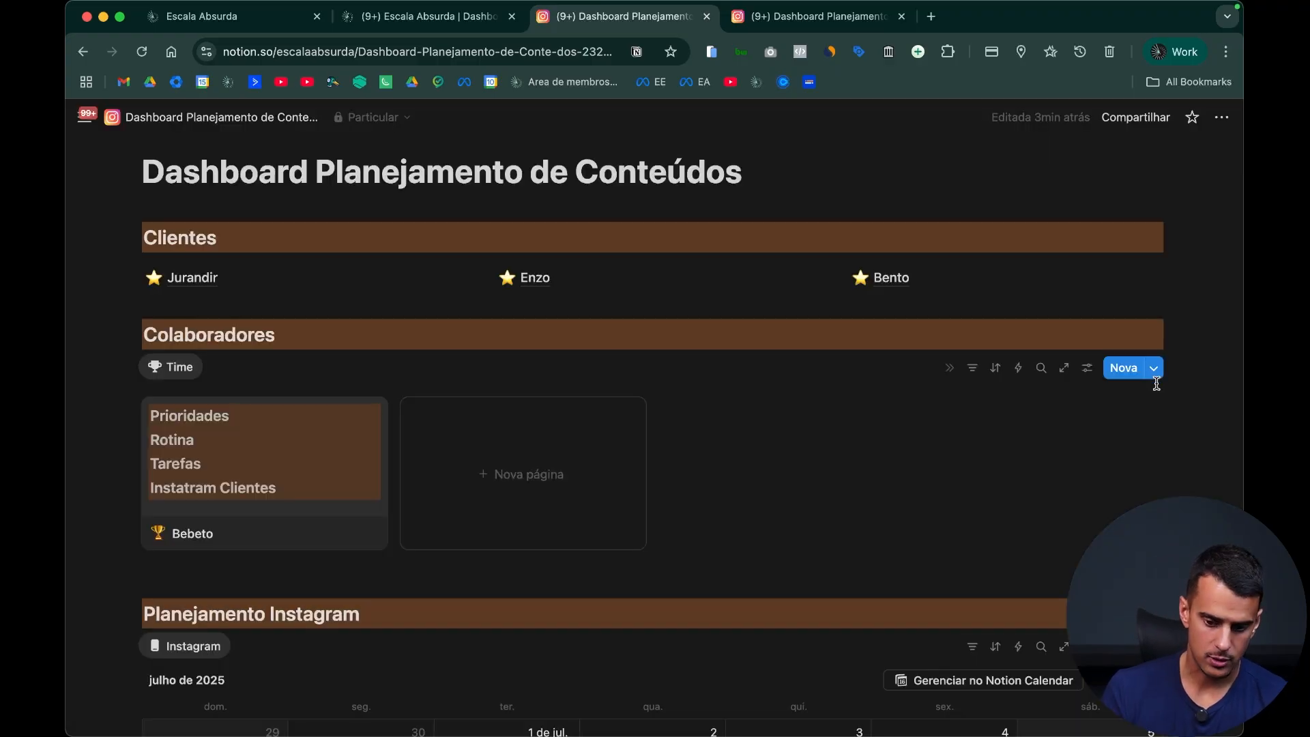
Step: Edit the Colaborador template and insert a board view below the calendar, linked to the existing Instagram Exemplo Youtube database
left_click(1153, 370)
left_click(1217, 424)
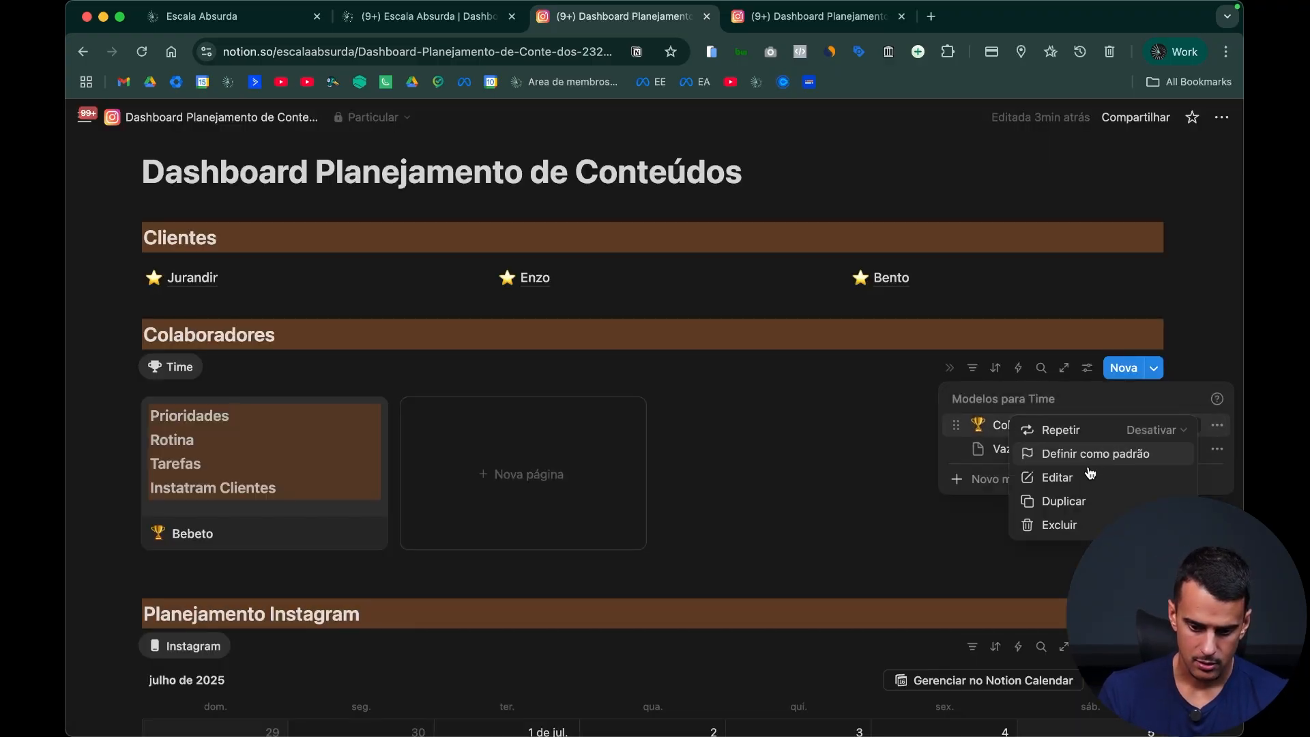
left_click(1090, 476)
scroll(614, 546, "down", 8)
left_click(625, 585)
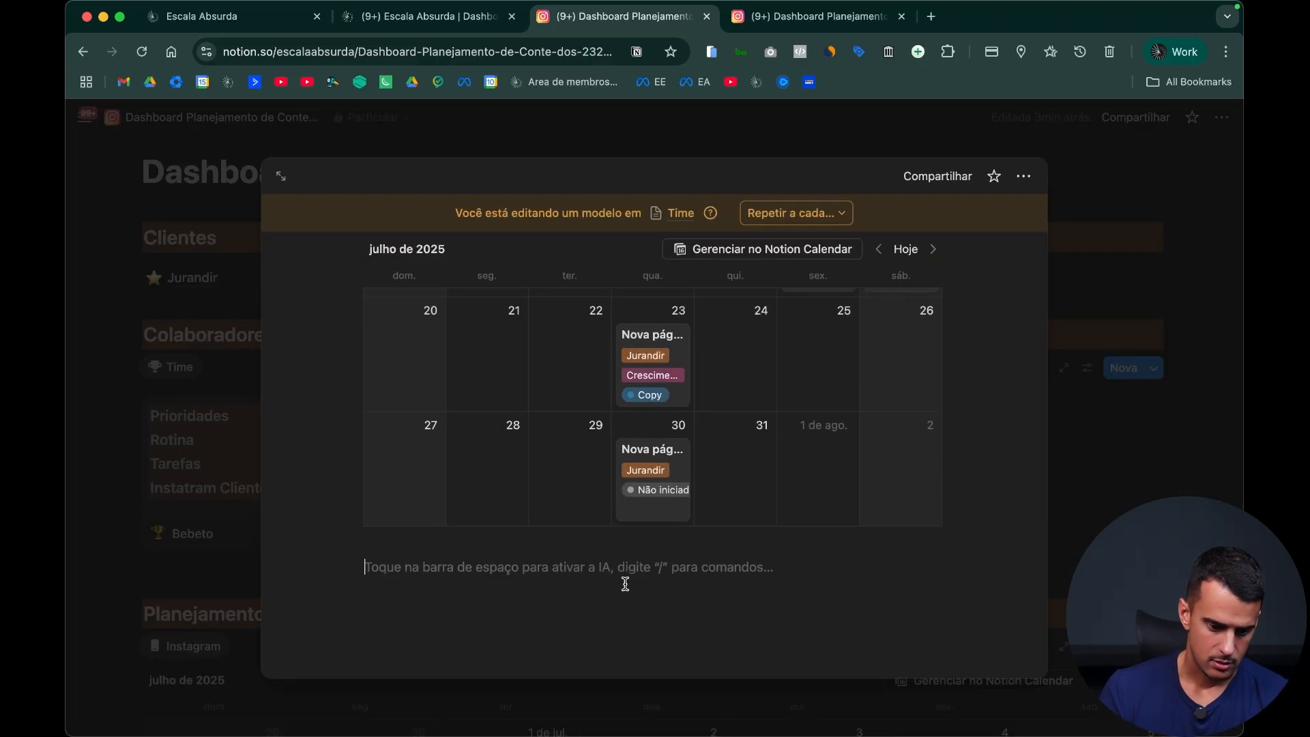
type("/")
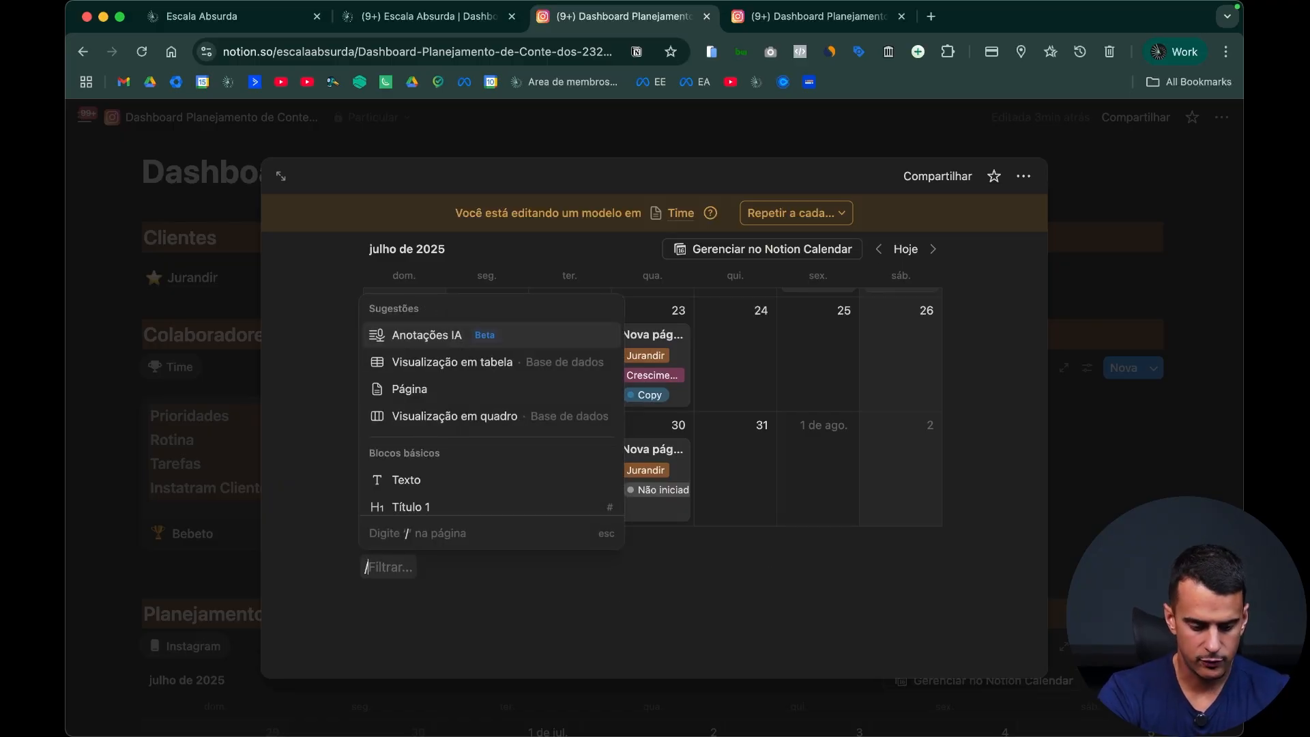
type("quad")
key("Return")
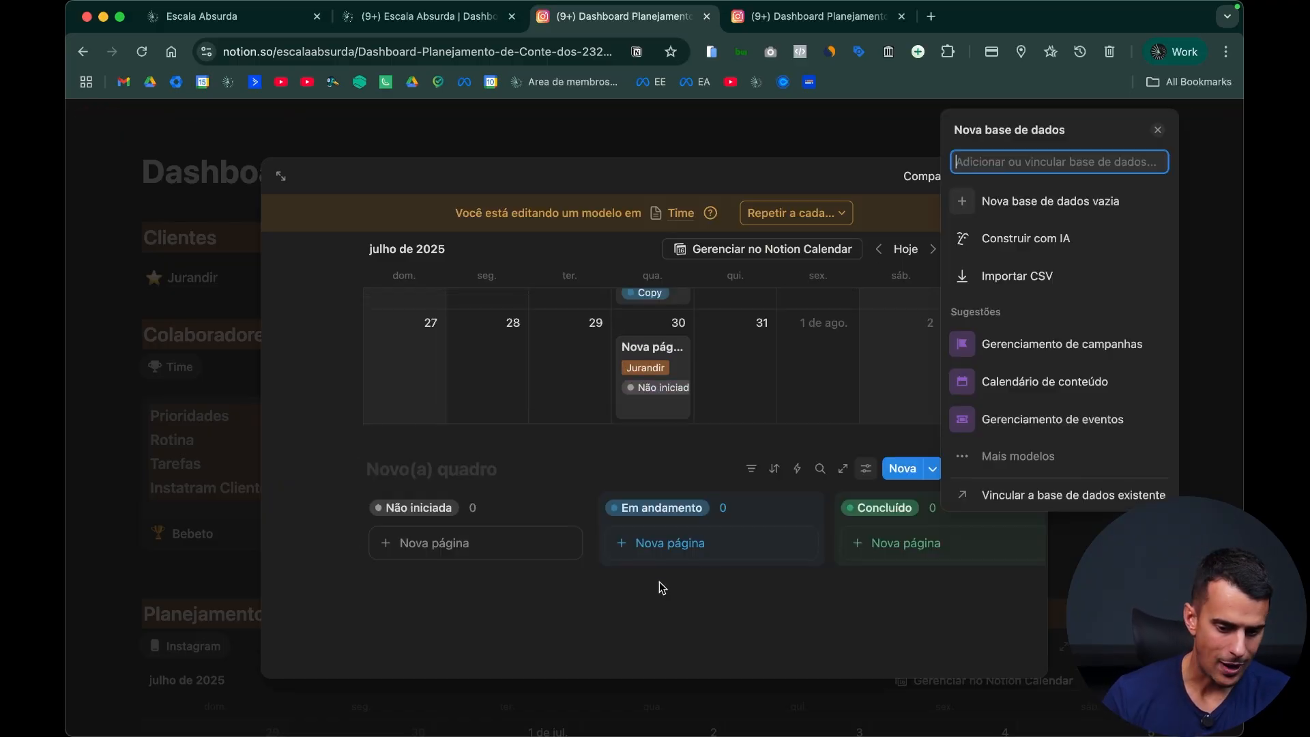
left_click(1092, 493)
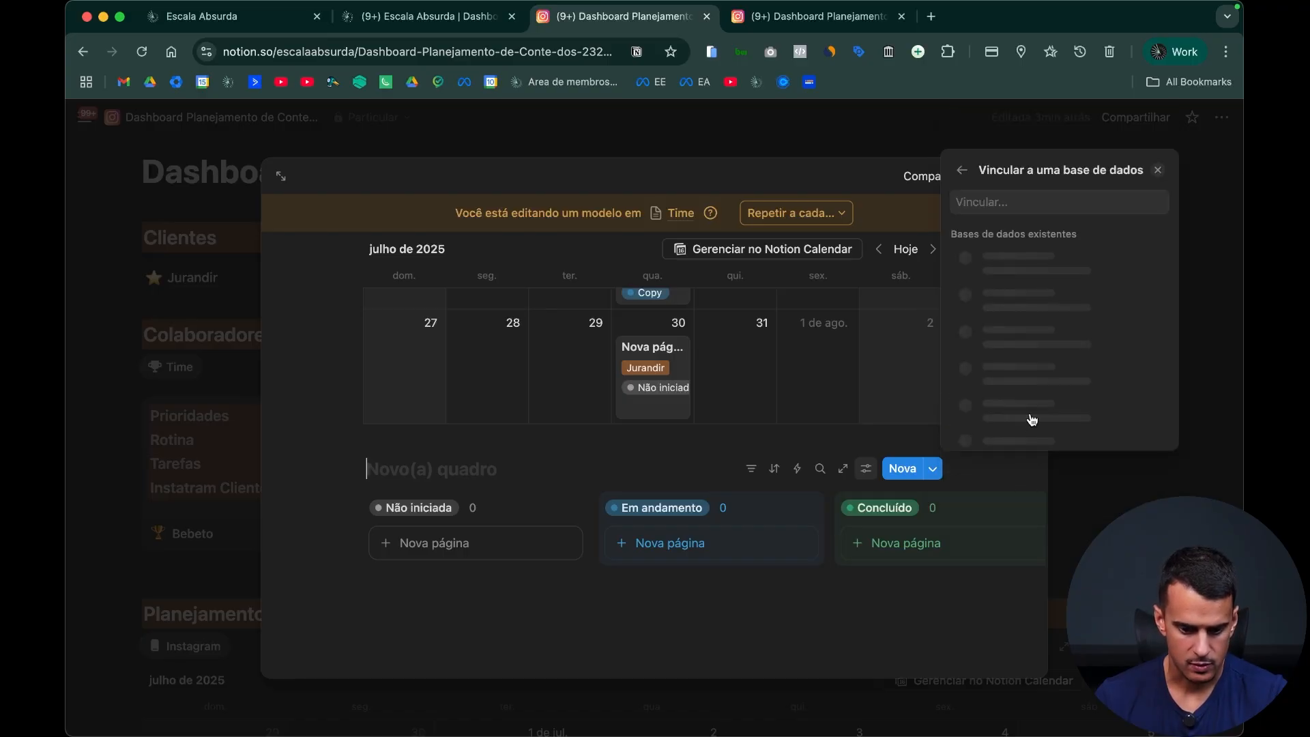
left_click(1043, 288)
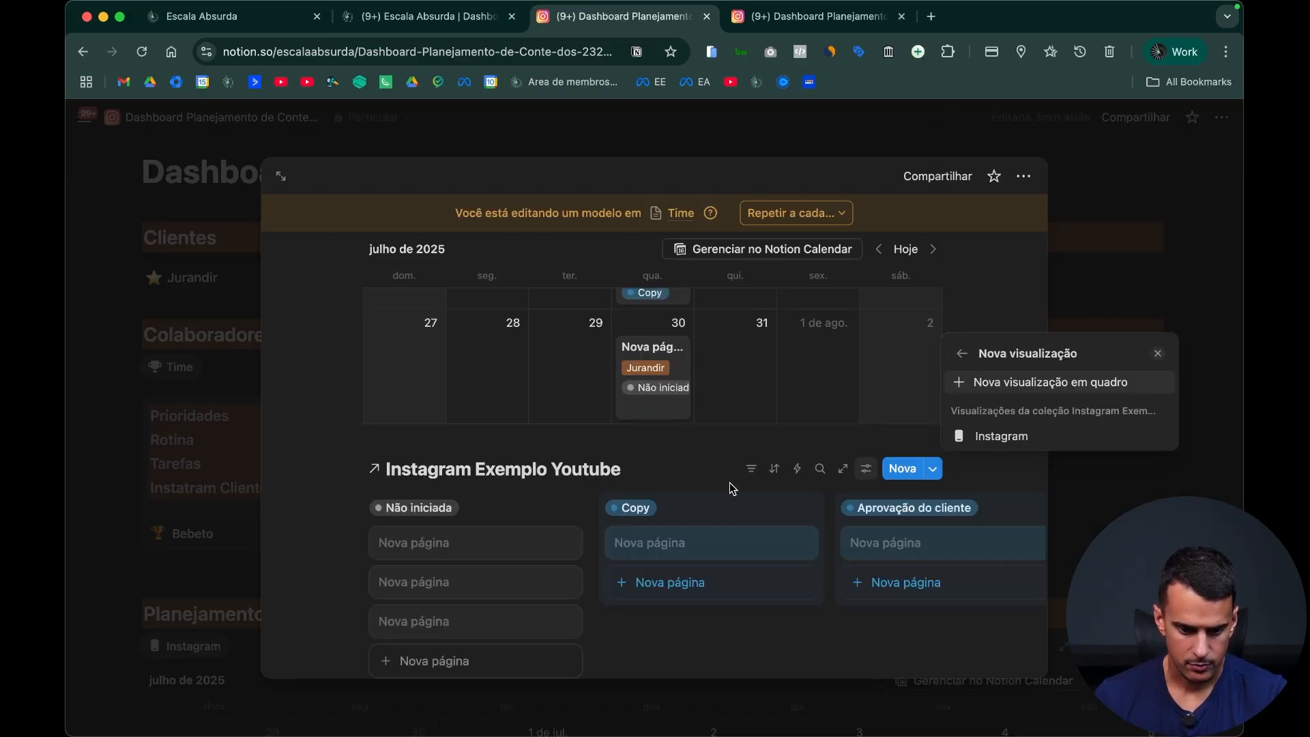
Step: Add a Colaborador filter to the template's board view without selecting any option
left_click(749, 469)
left_click(751, 468)
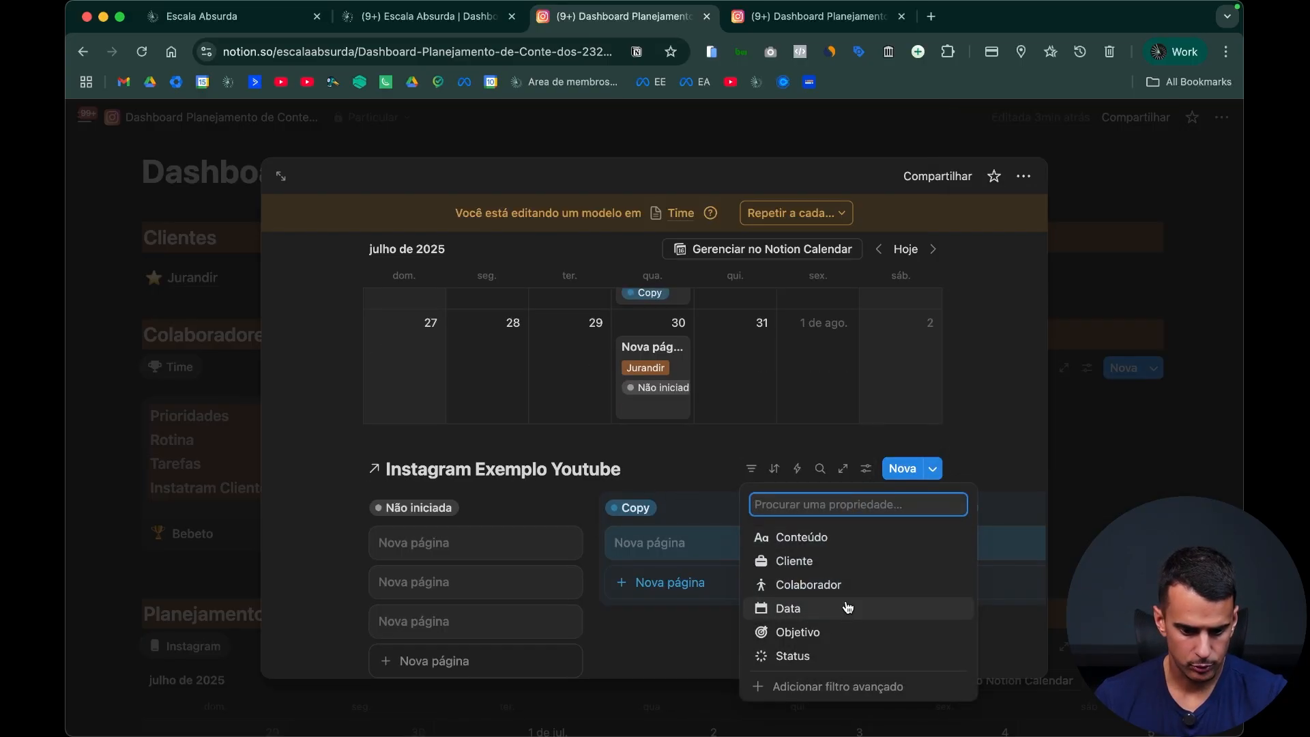
left_click(808, 585)
key("Escape")
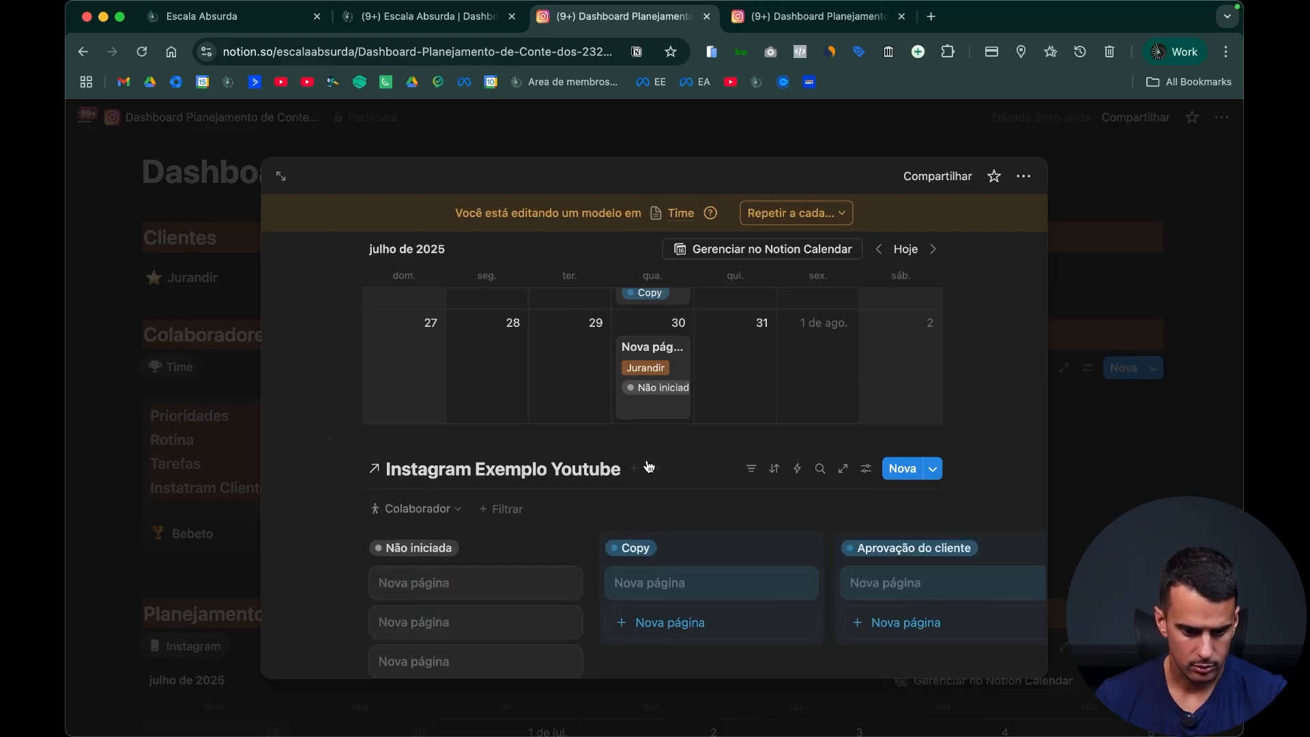
Step: Hide the database title above the template's board view and close the template
left_click(648, 467)
left_click(693, 573)
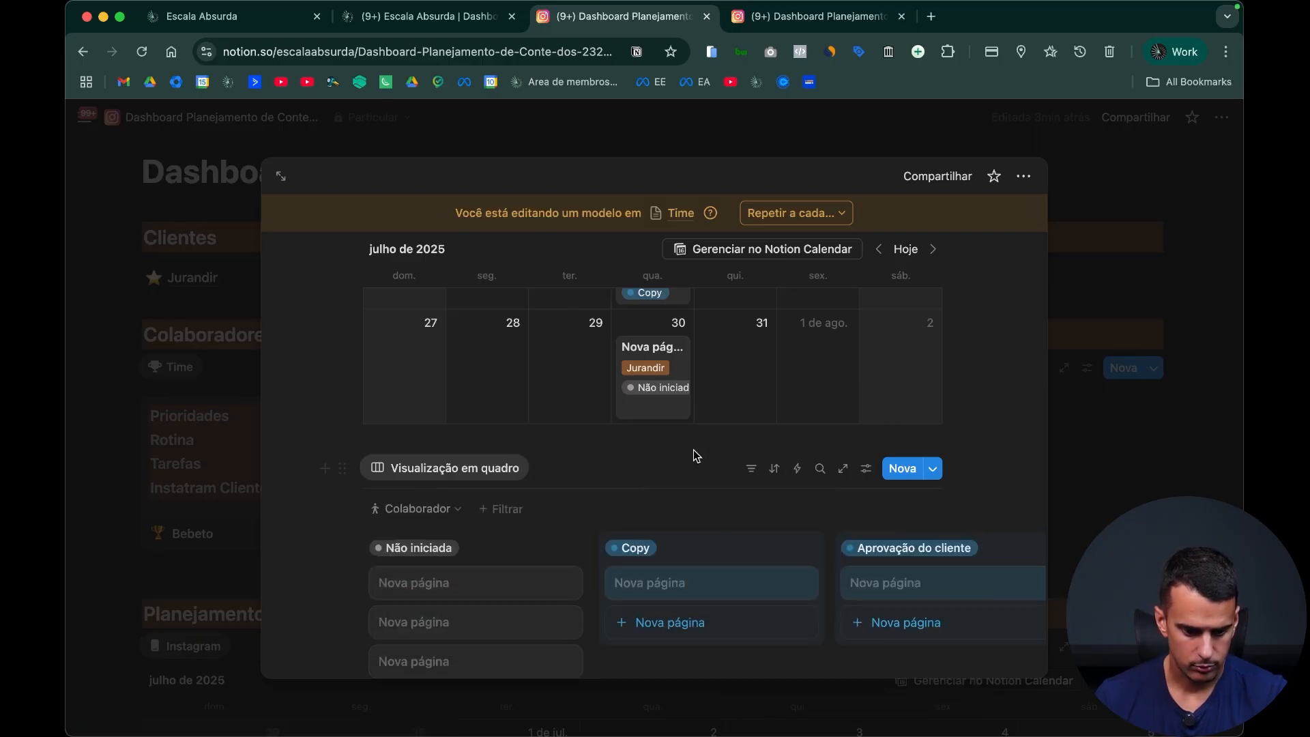
left_click(1202, 389)
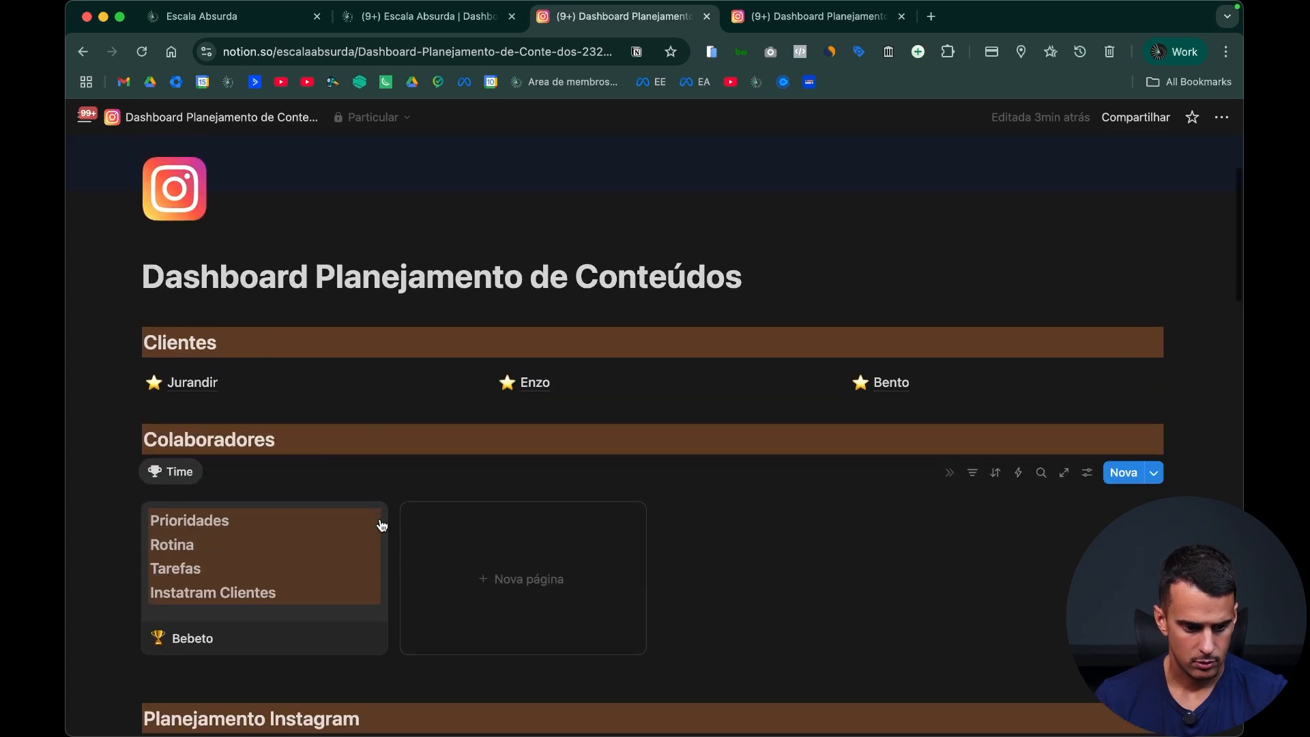
Step: Delete the existing collaborator page from the Colaboradores gallery and create a new one from the default template, titled with the same collaborator's name
left_click(370, 518)
left_click(472, 430)
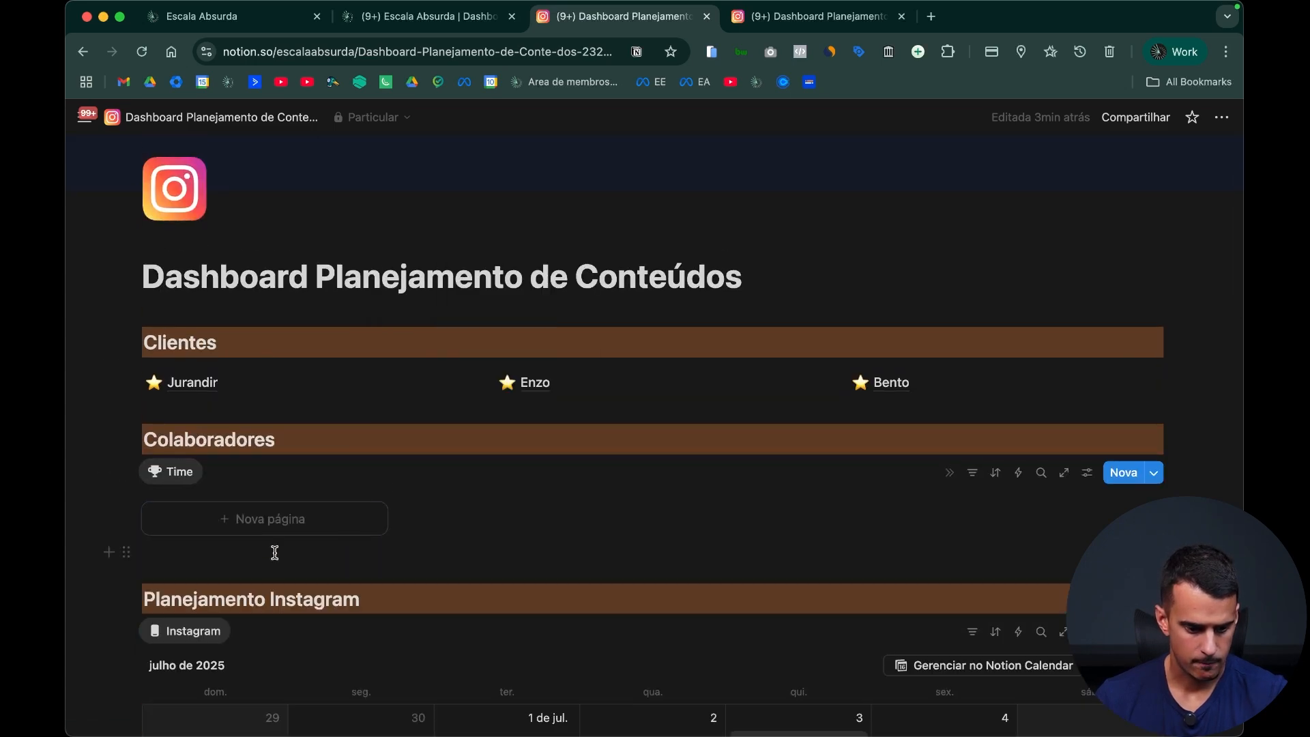
left_click(272, 539)
double_click(510, 396)
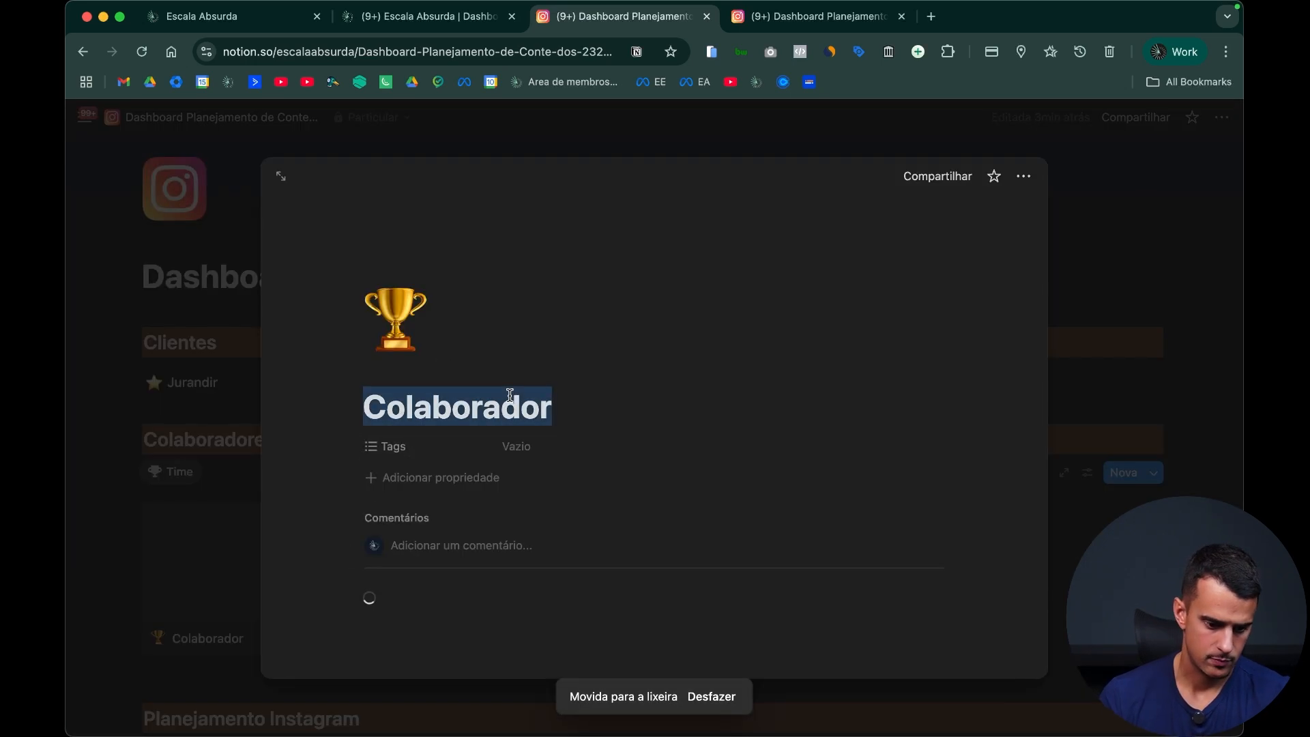
type("Bebeto")
Step: Filter the Instatram Clientes calendar on the recreated page by the Colaborador option matching the page title
scroll(497, 399, "down", 3)
scroll(485, 423, "down", 6)
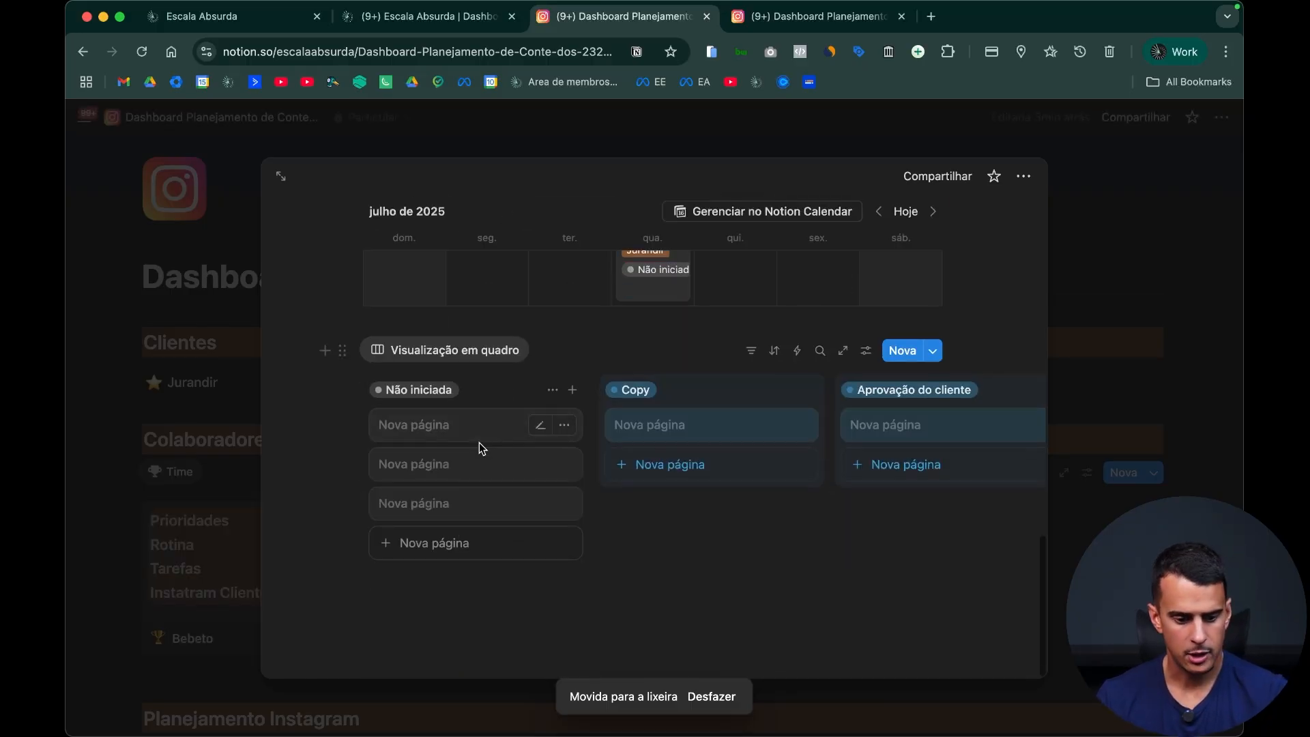
scroll(735, 394, "up", 3)
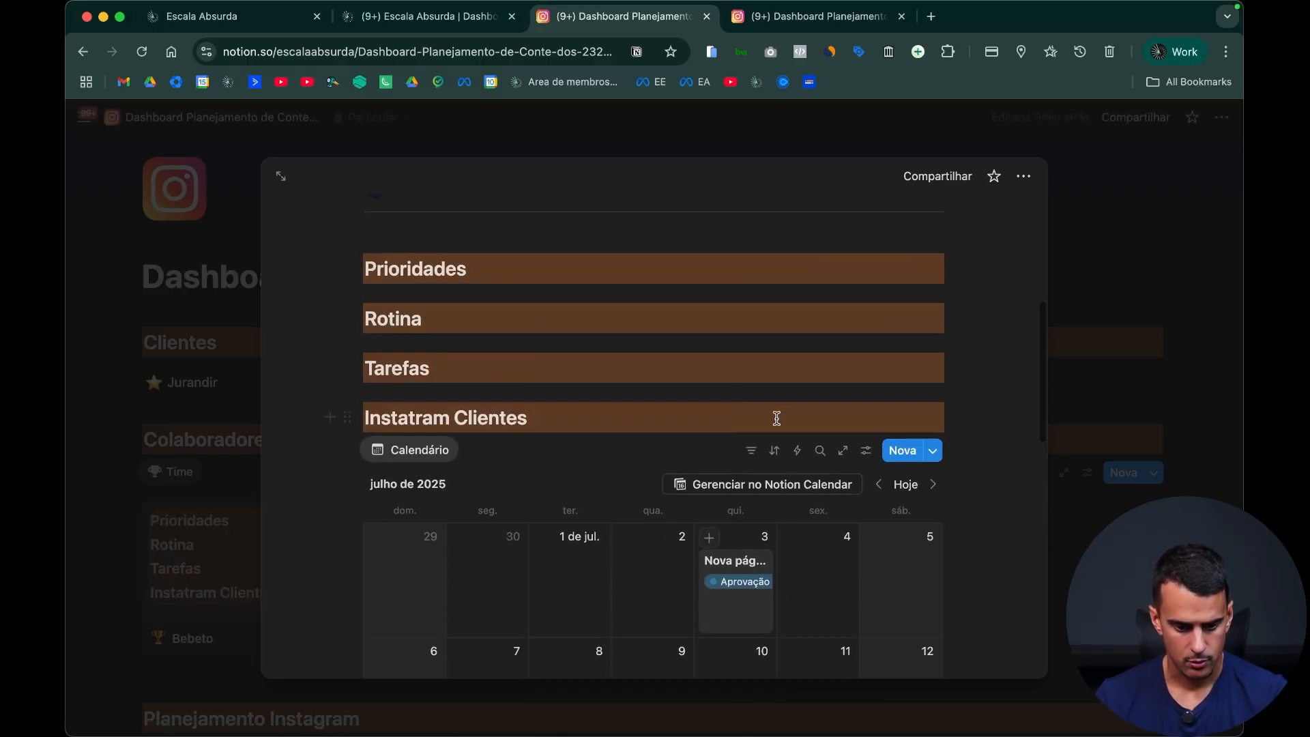
left_click(751, 450)
left_click(415, 490)
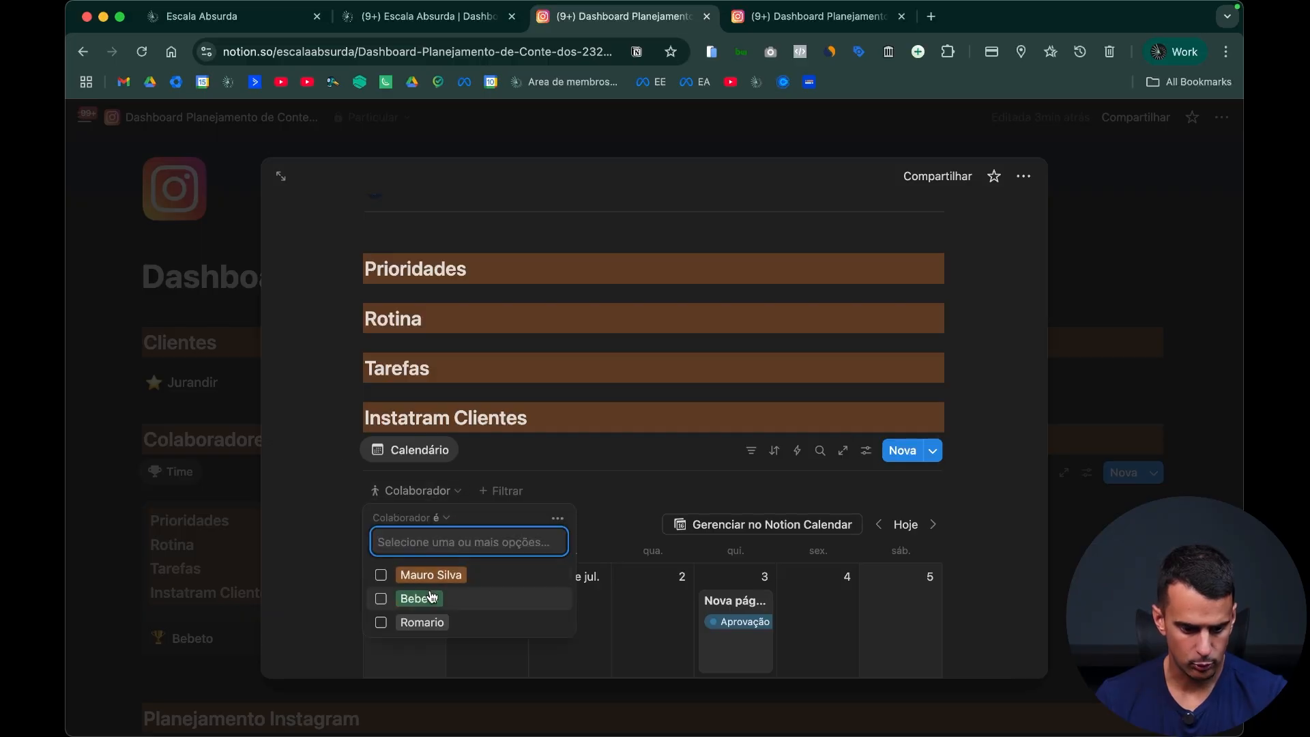
left_click(418, 597)
left_click(843, 503)
Step: Filter the board view below the calendar by the same collaborator
scroll(693, 471, "down", 5)
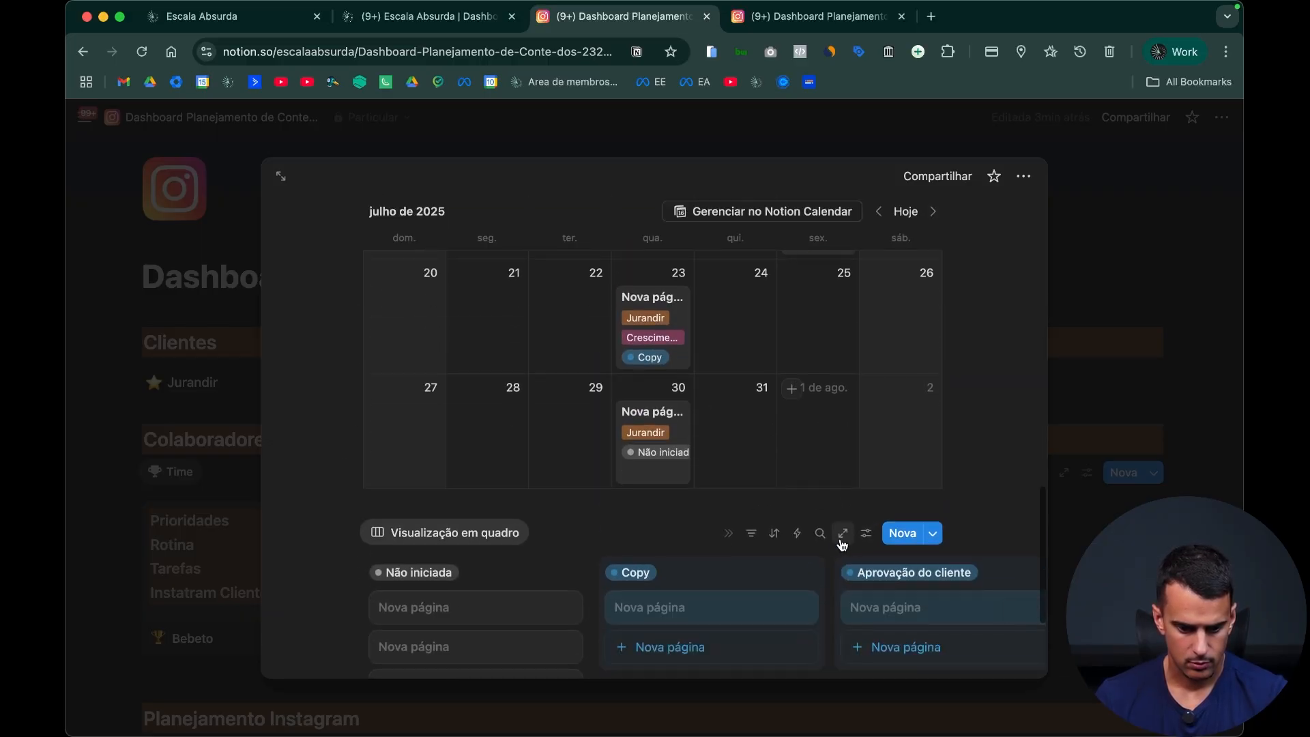
left_click(775, 540)
left_click(752, 539)
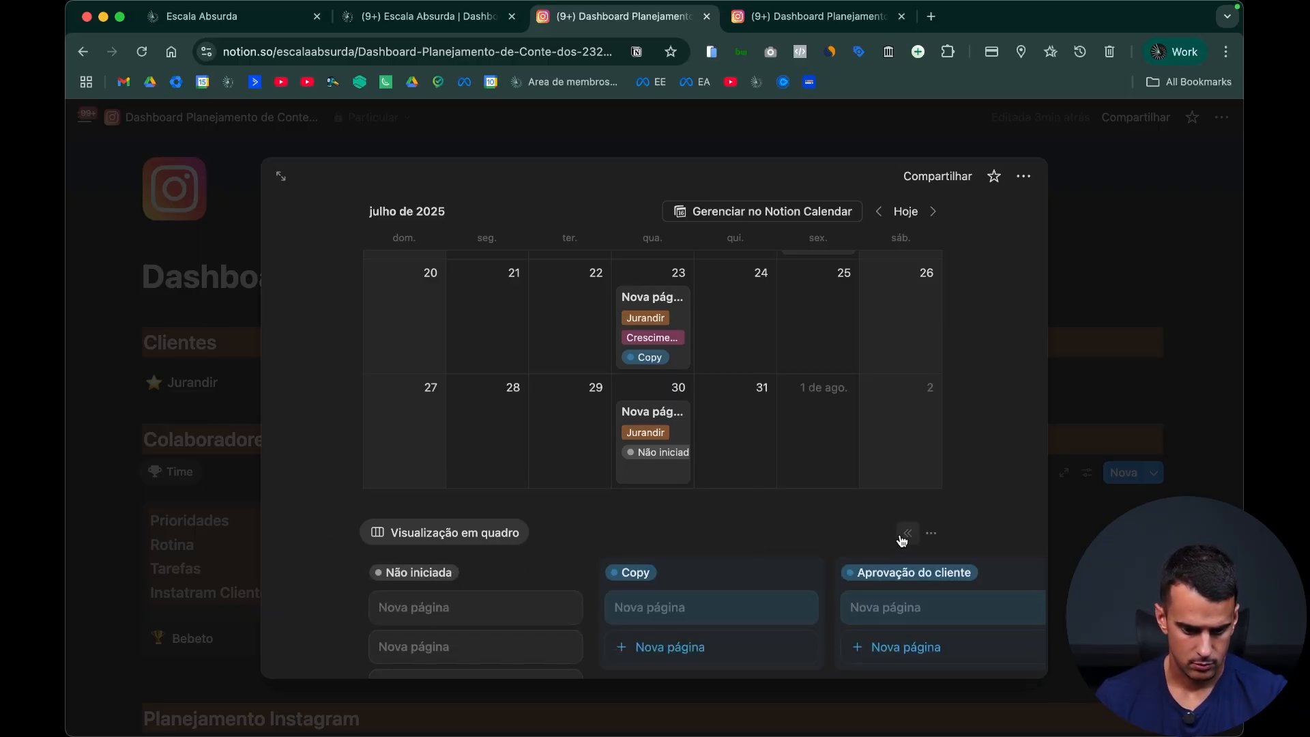
left_click(751, 533)
left_click(418, 573)
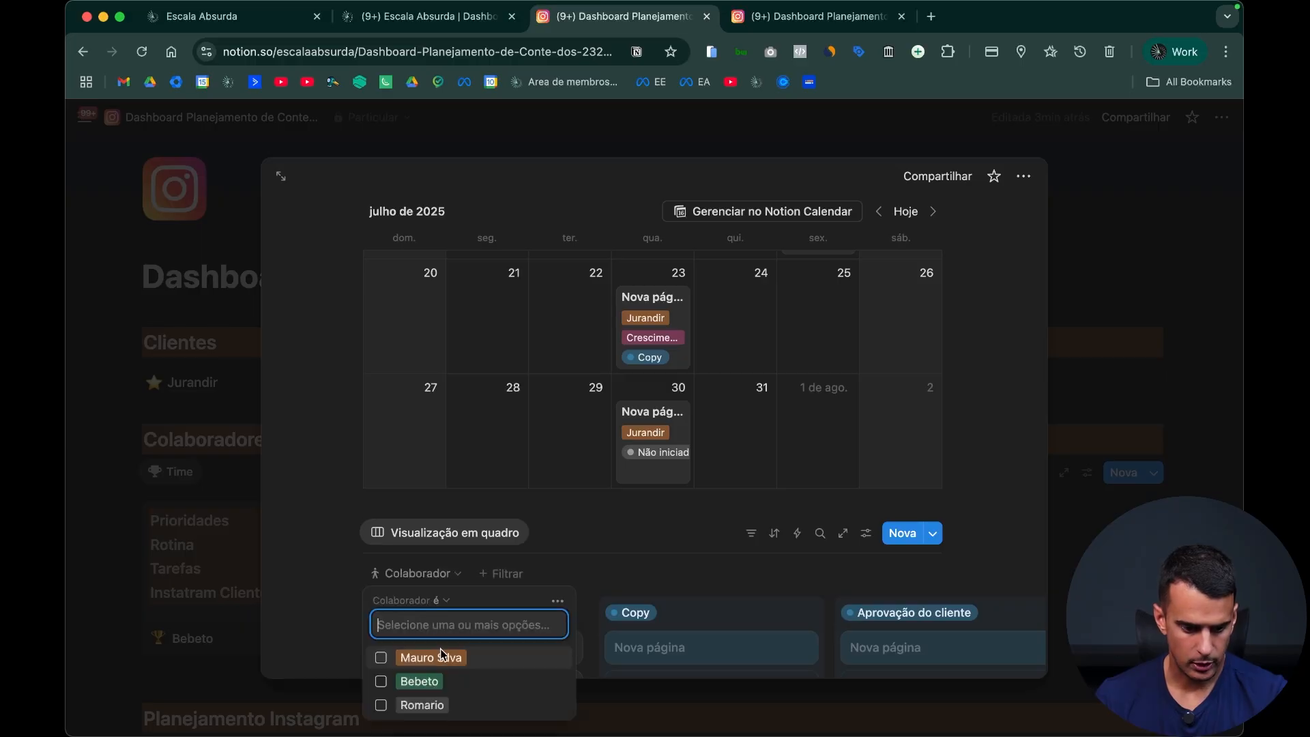
left_click(458, 679)
left_click(850, 591)
scroll(922, 603, "down", 2)
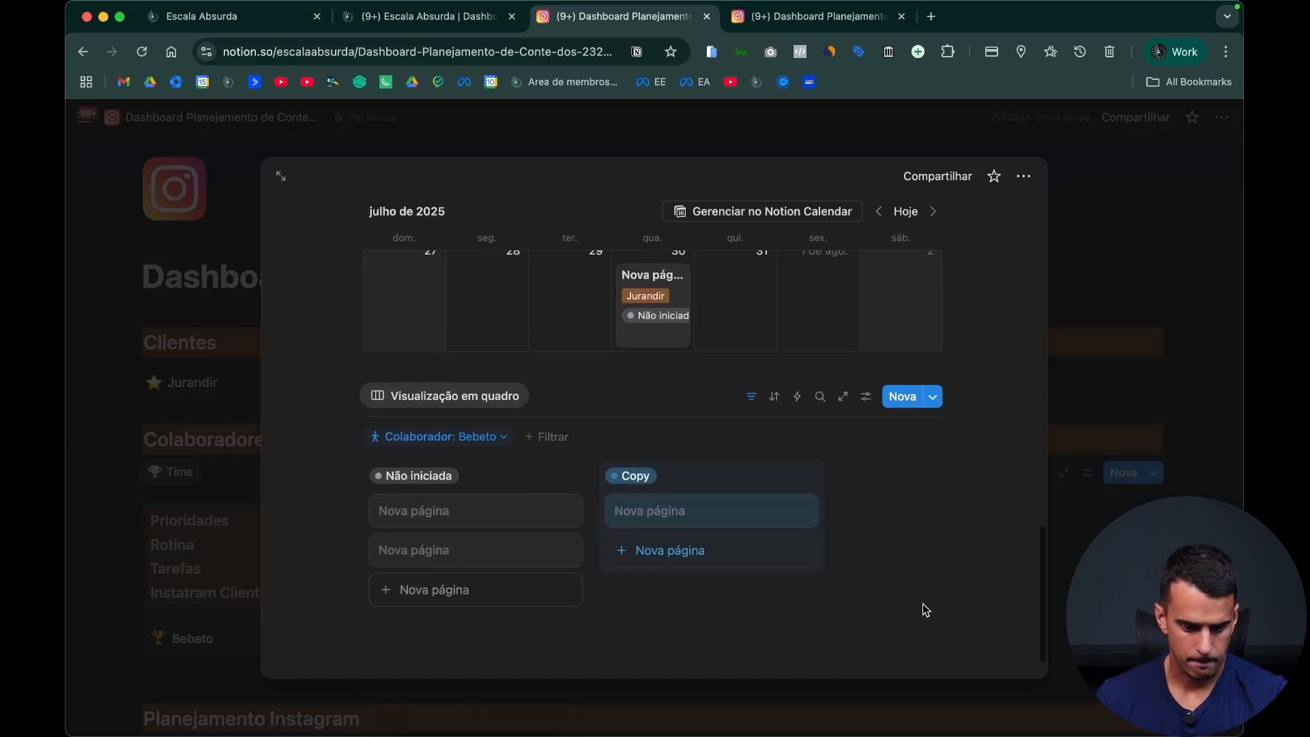
Step: Turn off Ocultar grupos vazios in the board's grouping settings so every status column shows, and close the collaborator page
left_click(866, 398)
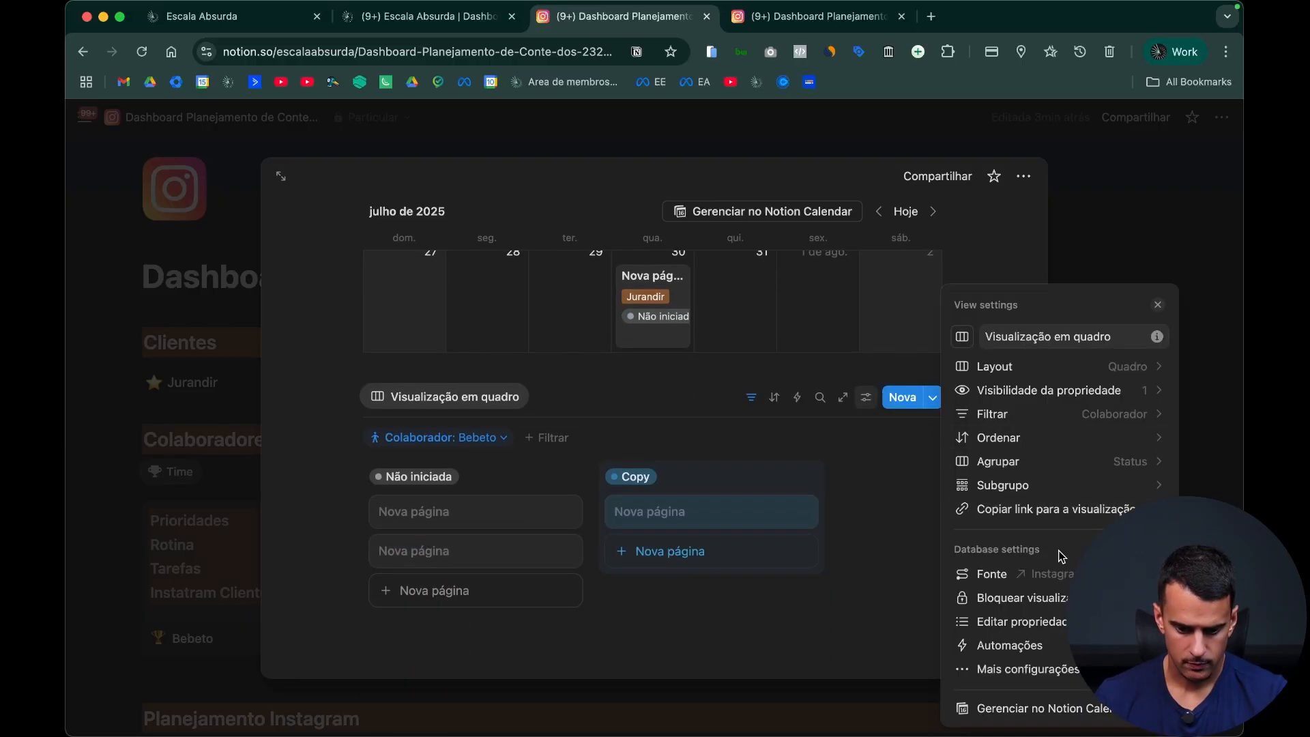
left_click(1066, 399)
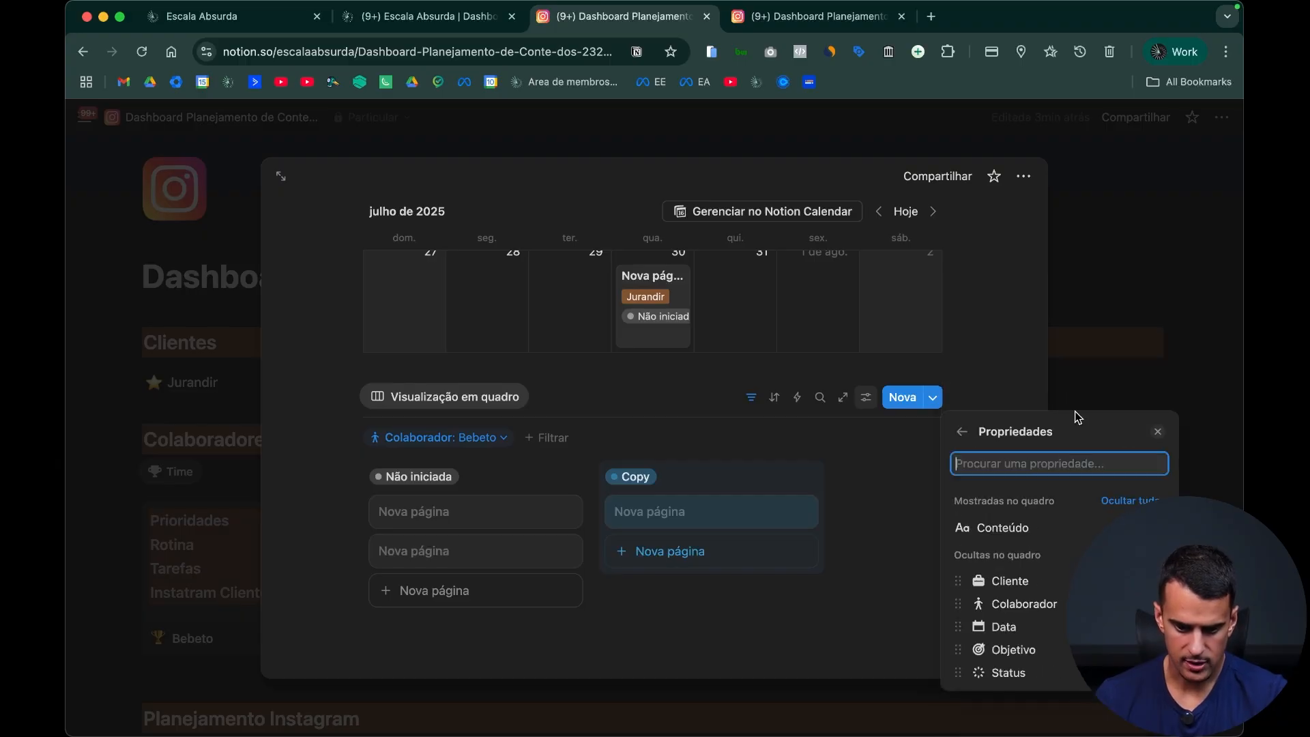
left_click(873, 535)
left_click(866, 397)
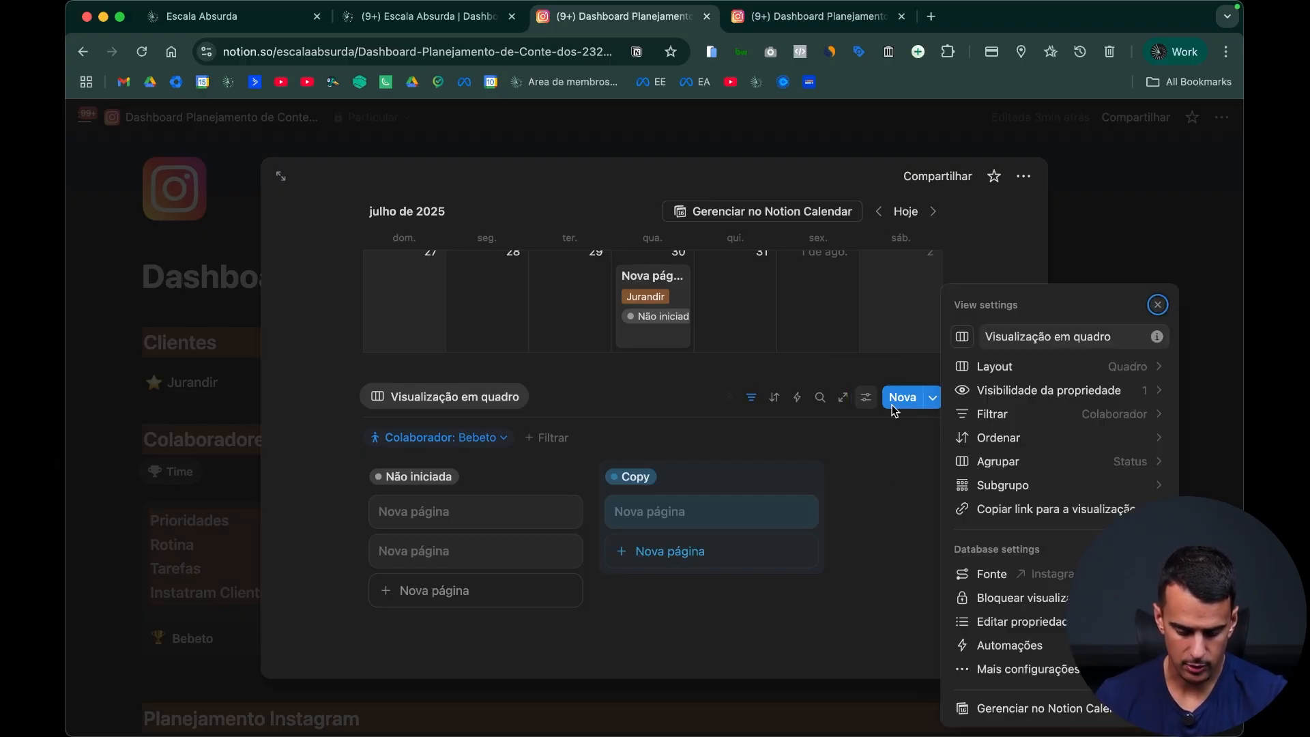
left_click(1044, 475)
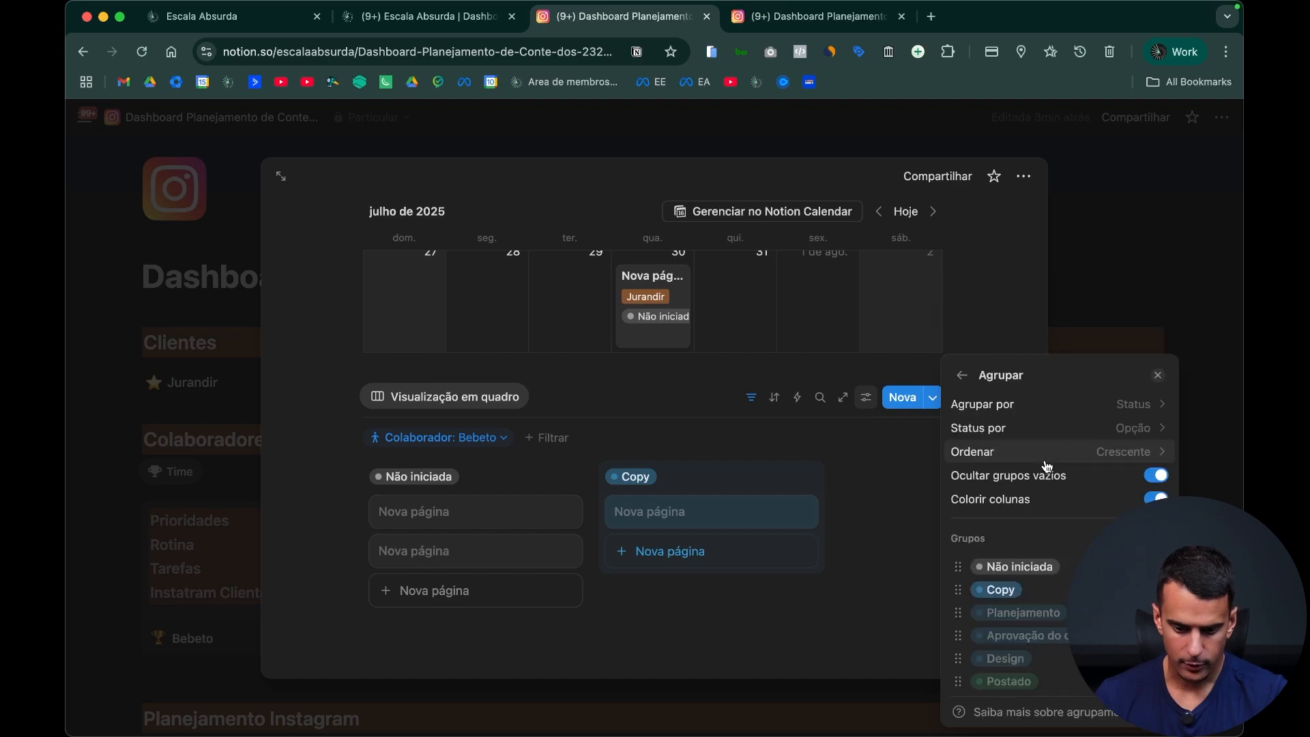
left_click(1160, 483)
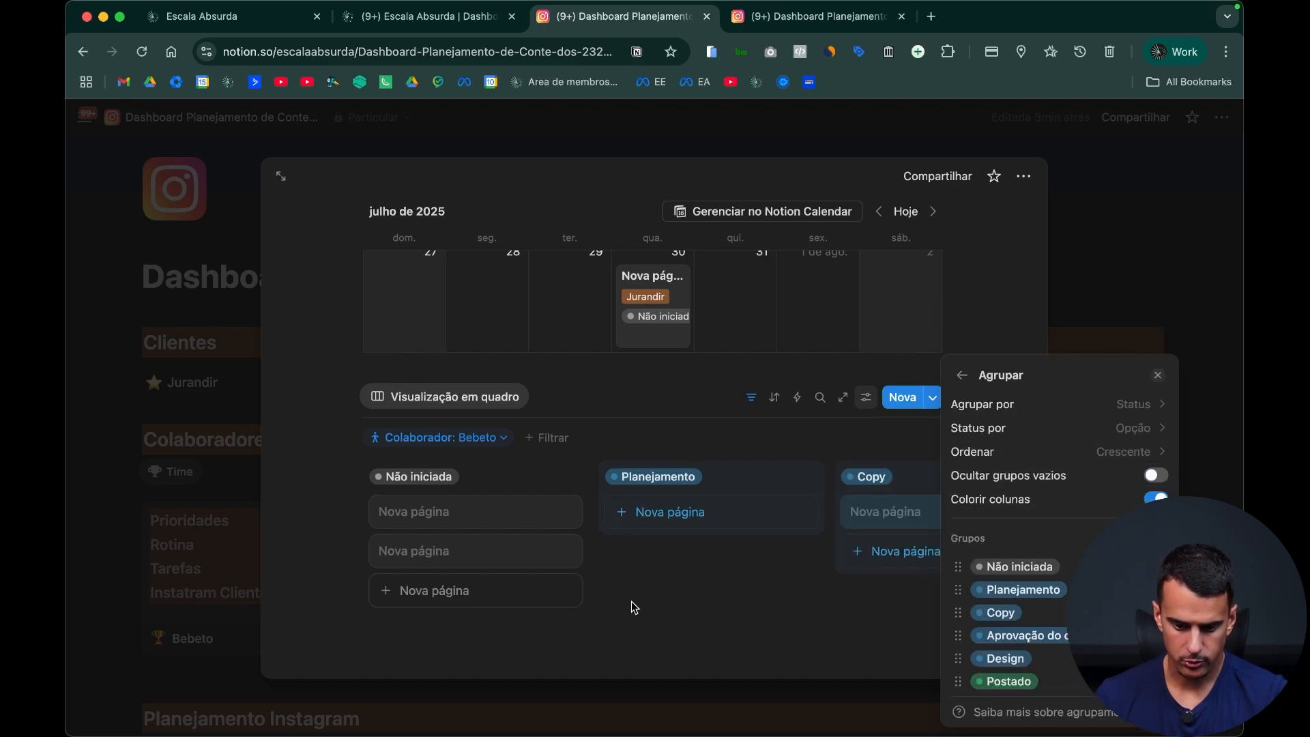
left_click(643, 637)
left_click(1230, 339)
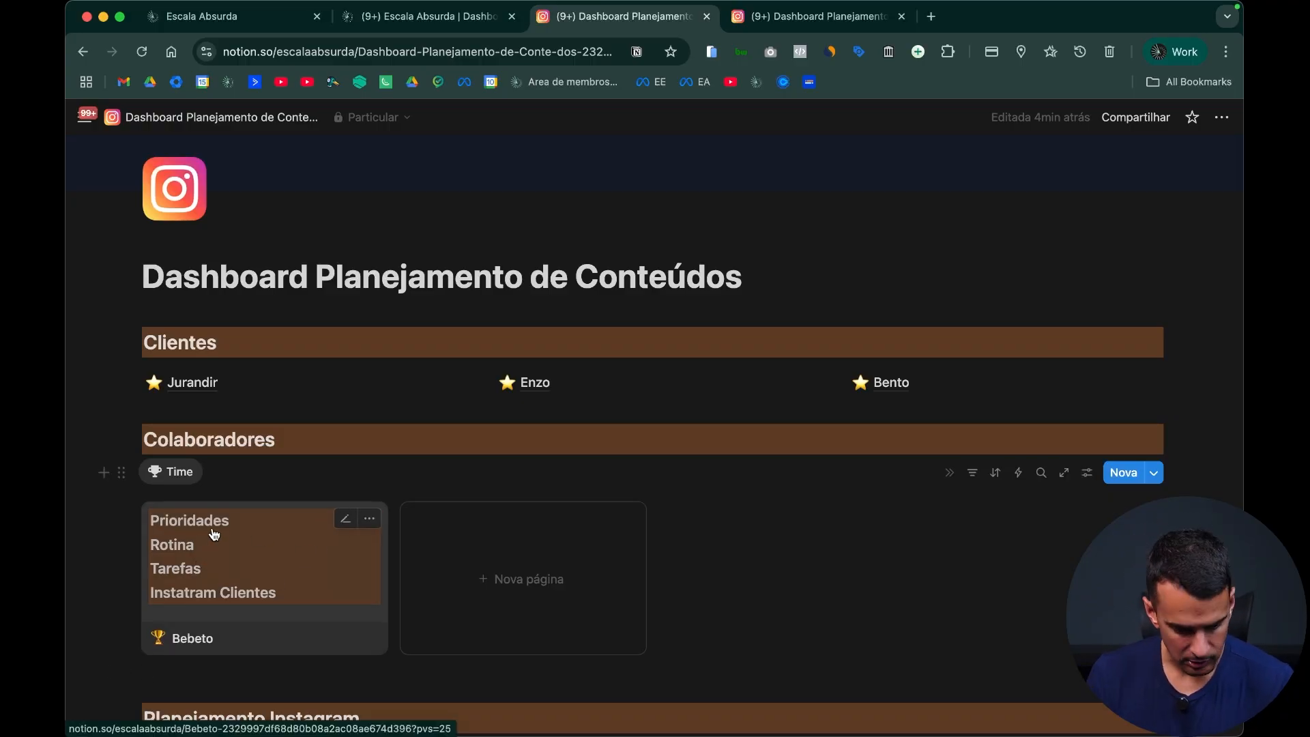
scroll(204, 532, "down", 3)
scroll(343, 369, "down", 1)
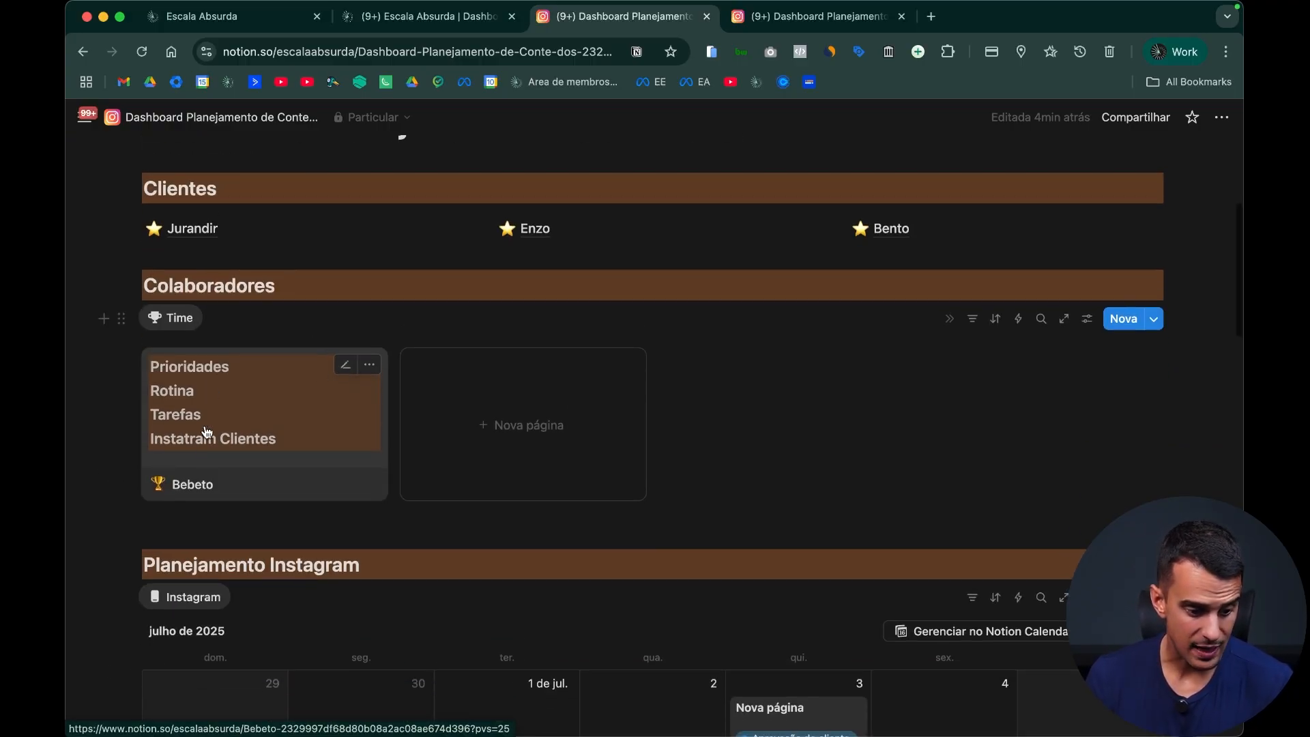
Step: View the Time gallery on the e-commerce team's Dashboard in the other browser profile as an example, and close that tab
scroll(253, 401, "down", 1)
scroll(677, 167, "down", 1)
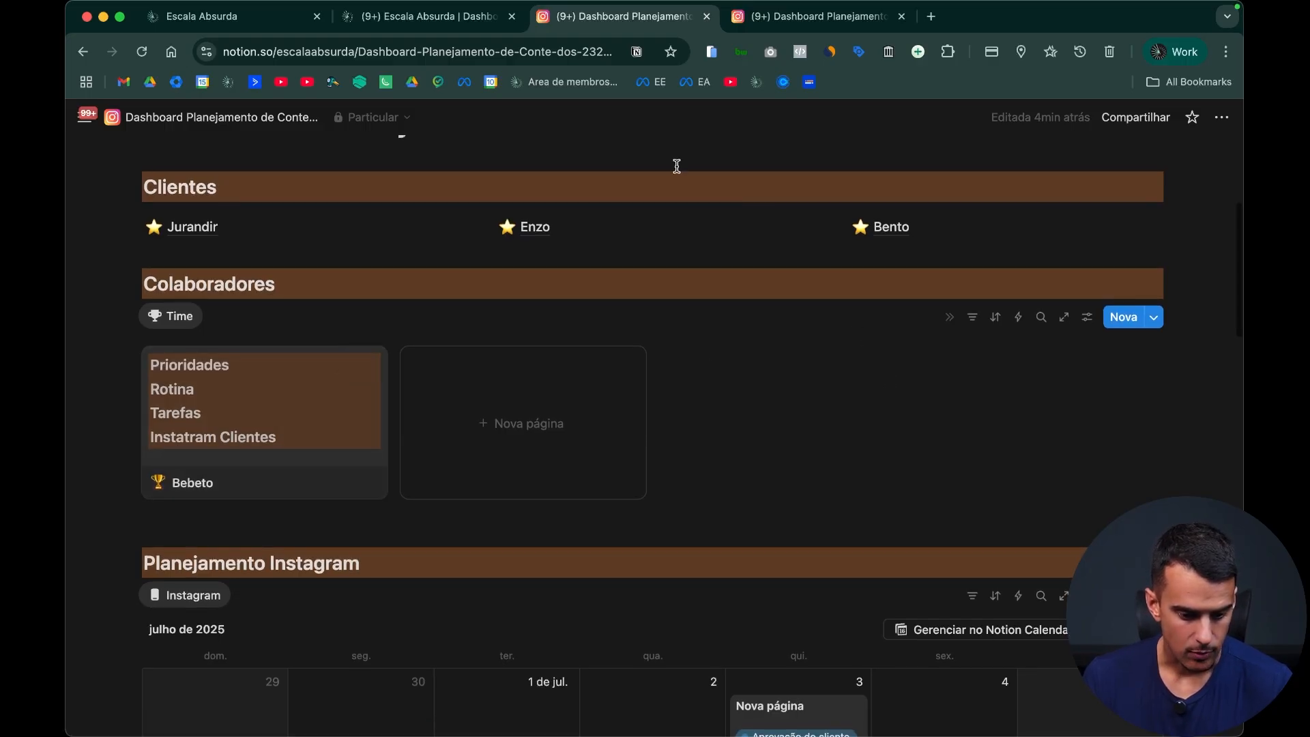
left_click(1191, 46)
left_click(316, 107)
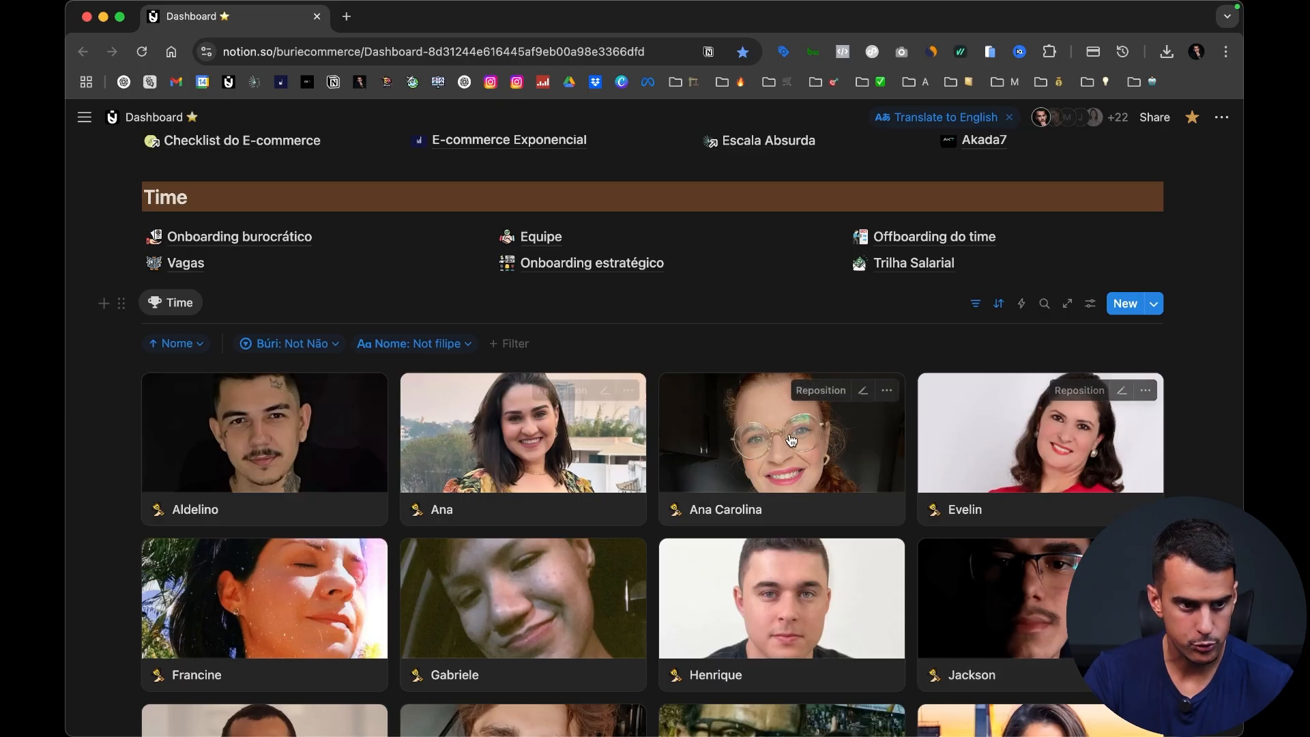
key("super+w")
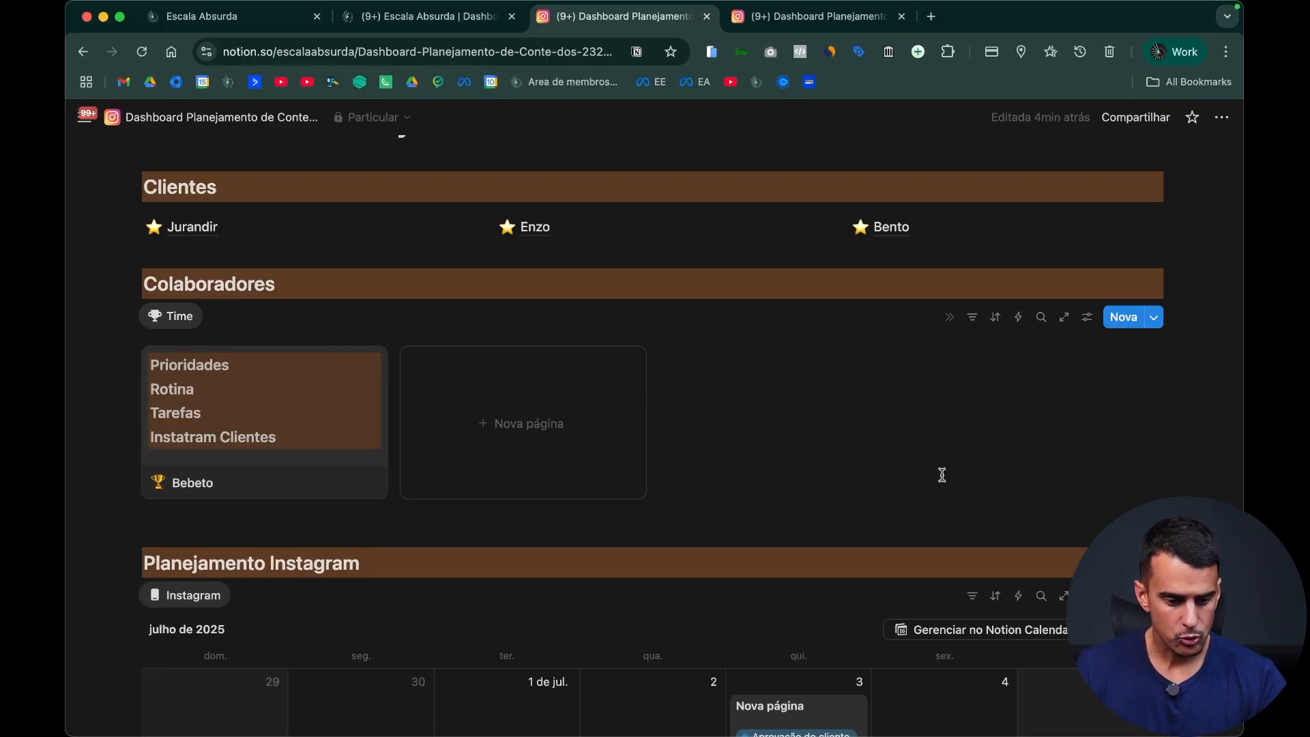
Step: Review the content planning dashboard from the Clientes and Colaboradores sections through the Planejamento Instagram calendar
scroll(910, 485, "up", 5)
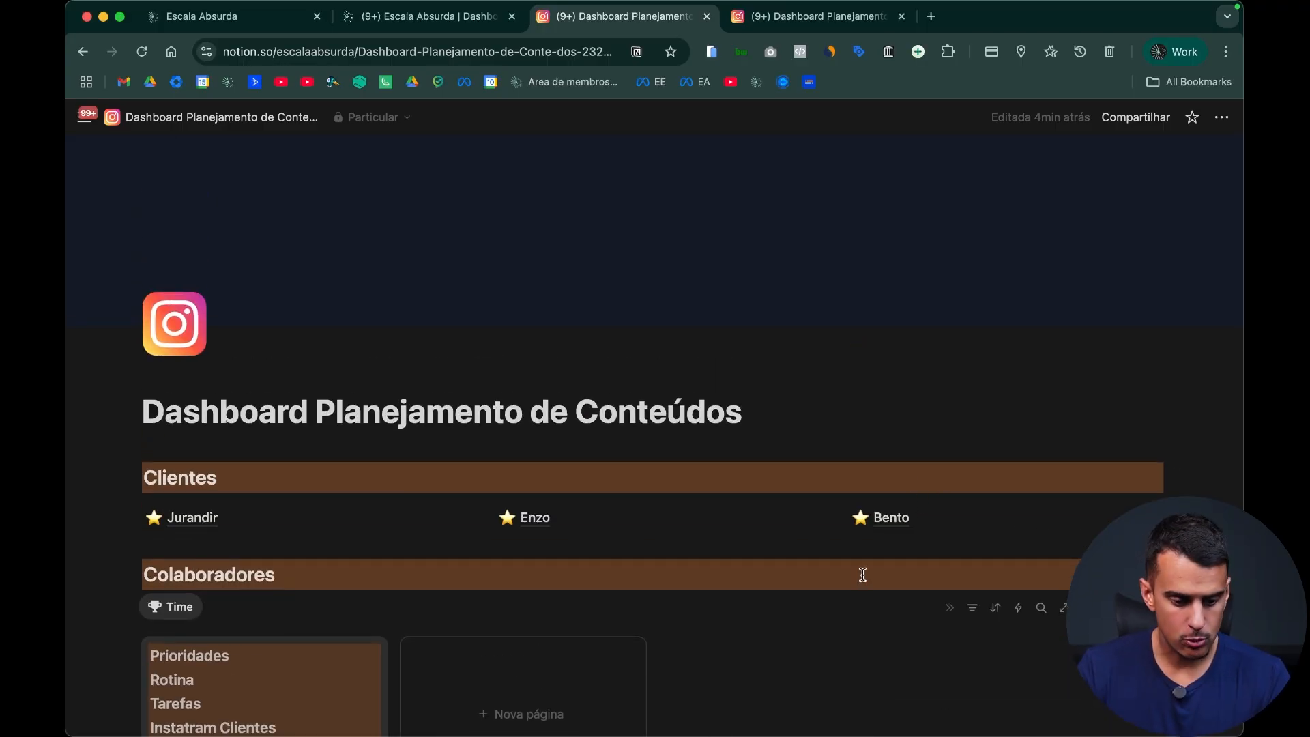
scroll(863, 573, "down", 5)
scroll(669, 607, "down", 10)
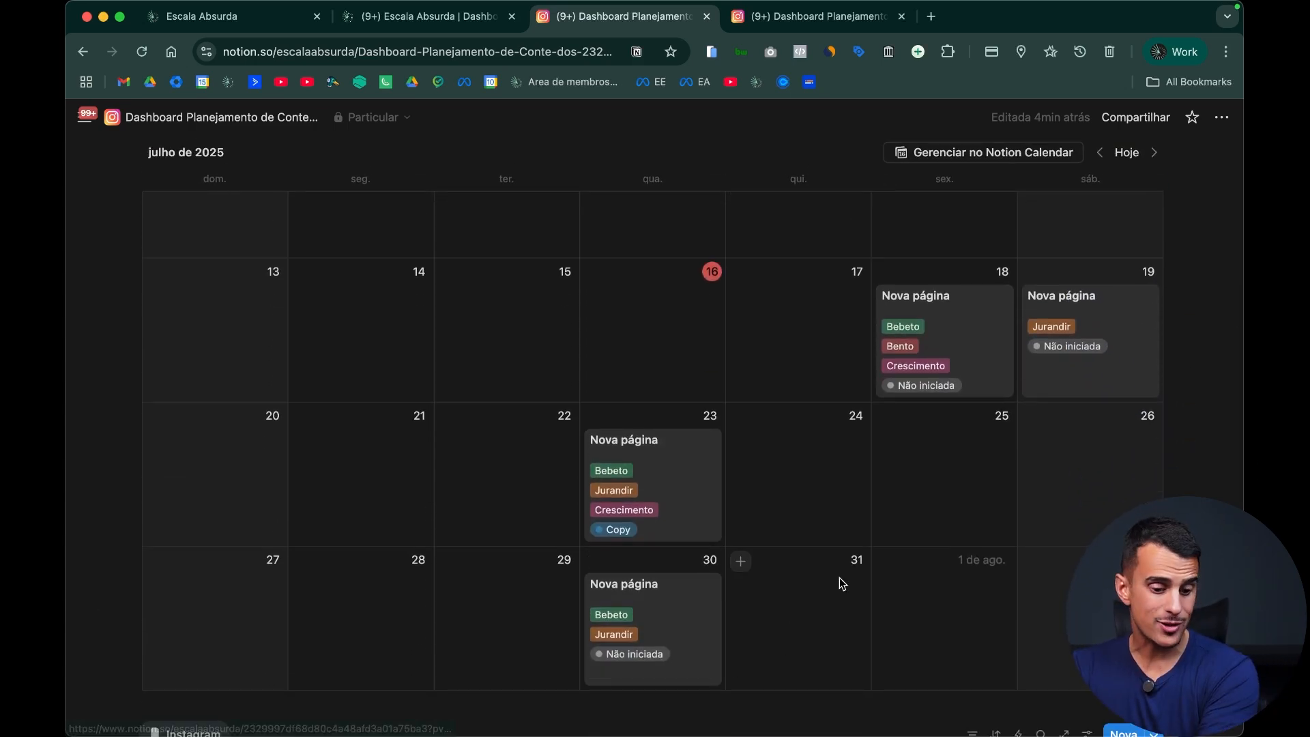
scroll(853, 577, "down", 1)
scroll(885, 553, "up", 10)
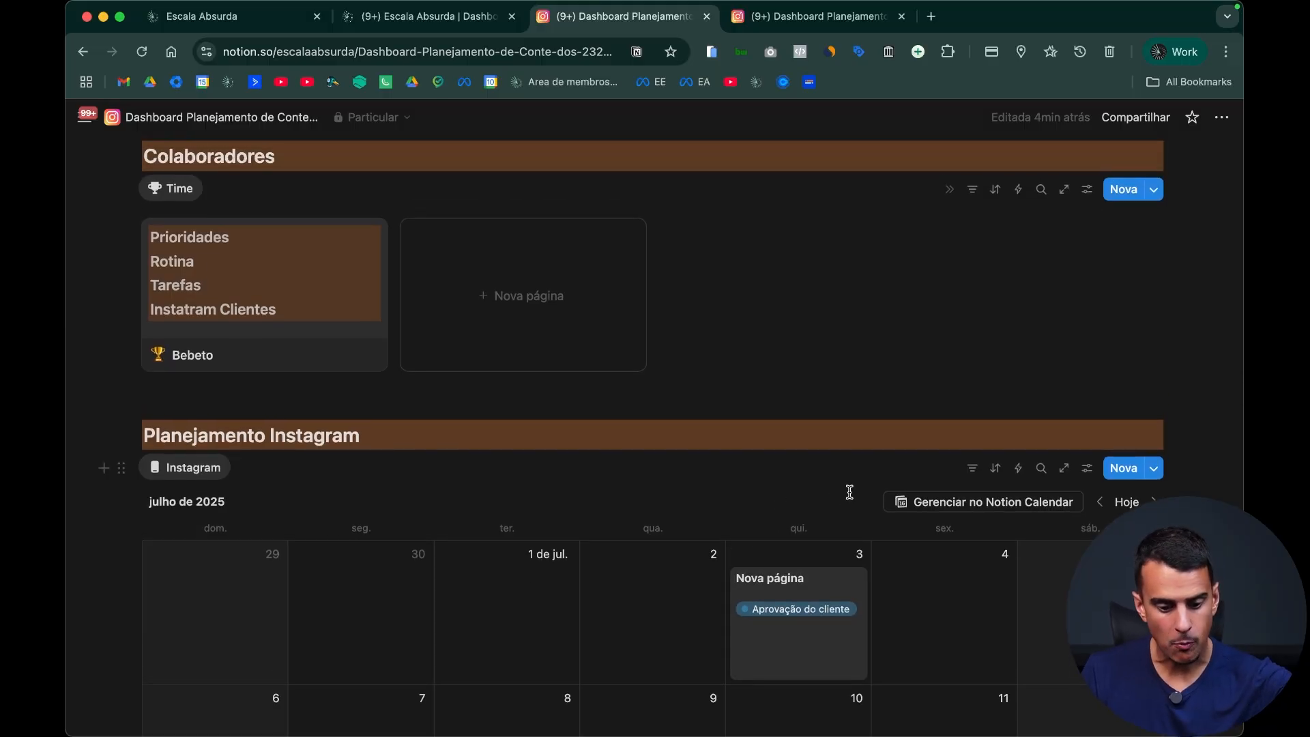
scroll(821, 474, "down", 5)
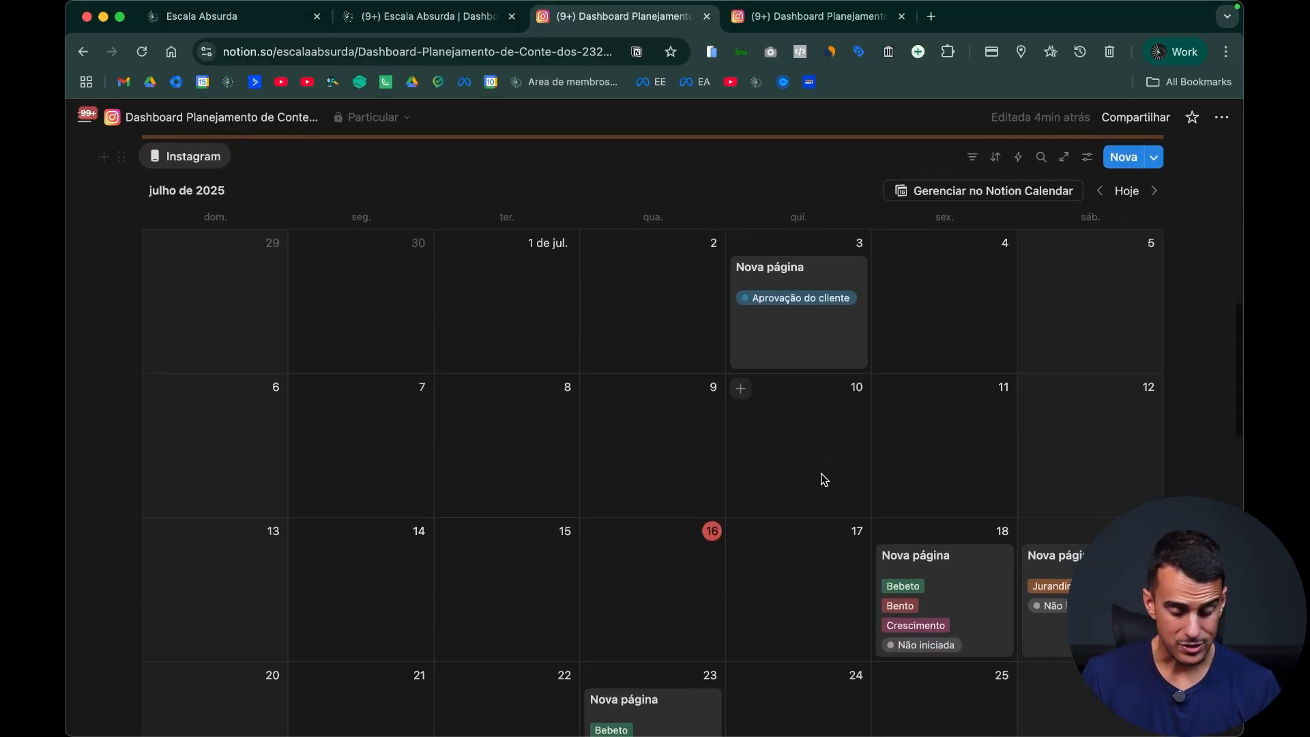
scroll(815, 477, "up", 15)
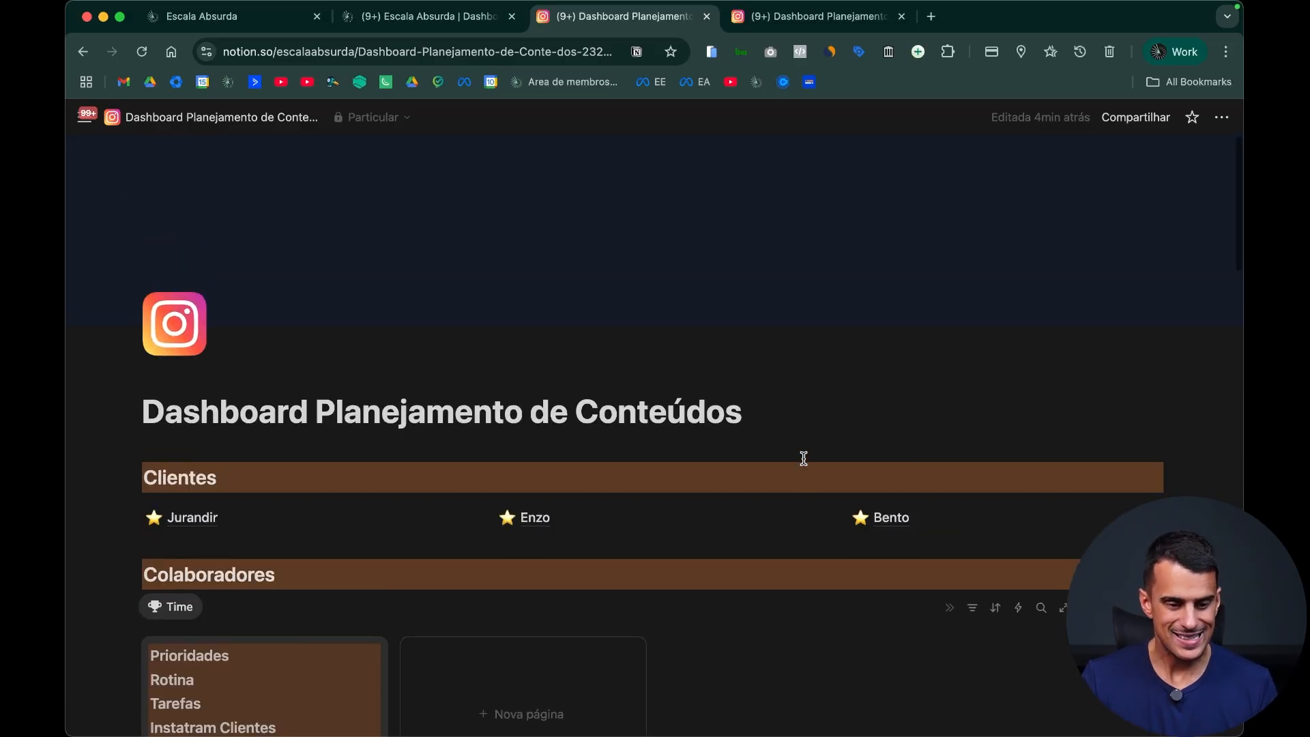
scroll(766, 468, "down", 1)
double_click(196, 399)
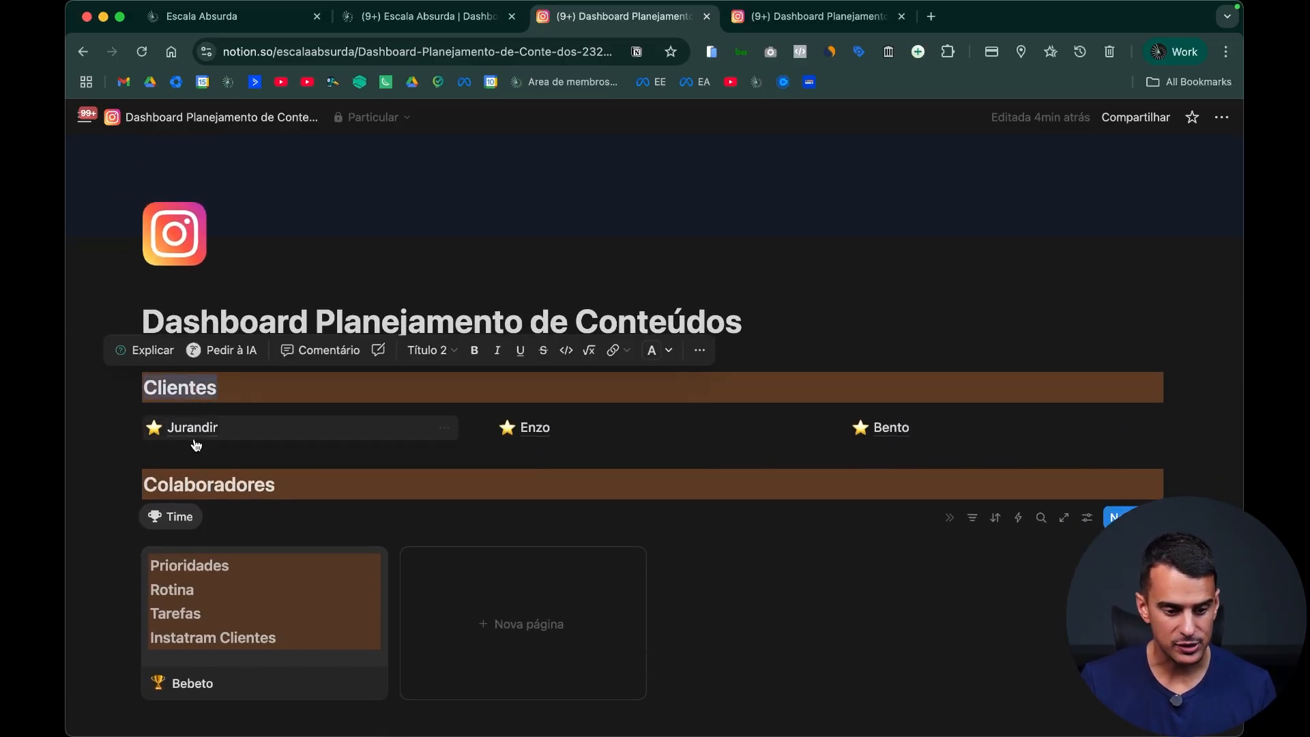
scroll(326, 443, "down", 2)
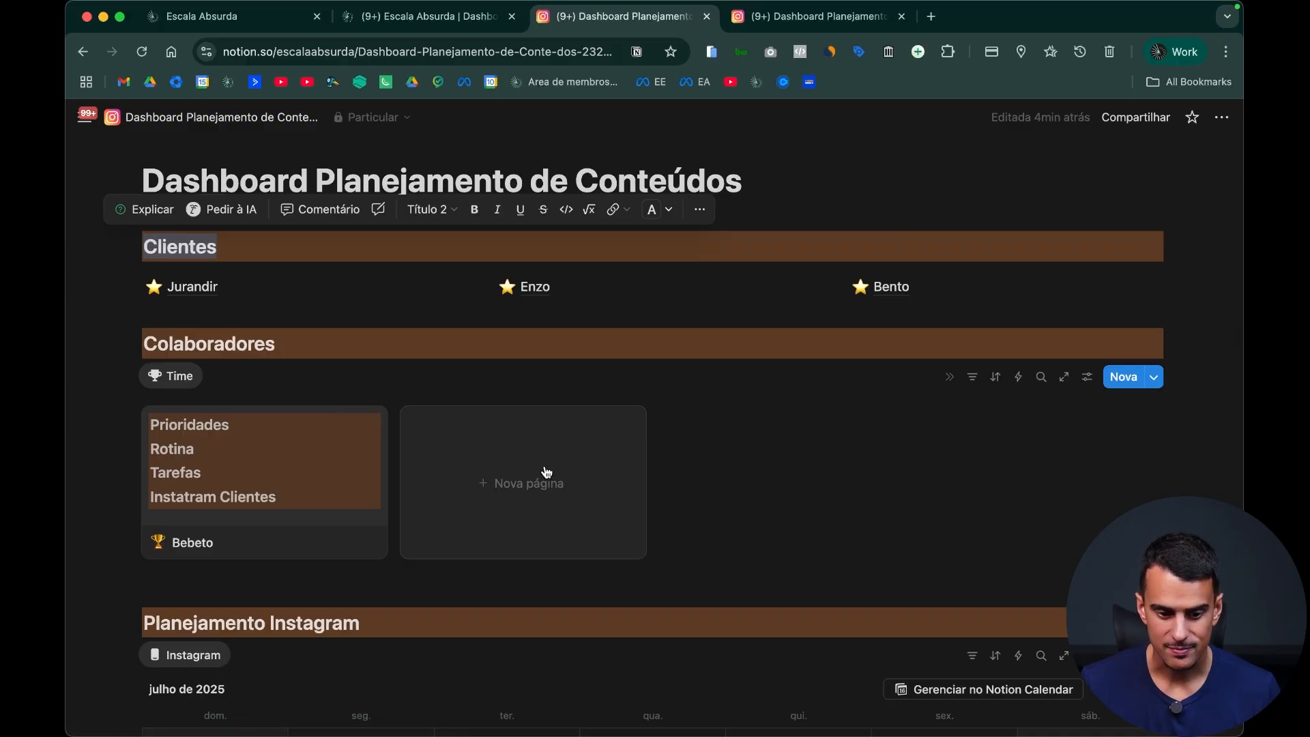
Step: Open the collaborator's page from the gallery as a full page and correct the heading above its calendar to "Instagram Clientes"
left_click(330, 470)
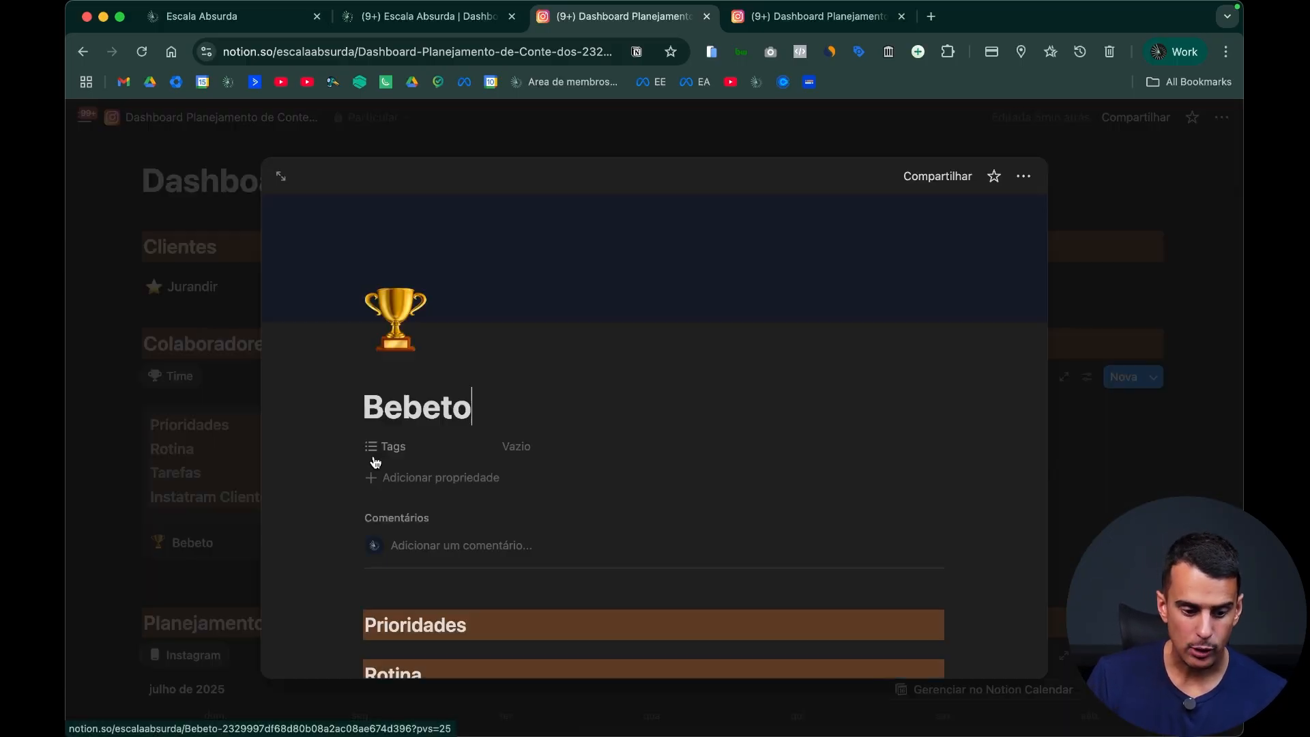
left_click(279, 179)
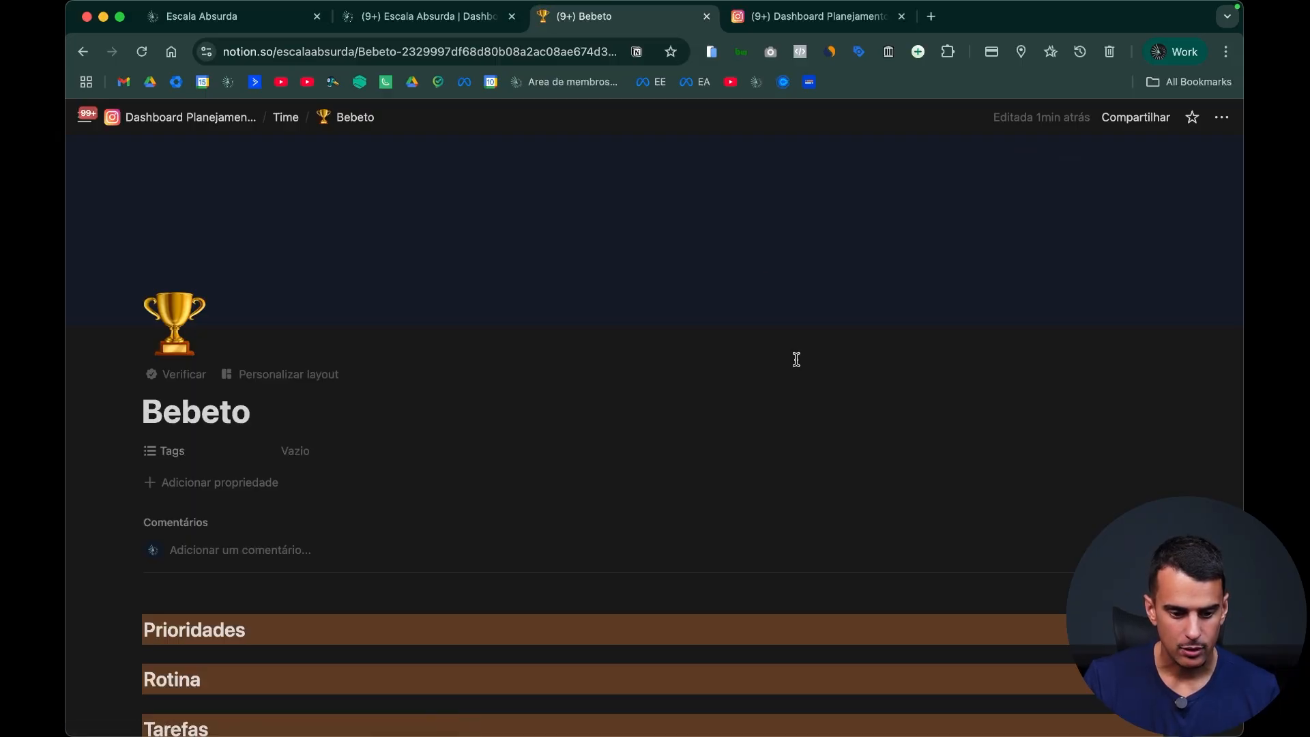
scroll(792, 361, "down", 5)
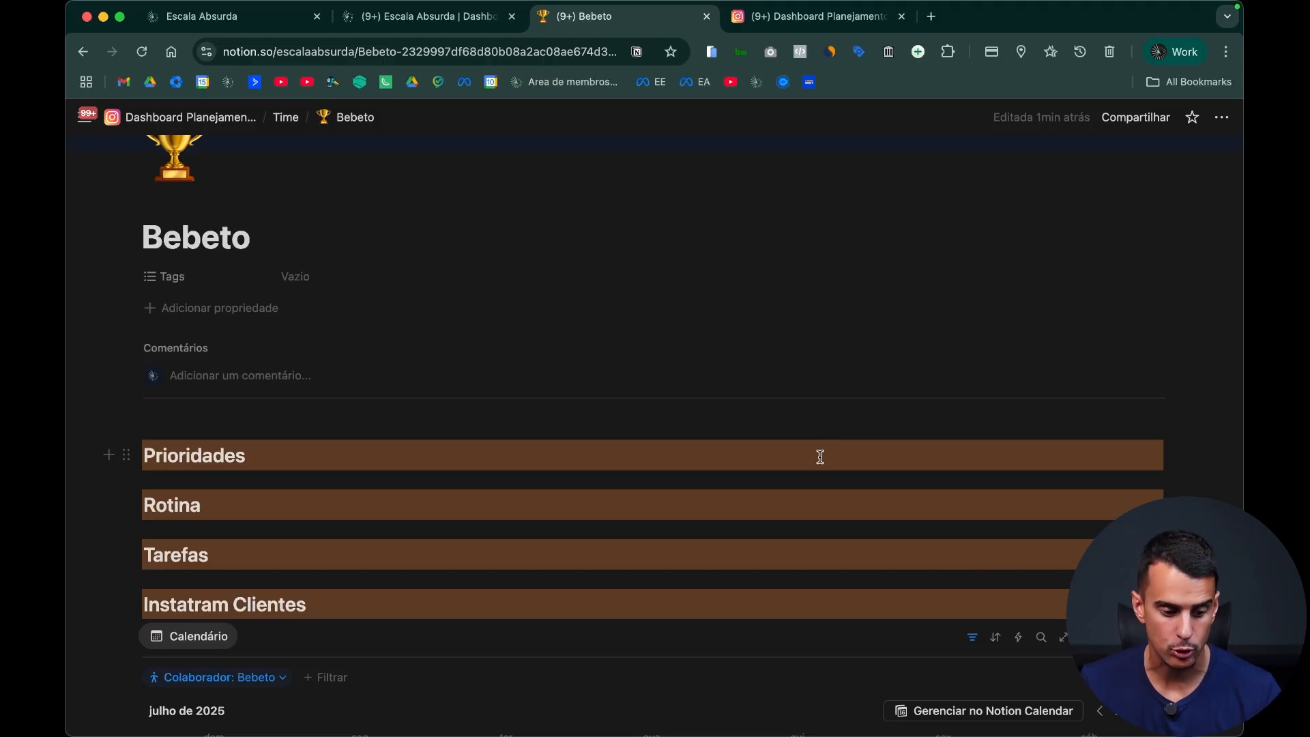
scroll(807, 457, "down", 3)
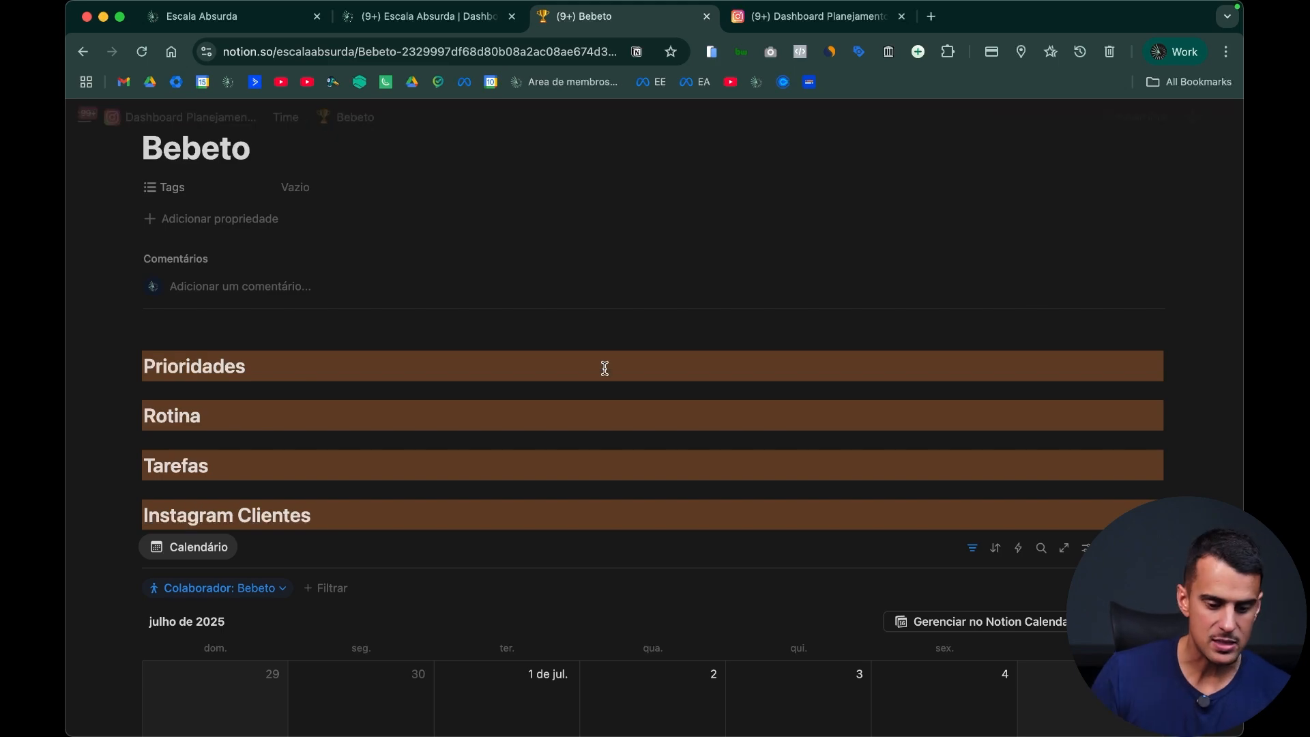
scroll(607, 366, "down", 10)
scroll(679, 438, "down", 2)
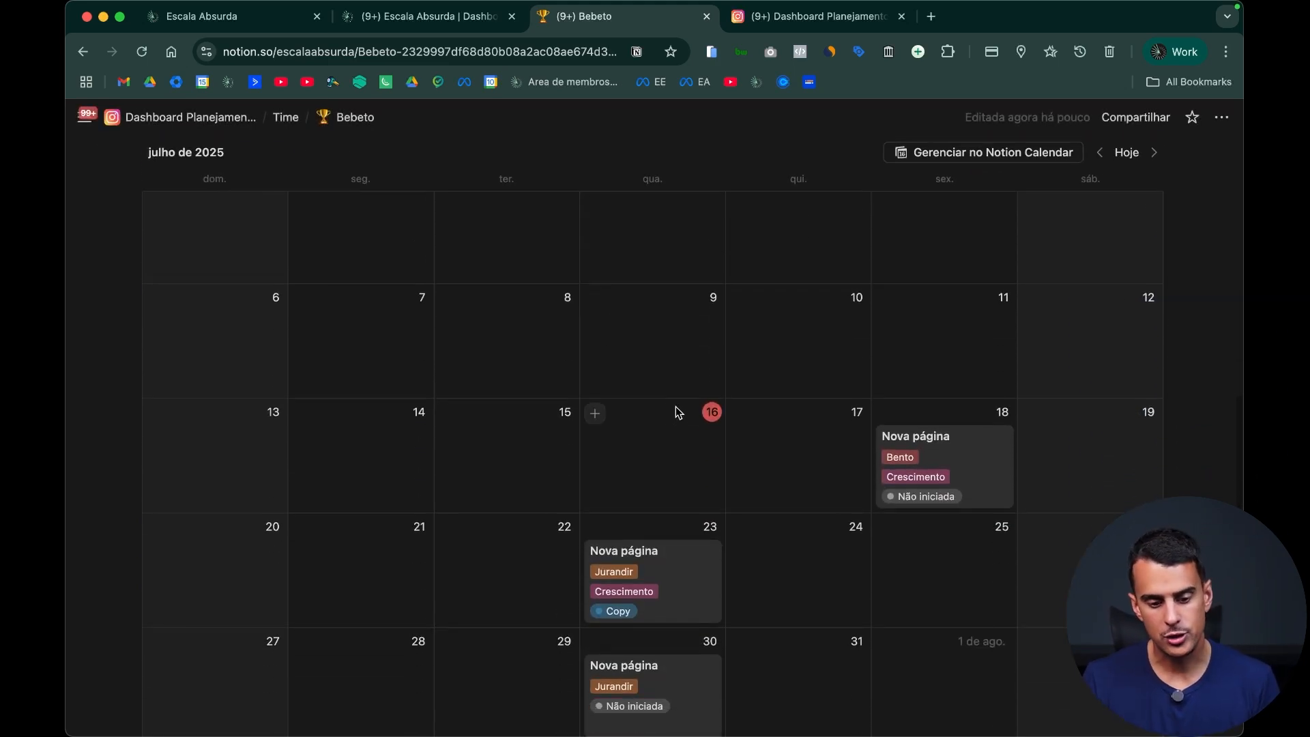